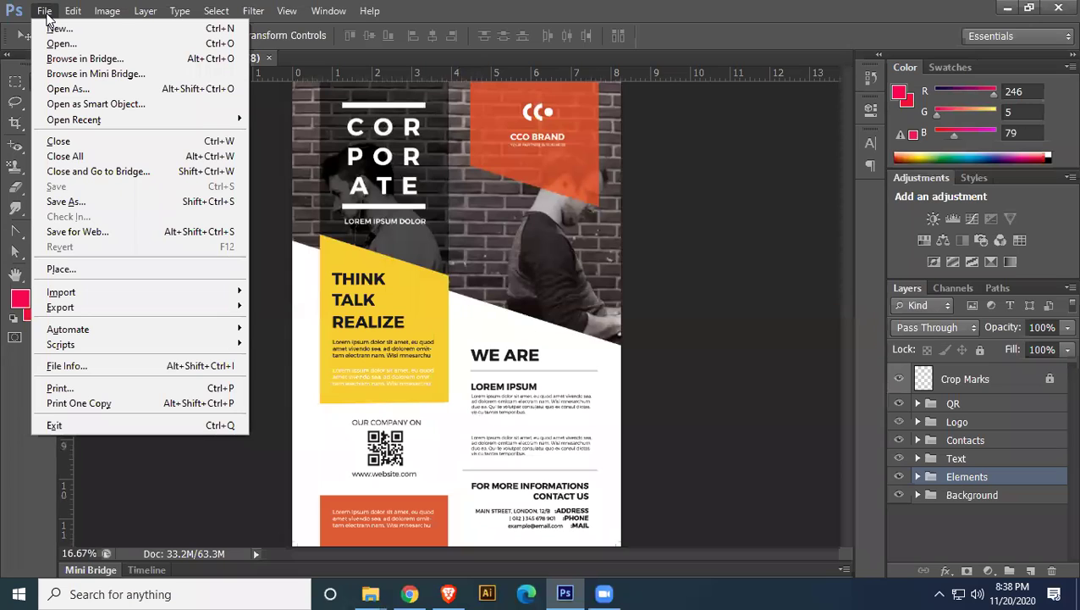
Create a new A4 document from the International Paper preset, with its dimensions in inches
{"action": "left_click", "coordinate": [57, 28]}
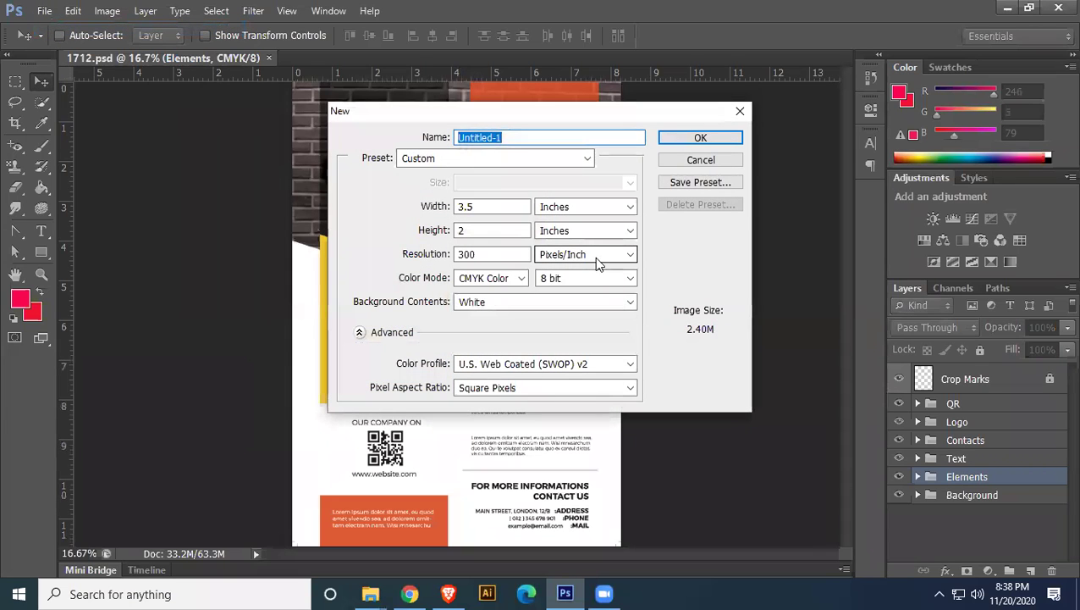
{"action": "left_click", "coordinate": [589, 161]}
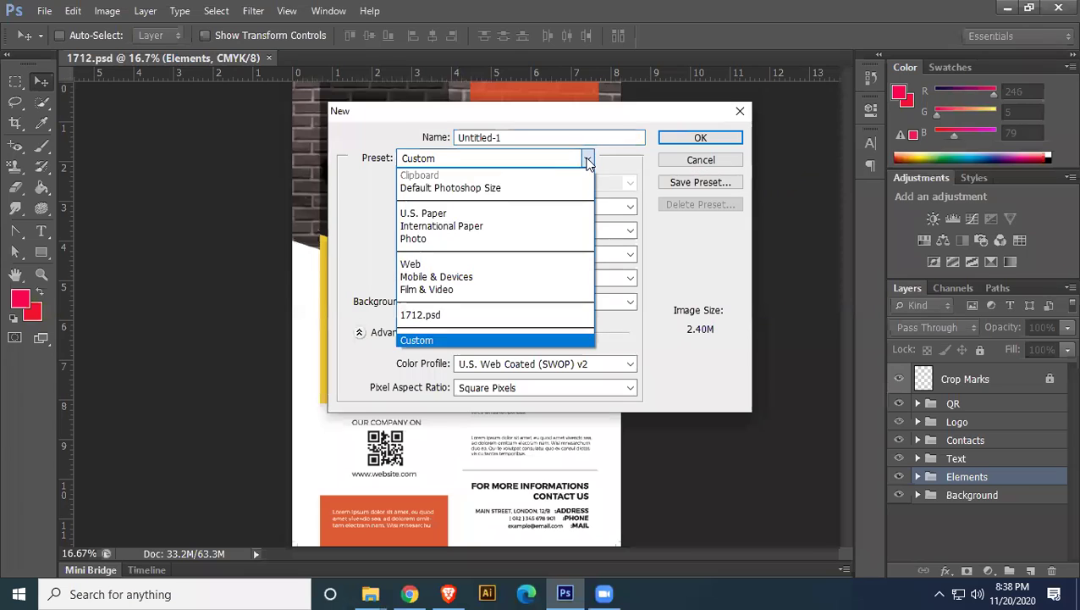
{"action": "left_click", "coordinate": [440, 226]}
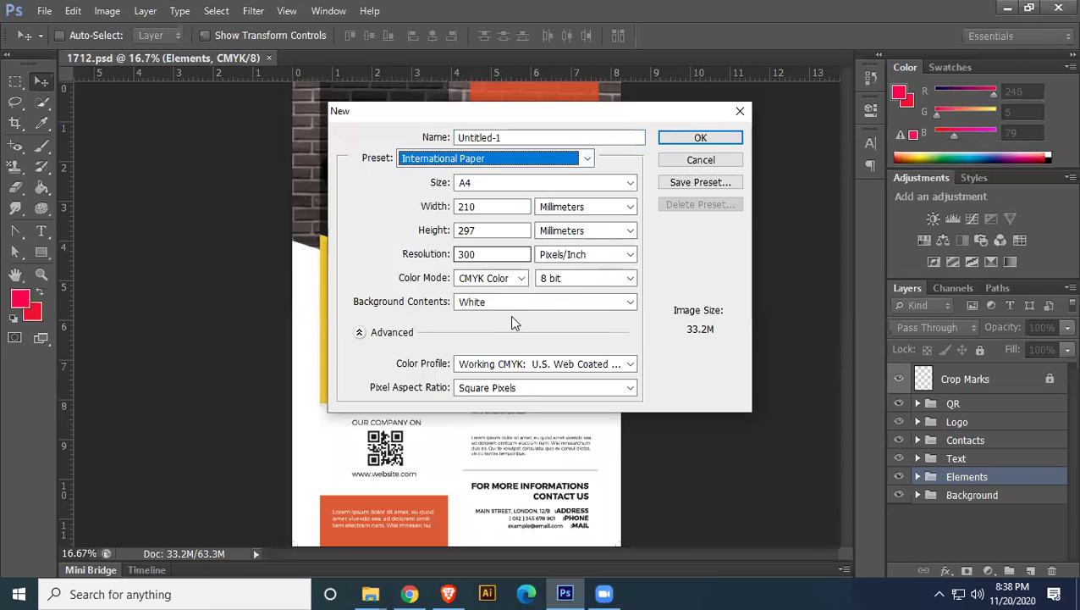
{"action": "left_click", "coordinate": [594, 212]}
{"action": "left_click", "coordinate": [577, 237]}
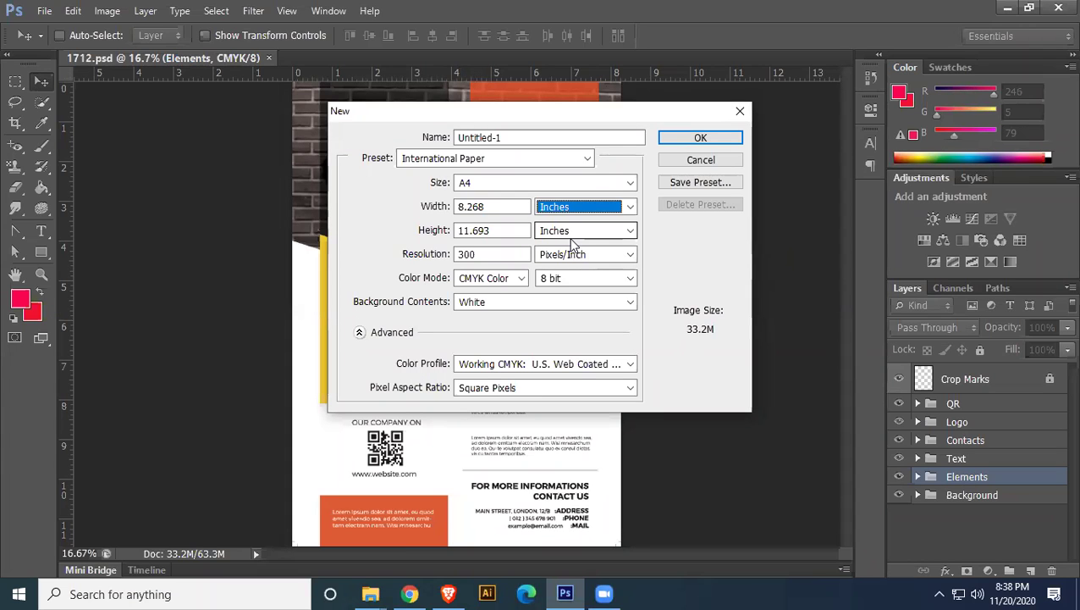
{"action": "left_click", "coordinate": [698, 138]}
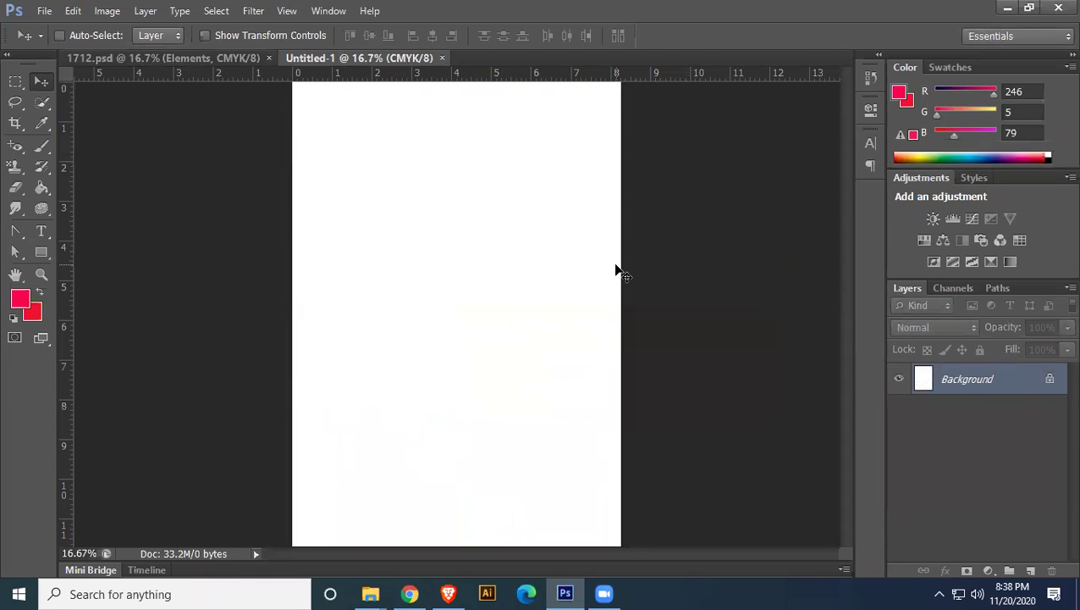
Place two horizontal and two vertical guides along the four edges of the page
{"action": "scroll", "coordinate": [625, 271], "scroll_direction": "down", "scroll_amount": 2}
{"action": "scroll", "coordinate": [703, 311], "scroll_direction": "up", "scroll_amount": 1}
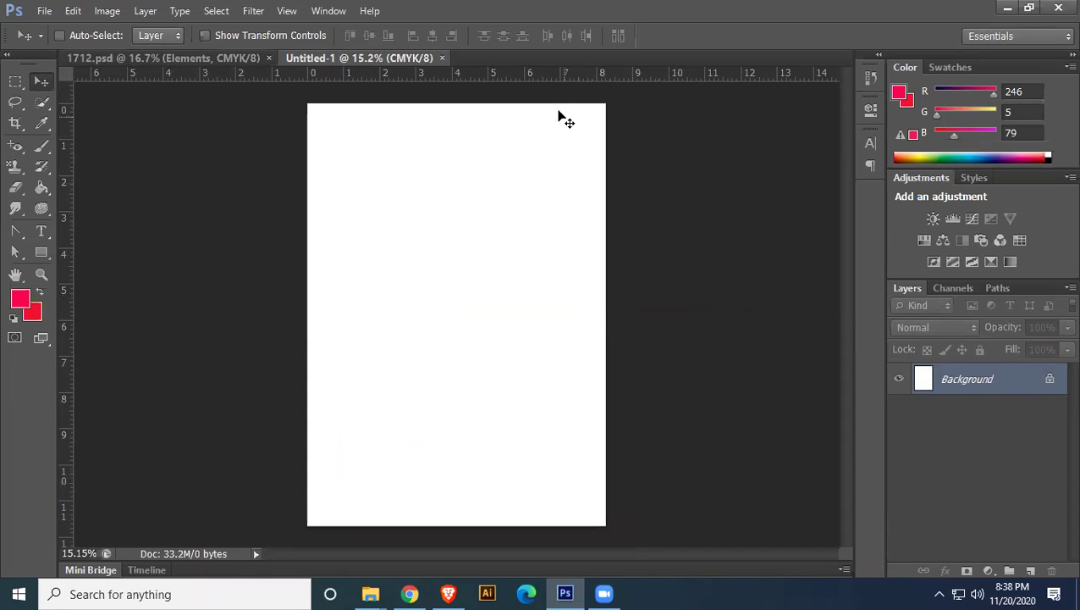
{"action": "left_click_drag", "start_coordinate": [546, 80], "coordinate": [533, 524]}
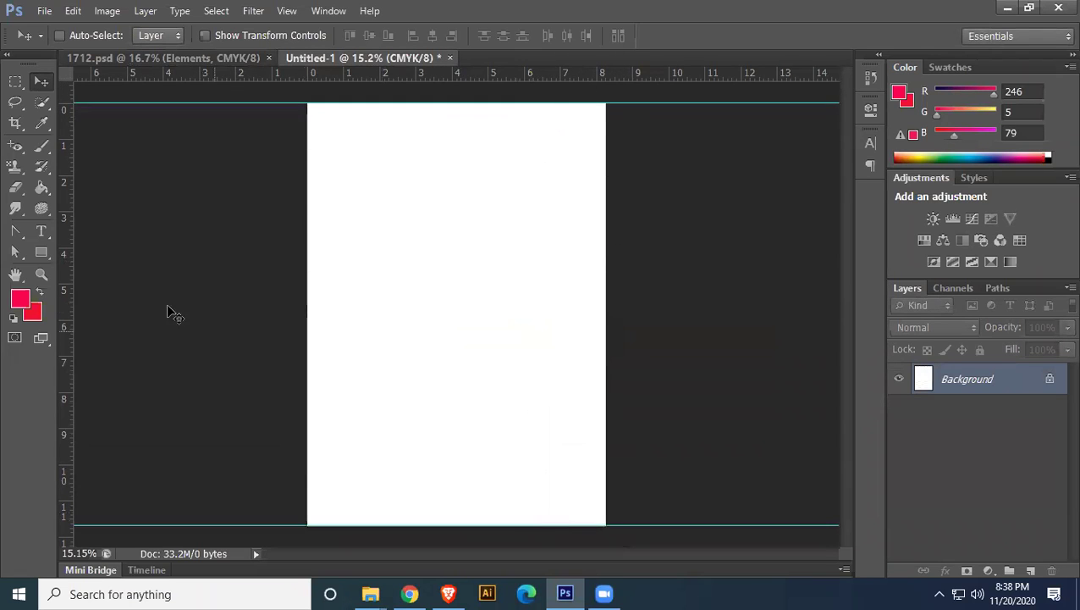
{"action": "left_click_drag", "start_coordinate": [68, 228], "coordinate": [606, 302]}
{"action": "left_click_drag", "start_coordinate": [65, 180], "coordinate": [307, 216]}
{"action": "scroll", "coordinate": [634, 288], "scroll_direction": "up", "scroll_amount": 4}
{"action": "left_click_drag", "start_coordinate": [477, 407], "coordinate": [484, 48]}
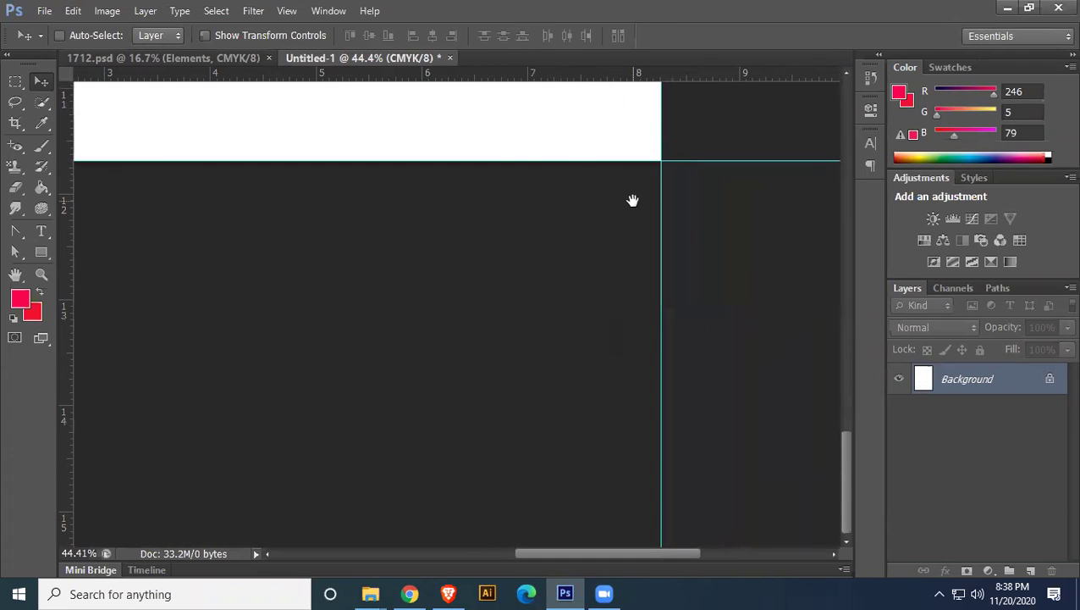
{"action": "left_click_drag", "start_coordinate": [631, 200], "coordinate": [683, 276]}
{"action": "scroll", "coordinate": [669, 267], "scroll_direction": "up", "scroll_amount": 4}
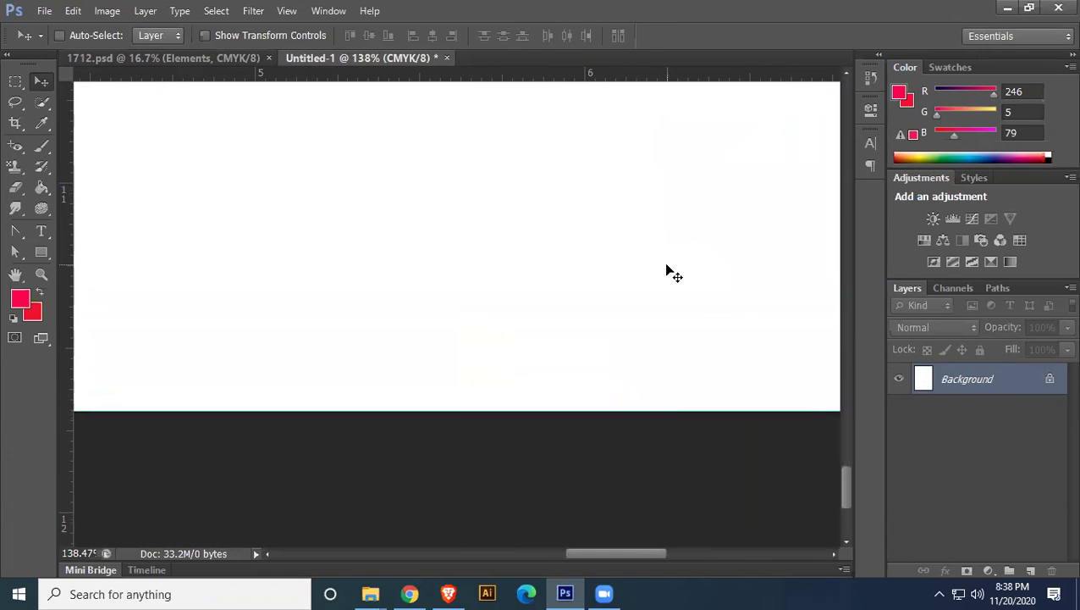
{"action": "key", "text": "ctrl+0"}
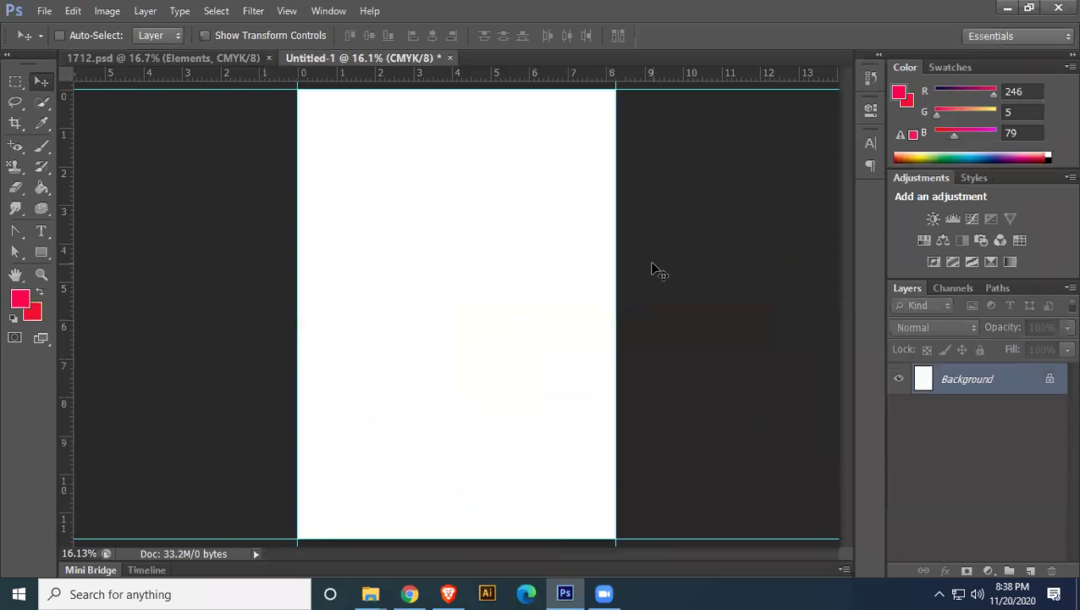
{"action": "scroll", "coordinate": [659, 270], "scroll_direction": "down", "scroll_amount": 1}
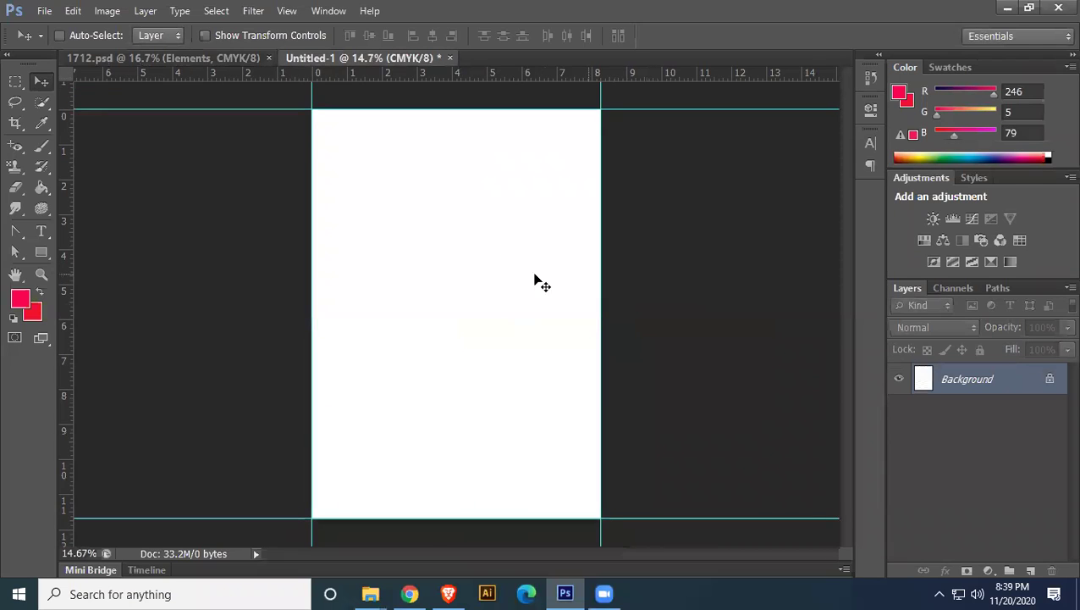
Extend the canvas by a relative 0.25 inches in both width and height
{"action": "left_click", "coordinate": [100, 11]}
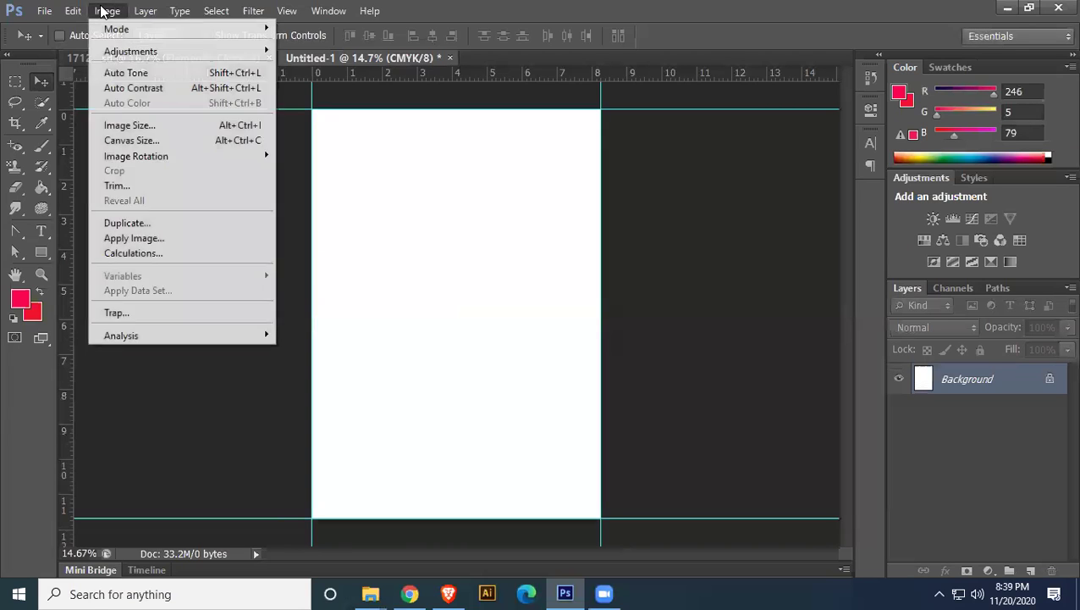
{"action": "left_click", "coordinate": [134, 140]}
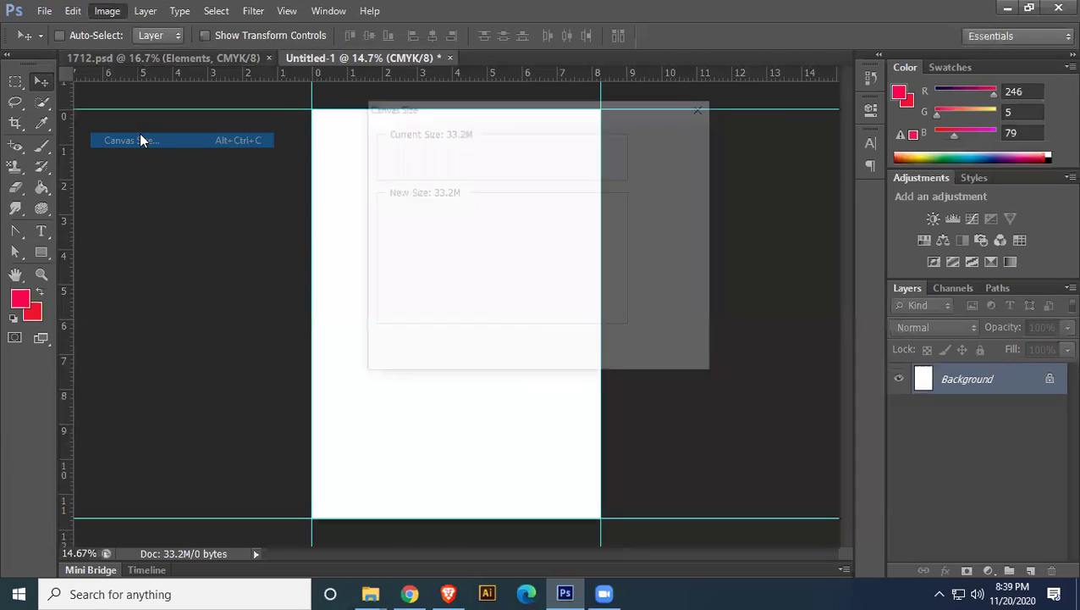
{"action": "left_click", "coordinate": [514, 212]}
{"action": "type", "text": ".25"}
{"action": "left_click", "coordinate": [520, 235]}
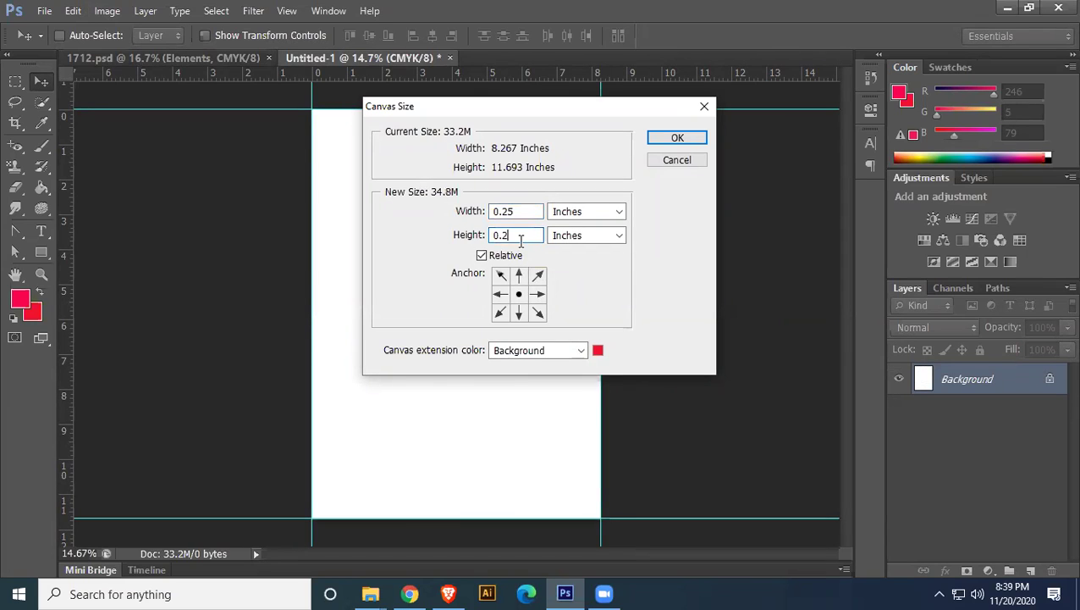
{"action": "left_click", "coordinate": [675, 137]}
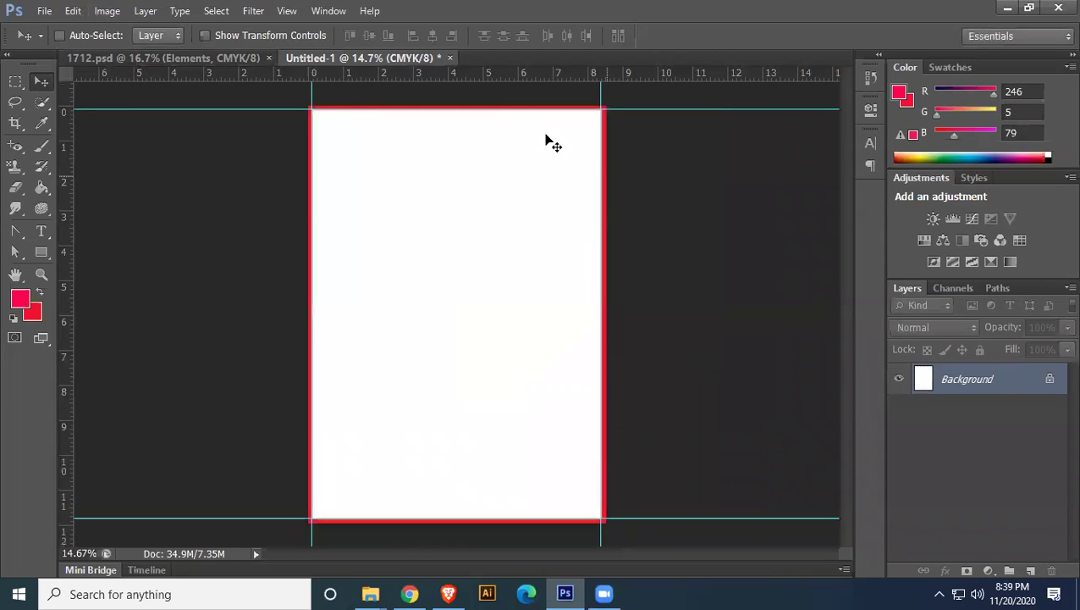
Add guides along the outer edges of the extended canvas to mark the bleed boundary
{"action": "left_click_drag", "start_coordinate": [472, 83], "coordinate": [501, 518]}
{"action": "left_click_drag", "start_coordinate": [67, 237], "coordinate": [602, 298]}
{"action": "left_click_drag", "start_coordinate": [65, 201], "coordinate": [309, 237]}
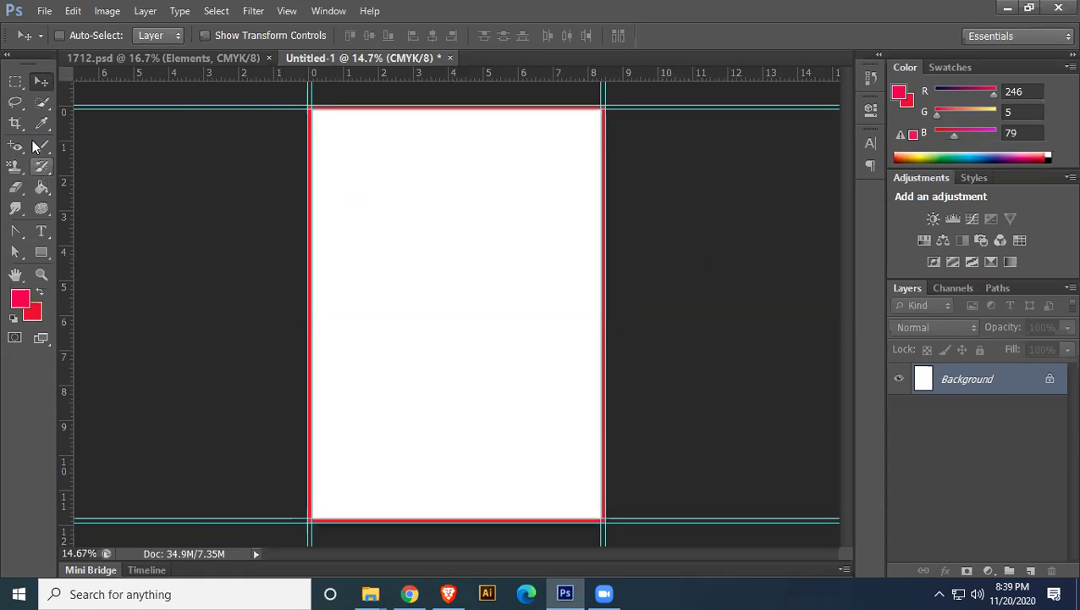
Place top and left margin guides, using a fixed-size 0.25 × 0.25 in rectangular selection at the page's top-left corner
{"action": "left_click", "coordinate": [12, 82]}
{"action": "left_click", "coordinate": [62, 80]}
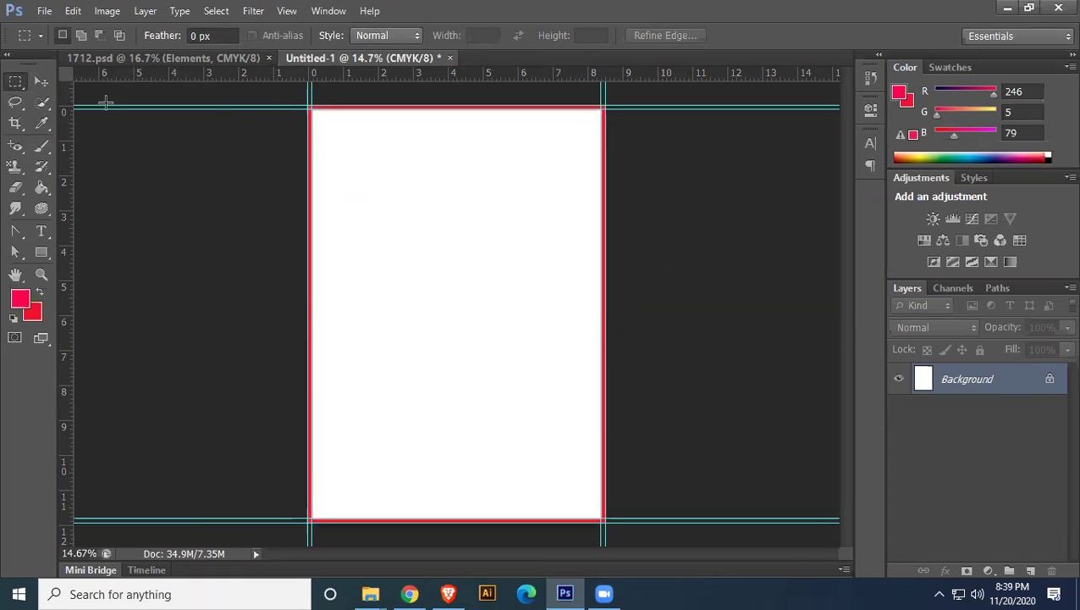
{"action": "left_click", "coordinate": [414, 35]}
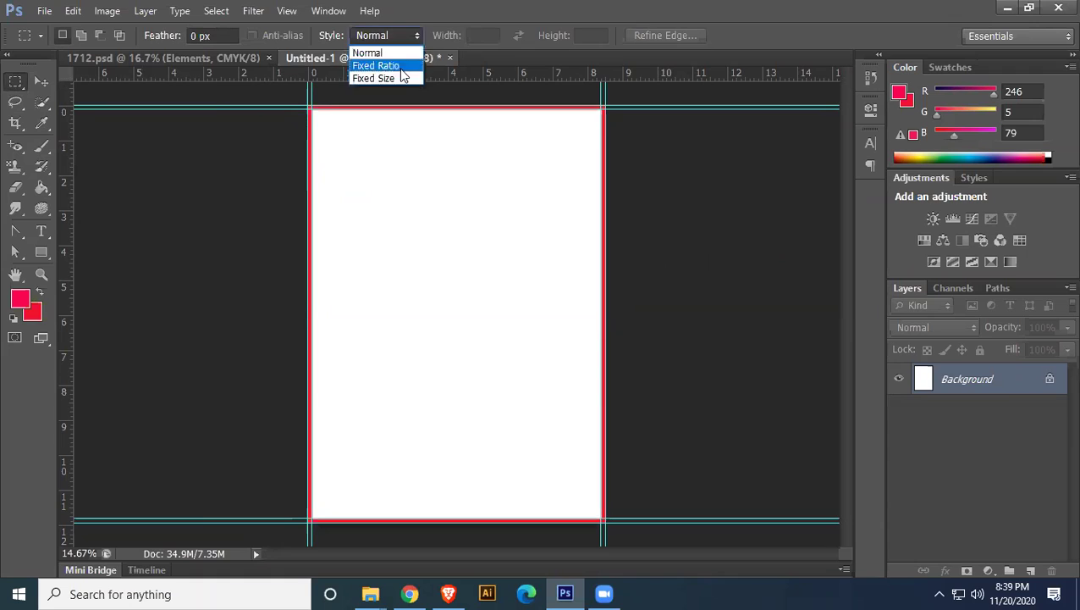
{"action": "left_click", "coordinate": [391, 79]}
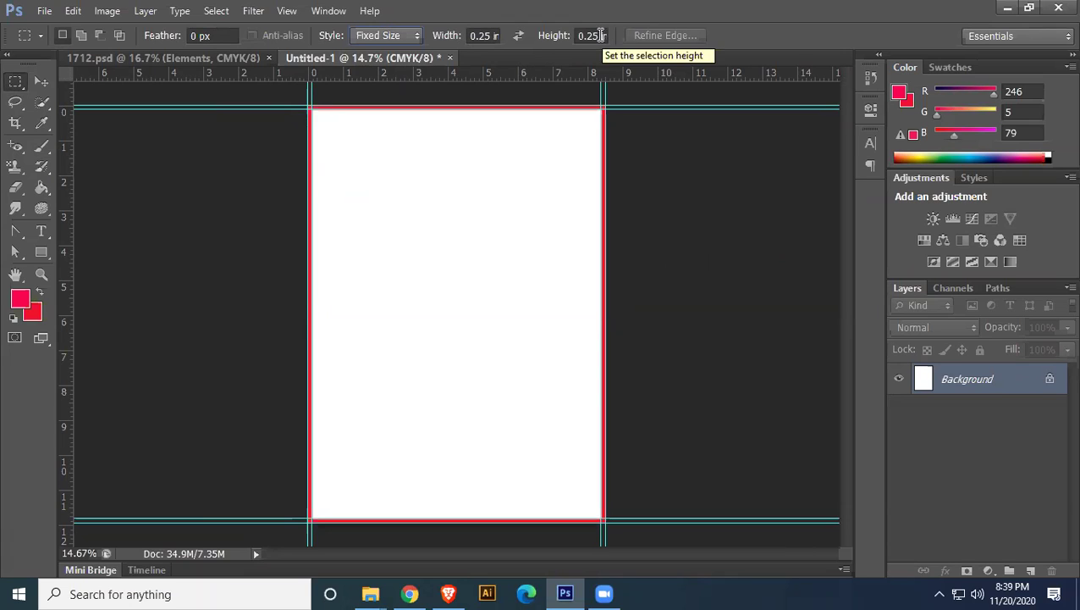
{"action": "left_click", "coordinate": [365, 187]}
{"action": "left_click_drag", "start_coordinate": [366, 191], "coordinate": [316, 113]}
{"action": "left_click_drag", "start_coordinate": [367, 75], "coordinate": [362, 116]}
{"action": "left_click_drag", "start_coordinate": [67, 172], "coordinate": [320, 202]}
Place bottom and right margin guides from the fixed-size selection at the page's bottom-right corner, and reset the marquee style to Normal
{"action": "left_click", "coordinate": [578, 475]}
{"action": "left_click_drag", "start_coordinate": [557, 501], "coordinate": [596, 513]}
{"action": "left_click_drag", "start_coordinate": [484, 82], "coordinate": [533, 511]}
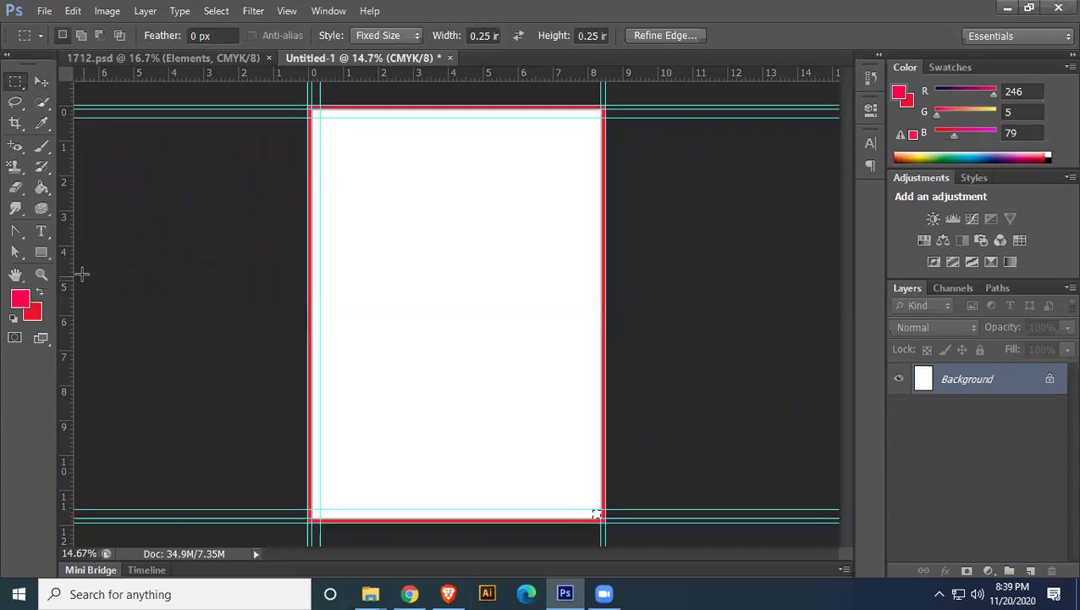
{"action": "left_click_drag", "start_coordinate": [66, 270], "coordinate": [591, 417]}
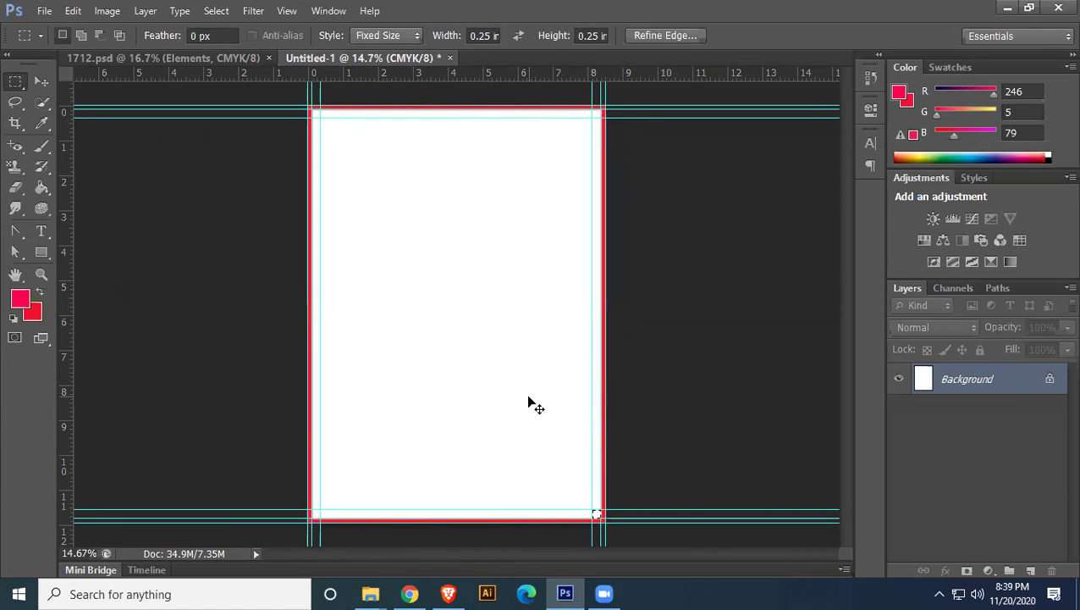
{"action": "left_click", "coordinate": [415, 36]}
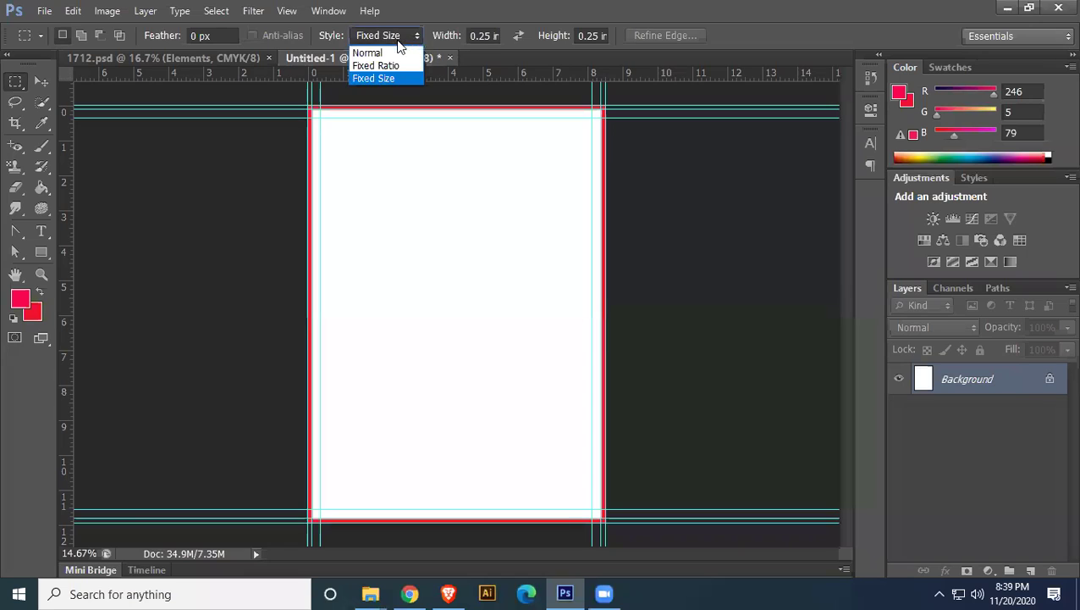
{"action": "left_click", "coordinate": [395, 53]}
{"action": "left_click", "coordinate": [42, 90]}
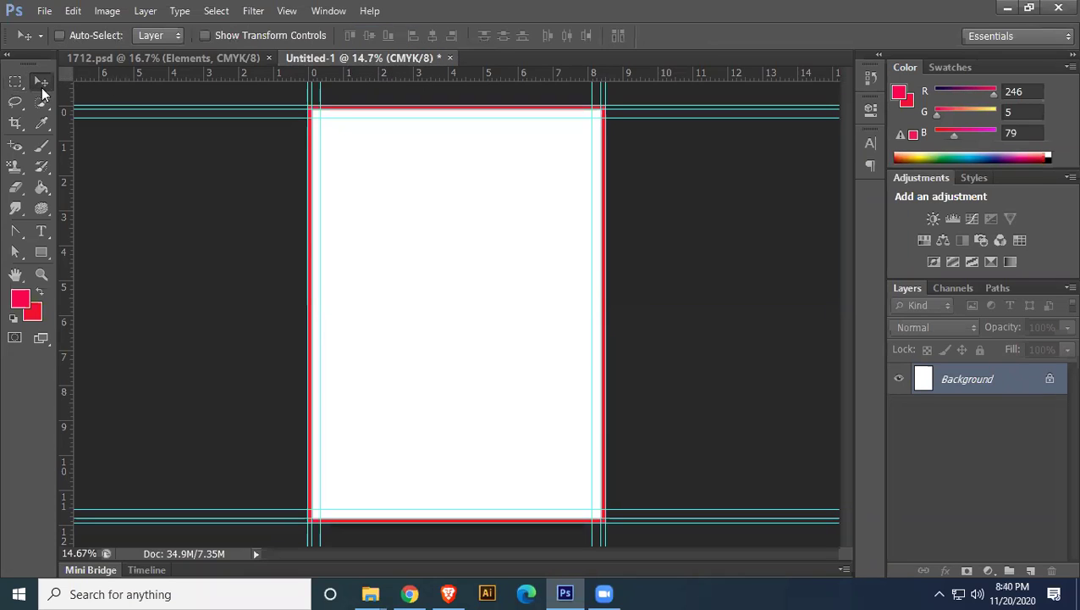
Draw a white rectangle shape without stroke covering the whole canvas out to the bleed guides, about 2555 × 3583 px
{"action": "left_click", "coordinate": [40, 253]}
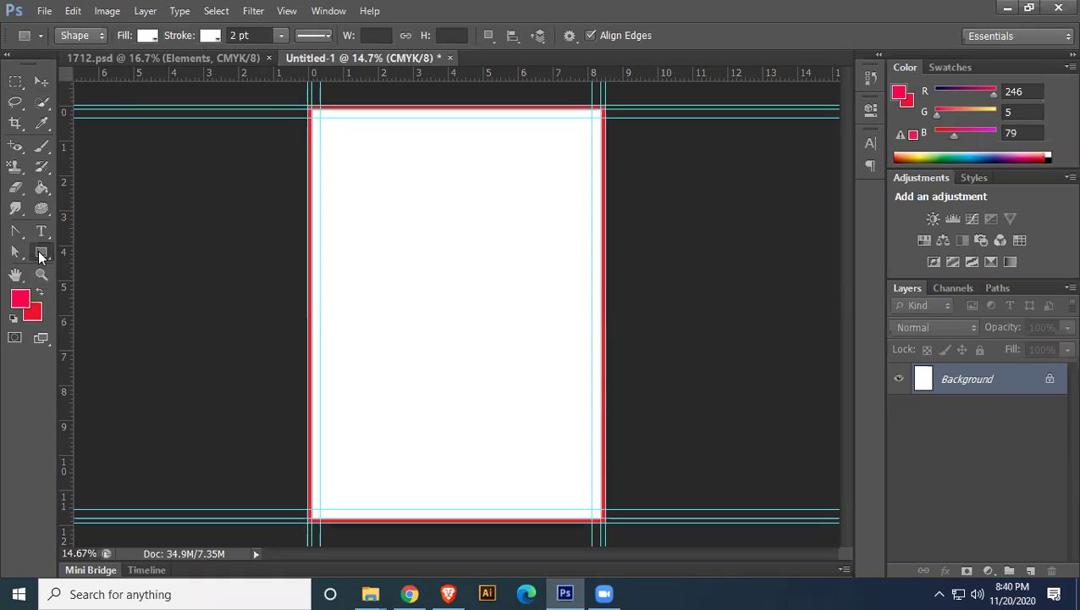
{"action": "left_click", "coordinate": [211, 36]}
{"action": "left_click", "coordinate": [133, 67]}
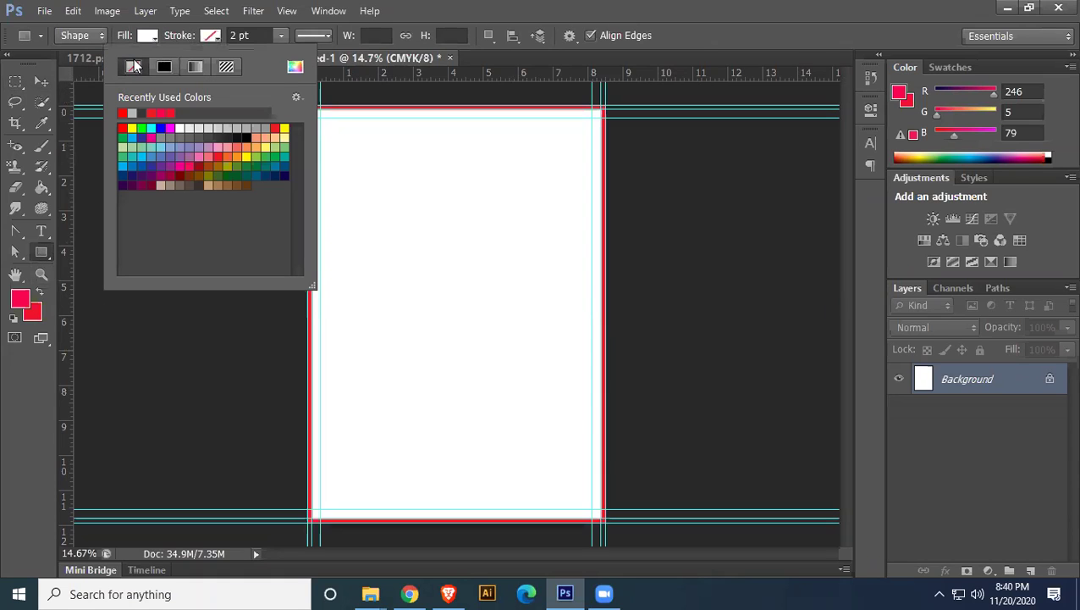
{"action": "left_click", "coordinate": [511, 24]}
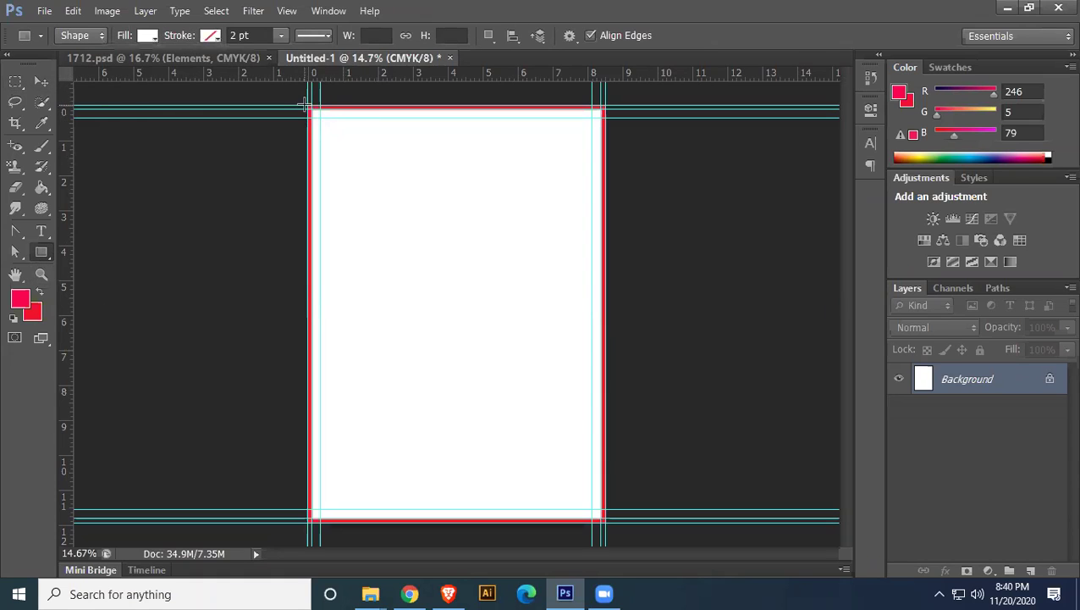
{"action": "left_click_drag", "start_coordinate": [306, 101], "coordinate": [603, 522]}
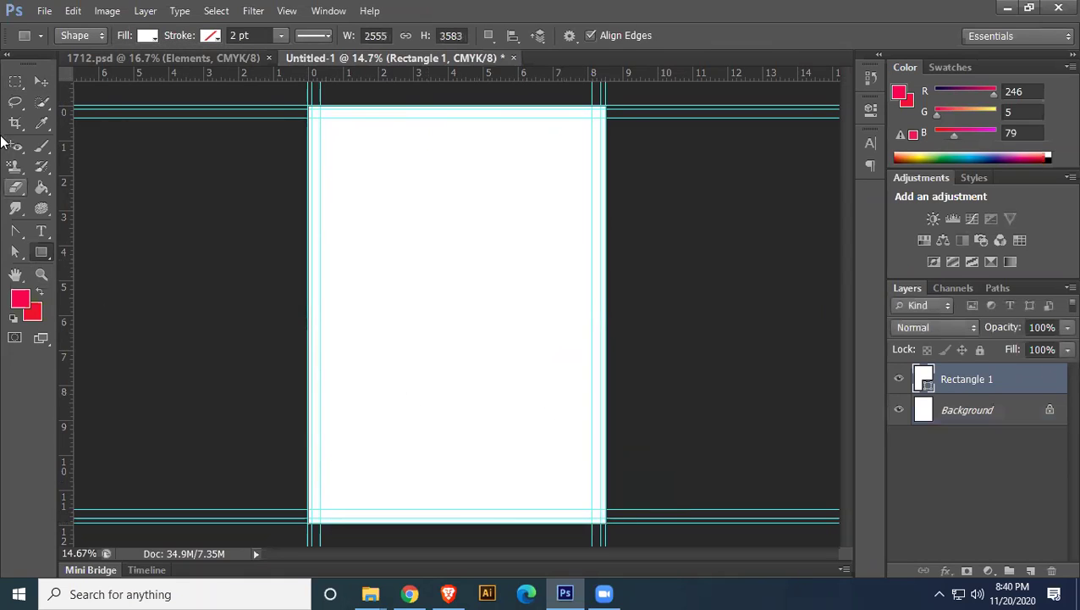
{"action": "left_click", "coordinate": [41, 81]}
Delete the Background layer and rename the rectangle layer "Main bg"
{"action": "left_click", "coordinate": [969, 409]}
{"action": "key", "text": "Delete"}
{"action": "double_click", "coordinate": [965, 379]}
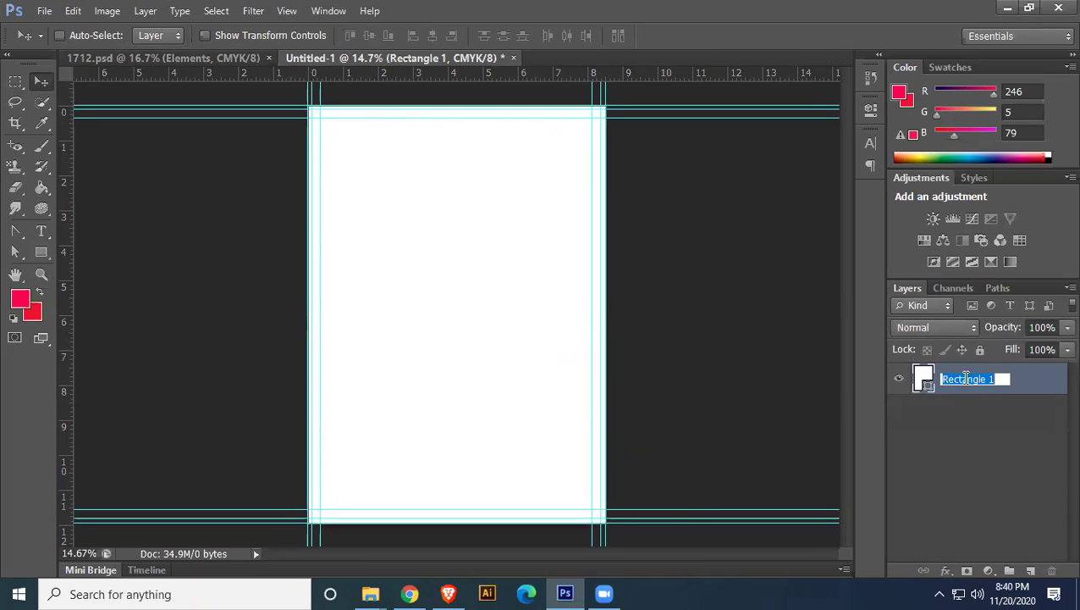
{"action": "type", "text": "Main bg"}
{"action": "key", "text": "Return"}
Duplicate the "Main bg" layer and name the copy "Bleed aria"
{"action": "key", "text": "ctrl+j"}
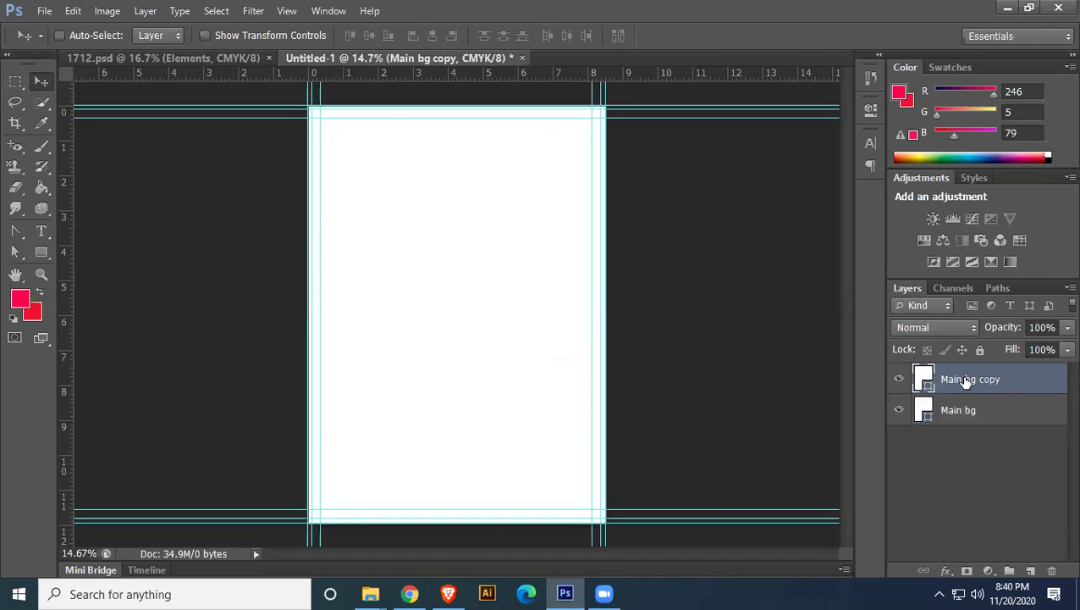
{"action": "double_click", "coordinate": [966, 379]}
{"action": "type", "text": "Bleed aria"}
{"action": "key", "text": "Return"}
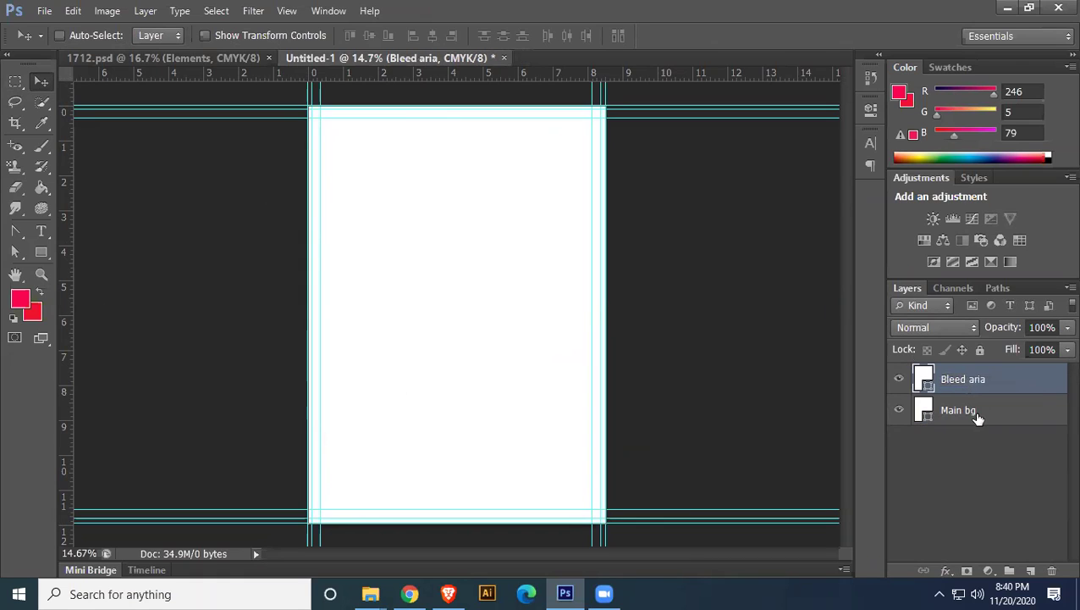
Subtract a rectangle spanning the page-edge guides from the "Bleed aria" shape, leaving only a border frame
{"action": "left_click", "coordinate": [976, 413]}
{"action": "left_click", "coordinate": [982, 380]}
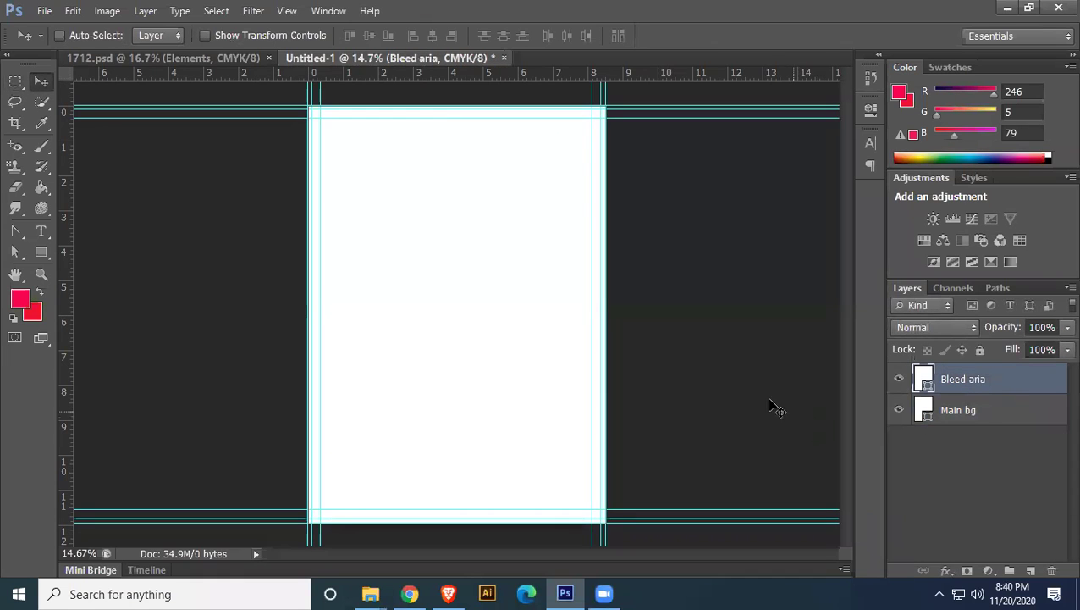
{"action": "left_click", "coordinate": [42, 253]}
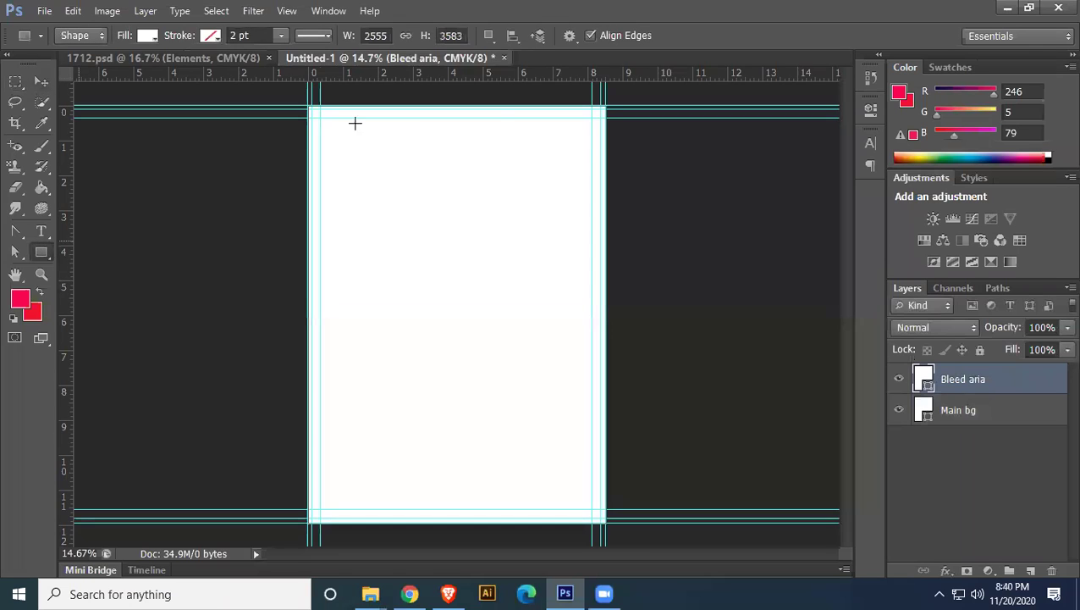
{"action": "left_click", "coordinate": [488, 35]}
{"action": "left_click", "coordinate": [516, 88]}
{"action": "left_click_drag", "start_coordinate": [312, 107], "coordinate": [603, 518]}
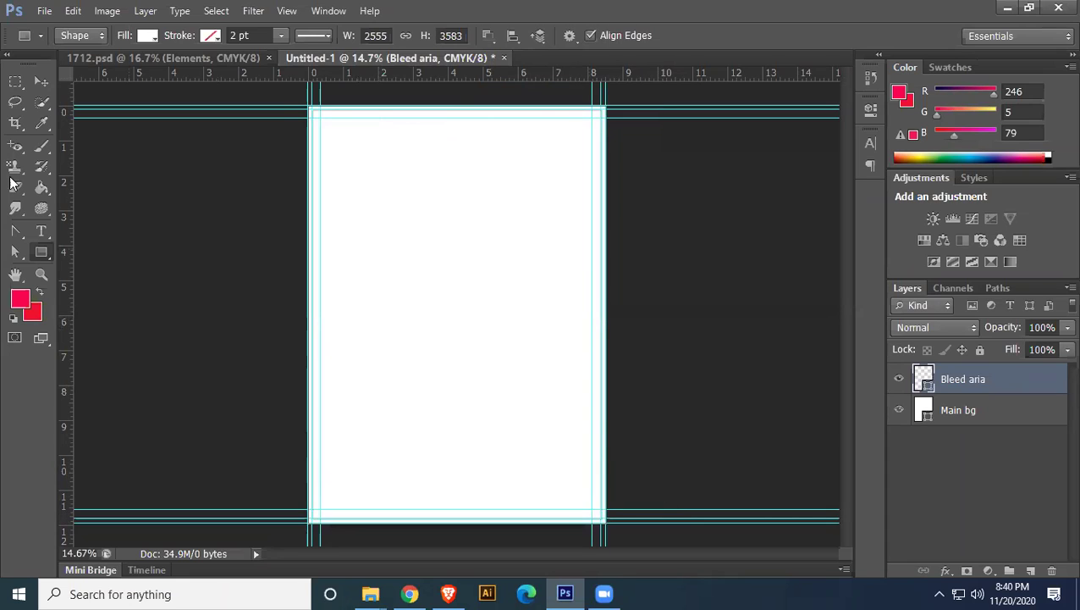
{"action": "left_click", "coordinate": [42, 79]}
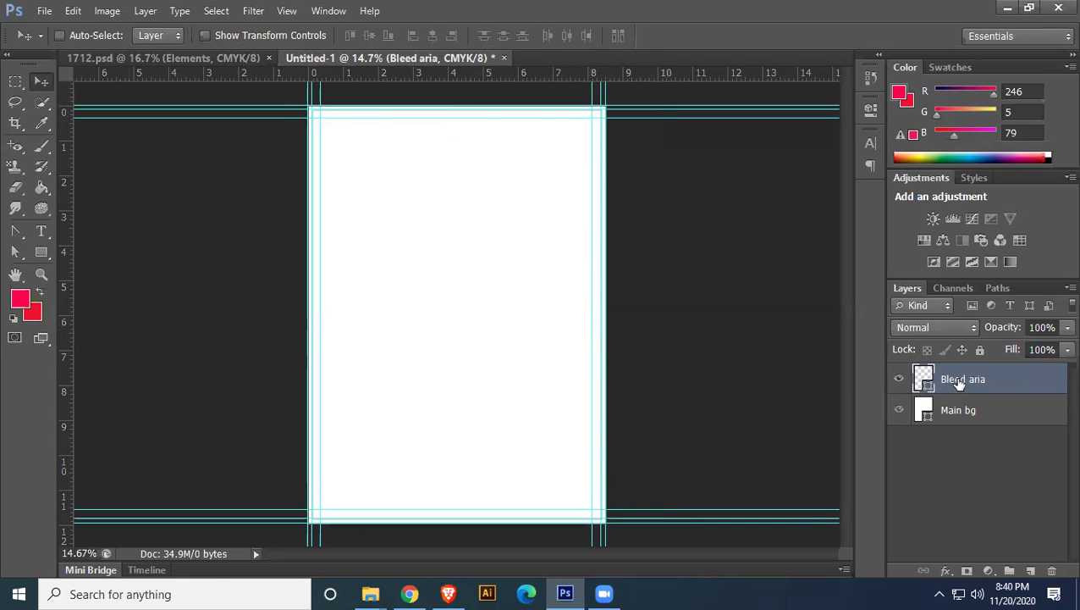
Put the "Bleed aria" layer in a hidden, collapsed group and name the group "Bleed aria"
{"action": "key", "text": "ctrl+g"}
{"action": "left_click", "coordinate": [899, 374]}
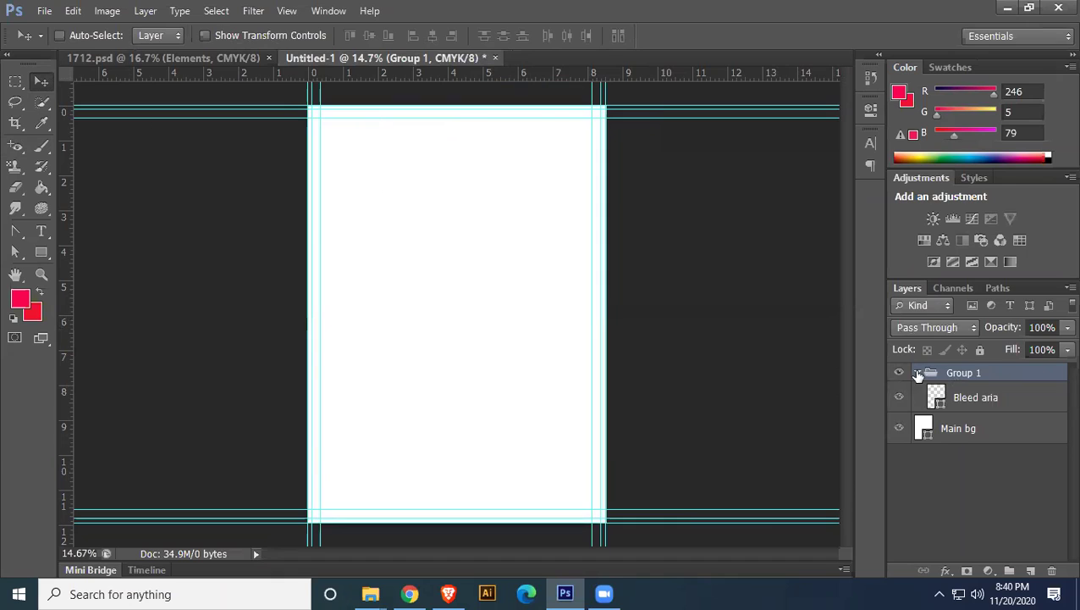
{"action": "left_click", "coordinate": [918, 373]}
{"action": "double_click", "coordinate": [965, 373]}
{"action": "type", "text": "Bleed aria"}
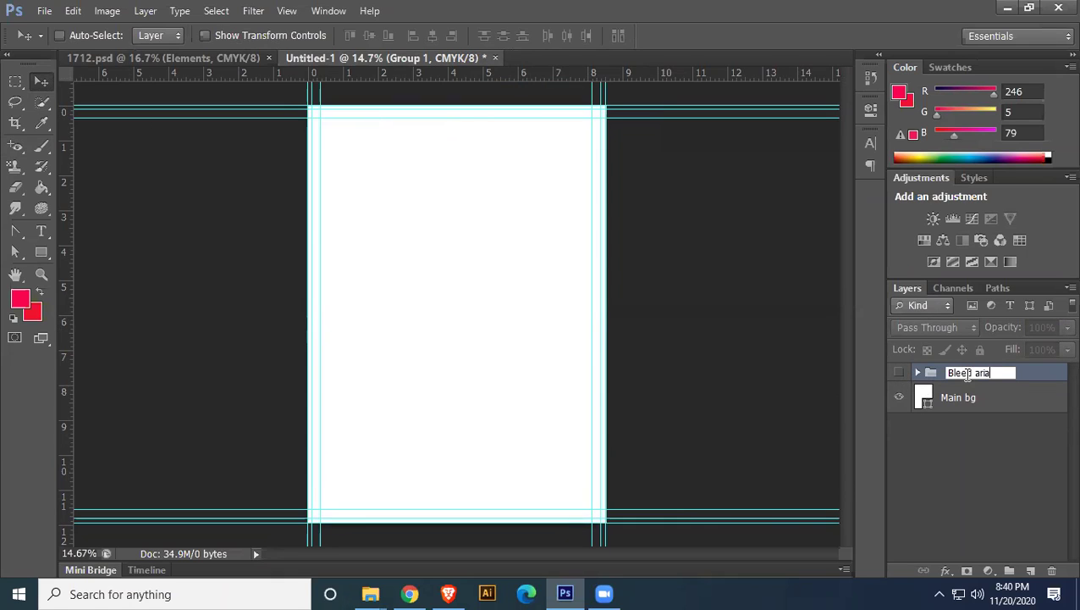
{"action": "key", "text": "Return"}
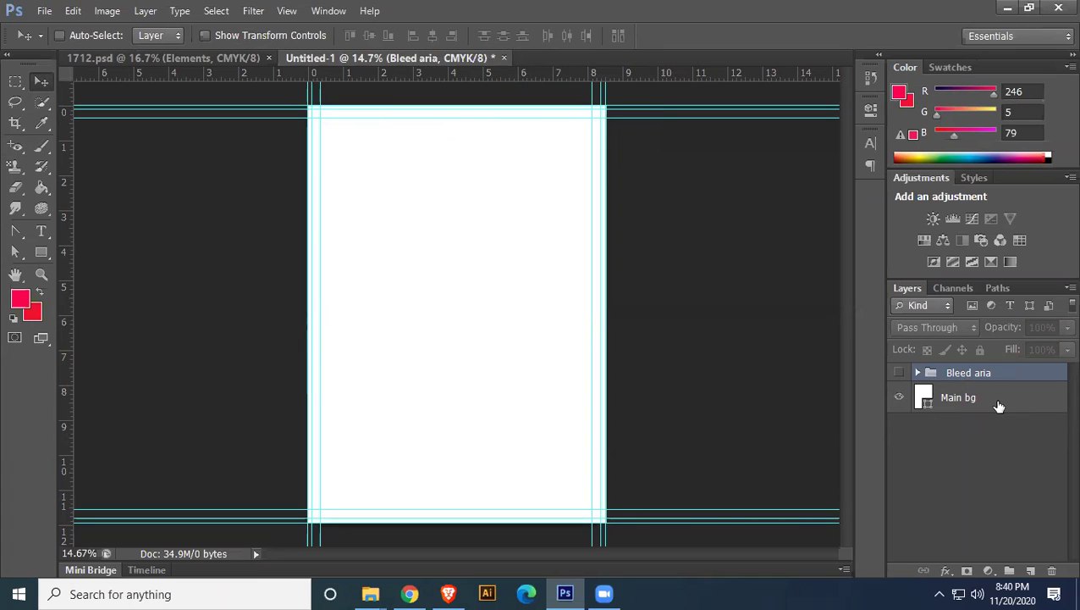
Put the "Main bg" layer in its own group named "Main Background" and collapse it
{"action": "left_click", "coordinate": [220, 53]}
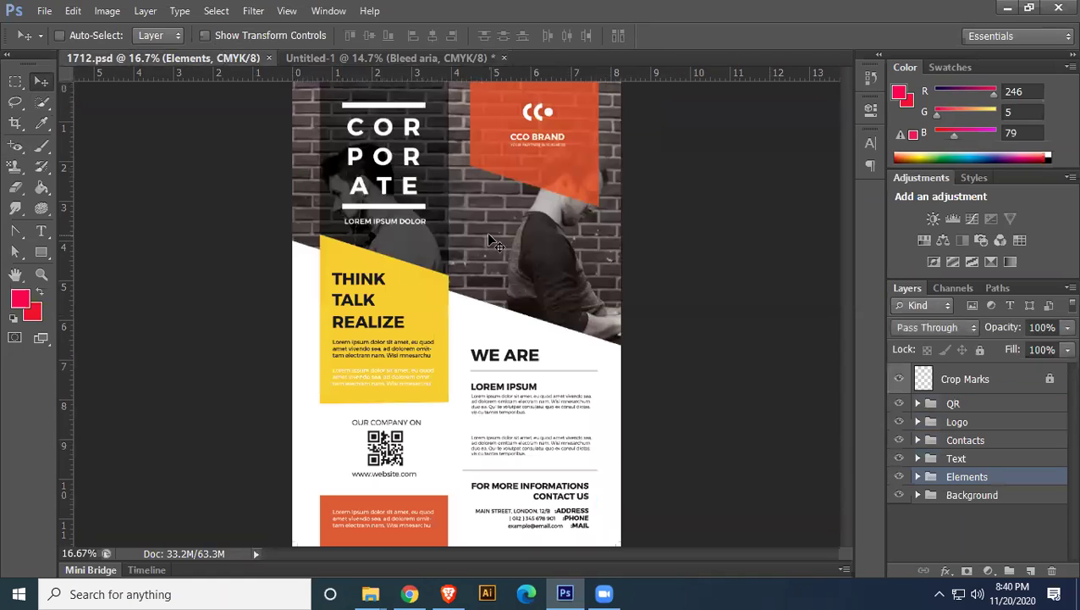
{"action": "left_click", "coordinate": [363, 58]}
{"action": "left_click", "coordinate": [972, 401]}
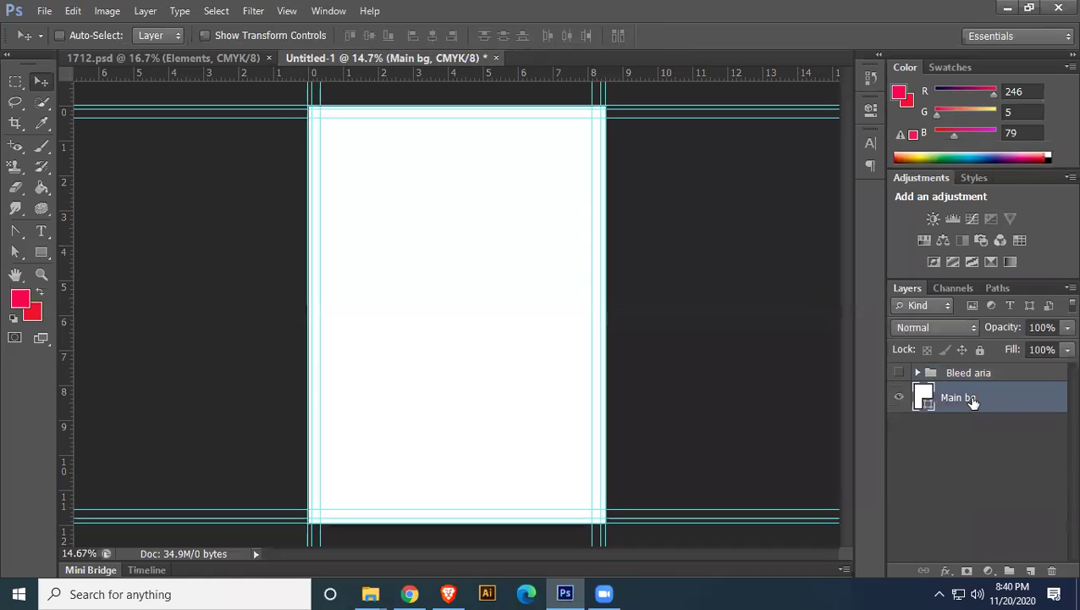
{"action": "key", "text": "ctrl+g"}
{"action": "double_click", "coordinate": [970, 391]}
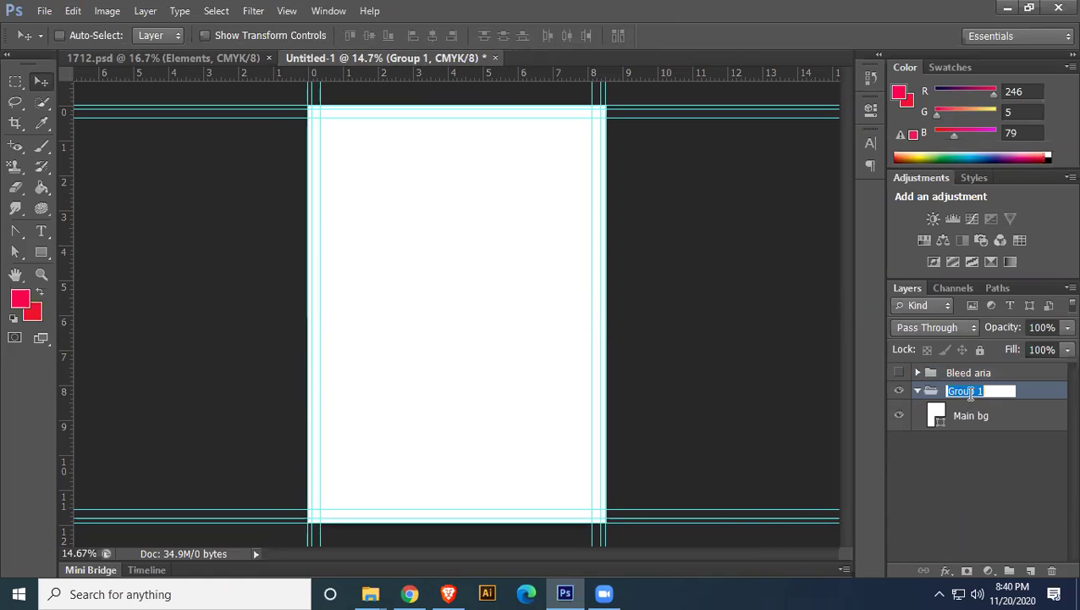
{"action": "type", "text": "Main Background"}
{"action": "key", "text": "Return"}
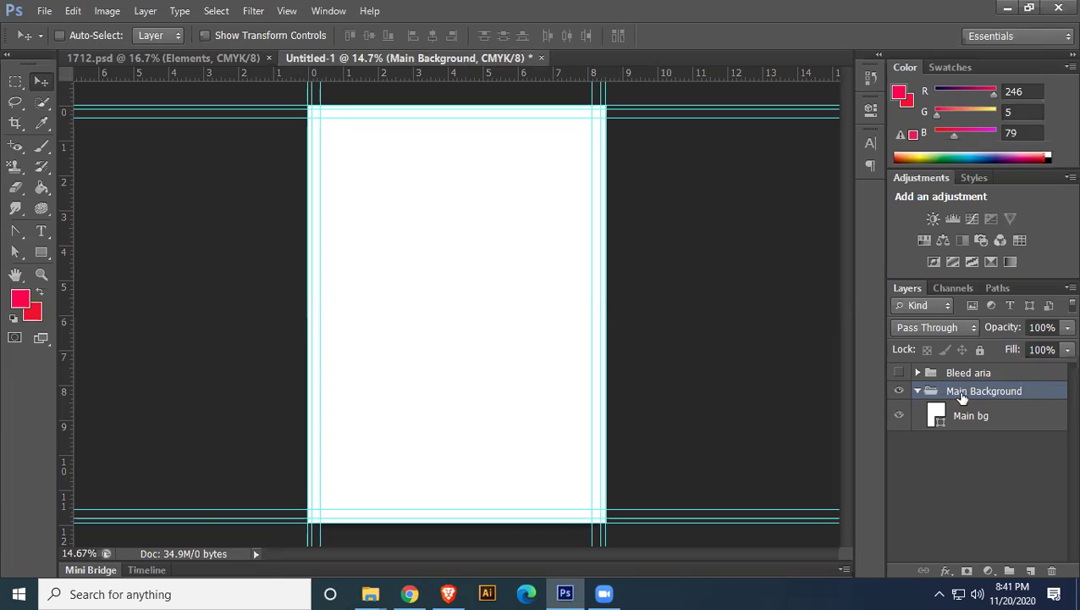
{"action": "left_click", "coordinate": [917, 391]}
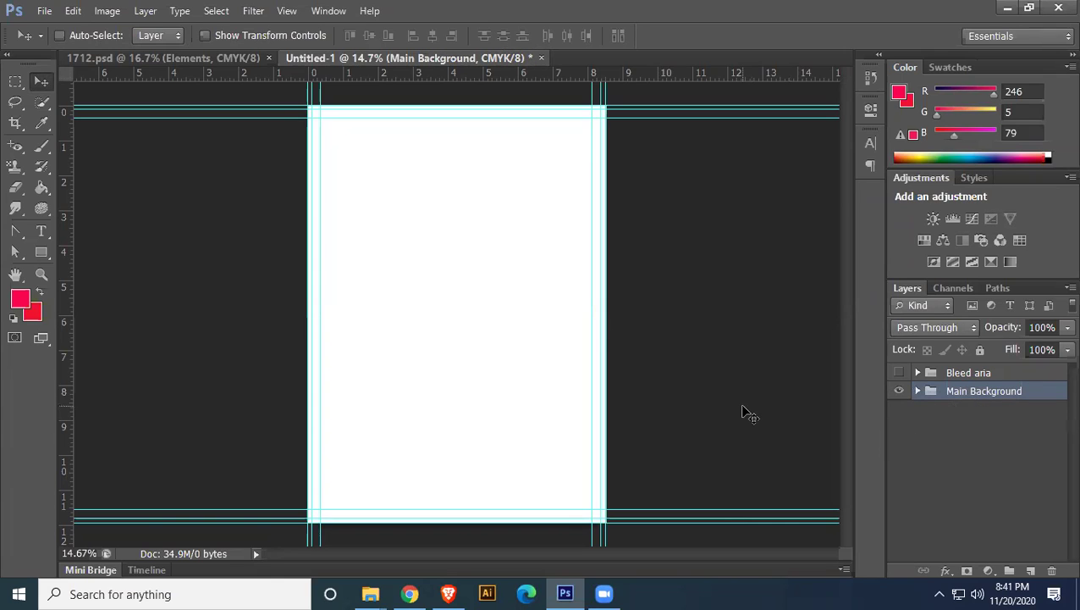
Export the 1712.psd flyer as a JPEG at maximum quality, 100, using Save for Web
{"action": "left_click", "coordinate": [159, 59]}
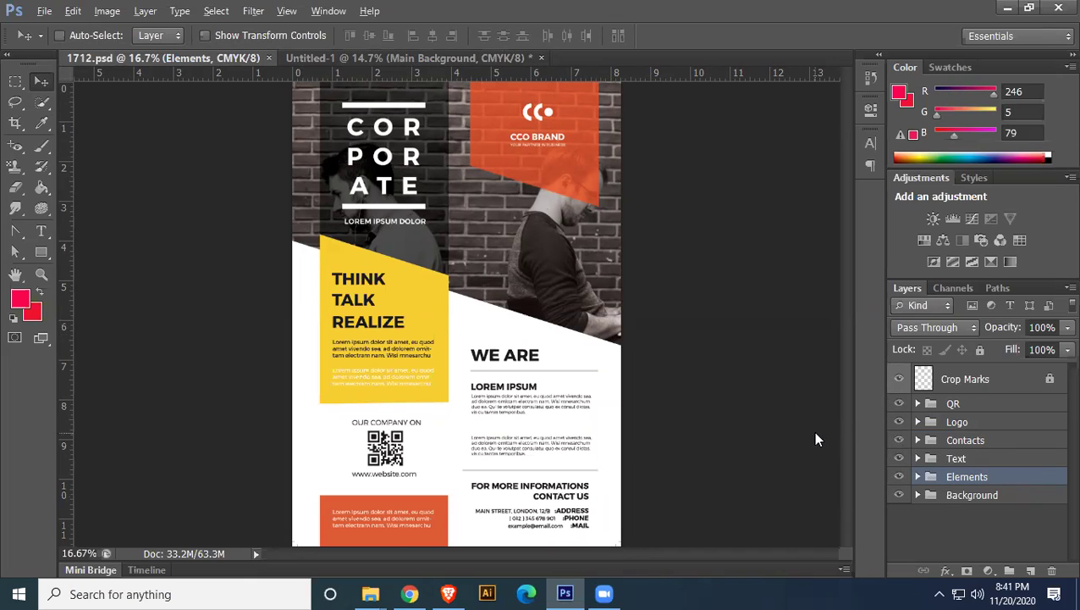
{"action": "key", "text": "ctrl+alt+shift+s"}
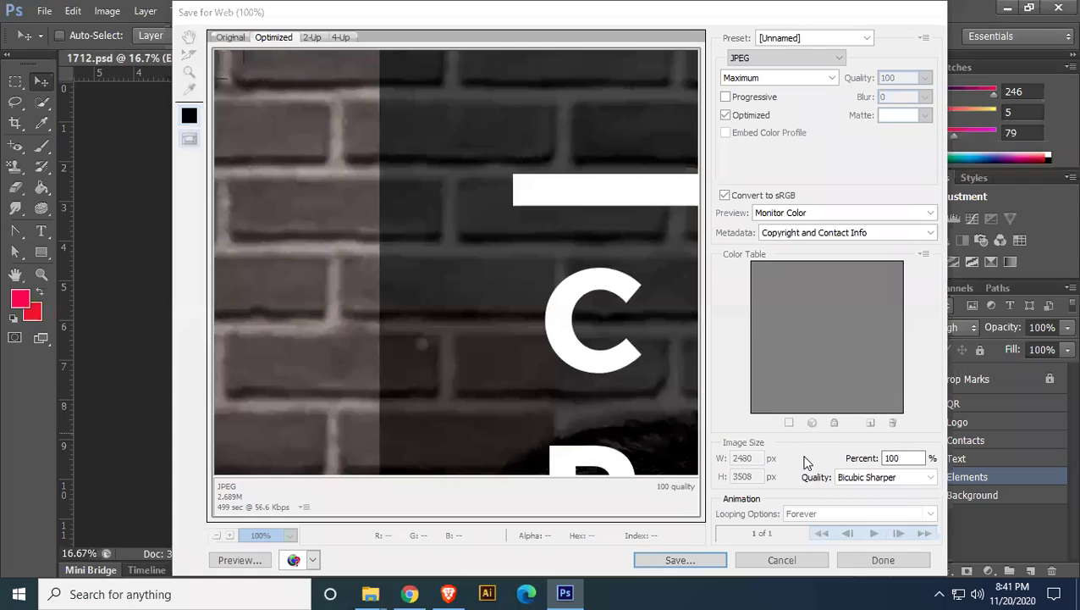
{"action": "left_click", "coordinate": [680, 560]}
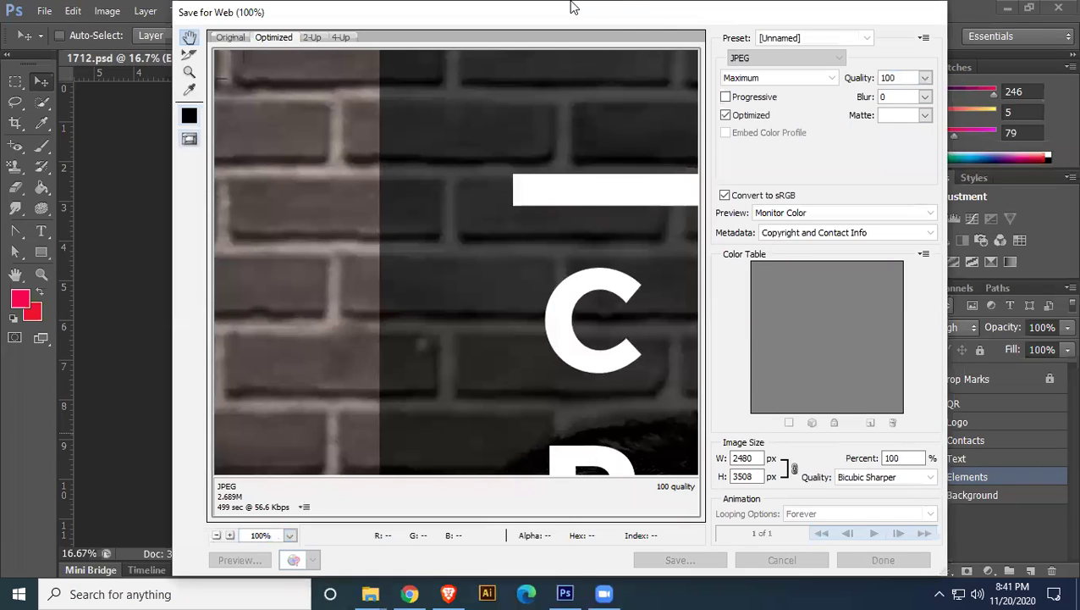
{"action": "left_click_drag", "start_coordinate": [570, 7], "coordinate": [881, 7]}
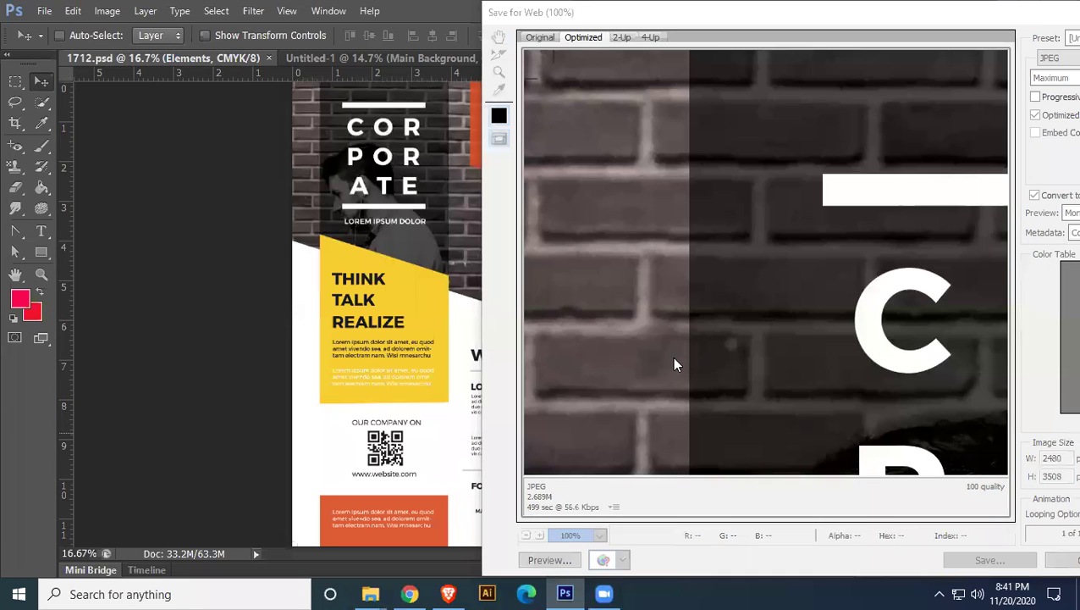
{"action": "left_click", "coordinate": [885, 446]}
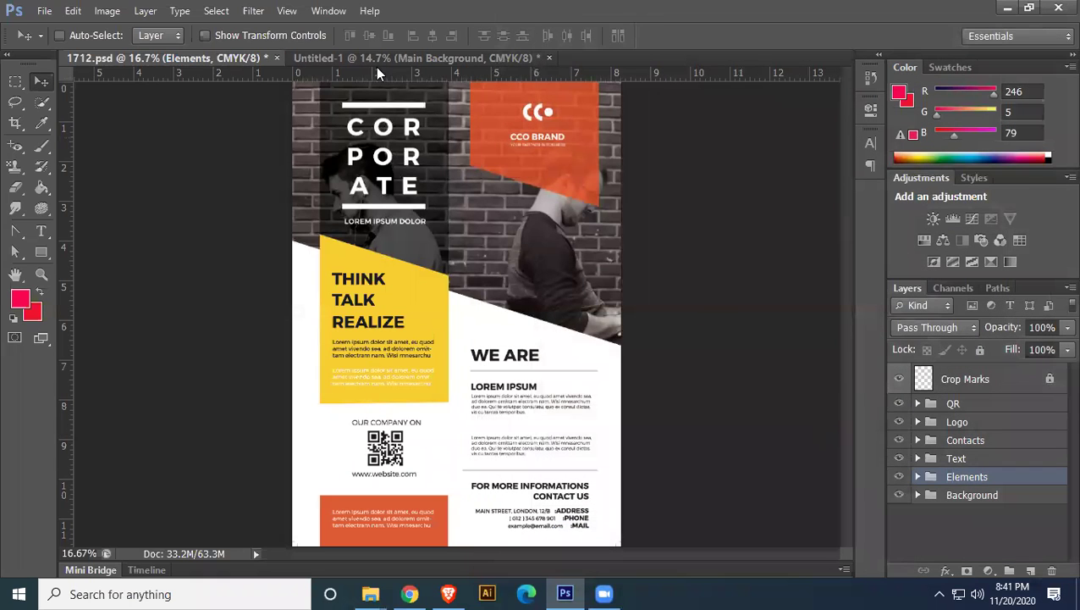
Place the exported 1712 JPEG from the Desktop into the Untitled-1 document as a reference above the main background
{"action": "left_click", "coordinate": [371, 54]}
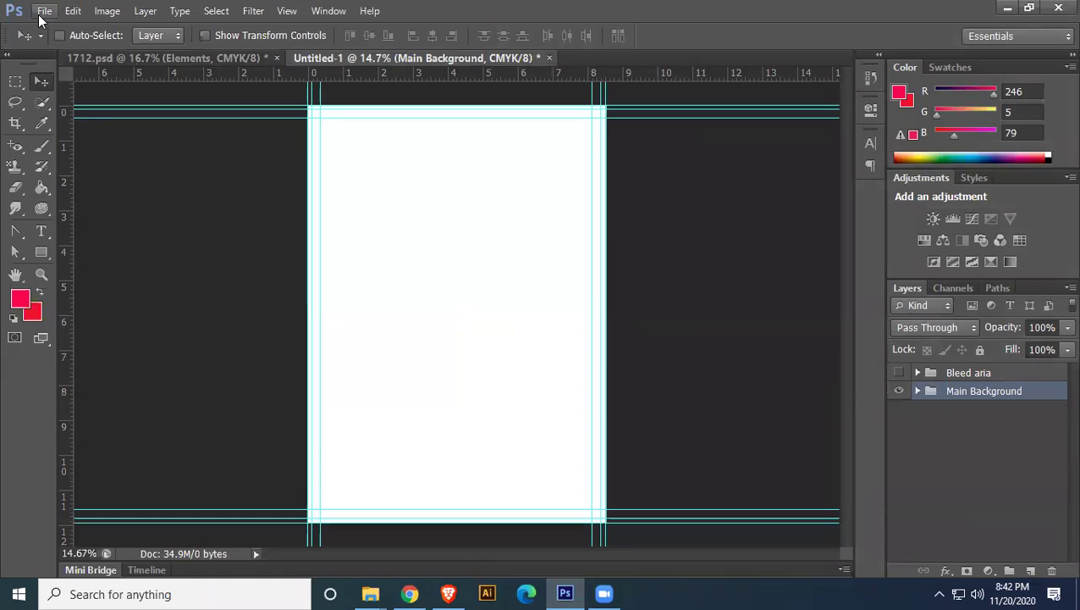
{"action": "left_click", "coordinate": [43, 11]}
{"action": "left_click", "coordinate": [85, 269]}
{"action": "left_click", "coordinate": [359, 191]}
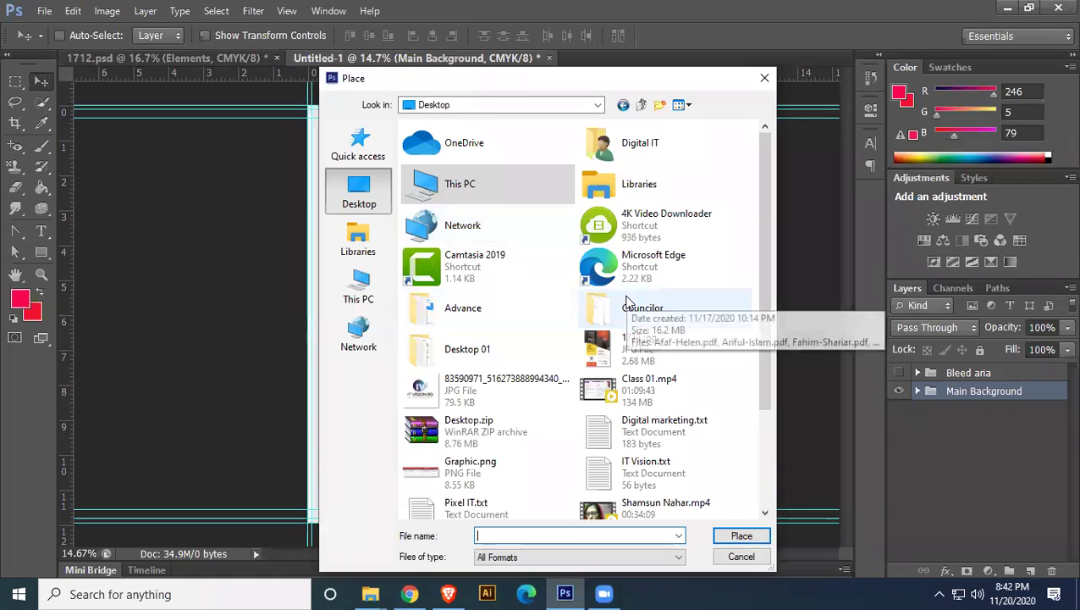
{"action": "left_click", "coordinate": [631, 347]}
{"action": "left_click", "coordinate": [741, 535]}
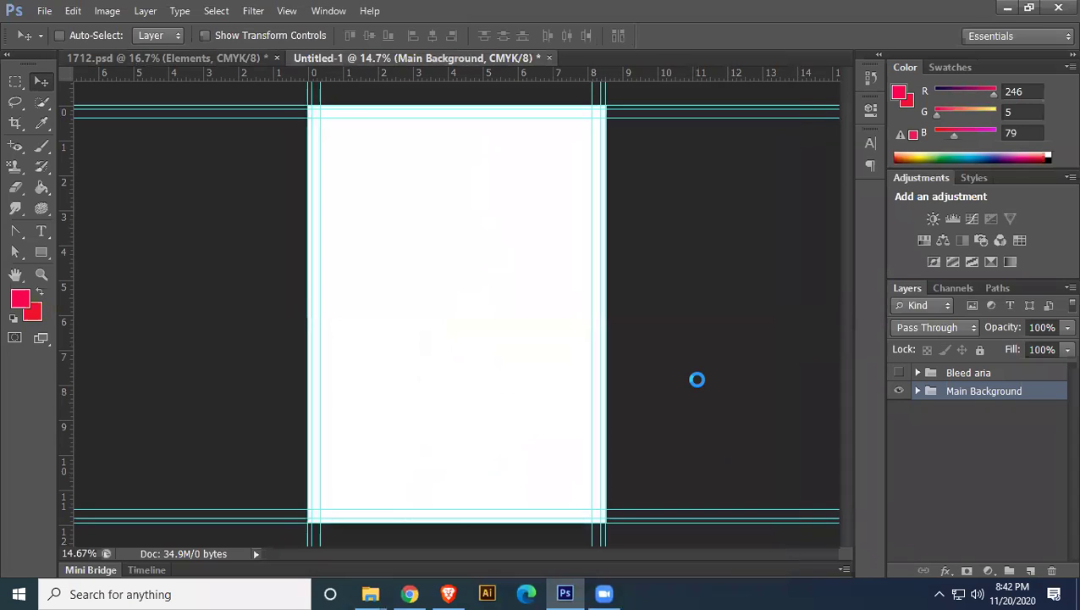
{"action": "key", "text": "Return"}
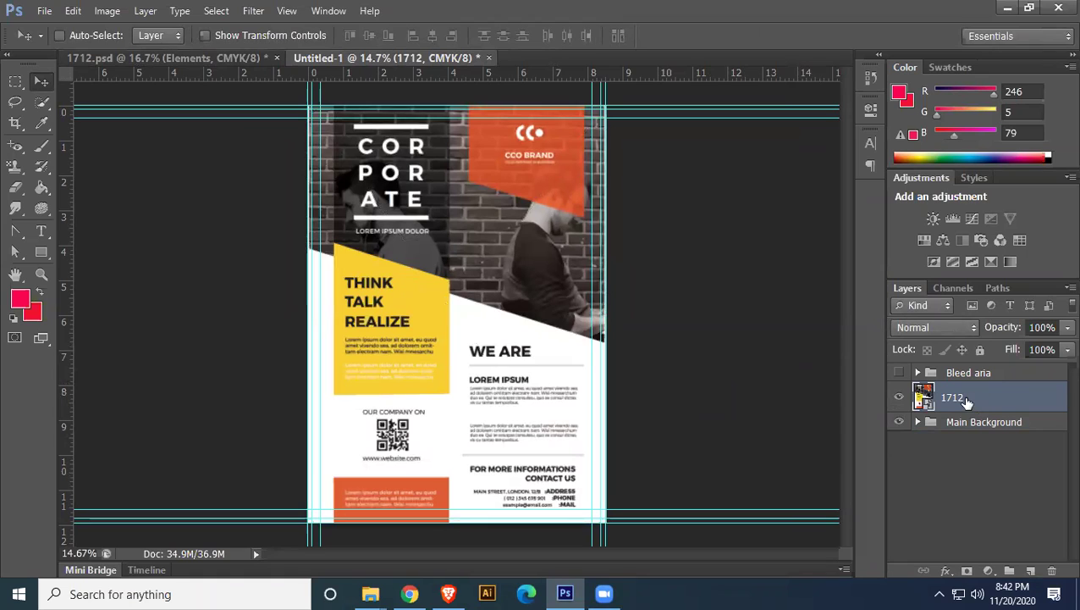
Reduce the opacity of the placed 1712 reference layer to 41%
{"action": "left_click", "coordinate": [1066, 327]}
{"action": "left_click_drag", "start_coordinate": [1027, 346], "coordinate": [1021, 347]}
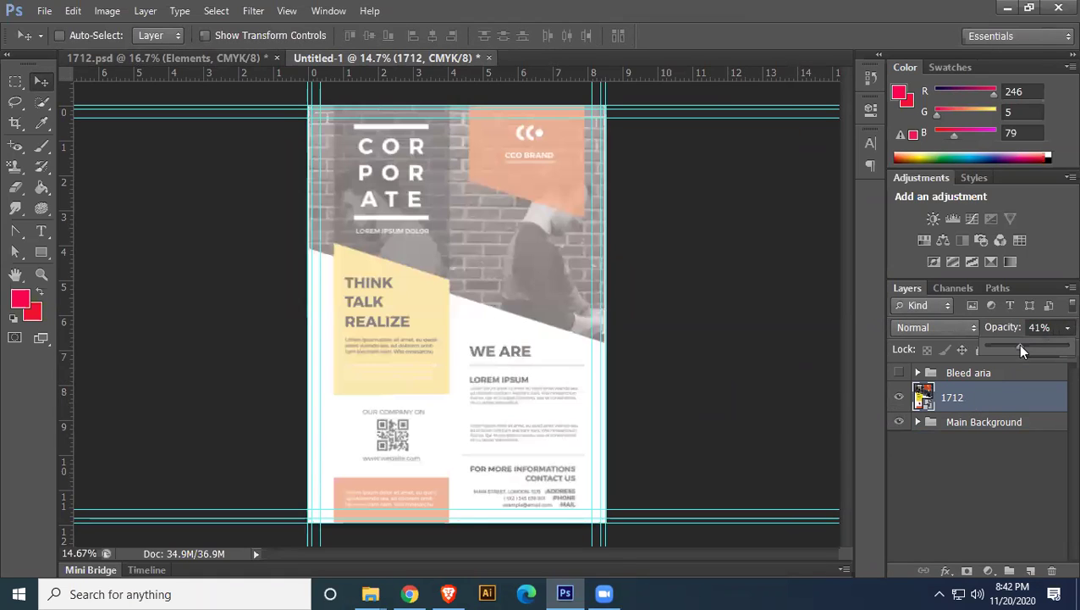
{"action": "left_click", "coordinate": [987, 403]}
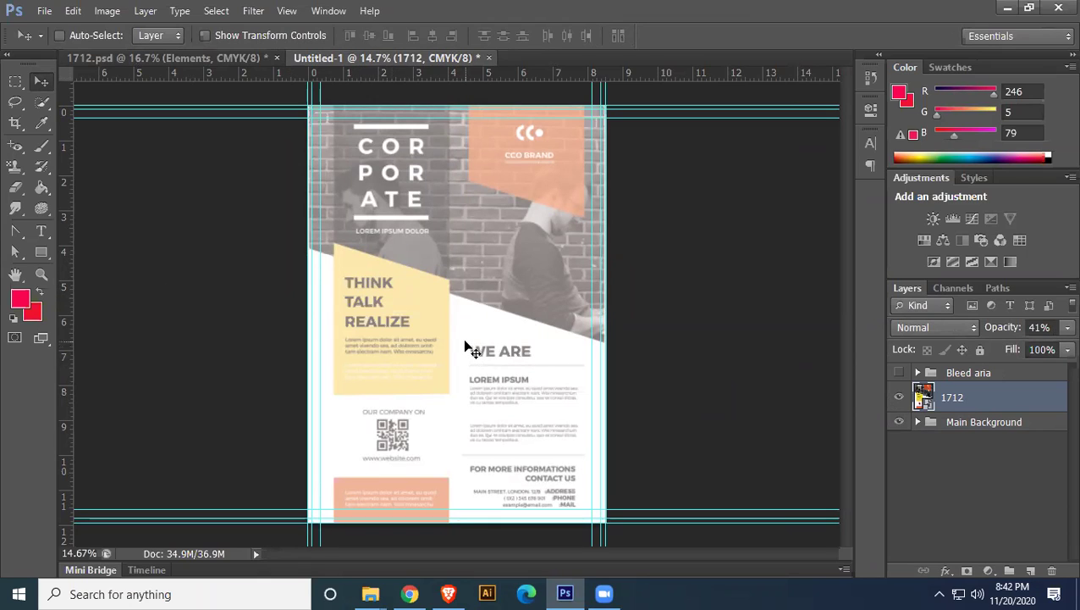
Draw a white rectangle about 995 × 1309 px over the yellow block and lower its upper-right corner to match the slanted edge
{"action": "left_click", "coordinate": [42, 251]}
{"action": "left_click", "coordinate": [96, 252]}
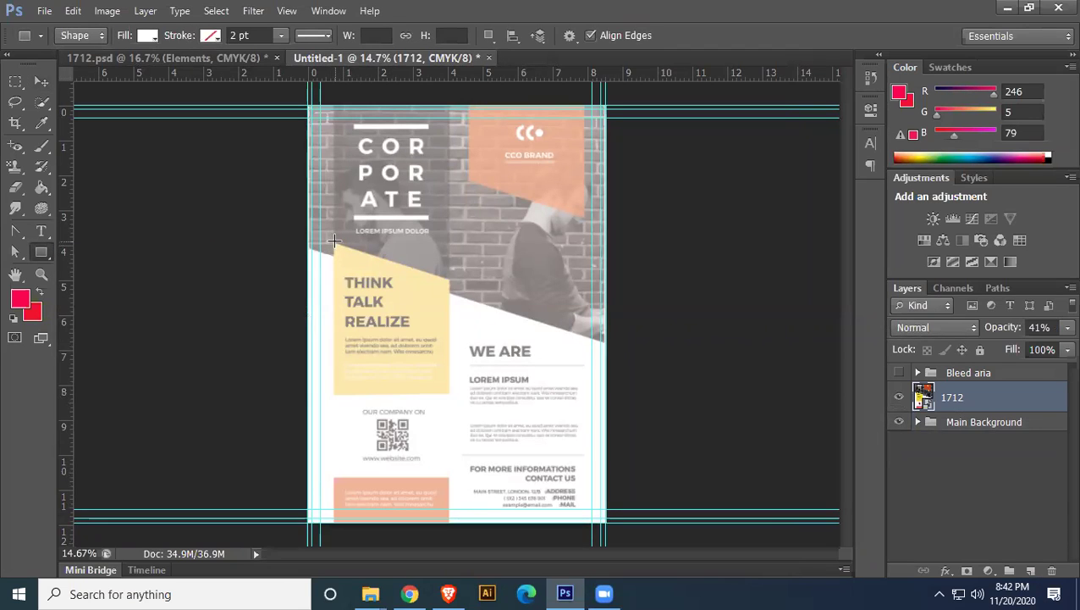
{"action": "left_click_drag", "start_coordinate": [333, 241], "coordinate": [449, 393]}
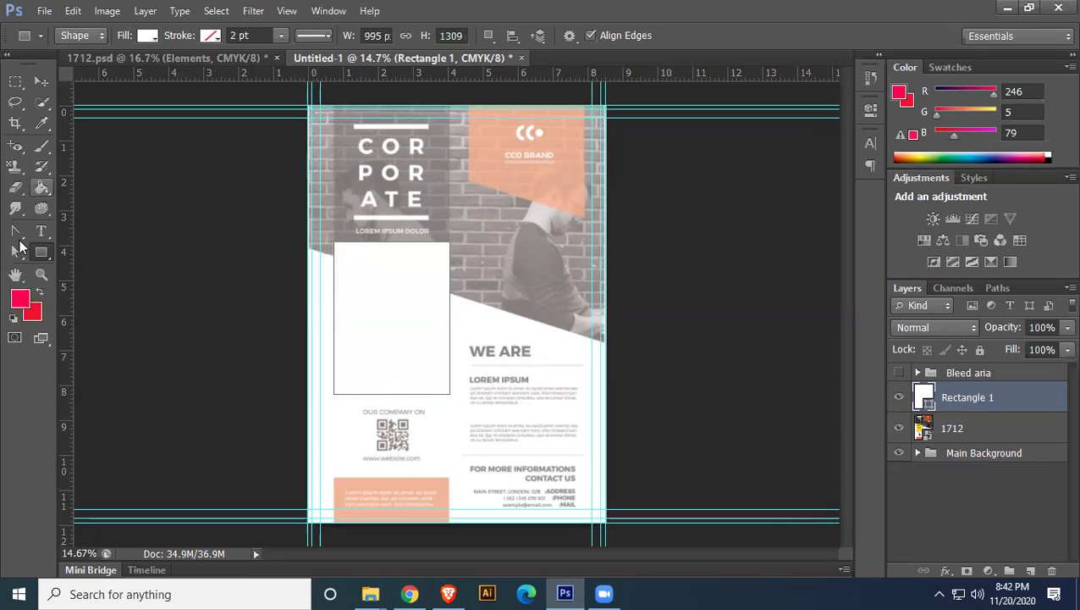
{"action": "left_click", "coordinate": [20, 253]}
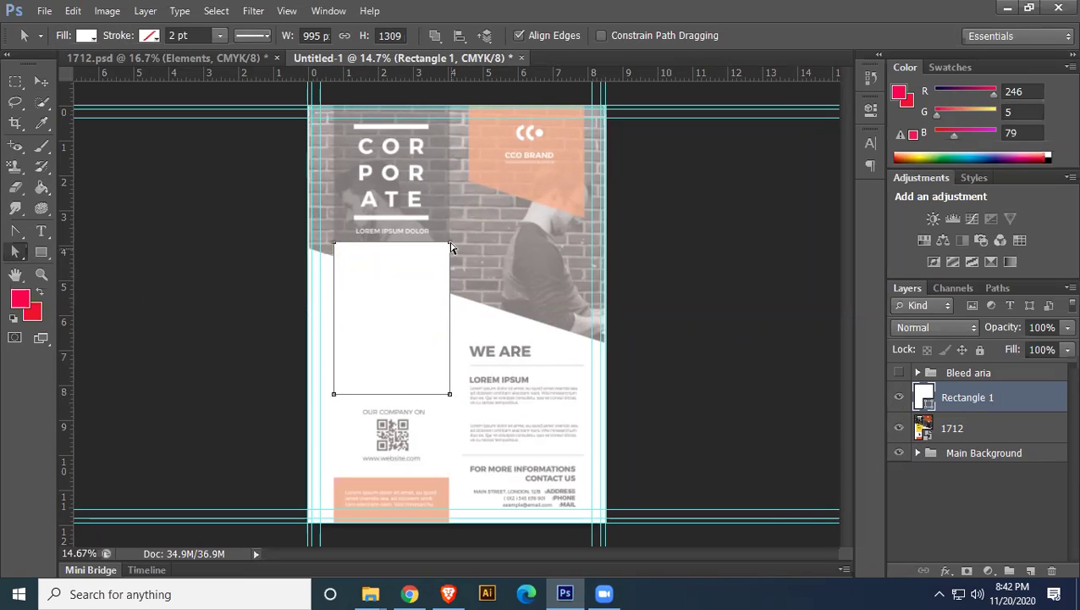
{"action": "left_click_drag", "start_coordinate": [450, 244], "coordinate": [448, 278]}
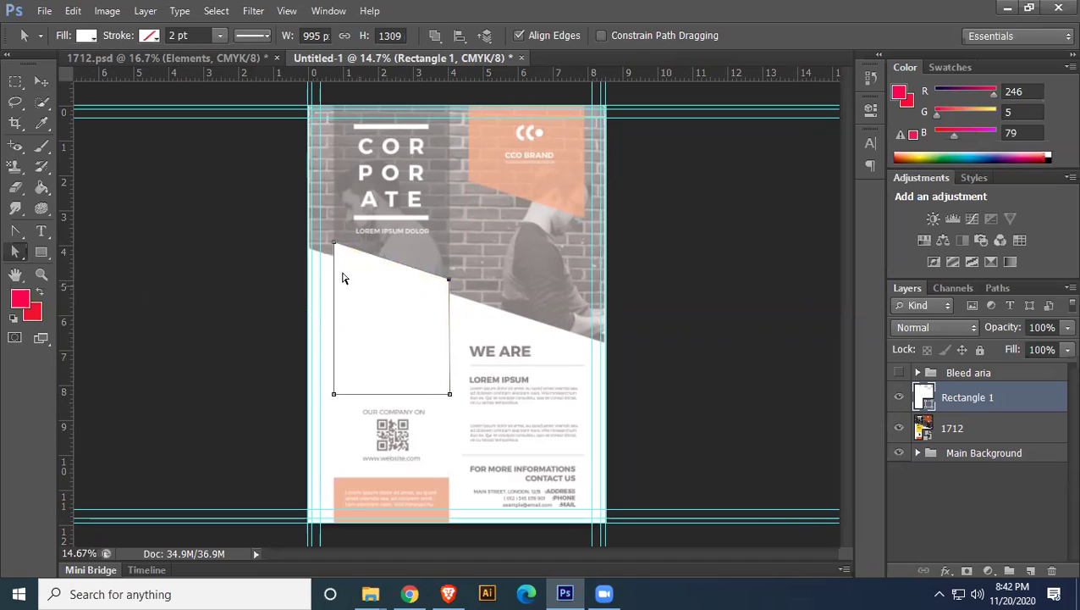
{"action": "left_click", "coordinate": [453, 396]}
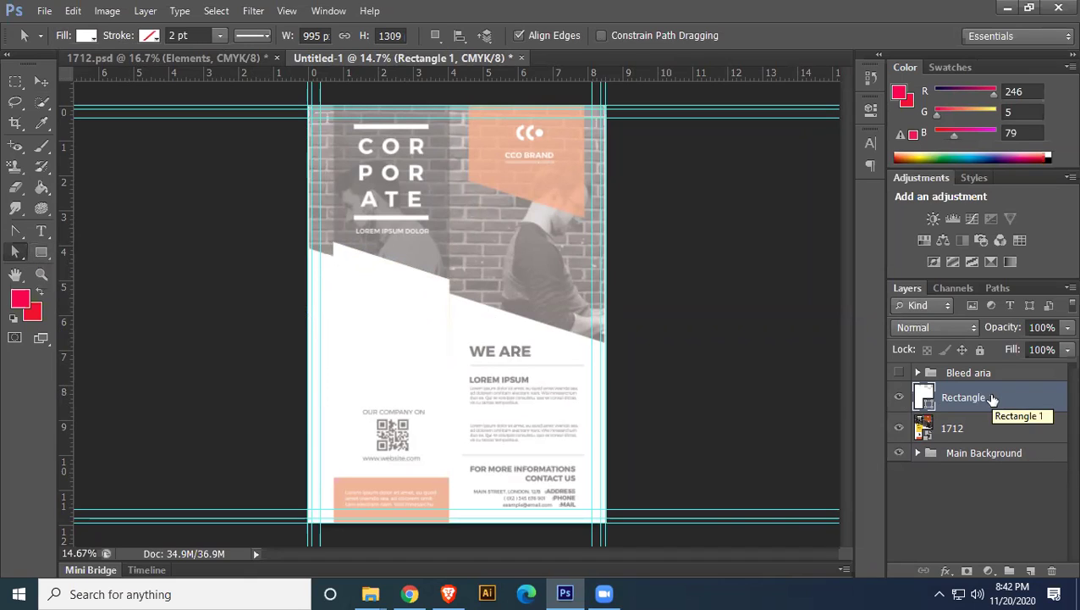
Try to place a vertically flipped duplicate of the slanted rectangle over the dark CORPORATE block
{"action": "key", "text": "ctrl+j"}
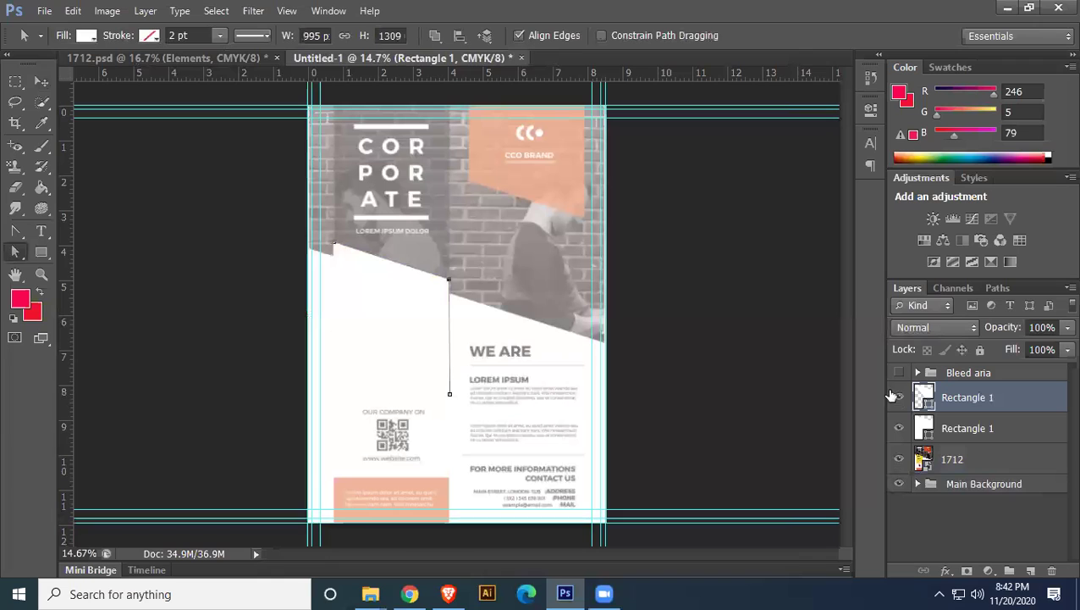
{"action": "key", "text": "ctrl+t"}
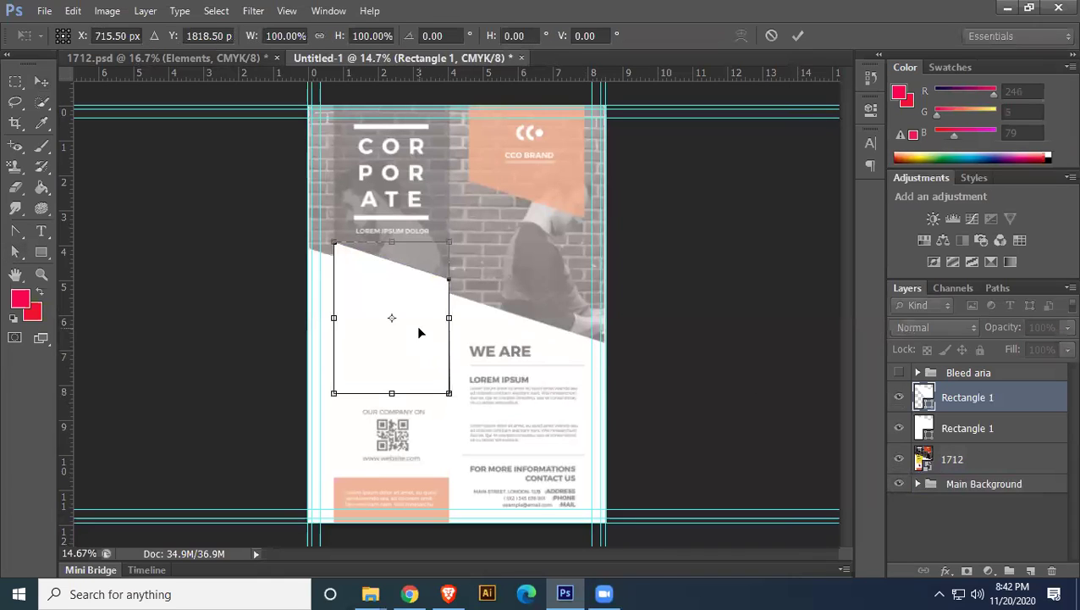
{"action": "right_click", "coordinate": [421, 332]}
{"action": "left_click", "coordinate": [476, 317]}
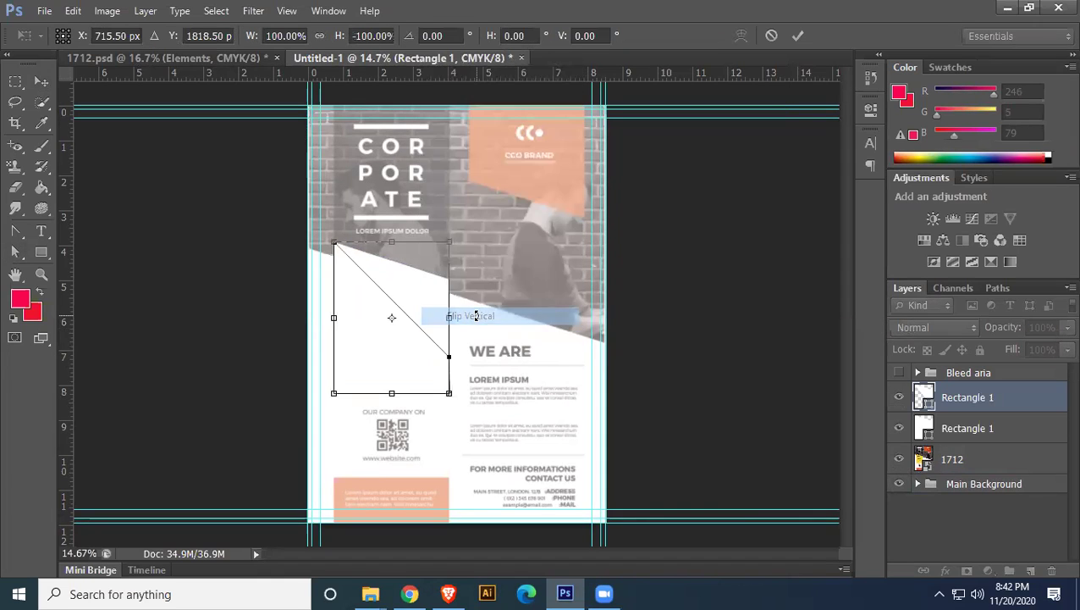
{"action": "left_click_drag", "start_coordinate": [428, 280], "coordinate": [426, 148]}
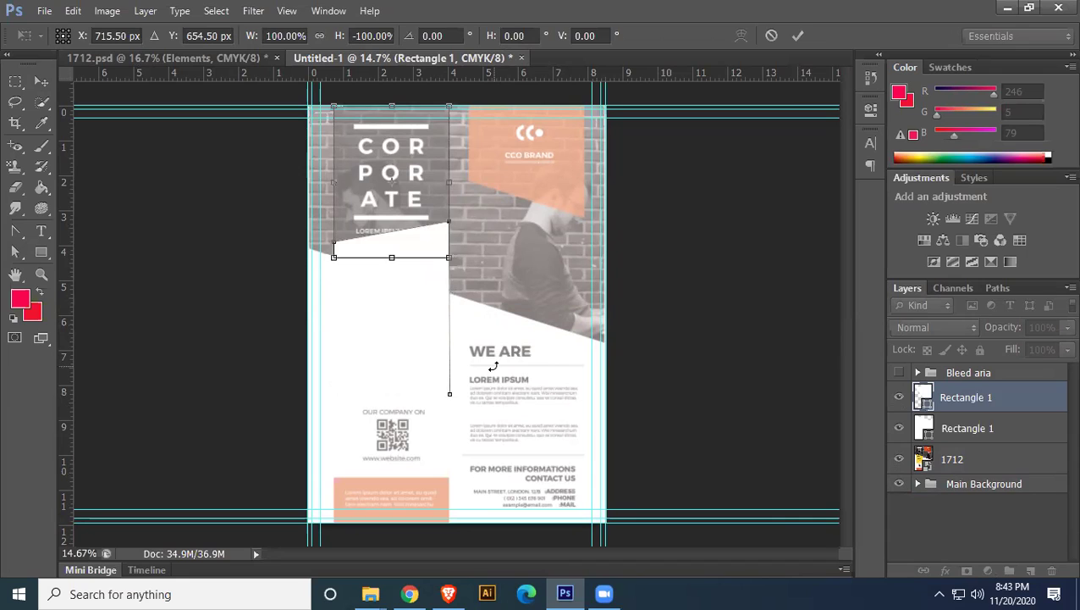
{"action": "key", "text": "Return"}
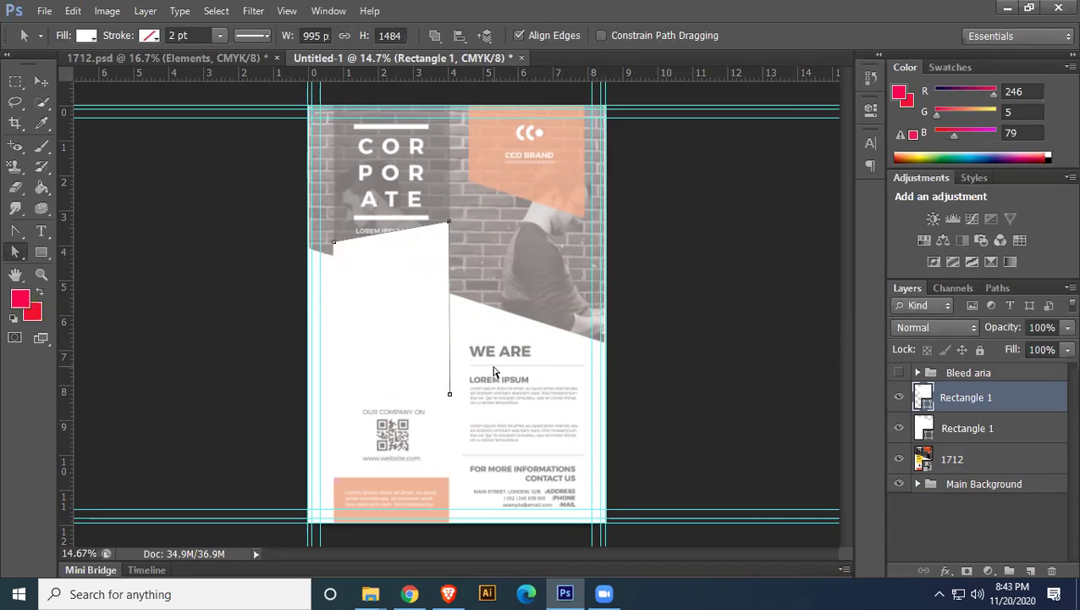
Hide the original slanted rectangle layer and select the flipped copy's layer
{"action": "left_click", "coordinate": [899, 428]}
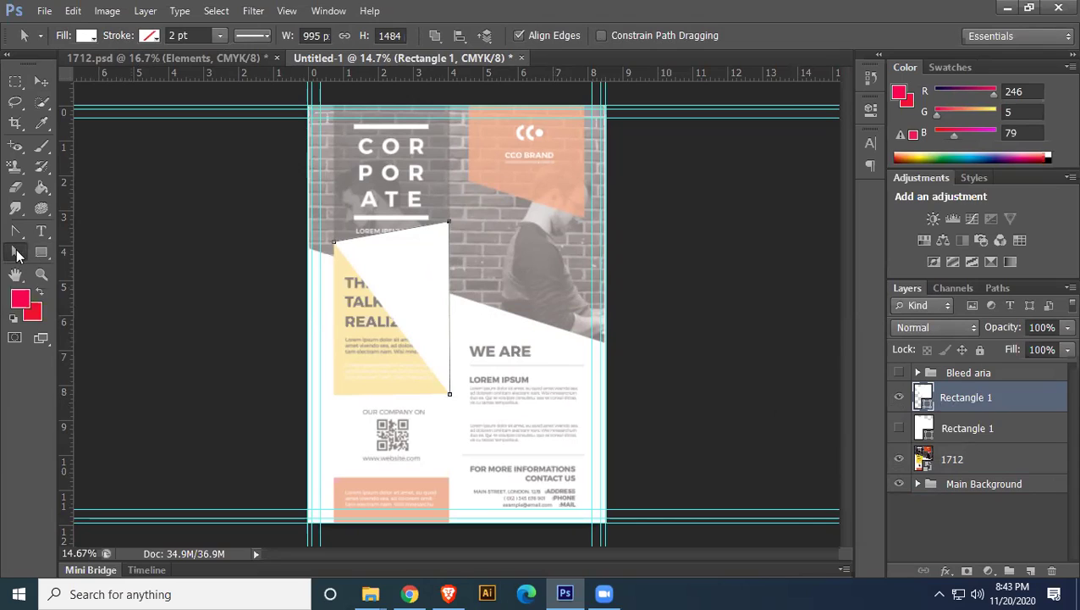
{"action": "left_click_drag", "start_coordinate": [15, 254], "coordinate": [78, 264]}
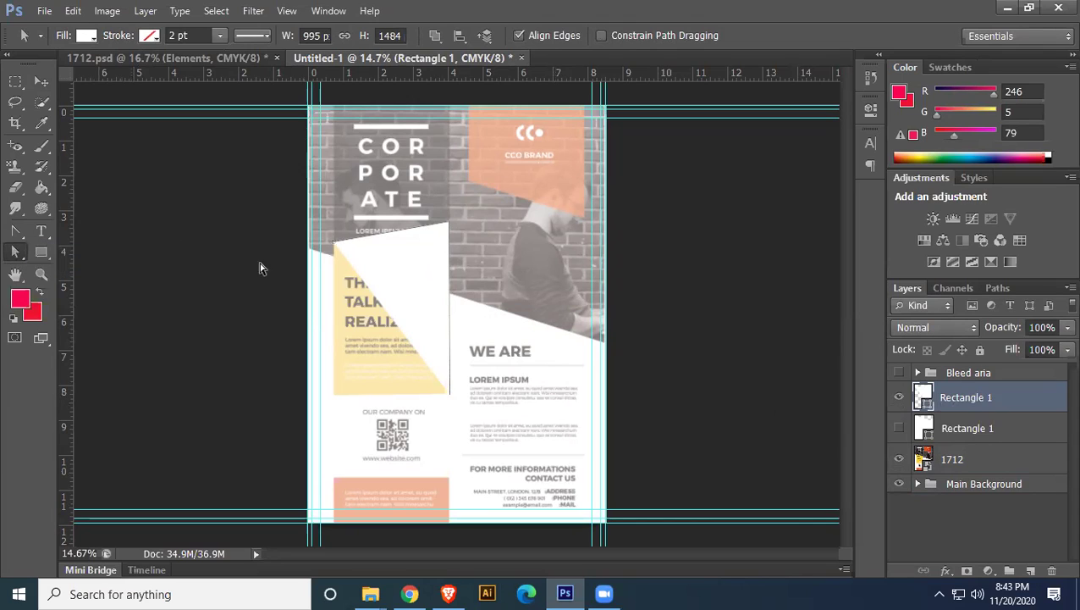
{"action": "left_click", "coordinate": [449, 221]}
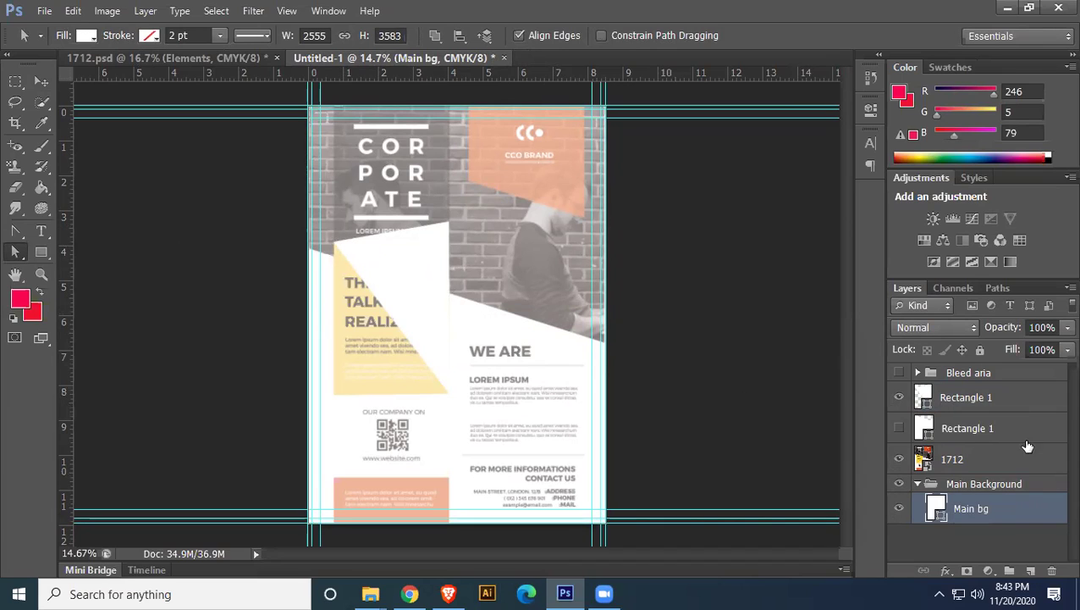
{"action": "left_click", "coordinate": [955, 397]}
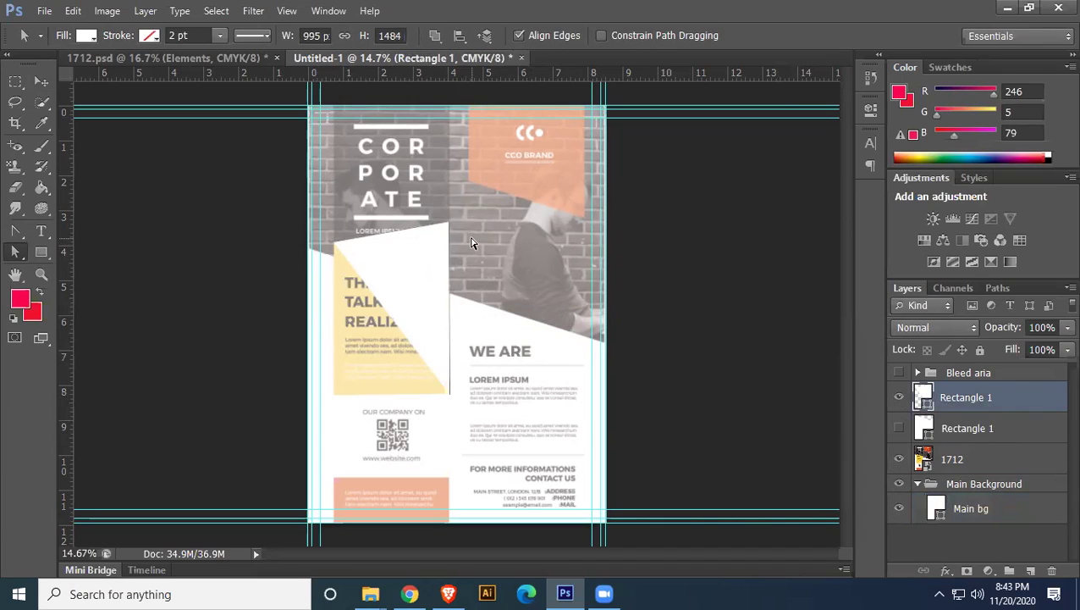
Toggle the flipped copy's visibility to compare its shape with the reference flyer underneath
{"action": "left_click", "coordinate": [899, 398]}
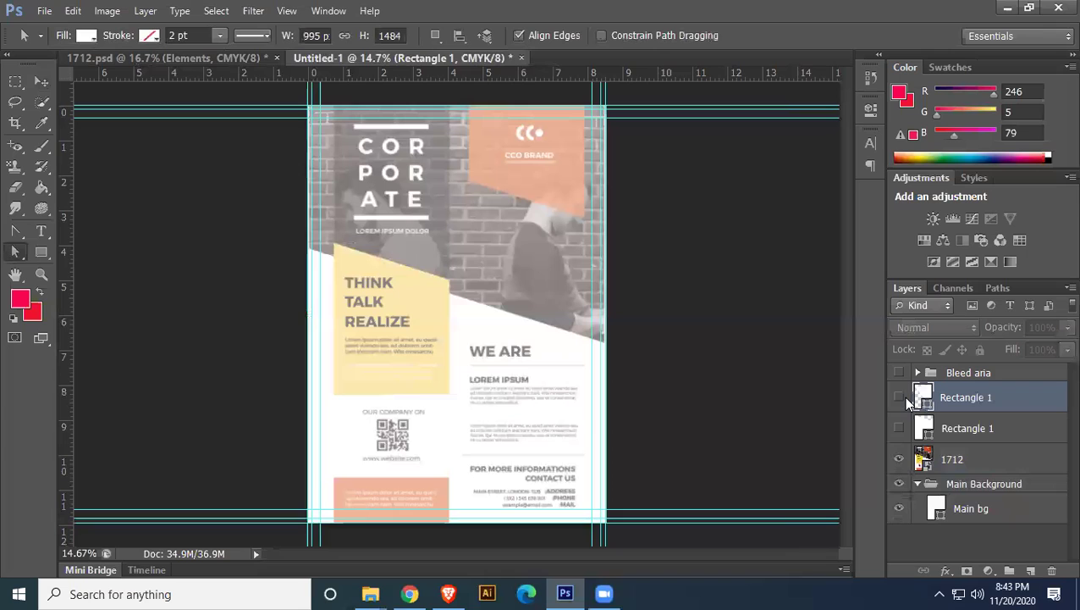
{"action": "left_click", "coordinate": [900, 397]}
{"action": "left_click", "coordinate": [900, 397]}
{"action": "left_click", "coordinate": [900, 397]}
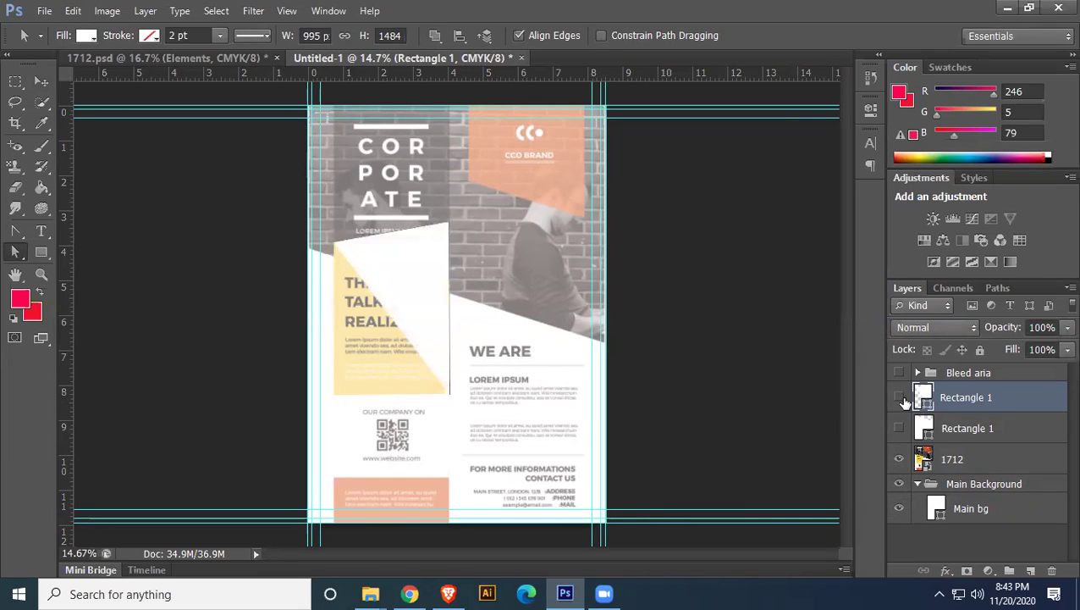
Toggle the visibility of both slanted rectangle layers and the reference layer to compare the shapes with the flyer
{"action": "left_click", "coordinate": [900, 397]}
{"action": "left_click", "coordinate": [899, 460]}
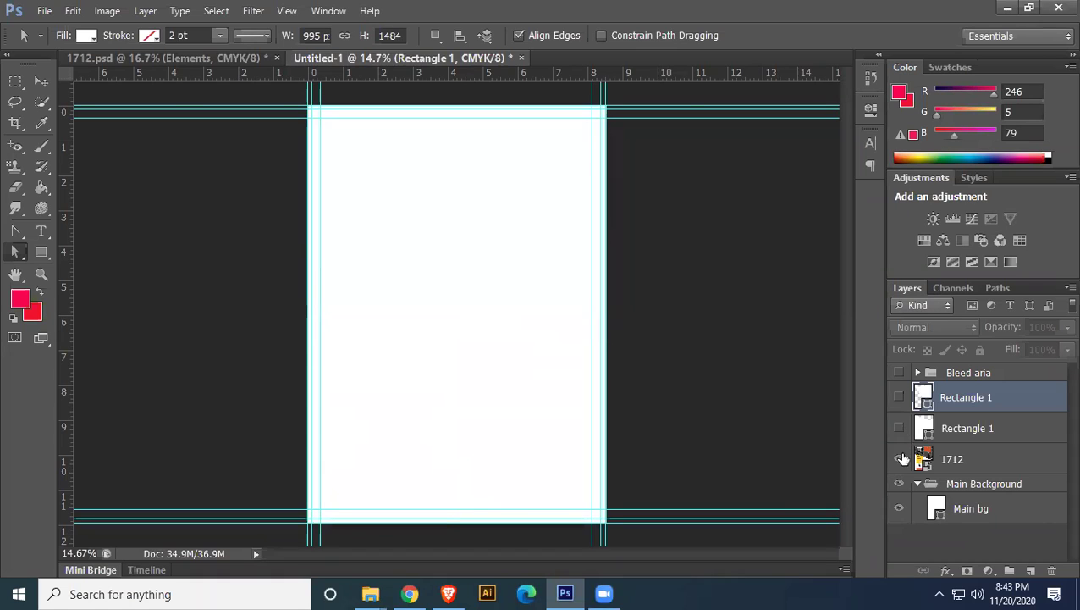
{"action": "left_click", "coordinate": [899, 460]}
{"action": "left_click", "coordinate": [899, 428]}
{"action": "left_click", "coordinate": [899, 428]}
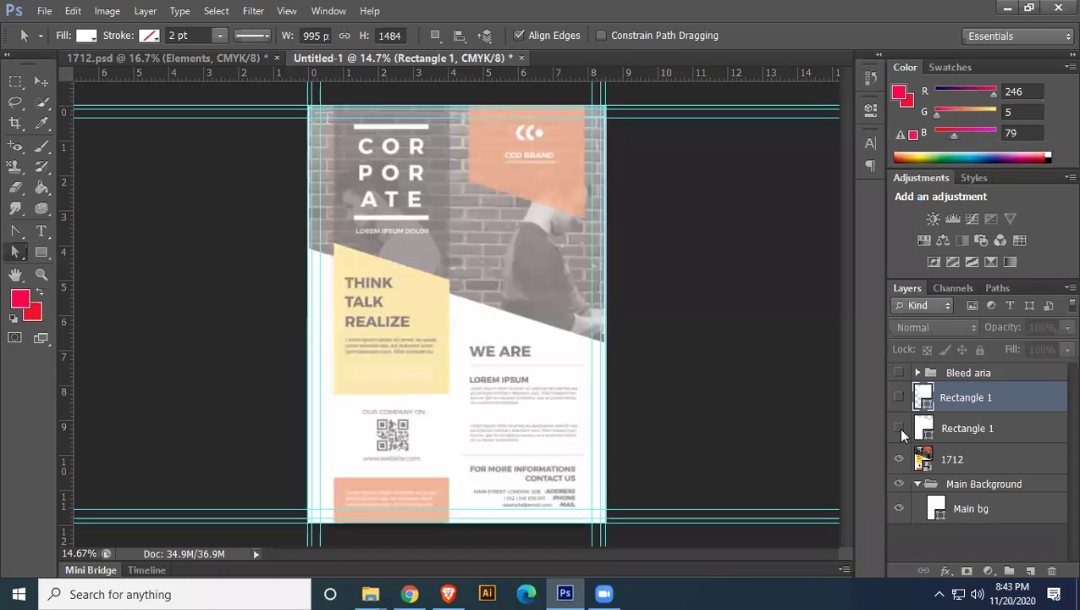
{"action": "left_click", "coordinate": [899, 427]}
{"action": "left_click", "coordinate": [899, 428]}
Fill the original slanted rectangle with the pale yellow sampled from the reference block, #fbe8ac, and show its layer
{"action": "double_click", "coordinate": [919, 432]}
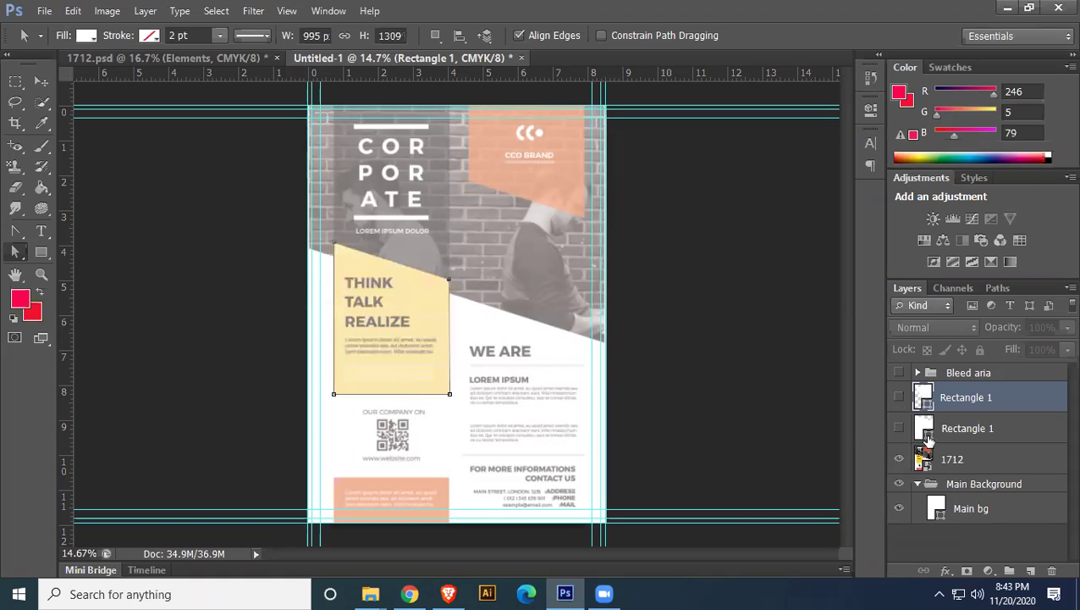
{"action": "left_click", "coordinate": [410, 298]}
{"action": "left_click", "coordinate": [965, 194]}
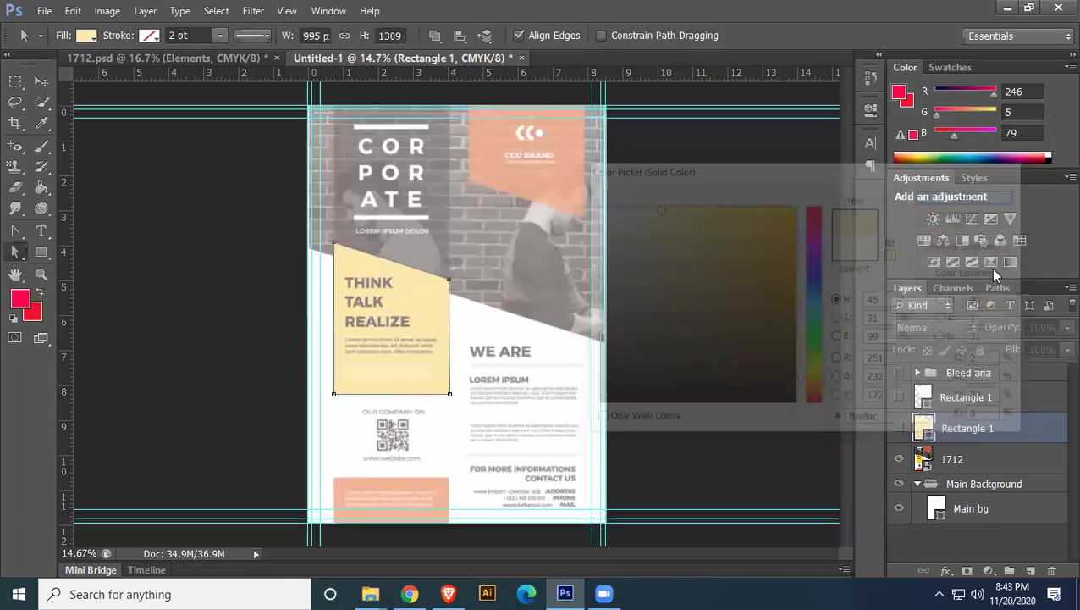
{"action": "left_click", "coordinate": [899, 427]}
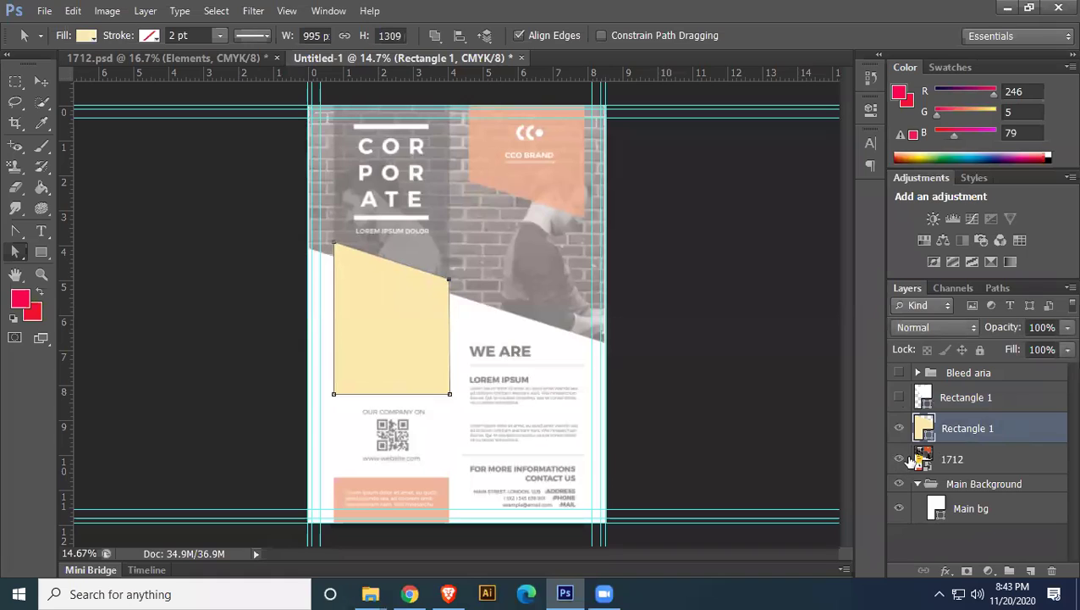
Try to flip the slanted rectangle's copy vertically and move it up over the CORPORATE block, with its layer shown
{"action": "left_click", "coordinate": [899, 398]}
{"action": "left_click", "coordinate": [899, 398]}
{"action": "left_click", "coordinate": [900, 398]}
{"action": "left_click", "coordinate": [899, 398]}
{"action": "left_click", "coordinate": [971, 402]}
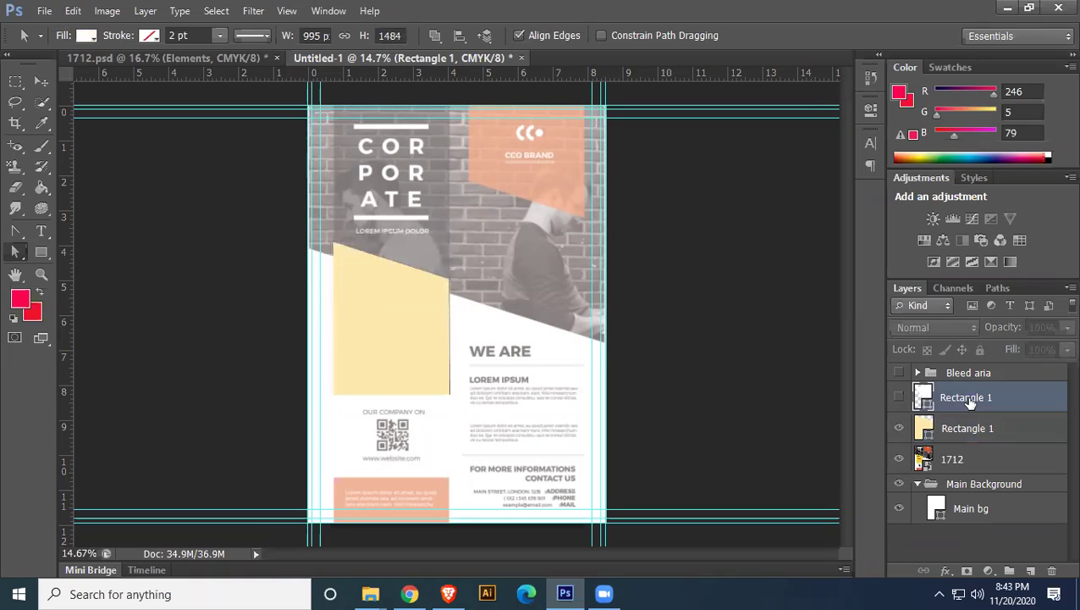
{"action": "key", "text": "ctrl+t"}
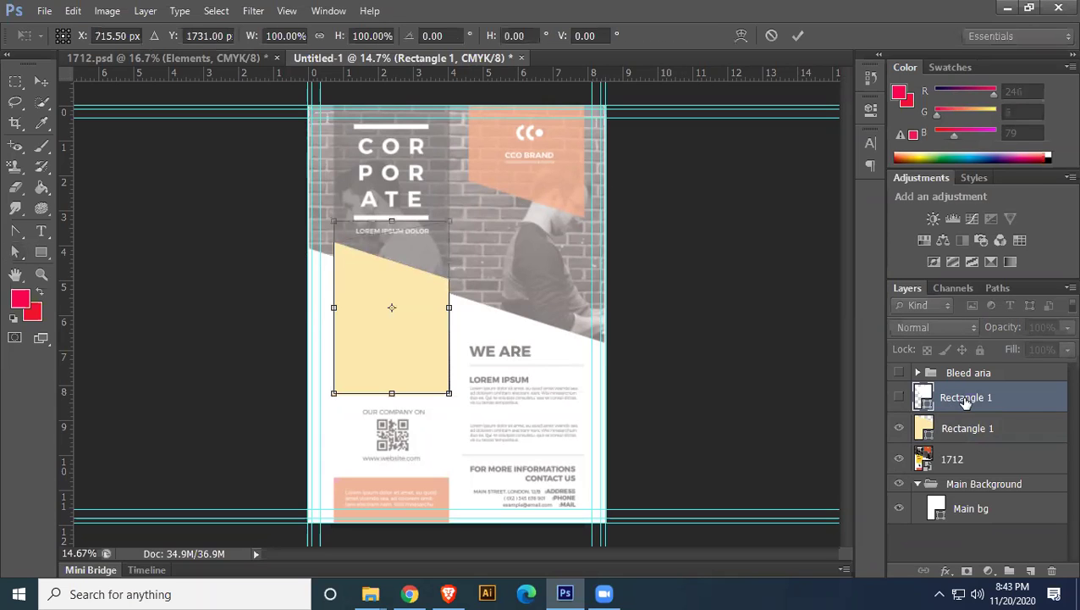
{"action": "right_click", "coordinate": [401, 270]}
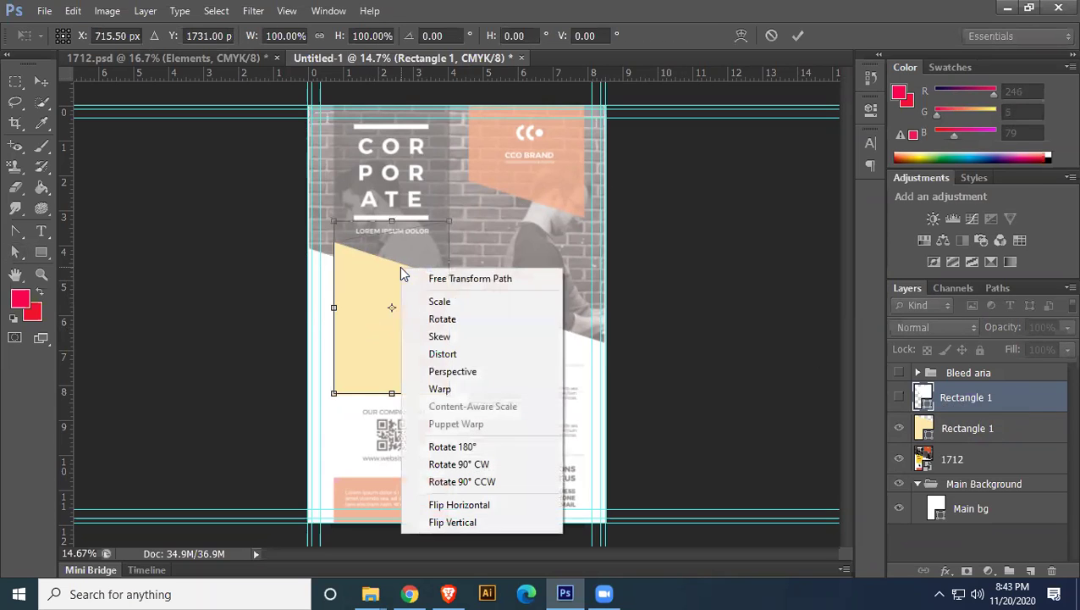
{"action": "left_click", "coordinate": [475, 522]}
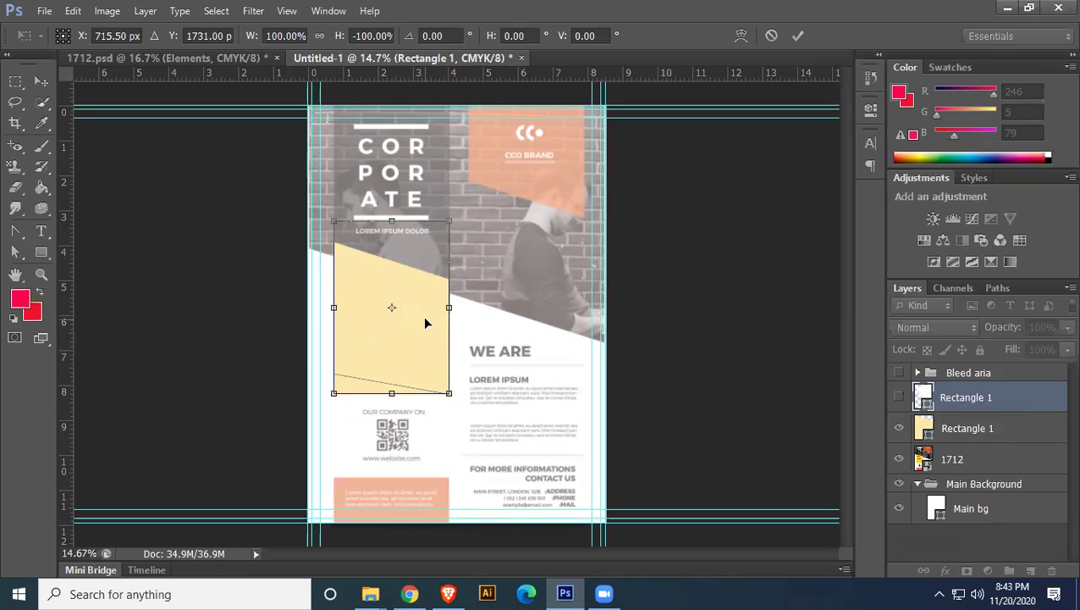
{"action": "left_click_drag", "start_coordinate": [419, 305], "coordinate": [418, 169]}
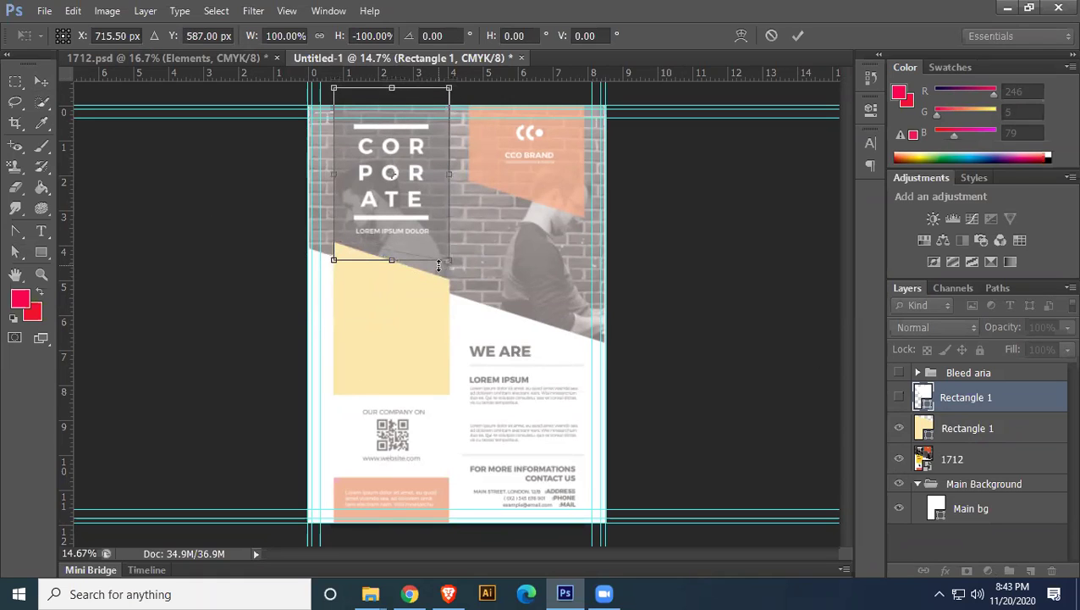
{"action": "key", "text": "Return"}
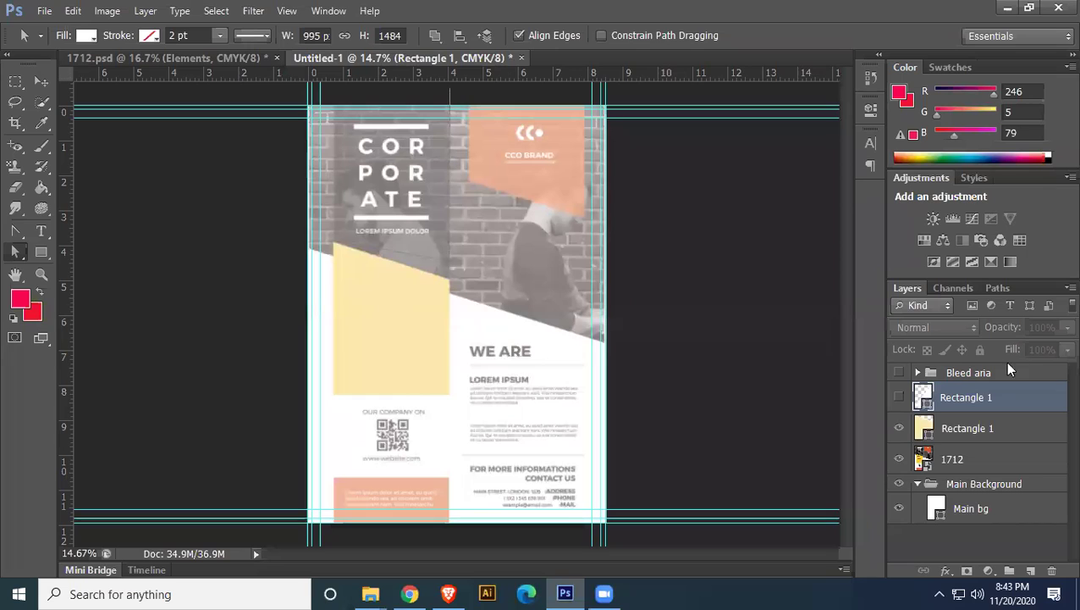
{"action": "left_click", "coordinate": [902, 397]}
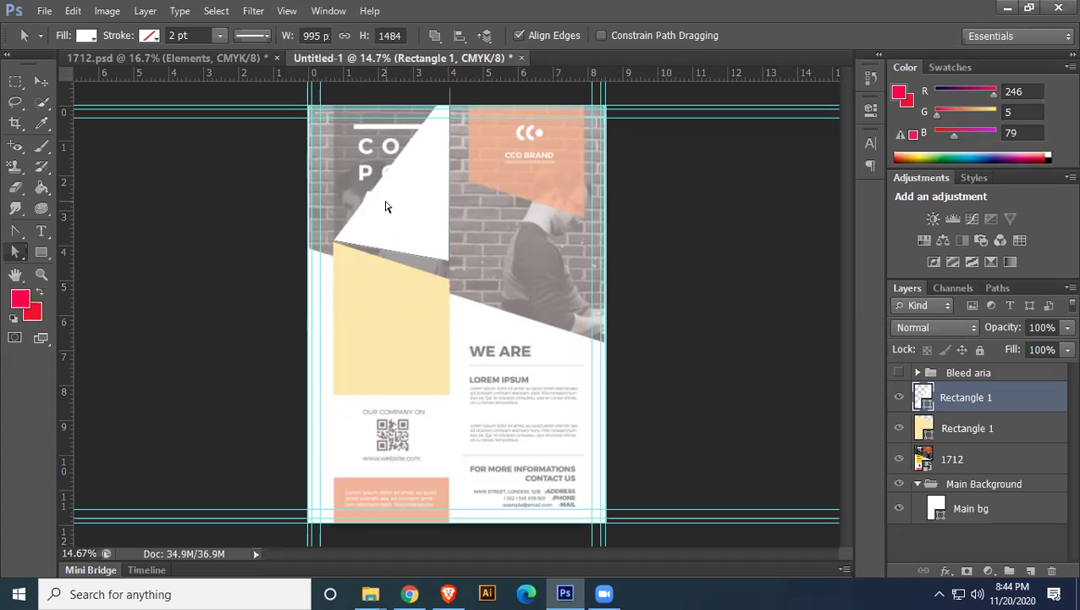
Delete the white flipped copy of the slanted rectangle
{"action": "key", "text": "ctrl+t"}
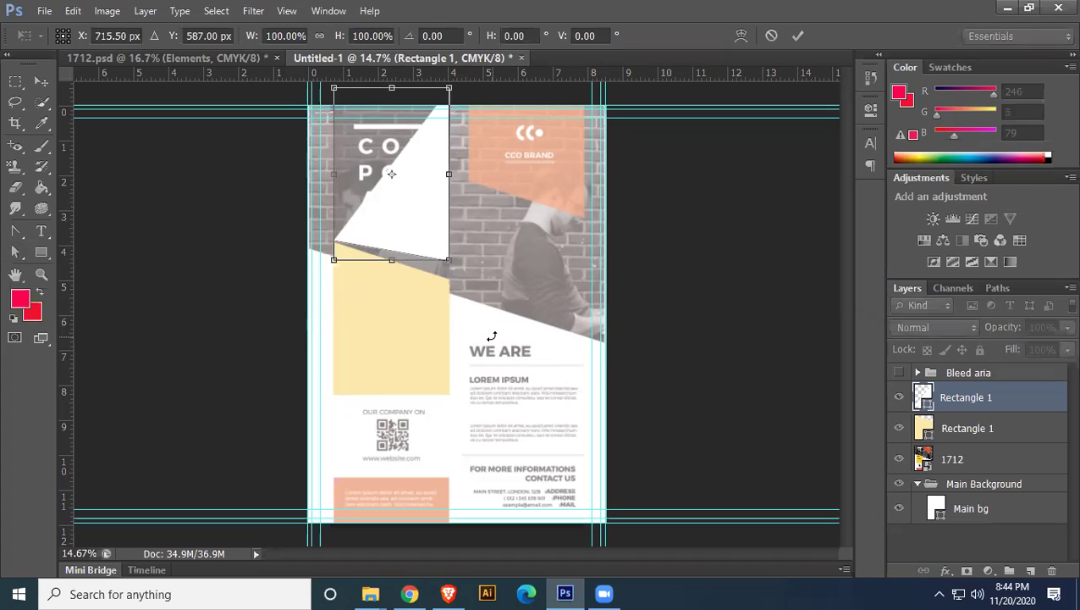
{"action": "key", "text": "a"}
{"action": "key", "text": "Return"}
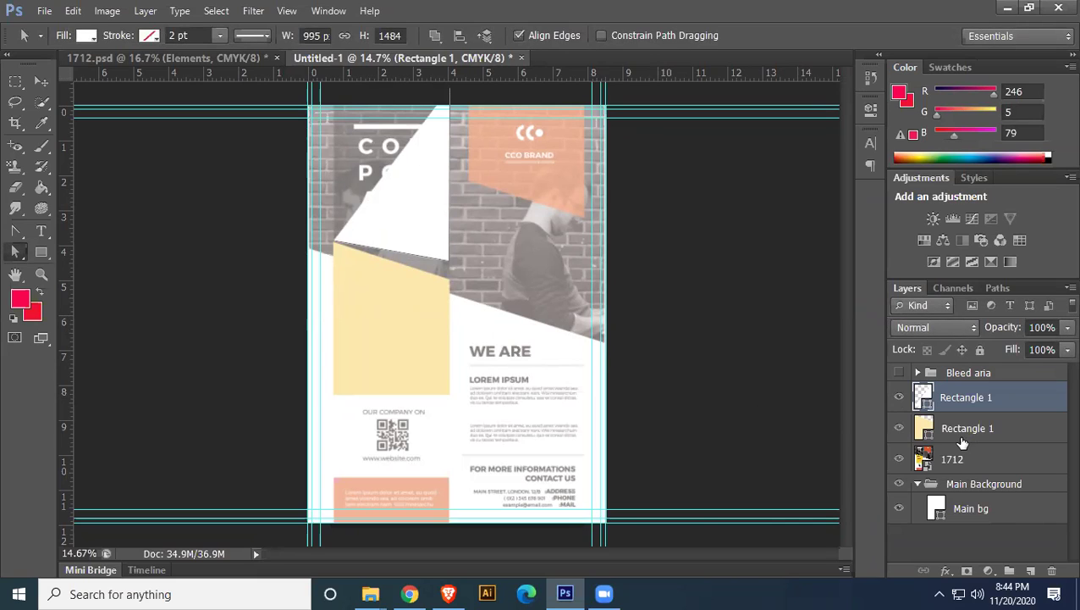
{"action": "key", "text": "Delete"}
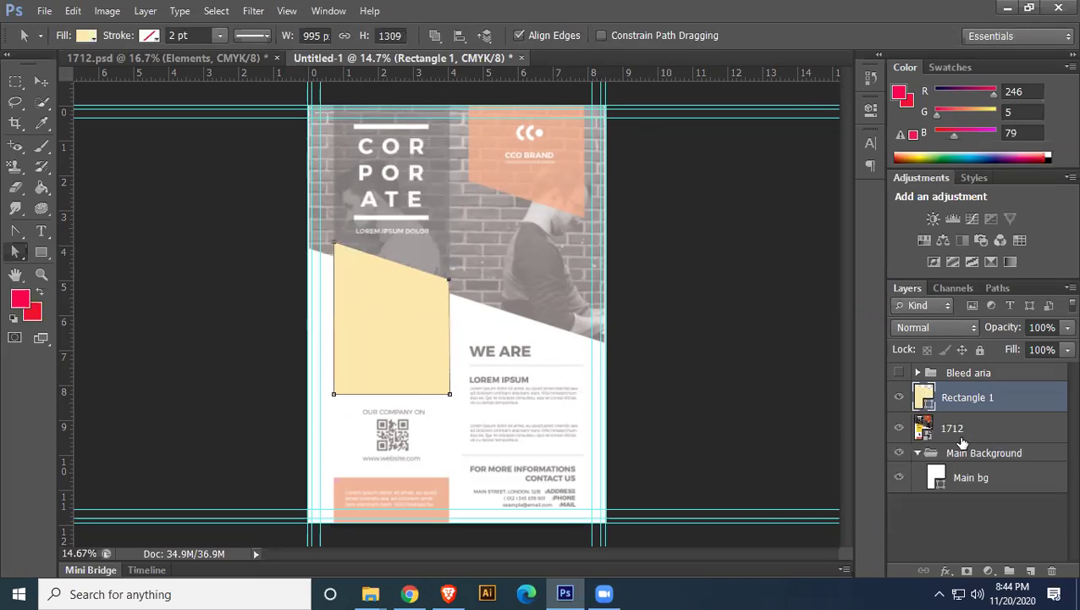
Place vertical guides along the left and right sides of the yellow block
{"action": "left_click", "coordinate": [41, 252]}
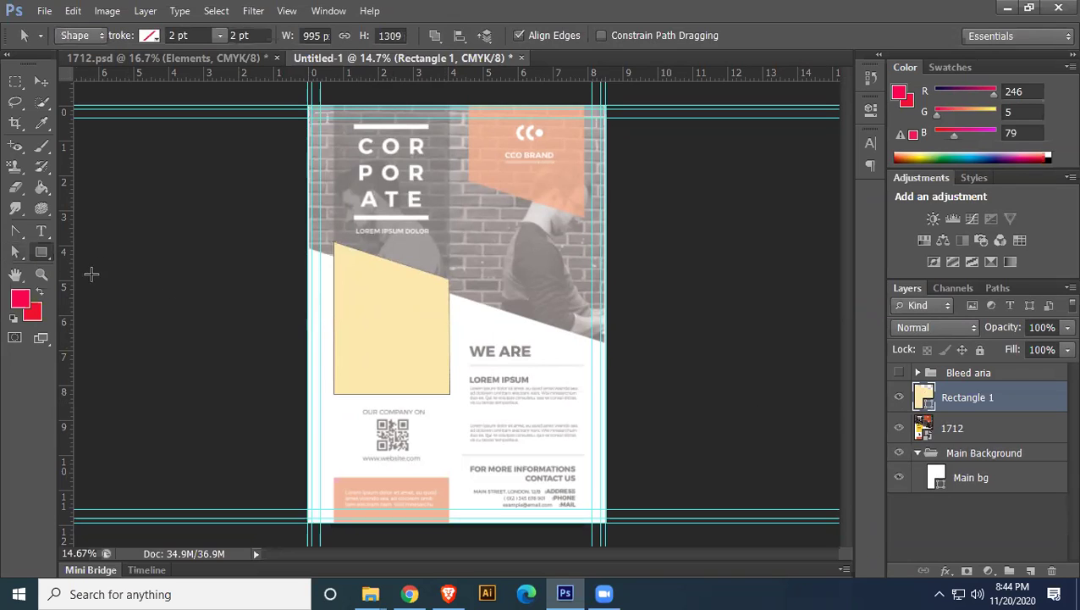
{"action": "left_click_drag", "start_coordinate": [68, 182], "coordinate": [335, 297]}
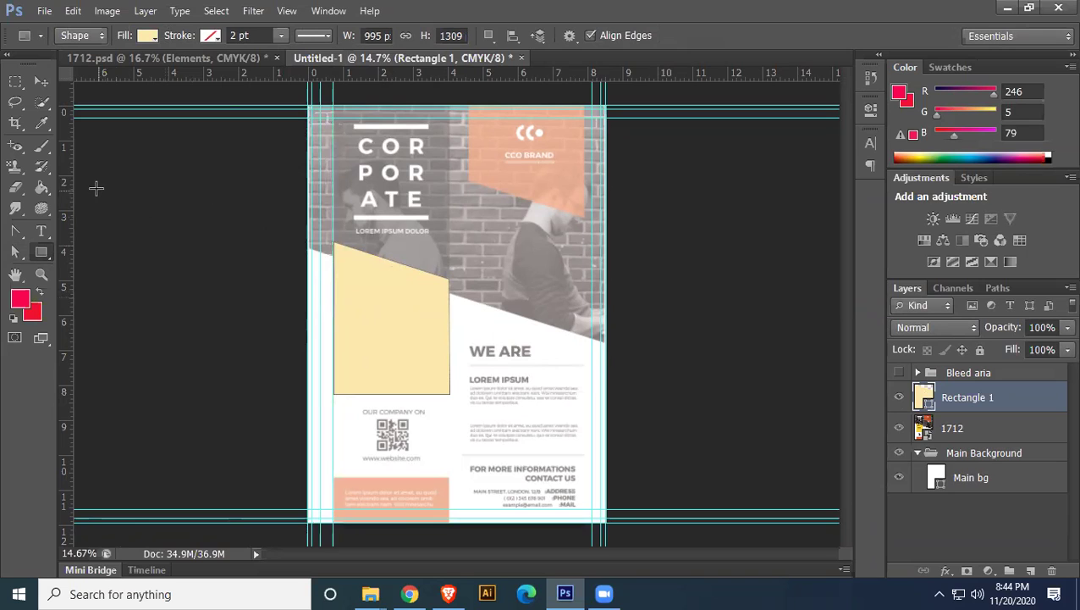
{"action": "left_click_drag", "start_coordinate": [65, 167], "coordinate": [449, 254]}
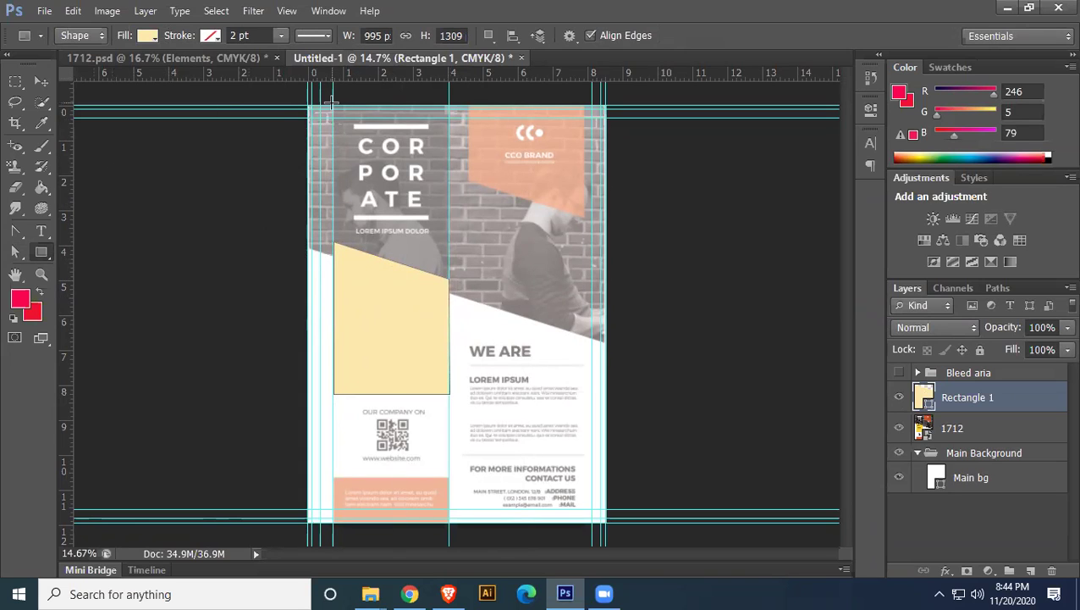
Draw a rectangle about 995 × 1485 px over the CORPORATE block and raise its lower-left corner to match the slanted edge
{"action": "left_click_drag", "start_coordinate": [347, 129], "coordinate": [449, 279]}
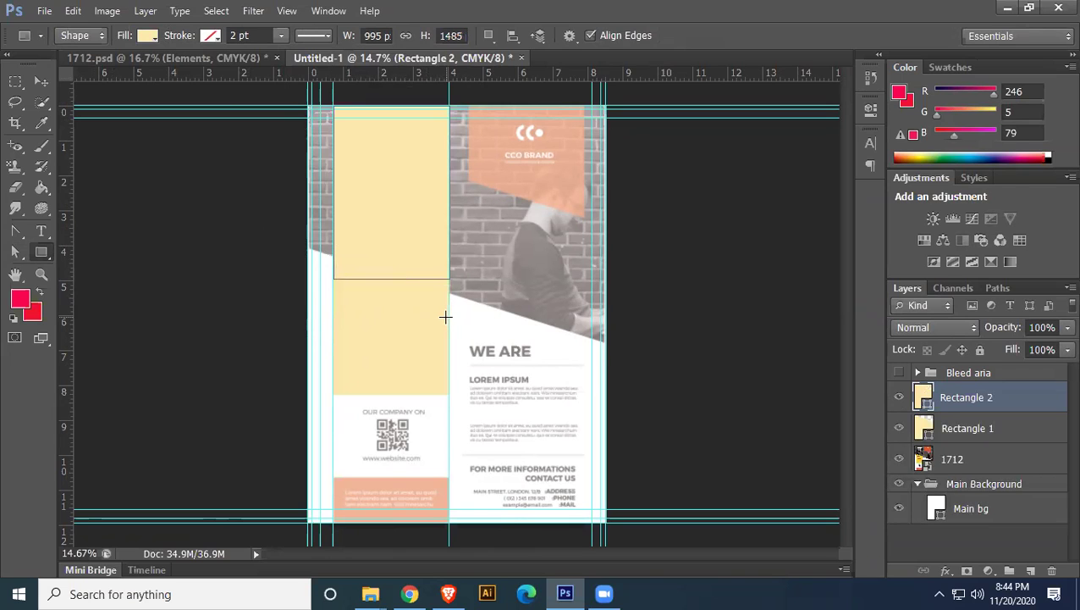
{"action": "left_click", "coordinate": [16, 252]}
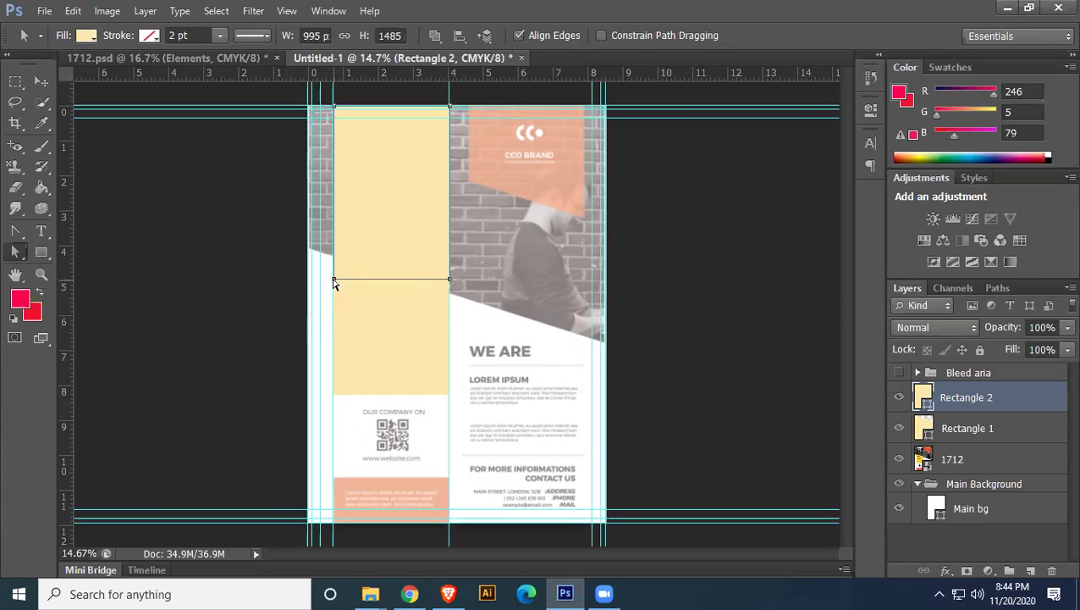
{"action": "left_click_drag", "start_coordinate": [333, 279], "coordinate": [332, 243]}
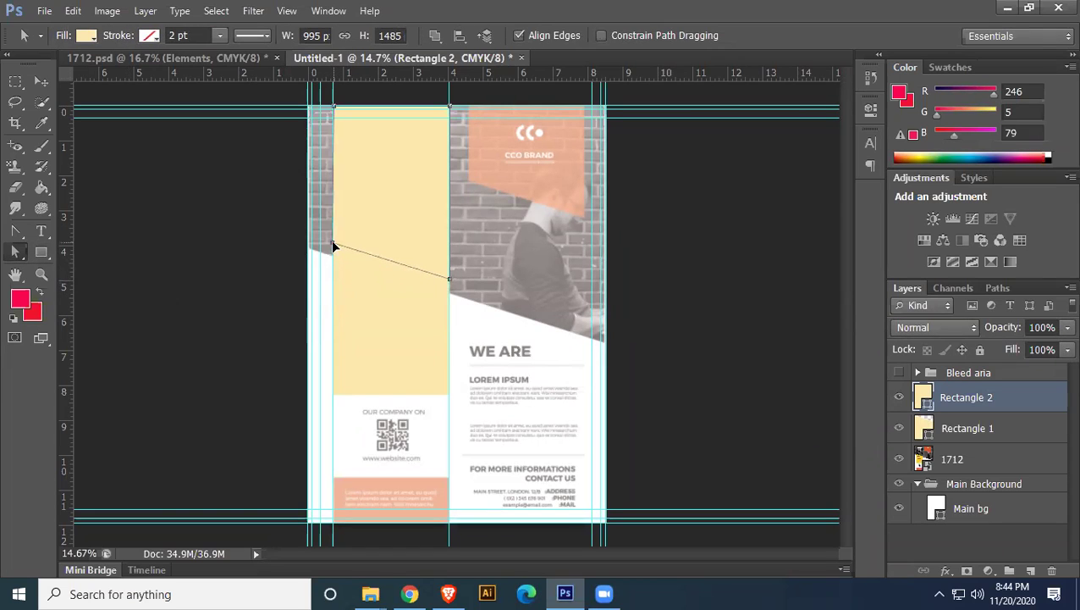
Fill the slanted CORPORATE block shape with black, #000000
{"action": "double_click", "coordinate": [924, 398]}
{"action": "left_click_drag", "start_coordinate": [589, 302], "coordinate": [596, 405]}
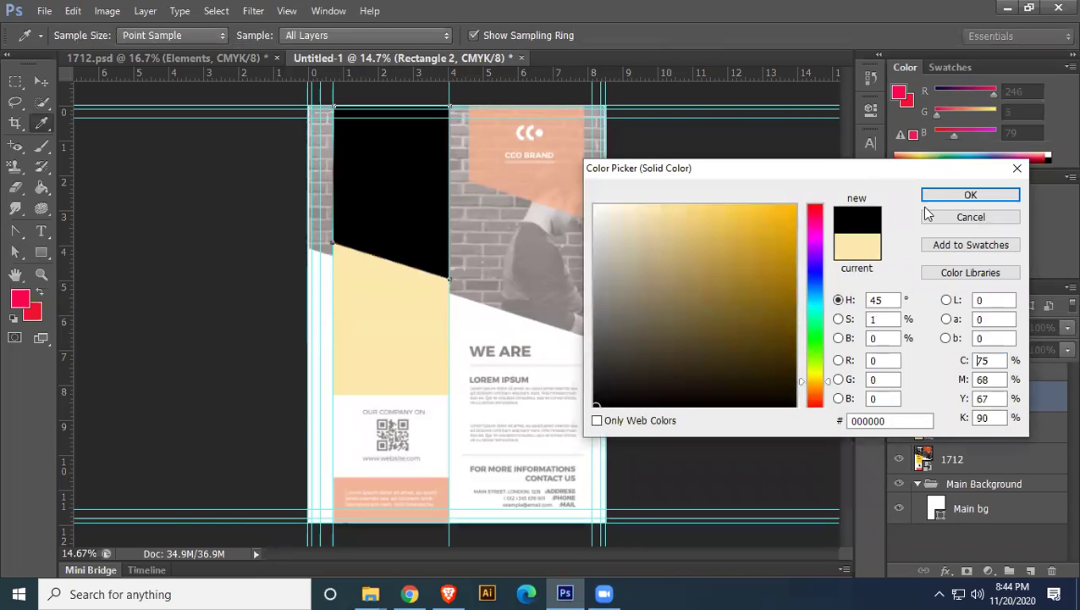
{"action": "key", "text": "Return"}
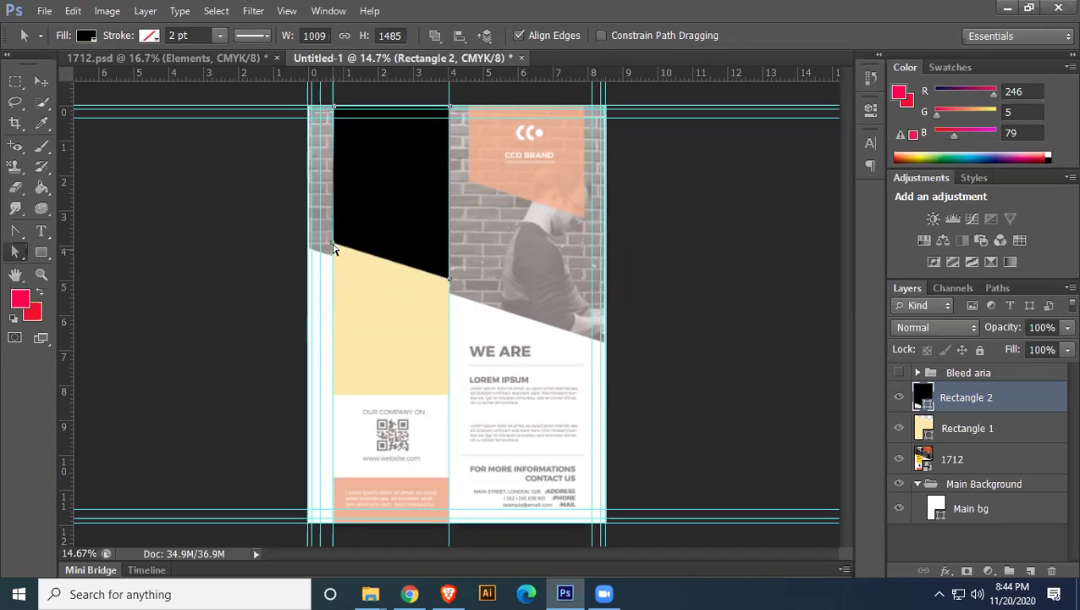
Readjust the black shape's lower-left corner so it meets the yellow block's upper-left corner on the vertical guide
{"action": "mouse_move", "coordinate": [333, 247]}
{"action": "left_mouse_down"}
{"action": "mouse_move", "coordinate": [334, 208]}
{"action": "mouse_move", "coordinate": [335, 237]}
{"action": "left_mouse_up"}
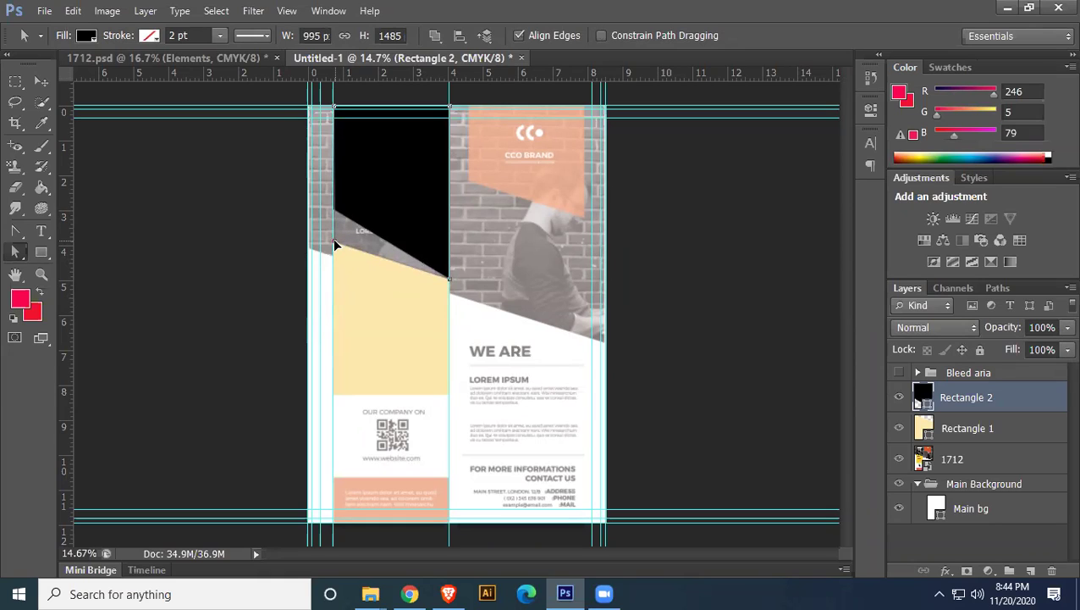
{"action": "left_click_drag", "start_coordinate": [334, 240], "coordinate": [818, 374]}
{"action": "scroll", "coordinate": [590, 372], "scroll_direction": "up", "scroll_amount": 4}
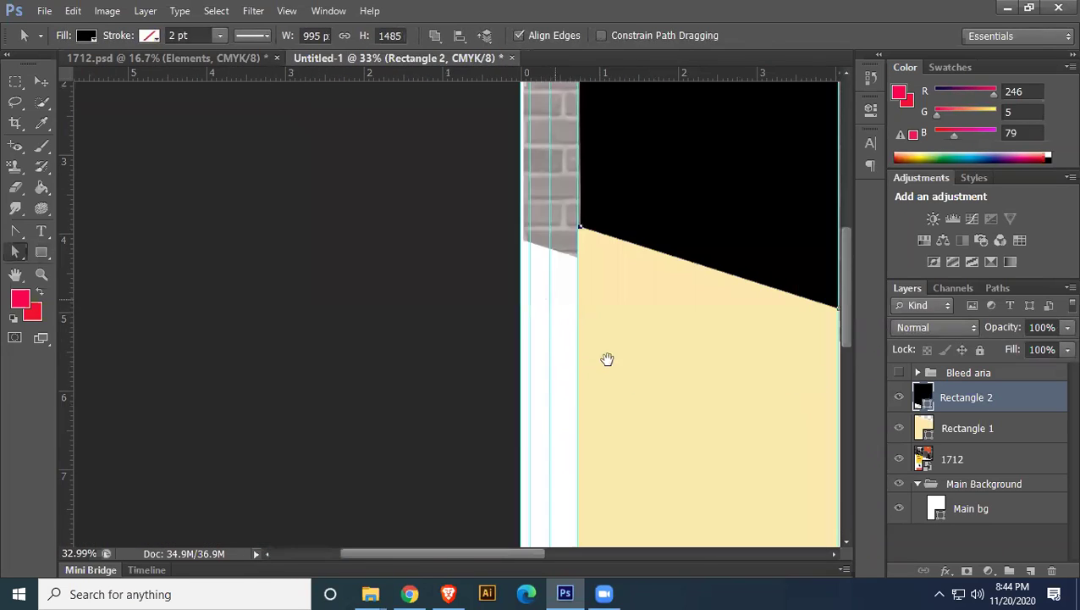
{"action": "scroll", "coordinate": [632, 386], "scroll_direction": "up", "scroll_amount": 5}
{"action": "left_click_drag", "start_coordinate": [593, 128], "coordinate": [506, 254]}
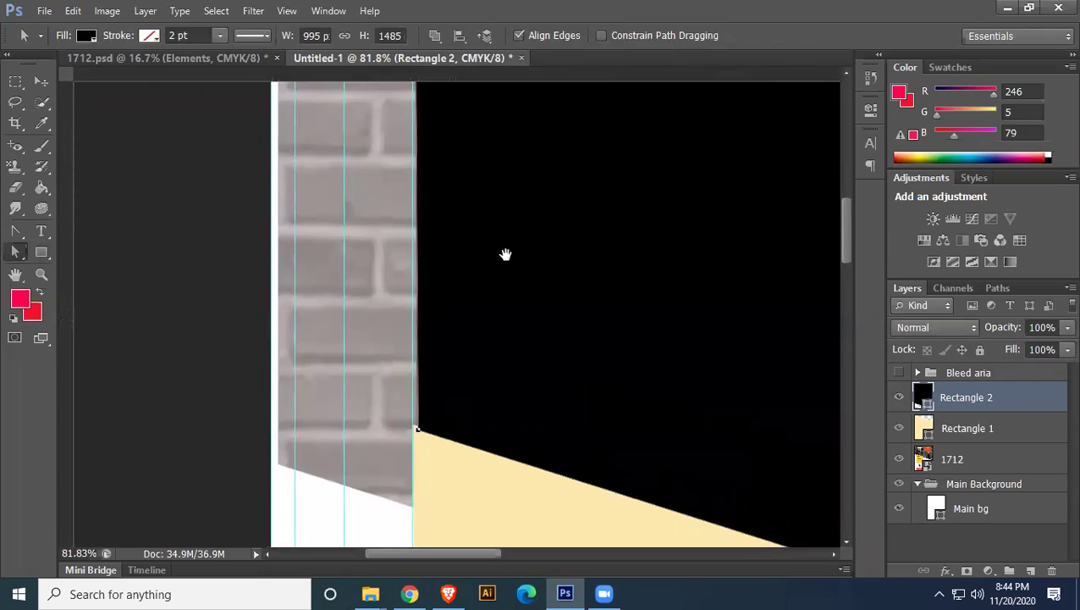
{"action": "key", "text": "ctrl+r"}
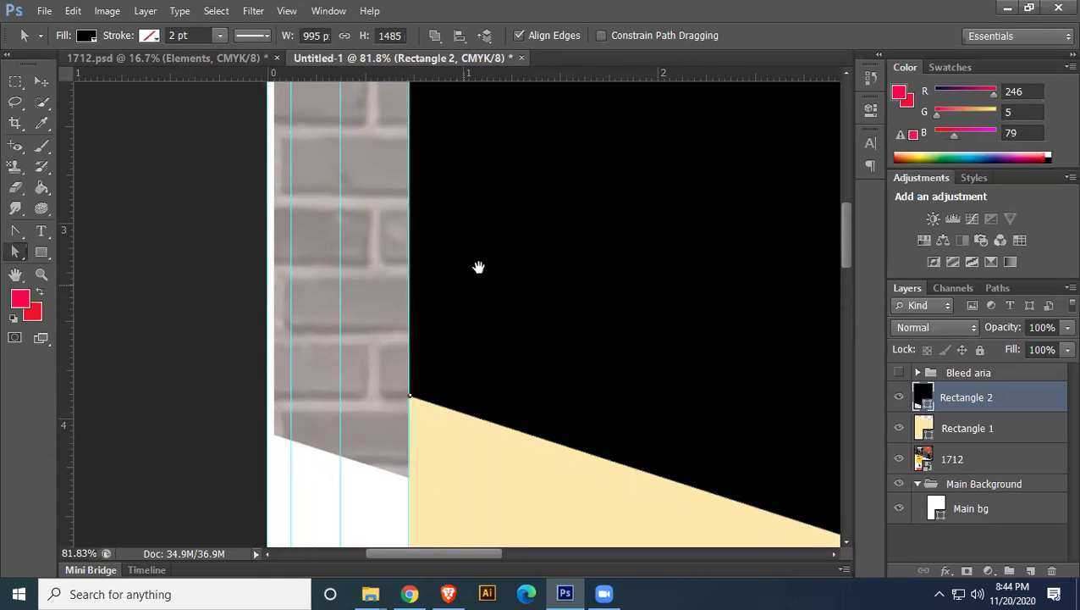
{"action": "scroll", "coordinate": [480, 356], "scroll_direction": "up", "scroll_amount": 8}
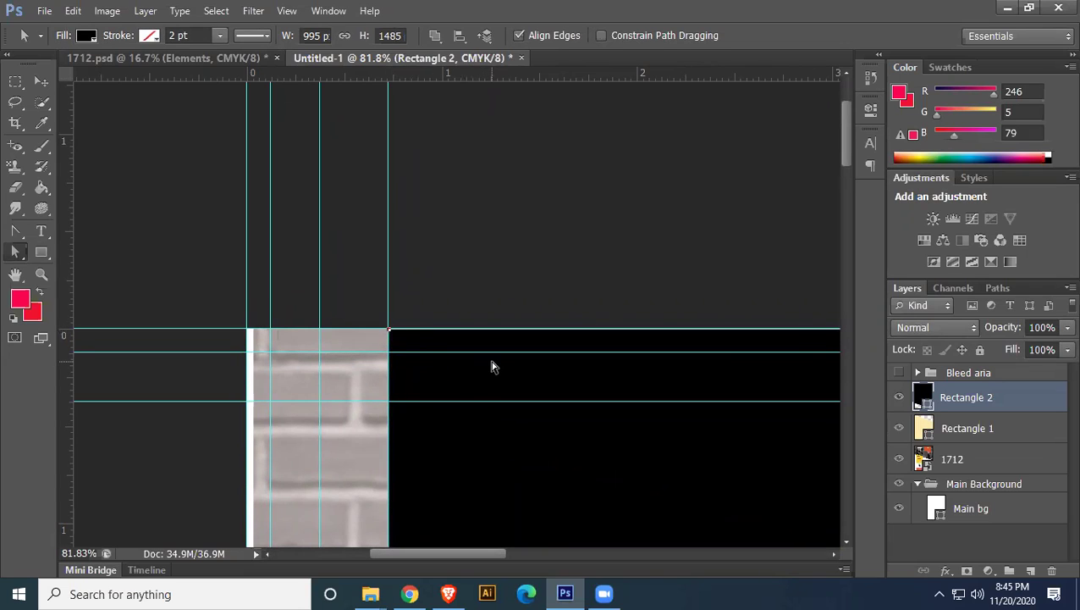
Pull the black shape's lower-right corner clear and move the yellow block's upper-right corner onto the vertical guide
{"action": "left_click", "coordinate": [41, 80]}
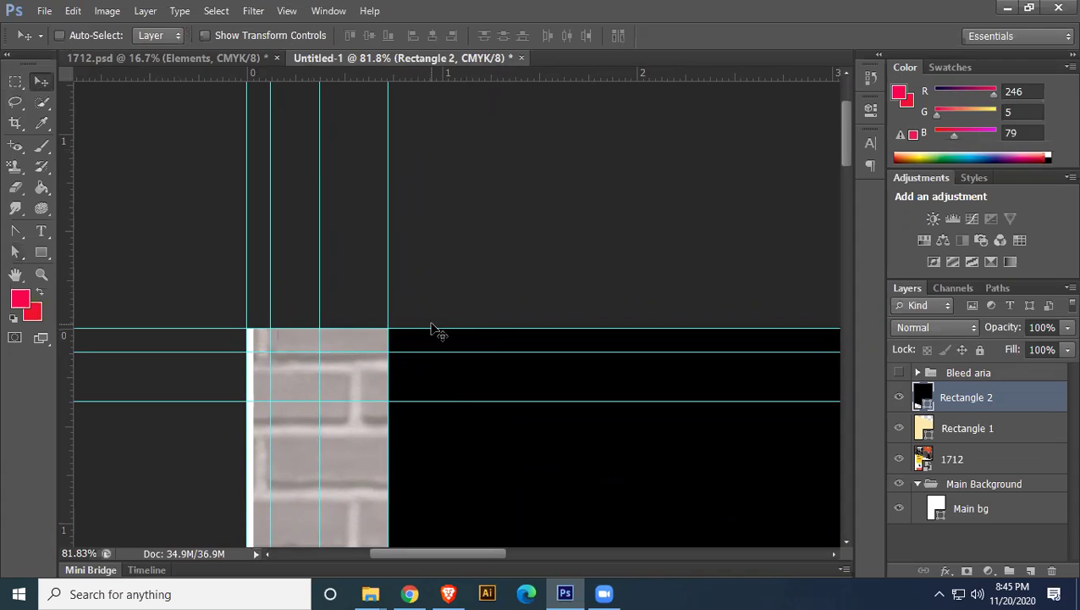
{"action": "key", "text": "ctrl+0"}
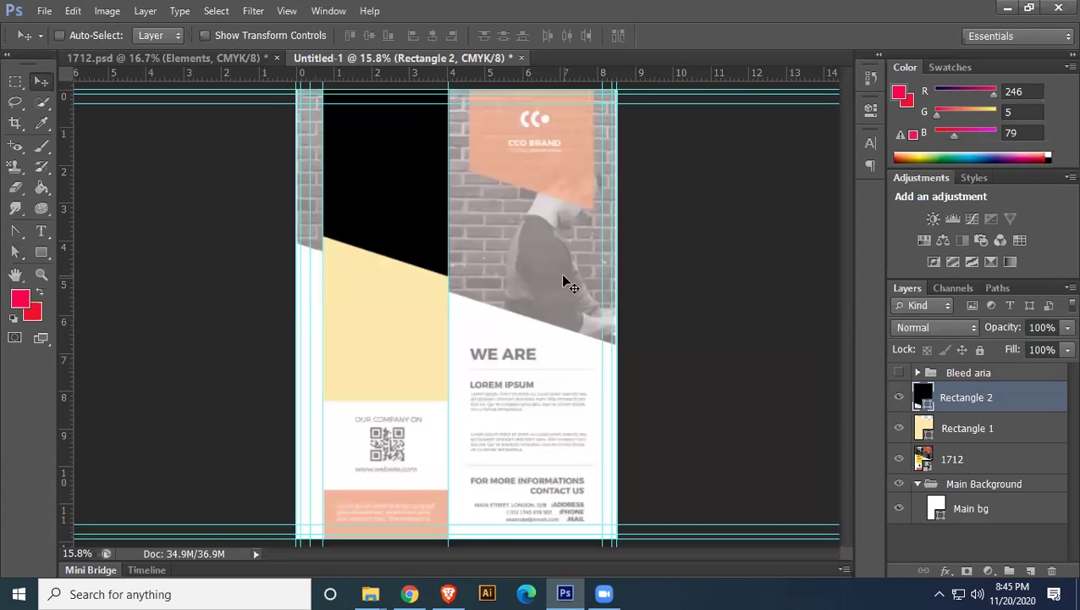
{"action": "scroll", "coordinate": [581, 442], "scroll_direction": "up", "scroll_amount": 2}
{"action": "scroll", "coordinate": [584, 448], "scroll_direction": "up", "scroll_amount": 1}
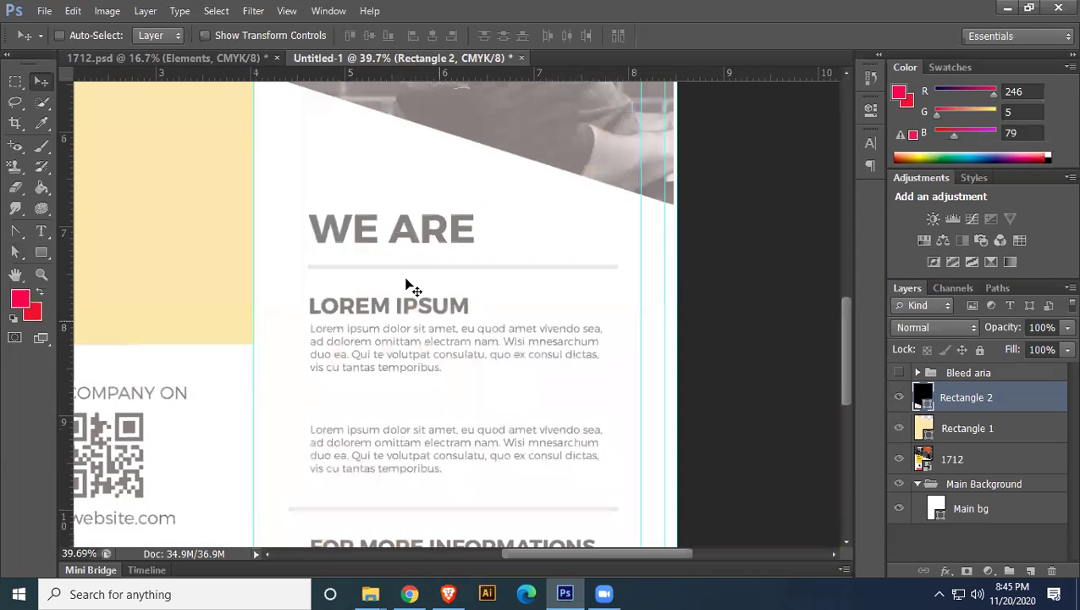
{"action": "scroll", "coordinate": [634, 386], "scroll_direction": "up", "scroll_amount": 1}
{"action": "scroll", "coordinate": [645, 369], "scroll_direction": "up", "scroll_amount": 1}
{"action": "scroll", "coordinate": [646, 369], "scroll_direction": "up", "scroll_amount": 2}
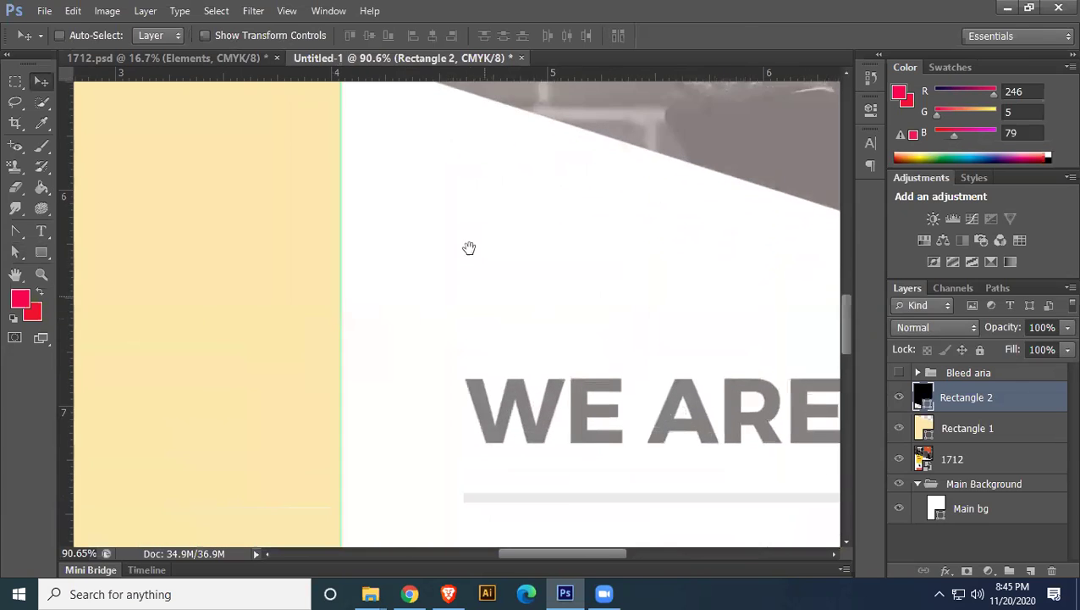
{"action": "left_click_drag", "start_coordinate": [450, 137], "coordinate": [641, 446]}
{"action": "left_click_drag", "start_coordinate": [518, 158], "coordinate": [535, 352]}
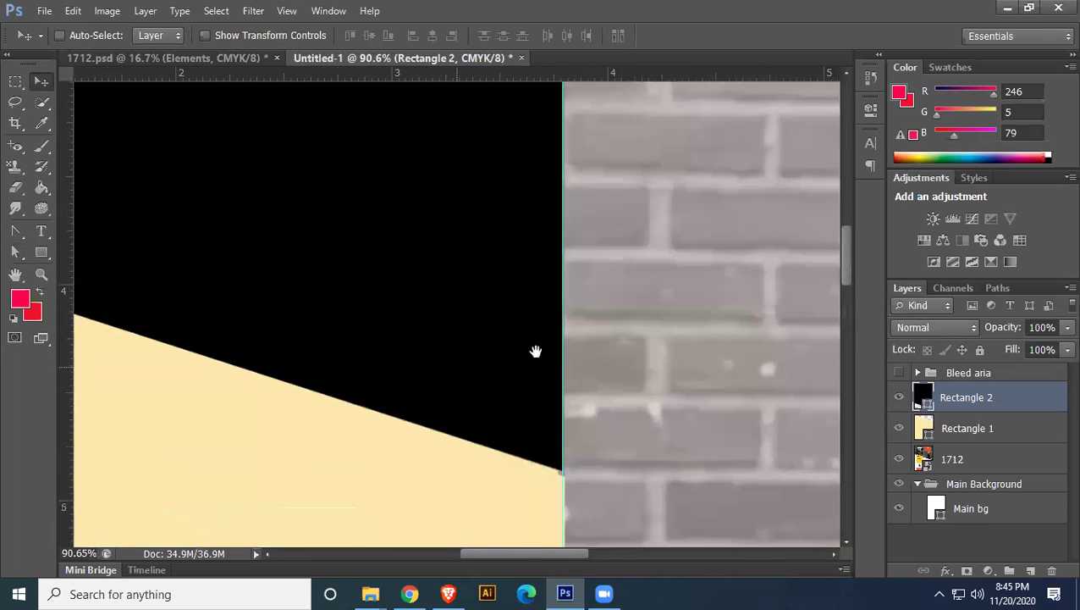
{"action": "scroll", "coordinate": [666, 431], "scroll_direction": "up", "scroll_amount": 5}
{"action": "left_click_drag", "start_coordinate": [427, 473], "coordinate": [627, 219]}
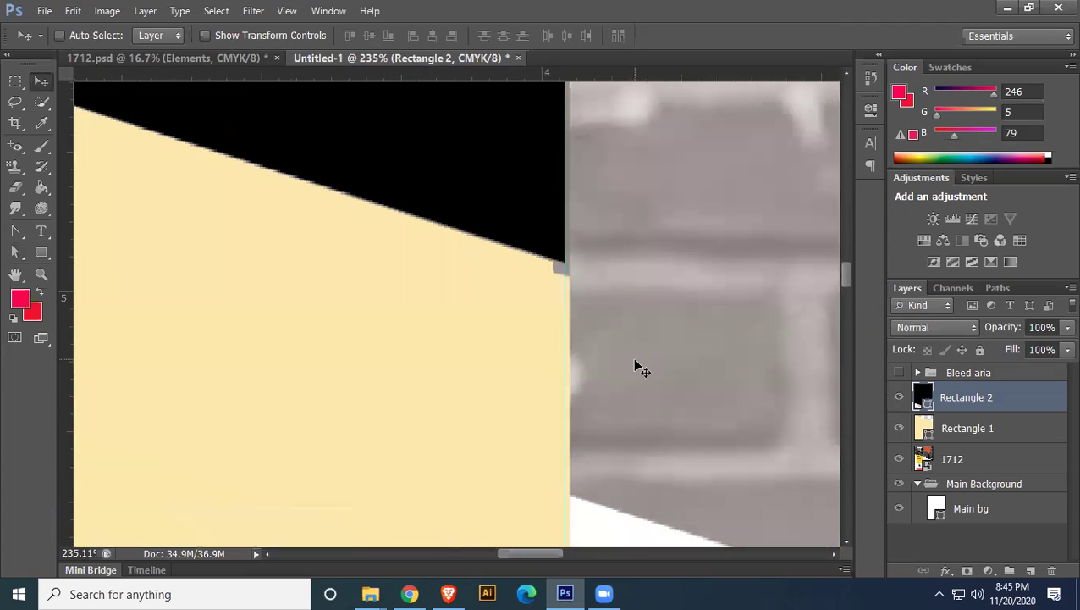
{"action": "scroll", "coordinate": [634, 366], "scroll_direction": "up", "scroll_amount": 3}
{"action": "scroll", "coordinate": [574, 308], "scroll_direction": "up", "scroll_amount": 1}
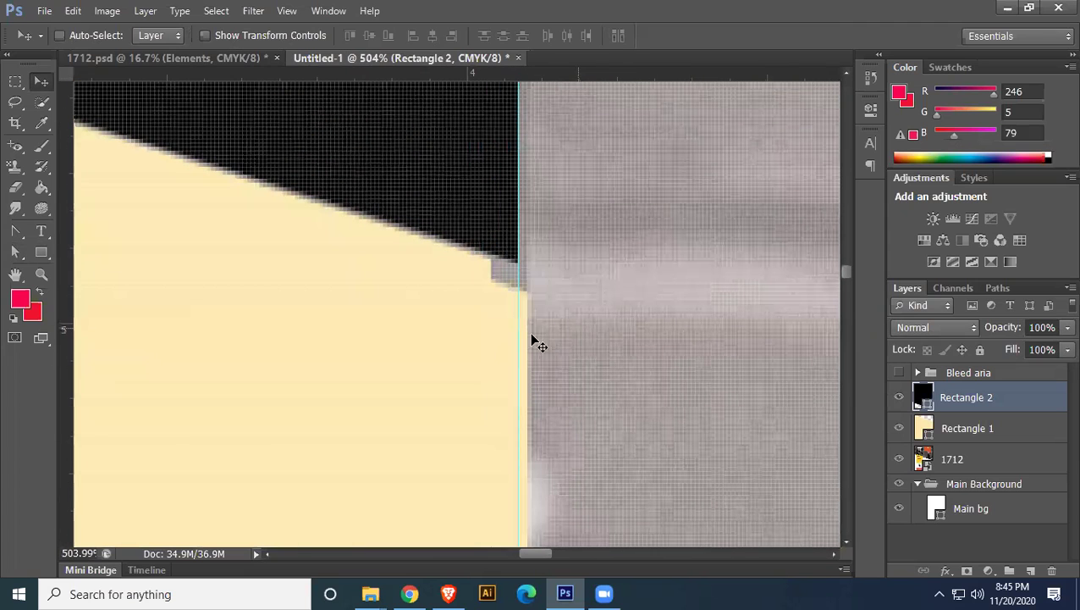
{"action": "left_click", "coordinate": [15, 251]}
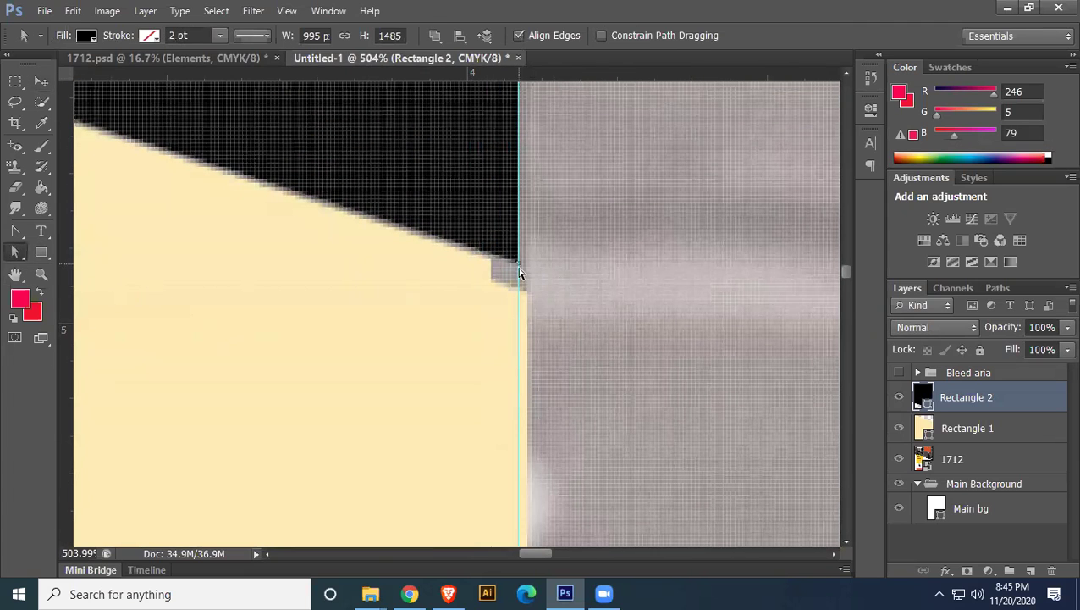
{"action": "left_click_drag", "start_coordinate": [519, 268], "coordinate": [503, 198]}
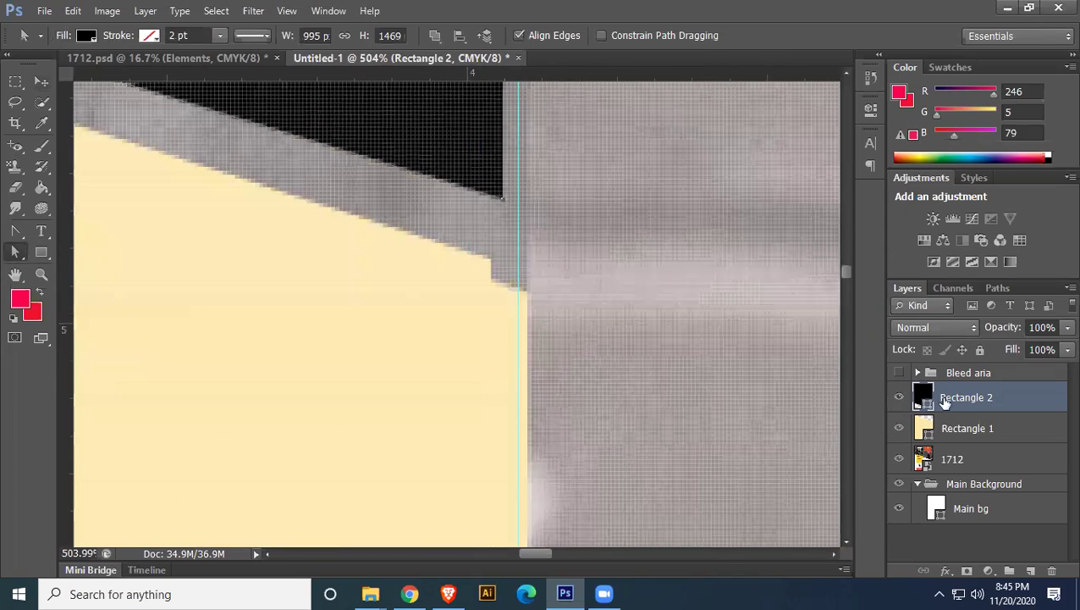
{"action": "left_click", "coordinate": [985, 429]}
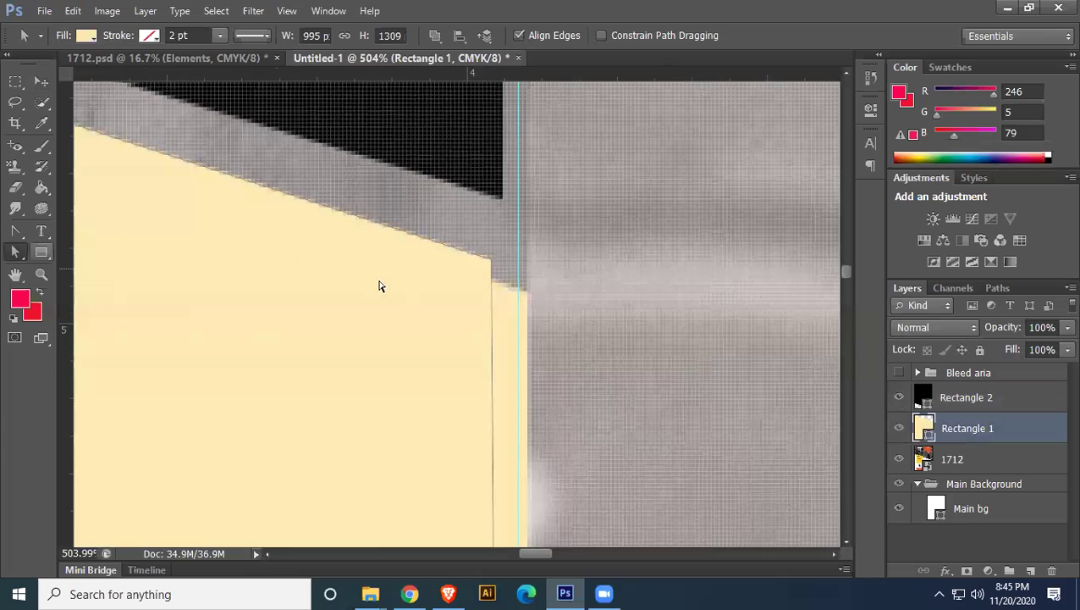
{"action": "left_click_drag", "start_coordinate": [491, 261], "coordinate": [519, 288]}
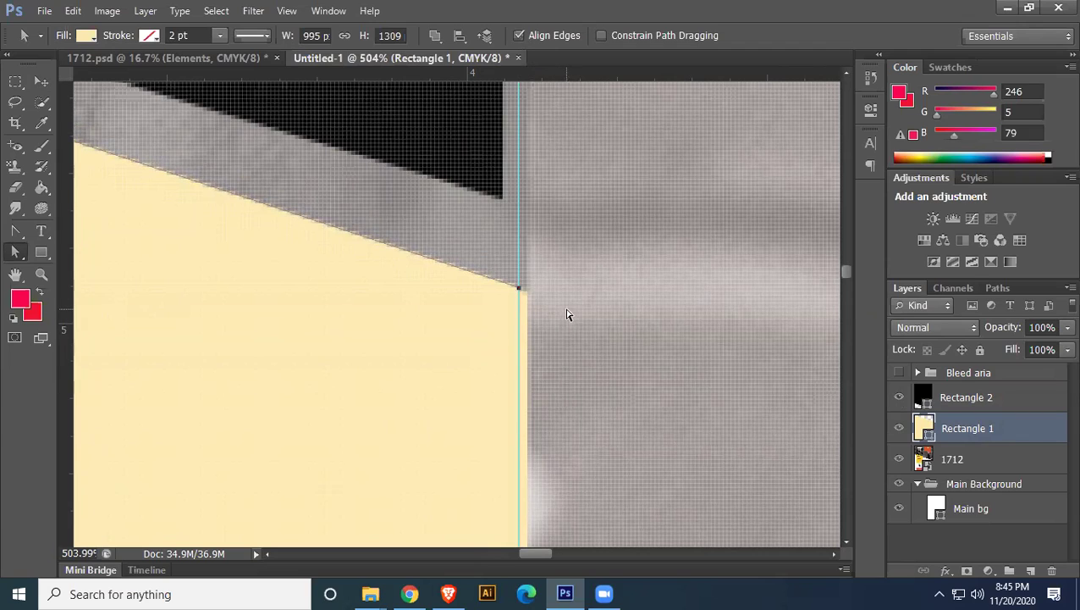
Readjust the black shape's lower-right and lower-left corners so they meet the yellow block's upper corners on the vertical guides
{"action": "left_click", "coordinate": [966, 398]}
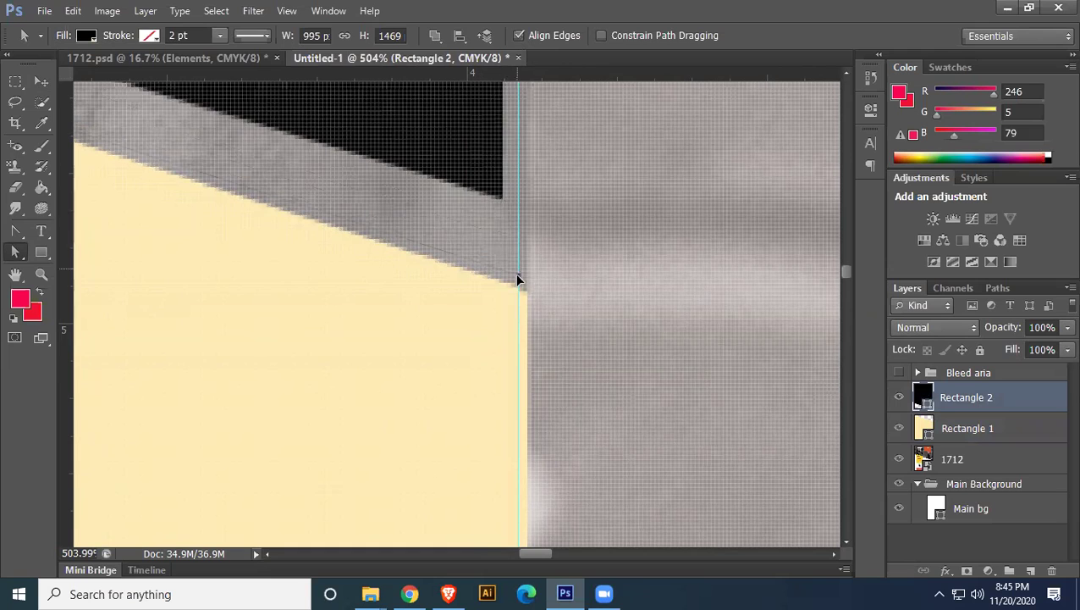
{"action": "left_click_drag", "start_coordinate": [518, 289], "coordinate": [520, 294]}
{"action": "left_click_drag", "start_coordinate": [300, 264], "coordinate": [475, 349]}
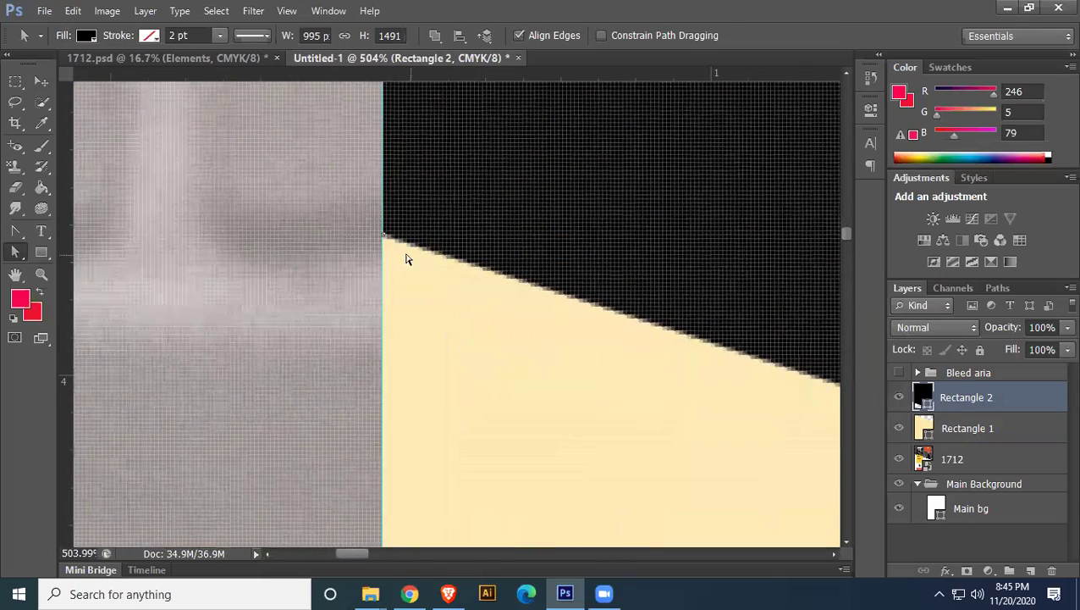
{"action": "mouse_move", "coordinate": [383, 238]}
{"action": "left_mouse_down"}
{"action": "mouse_move", "coordinate": [386, 248]}
{"action": "mouse_move", "coordinate": [385, 239]}
{"action": "left_mouse_up"}
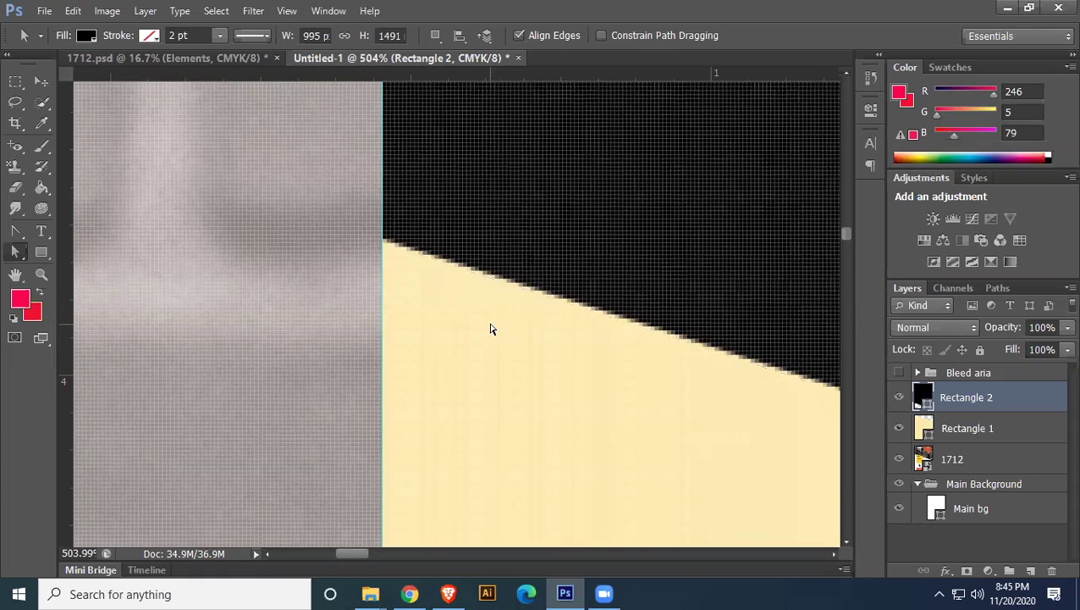
{"action": "key", "text": "ctrl+0"}
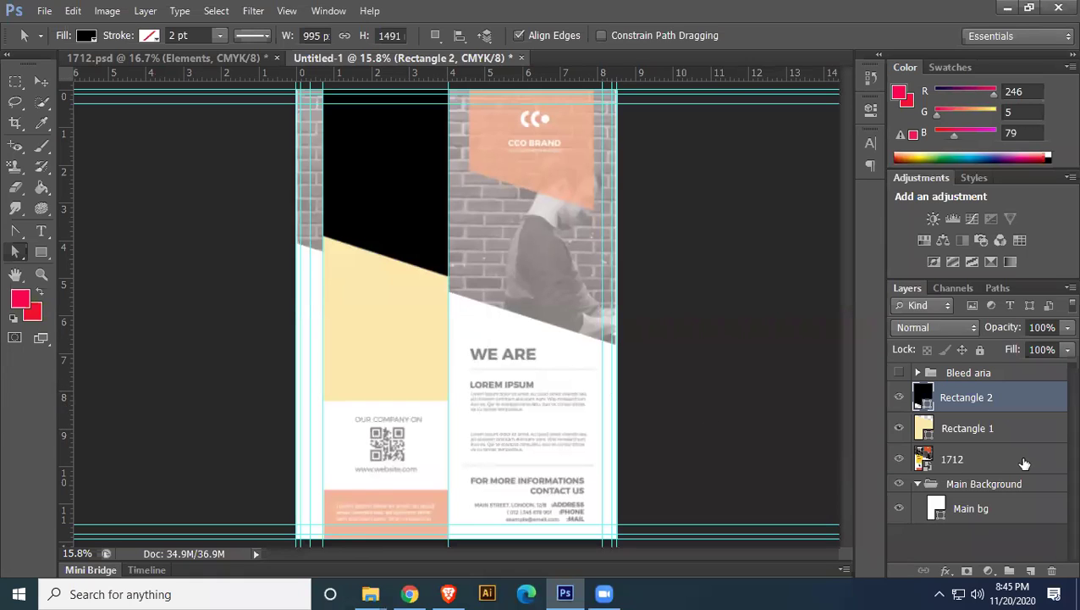
Draw a white rectangle about 993 × 966 px over the orange CCO BRAND block, directly above the 1712 layer
{"action": "left_click", "coordinate": [989, 459]}
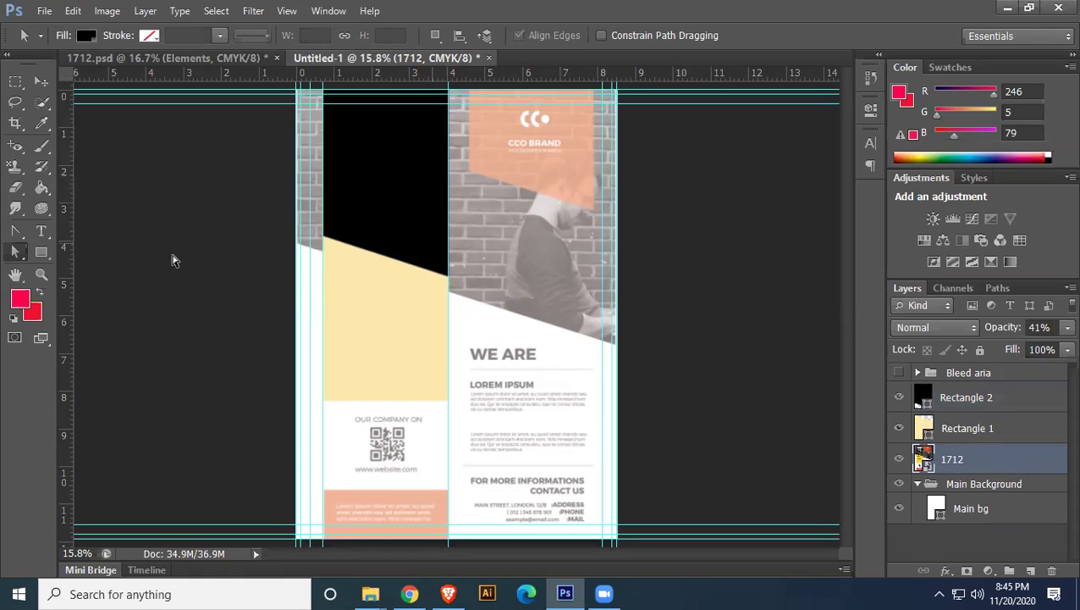
{"action": "left_click_drag", "start_coordinate": [41, 253], "coordinate": [100, 245]}
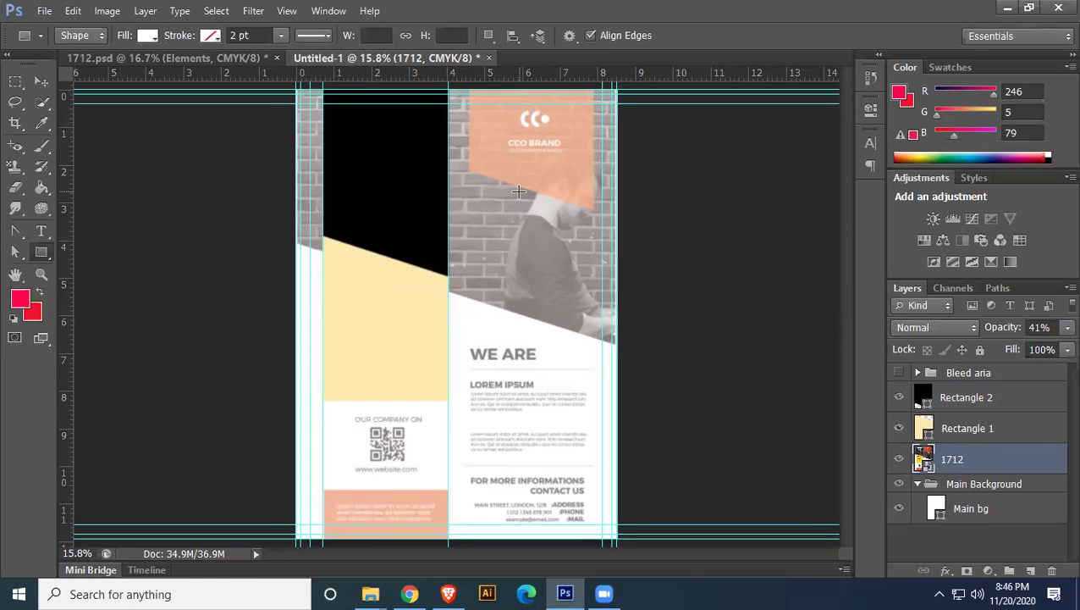
{"action": "scroll", "coordinate": [474, 115], "scroll_direction": "down", "scroll_amount": 1}
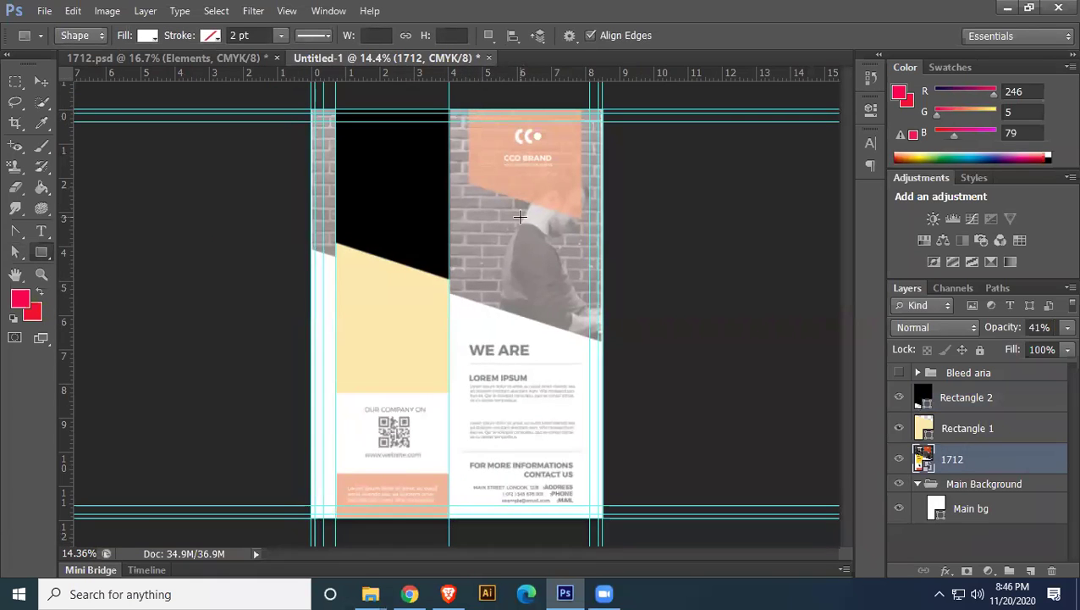
{"action": "scroll", "coordinate": [467, 108], "scroll_direction": "up", "scroll_amount": 2}
{"action": "left_click_drag", "start_coordinate": [494, 120], "coordinate": [471, 327]}
{"action": "scroll", "coordinate": [471, 326], "scroll_direction": "up", "scroll_amount": 2}
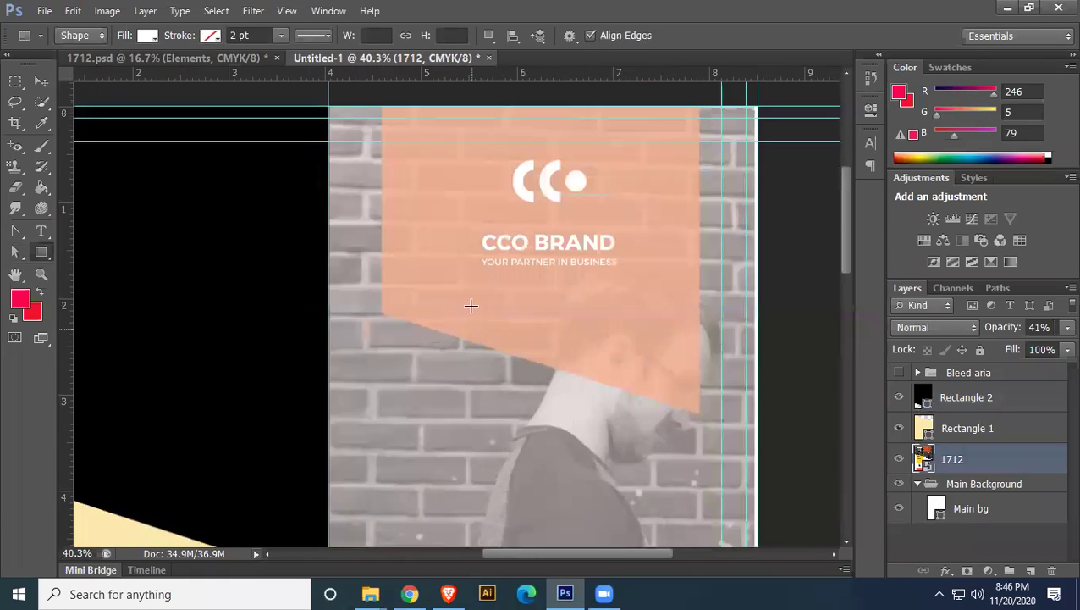
{"action": "mouse_move", "coordinate": [363, 208]}
{"action": "left_mouse_down"}
{"action": "mouse_move", "coordinate": [631, 436]}
{"action": "mouse_move", "coordinate": [683, 523]}
{"action": "left_mouse_up"}
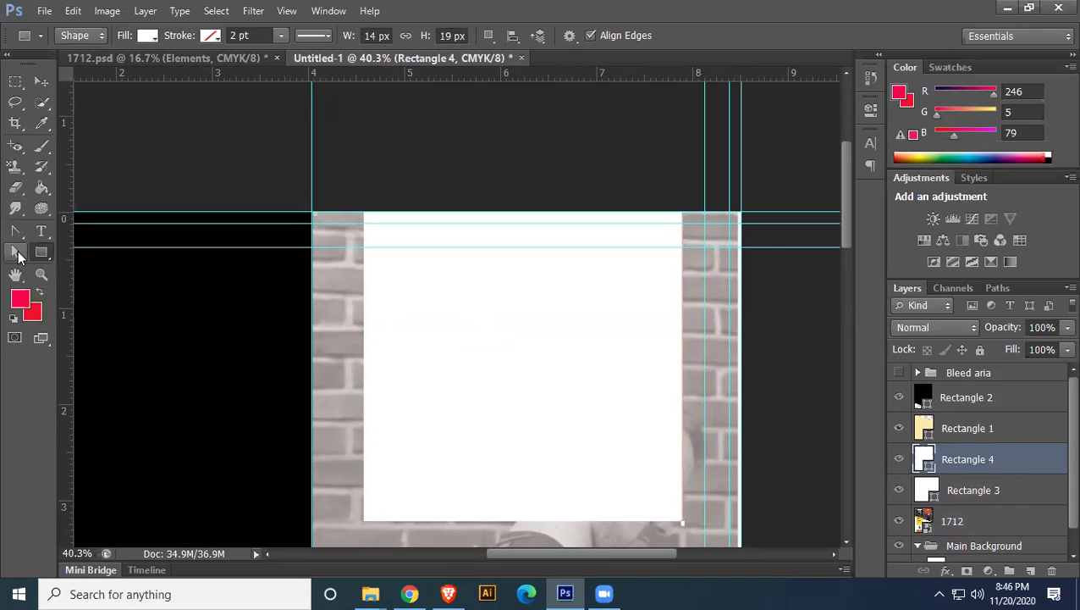
Raise the lower-left corner of the white CCO BRAND rectangle to match the reference block's slanted edge
{"action": "left_click", "coordinate": [16, 251]}
{"action": "left_click", "coordinate": [367, 516]}
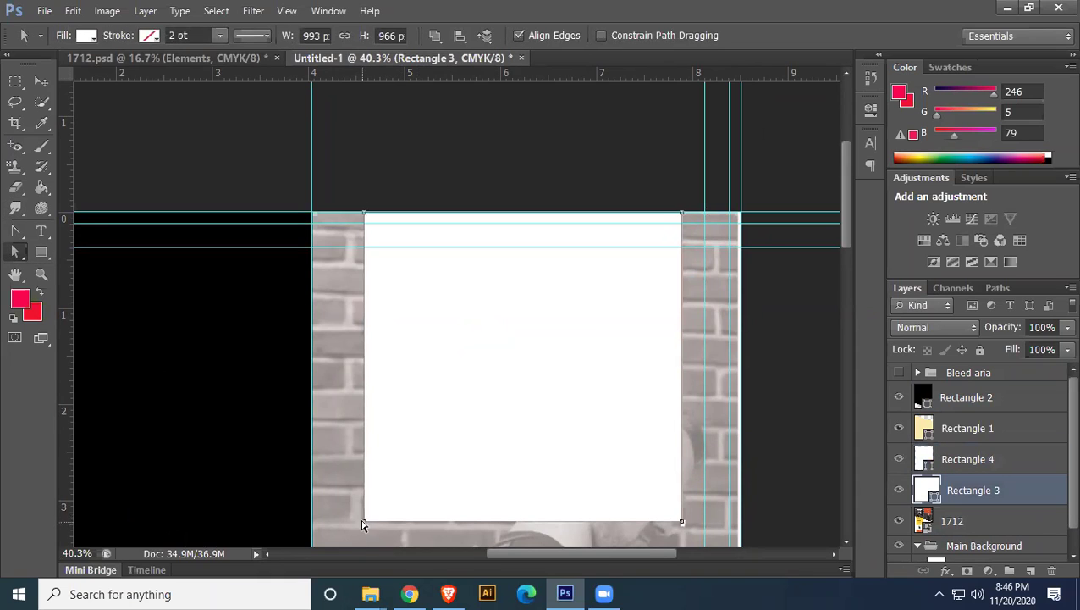
{"action": "left_click_drag", "start_coordinate": [366, 517], "coordinate": [364, 377]}
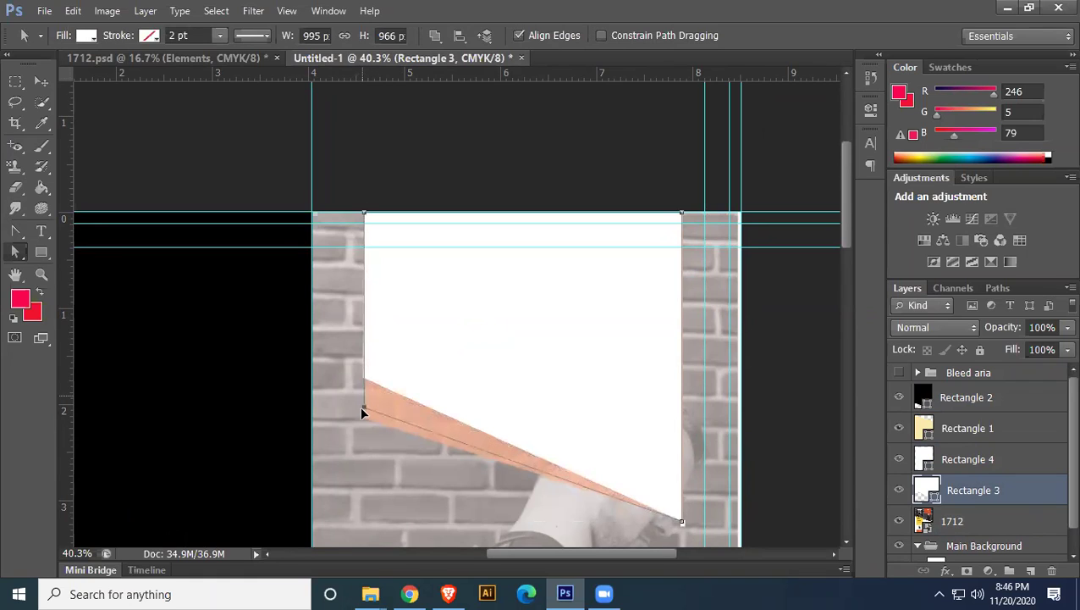
{"action": "left_click_drag", "start_coordinate": [359, 420], "coordinate": [361, 421]}
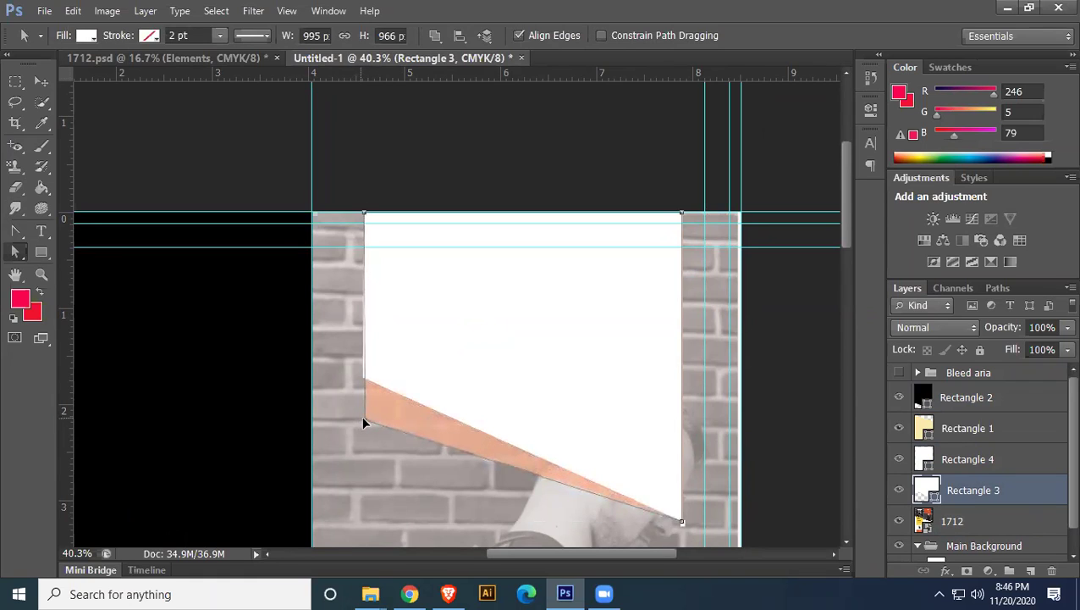
{"action": "left_click", "coordinate": [343, 484]}
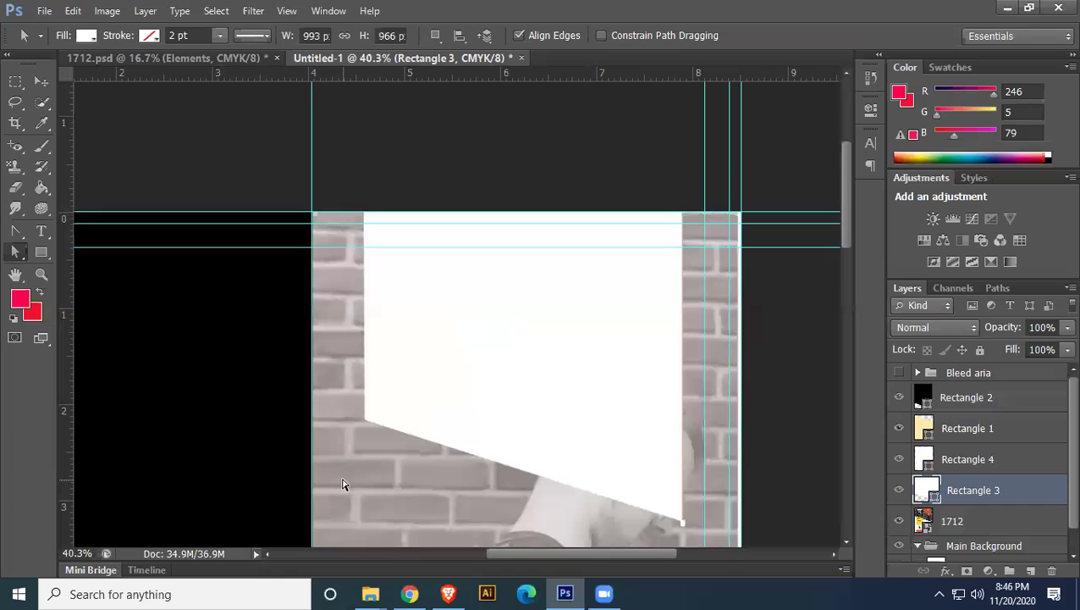
{"action": "left_click", "coordinate": [40, 80]}
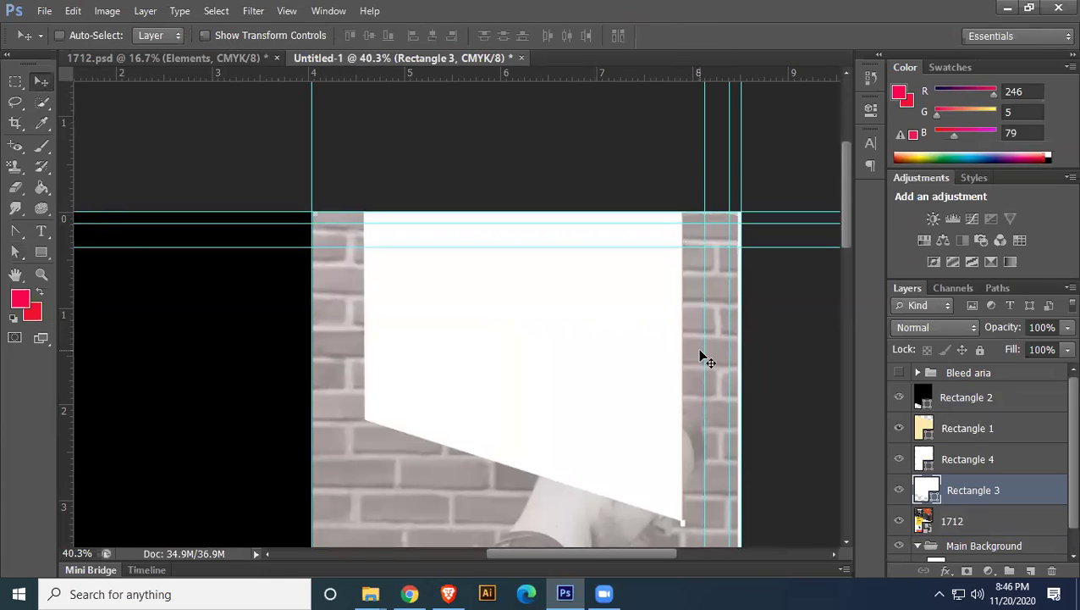
{"action": "key", "text": "ctrl+0"}
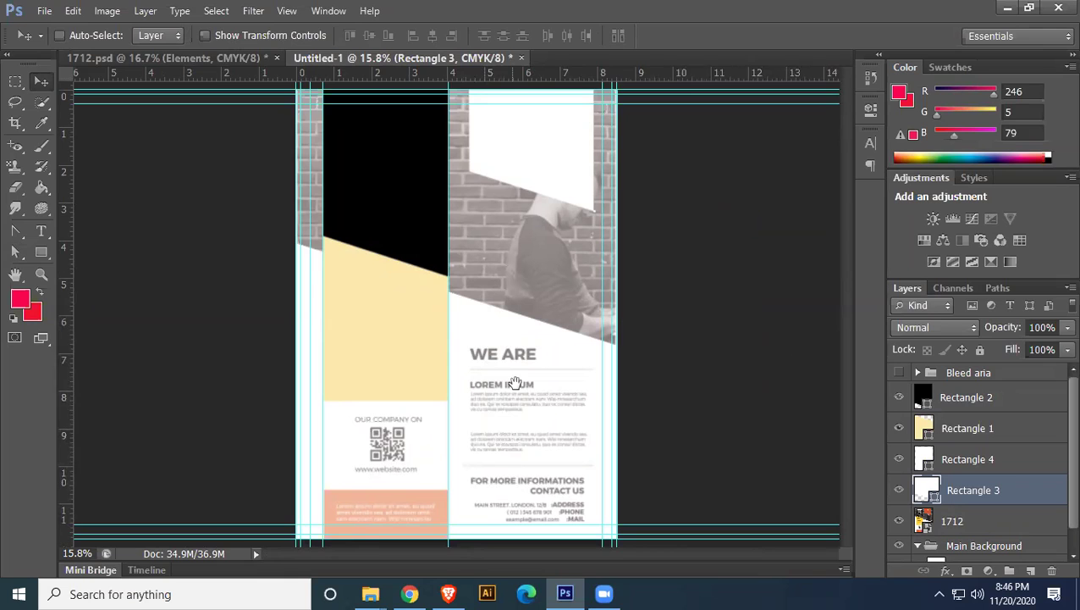
Draw a white rectangle about 2555 × 2045 px over the brick-wall photo area and raise its lower-left corner to the photo's slanted edge
{"action": "scroll", "coordinate": [480, 256], "scroll_direction": "up", "scroll_amount": 1}
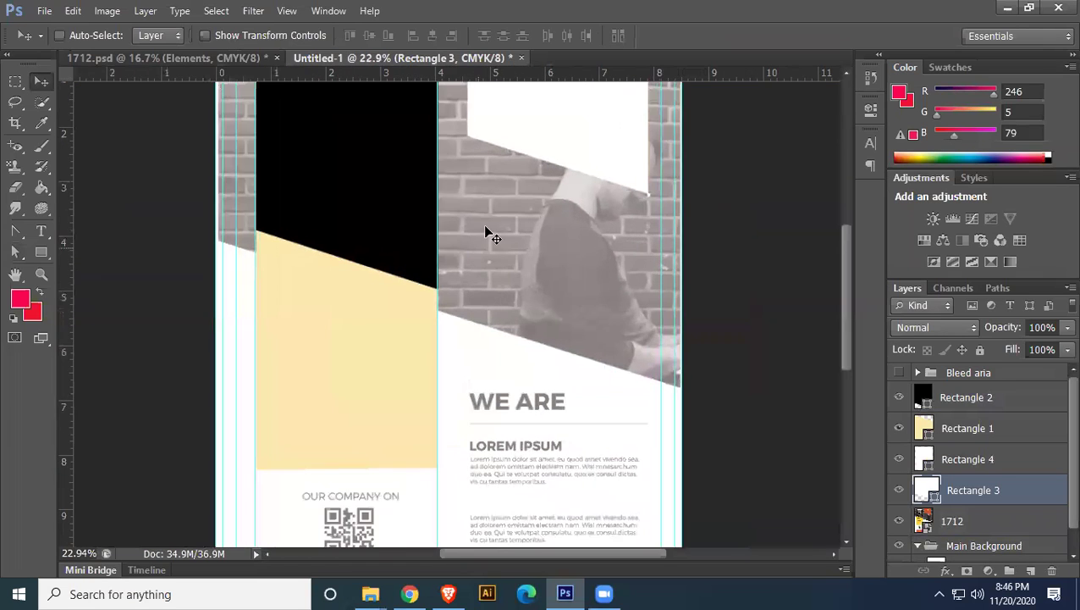
{"action": "left_click_drag", "start_coordinate": [489, 233], "coordinate": [472, 313]}
{"action": "left_click", "coordinate": [41, 251]}
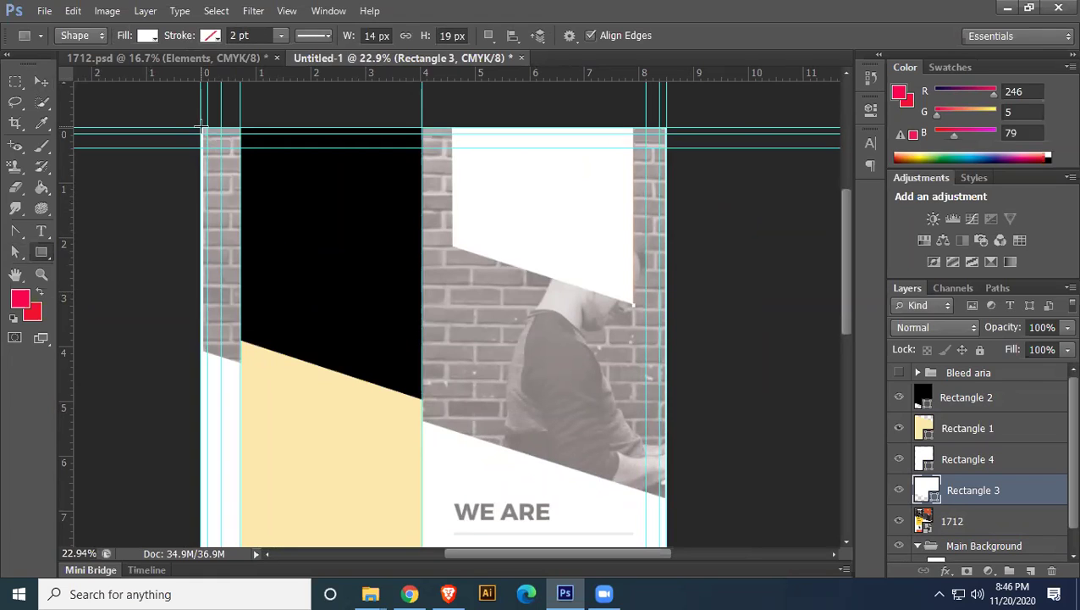
{"action": "left_click_drag", "start_coordinate": [201, 129], "coordinate": [670, 499]}
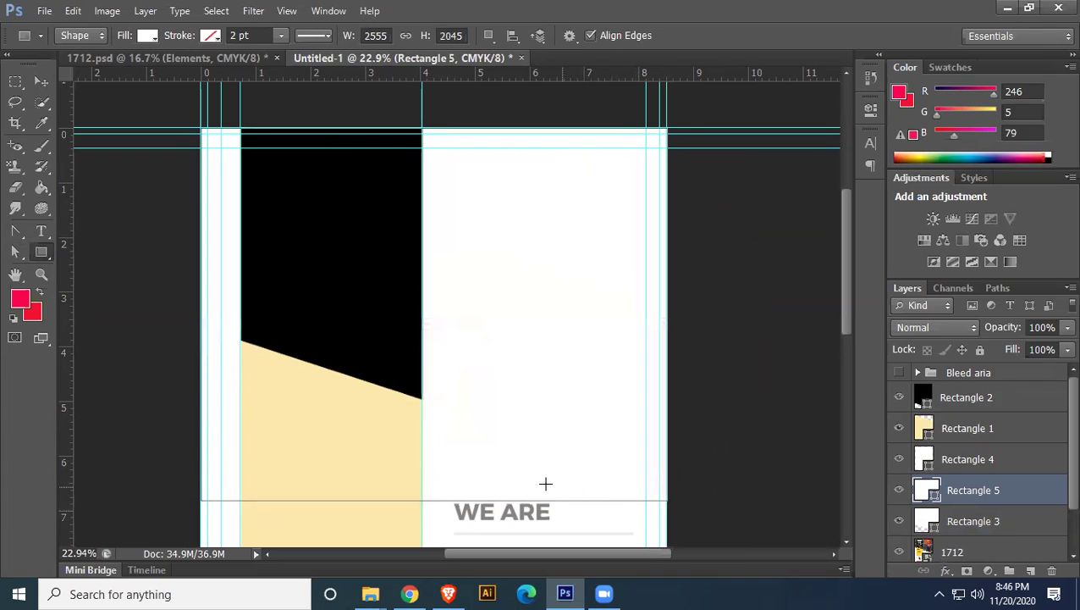
{"action": "left_click", "coordinate": [15, 252]}
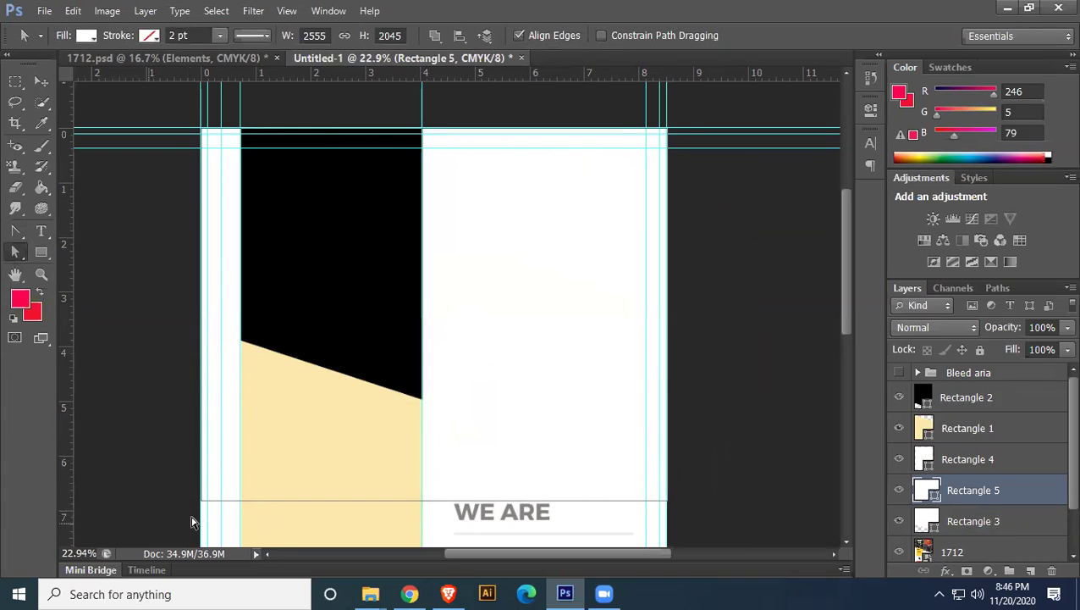
{"action": "left_click_drag", "start_coordinate": [203, 506], "coordinate": [200, 349]}
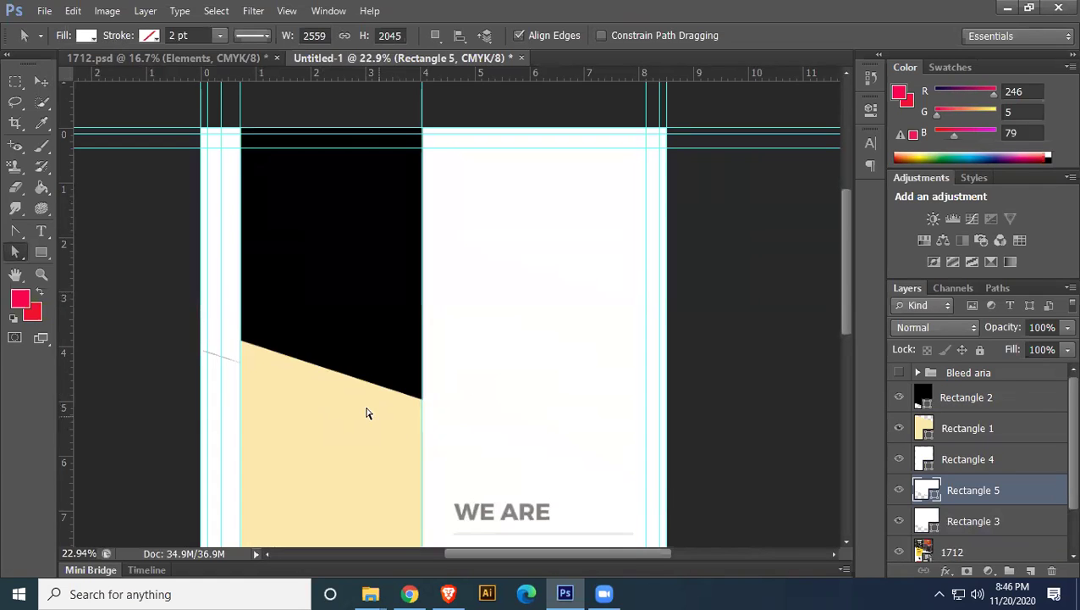
Draw a white rectangle about 995 × 397 px over the orange text block below the QR code, down to the page edge
{"action": "left_click_drag", "start_coordinate": [528, 455], "coordinate": [483, 251]}
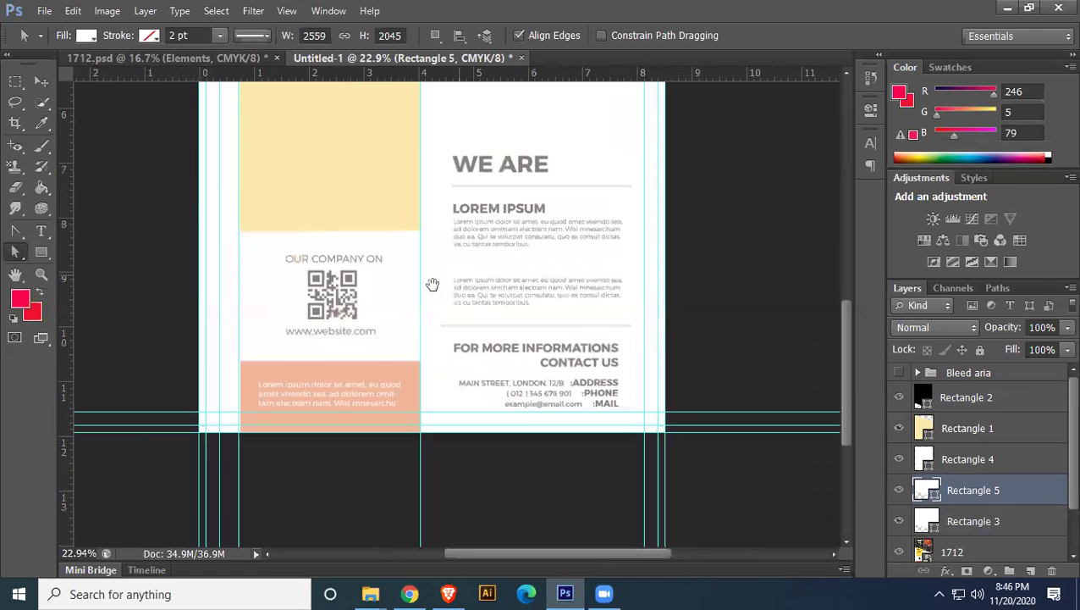
{"action": "left_click", "coordinate": [40, 253]}
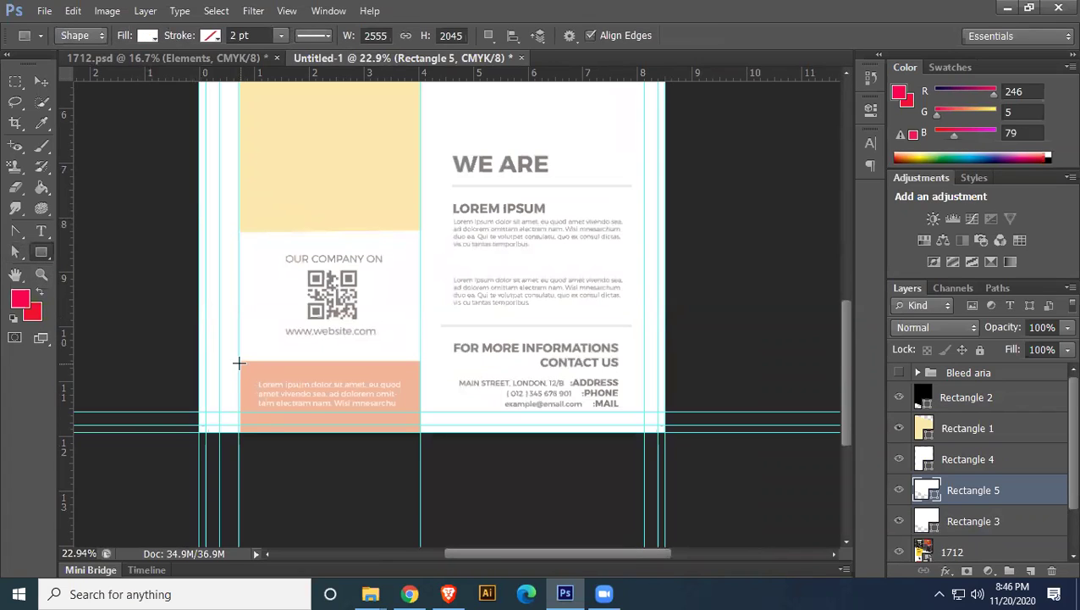
{"action": "left_click_drag", "start_coordinate": [237, 359], "coordinate": [420, 432]}
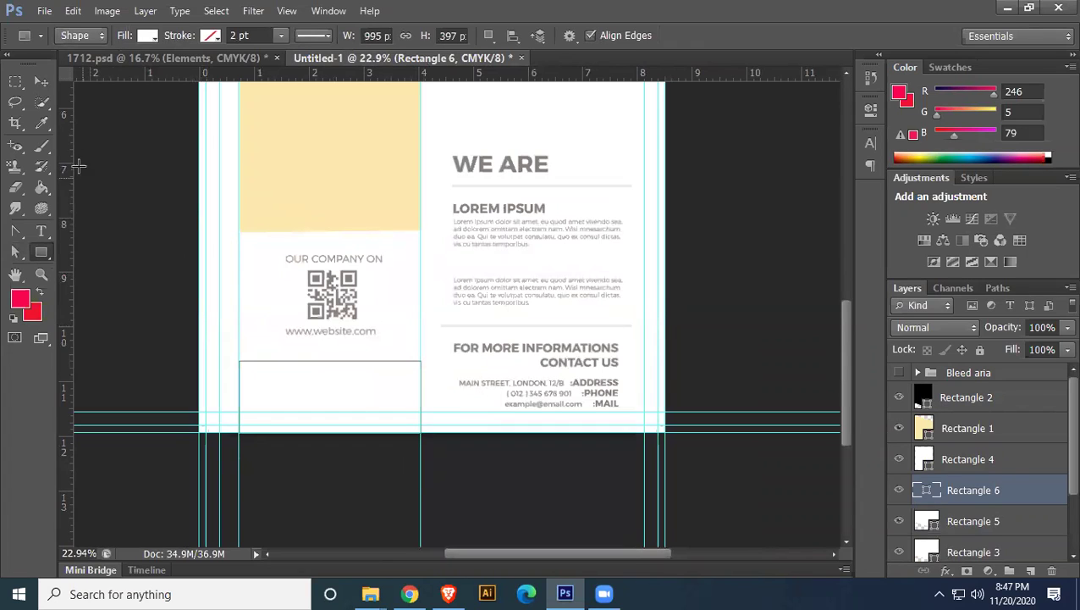
{"action": "left_click", "coordinate": [41, 82]}
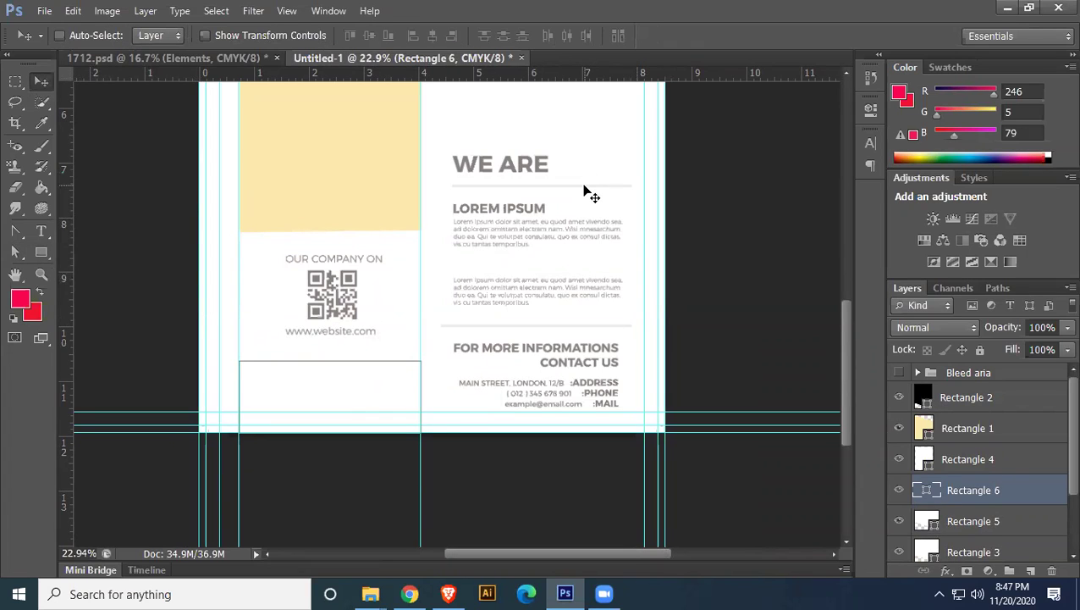
Add vertical guides at both ends of the divider below WE ARE and draw a white rectangle about 982 × 17 px over it
{"action": "left_click", "coordinate": [41, 252]}
{"action": "scroll", "coordinate": [578, 299], "scroll_direction": "up", "scroll_amount": 5}
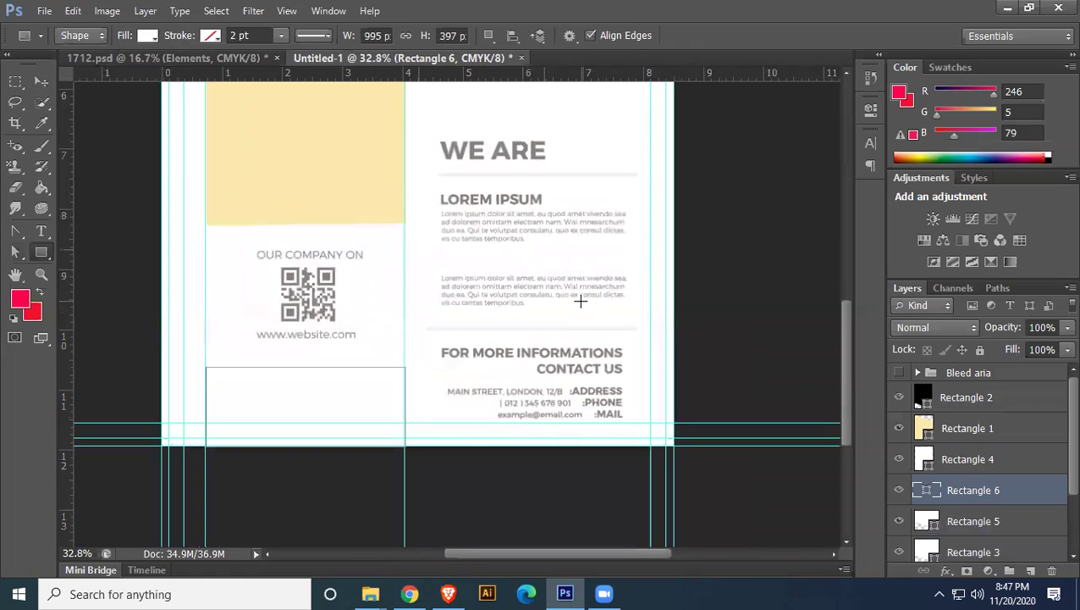
{"action": "left_click_drag", "start_coordinate": [574, 241], "coordinate": [513, 345]}
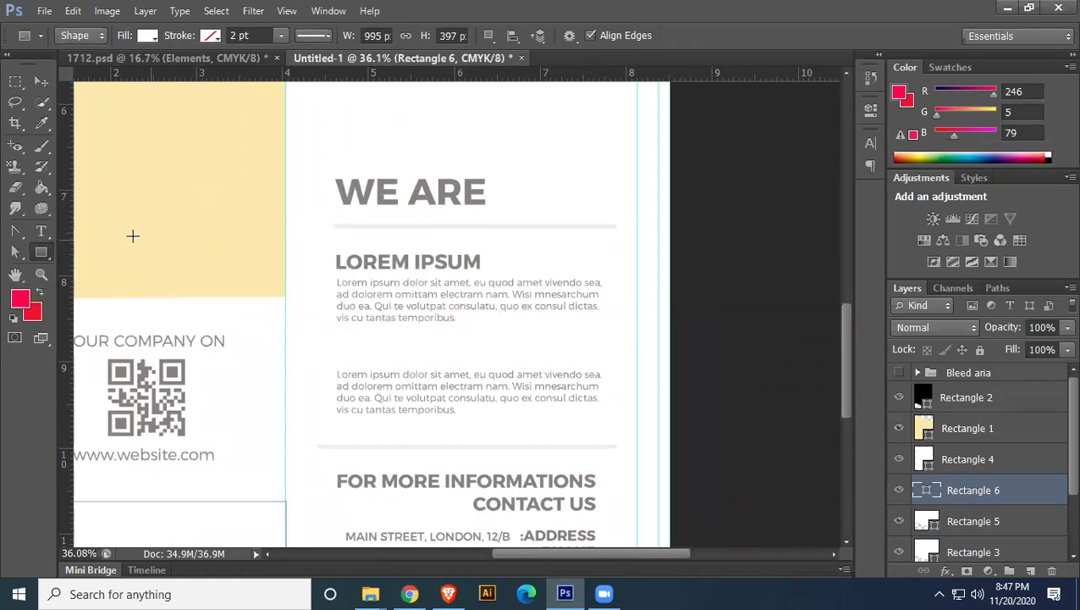
{"action": "left_click_drag", "start_coordinate": [68, 222], "coordinate": [335, 285]}
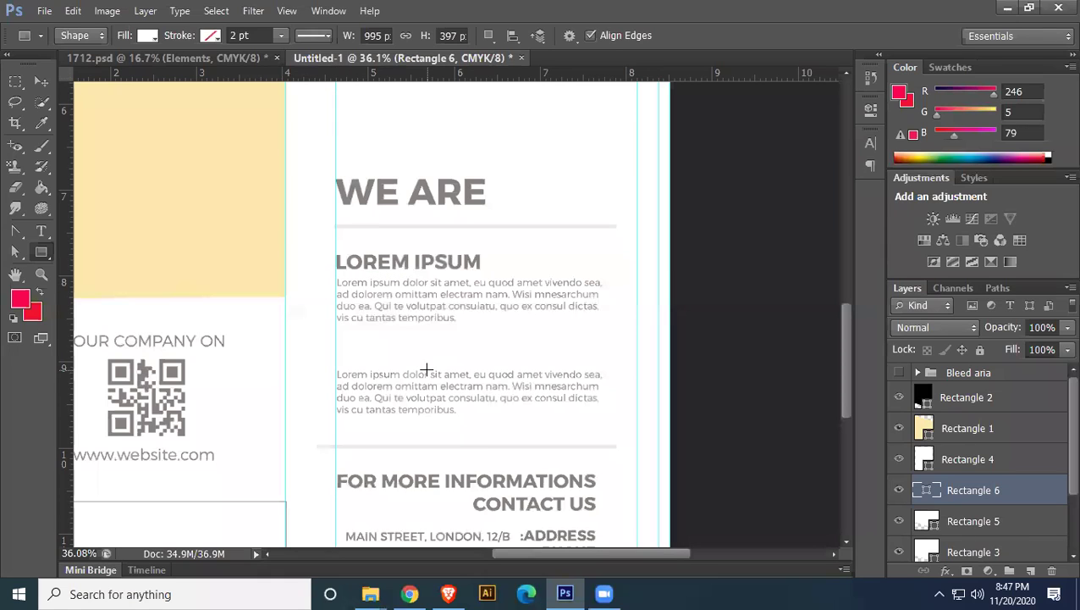
{"action": "left_click_drag", "start_coordinate": [68, 260], "coordinate": [617, 324]}
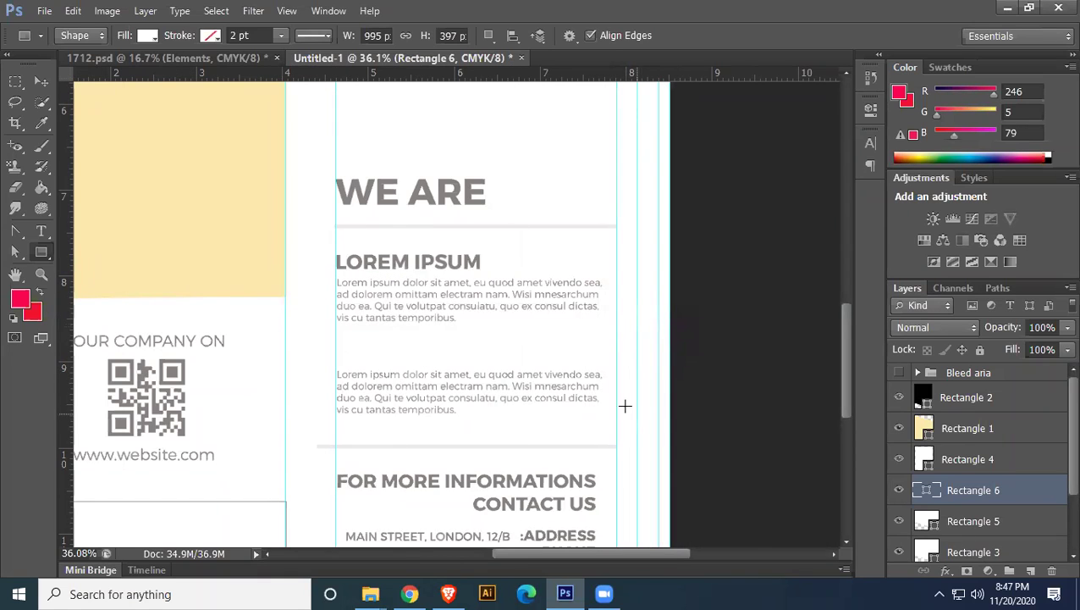
{"action": "left_click_drag", "start_coordinate": [336, 223], "coordinate": [612, 224]}
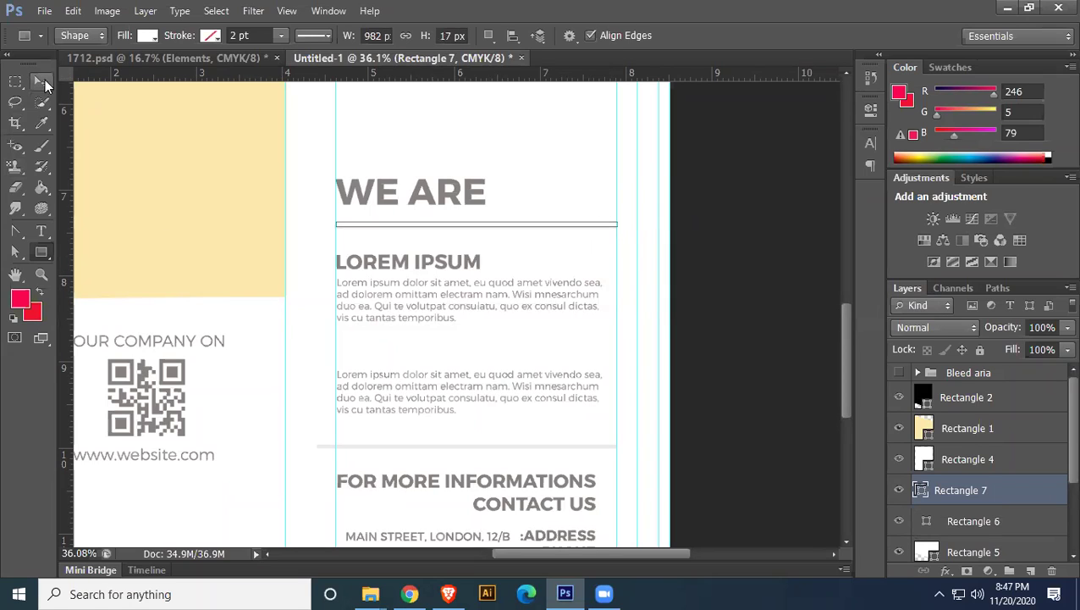
Duplicate the thin white rectangle and move the copy straight down onto the divider above FOR MORE INFORMATIONS
{"action": "left_click", "coordinate": [42, 81]}
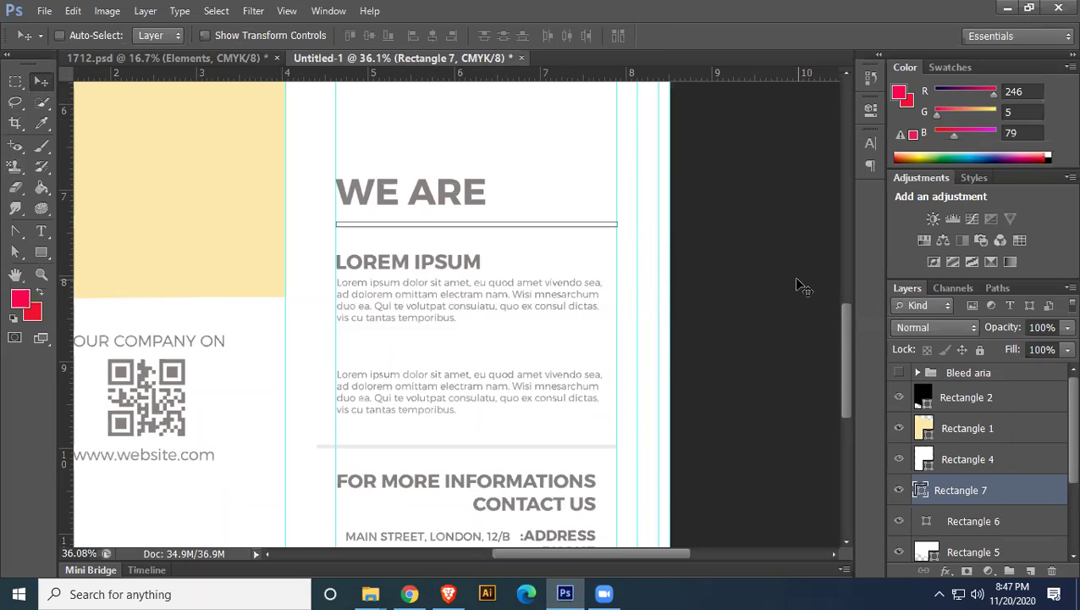
{"action": "key", "text": "ctrl+j"}
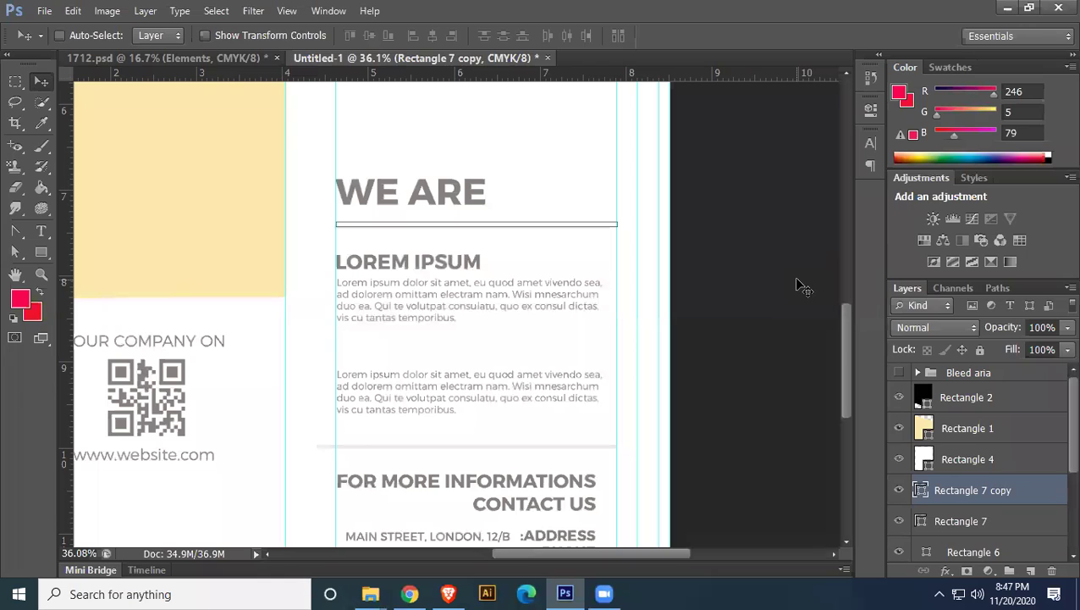
{"action": "key", "text": "shift+Down"}
{"action": "key", "text": "shift+Down"}
{"action": "key", "text": "shift+Down"}
{"action": "key", "text": "shift+Down"}
{"action": "key", "text": "shift+Down"}
{"action": "key", "text": "shift+Down"}
{"action": "key", "text": "shift+Down"}
{"action": "key", "text": "shift+Down"}
{"action": "key", "text": "shift+Down"}
{"action": "key", "text": "shift+Down"}
{"action": "key", "text": "shift+Down"}
{"action": "key", "text": "shift+Down"}
{"action": "key", "text": "shift+Down"}
{"action": "key", "text": "shift+Down"}
{"action": "key", "text": "shift+Down"}
{"action": "key", "text": "shift+Down"}
{"action": "key", "text": "shift+Down"}
{"action": "key", "text": "shift+Down"}
{"action": "key", "text": "shift+Down"}
{"action": "key", "text": "shift+Down"}
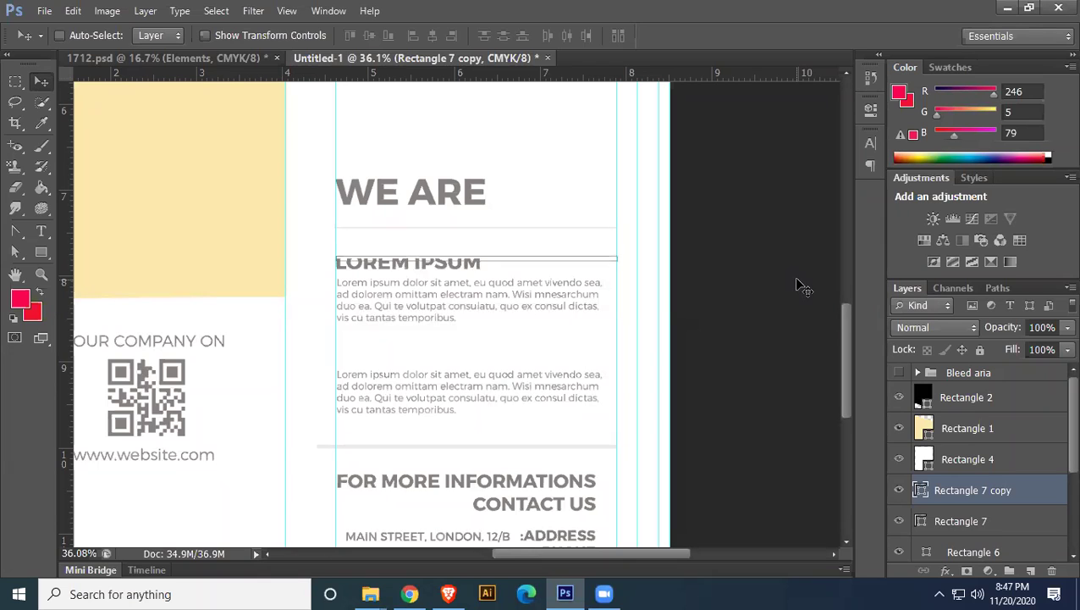
{"action": "key", "text": "shift+Down"}
{"action": "key", "text": "shift+Down"}
{"action": "key", "text": "shift+Down"}
{"action": "key", "text": "shift+Down"}
{"action": "key", "text": "shift+Down"}
{"action": "key", "text": "shift+Down"}
{"action": "key", "text": "shift+Down"}
{"action": "key", "text": "shift+Down"}
{"action": "key", "text": "shift+Down"}
{"action": "key", "text": "shift+Down"}
{"action": "key", "text": "shift+Down"}
{"action": "key", "text": "shift+Down"}
{"action": "key", "text": "shift+Down"}
{"action": "key", "text": "shift+Down"}
{"action": "key", "text": "shift+Down"}
{"action": "key", "text": "shift+Down"}
{"action": "key", "text": "shift+Down"}
{"action": "key", "text": "shift+Down"}
{"action": "key", "text": "shift+Down"}
{"action": "key", "text": "shift+Down"}
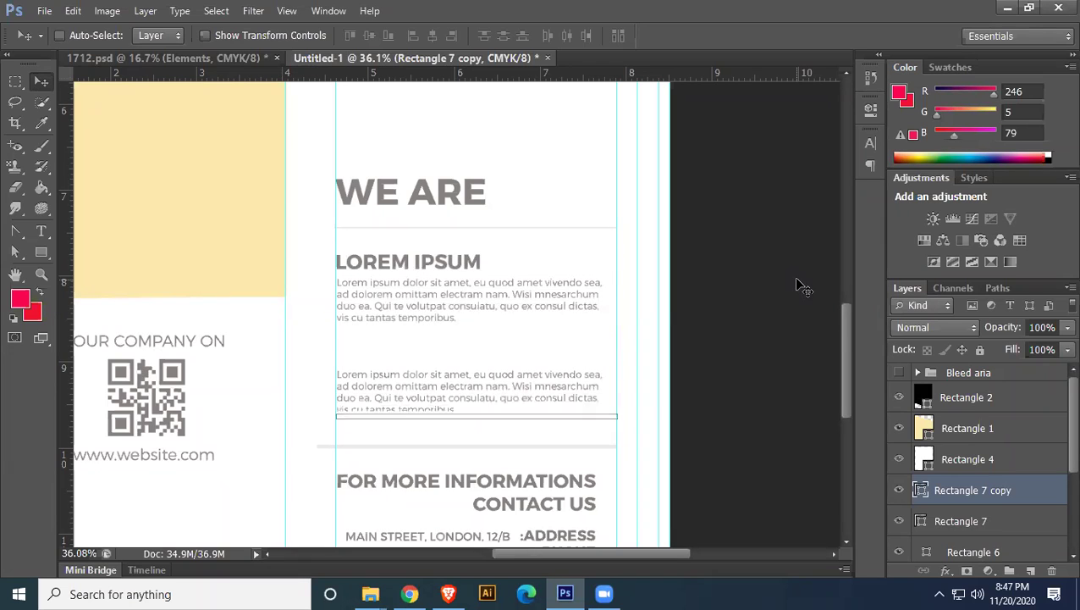
{"action": "key", "text": "shift+Down"}
{"action": "key", "text": "shift+Down"}
{"action": "key", "text": "shift+Up"}
Stretch the copied thin rectangle leftward to the start of the lower divider
{"action": "key", "text": "ctrl+t"}
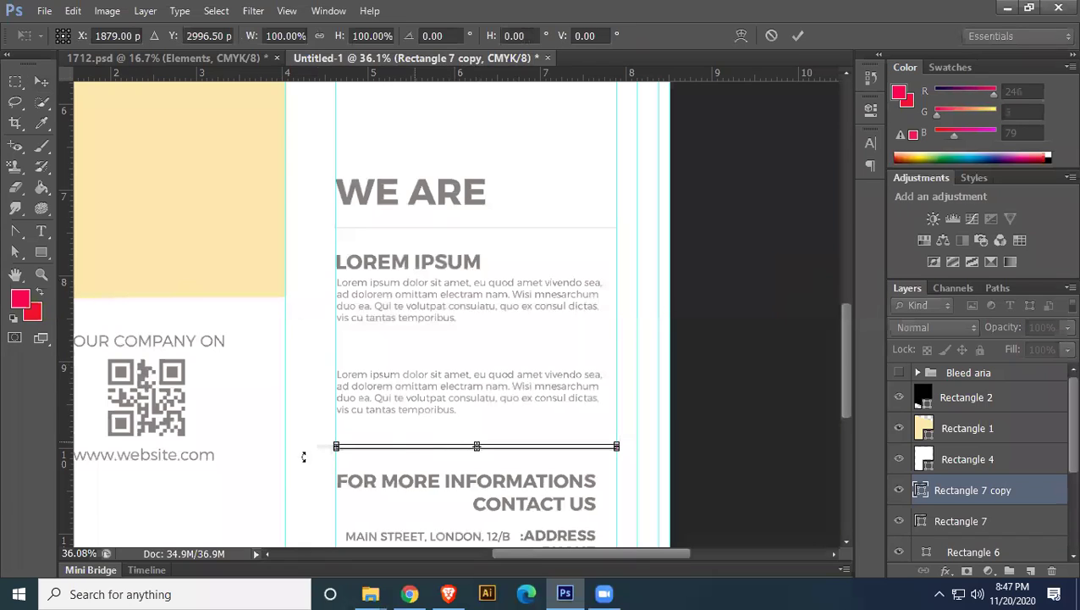
{"action": "left_click_drag", "start_coordinate": [326, 445], "coordinate": [319, 445]}
{"action": "key", "text": "Return"}
Move the 1712 reference layer above all rectangle layers, just below the Bleed aria group, and set its opacity to 100%
{"action": "key", "text": "space"}
{"action": "left_click_drag", "start_coordinate": [576, 446], "coordinate": [663, 426]}
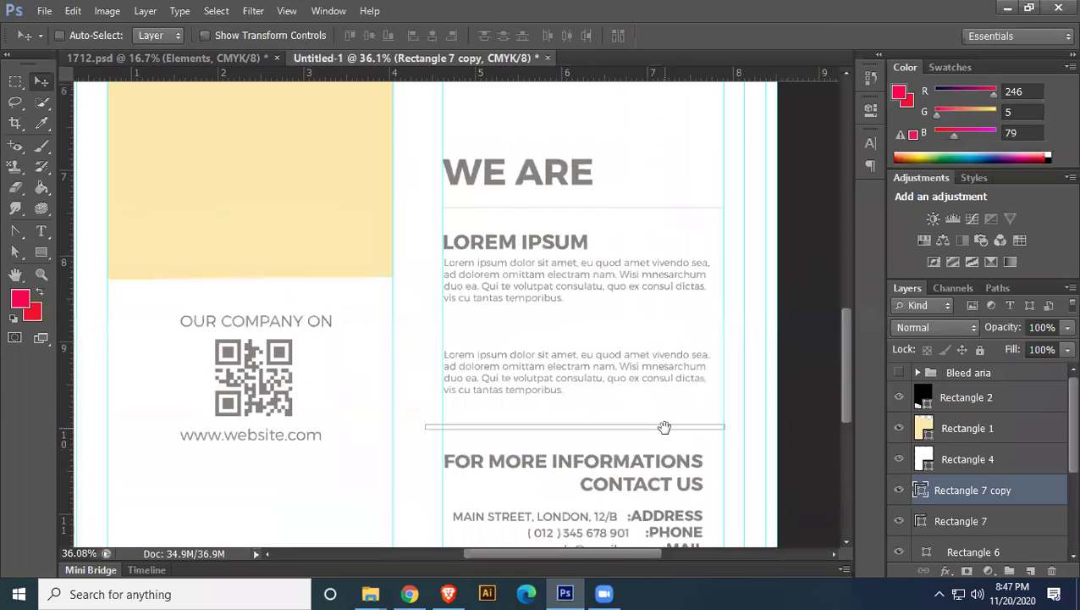
{"action": "scroll", "coordinate": [515, 273], "scroll_direction": "up", "scroll_amount": 8}
{"action": "left_click_drag", "start_coordinate": [488, 240], "coordinate": [426, 367]}
{"action": "key", "text": "ctrl+0"}
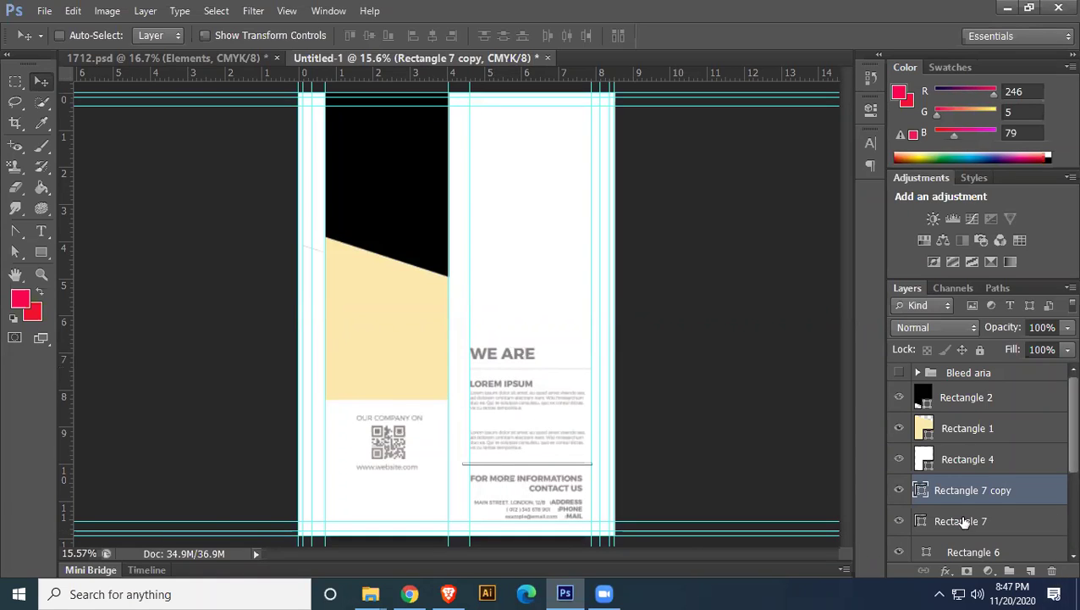
{"action": "scroll", "coordinate": [959, 516], "scroll_direction": "down", "scroll_amount": 3}
{"action": "left_click", "coordinate": [969, 539]}
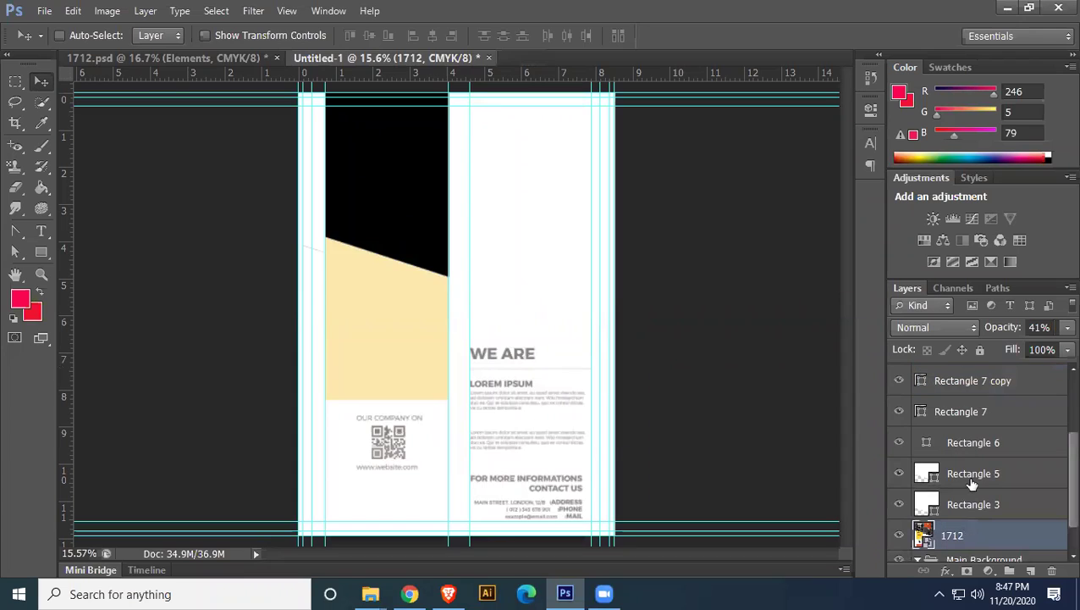
{"action": "left_click_drag", "start_coordinate": [986, 535], "coordinate": [994, 383]}
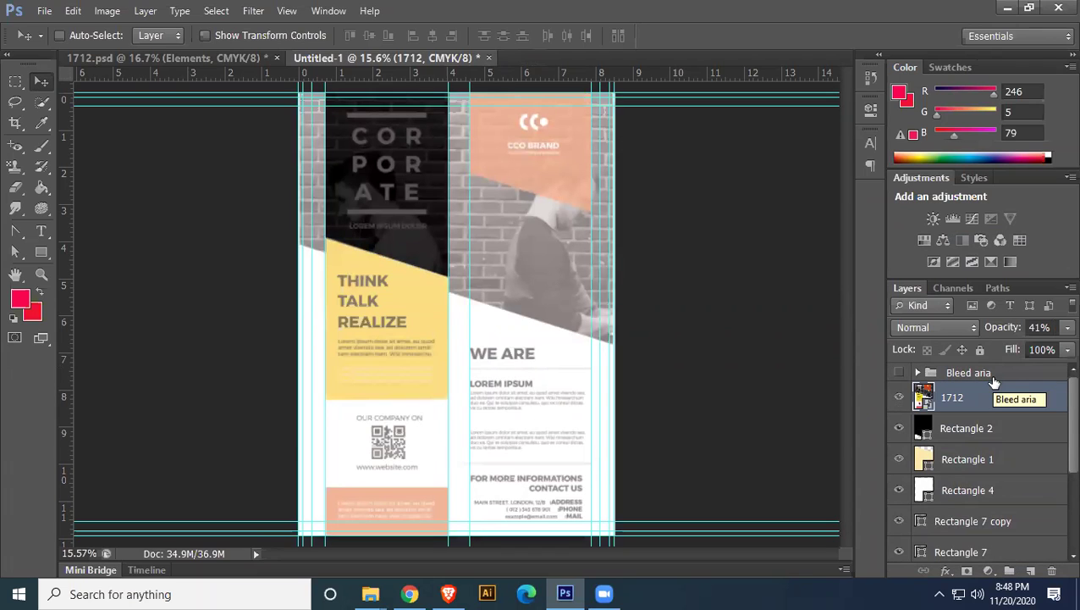
{"action": "left_click", "coordinate": [1066, 327]}
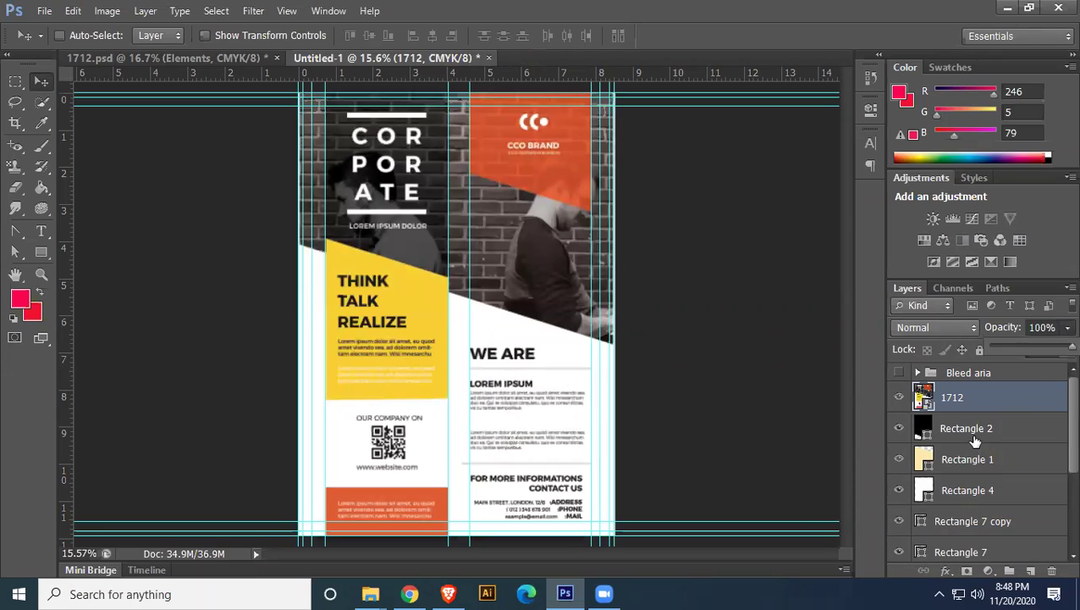
Compare the full-colour 1712 reference with the traced rectangles, keep Rectangle 4 visible, and hide the reference layer
{"action": "left_click", "coordinate": [974, 436]}
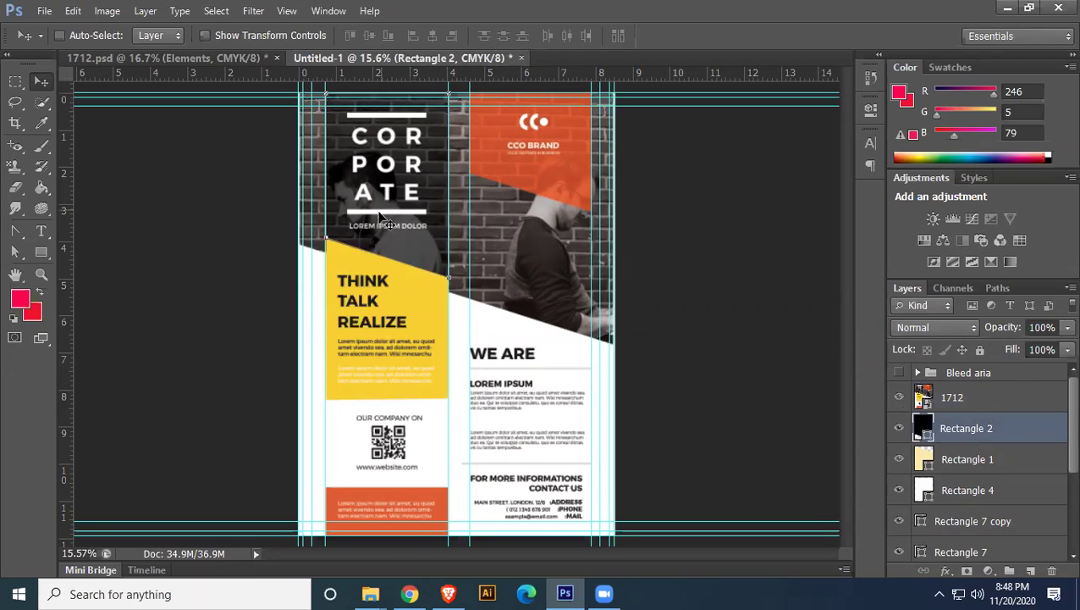
{"action": "left_click", "coordinate": [900, 398]}
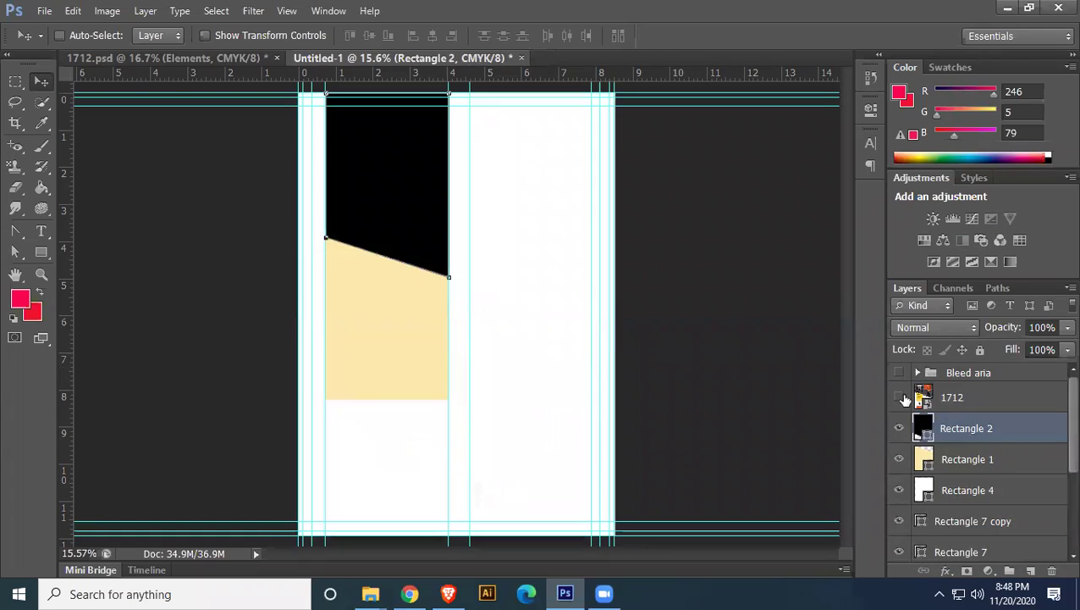
{"action": "scroll", "coordinate": [923, 457], "scroll_direction": "down", "scroll_amount": 1}
{"action": "left_click", "coordinate": [899, 453]}
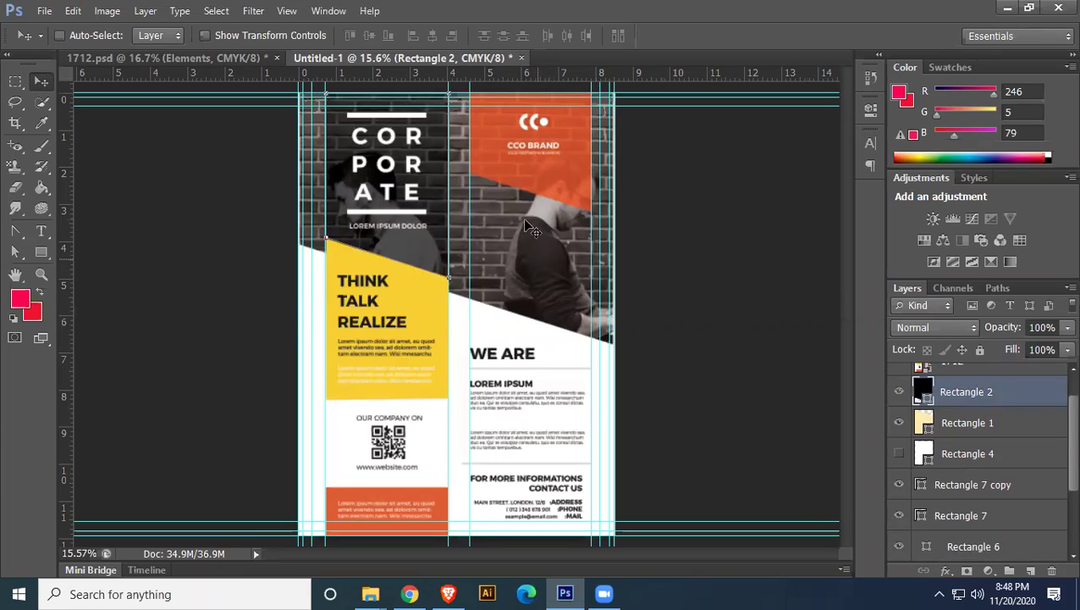
{"action": "left_click", "coordinate": [899, 453]}
{"action": "scroll", "coordinate": [971, 430], "scroll_direction": "up", "scroll_amount": 1}
{"action": "left_click", "coordinate": [975, 399]}
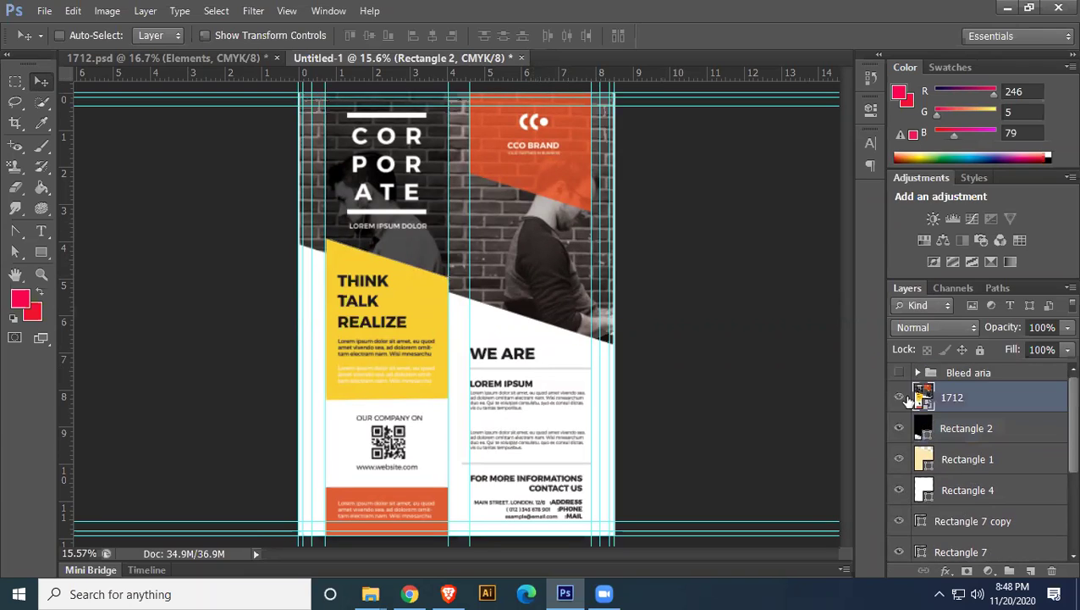
{"action": "left_click", "coordinate": [899, 397]}
Check which flyer area each white rectangle layer covers by toggling the layers' visibility and selecting Rectangle 3
{"action": "scroll", "coordinate": [946, 458], "scroll_direction": "down", "scroll_amount": 1}
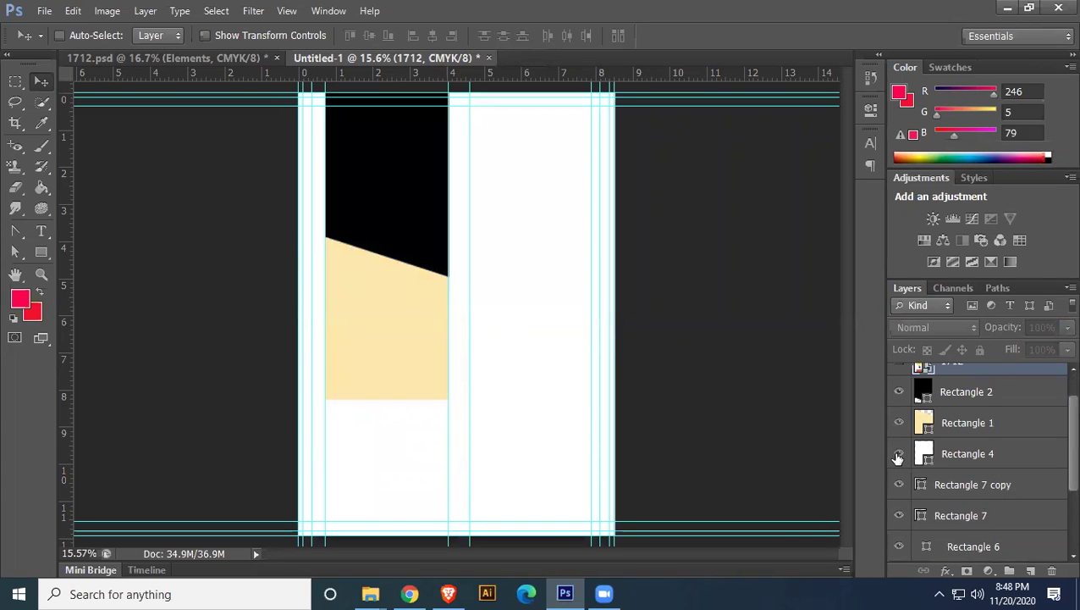
{"action": "scroll", "coordinate": [898, 455], "scroll_direction": "down", "scroll_amount": 1}
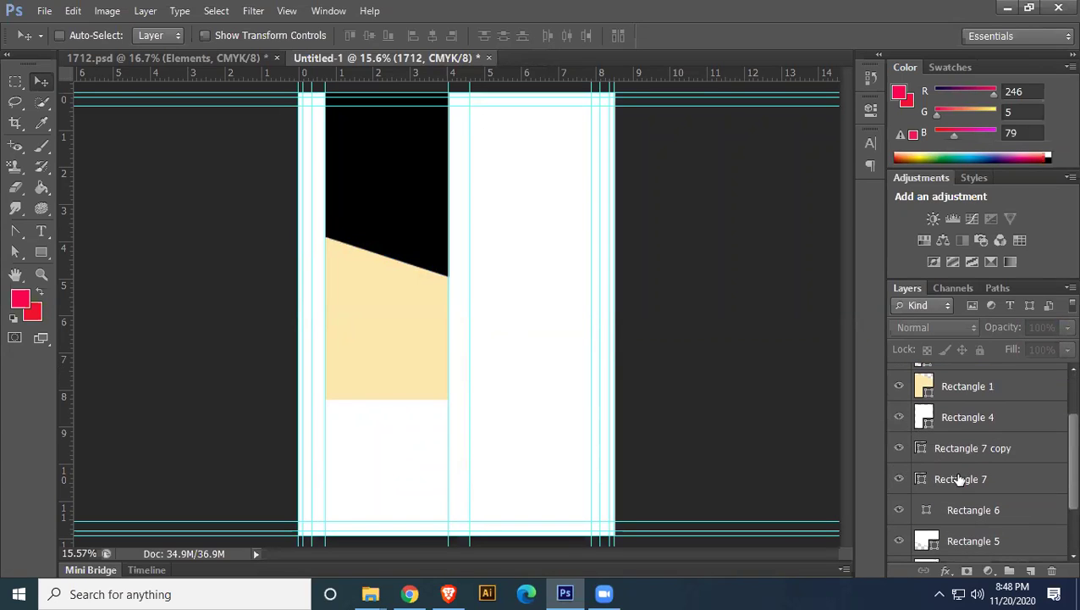
{"action": "left_click", "coordinate": [899, 447]}
{"action": "left_click", "coordinate": [900, 511]}
{"action": "left_click", "coordinate": [899, 510]}
{"action": "left_click", "coordinate": [900, 541]}
{"action": "scroll", "coordinate": [990, 513], "scroll_direction": "down", "scroll_amount": 2}
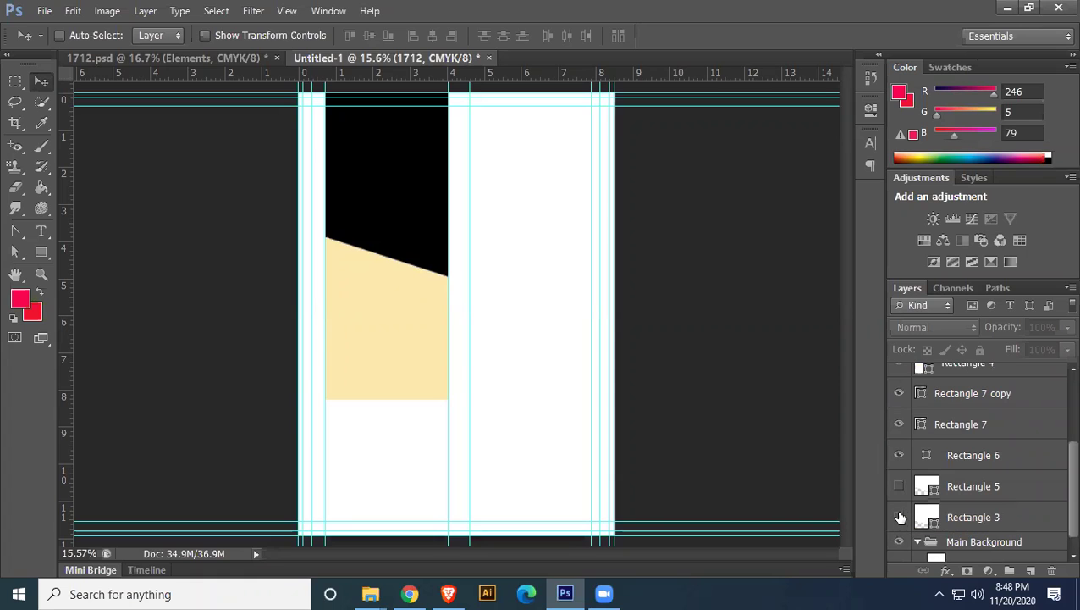
{"action": "left_click", "coordinate": [900, 517]}
{"action": "left_click", "coordinate": [900, 517]}
{"action": "left_click", "coordinate": [967, 515]}
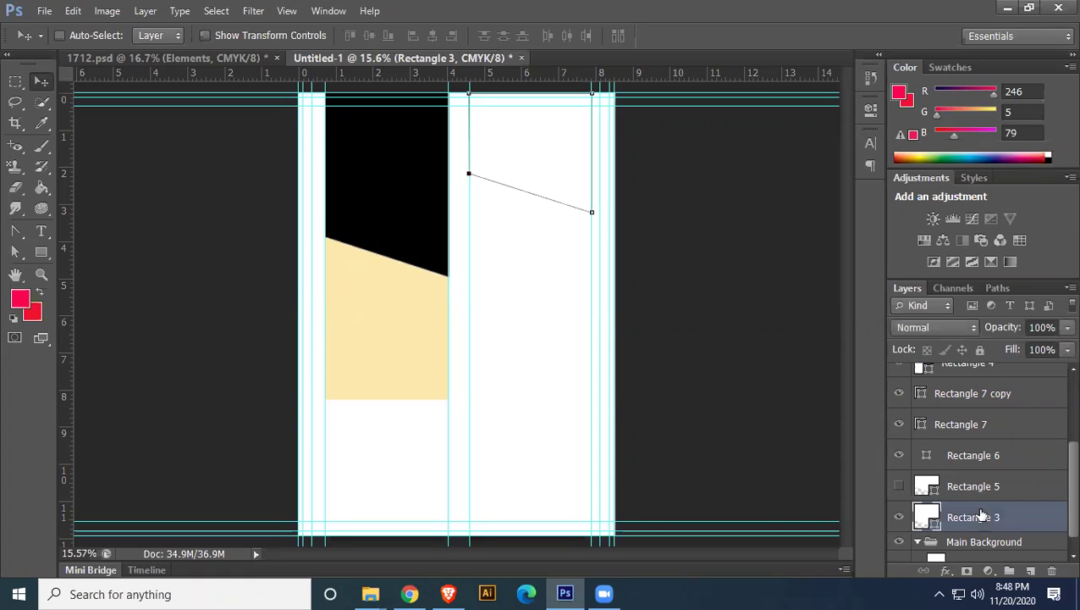
Select and show Rectangle 5, and place 1712.jpg from the Class 02 folder directly above it
{"action": "left_click", "coordinate": [942, 489]}
{"action": "left_click", "coordinate": [898, 487]}
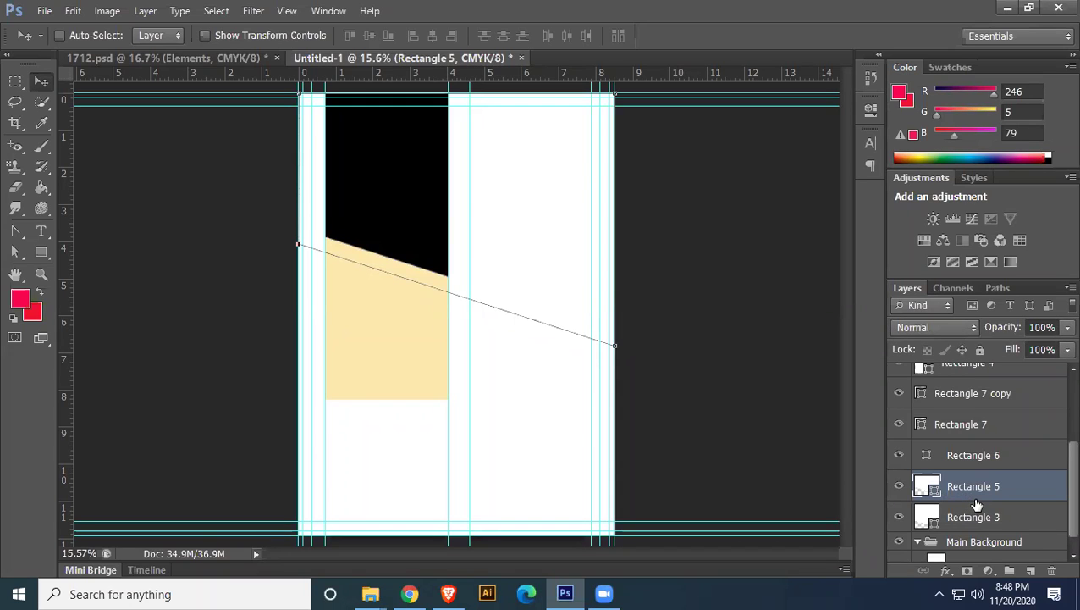
{"action": "left_click", "coordinate": [1006, 12]}
{"action": "left_click", "coordinate": [281, 106]}
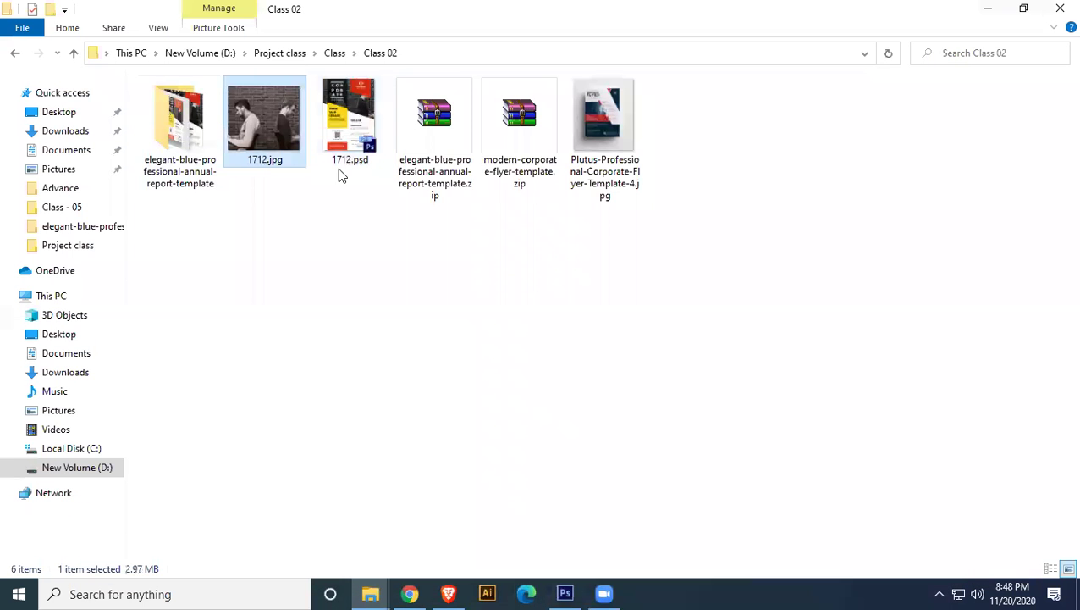
{"action": "left_click_drag", "start_coordinate": [264, 112], "coordinate": [530, 297]}
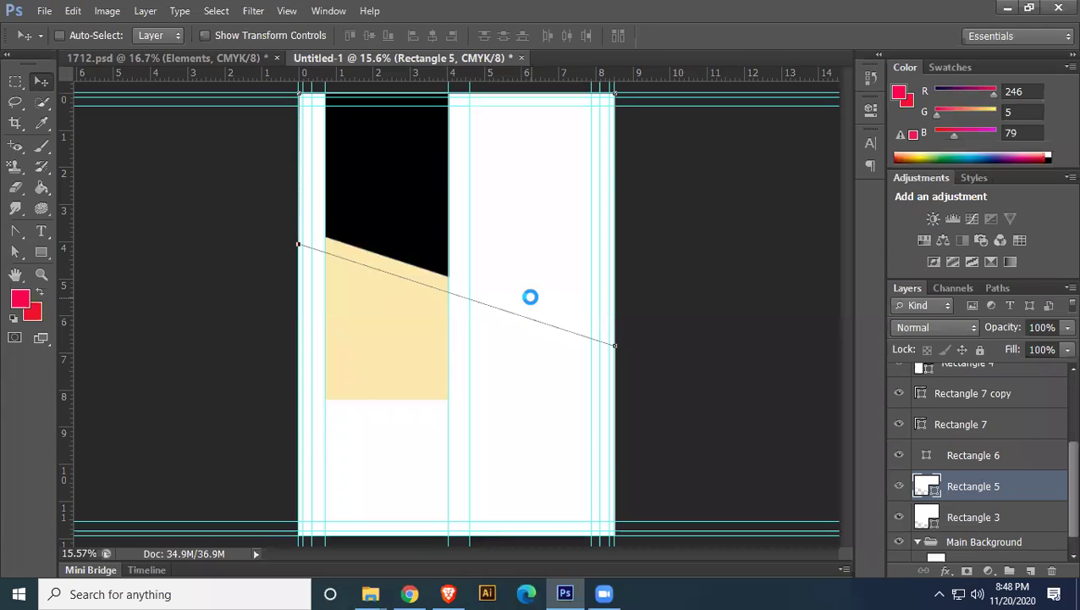
{"action": "key", "text": "Return"}
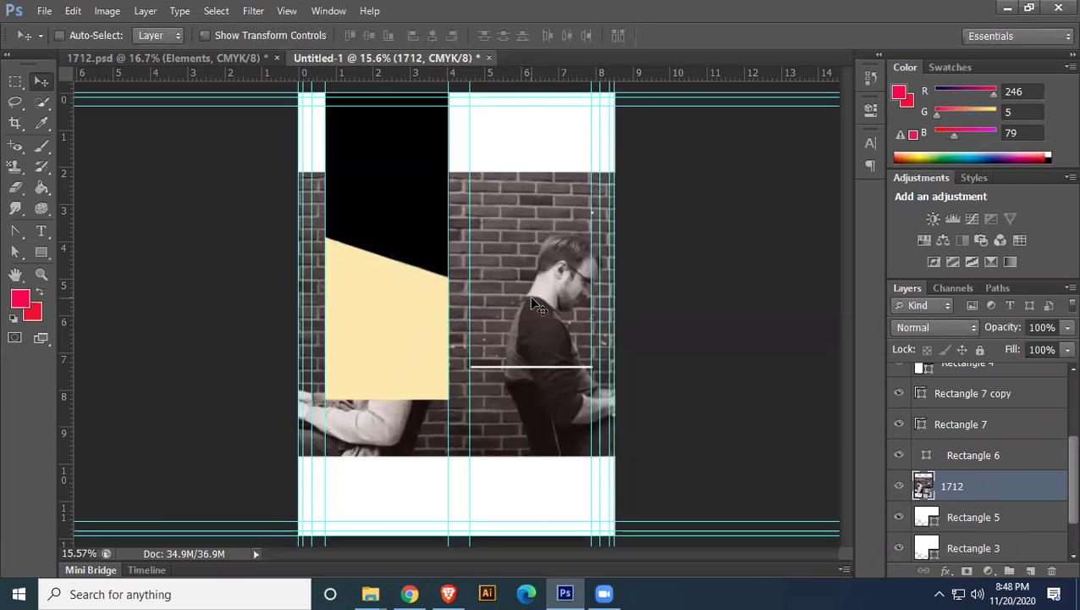
Clip the placed 1712 photo to the slanted Rectangle 5 shape with a clipping mask
{"action": "scroll", "coordinate": [924, 542], "scroll_direction": "down", "scroll_amount": 2}
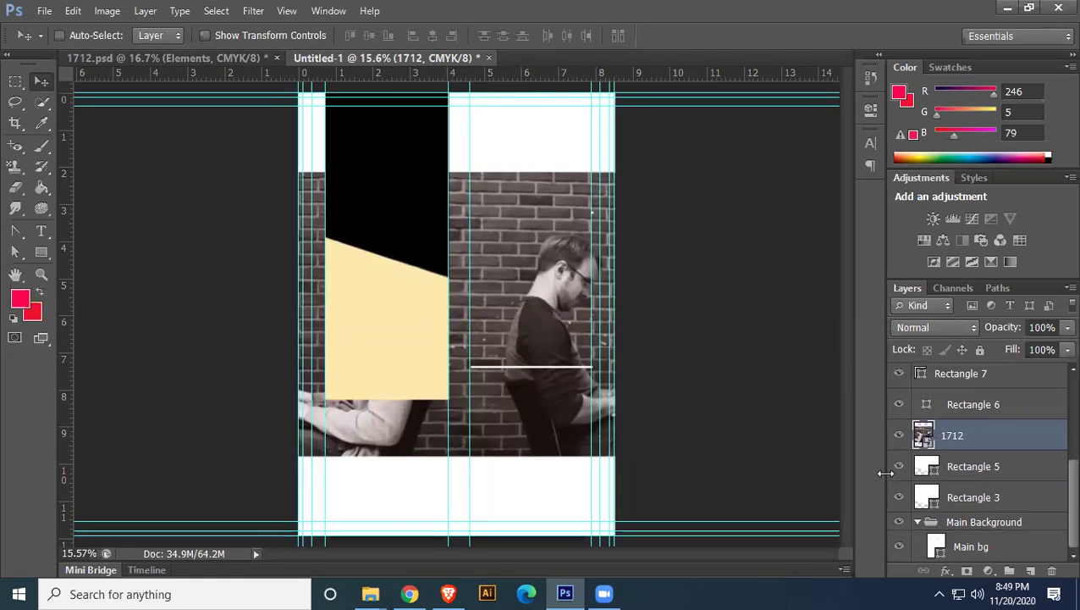
{"action": "left_click", "coordinate": [962, 498]}
{"action": "left_click", "coordinate": [965, 472]}
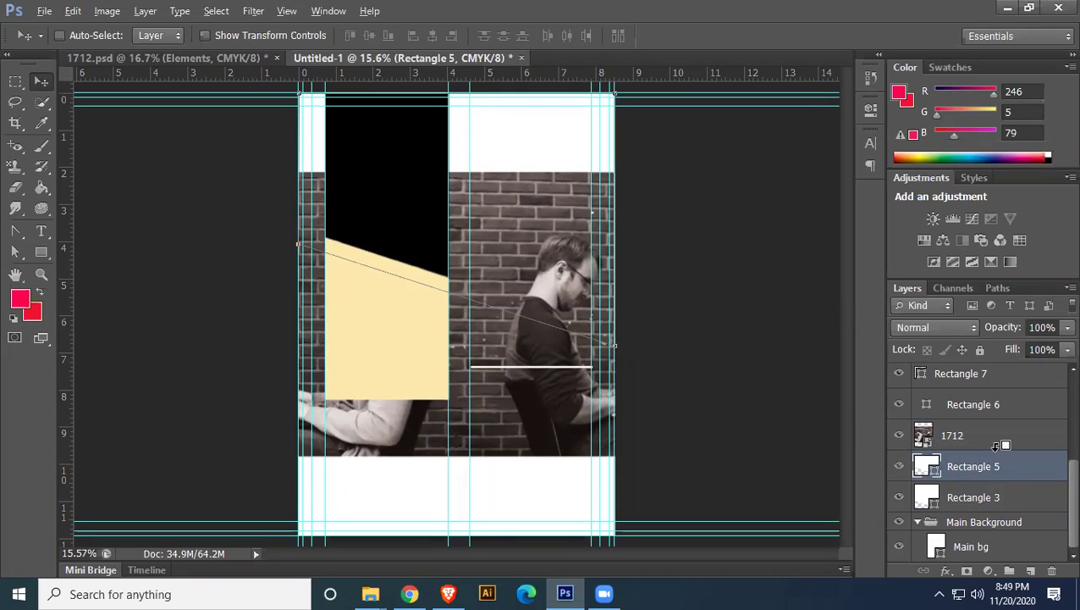
{"action": "left_click", "coordinate": [996, 451], "text": "alt"}
Group the clipped 1712 photo with Rectangle 5 and name the group Image
{"action": "left_click", "coordinate": [996, 436]}
{"action": "left_click", "coordinate": [1014, 479], "text": "shift"}
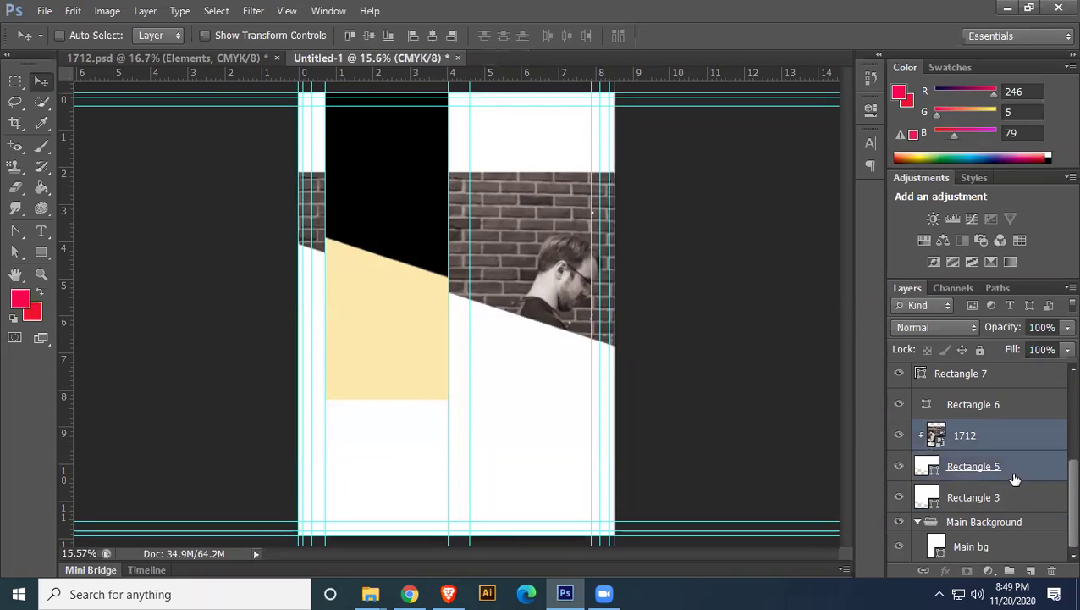
{"action": "key", "text": "ctrl+g"}
{"action": "double_click", "coordinate": [958, 472]}
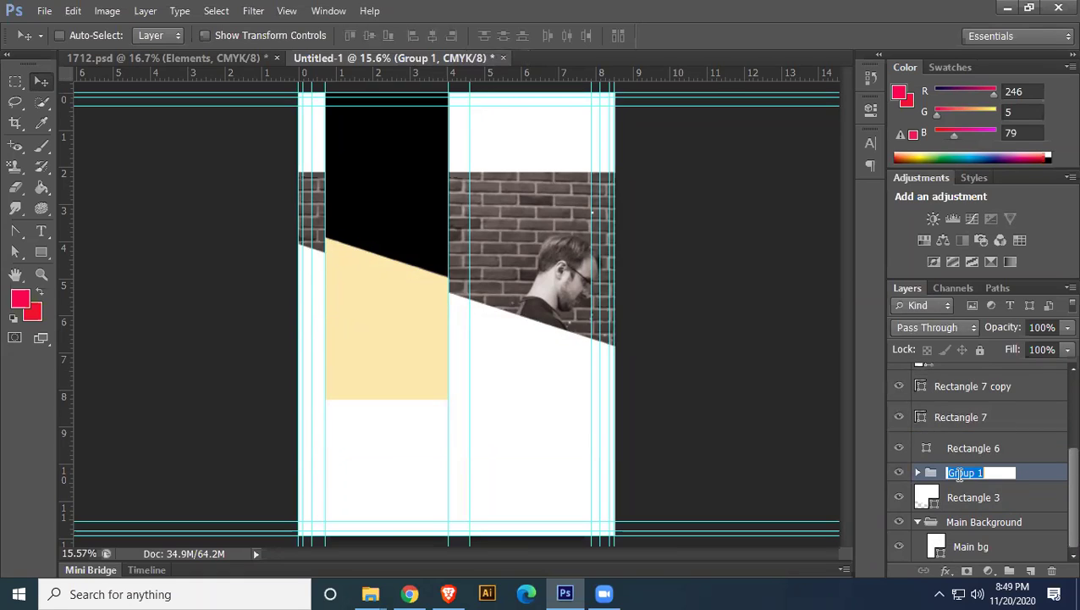
{"action": "type", "text": "Image"}
{"action": "key", "text": "Return"}
Move the photo inside the Image group up so it fills its mask to the page's upper edge
{"action": "left_click", "coordinate": [917, 472]}
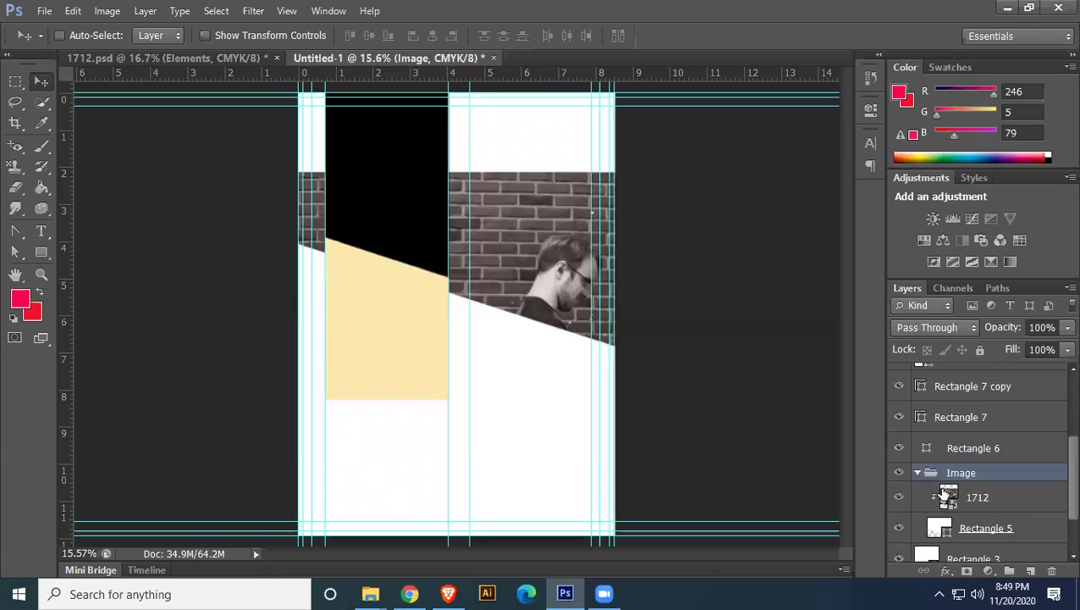
{"action": "left_click", "coordinate": [971, 494]}
{"action": "left_click_drag", "start_coordinate": [493, 262], "coordinate": [502, 174]}
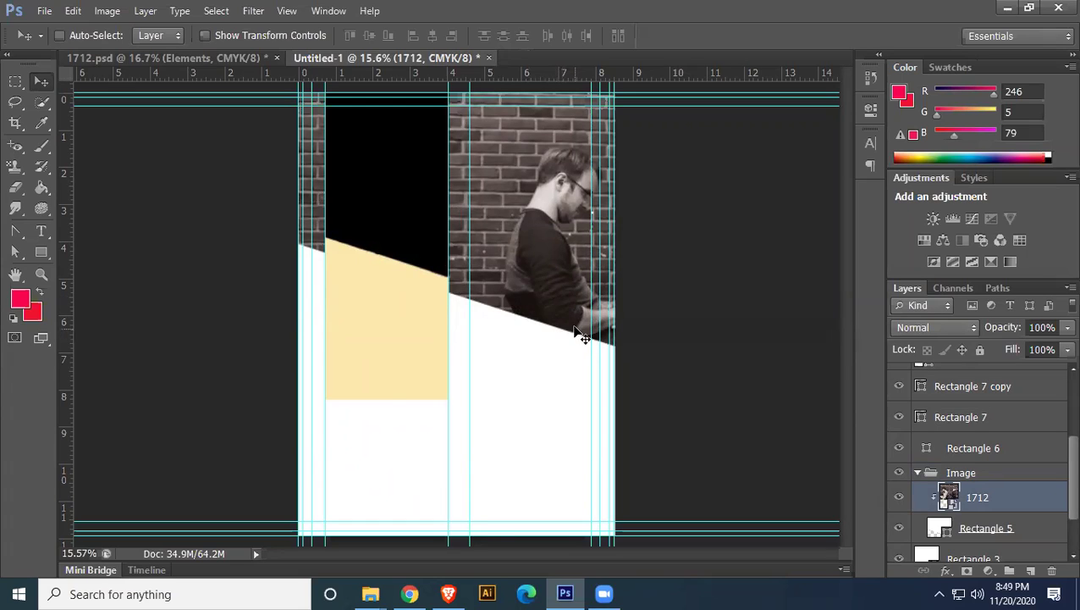
Fill the Rectangle 5 shape in the Image group with the black (000000) sampled from the black slanted panel
{"action": "left_click", "coordinate": [1035, 530]}
{"action": "scroll", "coordinate": [995, 410], "scroll_direction": "down", "scroll_amount": 2}
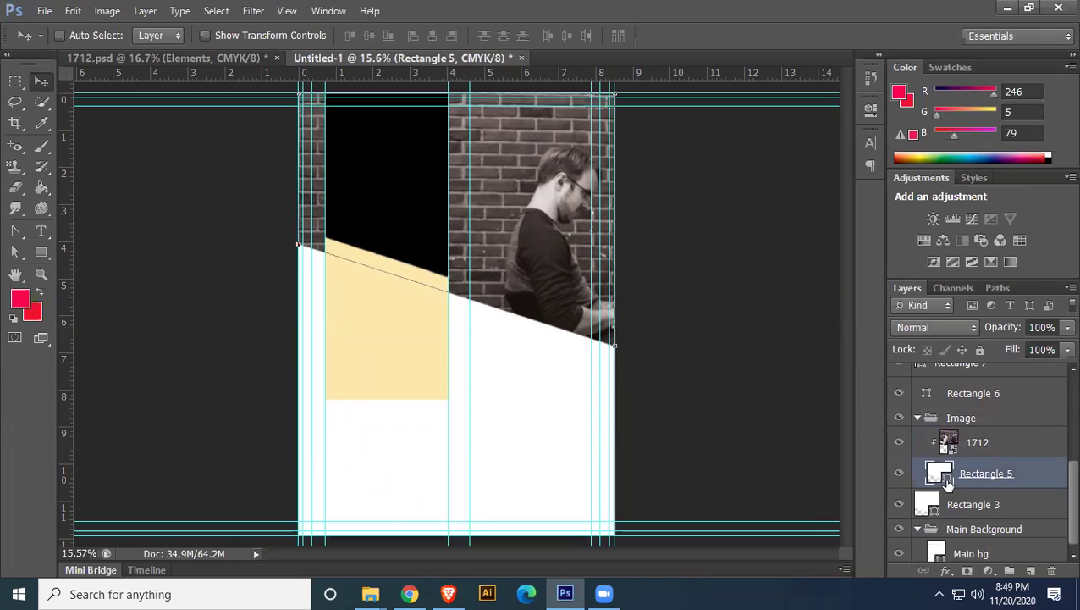
{"action": "double_click", "coordinate": [939, 476]}
{"action": "left_click", "coordinate": [380, 143]}
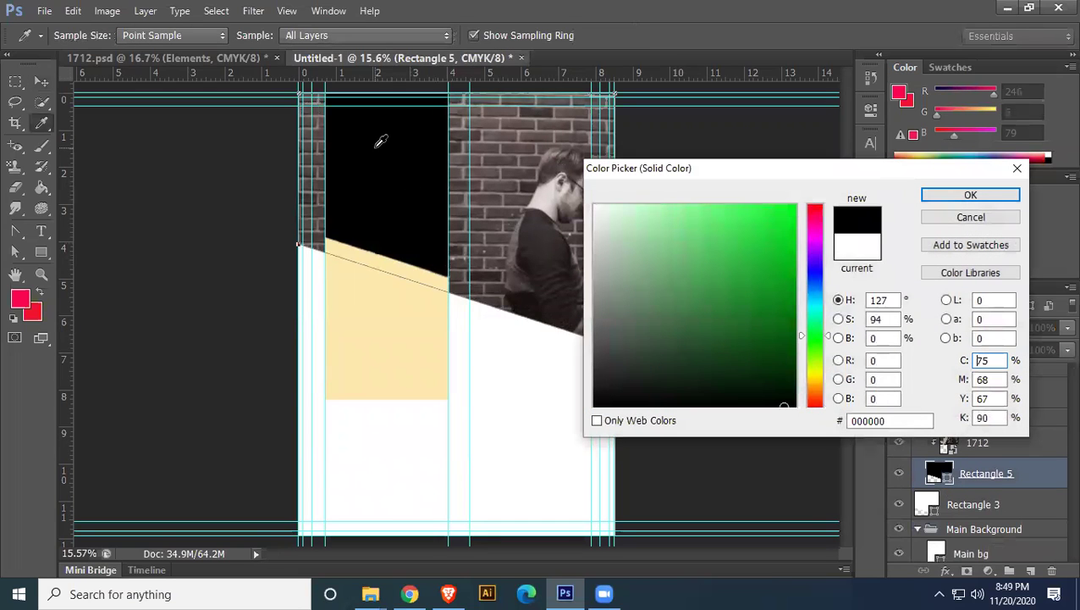
{"action": "left_click", "coordinate": [970, 195]}
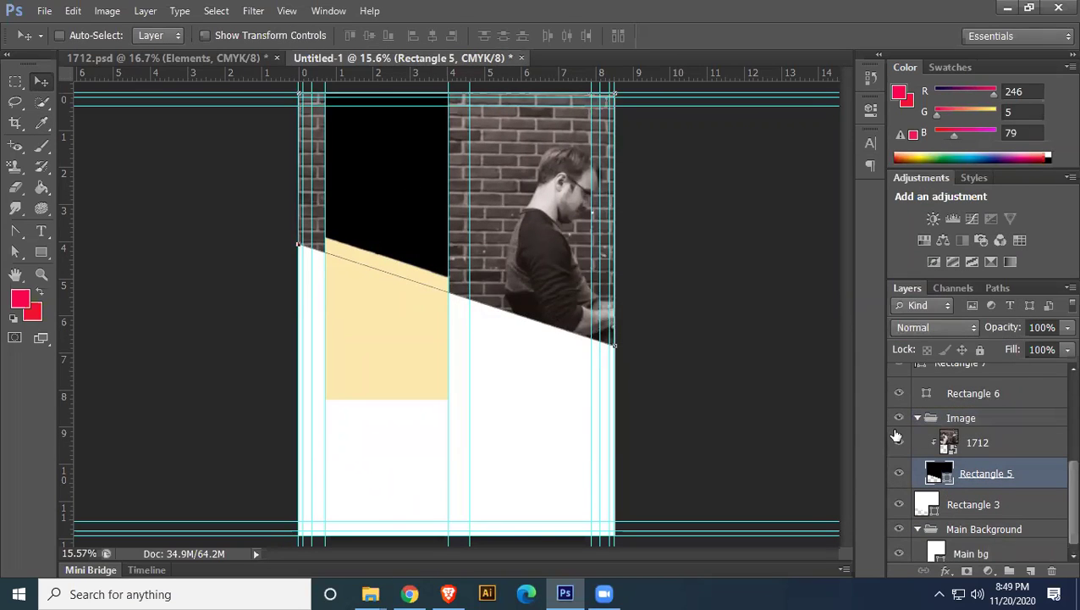
Show the 1712 reference flyer layer to compare it with the layout, and hide it again
{"action": "scroll", "coordinate": [994, 477], "scroll_direction": "up", "scroll_amount": 2}
{"action": "left_click", "coordinate": [1065, 330]}
{"action": "mouse_move", "coordinate": [1061, 349]}
{"action": "left_mouse_down"}
{"action": "mouse_move", "coordinate": [1045, 351]}
{"action": "mouse_move", "coordinate": [1057, 352]}
{"action": "left_mouse_up"}
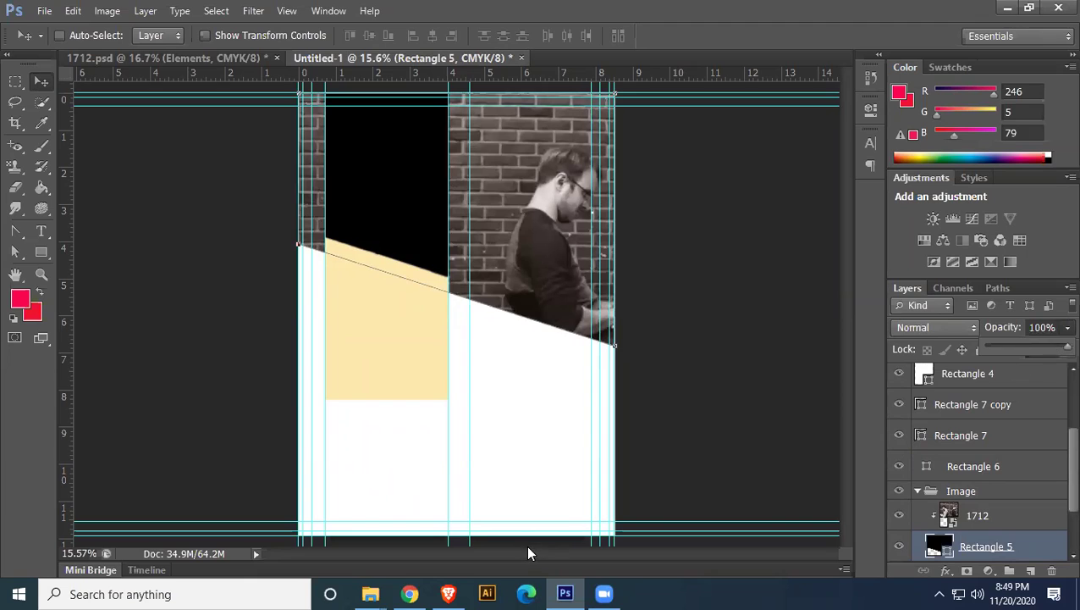
{"action": "scroll", "coordinate": [947, 478], "scroll_direction": "up", "scroll_amount": 3}
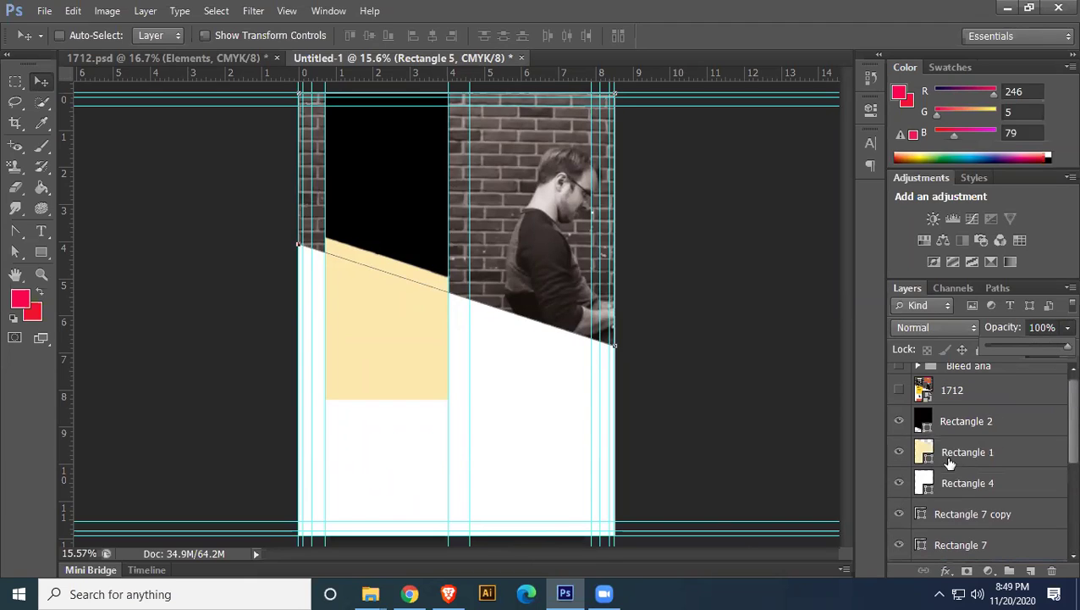
{"action": "left_click", "coordinate": [898, 391]}
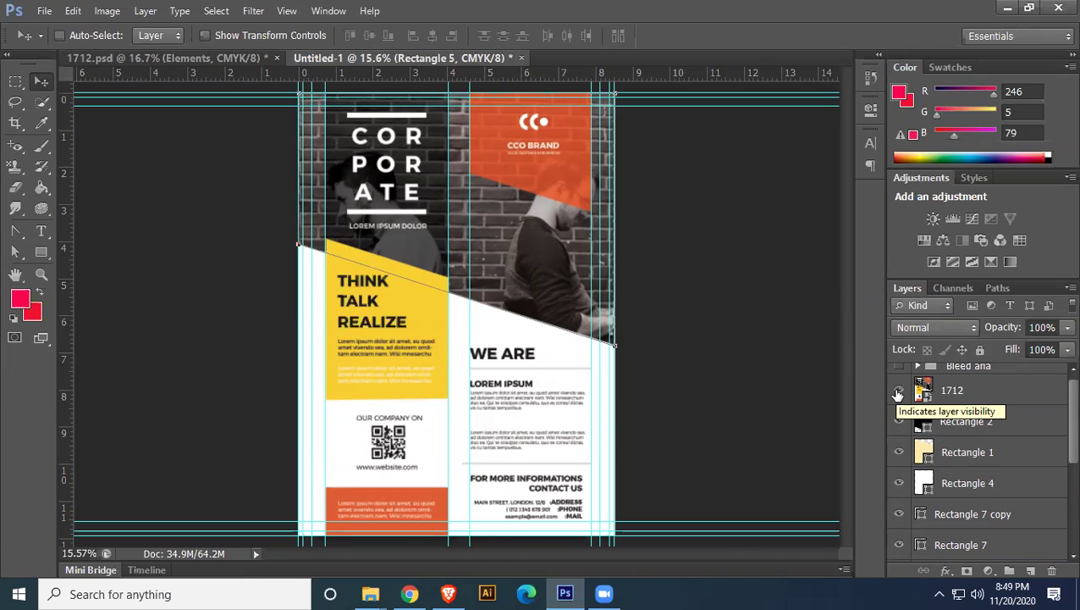
{"action": "left_click", "coordinate": [898, 391]}
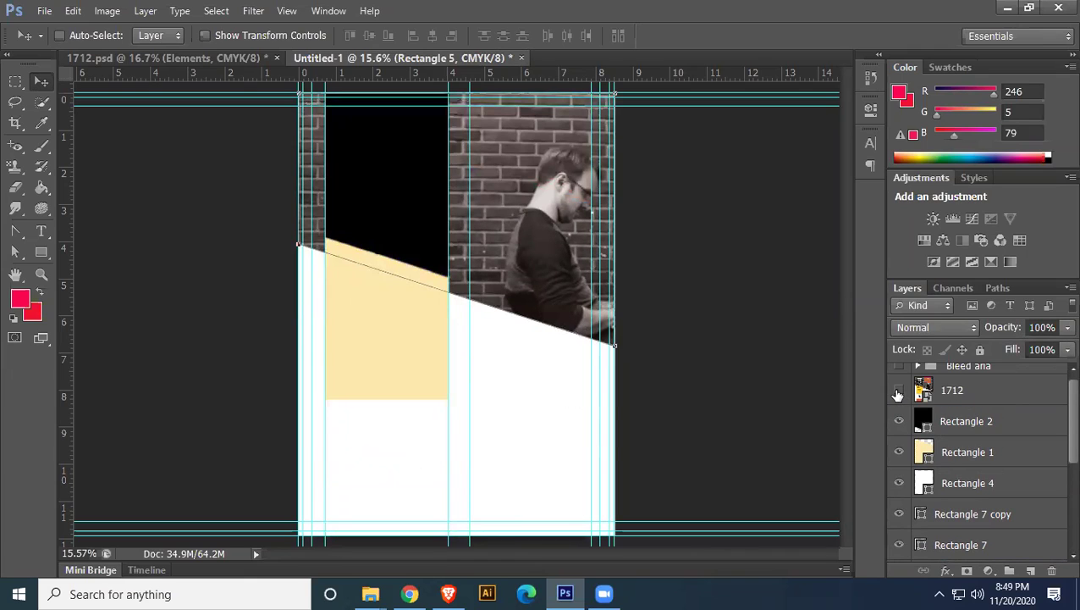
Select the layers from Rectangle 3 up to Rectangle 4 one by one to identify which shape each one holds
{"action": "scroll", "coordinate": [963, 503], "scroll_direction": "down", "scroll_amount": 4}
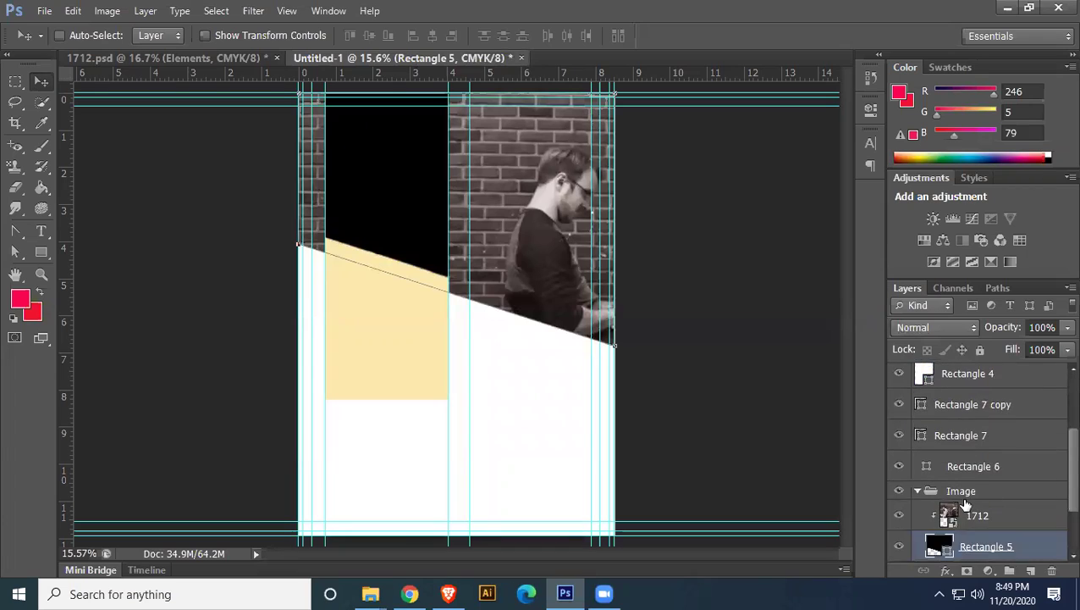
{"action": "scroll", "coordinate": [964, 503], "scroll_direction": "down", "scroll_amount": 2}
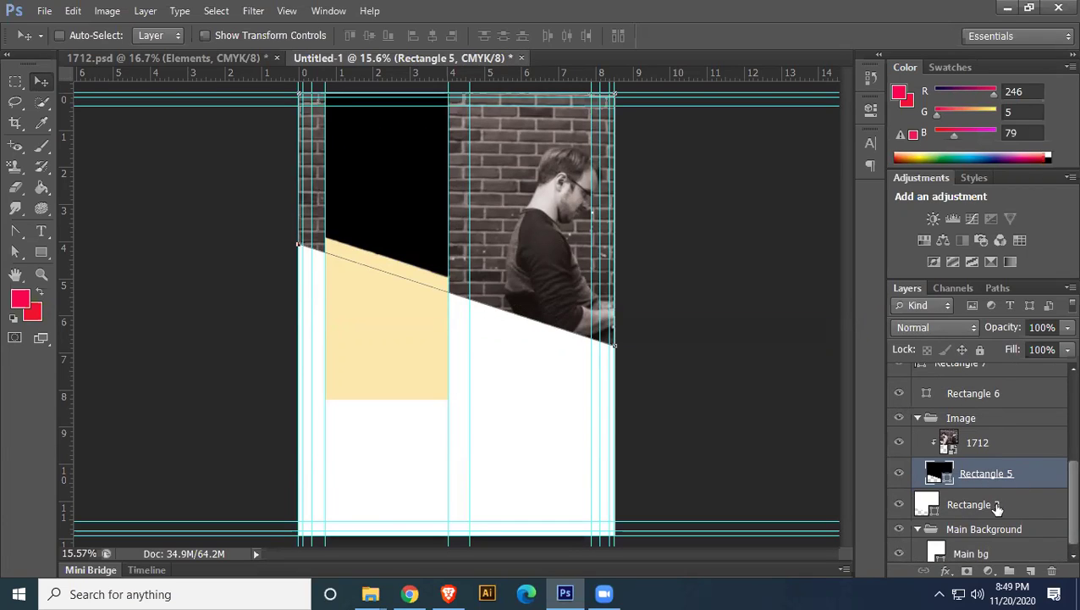
{"action": "left_click", "coordinate": [997, 505]}
{"action": "scroll", "coordinate": [973, 444], "scroll_direction": "up", "scroll_amount": 1}
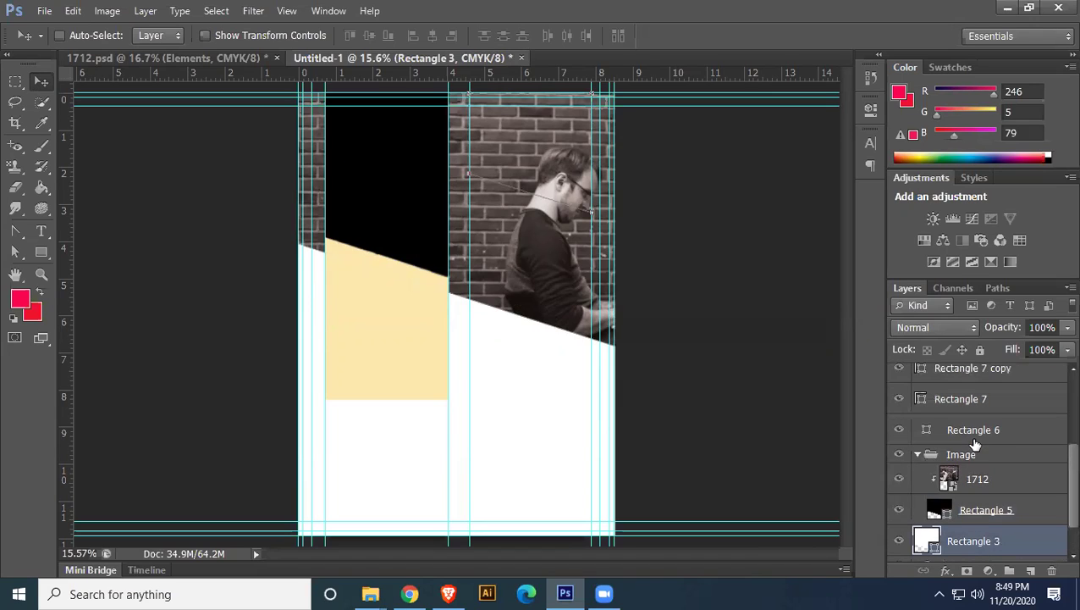
{"action": "left_click", "coordinate": [978, 434]}
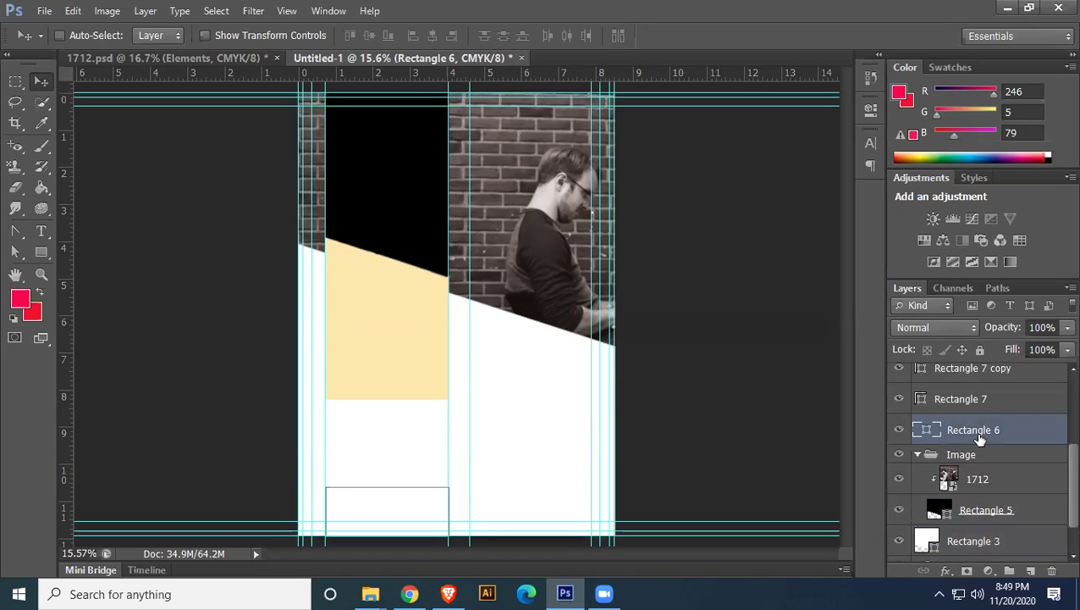
{"action": "left_click", "coordinate": [973, 400]}
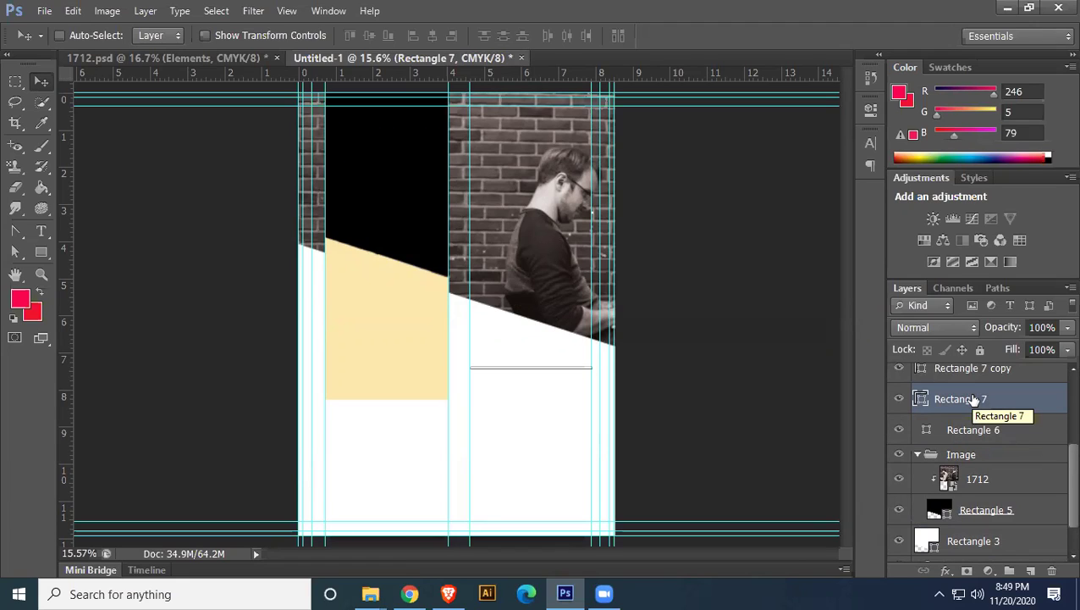
{"action": "left_click", "coordinate": [586, 593]}
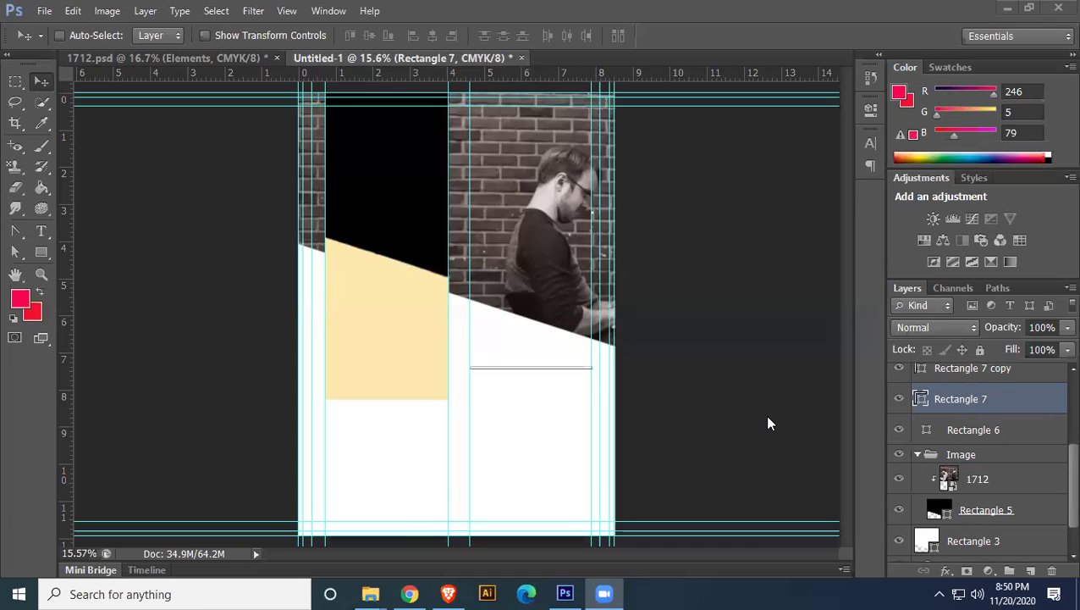
{"action": "left_click", "coordinate": [965, 430]}
{"action": "left_click", "coordinate": [962, 400]}
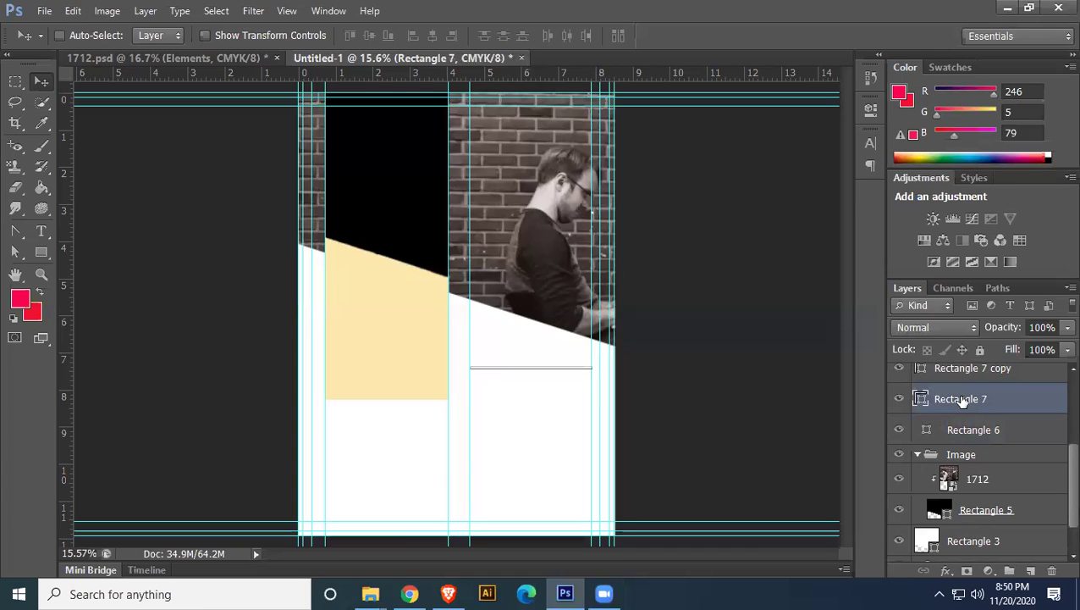
{"action": "left_click", "coordinate": [971, 370]}
{"action": "scroll", "coordinate": [974, 381], "scroll_direction": "up", "scroll_amount": 3}
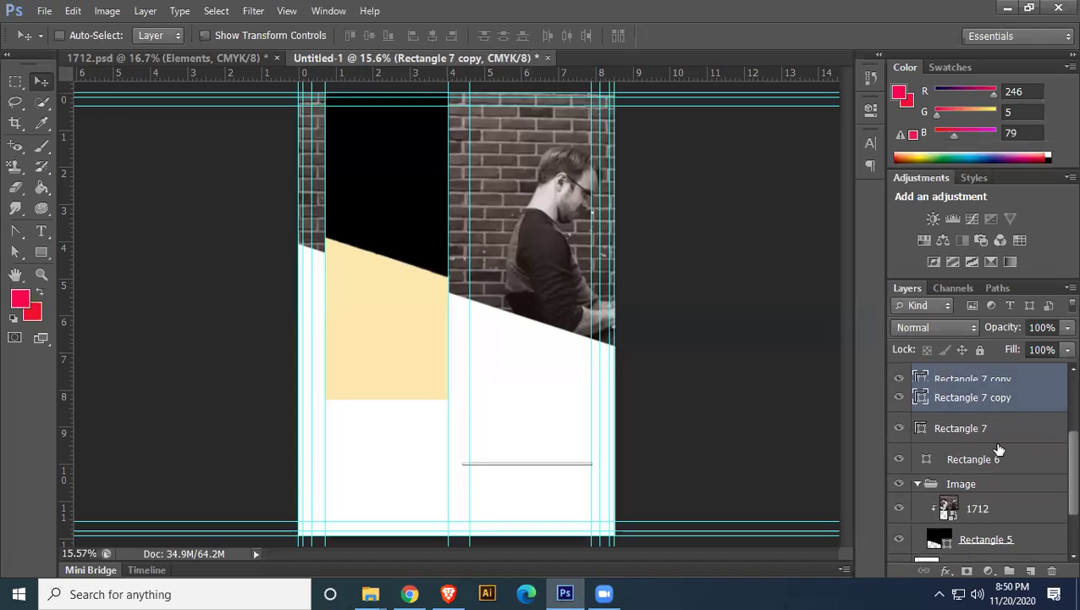
{"action": "left_click", "coordinate": [993, 407]}
{"action": "scroll", "coordinate": [999, 432], "scroll_direction": "up", "scroll_amount": 1}
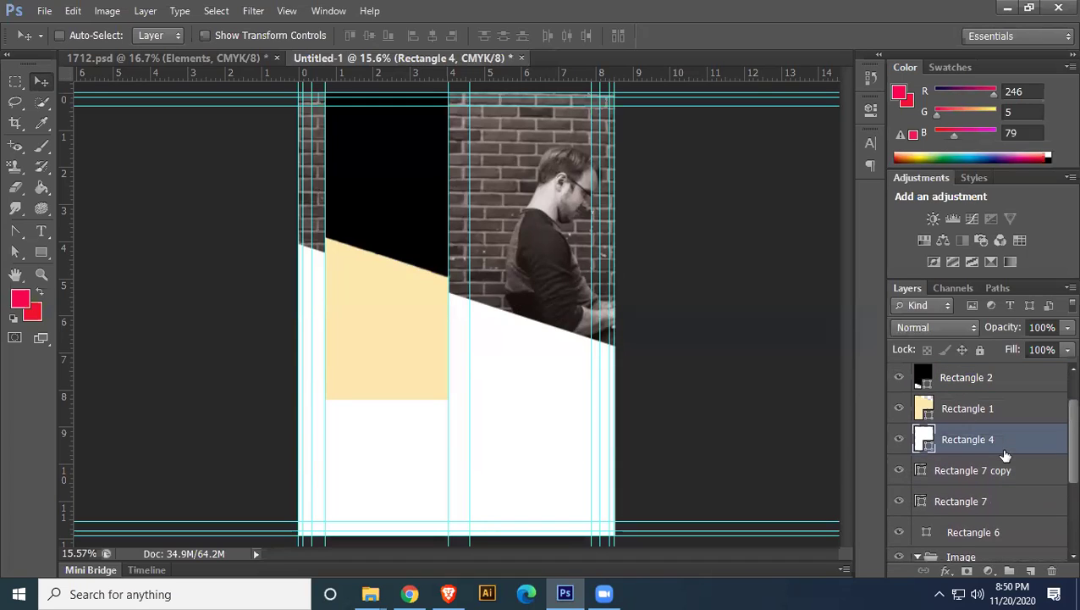
Try the blend modes from Dissolve through Luminosity on the black Rectangle 2, and return it to Normal
{"action": "left_click", "coordinate": [986, 380]}
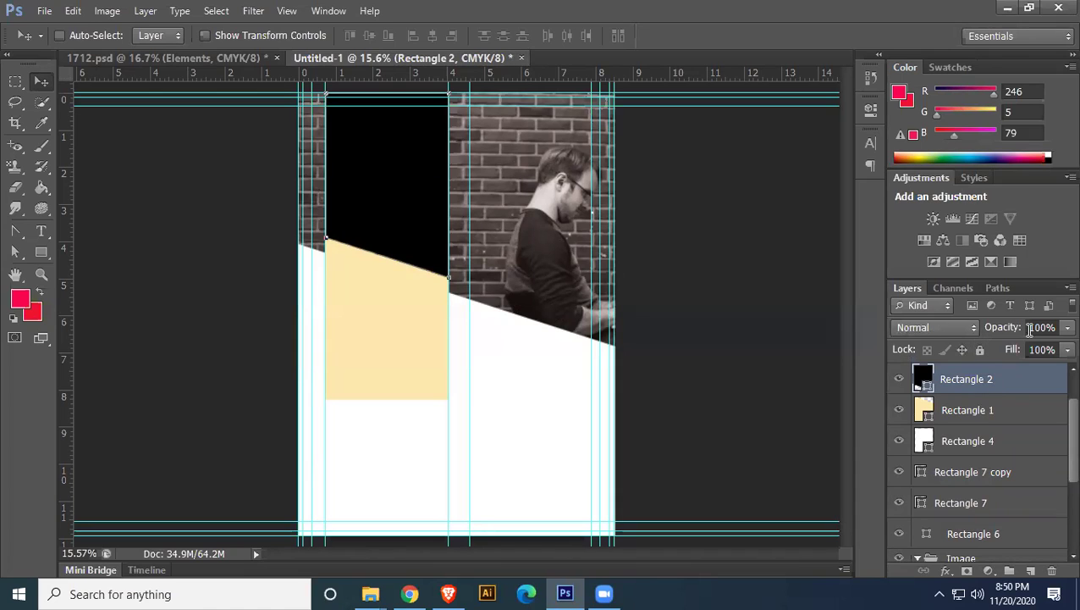
{"action": "left_click", "coordinate": [1064, 327]}
{"action": "mouse_move", "coordinate": [1057, 349]}
{"action": "left_mouse_down"}
{"action": "mouse_move", "coordinate": [1035, 344]}
{"action": "mouse_move", "coordinate": [1057, 348]}
{"action": "left_mouse_up"}
{"action": "left_click", "coordinate": [969, 384]}
{"action": "left_click", "coordinate": [975, 331]}
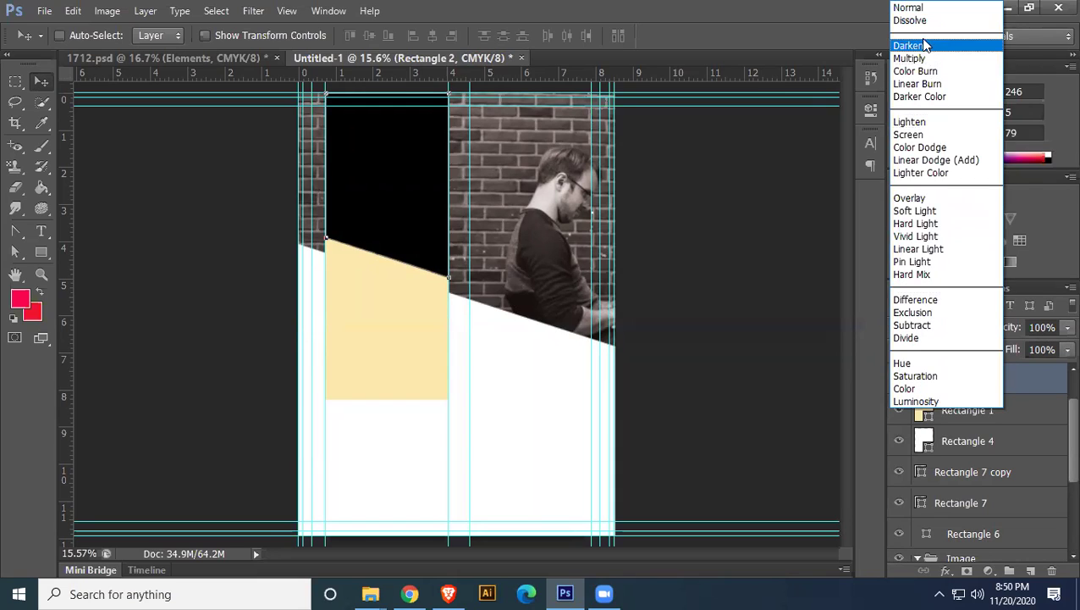
{"action": "left_click", "coordinate": [921, 21]}
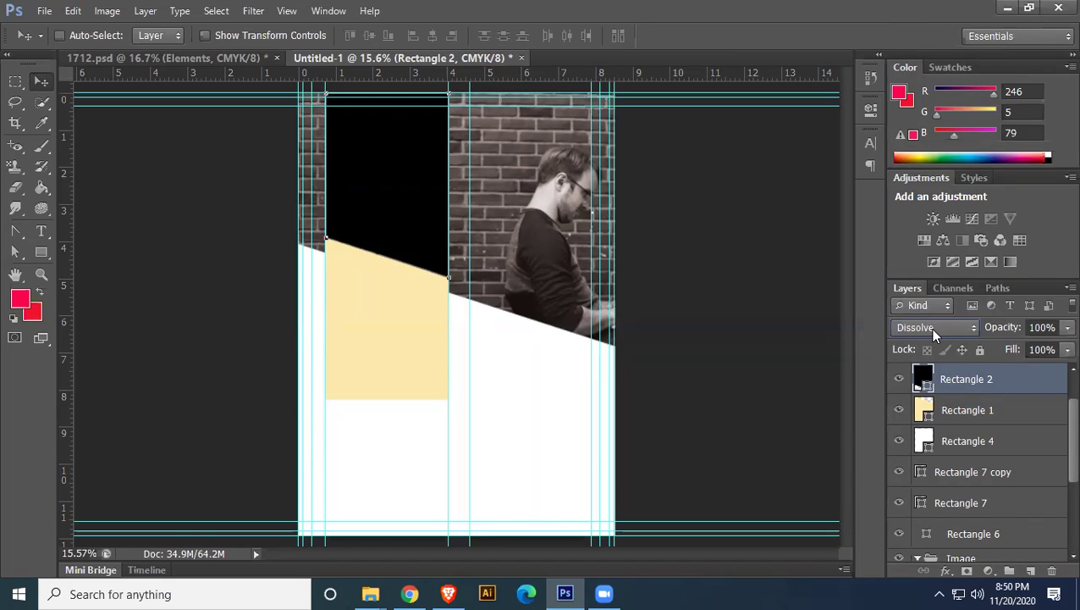
{"action": "key", "text": "Down"}
{"action": "key", "text": "Down"}
{"action": "key", "text": "Down"}
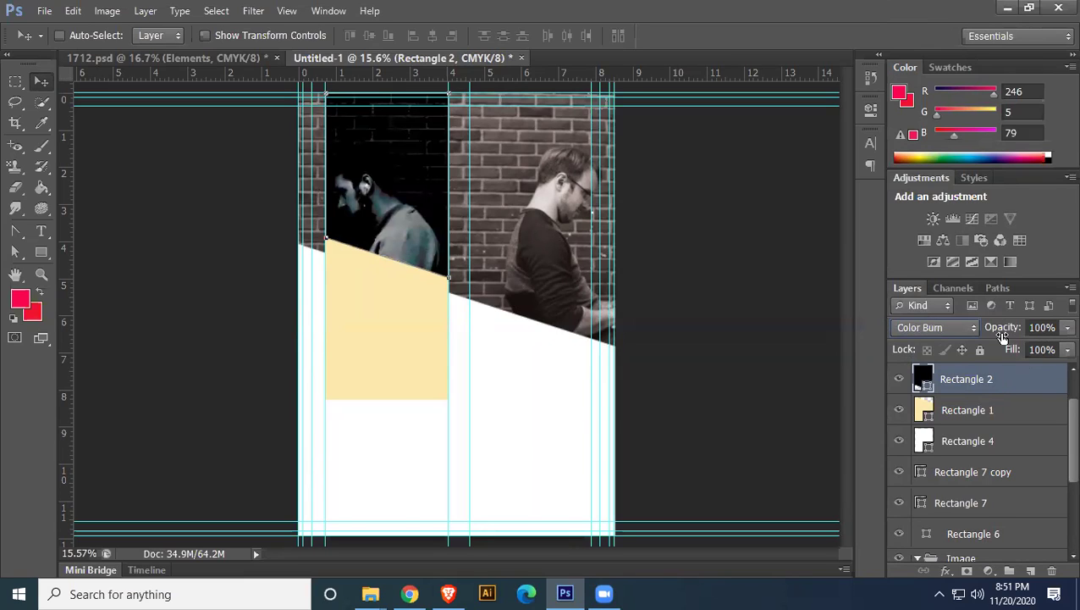
{"action": "key", "text": "Down"}
{"action": "key", "text": "Down"}
{"action": "key", "text": "Down"}
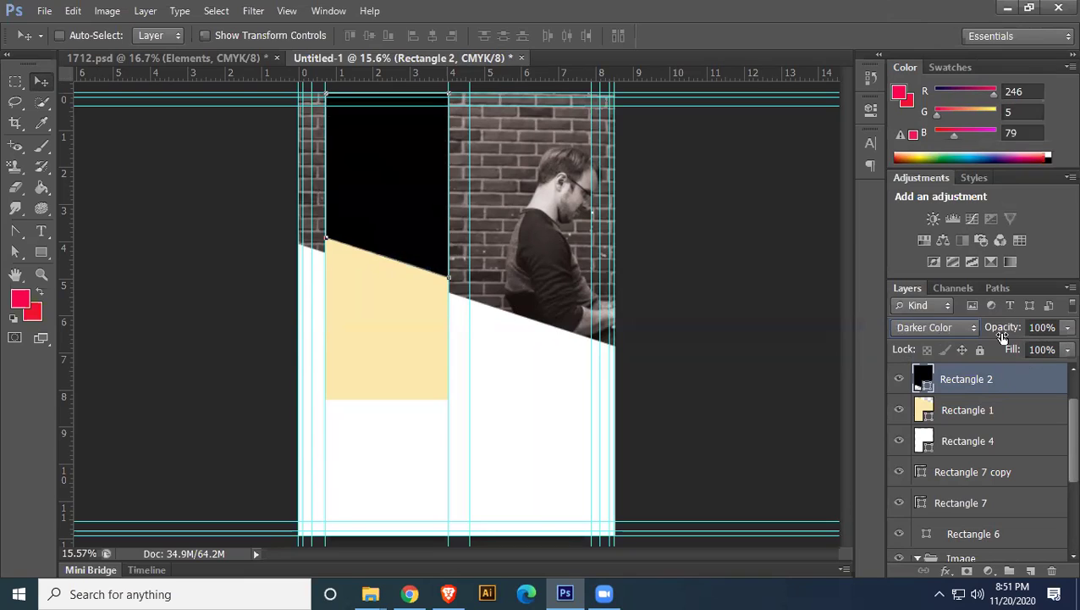
{"action": "key", "text": "Down"}
{"action": "key", "text": "Down"}
{"action": "key", "text": "Down"}
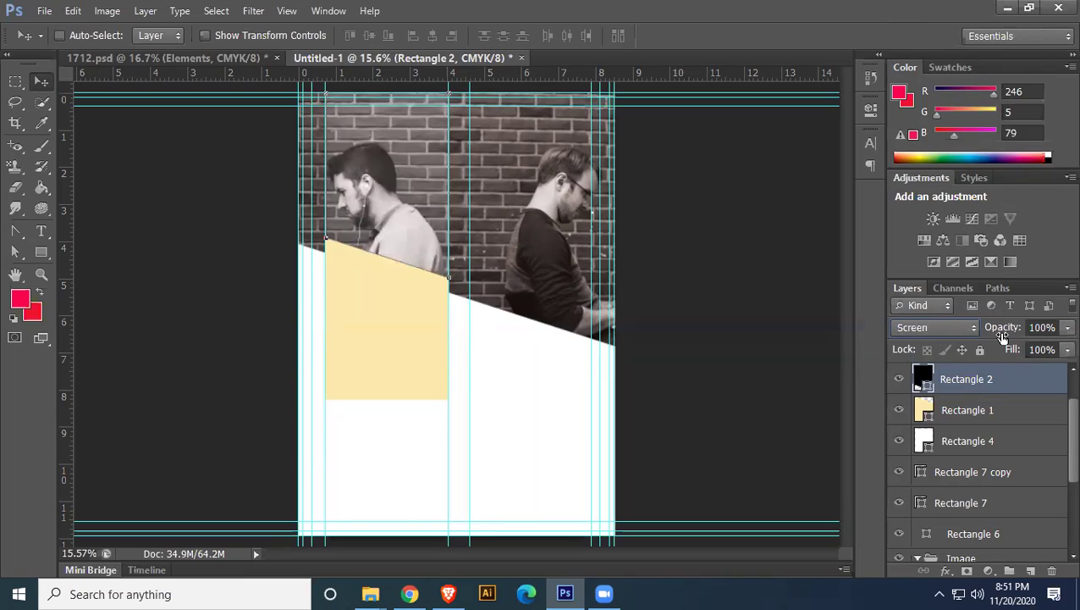
{"action": "key", "text": "Down"}
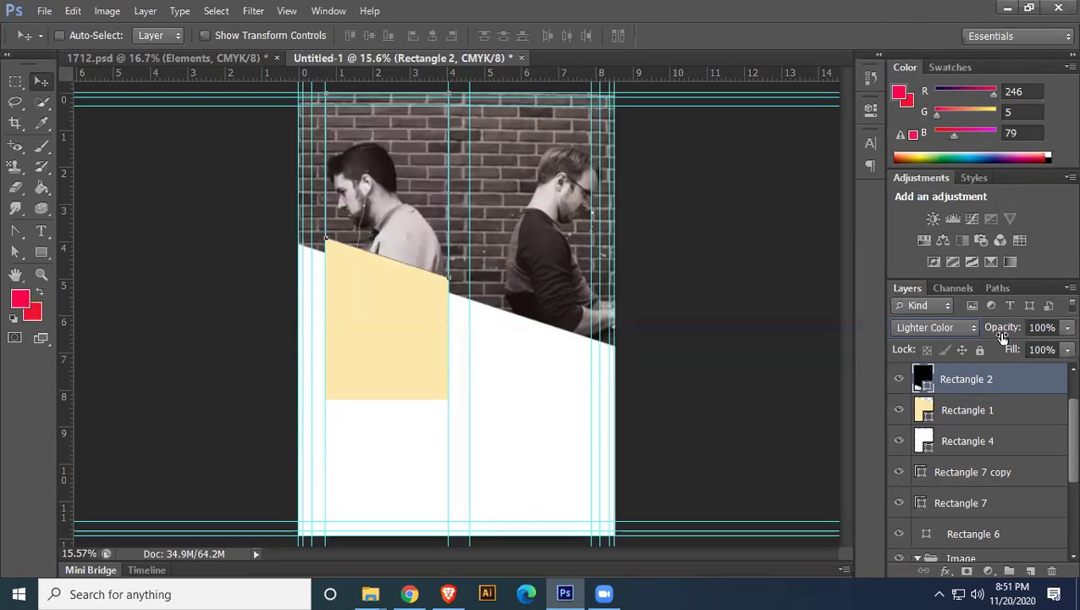
{"action": "key", "text": "Down"}
{"action": "key", "text": "Down"}
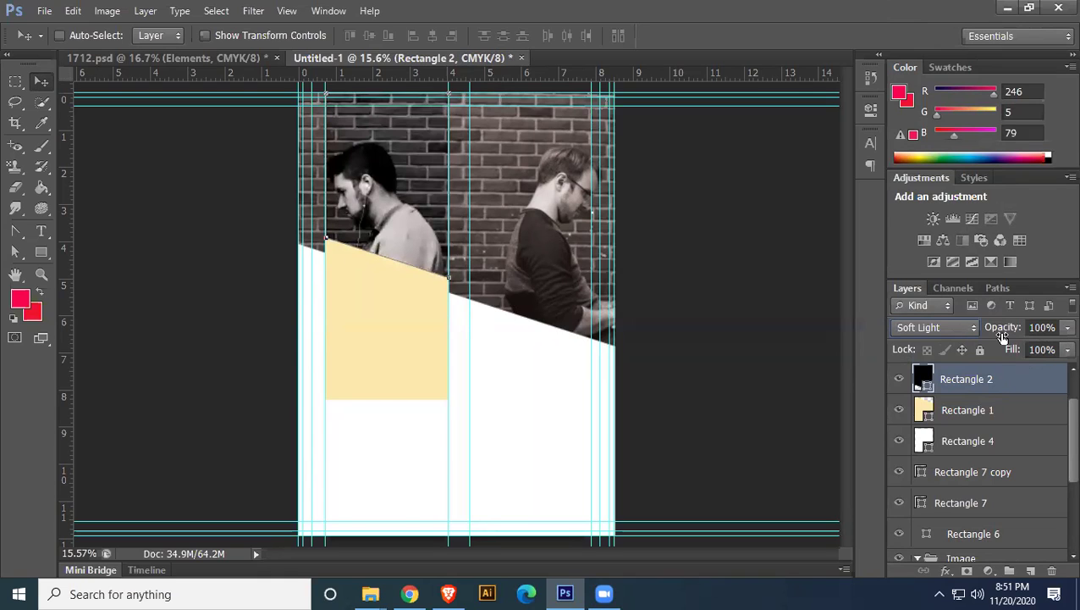
{"action": "key", "text": "Down"}
{"action": "key", "text": "Down"}
{"action": "key", "text": "Down"}
{"action": "key", "text": "Down"}
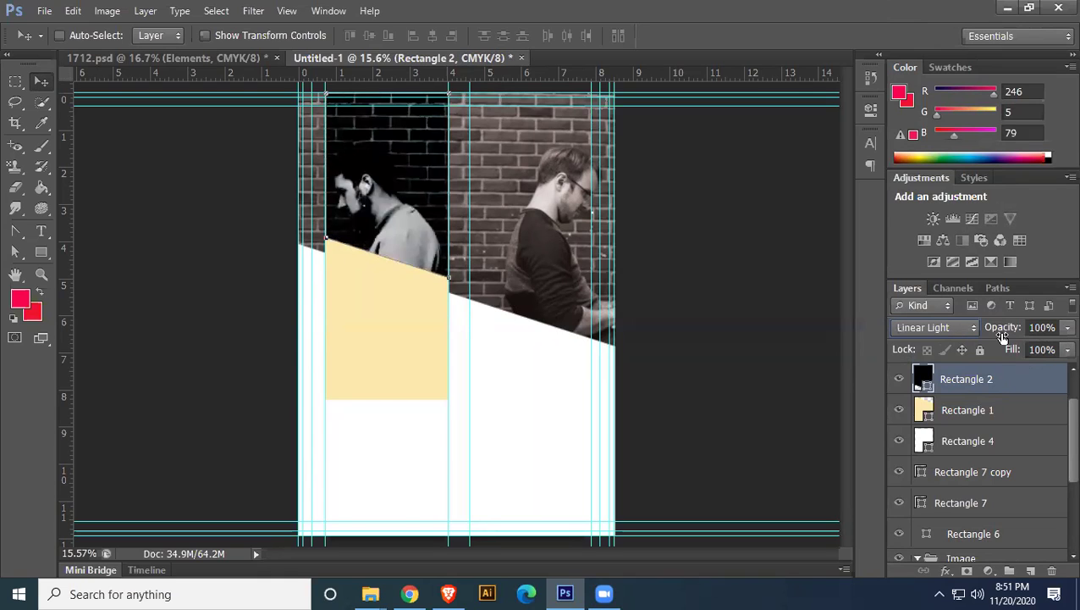
{"action": "key", "text": "Down"}
{"action": "key", "text": "Down"}
{"action": "key", "text": "Down"}
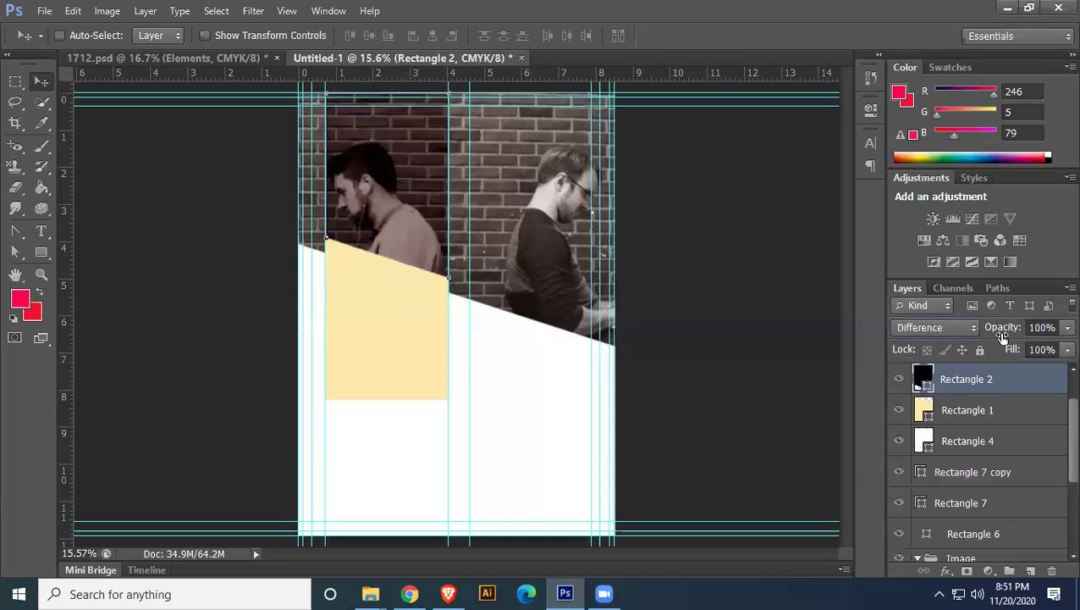
{"action": "key", "text": "Down"}
{"action": "key", "text": "Down"}
{"action": "key", "text": "Down"}
{"action": "key", "text": "Down"}
{"action": "key", "text": "Down"}
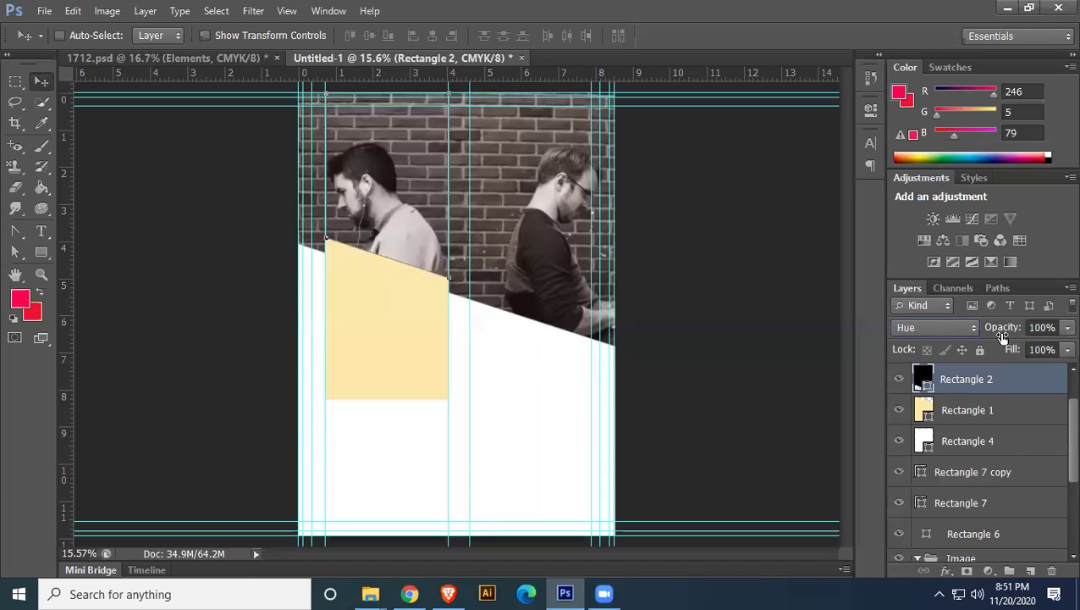
{"action": "key", "text": "Down"}
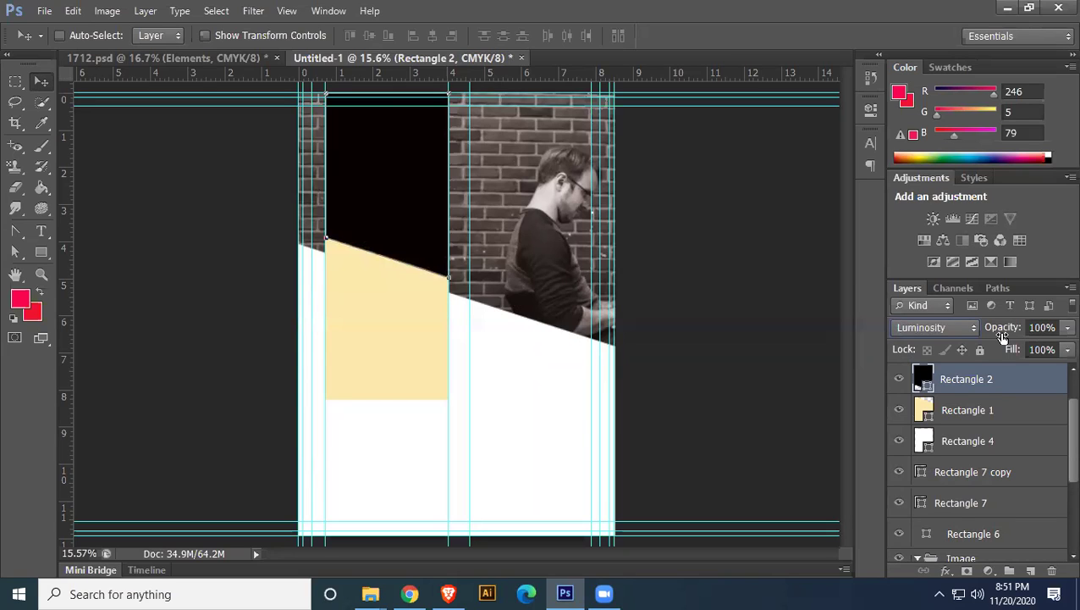
{"action": "key", "text": "Up"}
{"action": "key", "text": "Up"}
{"action": "key", "text": "Up"}
{"action": "key", "text": "Up"}
{"action": "key", "text": "Up"}
{"action": "key", "text": "Up"}
{"action": "key", "text": "Up"}
{"action": "key", "text": "Up"}
{"action": "key", "text": "Up"}
{"action": "key", "text": "Up"}
{"action": "key", "text": "Up"}
{"action": "key", "text": "Up"}
{"action": "key", "text": "Up"}
{"action": "key", "text": "Up"}
{"action": "key", "text": "Up"}
{"action": "key", "text": "Up"}
{"action": "key", "text": "Up"}
{"action": "key", "text": "Up"}
{"action": "key", "text": "Up"}
{"action": "key", "text": "Up"}
{"action": "key", "text": "Up"}
{"action": "key", "text": "Up"}
{"action": "key", "text": "Up"}
{"action": "key", "text": "Up"}
{"action": "key", "text": "Up"}
{"action": "key", "text": "Up"}
Lower the opacity of Rectangle 2 to 46% so the photo shows through, comparing it with the 1712.psd reference
{"action": "left_click", "coordinate": [1068, 327]}
{"action": "left_click_drag", "start_coordinate": [1057, 351], "coordinate": [1033, 346]}
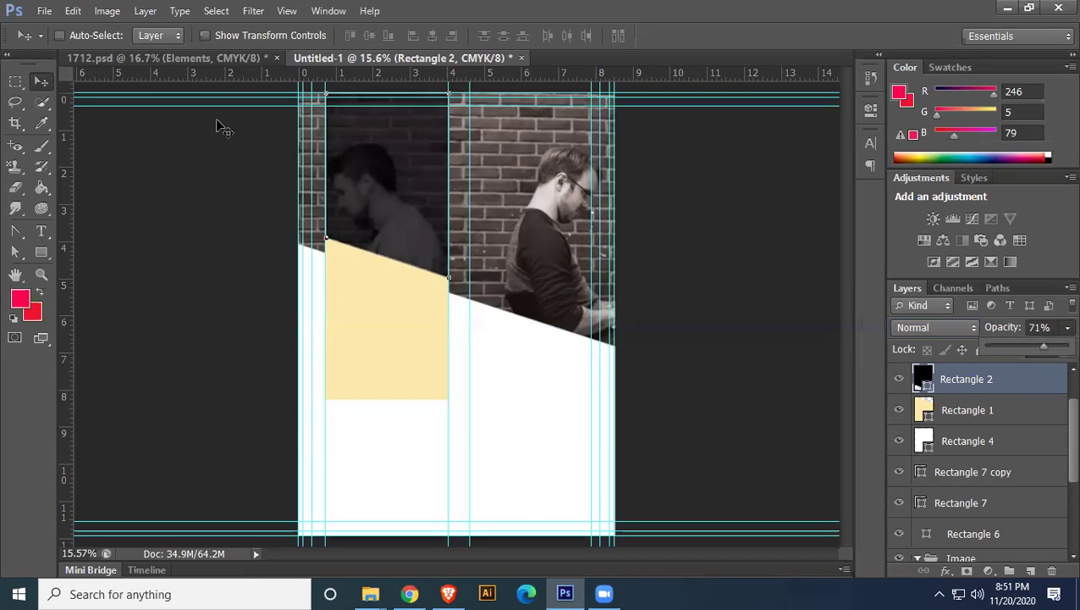
{"action": "left_click", "coordinate": [218, 56]}
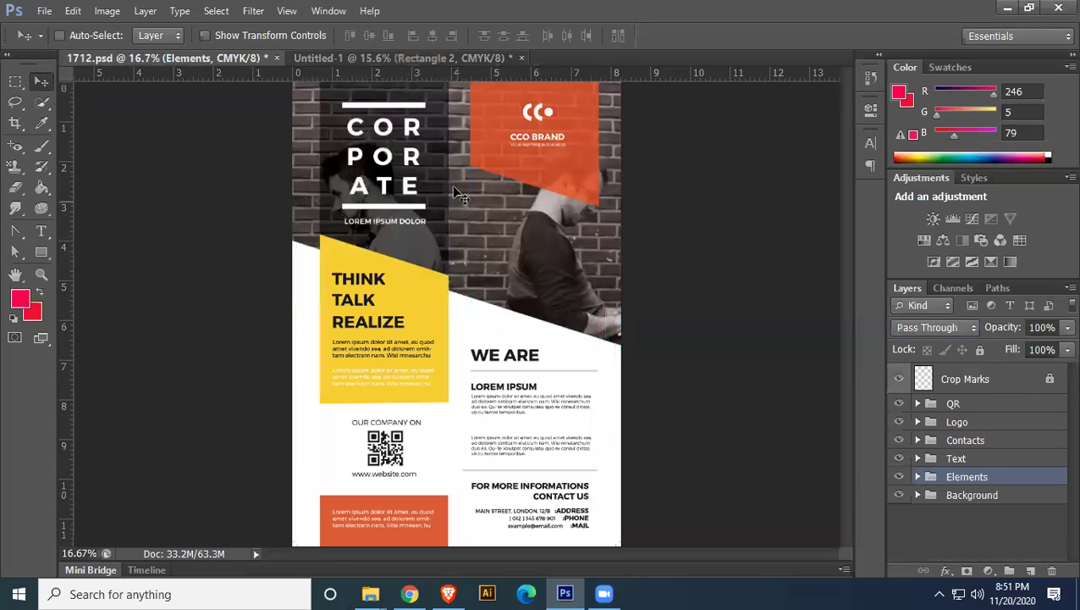
{"action": "left_click", "coordinate": [391, 59]}
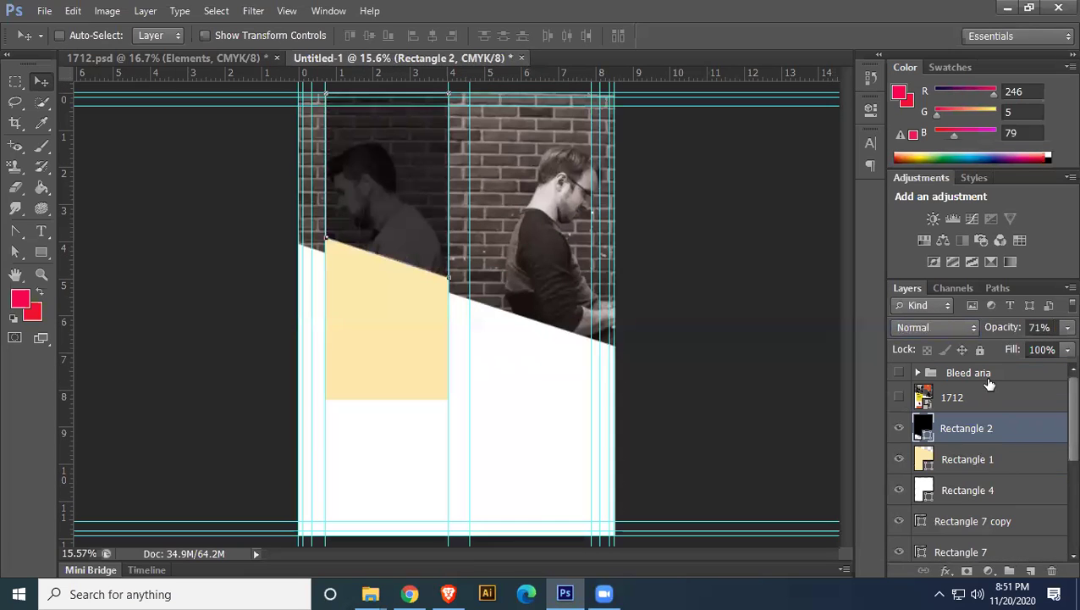
{"action": "left_click", "coordinate": [1062, 328]}
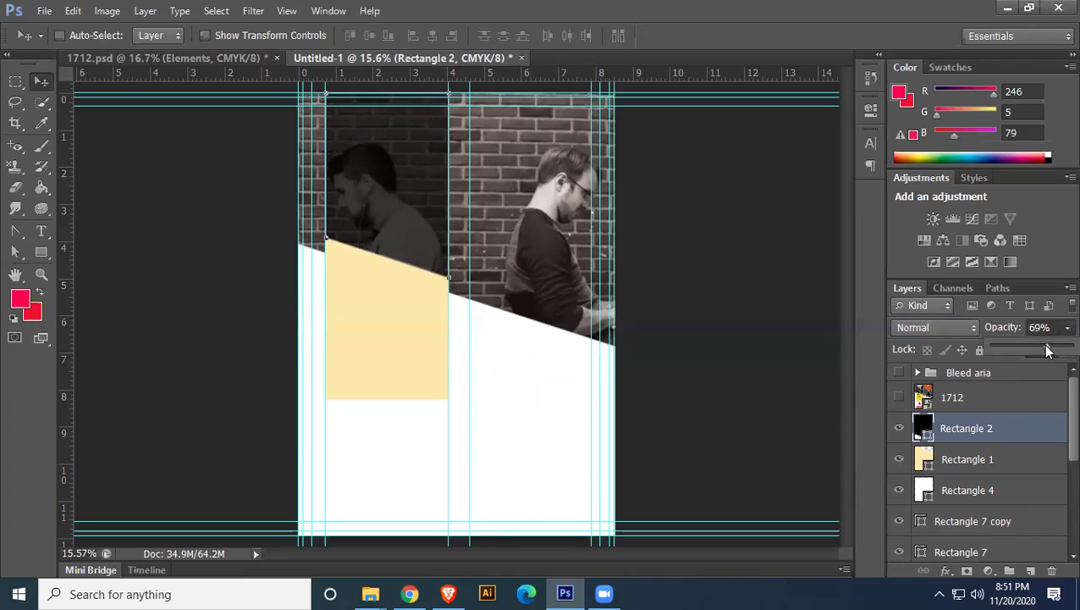
{"action": "left_click_drag", "start_coordinate": [1047, 350], "coordinate": [1036, 350]}
{"action": "left_click_drag", "start_coordinate": [1034, 345], "coordinate": [1024, 342]}
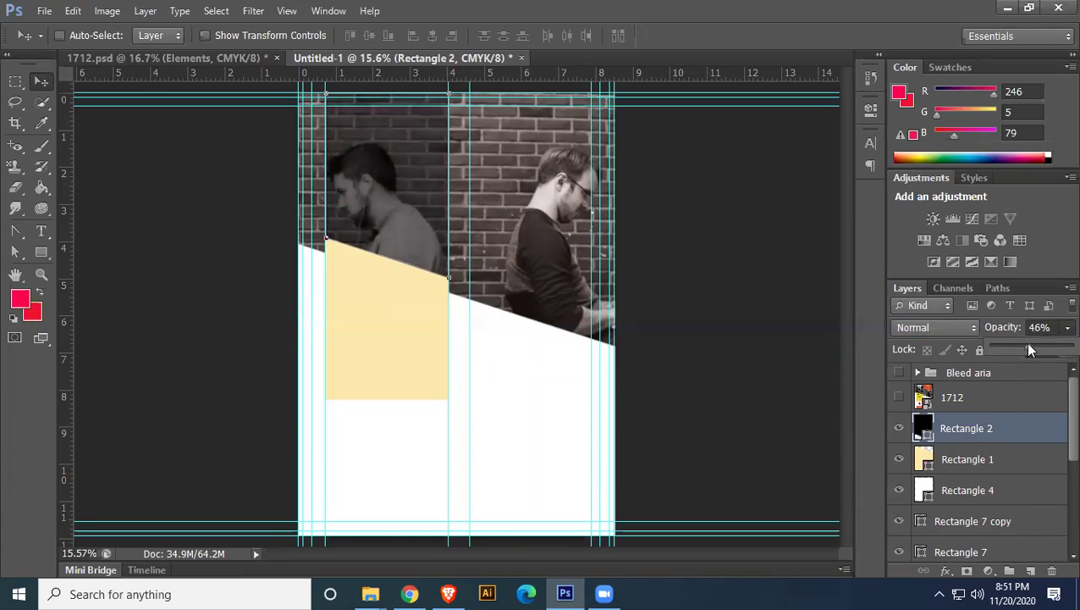
{"action": "left_click", "coordinate": [992, 434]}
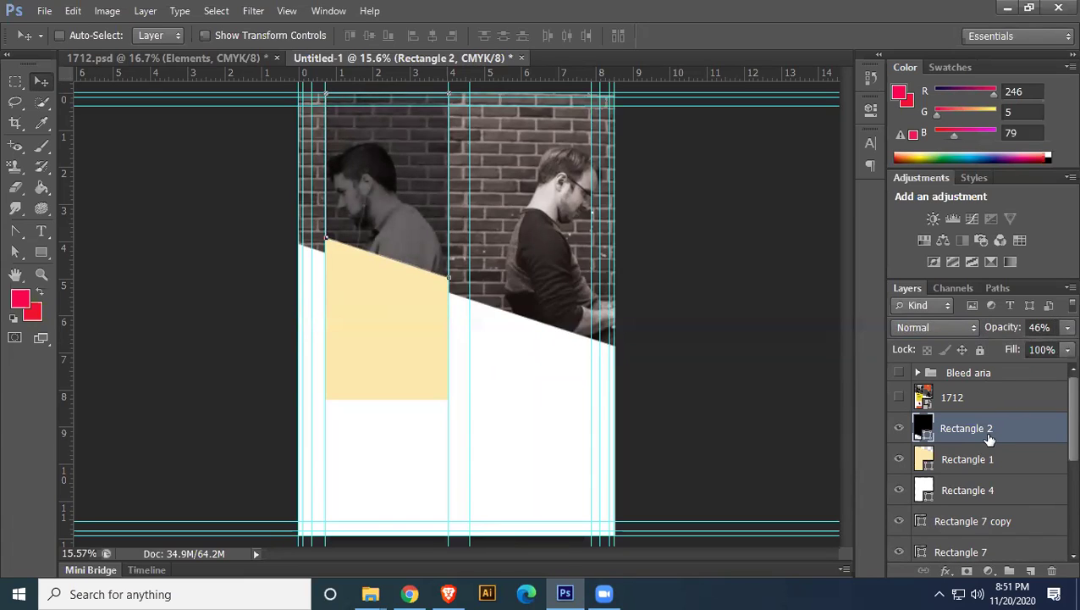
{"action": "left_click", "coordinate": [241, 59]}
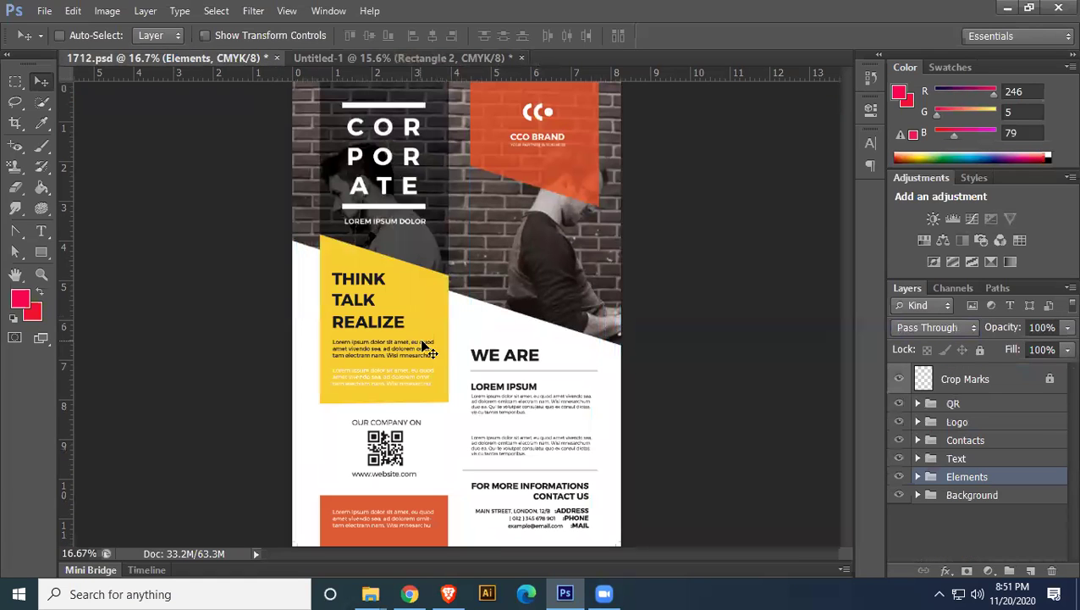
Recolour Rectangle 1 with the yellow #f7cf31 sampled from the 1712 reference layer in Untitled-1, then hide the reference
{"action": "left_click", "coordinate": [355, 54]}
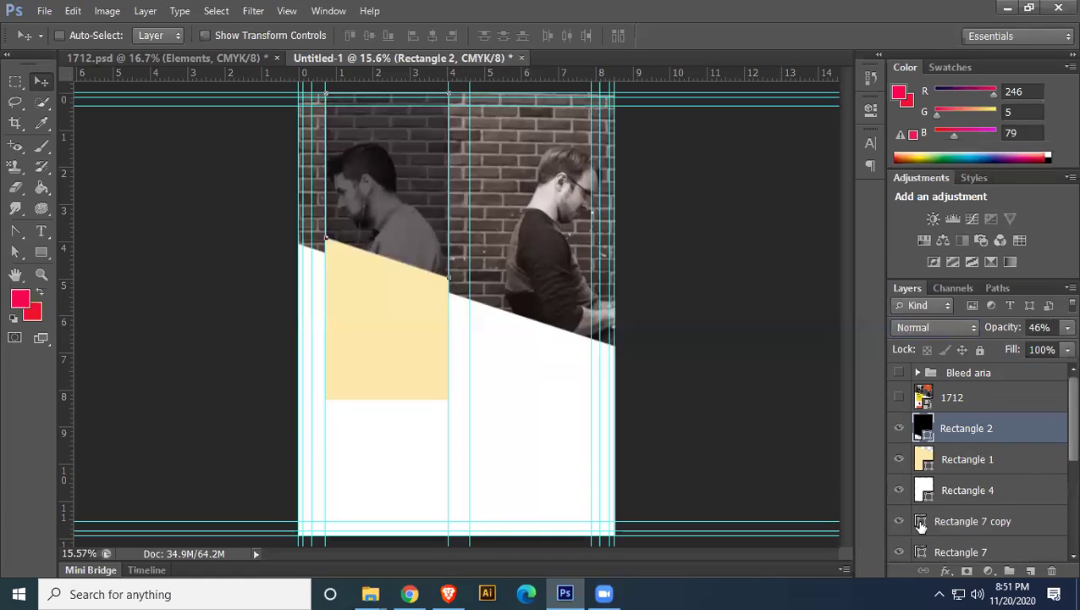
{"action": "left_click", "coordinate": [899, 397]}
{"action": "left_click", "coordinate": [958, 399]}
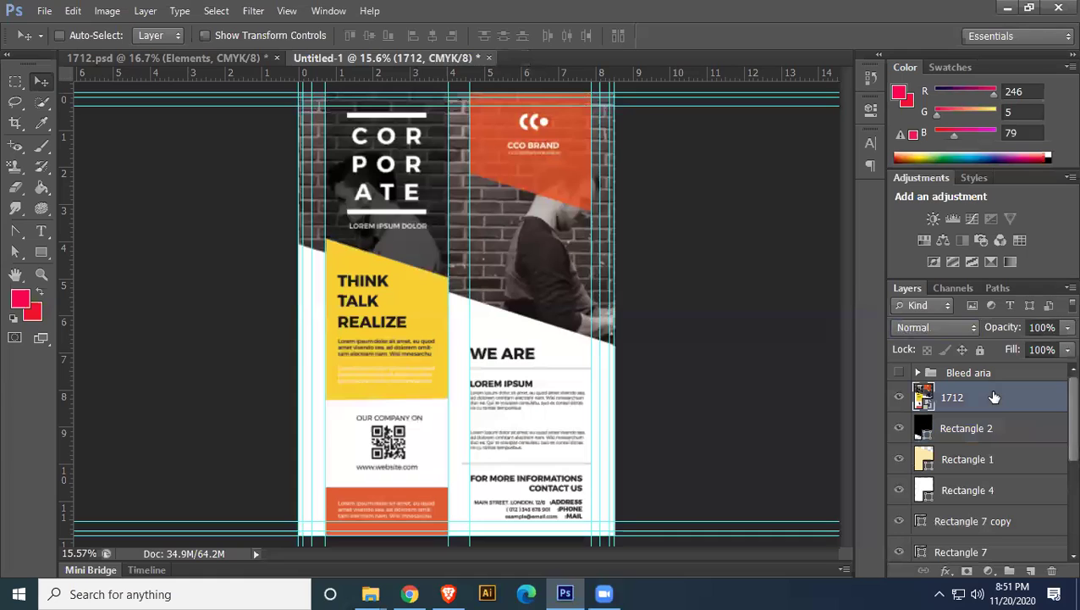
{"action": "scroll", "coordinate": [982, 491], "scroll_direction": "down", "scroll_amount": 1}
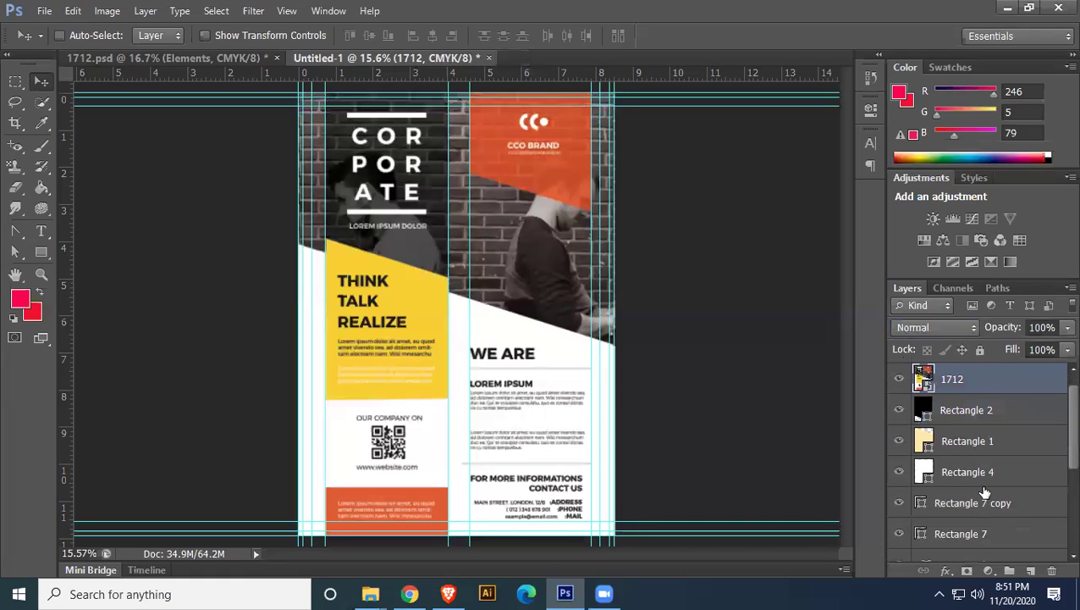
{"action": "left_click", "coordinate": [900, 445]}
{"action": "double_click", "coordinate": [924, 442]}
{"action": "left_click", "coordinate": [432, 279]}
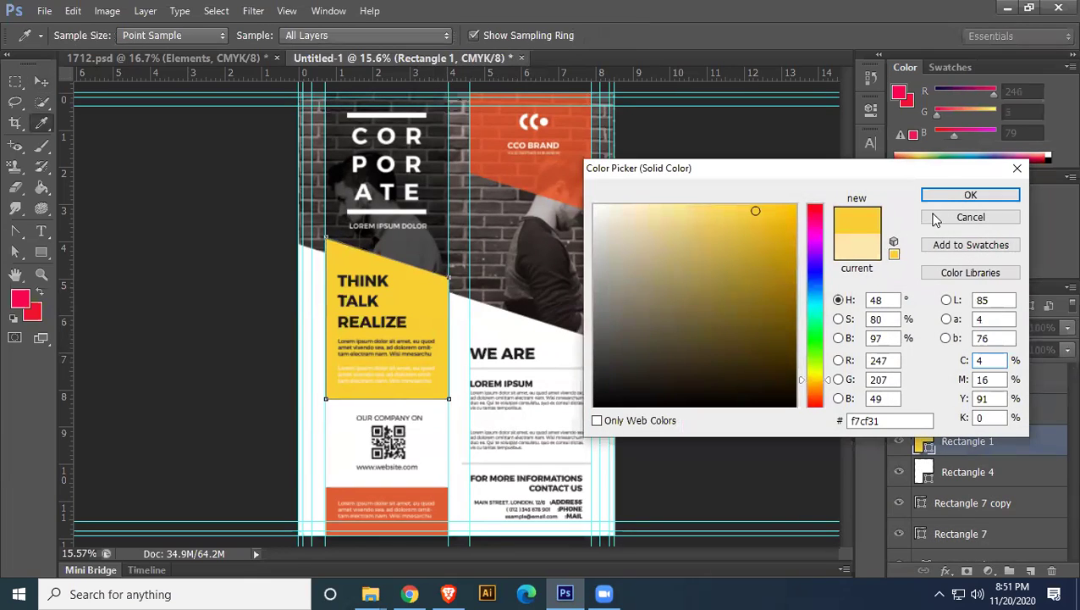
{"action": "left_click", "coordinate": [965, 195]}
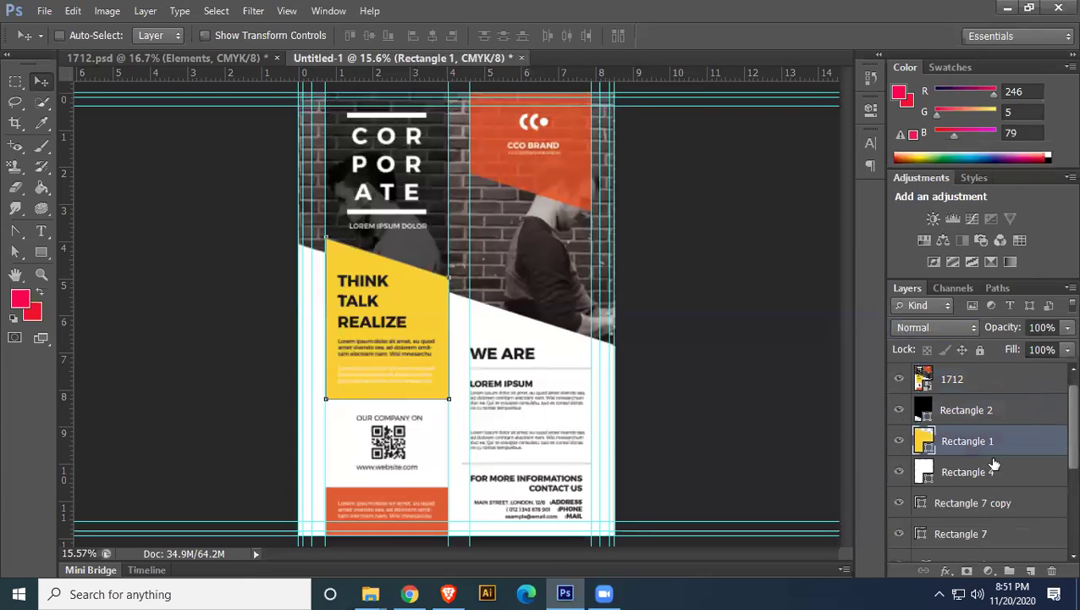
{"action": "left_click", "coordinate": [900, 382]}
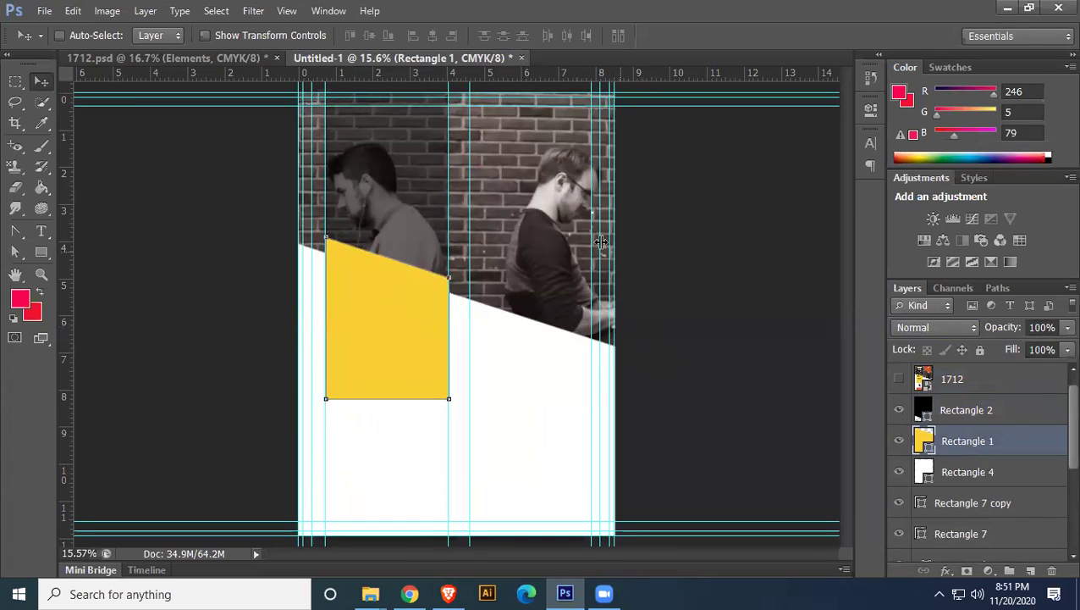
Check the 1712.psd flyer, then select Rectangle 7 copy, Rectangle 7 and Rectangle 6 in Untitled-1 to identify their shapes
{"action": "left_click", "coordinate": [225, 60]}
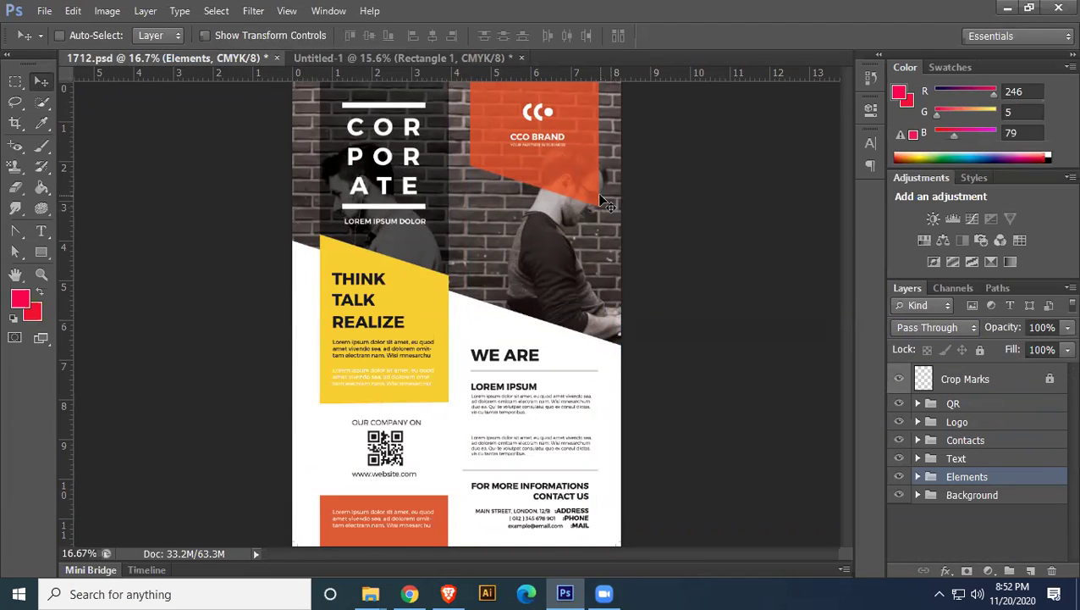
{"action": "left_click", "coordinate": [408, 67]}
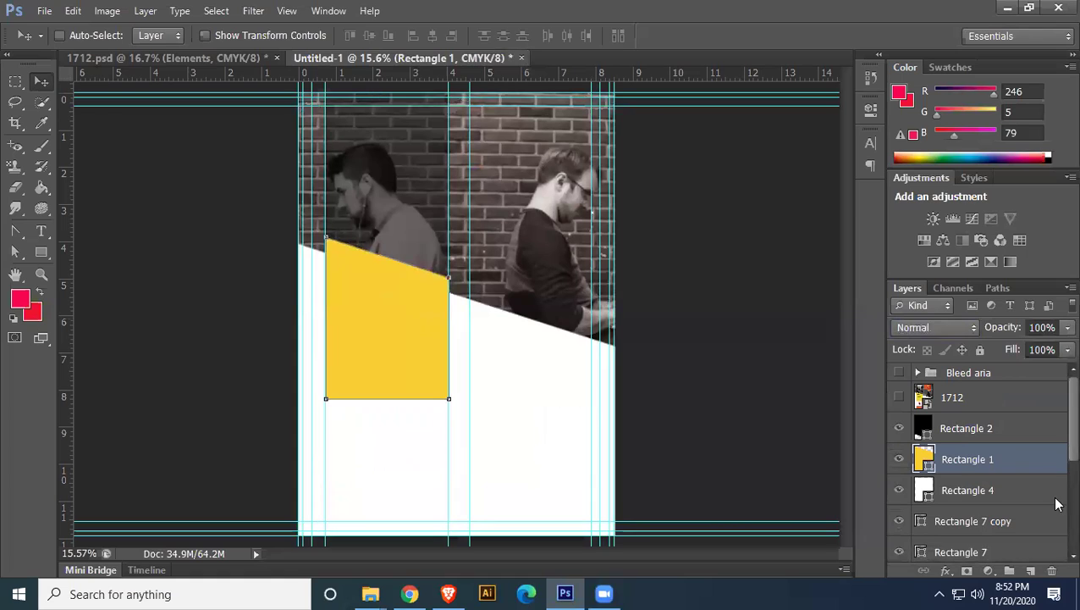
{"action": "scroll", "coordinate": [965, 506], "scroll_direction": "down", "scroll_amount": 1}
{"action": "left_click", "coordinate": [899, 487]}
{"action": "left_click", "coordinate": [955, 489]}
{"action": "left_click", "coordinate": [975, 517]}
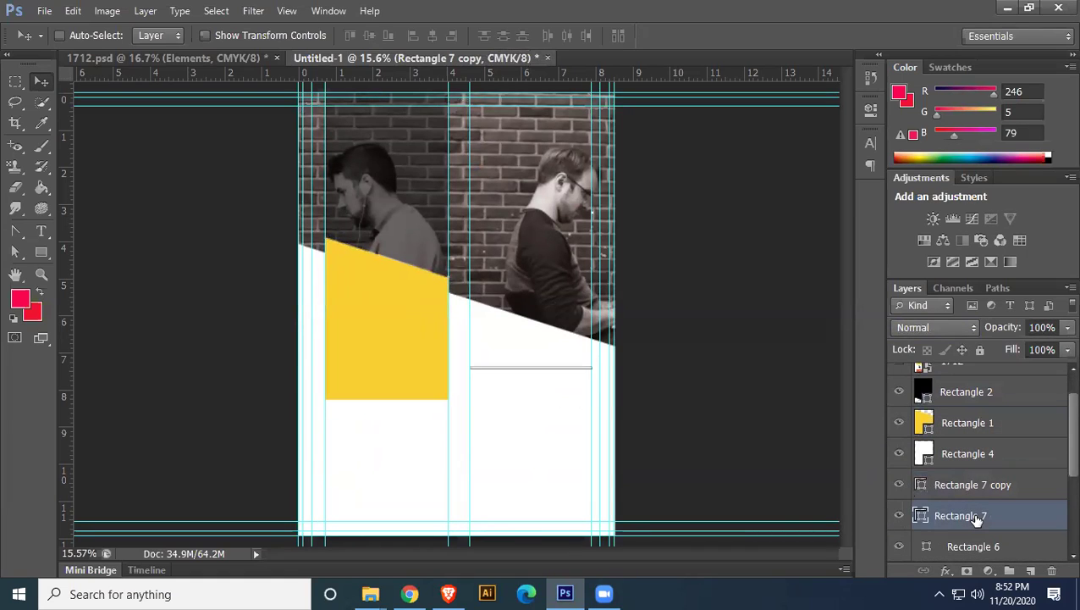
{"action": "scroll", "coordinate": [975, 513], "scroll_direction": "down", "scroll_amount": 1}
{"action": "left_click", "coordinate": [973, 509]}
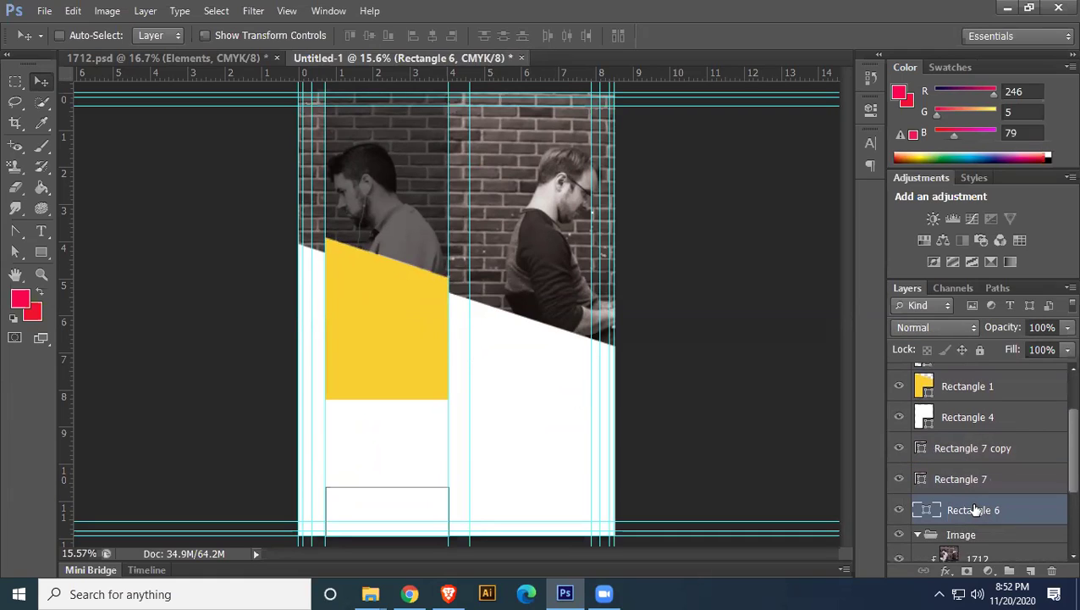
{"action": "scroll", "coordinate": [972, 510], "scroll_direction": "down", "scroll_amount": 1}
{"action": "scroll", "coordinate": [975, 510], "scroll_direction": "up", "scroll_amount": 3}
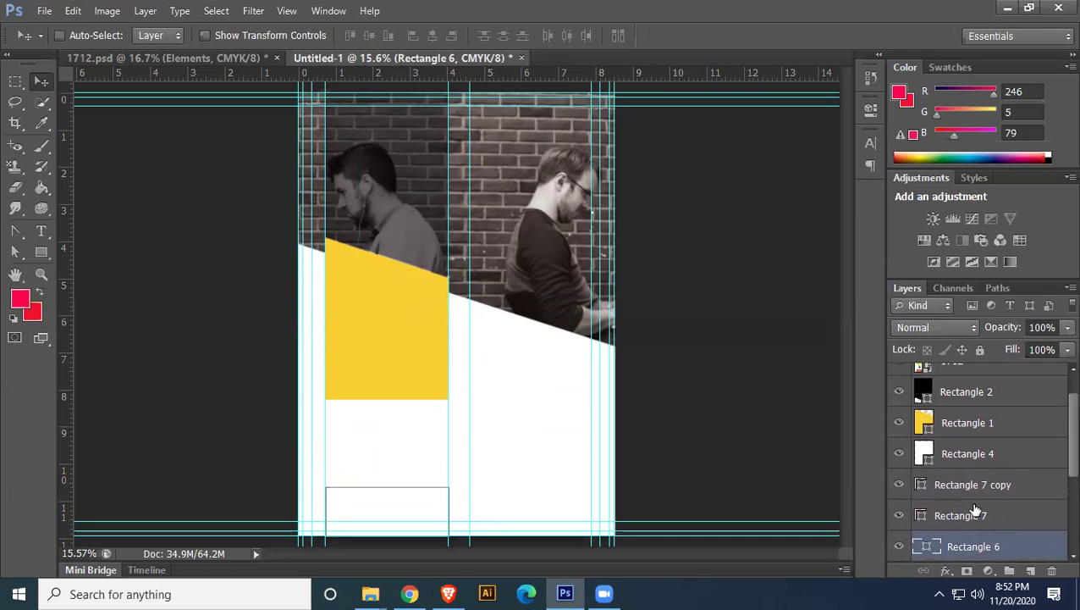
Recolour the white Rectangle 4 with the red #e60909 to locate it in the layout
{"action": "left_click", "coordinate": [955, 455]}
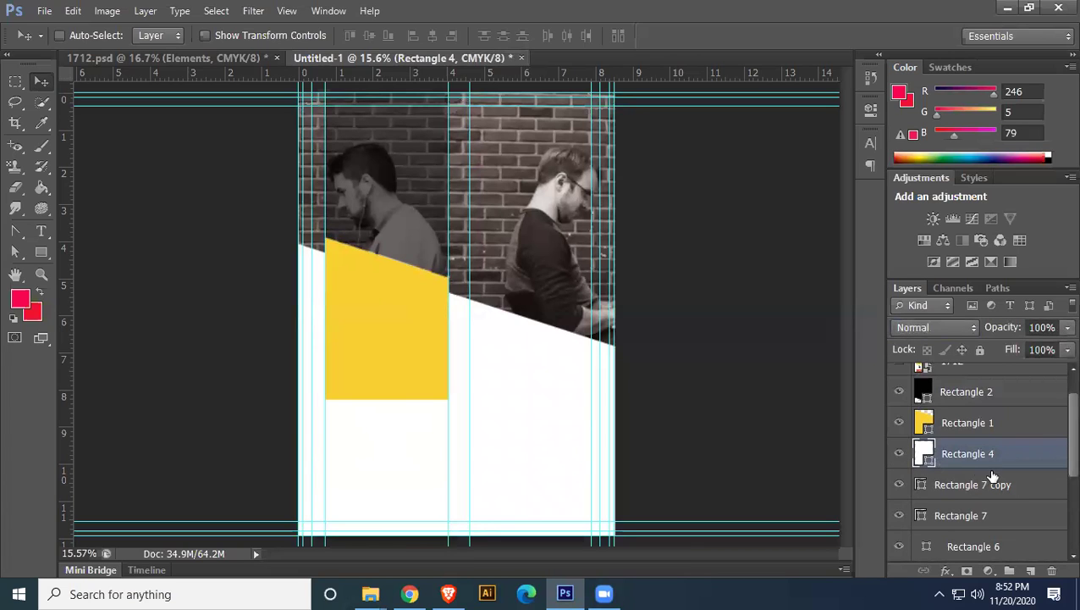
{"action": "scroll", "coordinate": [986, 475], "scroll_direction": "up", "scroll_amount": 1}
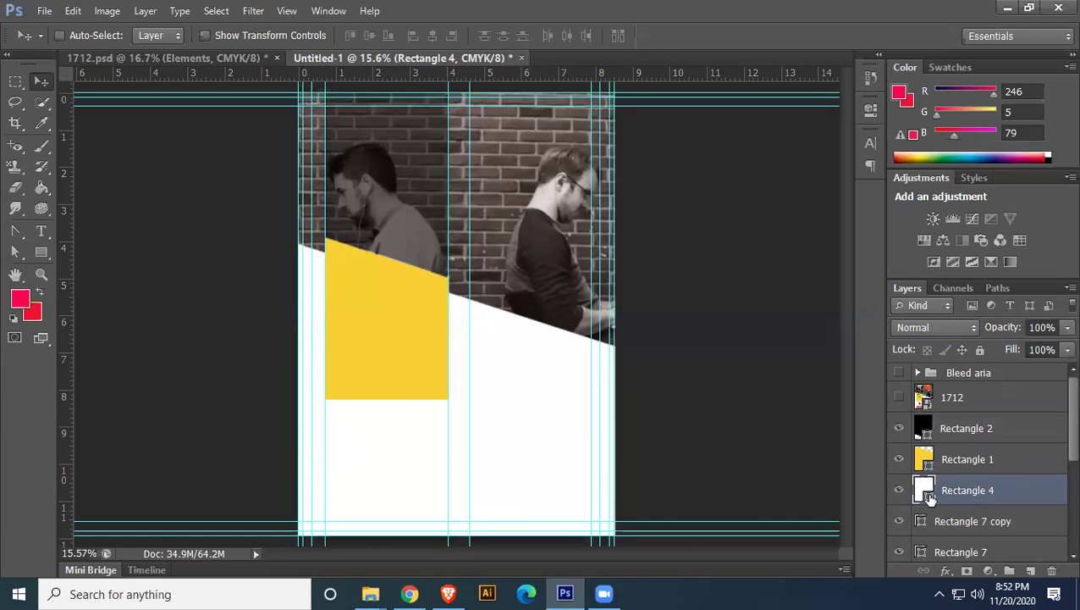
{"action": "double_click", "coordinate": [924, 490]}
{"action": "left_click", "coordinate": [788, 224]}
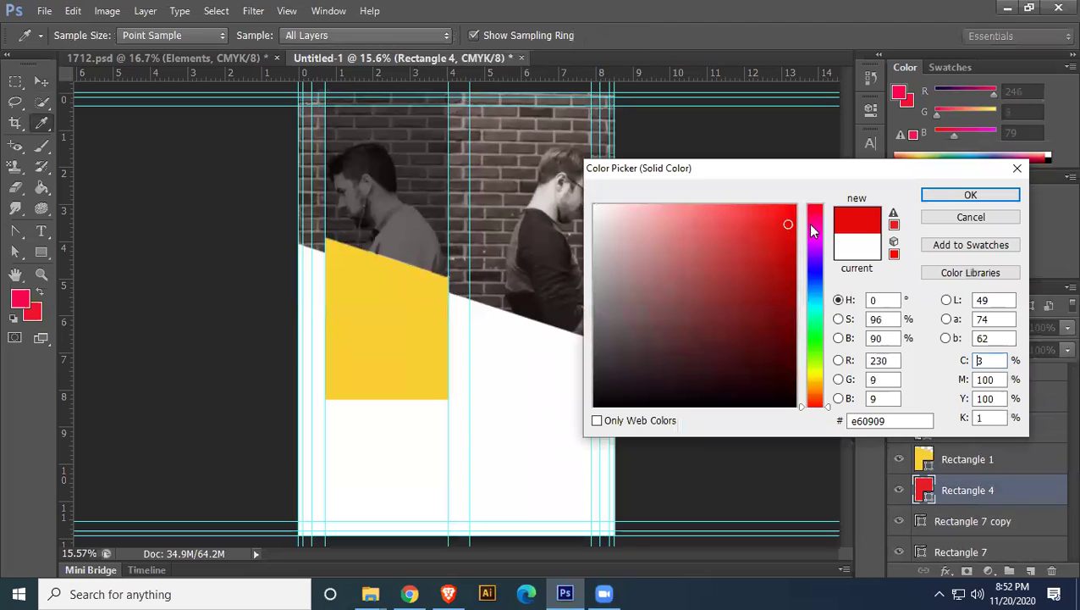
{"action": "left_click", "coordinate": [940, 193]}
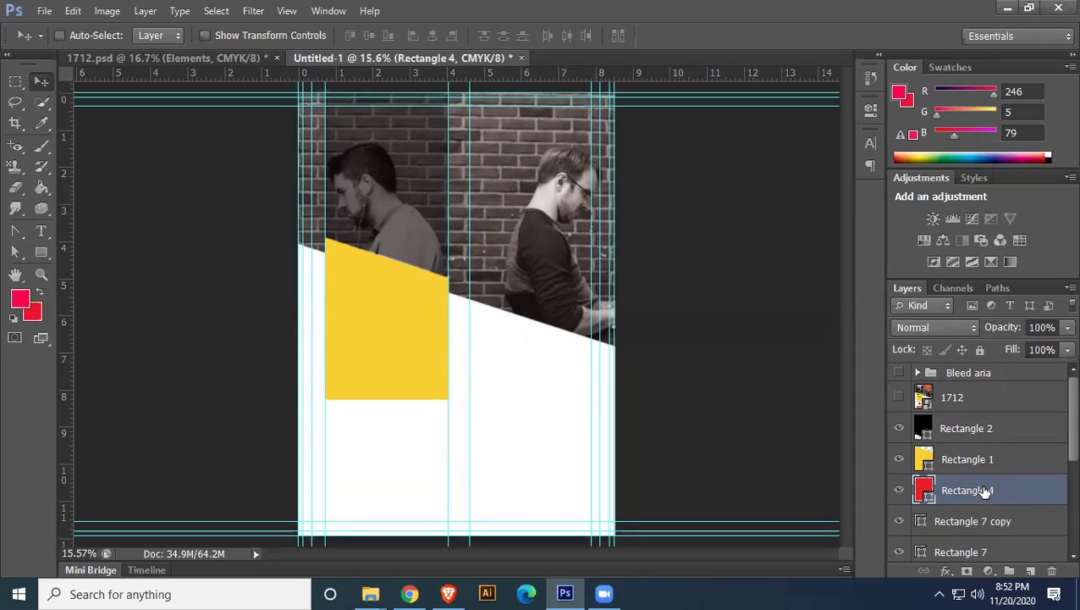
Toggle the visibility of Rectangle 4, Rectangle 1 and Rectangle 2 to compare what each contributes to the layout
{"action": "left_click", "coordinate": [902, 494]}
{"action": "left_click", "coordinate": [899, 459]}
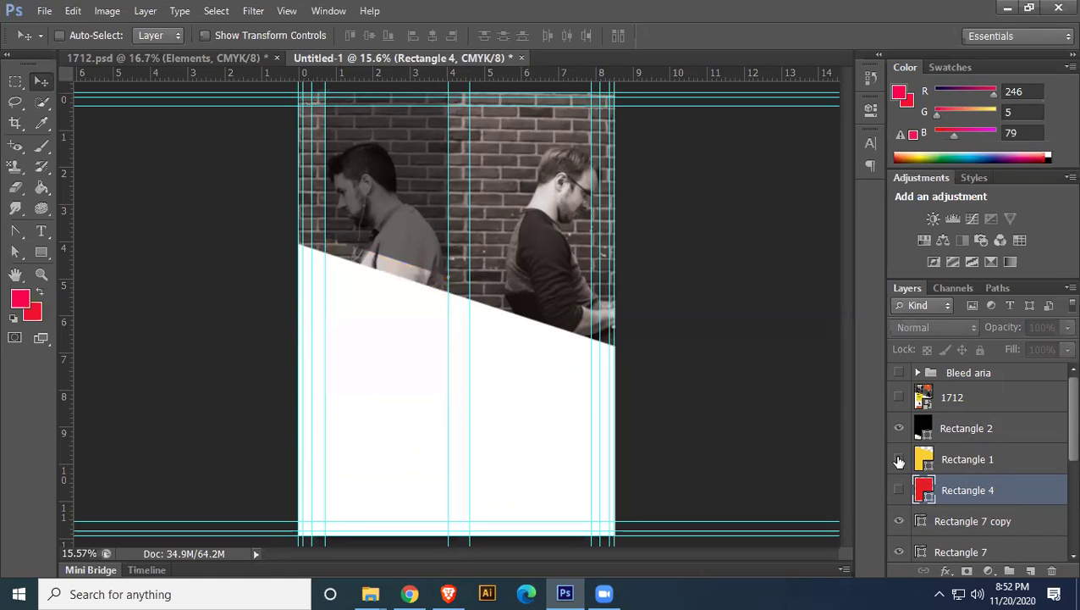
{"action": "left_click", "coordinate": [899, 460]}
{"action": "left_click", "coordinate": [899, 429]}
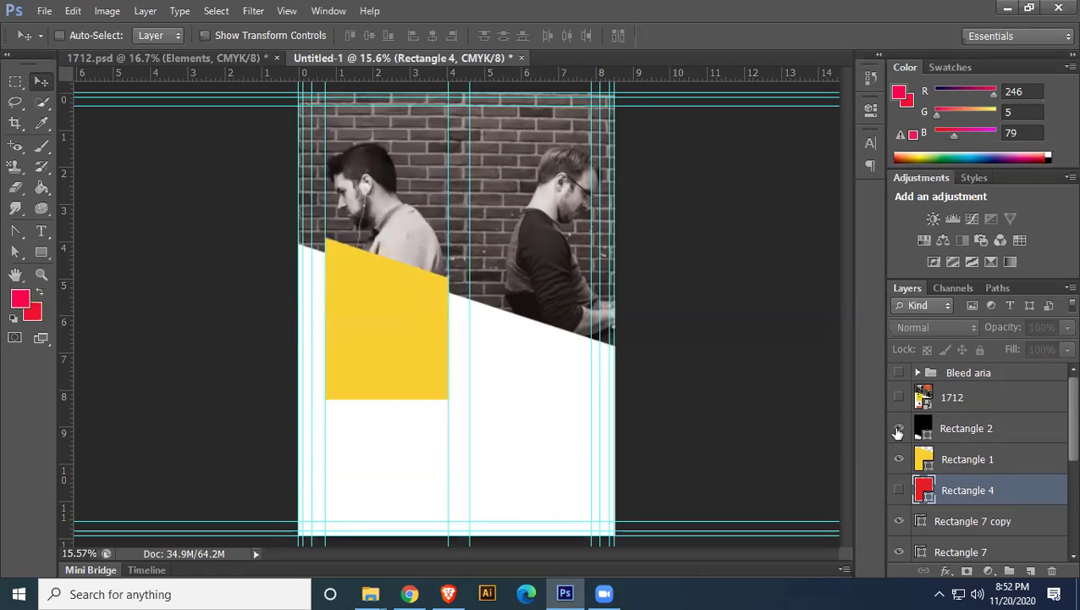
{"action": "left_click", "coordinate": [898, 429]}
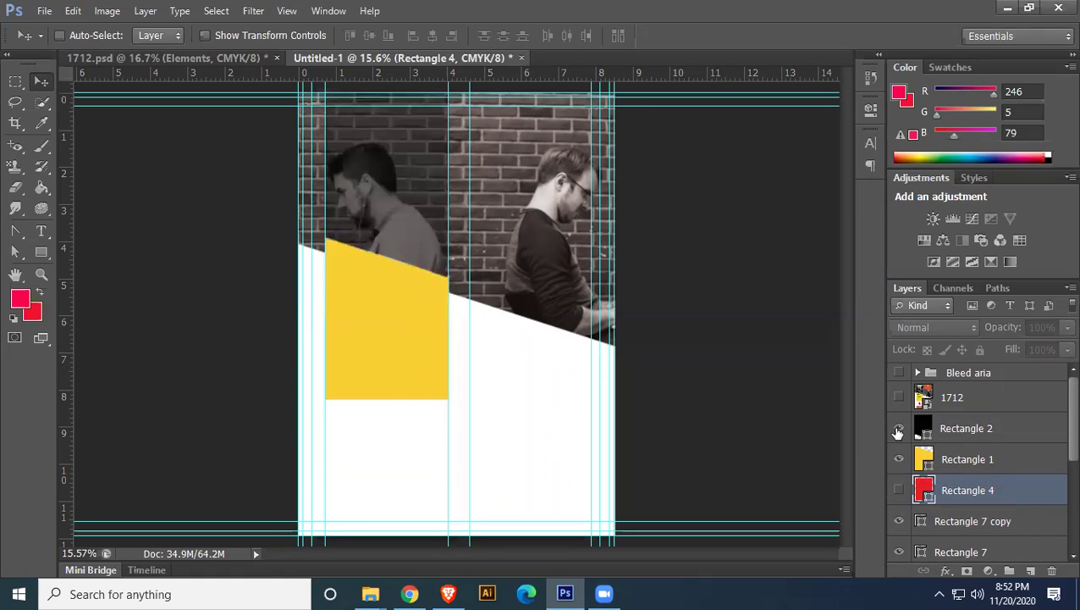
{"action": "left_click", "coordinate": [899, 491]}
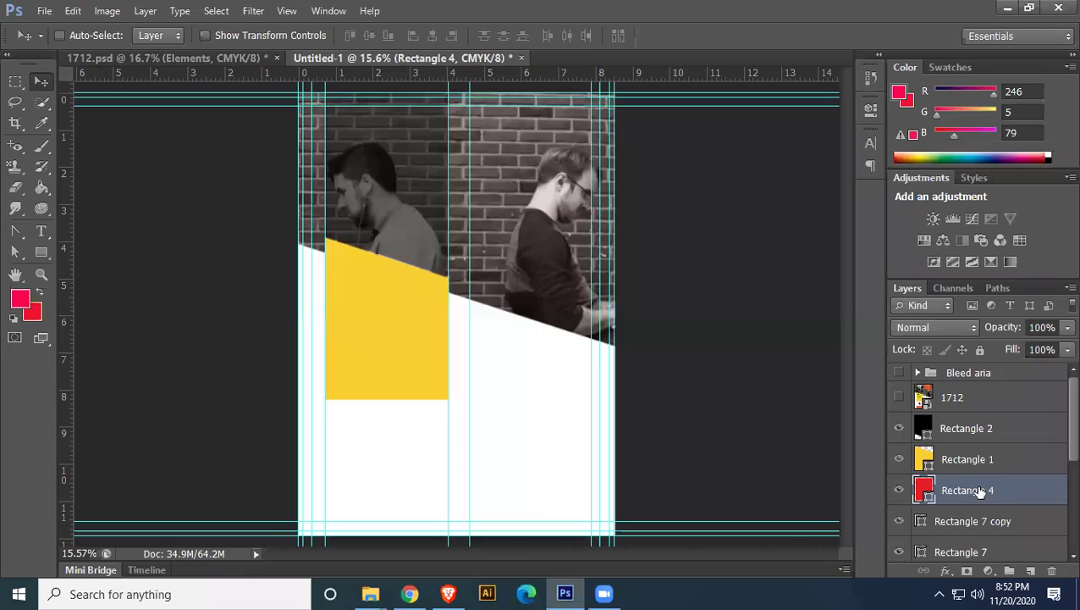
Check the transform bounds of Rectangle 4 and delete that layer
{"action": "key", "text": "ctrl+t"}
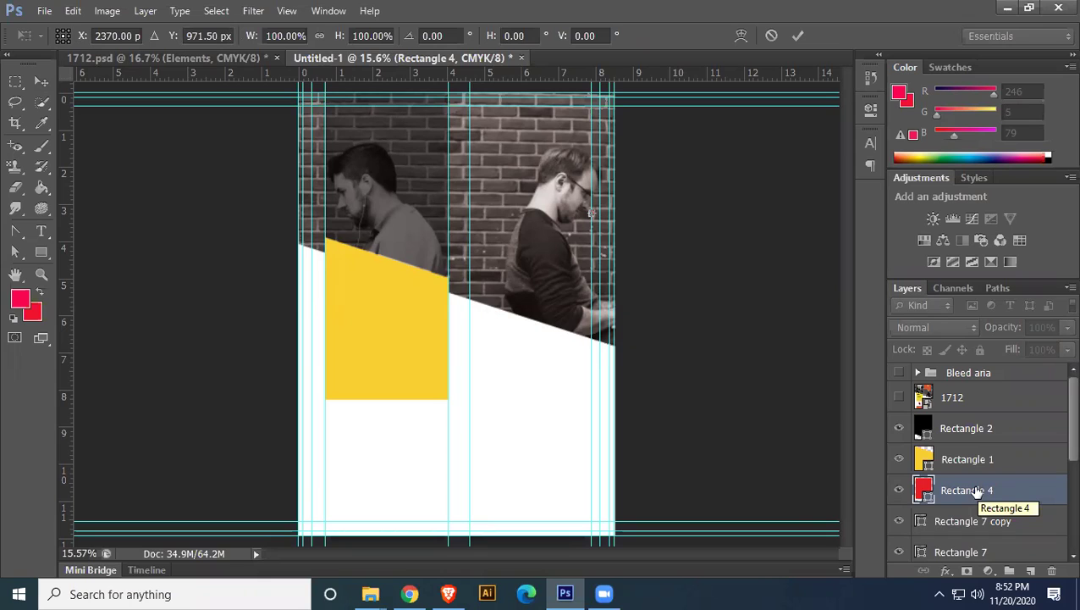
{"action": "key", "text": "Return"}
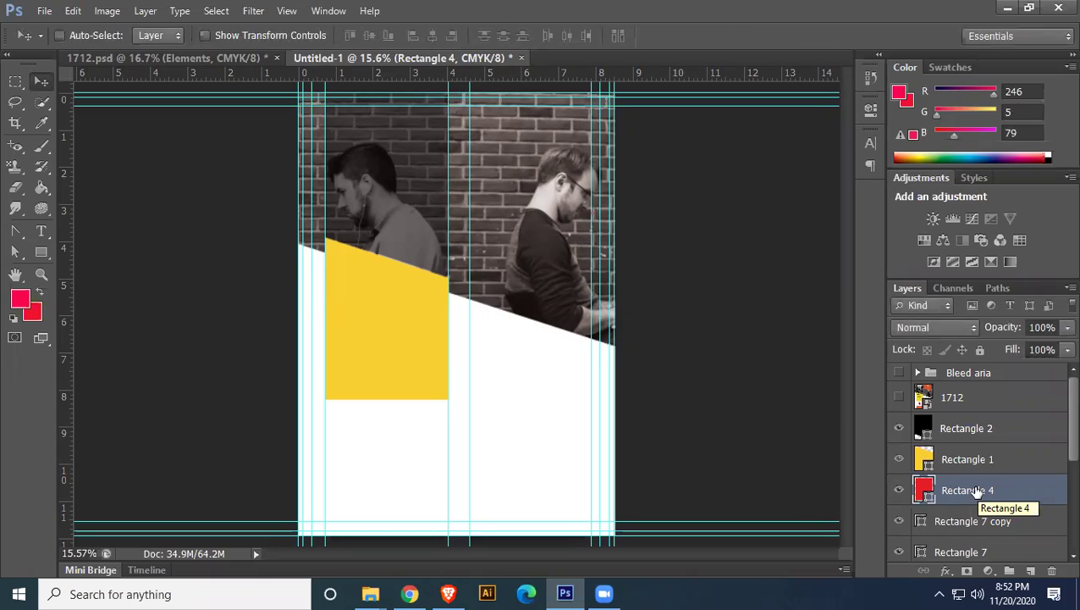
{"action": "key", "text": "Delete"}
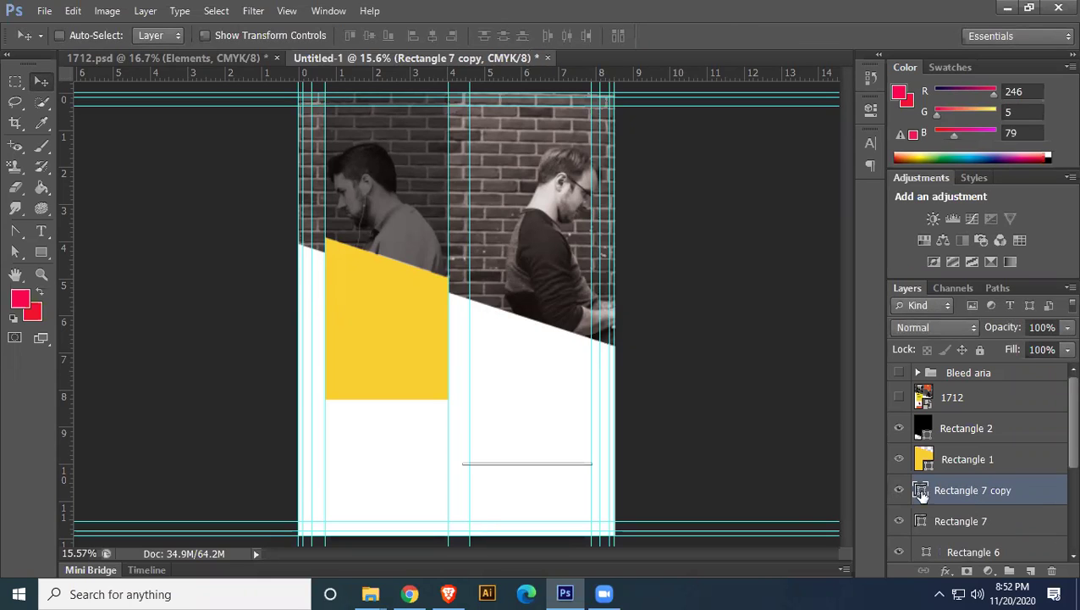
Select Rectangle 7, Rectangle 6 and Rectangle 1 in turn to identify which shape each layer holds
{"action": "left_click", "coordinate": [958, 523]}
{"action": "scroll", "coordinate": [973, 500], "scroll_direction": "down", "scroll_amount": 1}
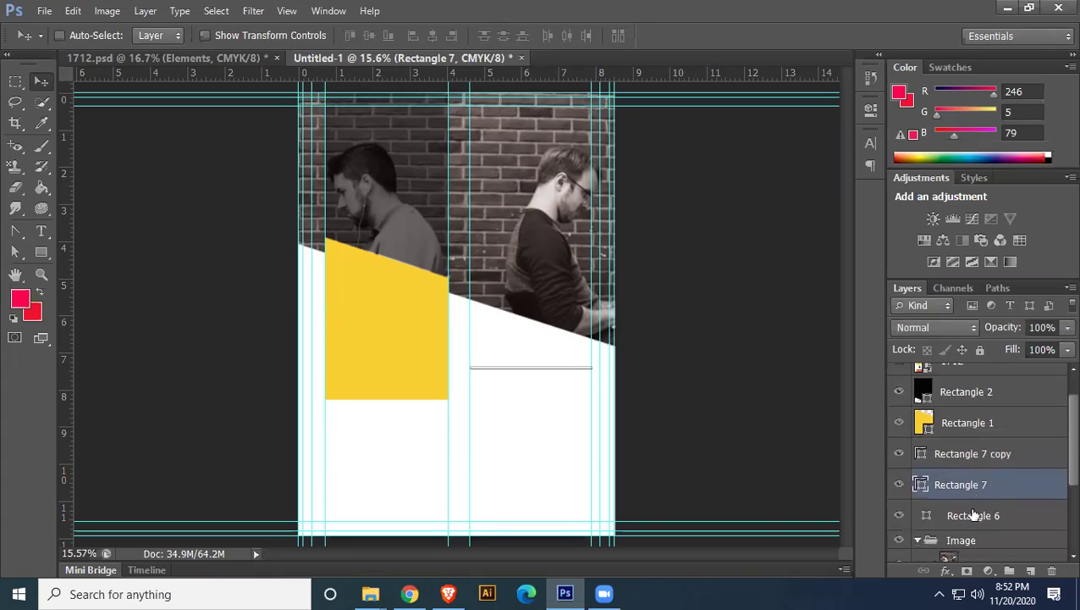
{"action": "left_click", "coordinate": [974, 514]}
{"action": "scroll", "coordinate": [974, 515], "scroll_direction": "up", "scroll_amount": 1}
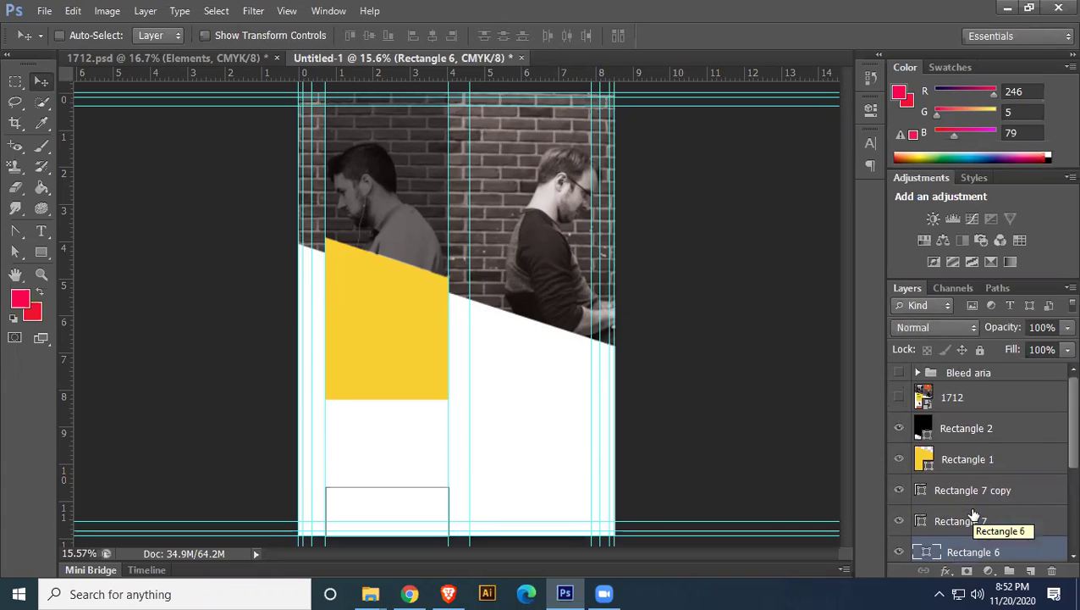
{"action": "left_click", "coordinate": [946, 464]}
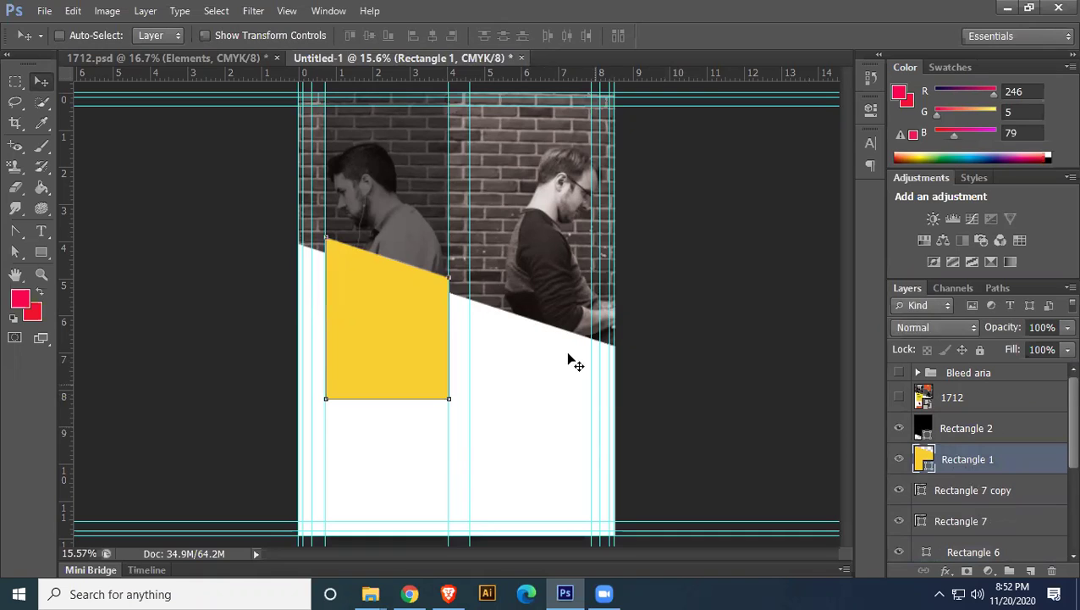
Show the 1712 reference and draw a rectangle about 982 by 970 px over its orange brand block
{"action": "left_click", "coordinate": [899, 397]}
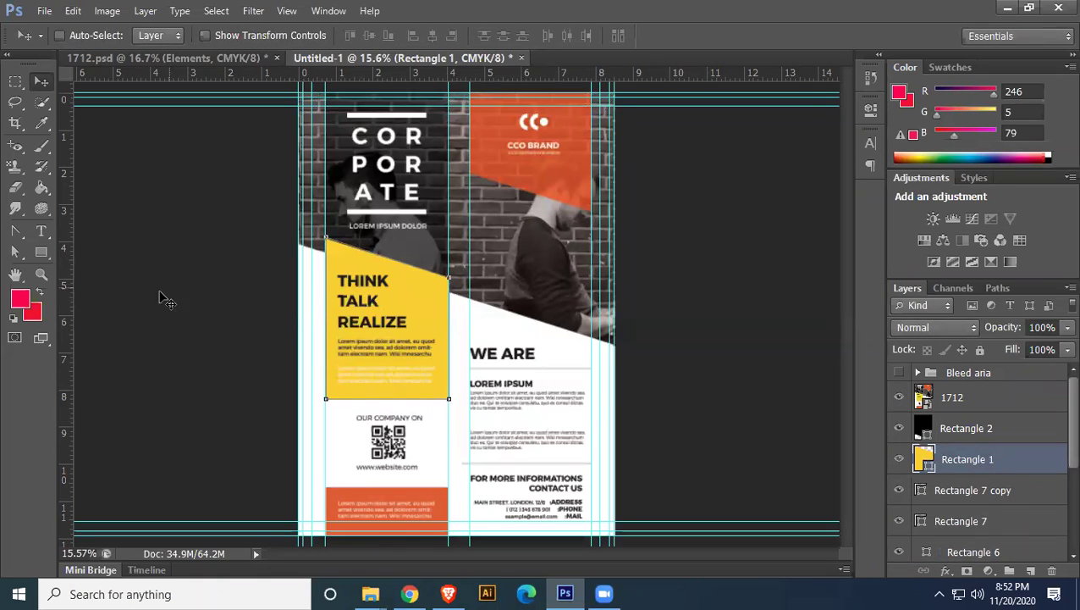
{"action": "left_click", "coordinate": [42, 252]}
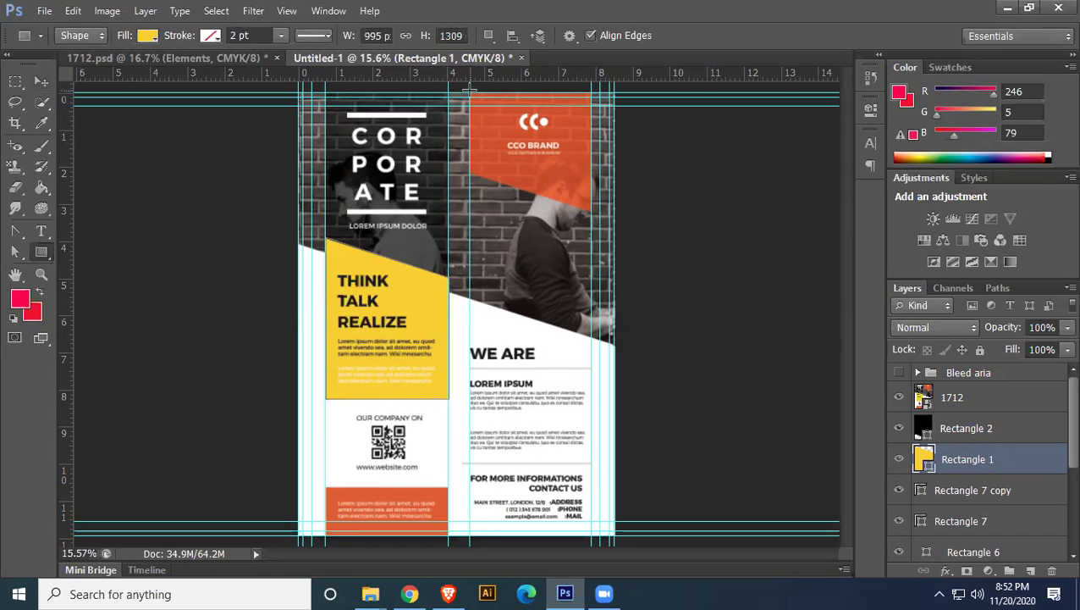
{"action": "left_click_drag", "start_coordinate": [468, 87], "coordinate": [592, 212]}
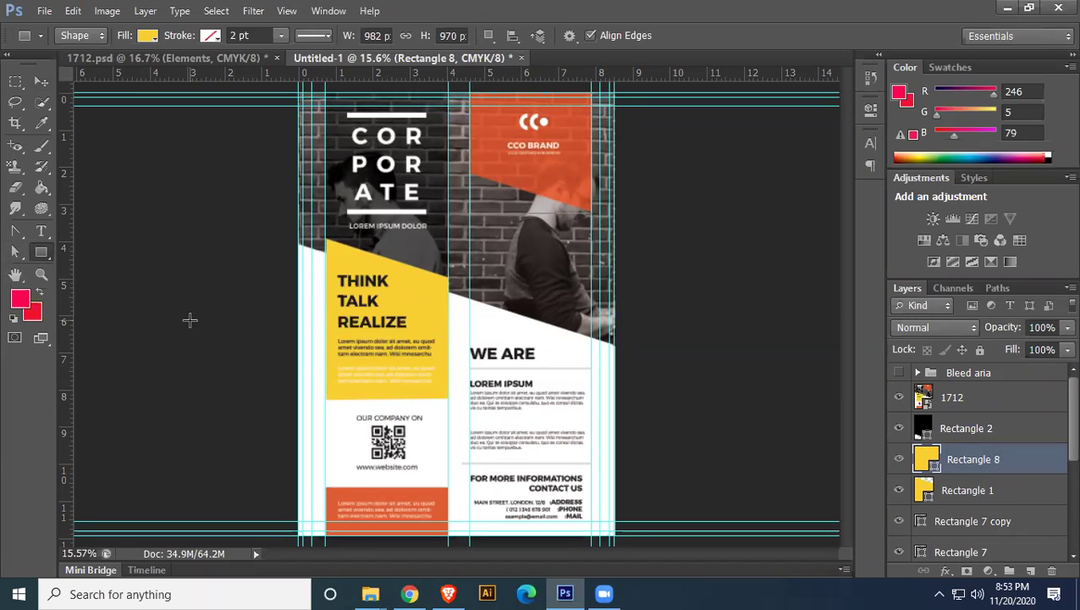
Raise the lower-left anchor point of Rectangle 8 to match the slanted edge of the brand block, checking it against the reference
{"action": "left_click", "coordinate": [16, 251]}
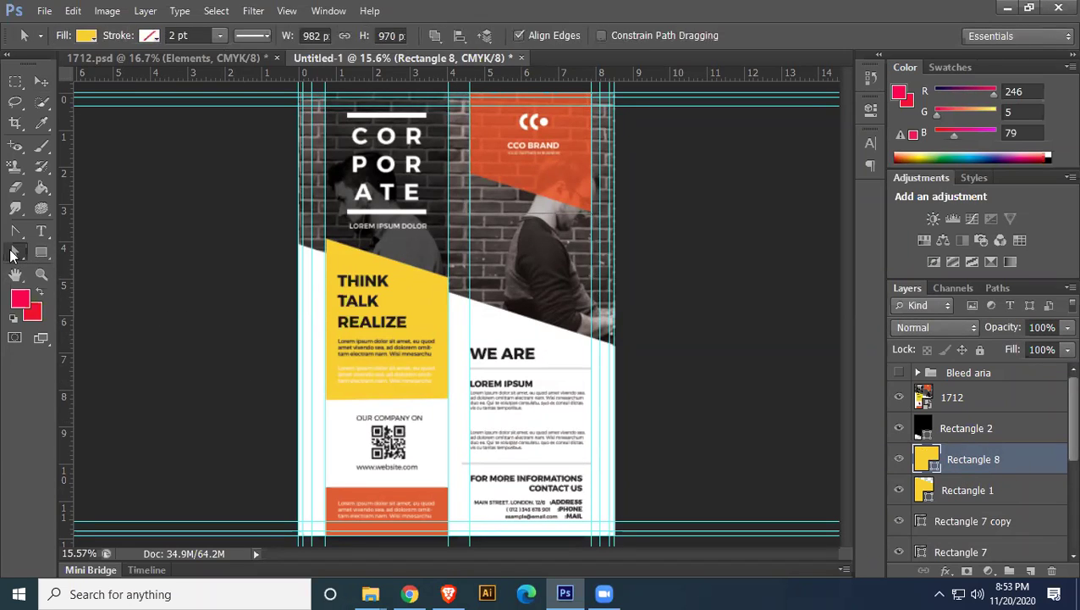
{"action": "left_click", "coordinate": [472, 221]}
{"action": "left_click_drag", "start_coordinate": [471, 218], "coordinate": [472, 180]}
{"action": "left_click", "coordinate": [758, 338]}
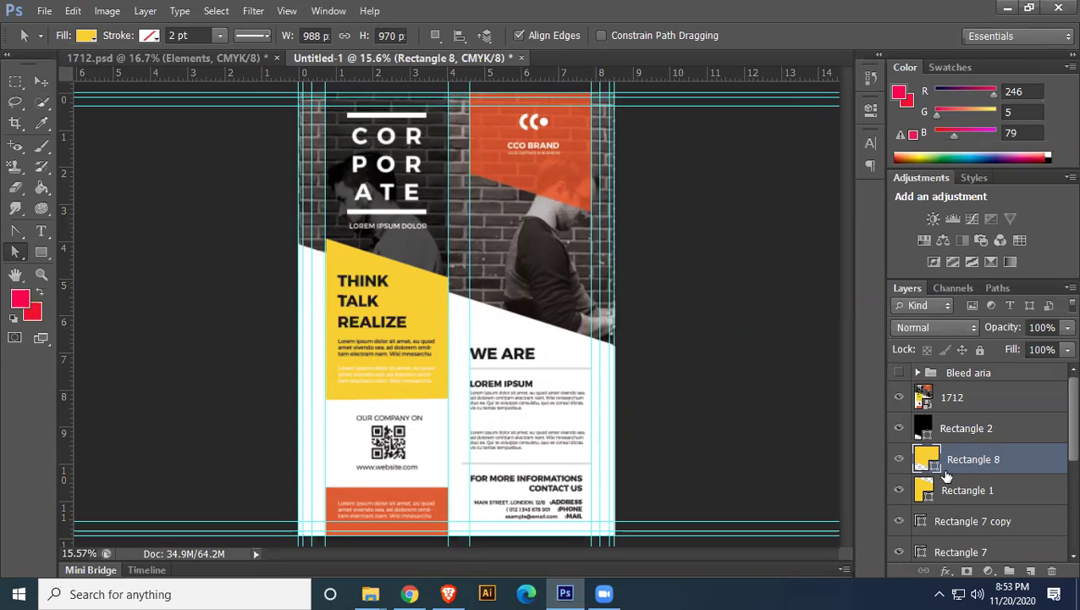
{"action": "left_click", "coordinate": [899, 397]}
{"action": "left_click", "coordinate": [899, 397]}
Change the fill colour of Rectangle 8 from yellow to a bright orange-red
{"action": "left_click", "coordinate": [978, 493]}
{"action": "double_click", "coordinate": [926, 458]}
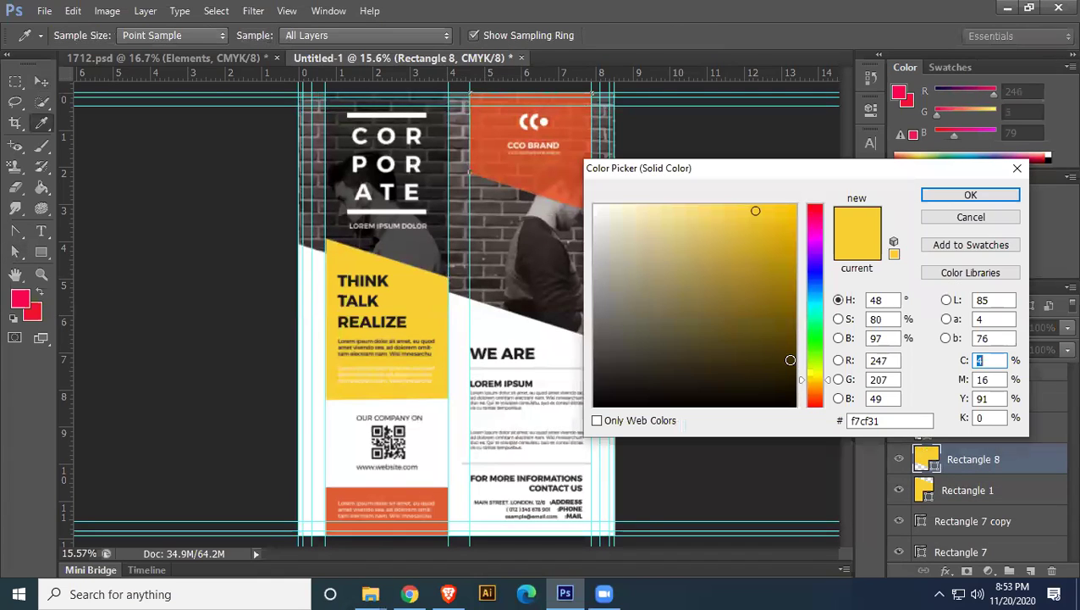
{"action": "left_click", "coordinate": [820, 401]}
{"action": "left_click", "coordinate": [773, 220]}
{"action": "left_click_drag", "start_coordinate": [773, 220], "coordinate": [795, 206]}
{"action": "left_click", "coordinate": [968, 195]}
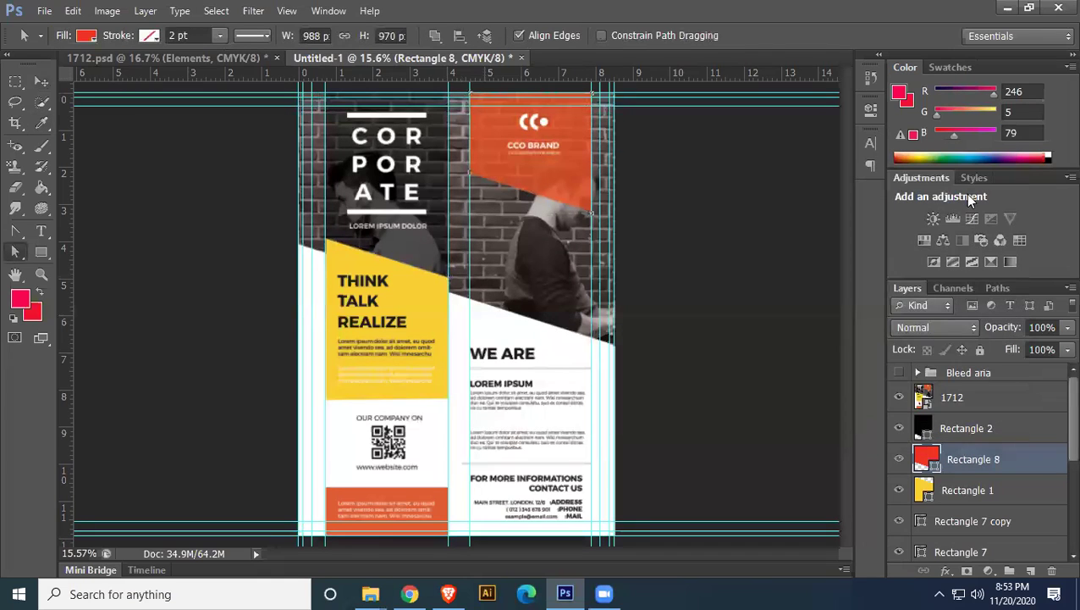
Lower the opacity of Rectangle 8 to 69% with the reference hidden, then compare it with the 1712 layer
{"action": "left_click", "coordinate": [899, 397]}
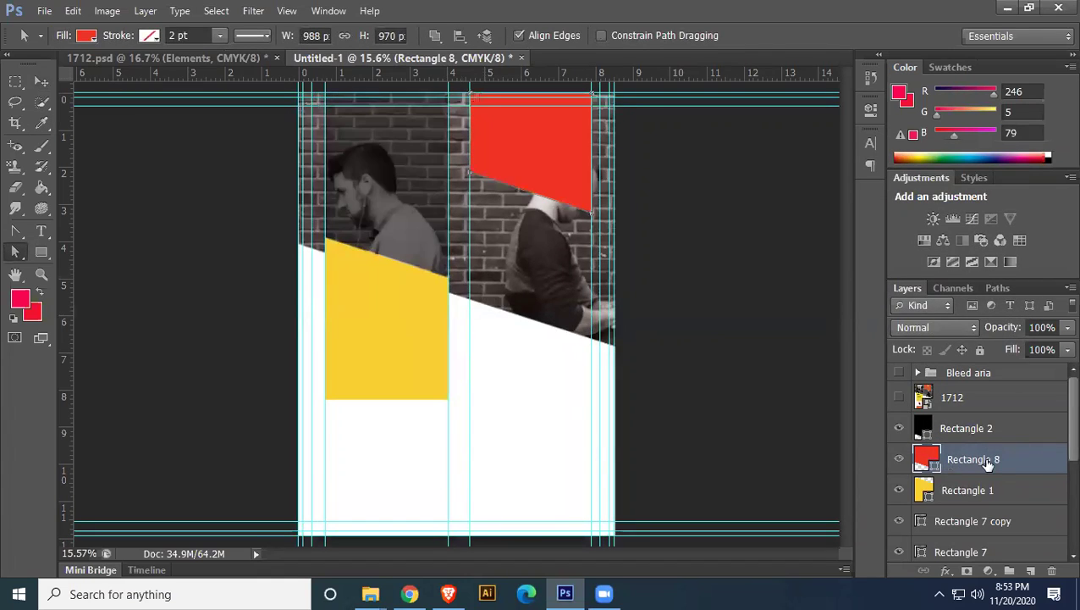
{"action": "left_click", "coordinate": [1056, 337]}
{"action": "left_click_drag", "start_coordinate": [1044, 349], "coordinate": [1042, 349]}
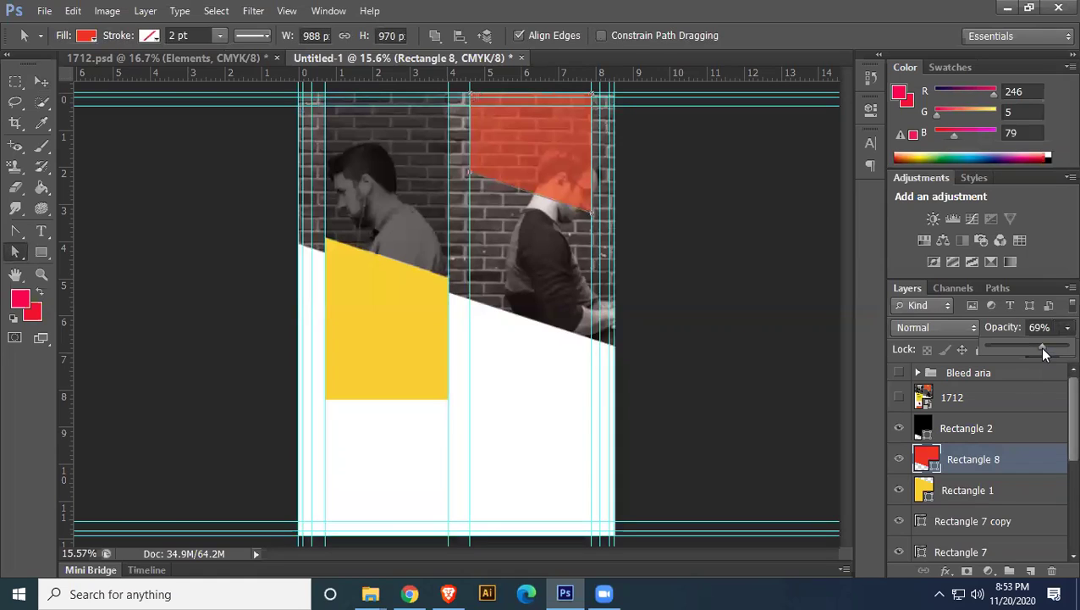
{"action": "left_click", "coordinate": [896, 398]}
{"action": "left_click", "coordinate": [897, 398]}
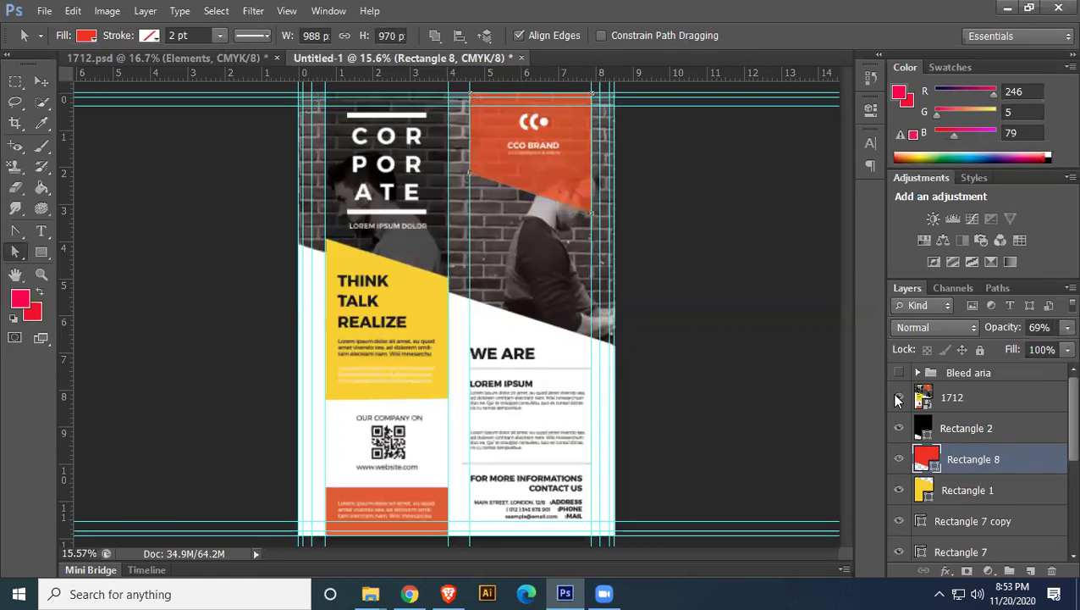
Compare the shapes with the 1712 reference, then fill Rectangle 6 with orange de5b35 sampled from the reference's lower orange block
{"action": "left_click", "coordinate": [898, 398]}
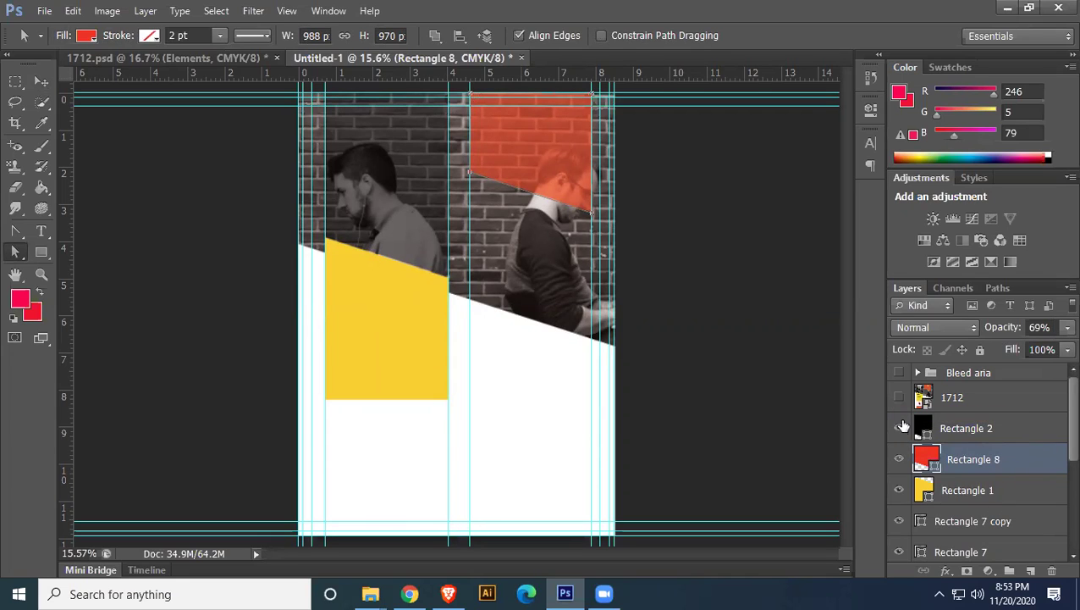
{"action": "left_click", "coordinate": [900, 398]}
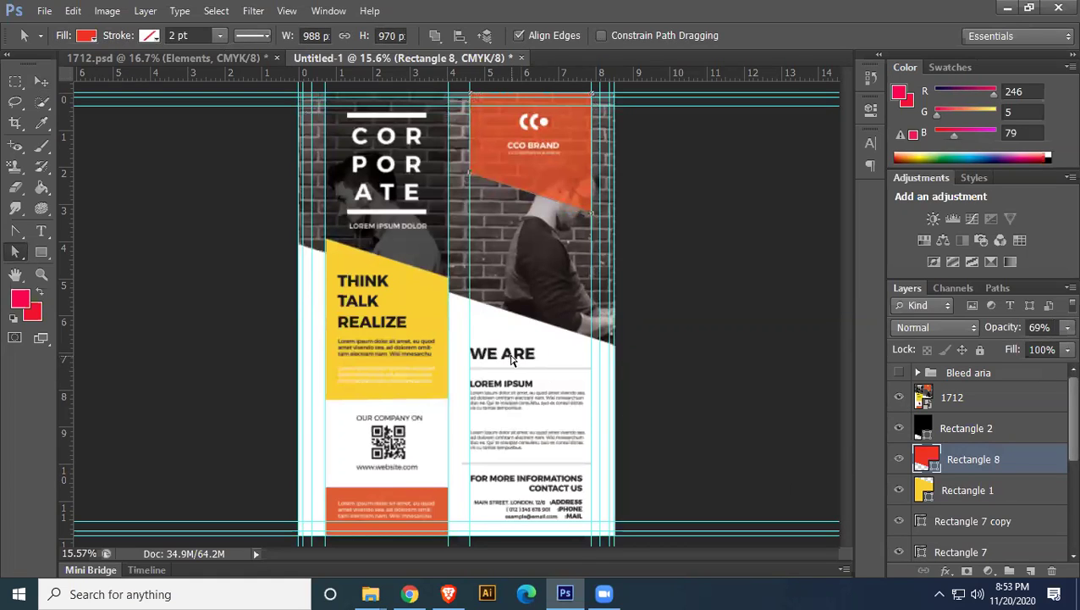
{"action": "scroll", "coordinate": [948, 487], "scroll_direction": "down", "scroll_amount": 2}
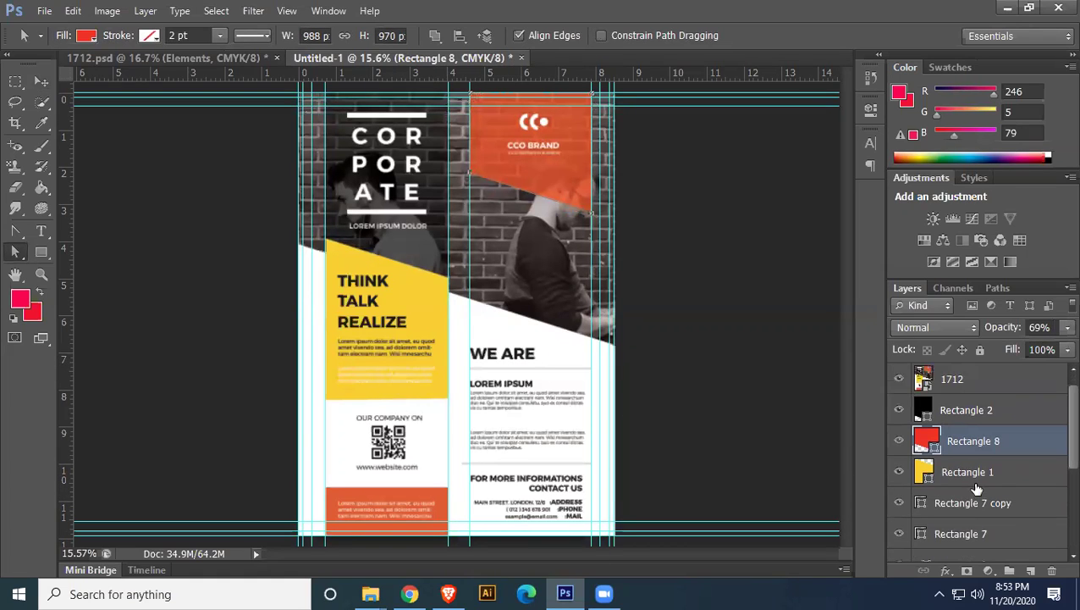
{"action": "left_click", "coordinate": [953, 486]}
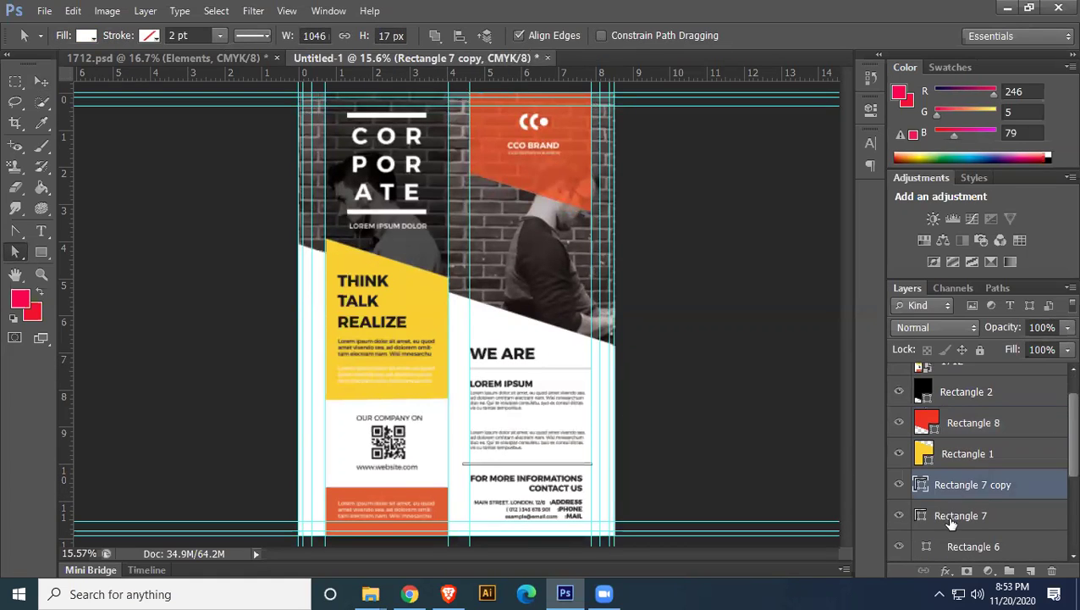
{"action": "left_click", "coordinate": [949, 517]}
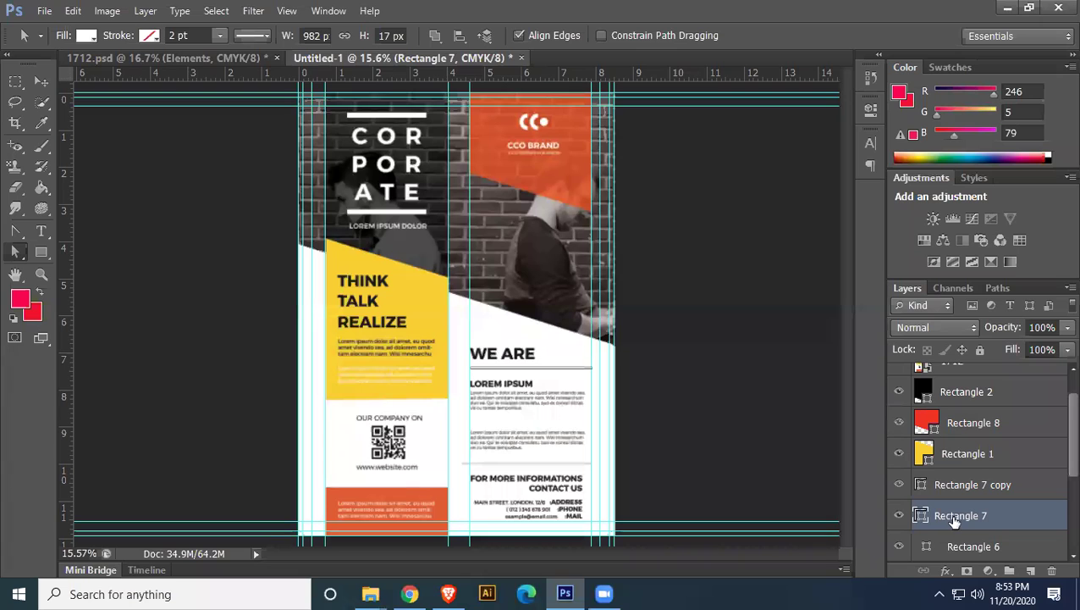
{"action": "scroll", "coordinate": [954, 520], "scroll_direction": "down", "scroll_amount": 1}
{"action": "left_click", "coordinate": [961, 508]}
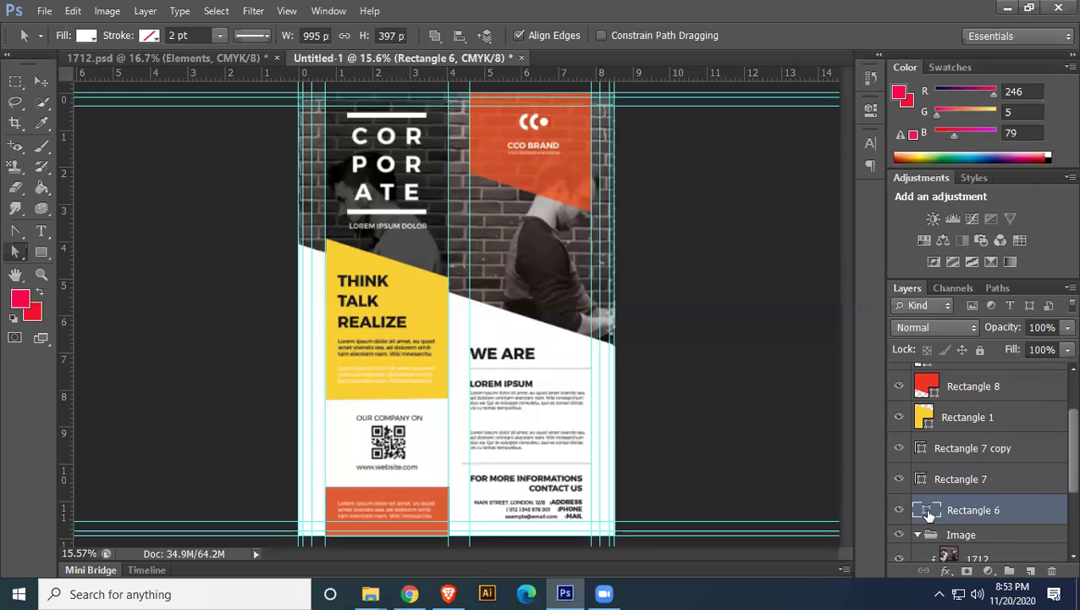
{"action": "double_click", "coordinate": [928, 514]}
{"action": "left_click", "coordinate": [410, 487]}
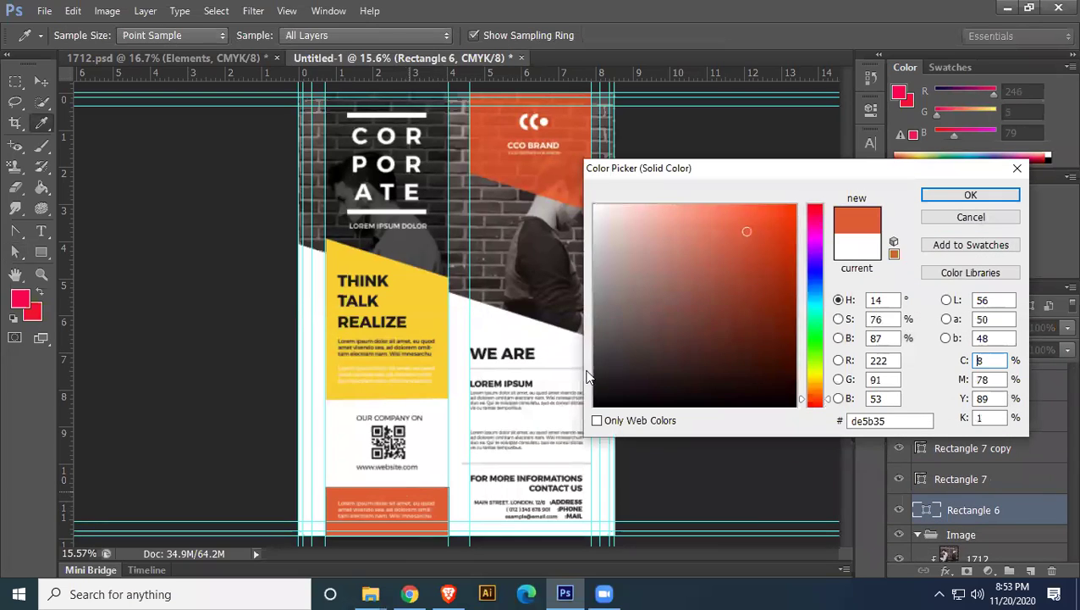
{"action": "left_click", "coordinate": [938, 194]}
{"action": "scroll", "coordinate": [965, 457], "scroll_direction": "up", "scroll_amount": 2}
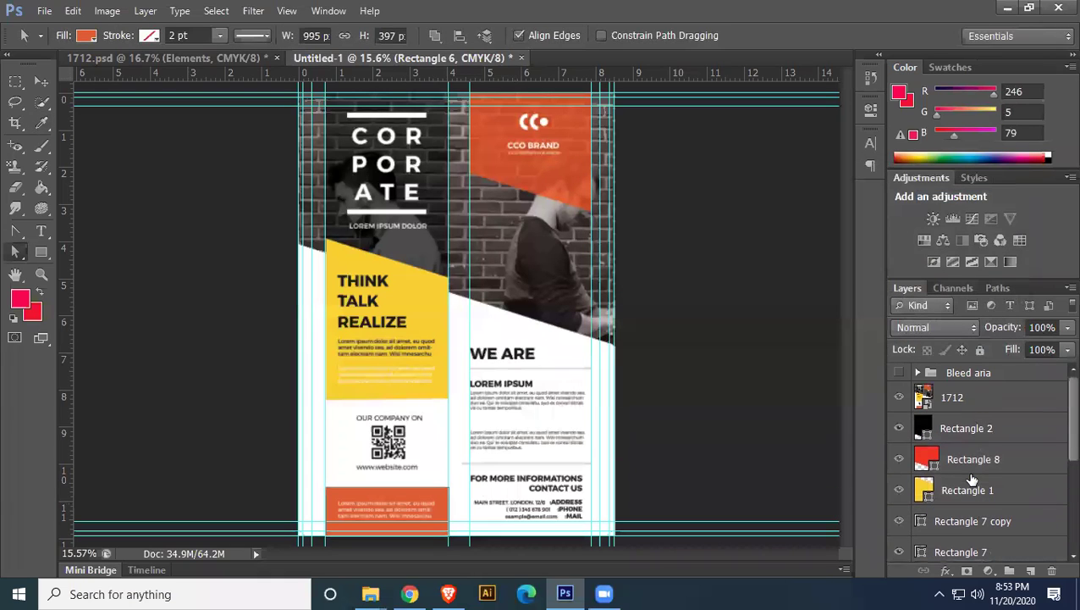
Show the Bleed aria group, hide the 1712 reference and inspect the shape edges up close
{"action": "left_click", "coordinate": [899, 373]}
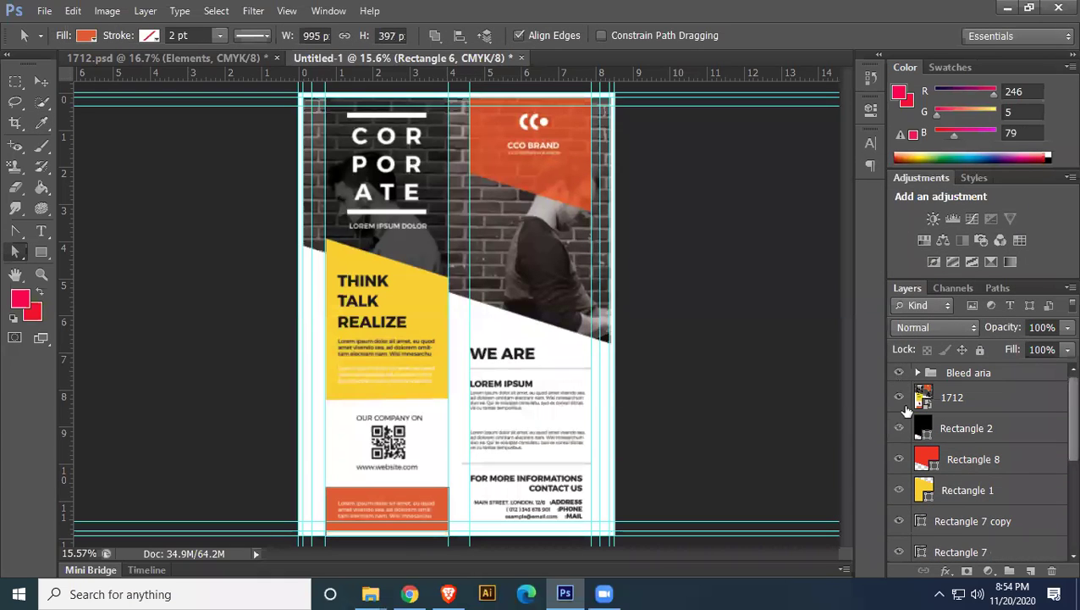
{"action": "left_click", "coordinate": [899, 397]}
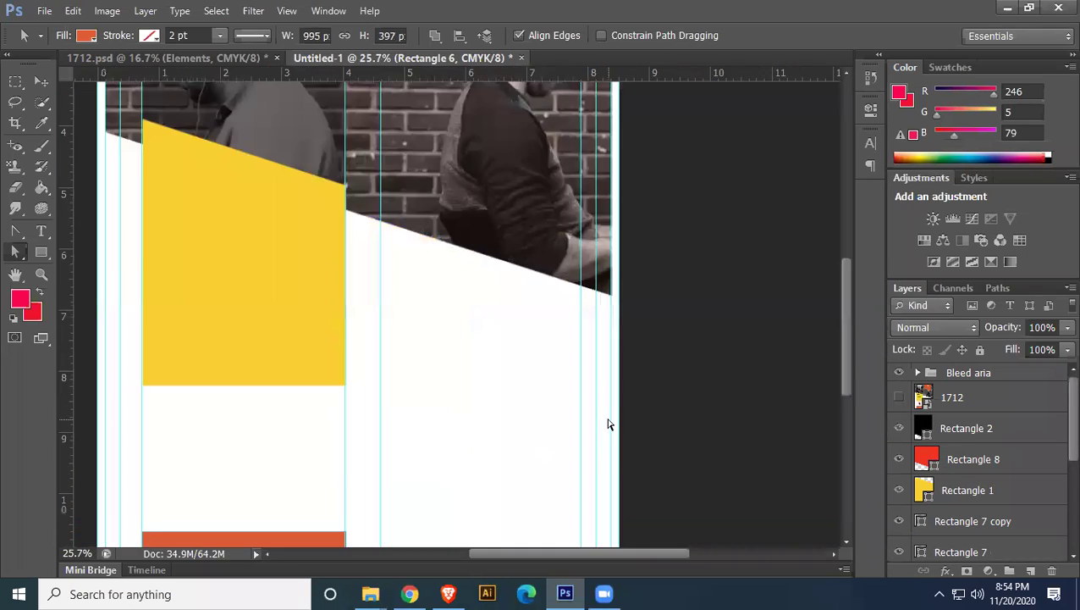
{"action": "scroll", "coordinate": [608, 424], "scroll_direction": "up", "scroll_amount": 5}
{"action": "left_click_drag", "start_coordinate": [414, 255], "coordinate": [609, 435]}
{"action": "left_click_drag", "start_coordinate": [485, 325], "coordinate": [522, 364]}
{"action": "scroll", "coordinate": [601, 415], "scroll_direction": "up", "scroll_amount": 3}
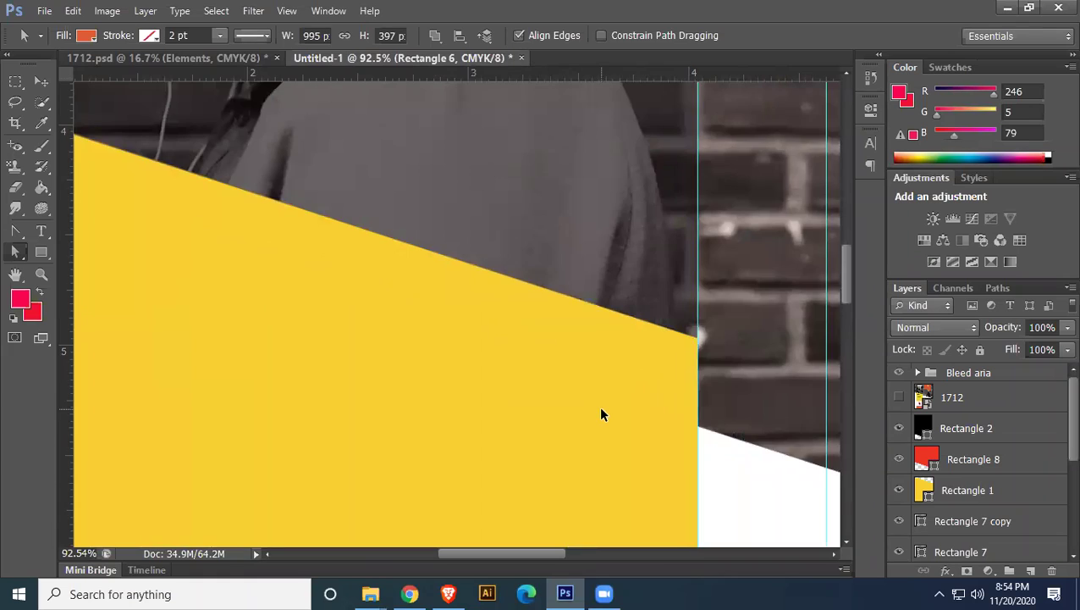
{"action": "key", "text": "ctrl+0"}
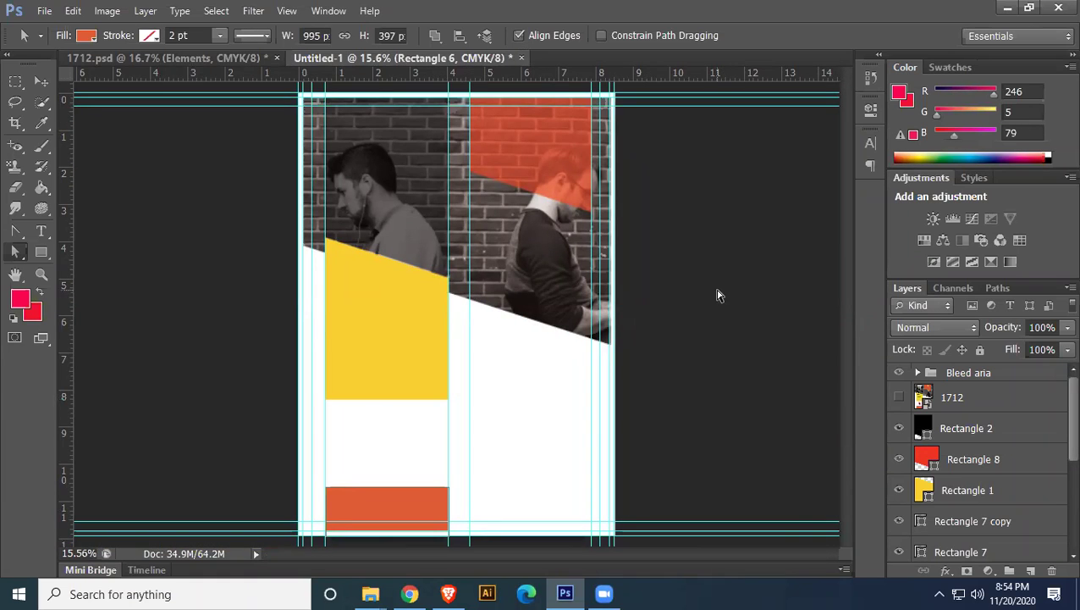
Show the 1712 reference layer again and lower its opacity to 35%
{"action": "left_click", "coordinate": [899, 397]}
{"action": "left_click", "coordinate": [924, 395]}
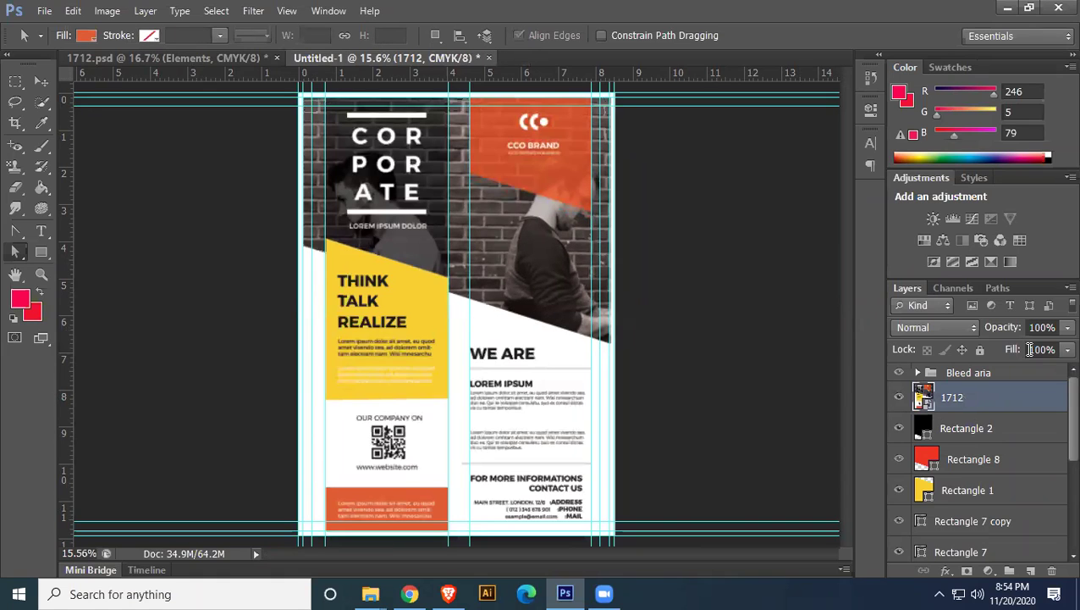
{"action": "left_click", "coordinate": [1056, 328]}
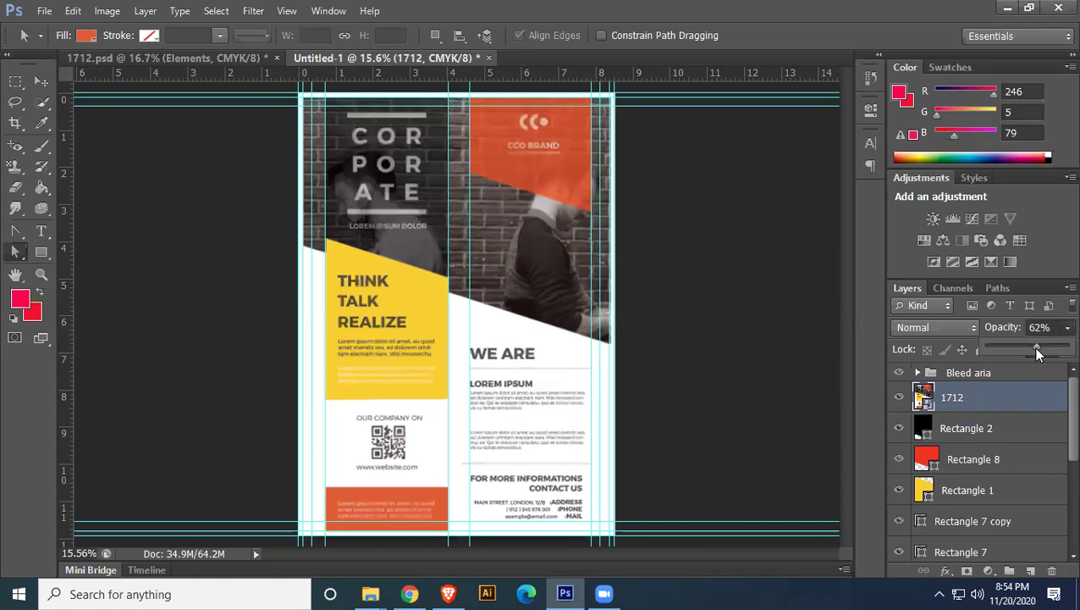
{"action": "left_click_drag", "start_coordinate": [1035, 347], "coordinate": [1007, 354]}
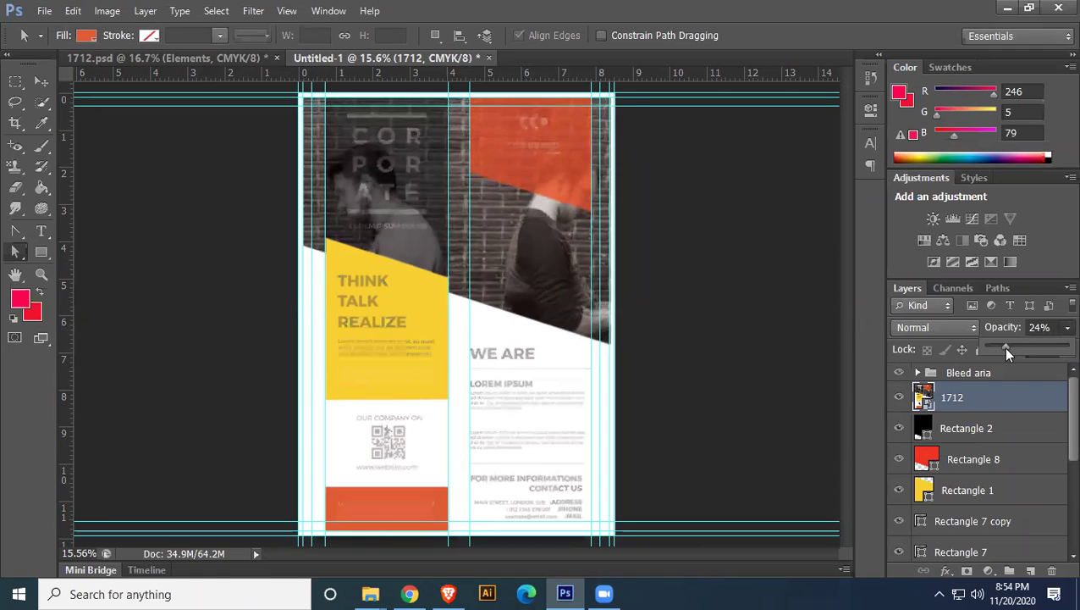
Group the Rectangle 2 and Rectangle 6 layers and name the group Shapes
{"action": "left_click", "coordinate": [1014, 462]}
{"action": "left_click", "coordinate": [1007, 435]}
{"action": "scroll", "coordinate": [1009, 457], "scroll_direction": "down", "scroll_amount": 3}
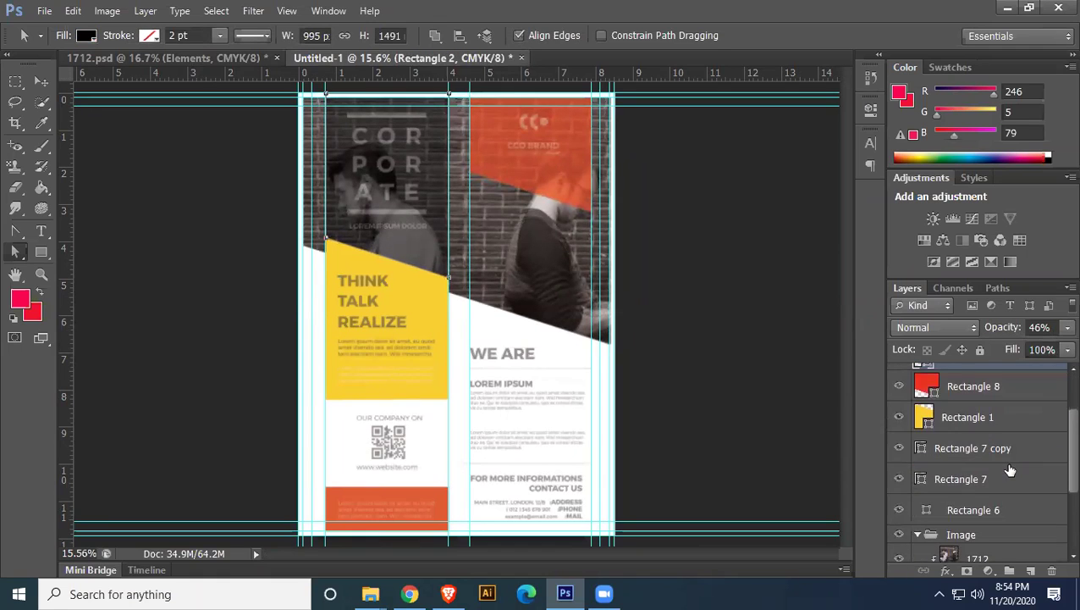
{"action": "left_click", "coordinate": [1009, 457]}
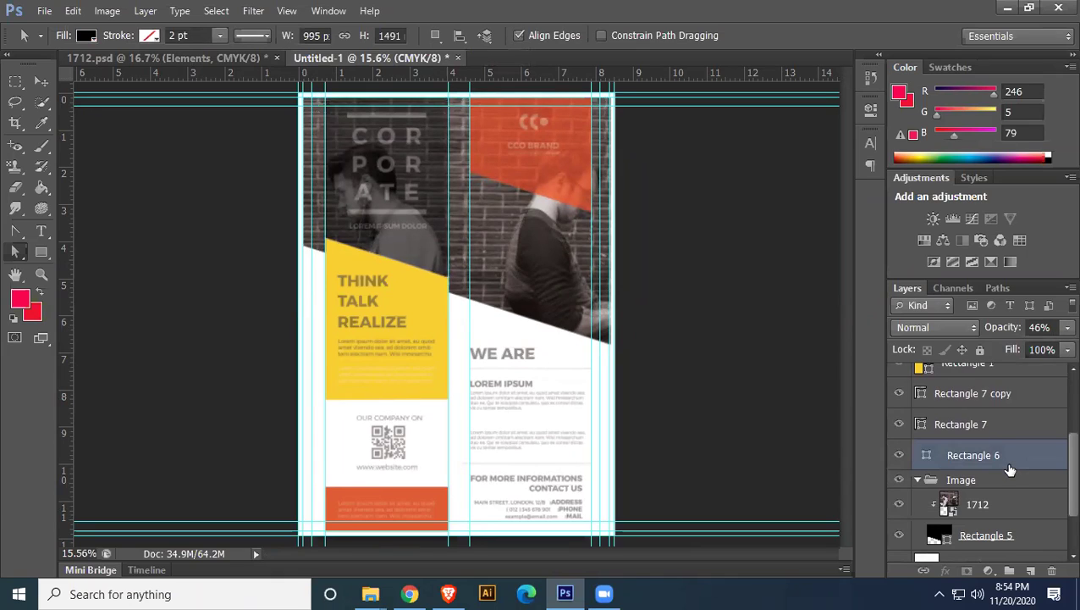
{"action": "key", "text": "ctrl+g"}
{"action": "double_click", "coordinate": [964, 373]}
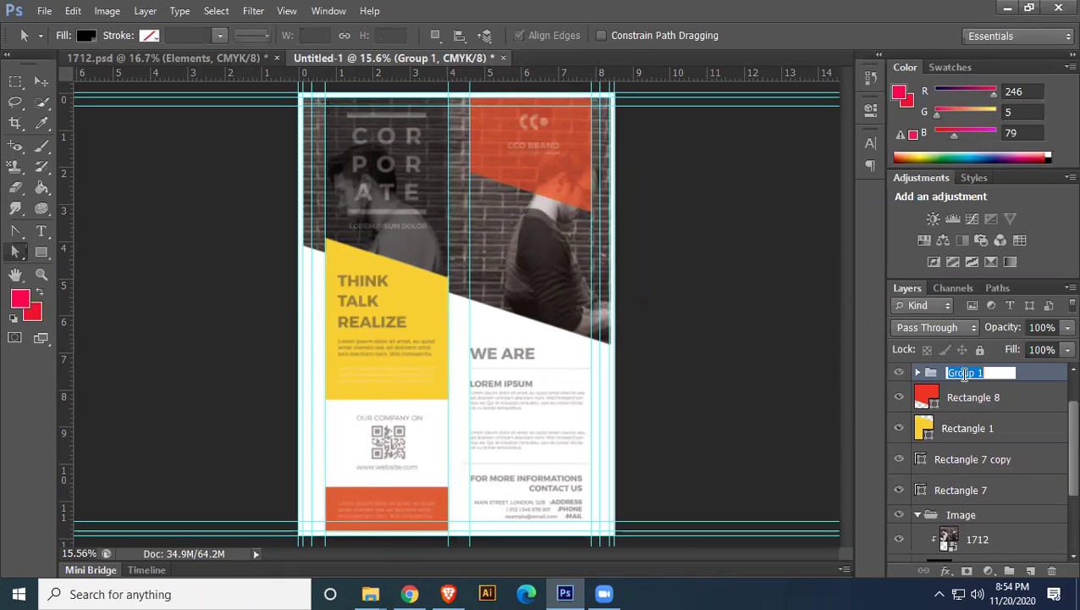
{"action": "type", "text": "Shapes"}
{"action": "key", "text": "Return"}
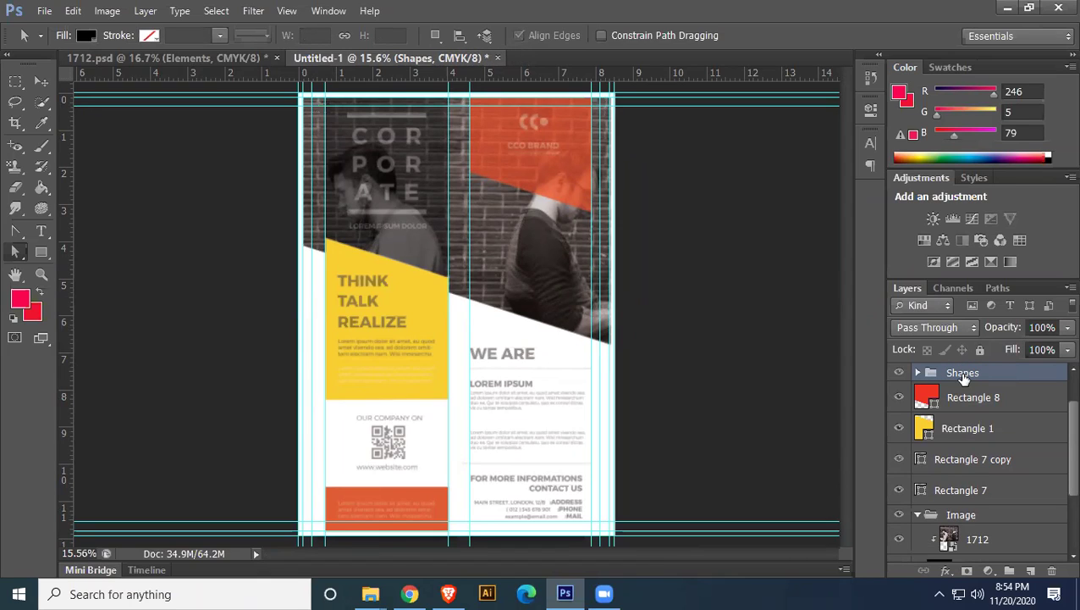
Move Rectangle 8, Rectangle 1, Rectangle 7 copy and Rectangle 7 into the Shapes group
{"action": "scroll", "coordinate": [956, 461], "scroll_direction": "up", "scroll_amount": 2}
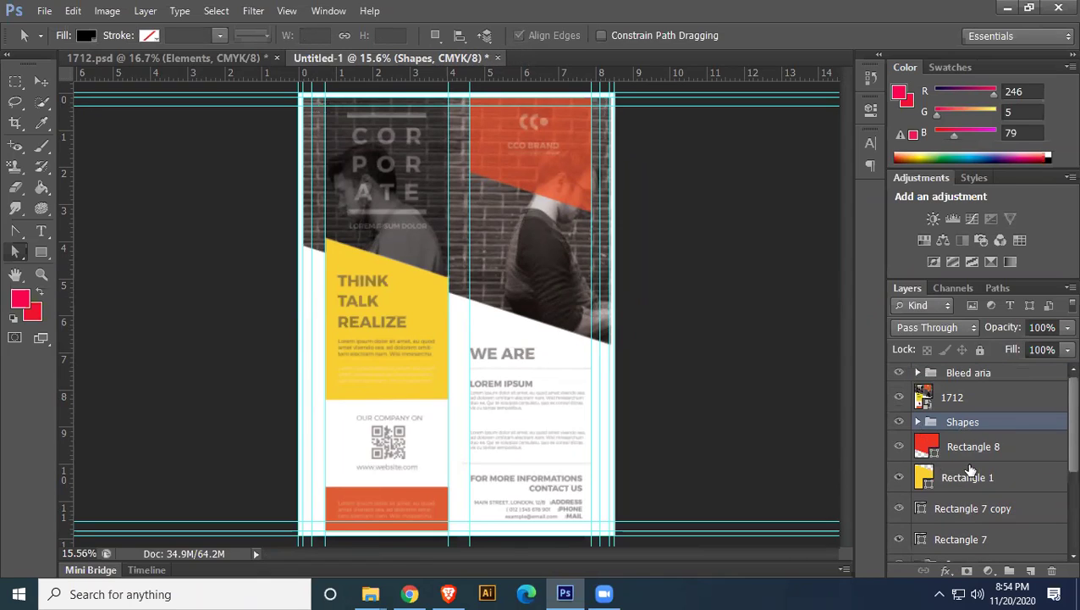
{"action": "left_click", "coordinate": [977, 449]}
{"action": "left_click", "coordinate": [975, 478], "text": "shift"}
{"action": "left_click_drag", "start_coordinate": [975, 477], "coordinate": [990, 430]}
{"action": "left_click", "coordinate": [981, 448]}
{"action": "left_click", "coordinate": [989, 481], "text": "shift"}
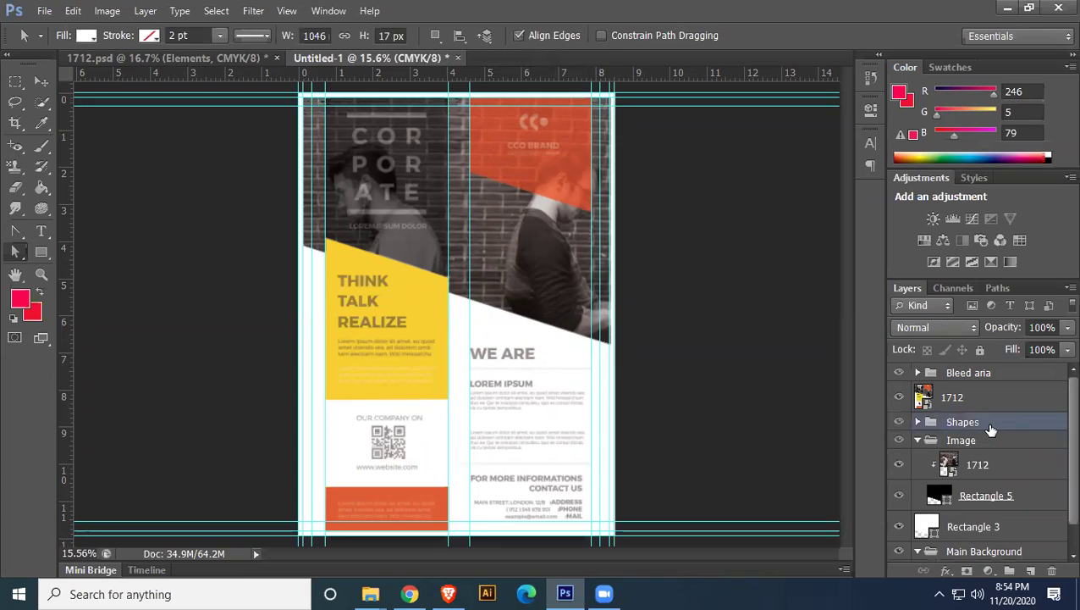
{"action": "left_click", "coordinate": [990, 430]}
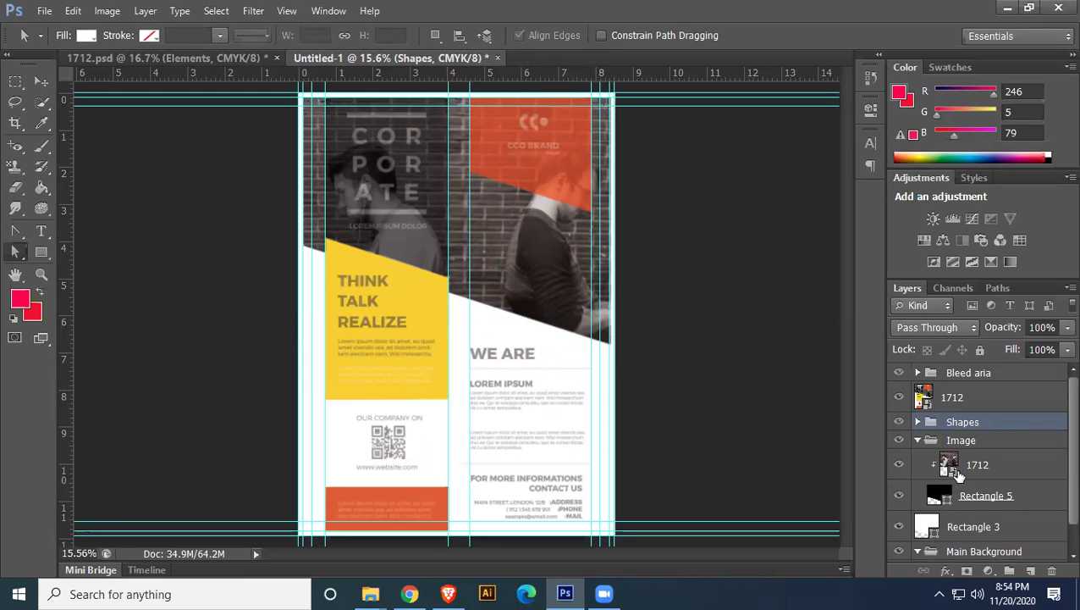
Collapse the Image and Main Background groups and check Rectangle 3 by toggling its visibility
{"action": "left_click", "coordinate": [918, 440]}
{"action": "left_click", "coordinate": [961, 446]}
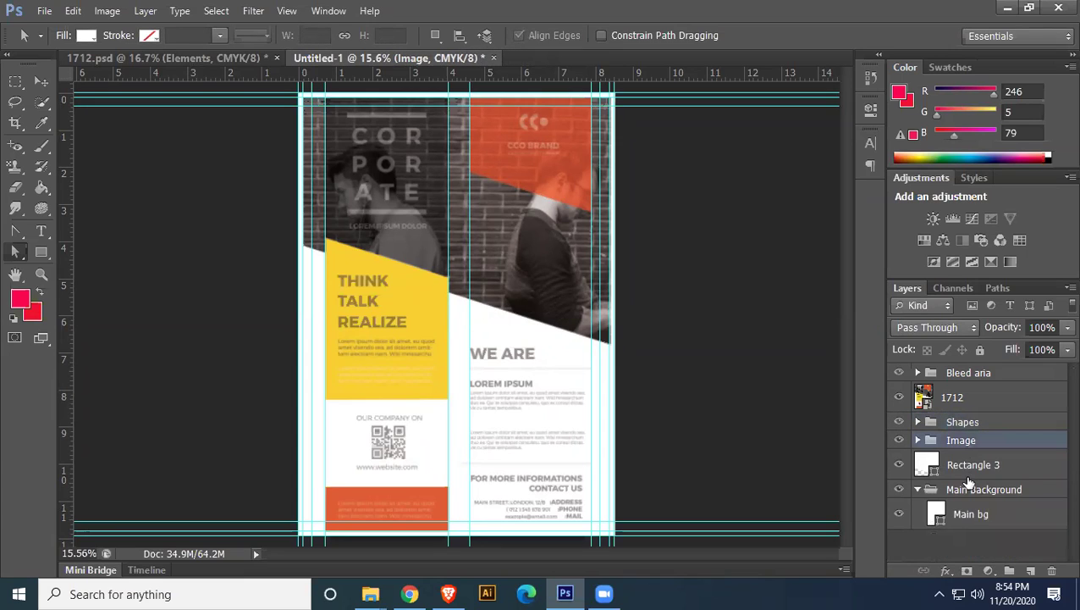
{"action": "left_click", "coordinate": [917, 490]}
{"action": "left_click", "coordinate": [922, 465]}
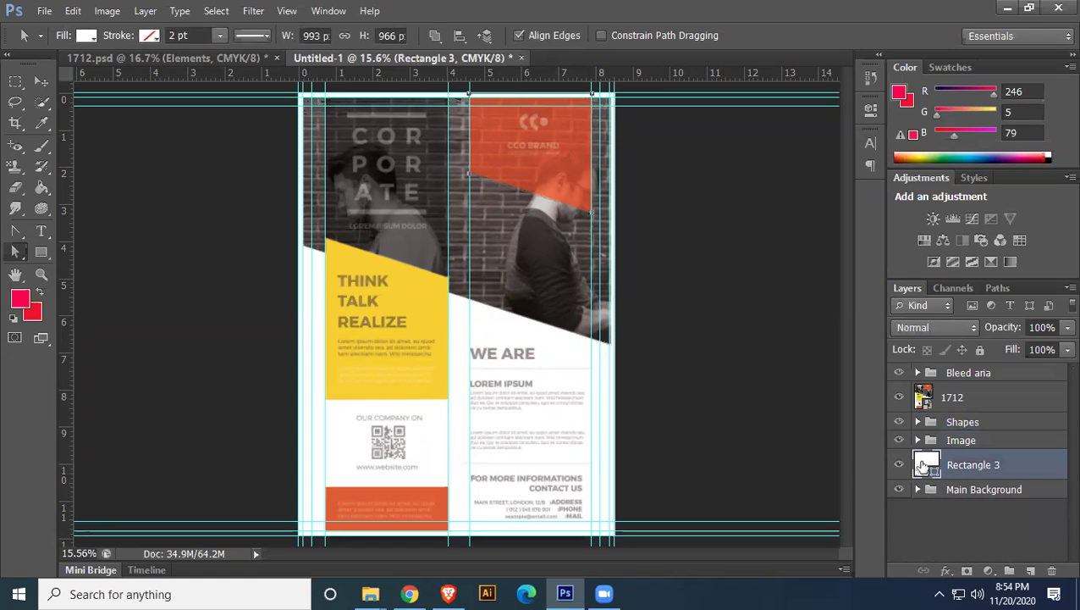
{"action": "left_click", "coordinate": [899, 465]}
{"action": "left_click", "coordinate": [899, 464]}
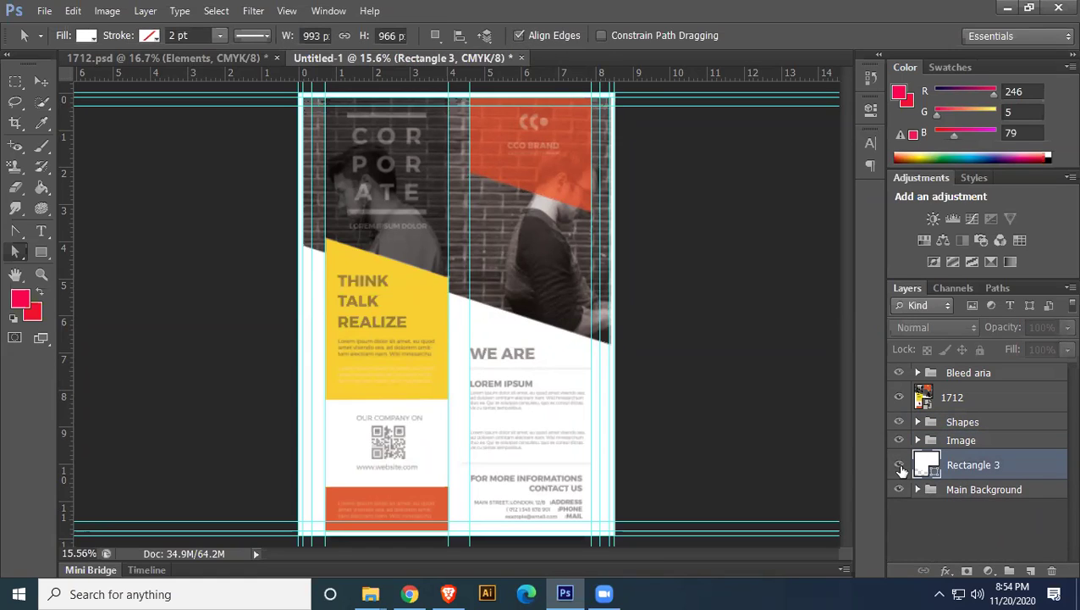
With the Shapes group selected, rearrange the workspace for text editing by replacing the Color and Adjustments panels with docked Character and Paragraph panels
{"action": "left_click", "coordinate": [964, 408]}
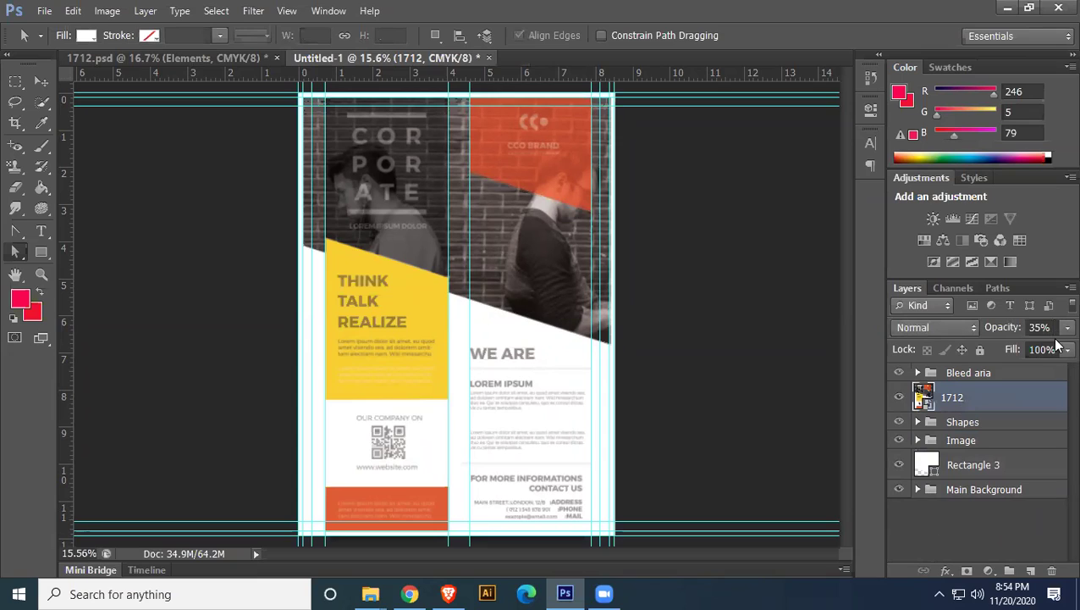
{"action": "left_click", "coordinate": [965, 422]}
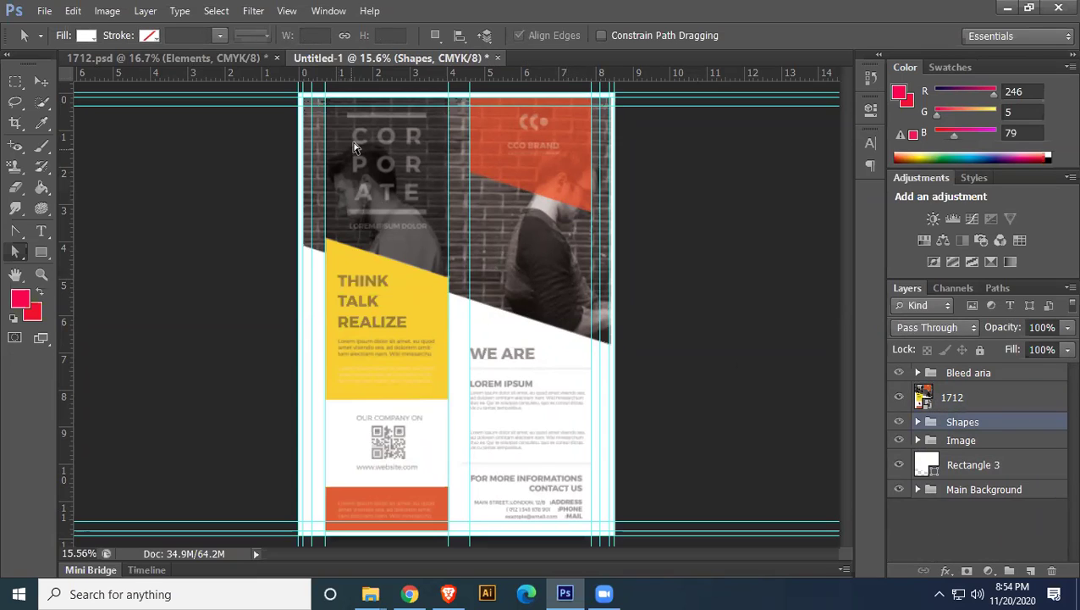
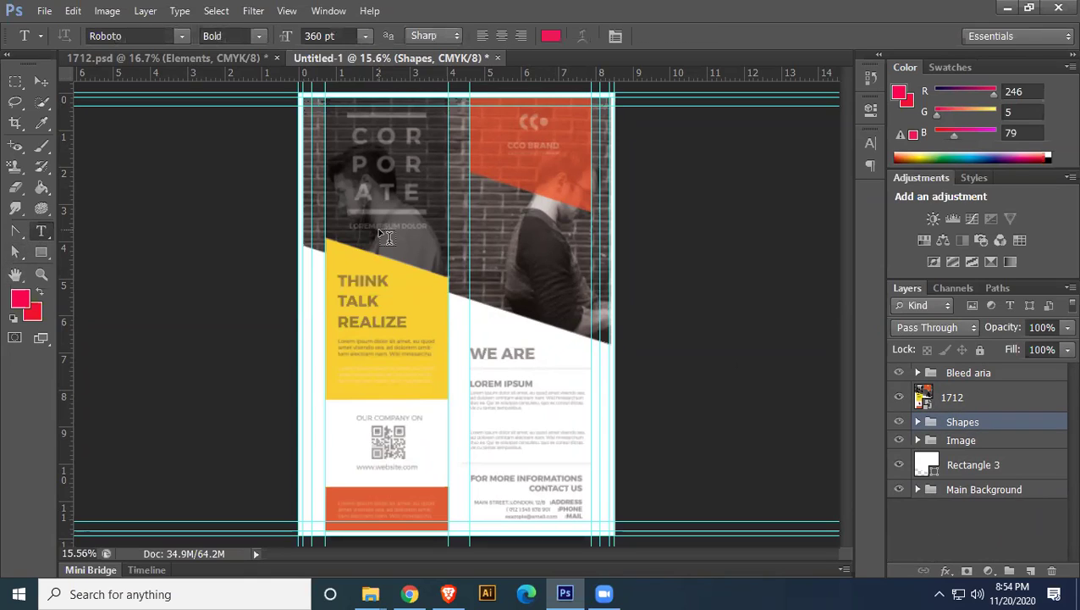
{"action": "left_click", "coordinate": [615, 36]}
{"action": "left_click_drag", "start_coordinate": [998, 73], "coordinate": [645, 227]}
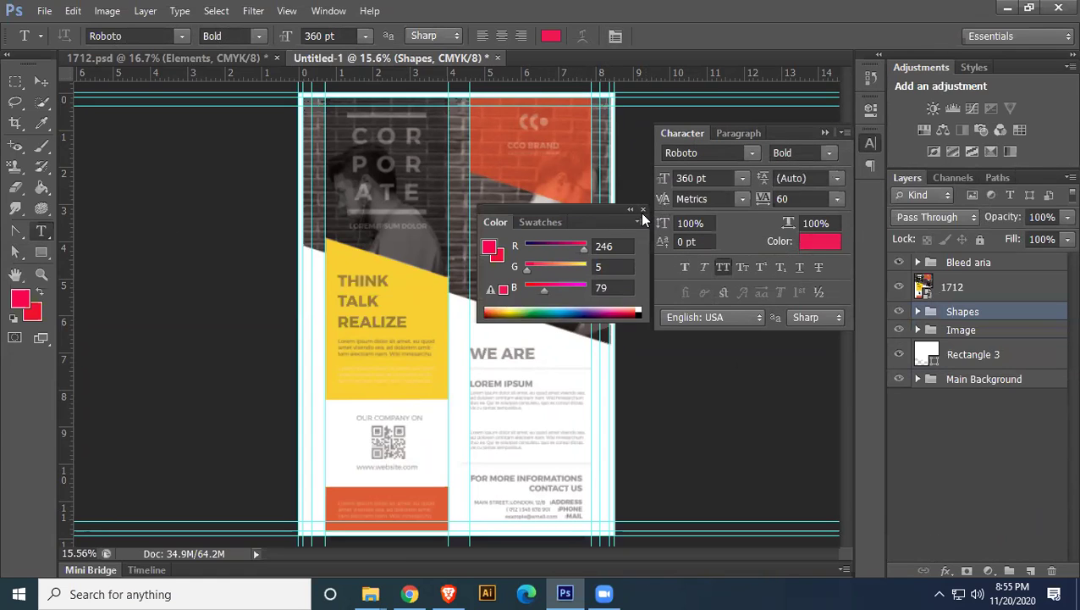
{"action": "left_click", "coordinate": [642, 210]}
{"action": "left_click_drag", "start_coordinate": [1016, 68], "coordinate": [492, 297]}
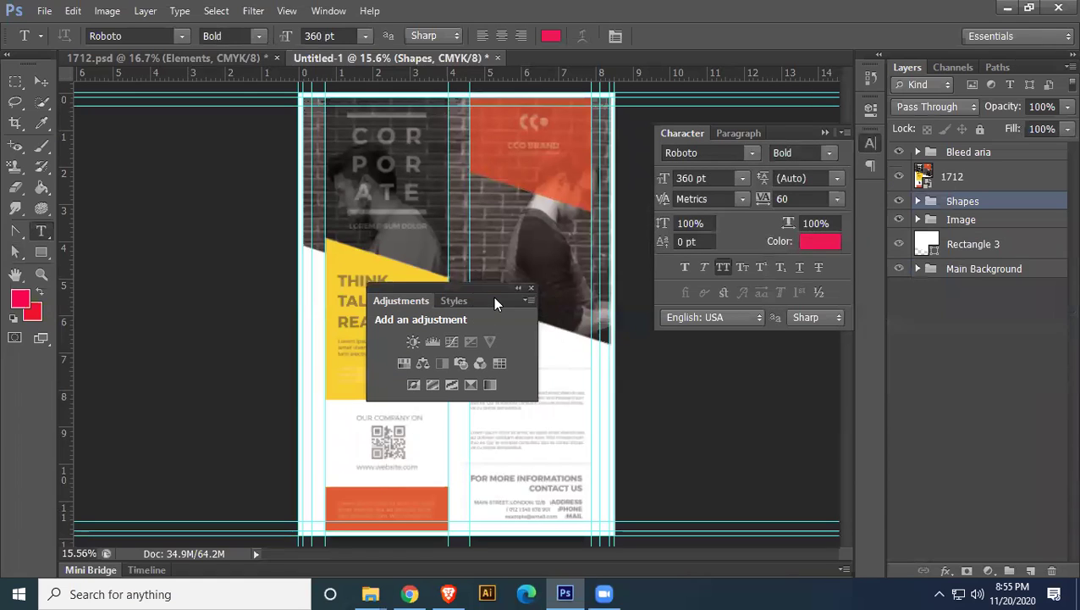
{"action": "left_click", "coordinate": [529, 286]}
{"action": "left_click_drag", "start_coordinate": [825, 133], "coordinate": [1012, 56]}
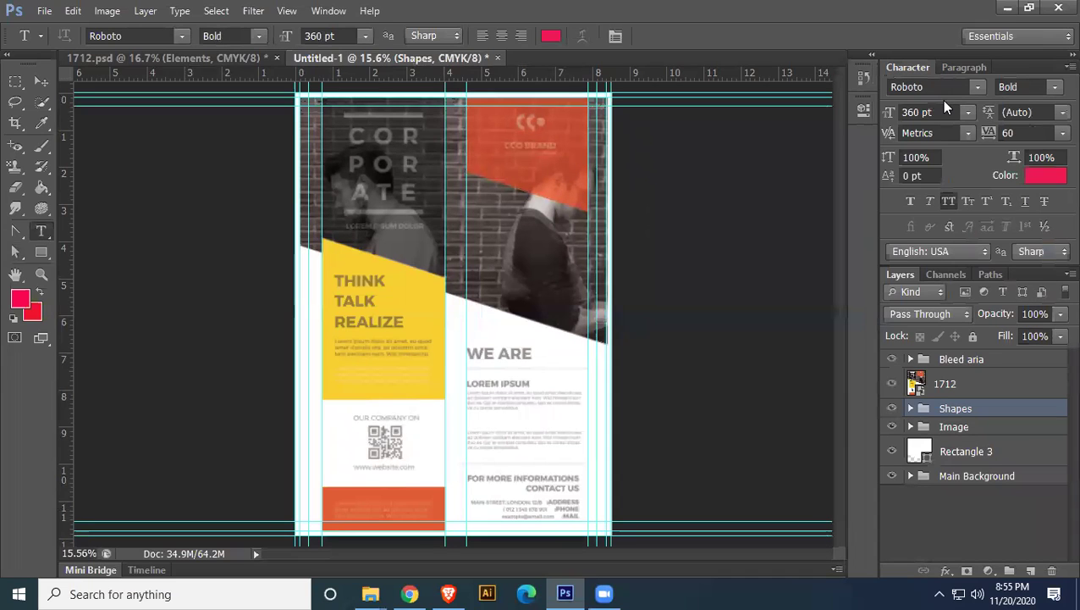
Add a COR text layer above the Shapes group and set its text colour to near-white fefefe
{"action": "left_click", "coordinate": [379, 245]}
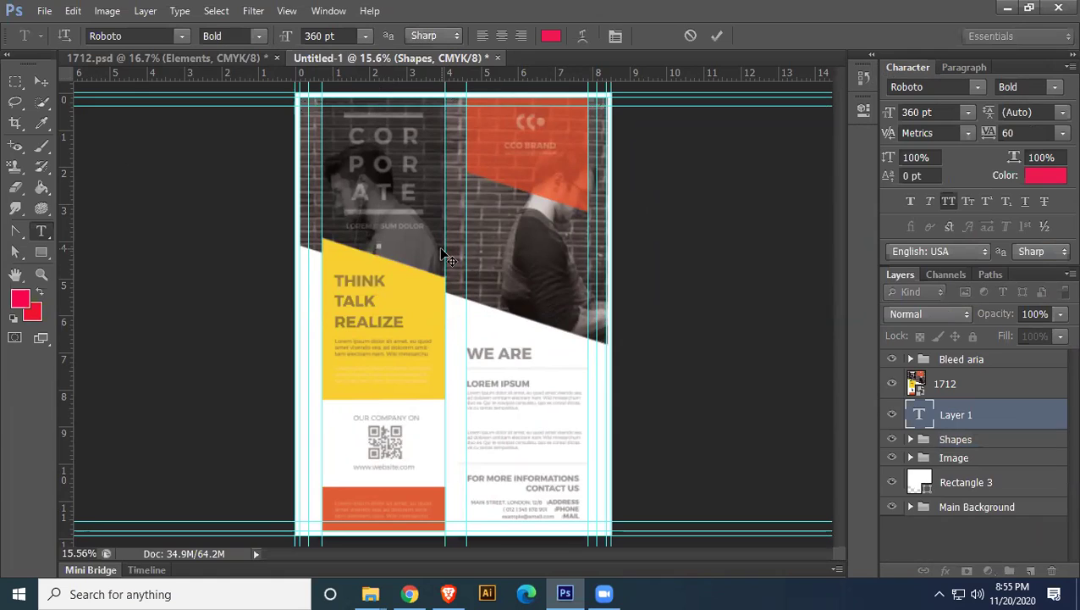
{"action": "type", "text": "COR"}
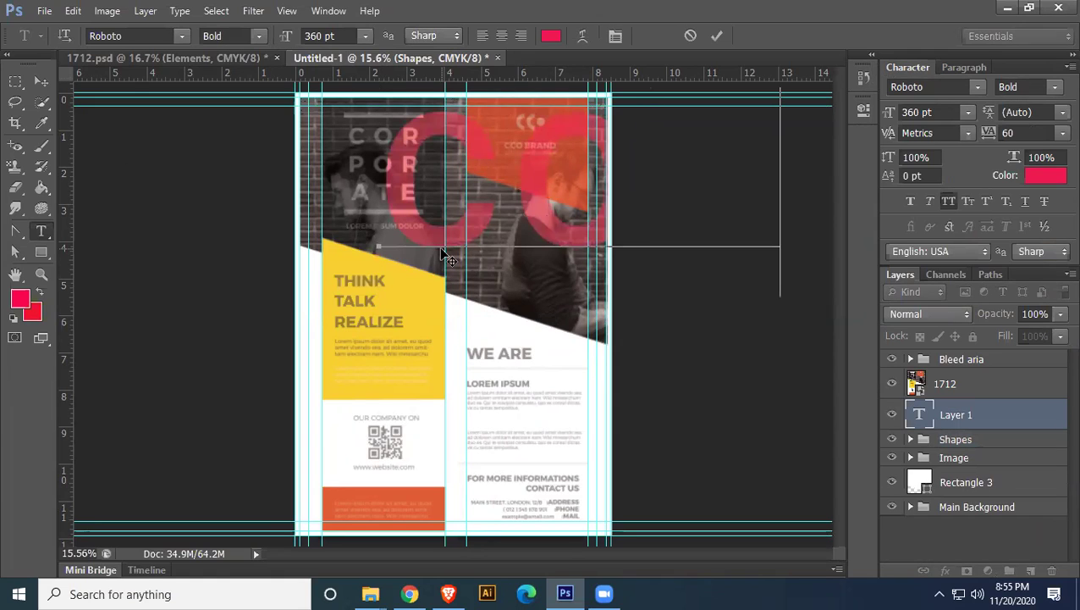
{"action": "key", "text": "ctrl+a"}
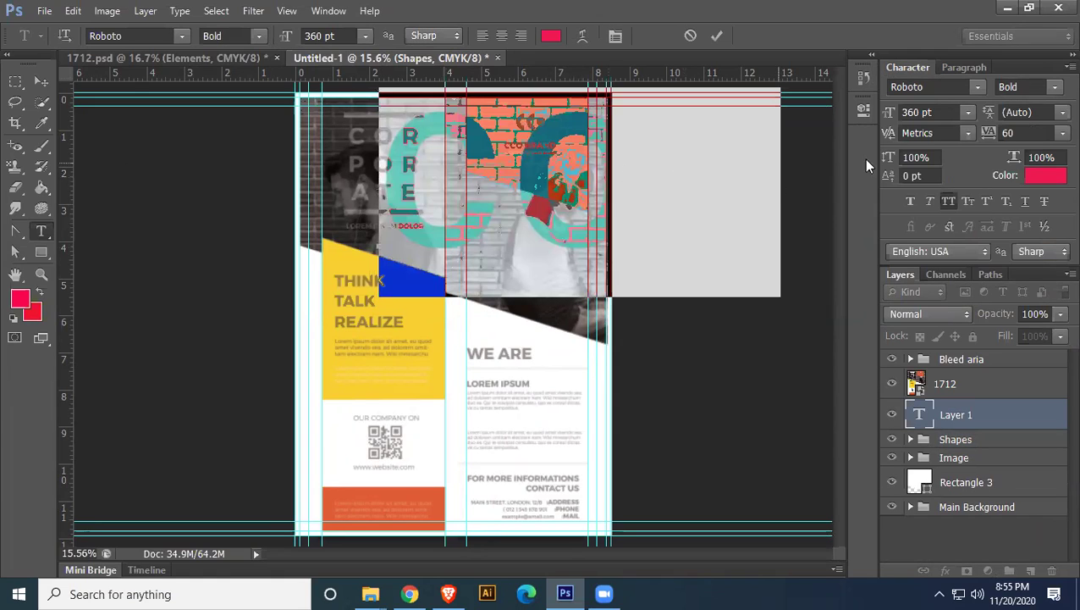
{"action": "left_click", "coordinate": [1043, 175]}
{"action": "left_click_drag", "start_coordinate": [683, 294], "coordinate": [549, 179]}
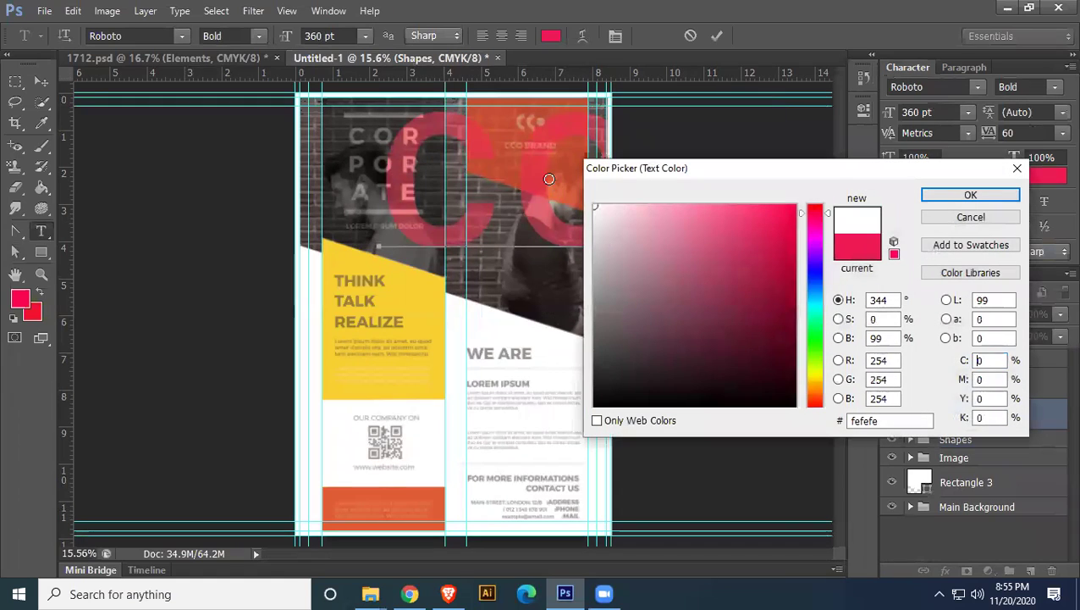
{"action": "left_click", "coordinate": [991, 195]}
Reduce the COR text's font size to 52 pt and commit the text edit
{"action": "left_click", "coordinate": [948, 112]}
{"action": "key", "text": "shift+Down"}
{"action": "key", "text": "shift+Down"}
{"action": "key", "text": "shift+Down"}
{"action": "key", "text": "shift+Down"}
{"action": "key", "text": "shift+Down"}
{"action": "key", "text": "shift+Down"}
{"action": "key", "text": "shift+Down"}
{"action": "key", "text": "shift+Down"}
{"action": "key", "text": "shift+Down"}
{"action": "key", "text": "shift+Down"}
{"action": "key", "text": "shift+Down"}
{"action": "key", "text": "shift+Down"}
{"action": "key", "text": "shift+Down"}
{"action": "key", "text": "shift+Down"}
{"action": "key", "text": "shift+Down"}
{"action": "key", "text": "shift+Down"}
{"action": "key", "text": "shift+Down"}
{"action": "key", "text": "shift+Down"}
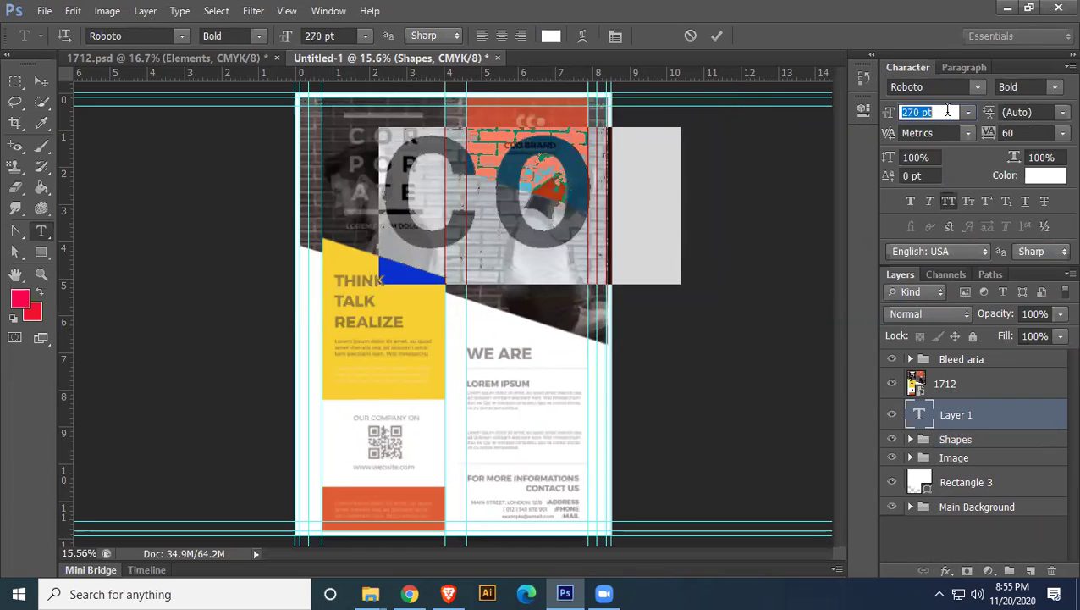
{"action": "key", "text": "shift+Down"}
{"action": "key", "text": "shift+Down"}
{"action": "key", "text": "shift+Down"}
{"action": "key", "text": "shift+Down"}
{"action": "key", "text": "shift+Down"}
{"action": "key", "text": "shift+Down"}
{"action": "key", "text": "shift+Down"}
{"action": "key", "text": "shift+Down"}
{"action": "key", "text": "shift+Down"}
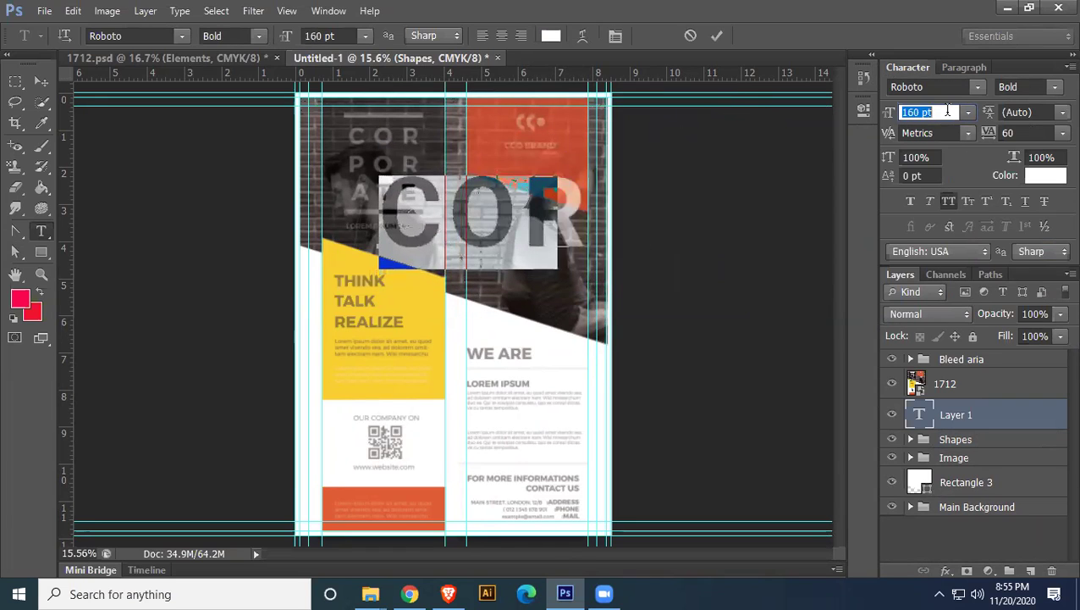
{"action": "key", "text": "shift+Down"}
{"action": "key", "text": "shift+Down"}
{"action": "key", "text": "shift+Down"}
{"action": "key", "text": "shift+Down"}
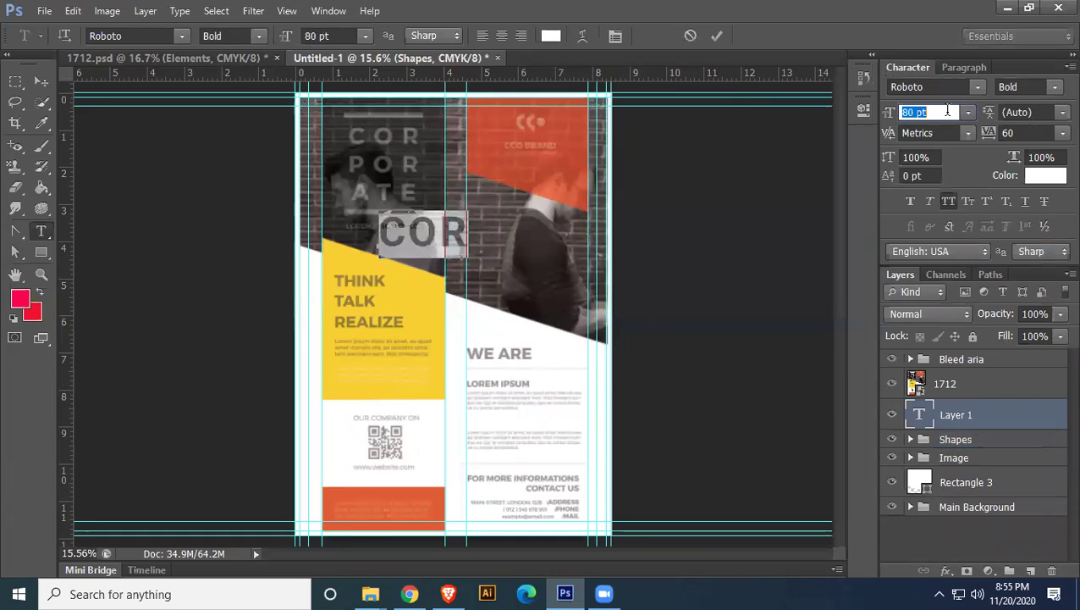
{"action": "key", "text": "Up"}
{"action": "key", "text": "Up"}
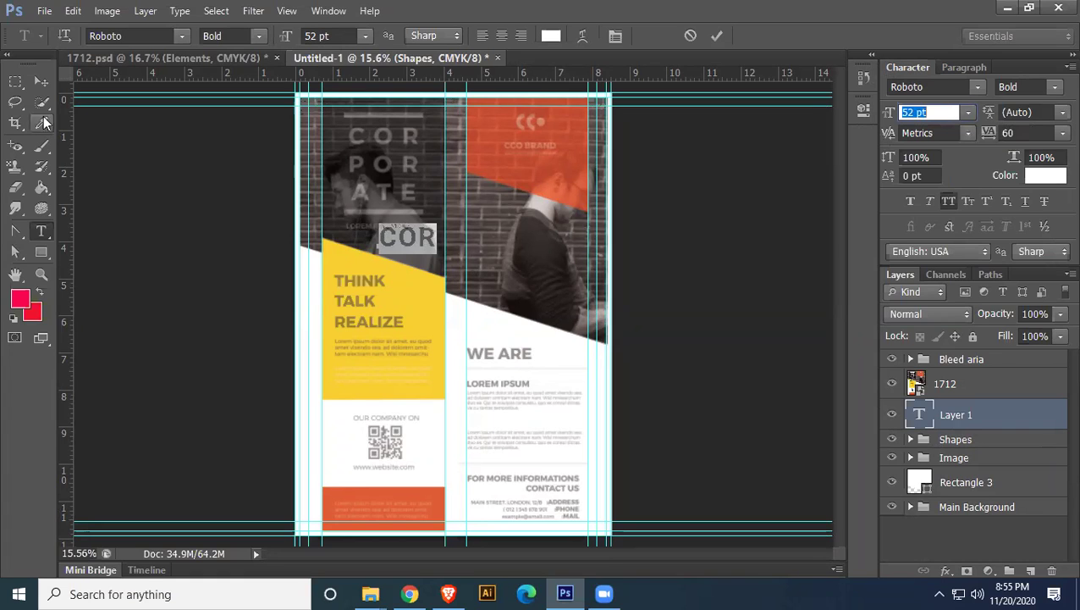
{"action": "key", "text": "ctrl+Return"}
Move the COR text over the first line of the reference heading, aligning its C with the reference letter
{"action": "key", "text": "v"}
{"action": "left_click_drag", "start_coordinate": [423, 243], "coordinate": [393, 135]}
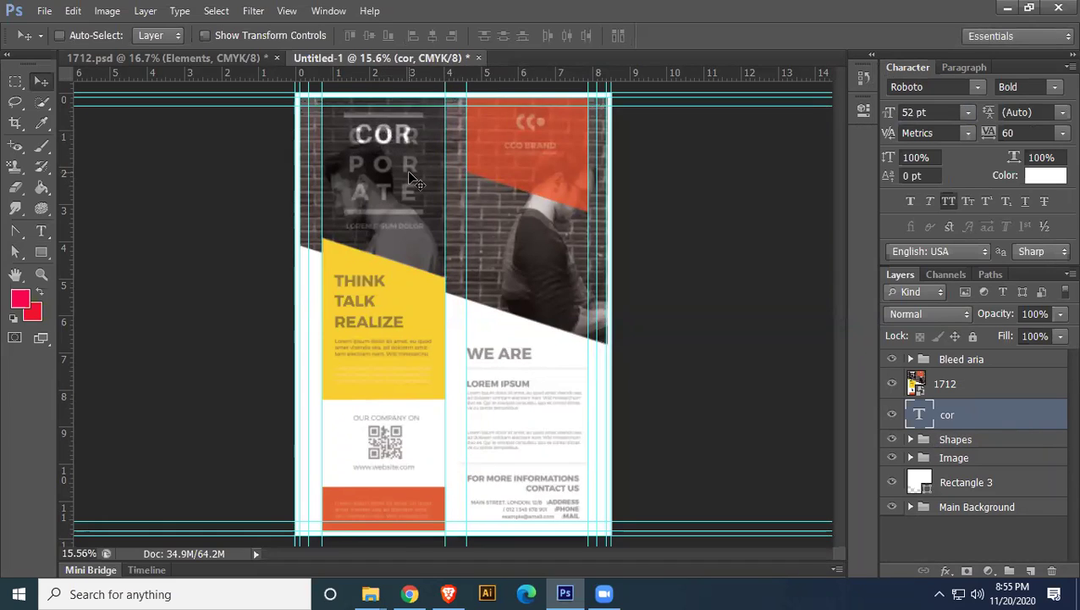
{"action": "key", "text": "Left"}
{"action": "key", "text": "Left"}
{"action": "key", "text": "Left"}
{"action": "key", "text": "Left"}
{"action": "key", "text": "Left"}
{"action": "key", "text": "Left"}
{"action": "key", "text": "Down"}
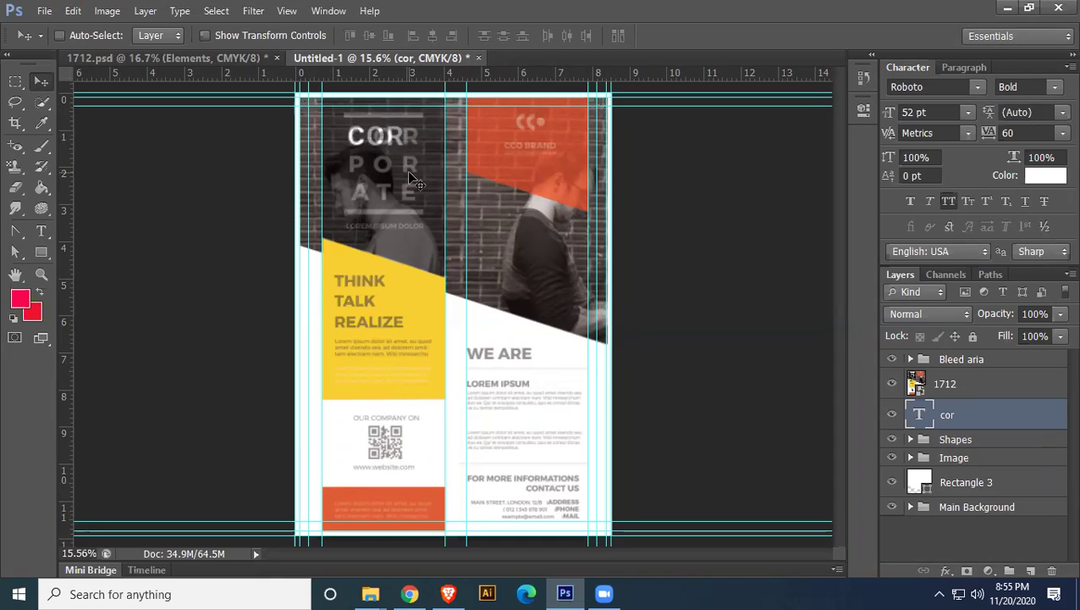
Set the COR text's font size to 47 pt to match the reference letter height
{"action": "left_click", "coordinate": [942, 113]}
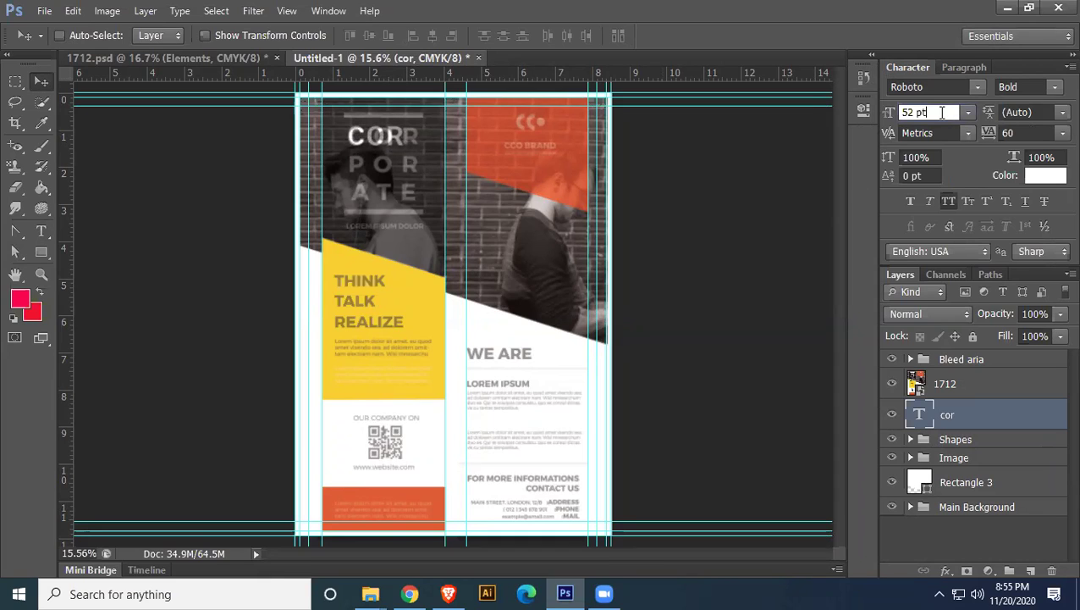
{"action": "key", "text": "Down"}
{"action": "key", "text": "Down"}
{"action": "key", "text": "Return"}
{"action": "left_click", "coordinate": [938, 113]}
{"action": "key", "text": "Down"}
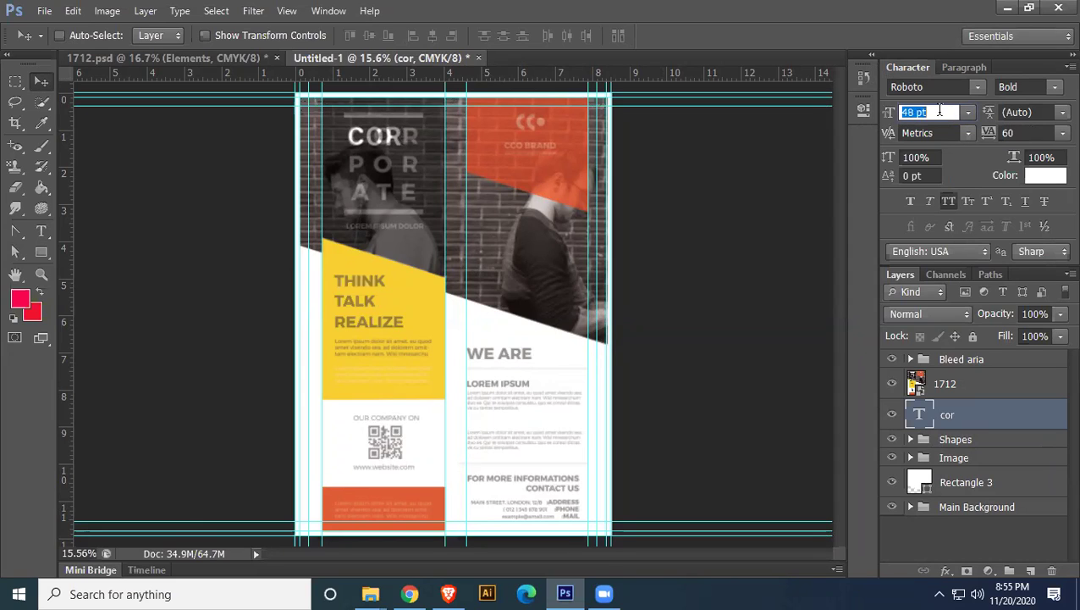
{"action": "key", "text": "Return"}
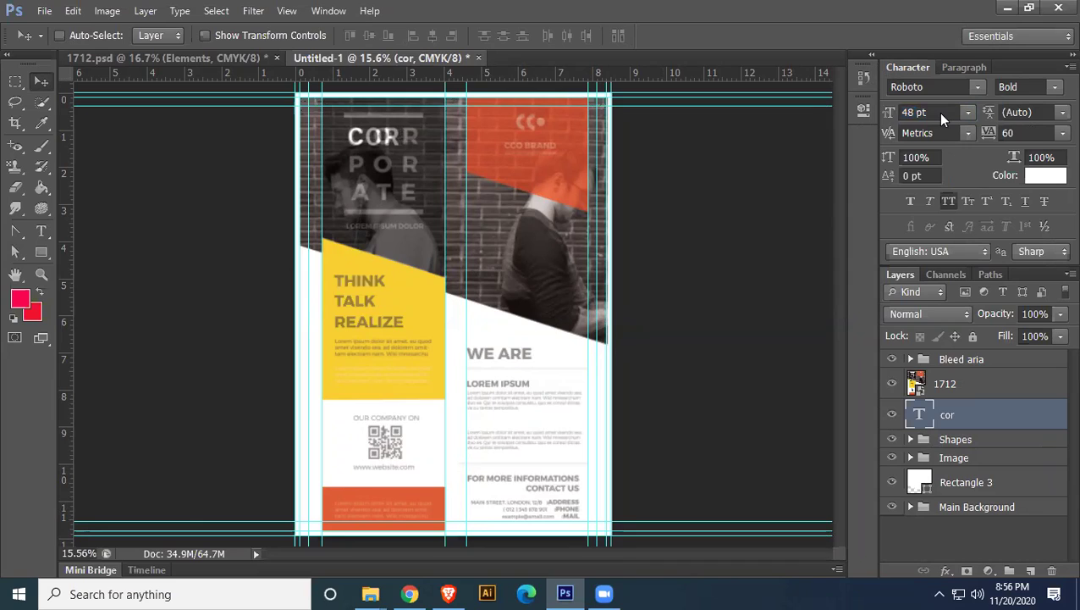
{"action": "left_click", "coordinate": [938, 113]}
{"action": "key", "text": "Down"}
{"action": "key", "text": "Return"}
Set the COR text's tracking to 460 so the letters spread across the reference line
{"action": "left_click", "coordinate": [1032, 133]}
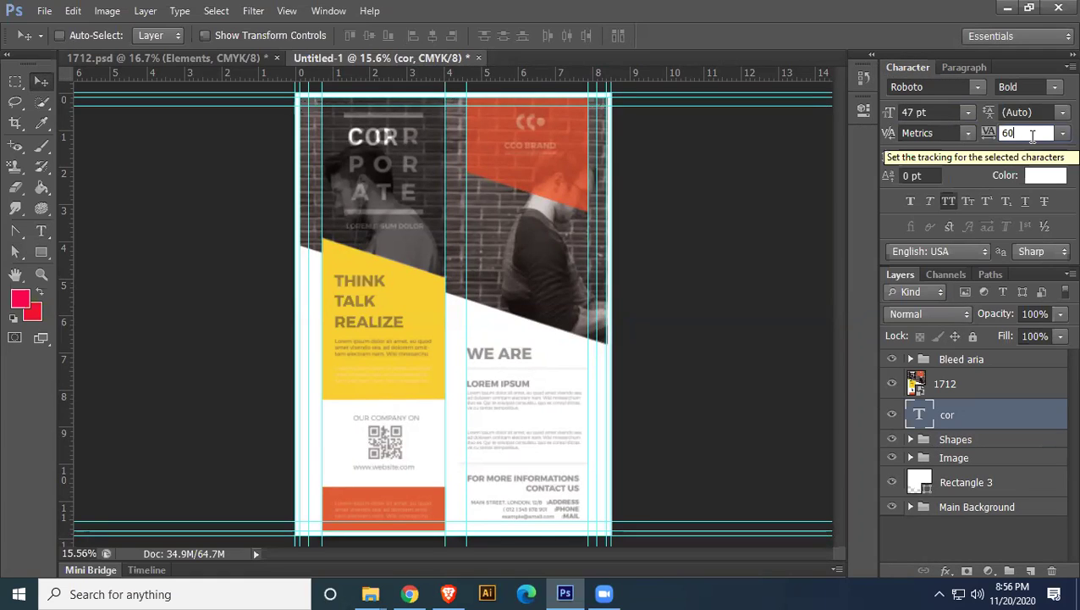
{"action": "scroll", "coordinate": [1026, 134], "scroll_direction": "up", "scroll_amount": 4}
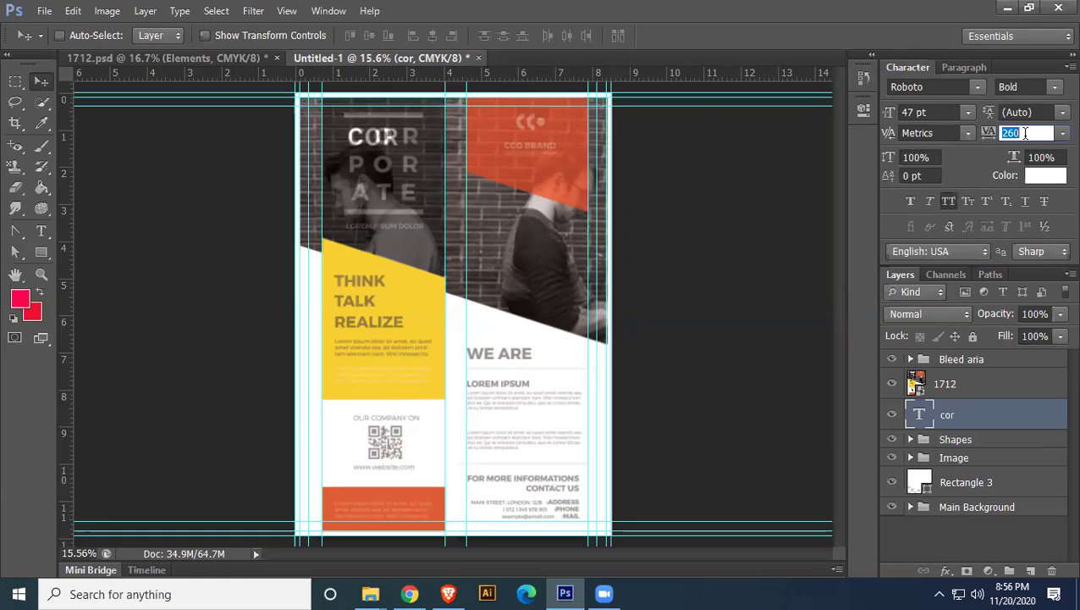
{"action": "key", "text": "Return"}
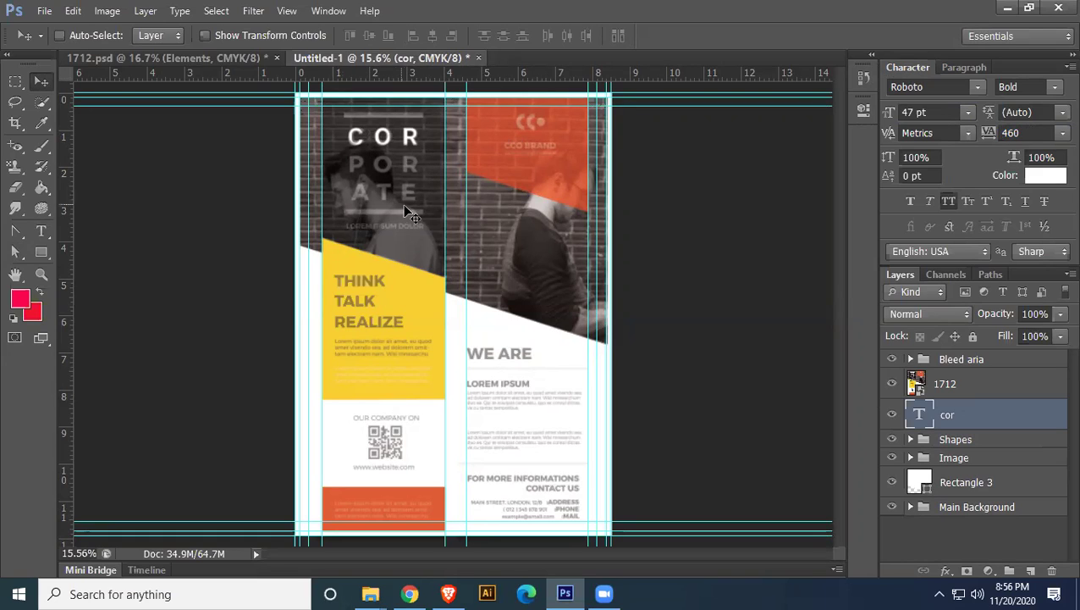
Duplicate the COR text layer, place the copy on the heading's second line and change its text to POR
{"action": "key", "text": "ctrl+j"}
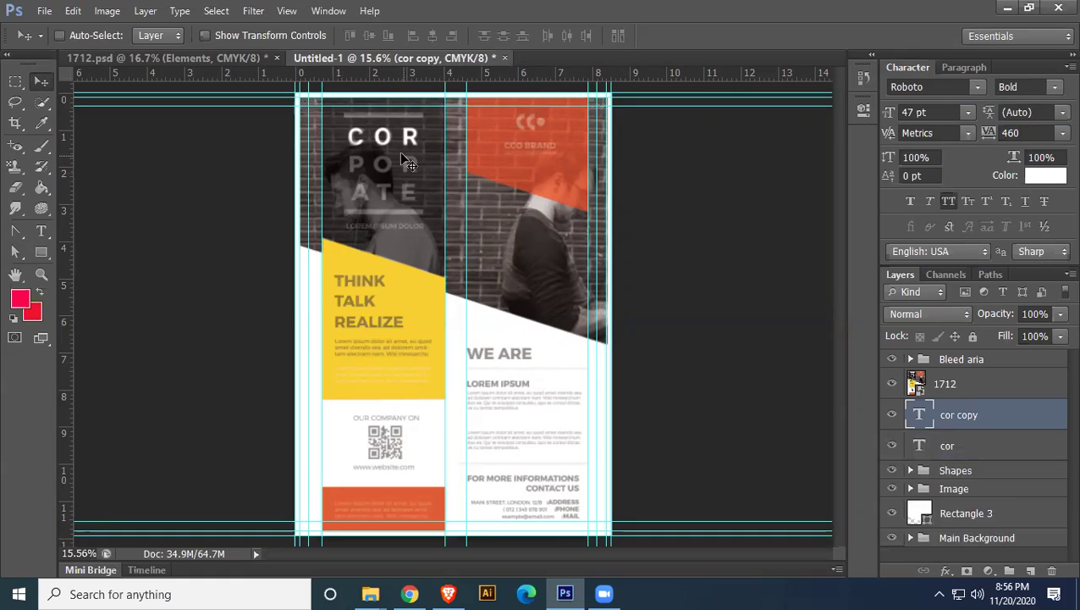
{"action": "left_click_drag", "start_coordinate": [399, 144], "coordinate": [400, 170]}
{"action": "double_click", "coordinate": [920, 414]}
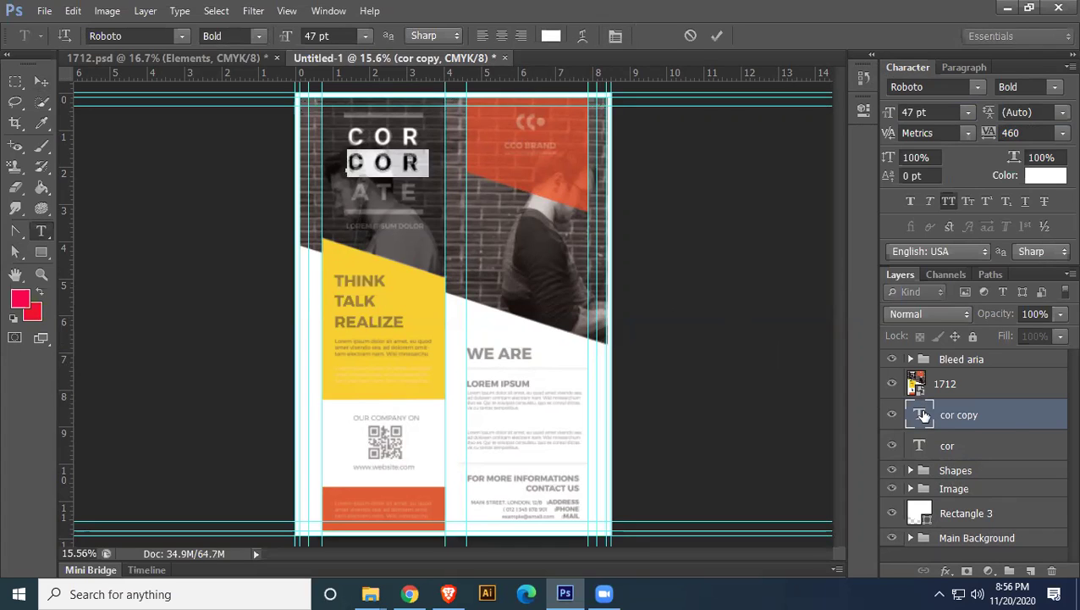
{"action": "type", "text": "P"}
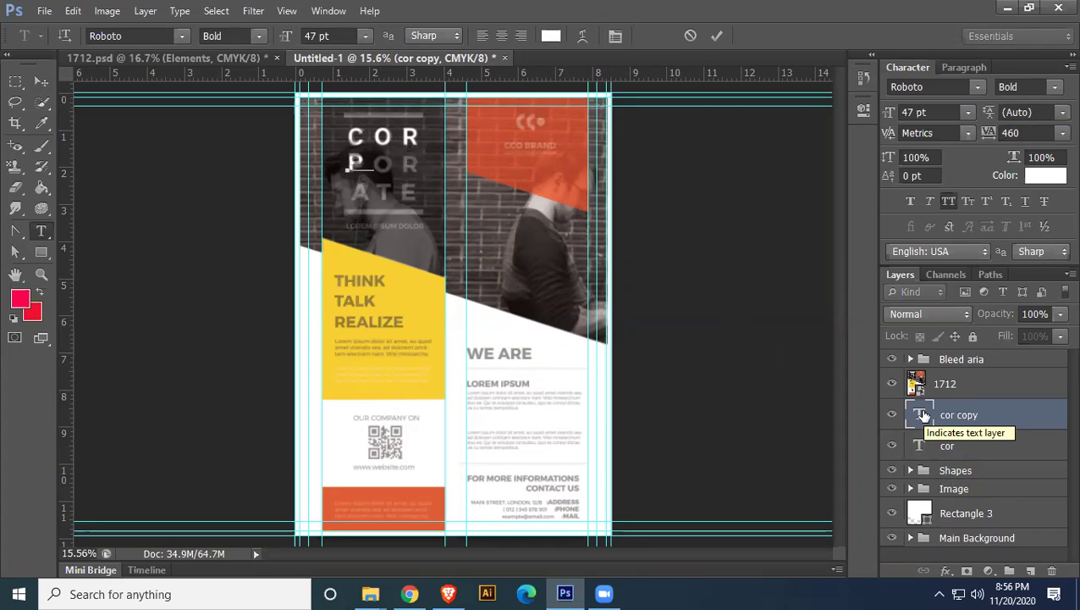
{"action": "type", "text": "OR"}
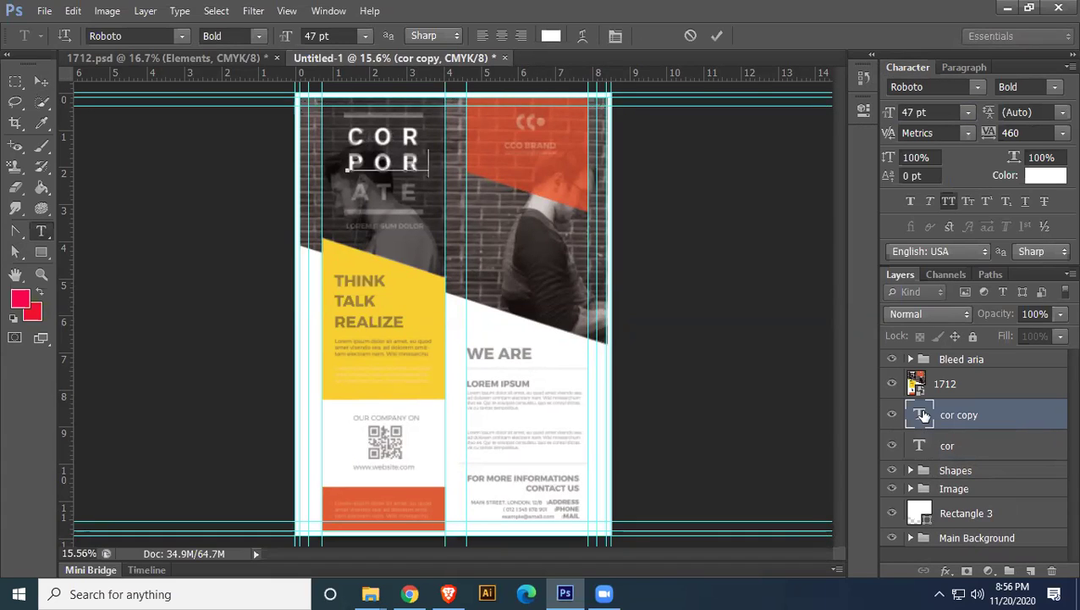
{"action": "left_click", "coordinate": [42, 82]}
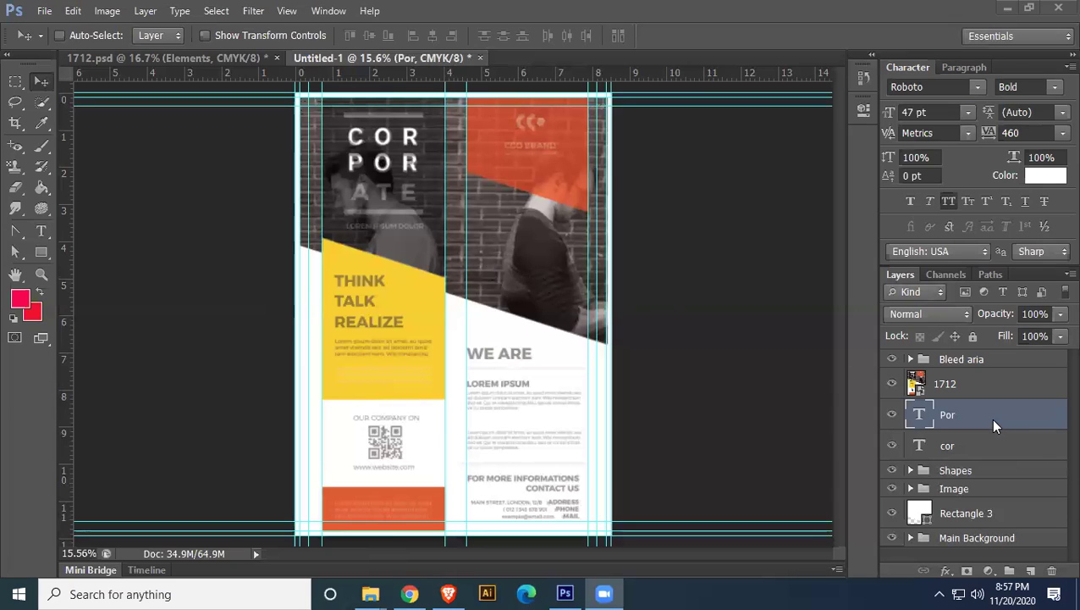
Duplicate the POR text layer, place the copy on the heading's third line and change its text to ATE
{"action": "key", "text": "ctrl+j"}
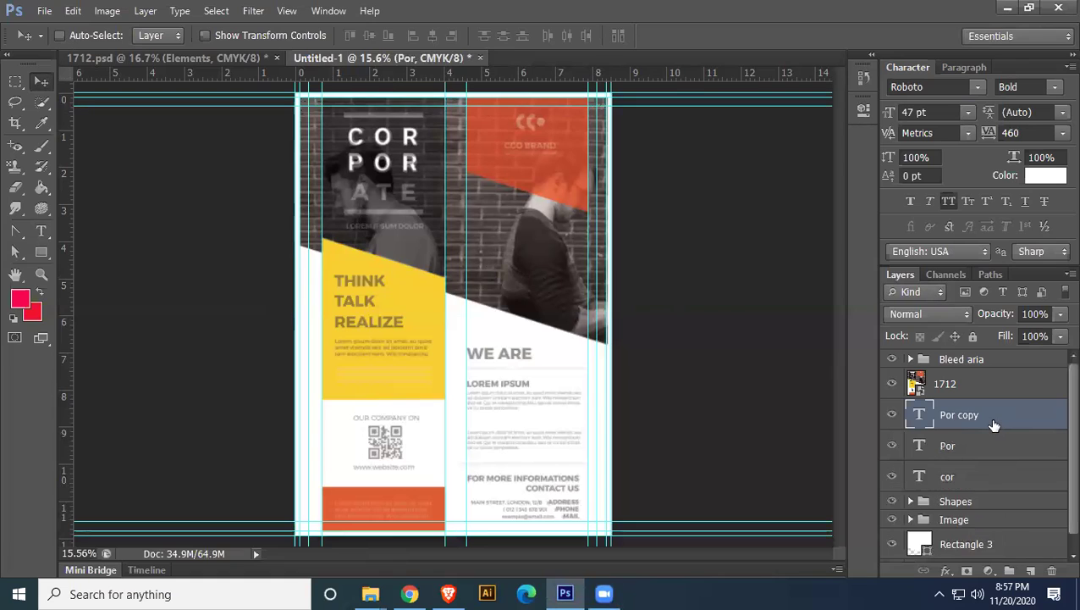
{"action": "left_click_drag", "start_coordinate": [409, 158], "coordinate": [412, 191]}
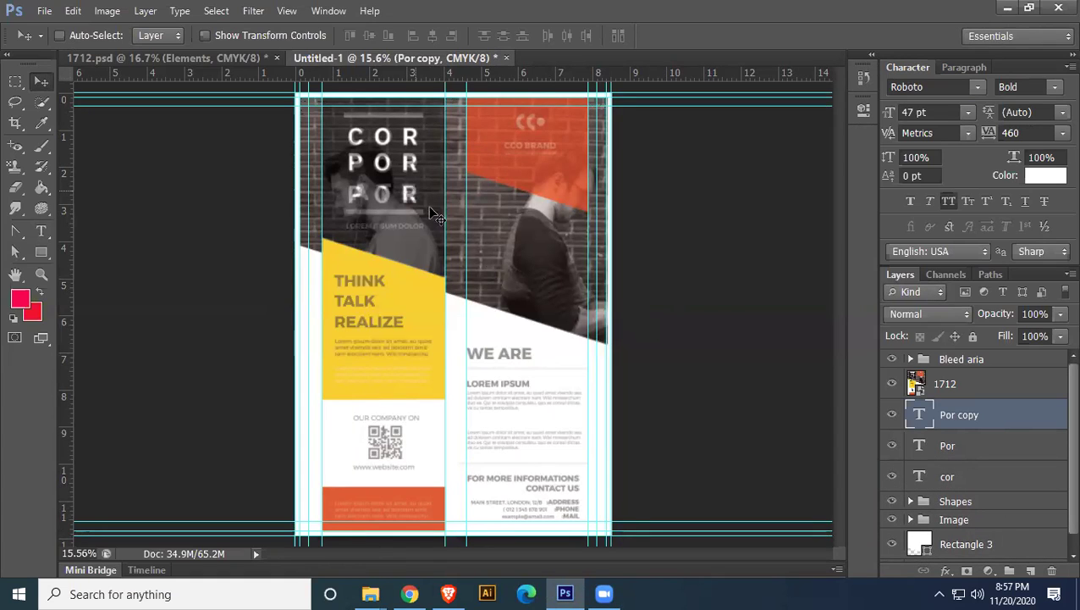
{"action": "key", "text": "t"}
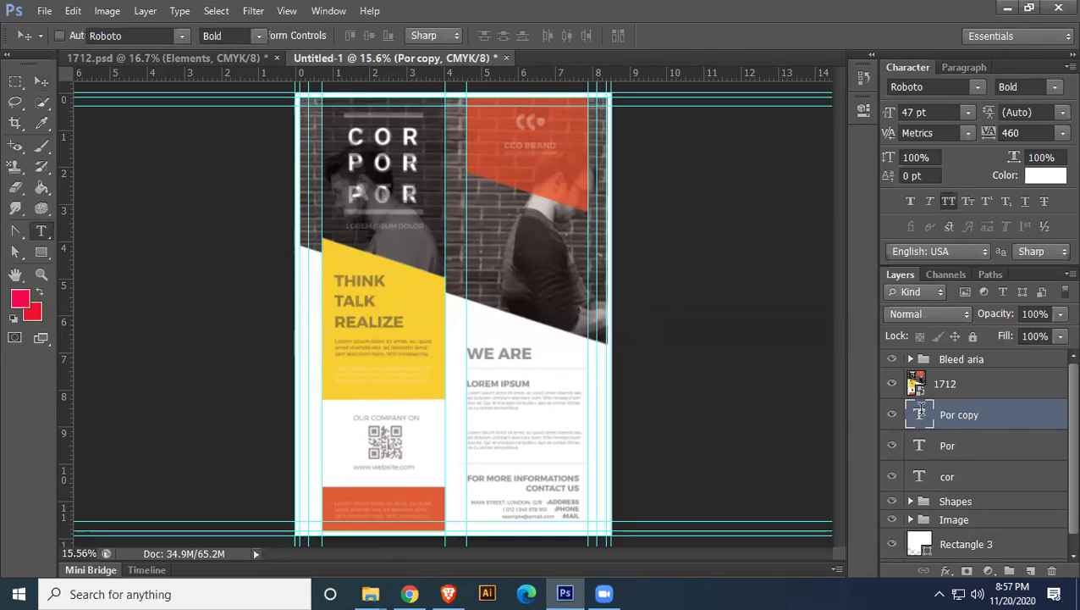
{"action": "double_click", "coordinate": [921, 412]}
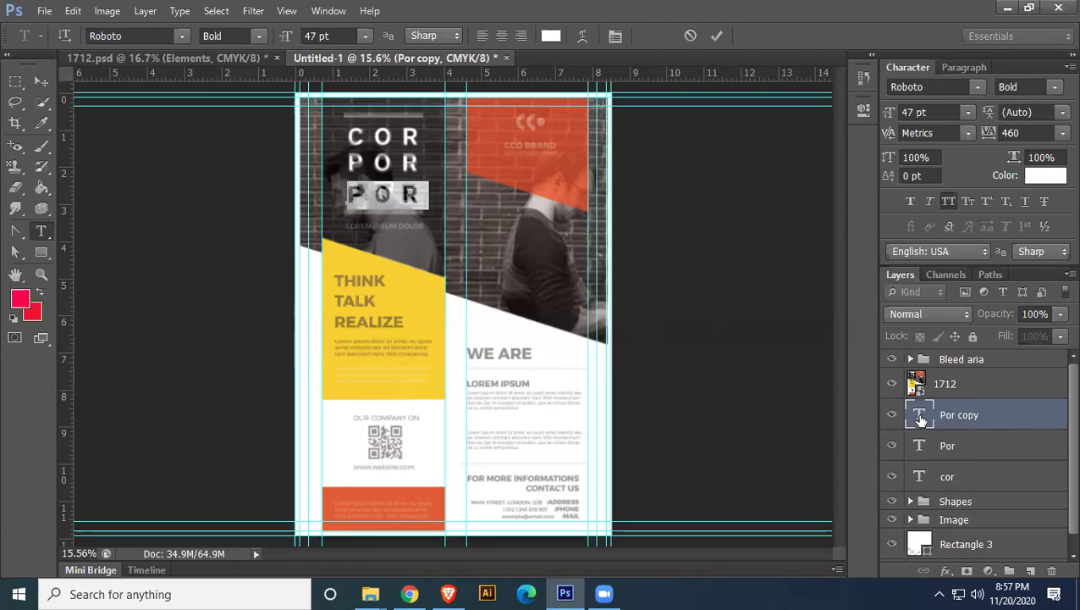
{"action": "type", "text": "ATE"}
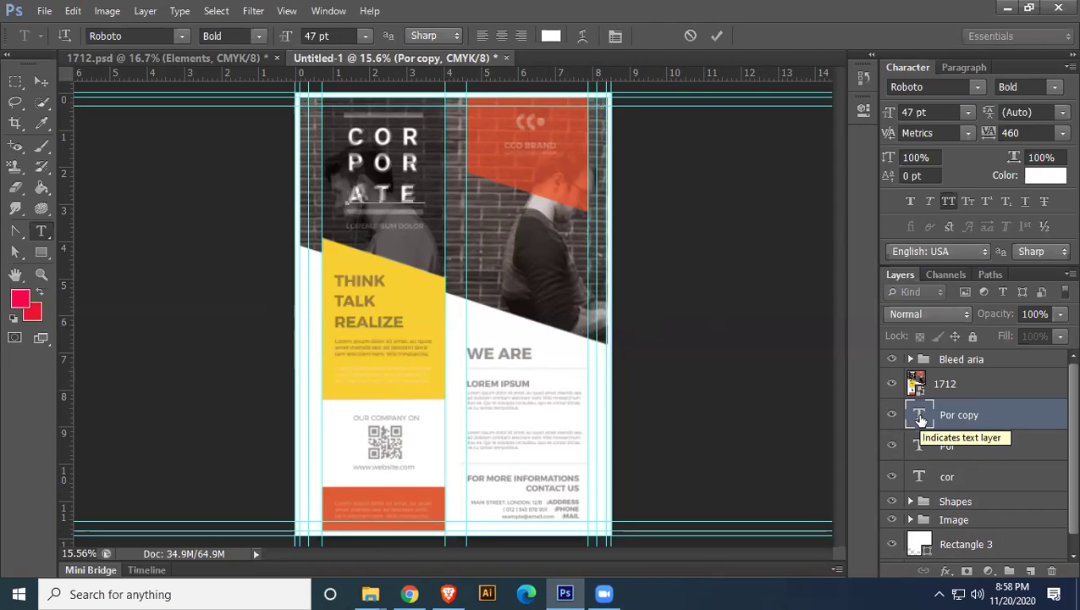
{"action": "left_click", "coordinate": [39, 81]}
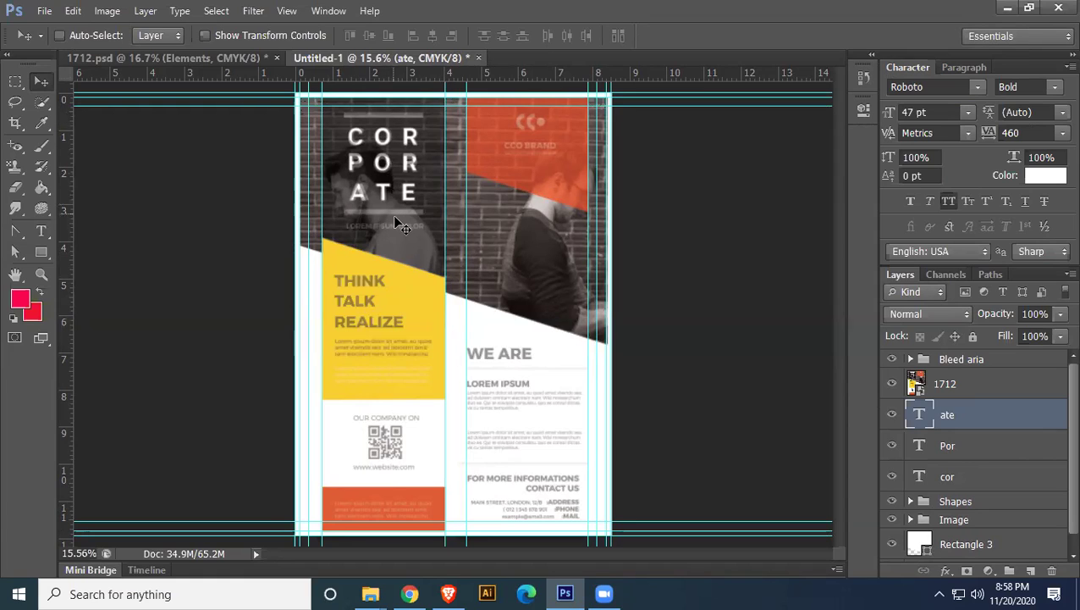
Add two vertical guides near the left and right ends of the bars framing the CORPORATE heading
{"action": "left_click", "coordinate": [44, 254]}
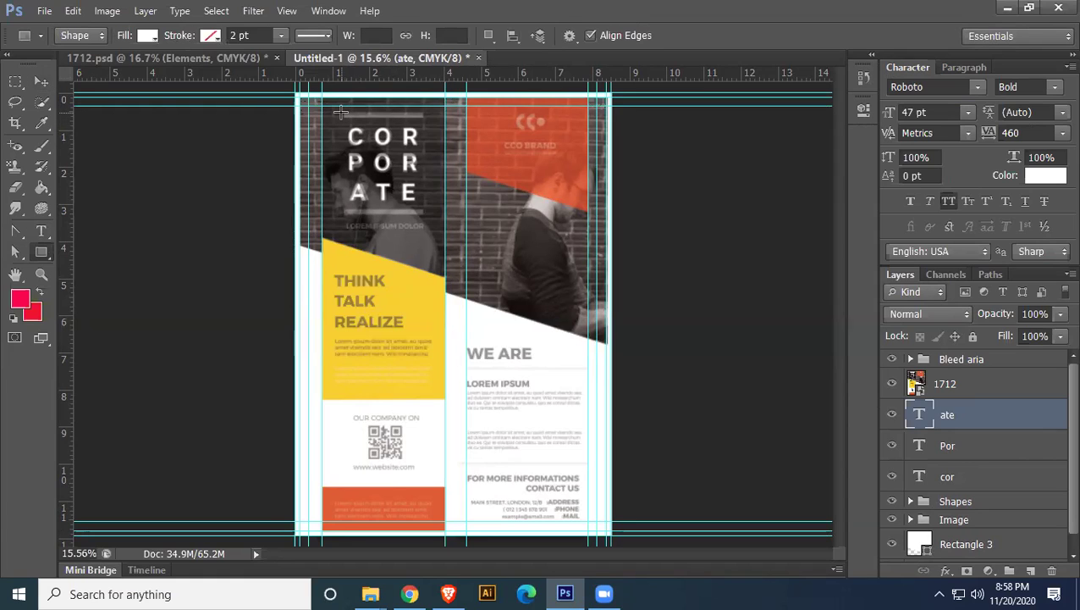
{"action": "left_click_drag", "start_coordinate": [289, 197], "coordinate": [341, 119]}
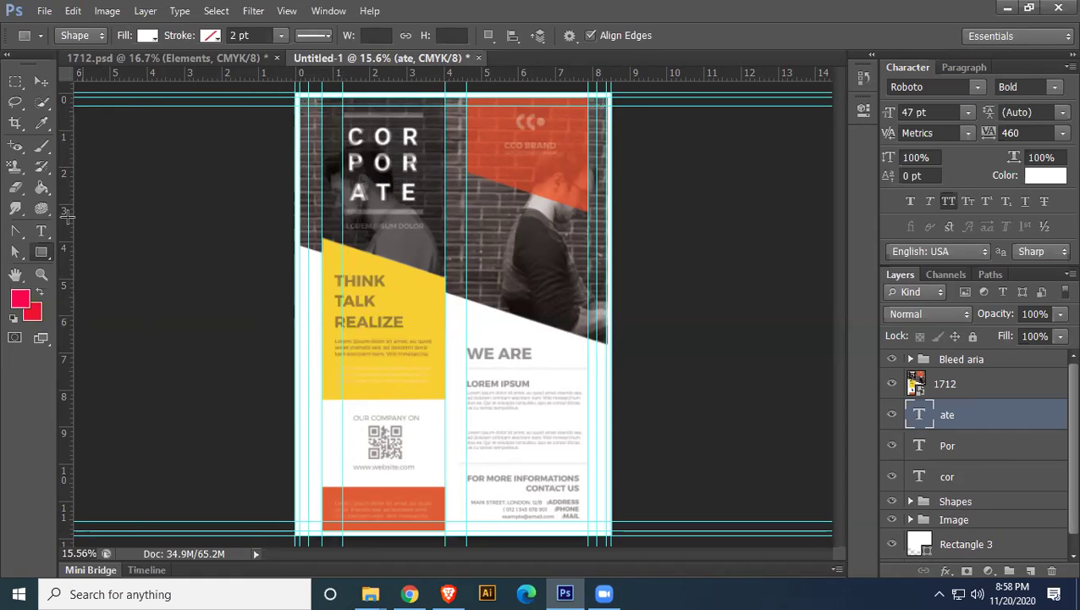
{"action": "left_click_drag", "start_coordinate": [72, 182], "coordinate": [422, 117]}
Fine-tune the two new vertical guides so they sit exactly on the left and right ends of the heading bars
{"action": "scroll", "coordinate": [423, 153], "scroll_direction": "up", "scroll_amount": 5}
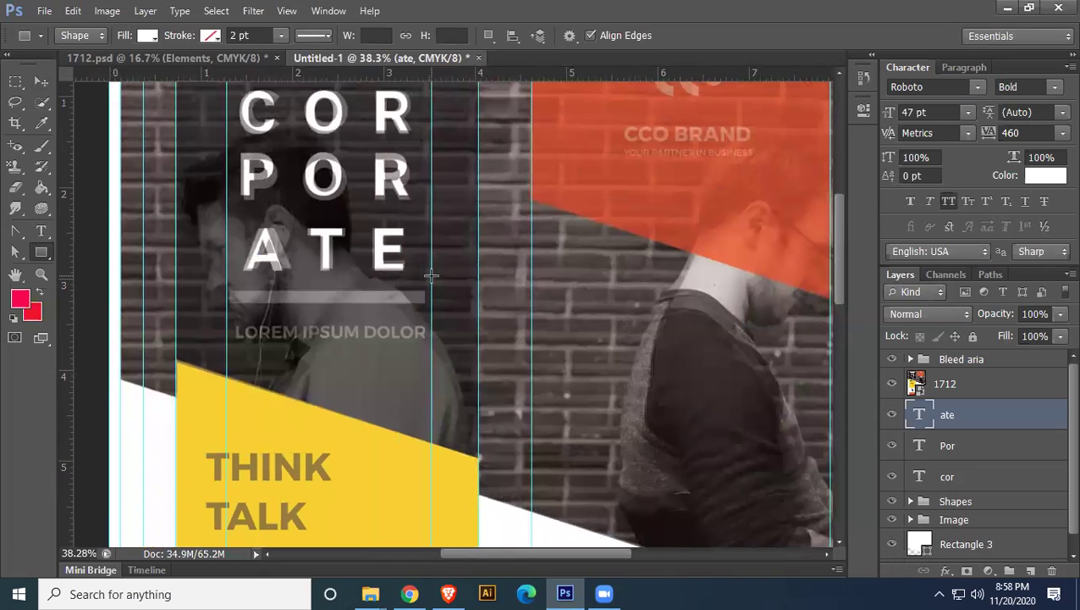
{"action": "left_click", "coordinate": [41, 82]}
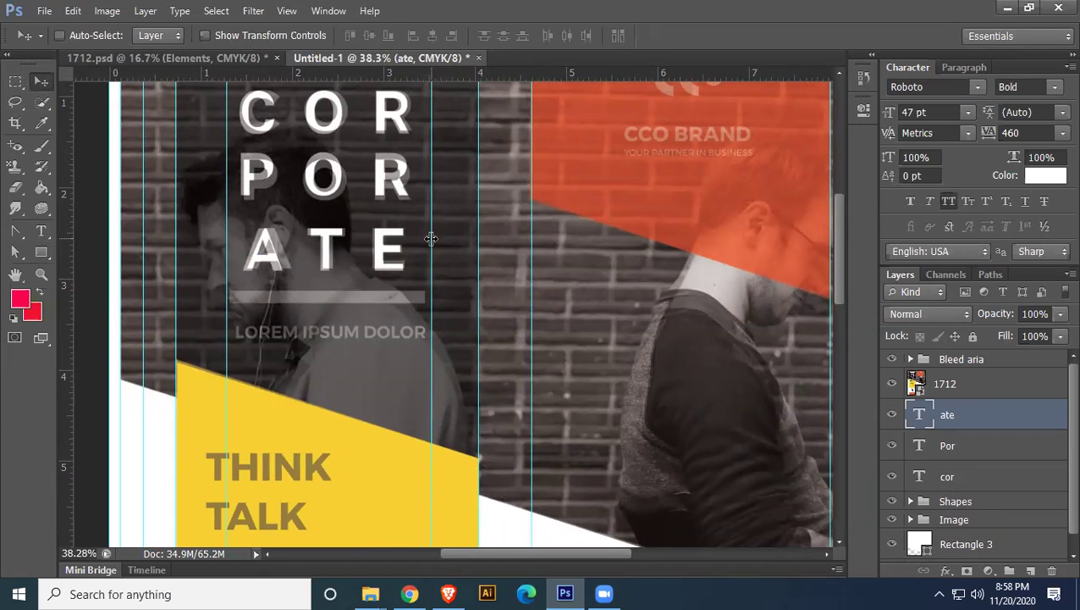
{"action": "left_click_drag", "start_coordinate": [428, 237], "coordinate": [378, 235]}
{"action": "scroll", "coordinate": [462, 306], "scroll_direction": "up", "scroll_amount": 2}
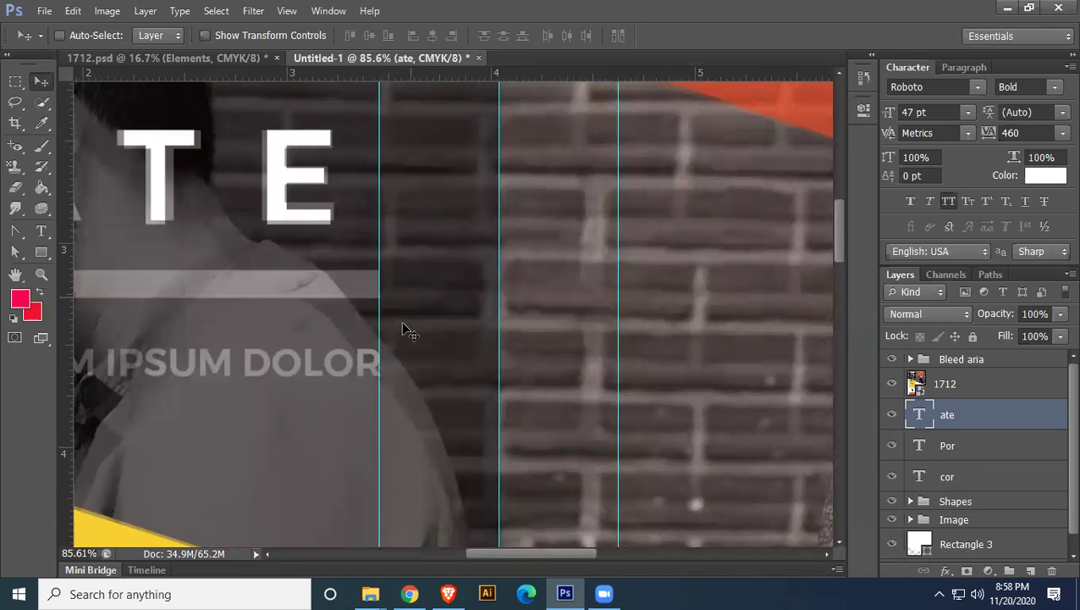
{"action": "left_click_drag", "start_coordinate": [480, 267], "coordinate": [690, 302]}
{"action": "left_click_drag", "start_coordinate": [410, 265], "coordinate": [412, 262]}
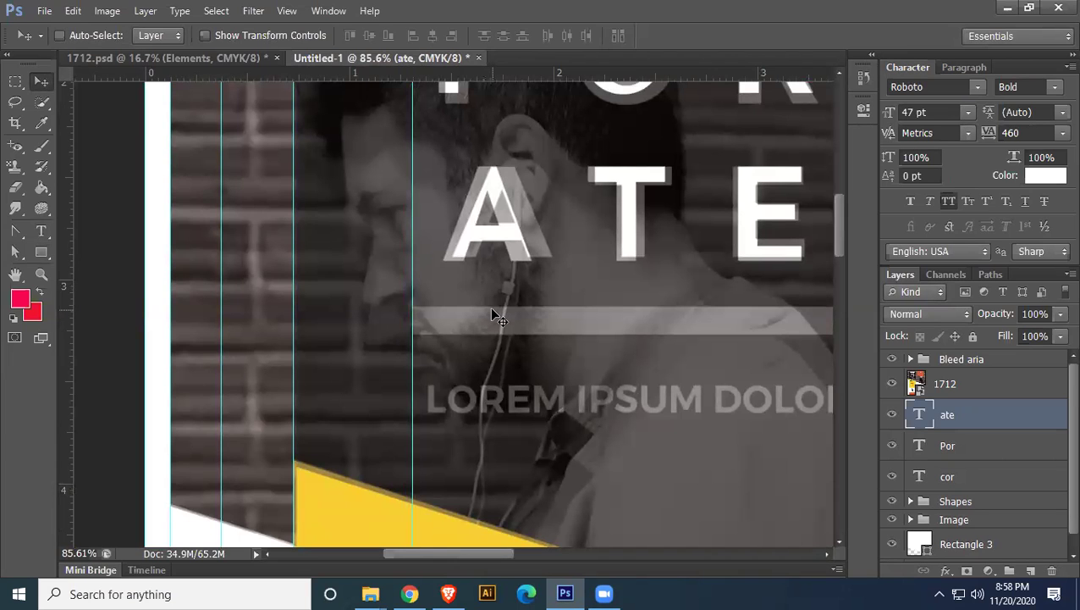
{"action": "scroll", "coordinate": [586, 323], "scroll_direction": "down", "scroll_amount": 3}
{"action": "left_click_drag", "start_coordinate": [589, 294], "coordinate": [422, 483]}
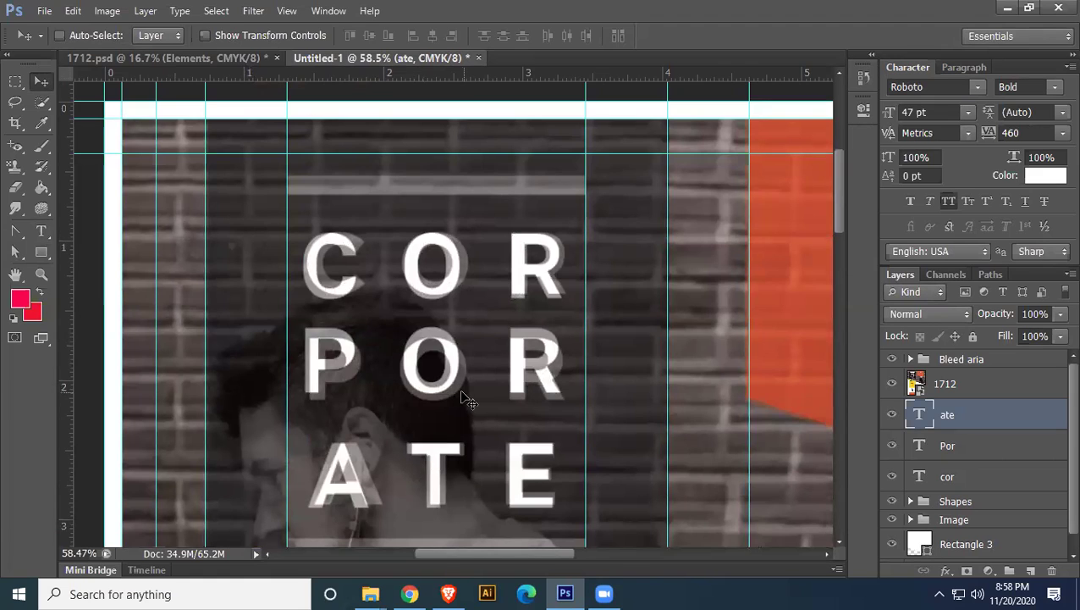
Draw a white bar about 644 × 47 px over the reference bar above COR and duplicate it onto the reference bar below ATE
{"action": "left_click", "coordinate": [41, 252]}
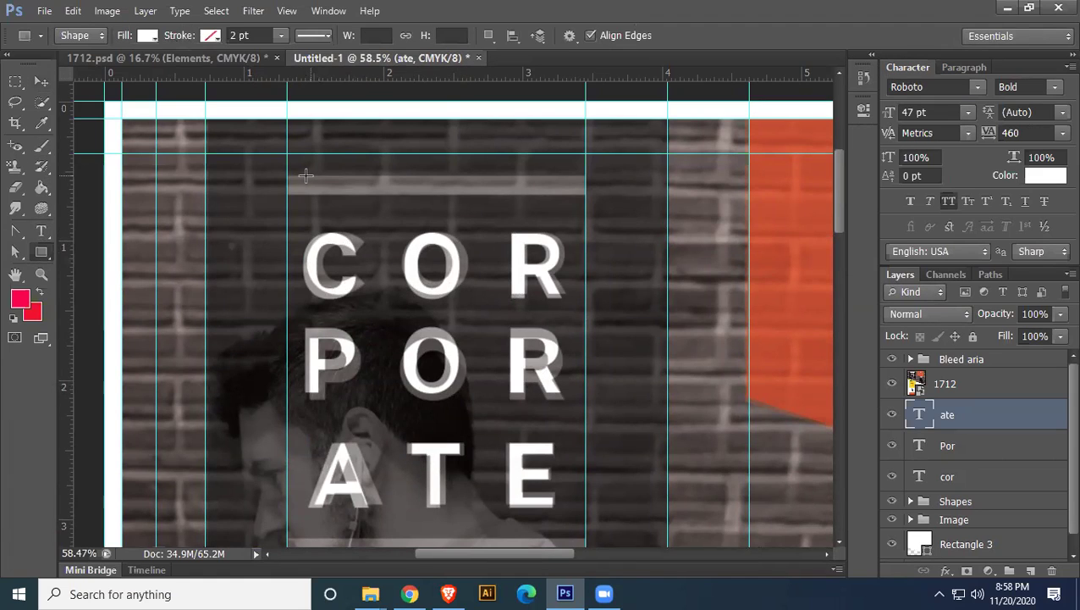
{"action": "left_click_drag", "start_coordinate": [287, 174], "coordinate": [584, 194]}
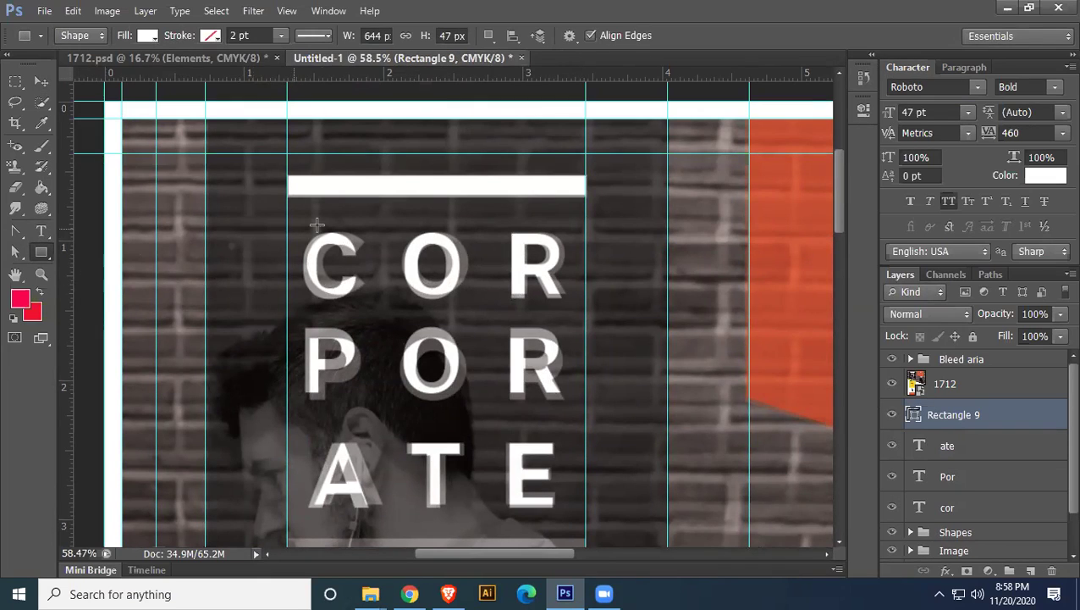
{"action": "left_click", "coordinate": [41, 80]}
{"action": "left_click_drag", "start_coordinate": [445, 186], "coordinate": [458, 485]}
{"action": "key", "text": "Up"}
{"action": "key", "text": "Up"}
{"action": "key", "text": "Up"}
{"action": "key", "text": "Up"}
{"action": "key", "text": "Up"}
{"action": "key", "text": "Up"}
Add a new text layer reading LOREM IPSUM DOLOR just below the reference subtitle under the lower heading bar
{"action": "left_click_drag", "start_coordinate": [451, 406], "coordinate": [438, 235]}
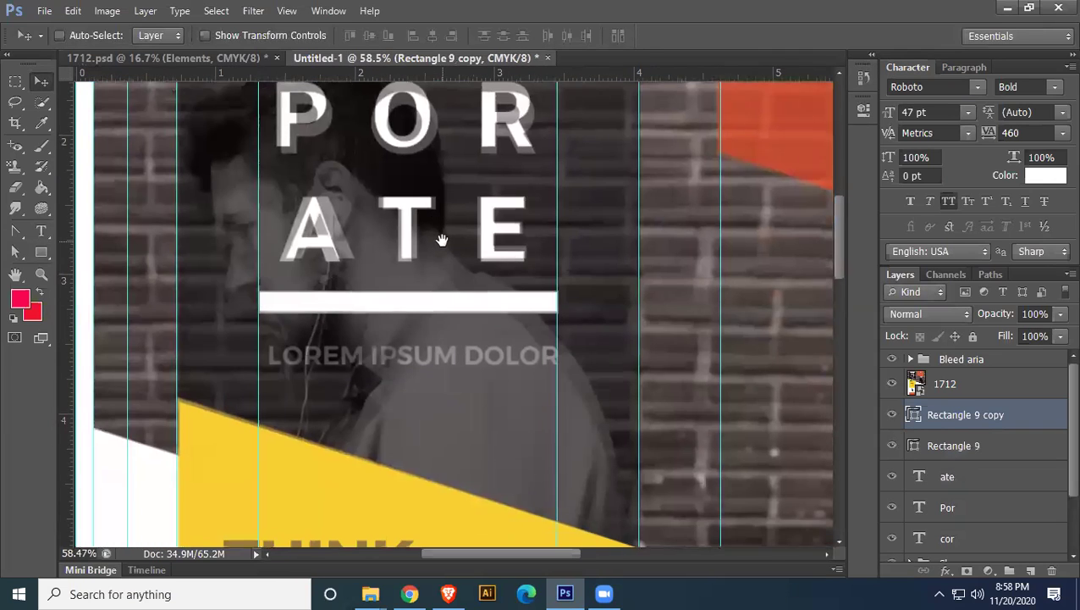
{"action": "left_click", "coordinate": [44, 227]}
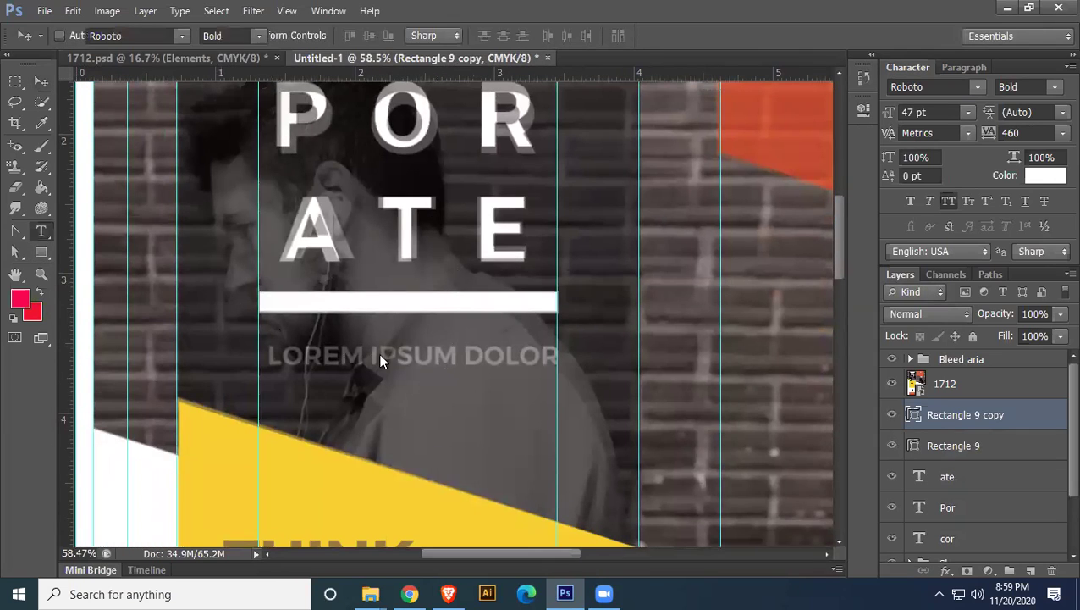
{"action": "left_click", "coordinate": [475, 427]}
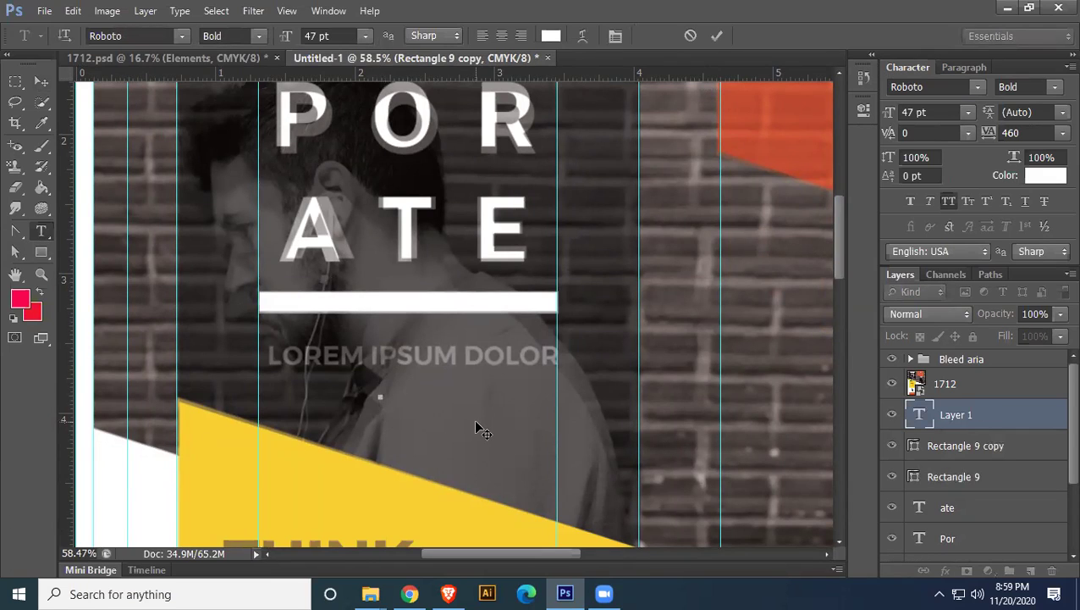
{"action": "type", "text": "LOREM"}
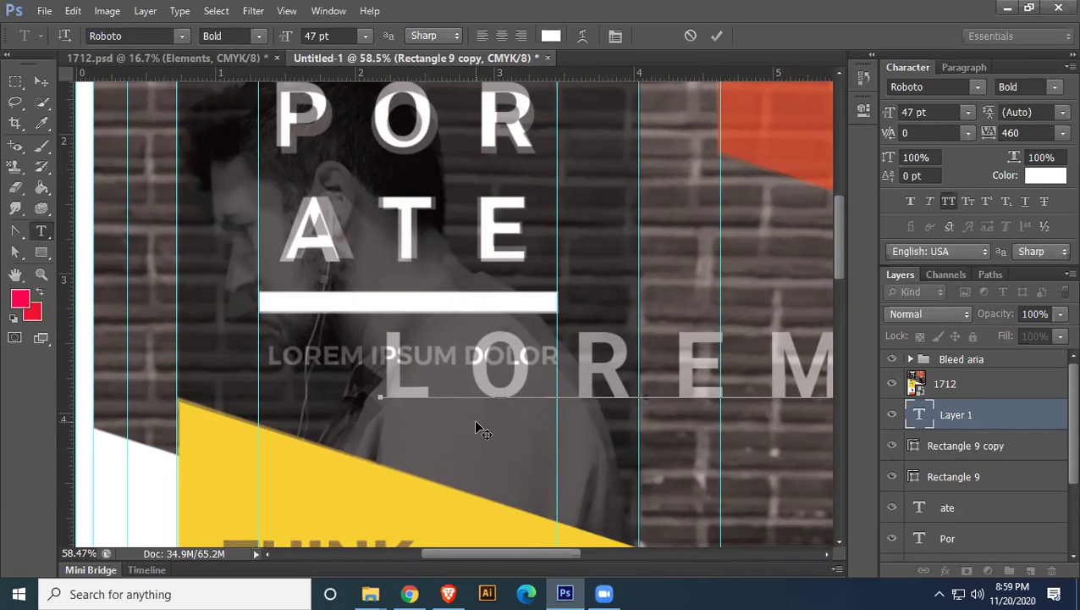
Set the whole LOREM IPSUM DOLOR text to 0 tracking and a 13 pt font size
{"action": "key", "text": "ctrl+a"}
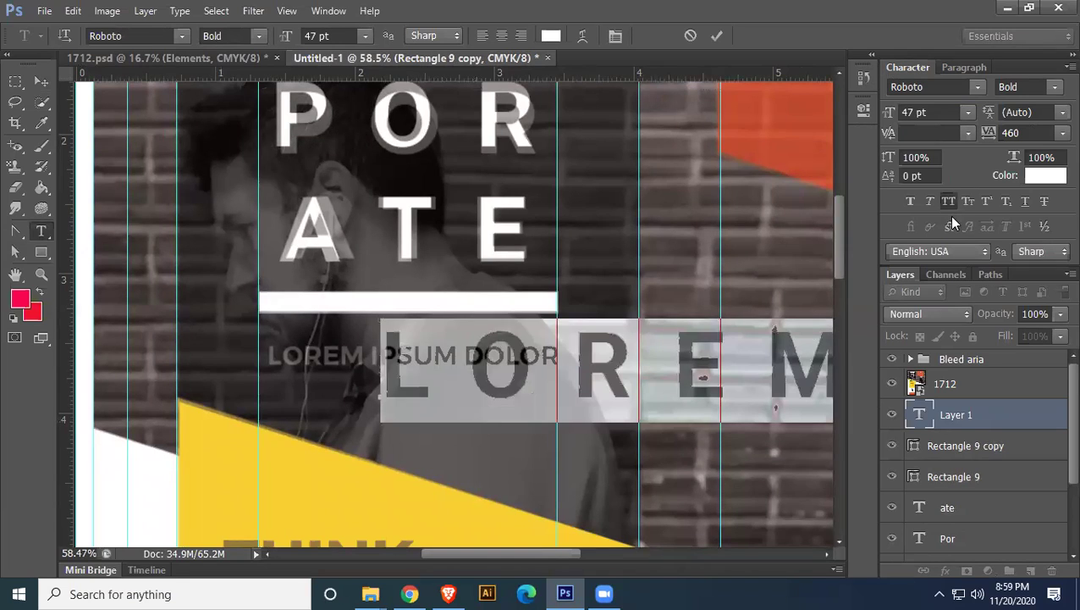
{"action": "left_click", "coordinate": [1062, 132]}
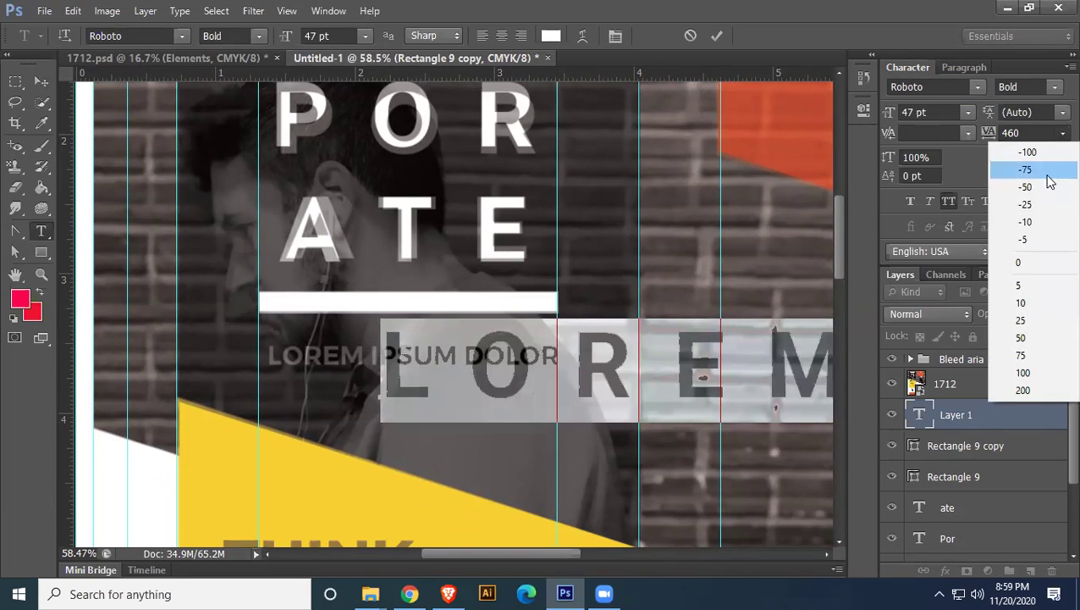
{"action": "left_click", "coordinate": [1026, 264]}
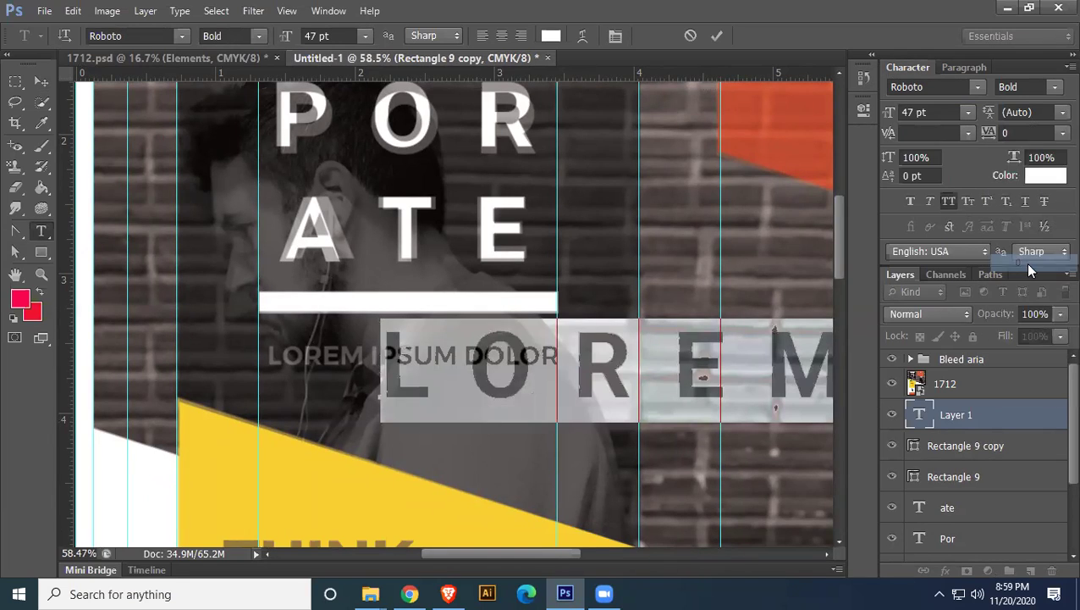
{"action": "left_click", "coordinate": [945, 113]}
{"action": "key", "text": "Down"}
{"action": "key", "text": "Down"}
{"action": "key", "text": "Down"}
{"action": "key", "text": "Down"}
{"action": "key", "text": "Down"}
{"action": "key", "text": "Down"}
{"action": "key", "text": "Down"}
{"action": "key", "text": "Down"}
{"action": "key", "text": "Down"}
{"action": "key", "text": "Down"}
{"action": "key", "text": "Down"}
{"action": "key", "text": "Down"}
{"action": "key", "text": "Down"}
{"action": "key", "text": "Down"}
{"action": "key", "text": "Down"}
{"action": "key", "text": "Down"}
{"action": "key", "text": "Down"}
{"action": "key", "text": "Down"}
{"action": "key", "text": "Down"}
{"action": "key", "text": "Down"}
{"action": "key", "text": "Down"}
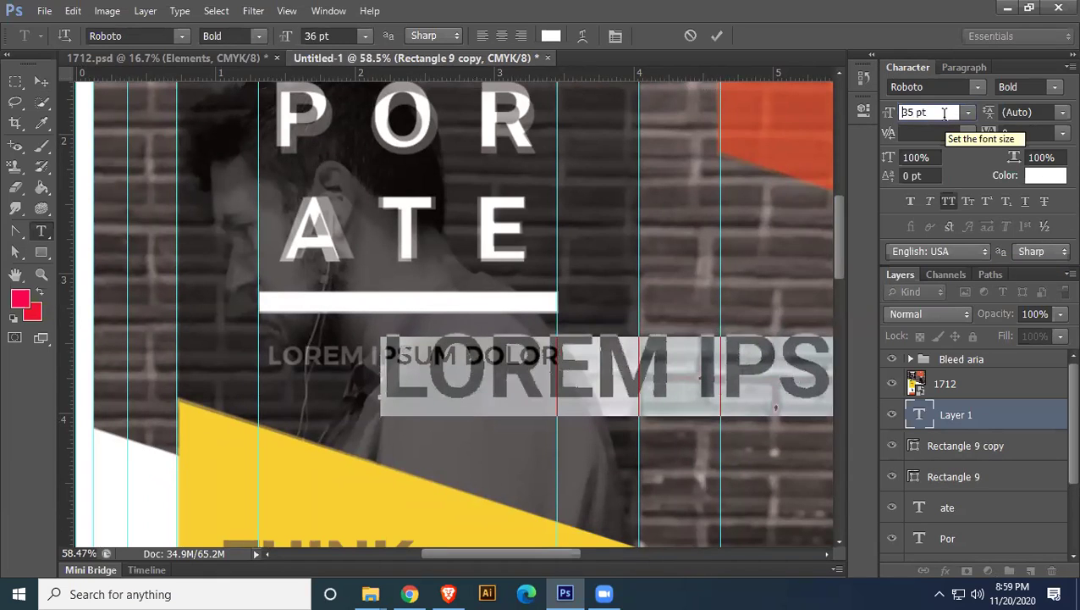
{"action": "key", "text": "Down"}
{"action": "key", "text": "Down"}
{"action": "key", "text": "Down"}
{"action": "key", "text": "Down"}
{"action": "key", "text": "Down"}
{"action": "key", "text": "Down"}
{"action": "key", "text": "Down"}
{"action": "key", "text": "Down"}
{"action": "key", "text": "Down"}
{"action": "key", "text": "Down"}
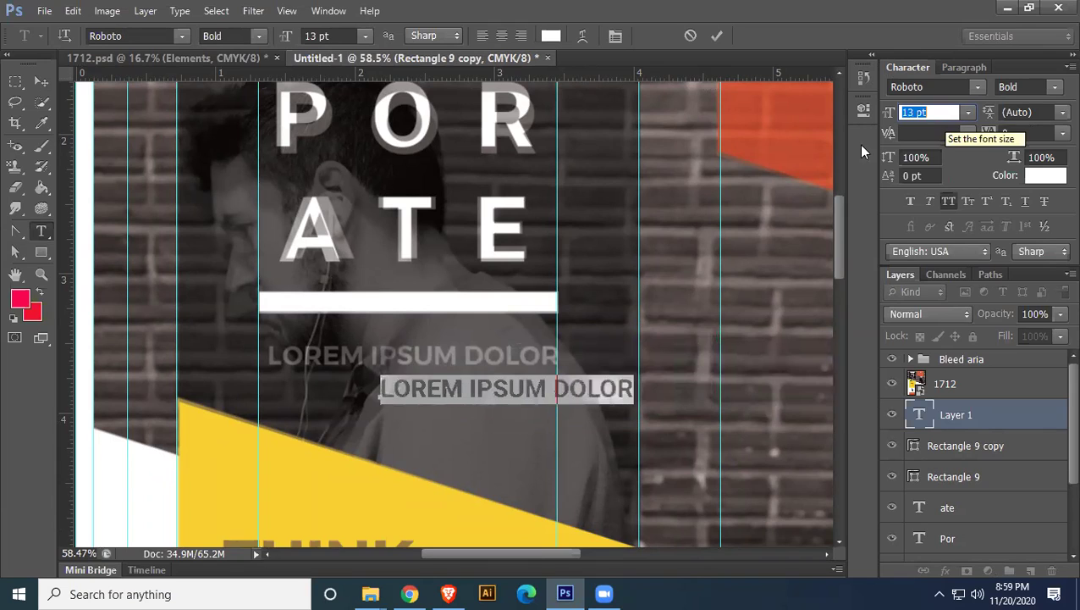
Move the LOREM IPSUM DOLOR text onto the faint reference subtitle so their starting edges line up
{"action": "left_click", "coordinate": [40, 81]}
{"action": "left_click_drag", "start_coordinate": [460, 385], "coordinate": [348, 353]}
{"action": "key", "text": "Left"}
{"action": "key", "text": "Up"}
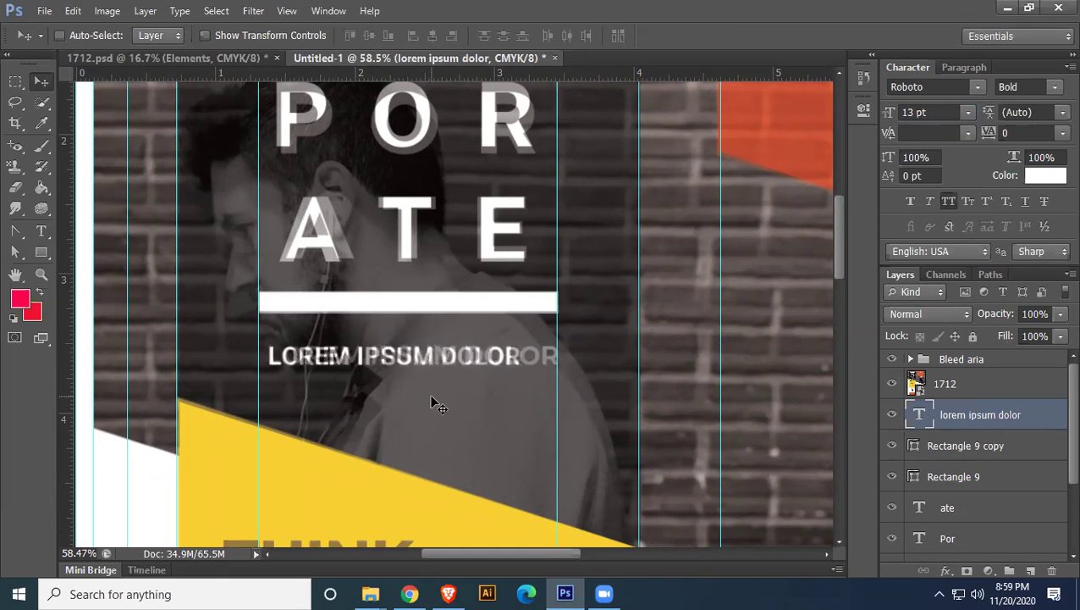
Adjust the LOREM IPSUM DOLOR font size to 15 pt to match the width of the reference subtitle
{"action": "double_click", "coordinate": [938, 116]}
{"action": "type", "text": "19"}
{"action": "key", "text": "Return"}
{"action": "left_click", "coordinate": [933, 114]}
{"action": "key", "text": "Down"}
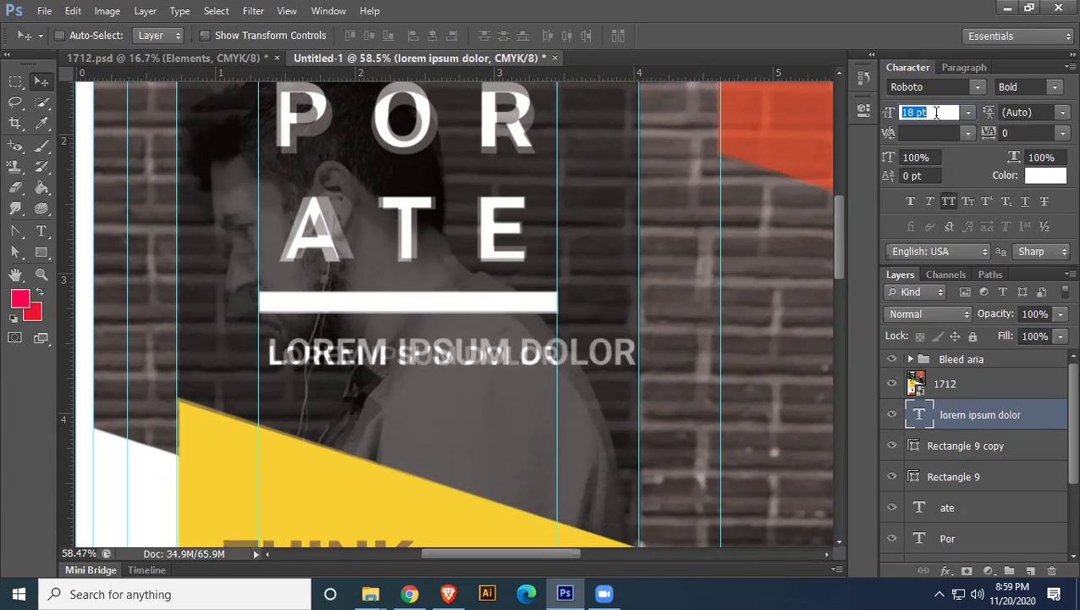
{"action": "key", "text": "Return"}
{"action": "left_click", "coordinate": [932, 114]}
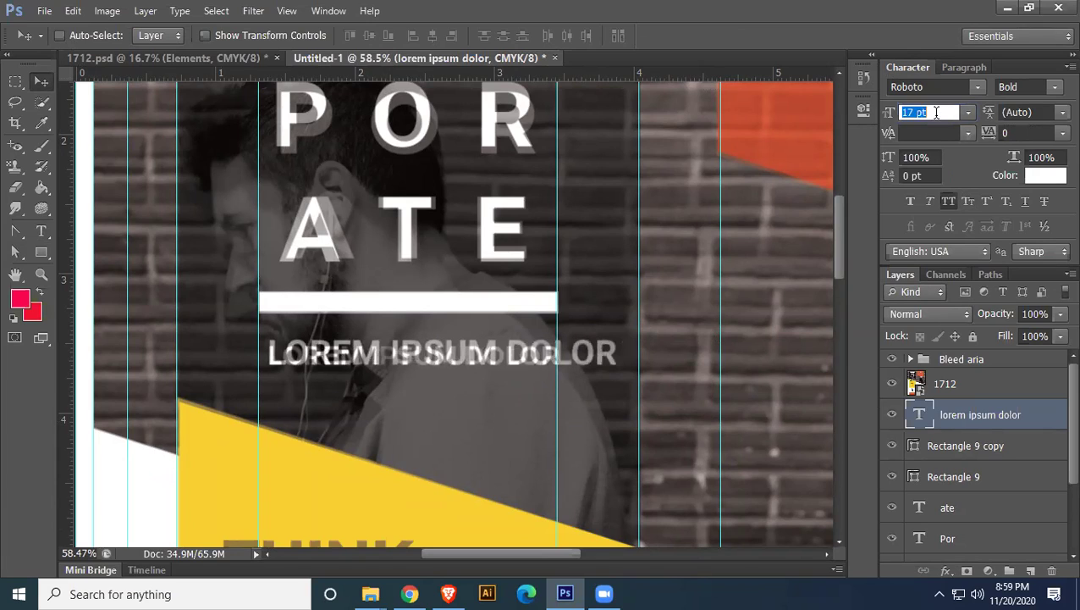
{"action": "key", "text": "Down"}
{"action": "key", "text": "Down"}
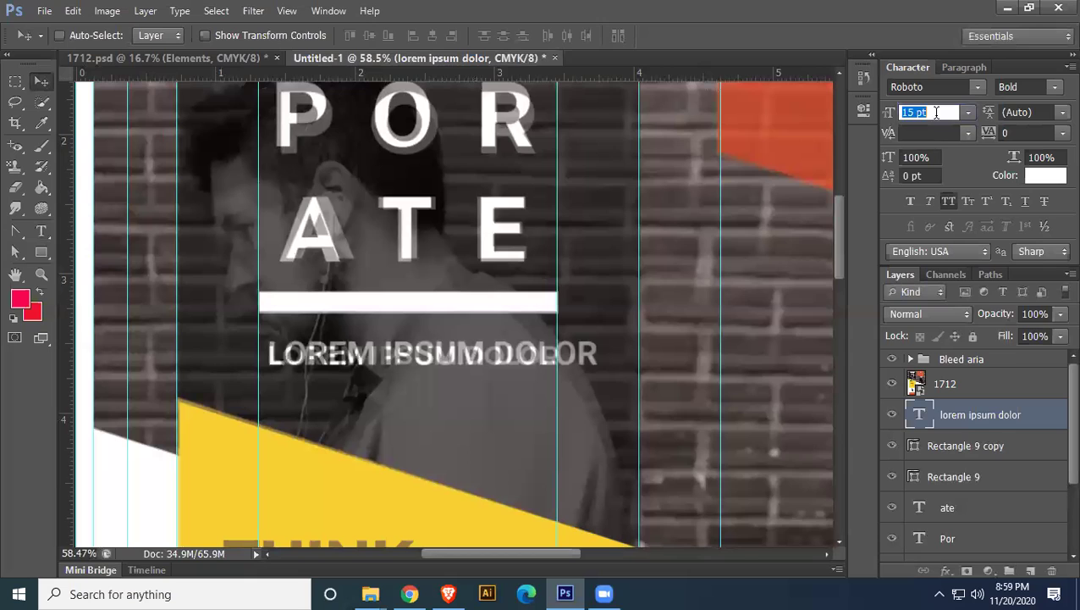
{"action": "key", "text": "Return"}
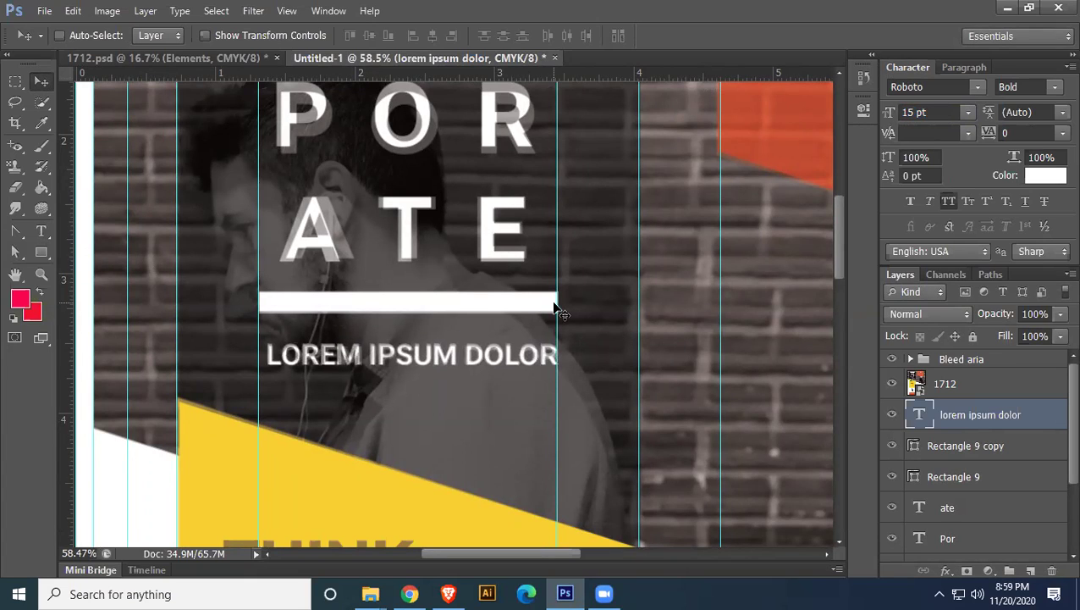
Add a new text layer reading CCO below the reference tagline in the orange shape
{"action": "left_click_drag", "start_coordinate": [723, 393], "coordinate": [364, 389]}
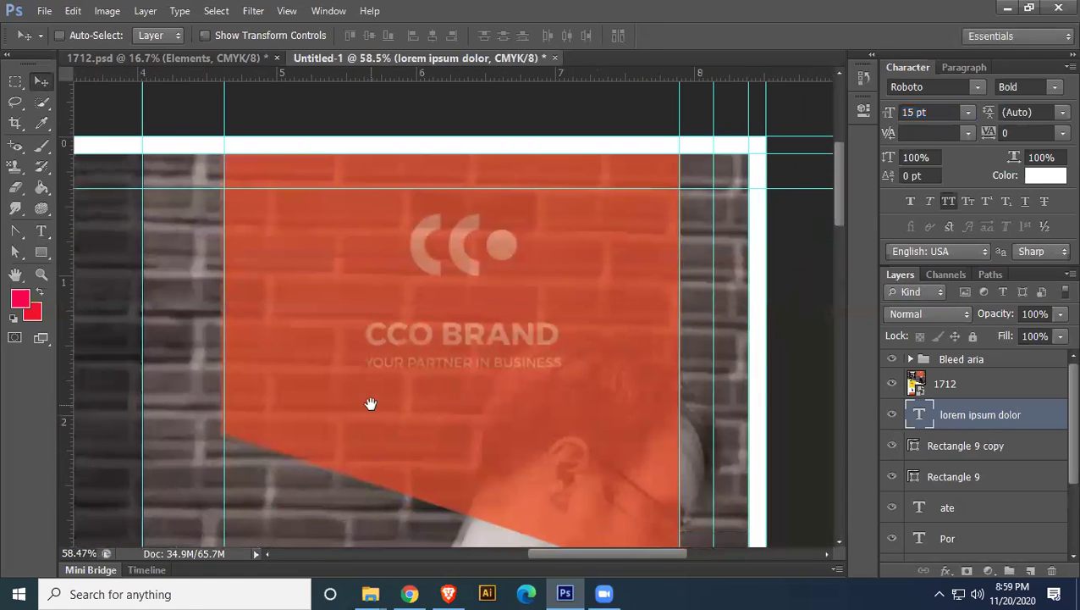
{"action": "left_click", "coordinate": [38, 231]}
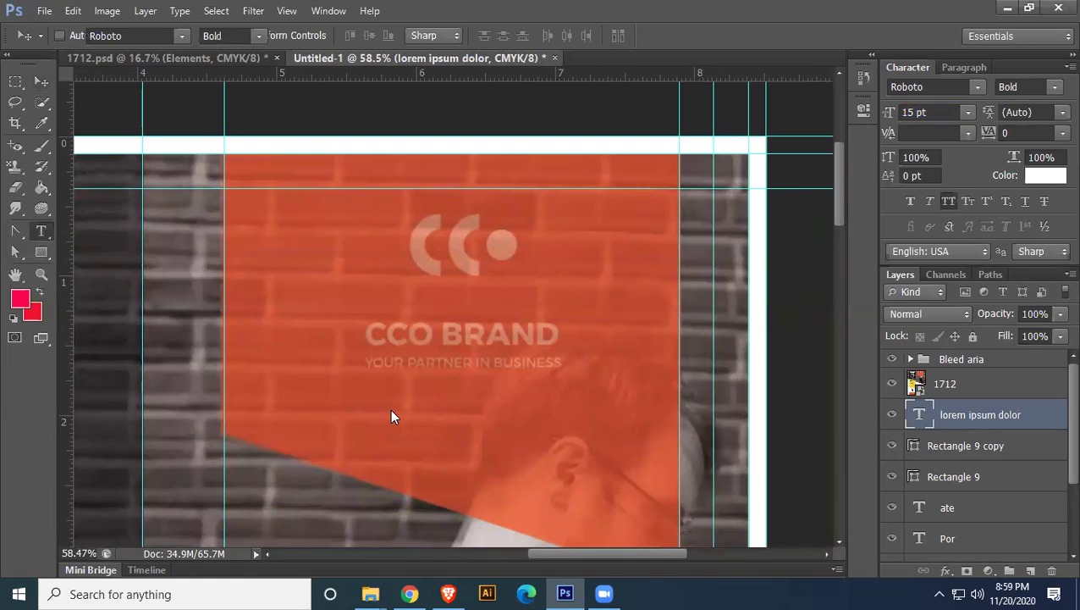
{"action": "left_click", "coordinate": [381, 414]}
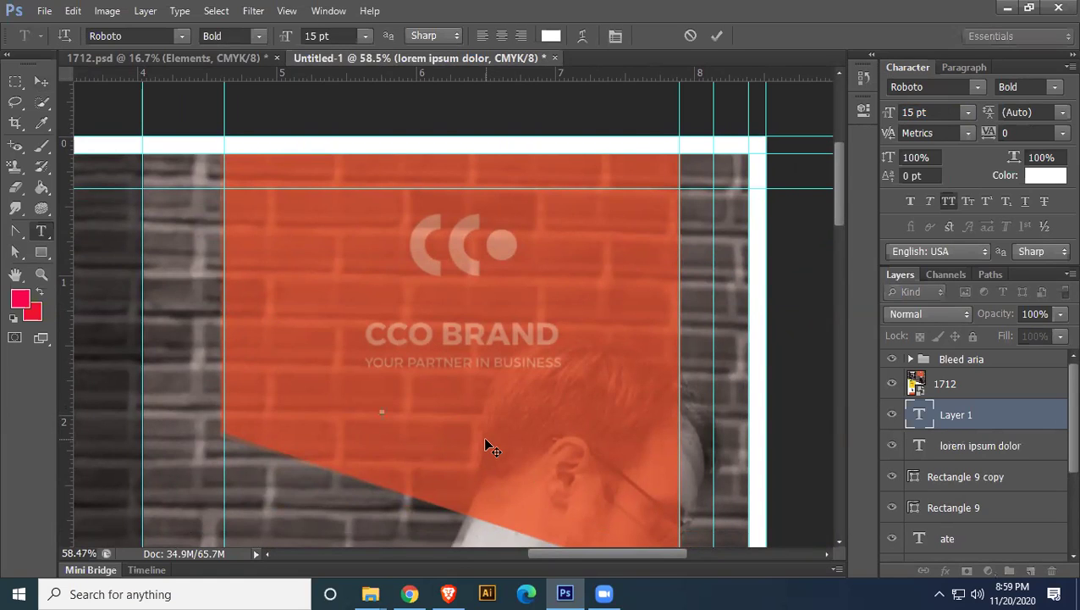
{"action": "type", "text": "CCP"}
{"action": "key", "text": "BackSpace"}
{"action": "type", "text": "O"}
Move the CCO text over the first word of the reference brand name and scale it to about 113%
{"action": "left_click", "coordinate": [42, 85]}
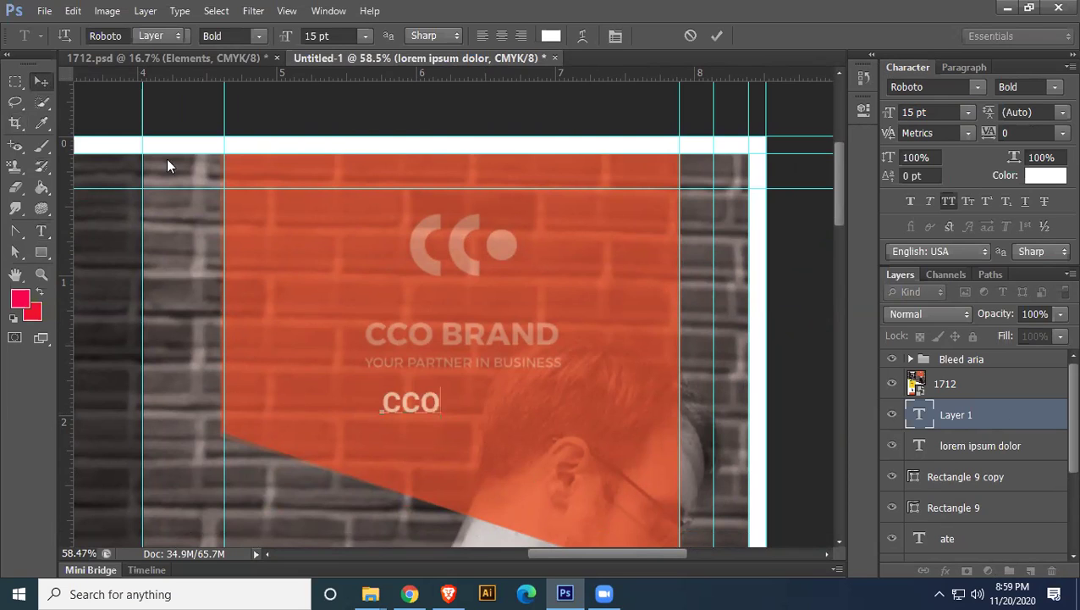
{"action": "left_click_drag", "start_coordinate": [418, 406], "coordinate": [434, 351]}
{"action": "key", "text": "ctrl+t"}
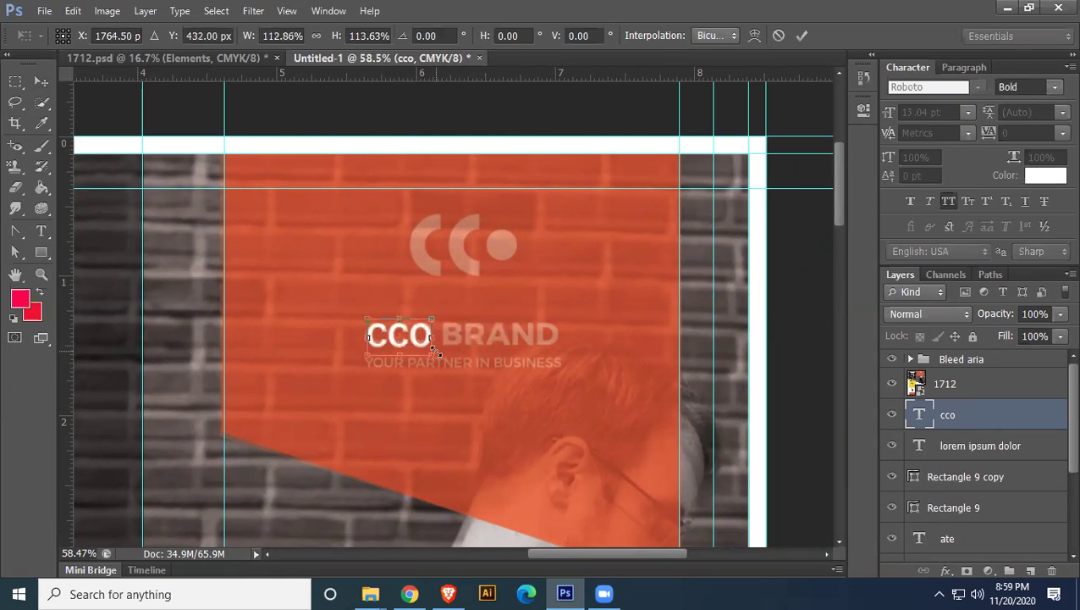
{"action": "key", "text": "Return"}
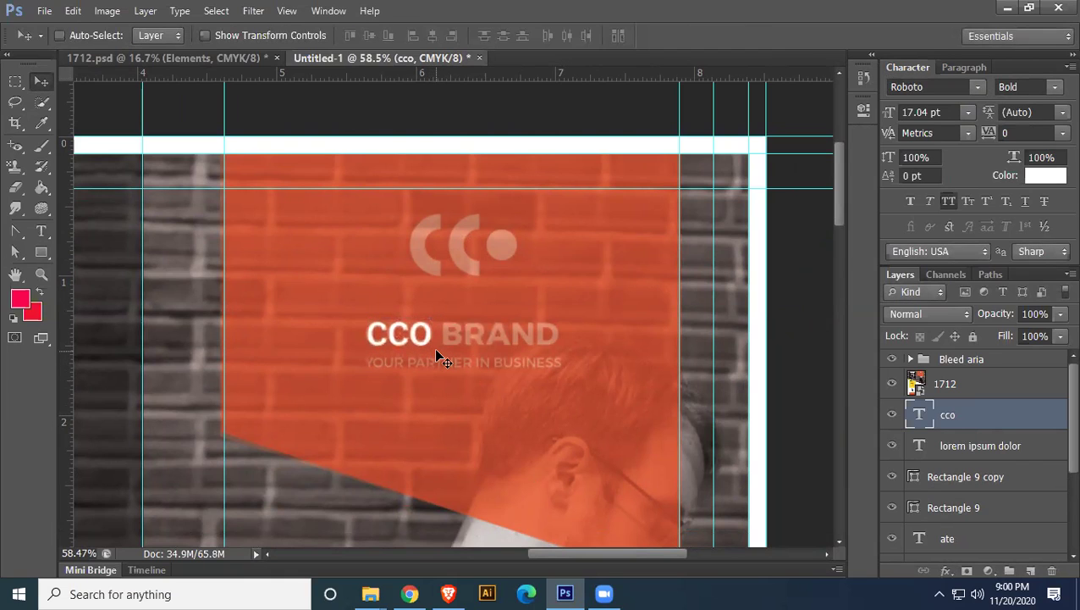
Add a separate text layer reading BRAND beside the CCO text
{"action": "left_click", "coordinate": [42, 233]}
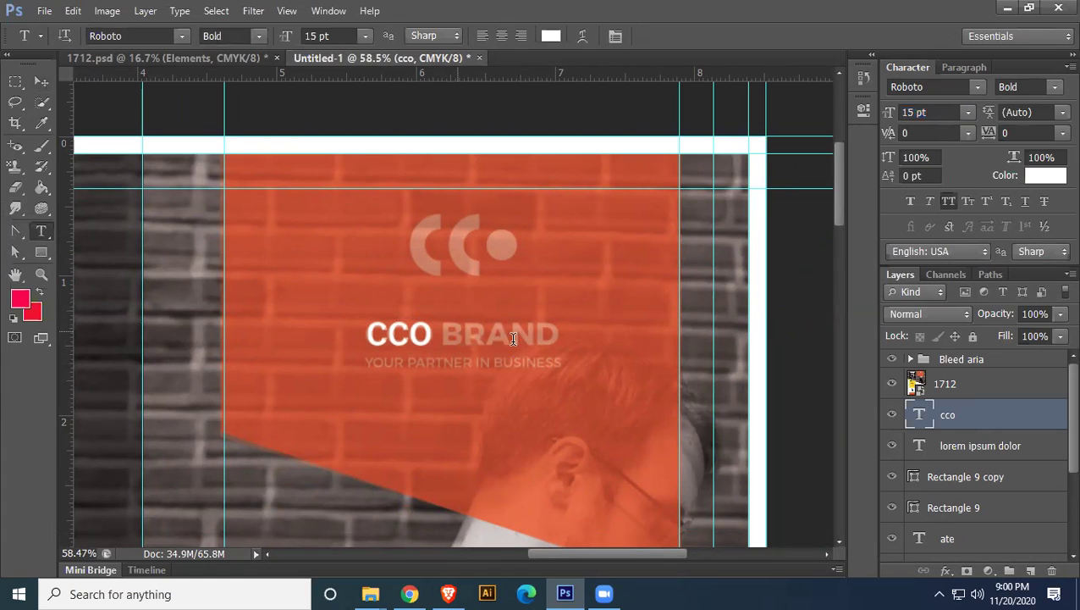
{"action": "left_click", "coordinate": [511, 339]}
{"action": "type", "text": "BRAND"}
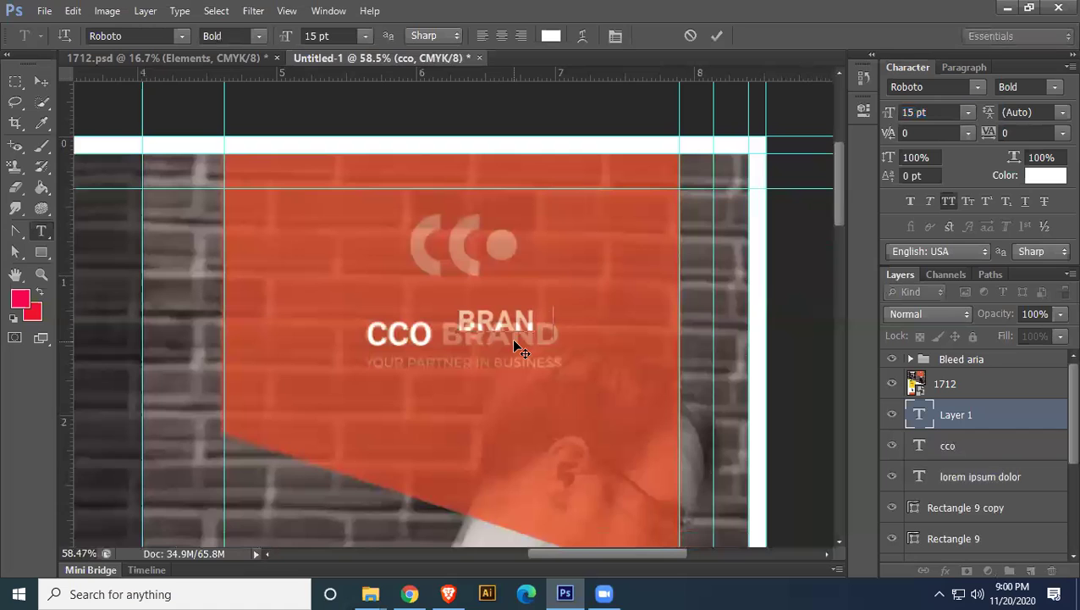
Align the BRAND text with the second word of the reference brand name and scale it to about 17.47 pt
{"action": "left_click", "coordinate": [43, 85]}
{"action": "left_click_drag", "start_coordinate": [483, 323], "coordinate": [468, 336]}
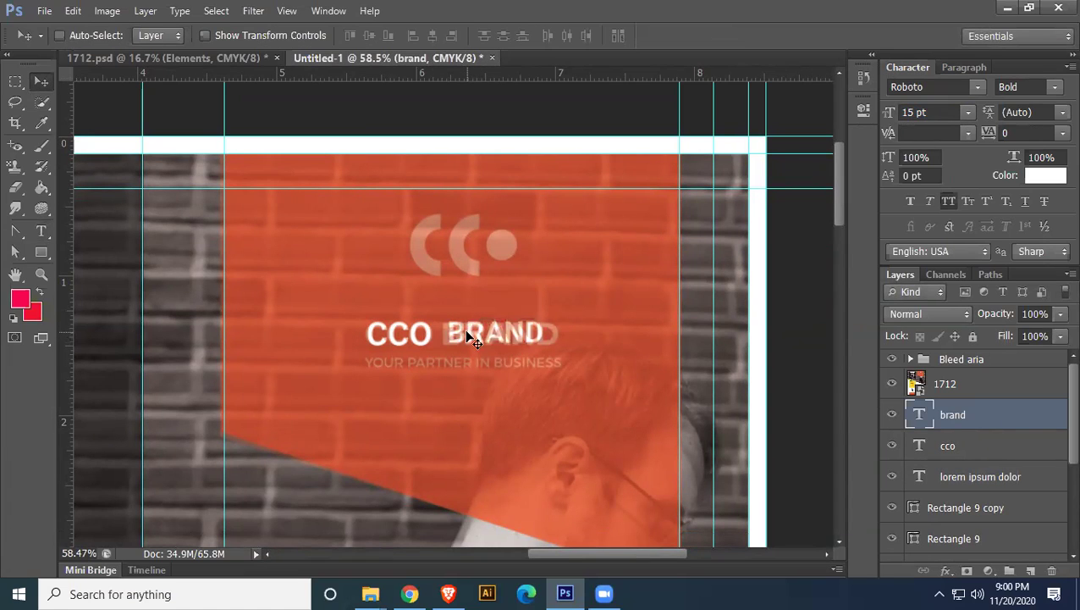
{"action": "key", "text": "ctrl+t"}
{"action": "left_click_drag", "start_coordinate": [542, 347], "coordinate": [561, 348]}
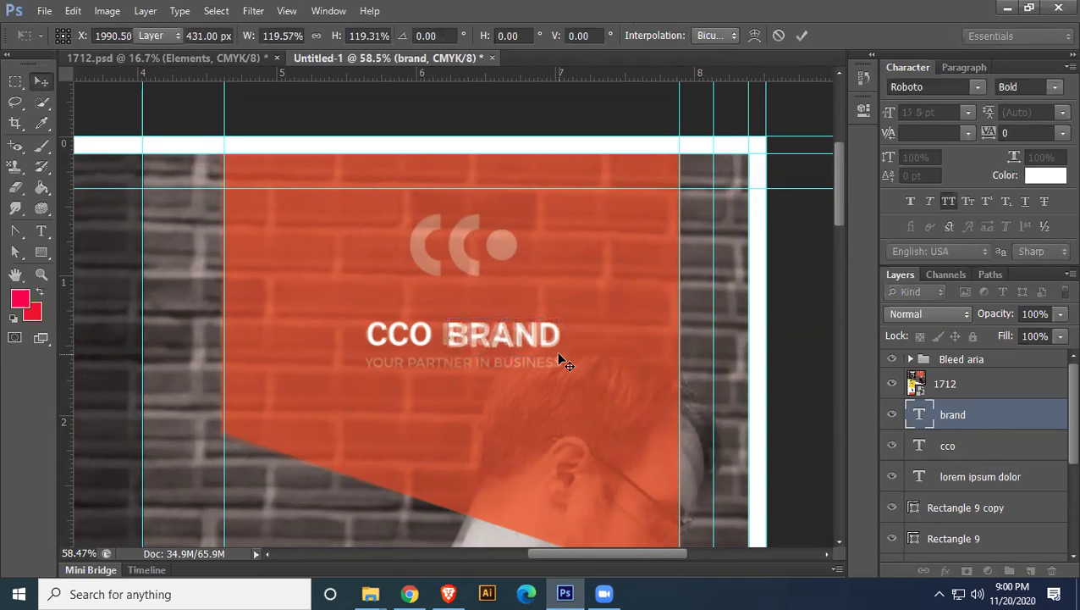
{"action": "key", "text": "Return"}
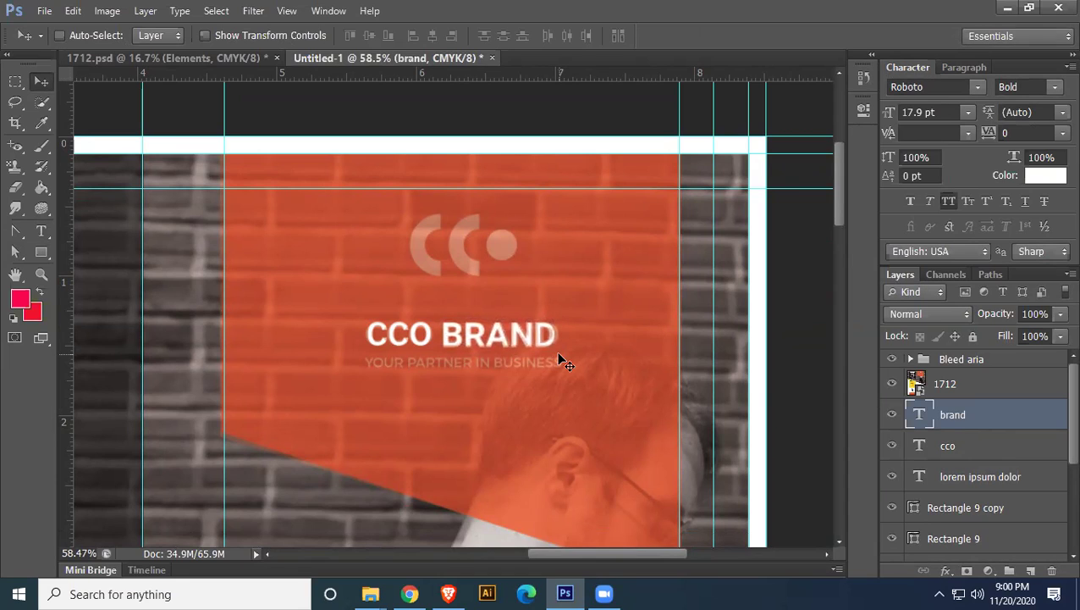
{"action": "key", "text": "ctrl+t"}
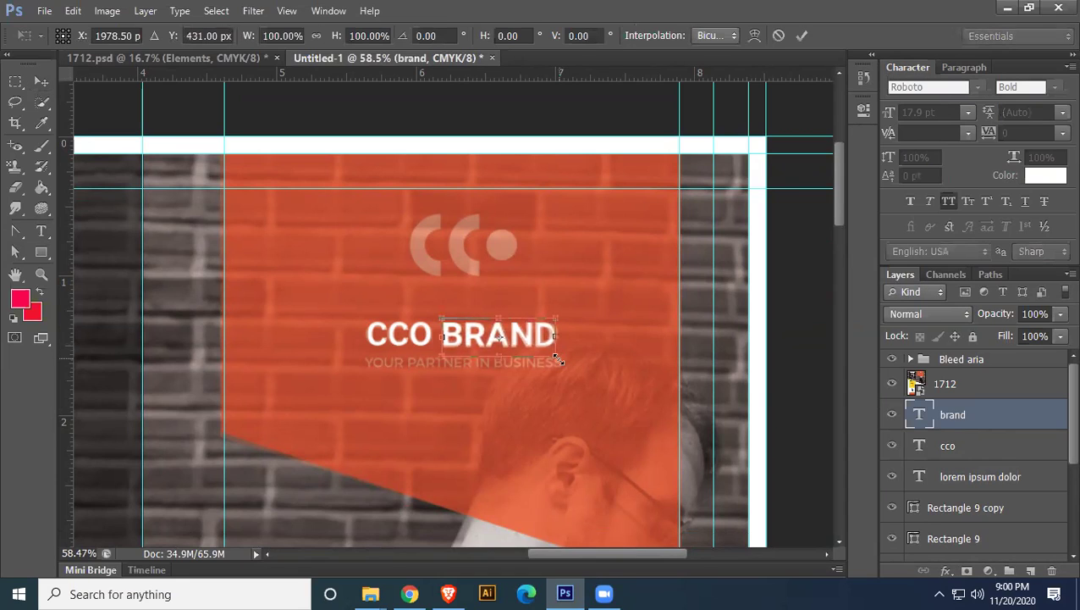
{"action": "left_click_drag", "start_coordinate": [554, 356], "coordinate": [556, 359]}
{"action": "key", "text": "Return"}
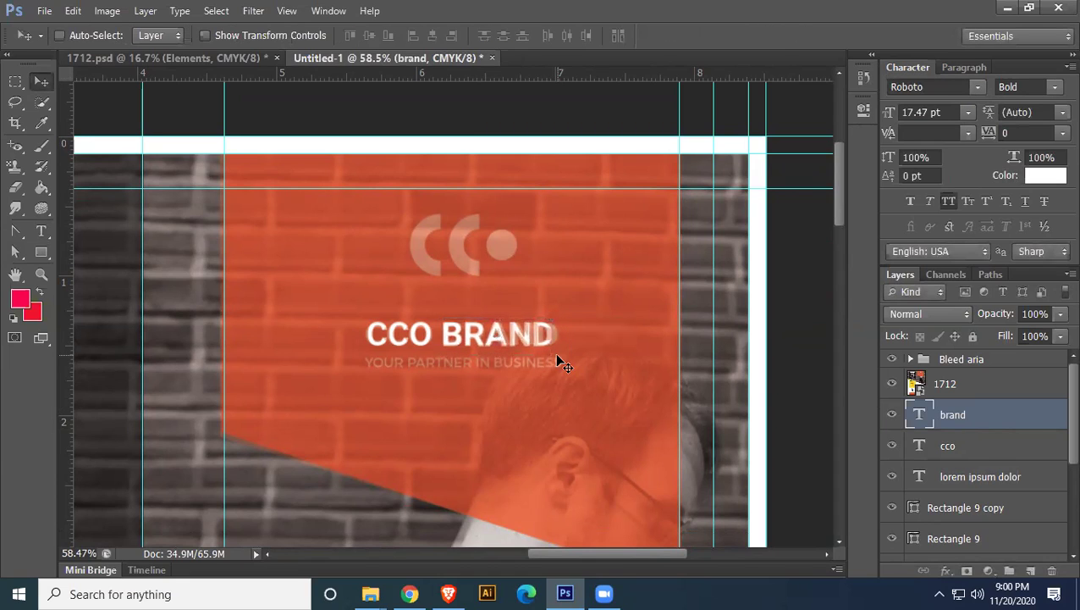
Add a new text layer reading YOUR PARTNER IN BUSINESS below the reference tagline in the orange shape
{"action": "left_click", "coordinate": [41, 230]}
{"action": "left_click", "coordinate": [417, 415]}
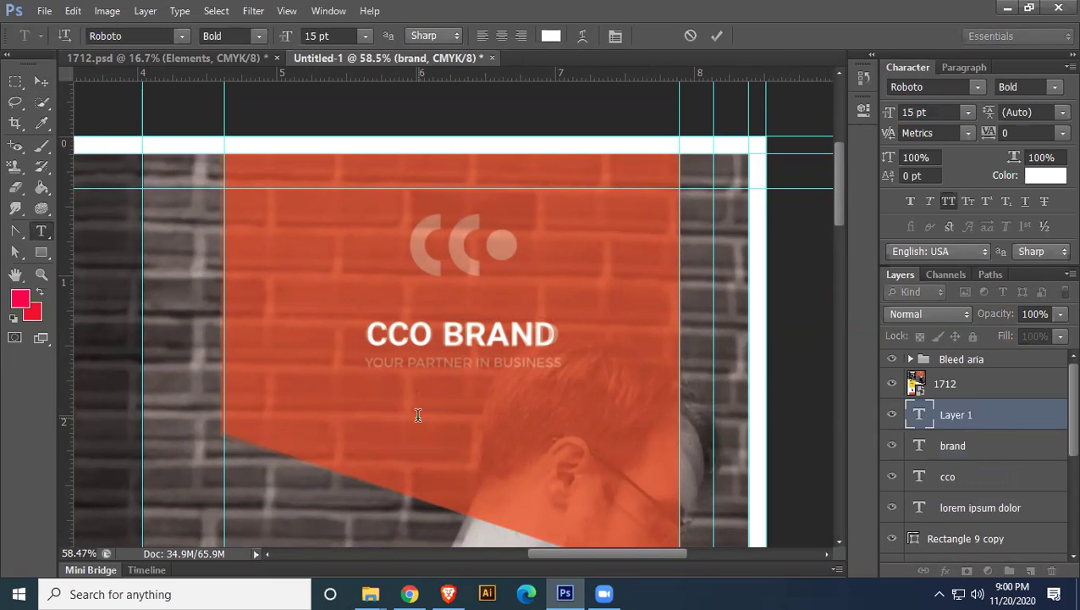
{"action": "type", "text": "YOUR"}
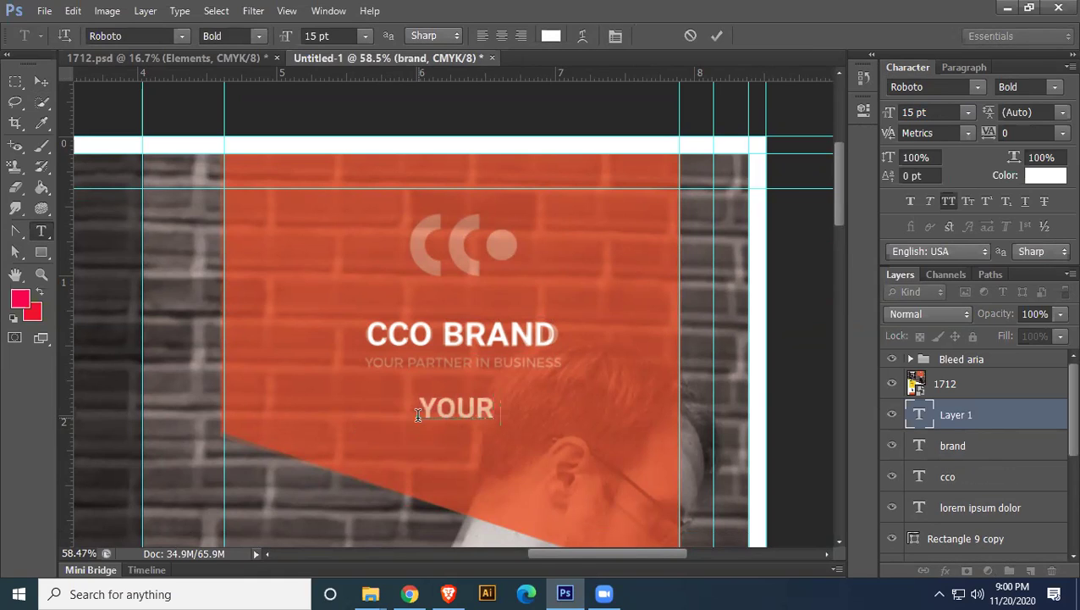
{"action": "type", "text": " PARTN"}
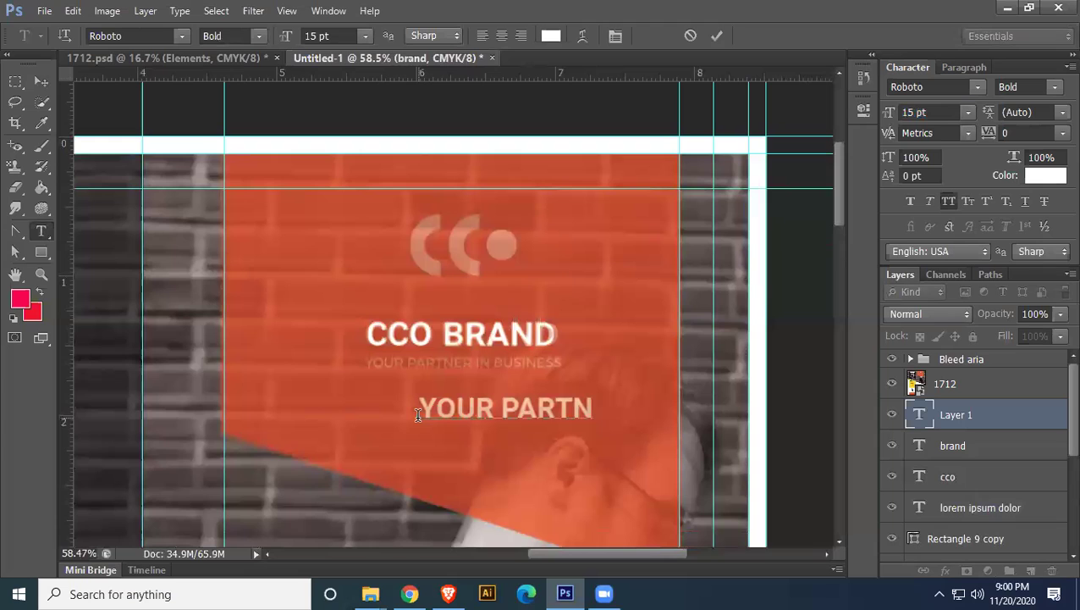
{"action": "type", "text": "ER IN BUSIN"}
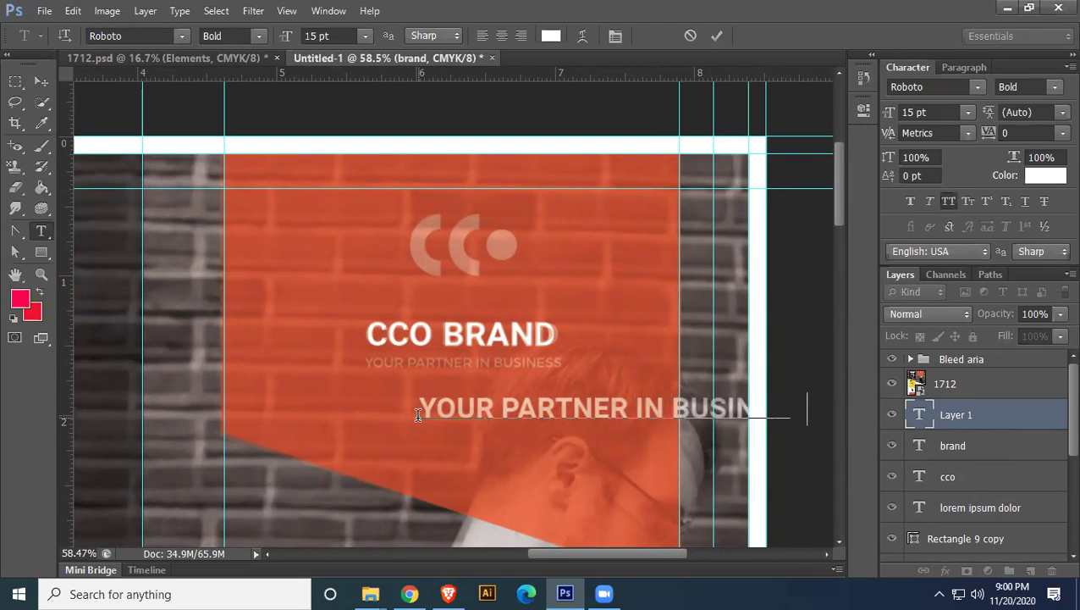
Set the font size of the whole YOUR PARTNER IN BUSINESS text to 7 pt
{"action": "key", "text": "ctrl+a"}
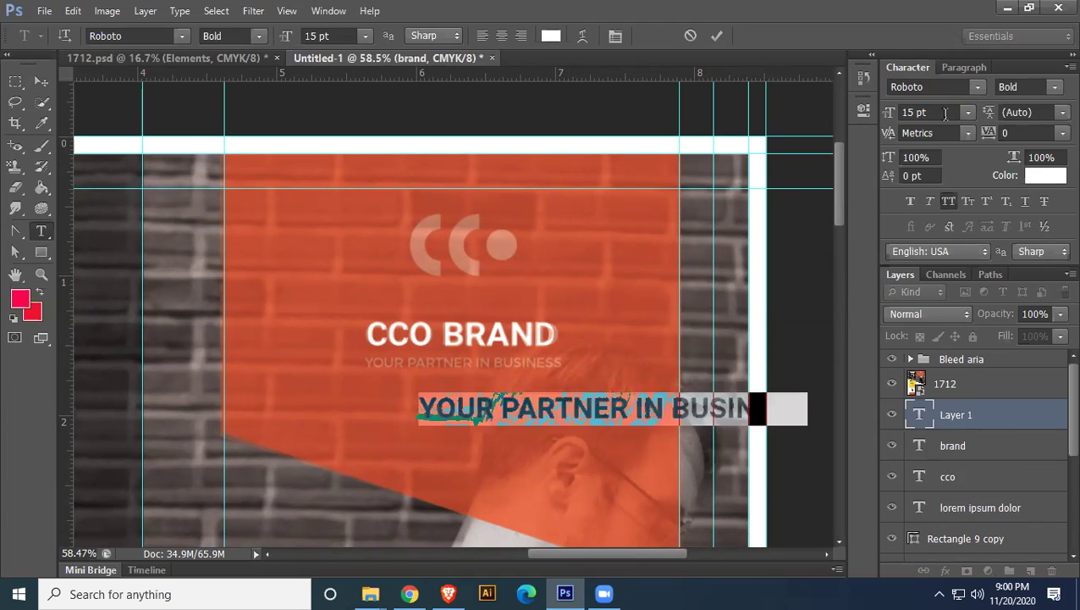
{"action": "left_click", "coordinate": [945, 114]}
{"action": "key", "text": "Down"}
{"action": "key", "text": "Down"}
{"action": "key", "text": "Down"}
{"action": "key", "text": "Down"}
{"action": "key", "text": "Down"}
{"action": "key", "text": "Down"}
{"action": "key", "text": "Down"}
{"action": "key", "text": "Down"}
{"action": "key", "text": "Down"}
{"action": "key", "text": "Up"}
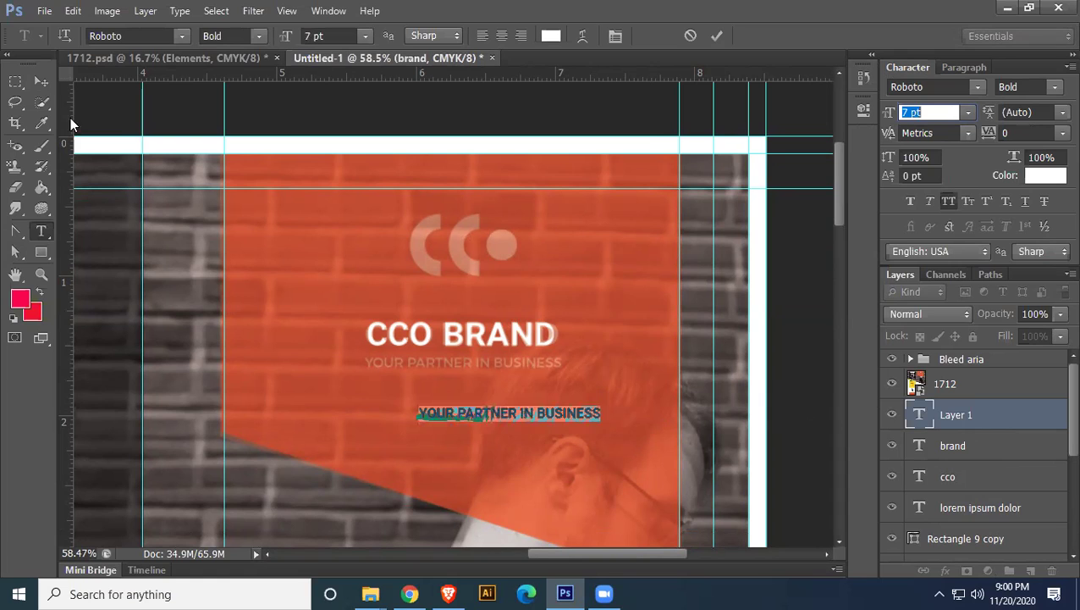
Align the YOUR PARTNER IN BUSINESS text over the reference tagline and scale it to about 7.46 pt
{"action": "left_click", "coordinate": [45, 84]}
{"action": "left_click_drag", "start_coordinate": [507, 408], "coordinate": [466, 362]}
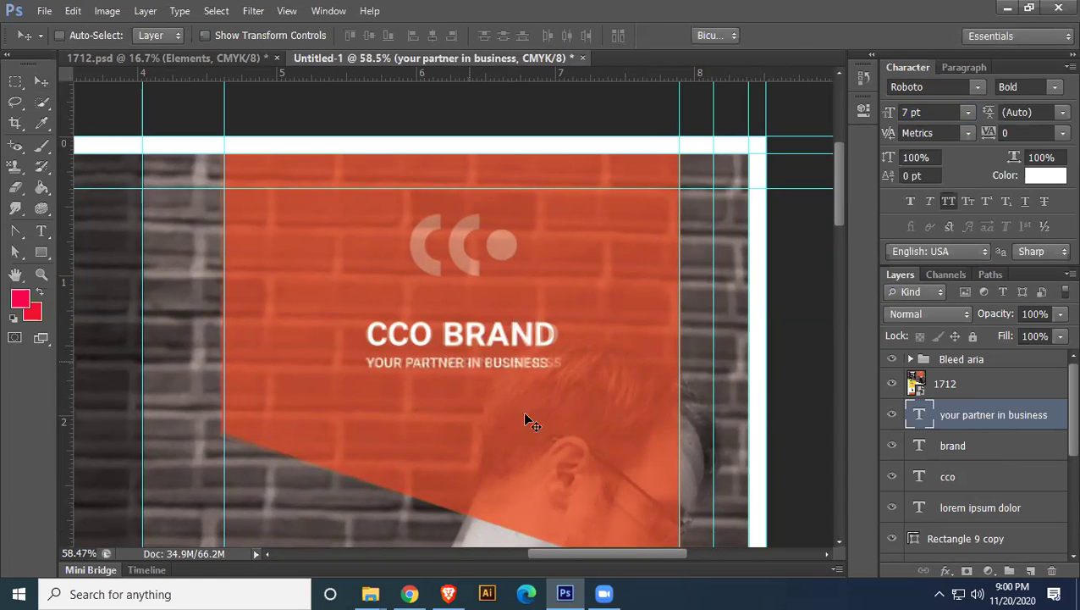
{"action": "key", "text": "ctrl+t"}
{"action": "left_click_drag", "start_coordinate": [548, 366], "coordinate": [562, 369]}
{"action": "key", "text": "Return"}
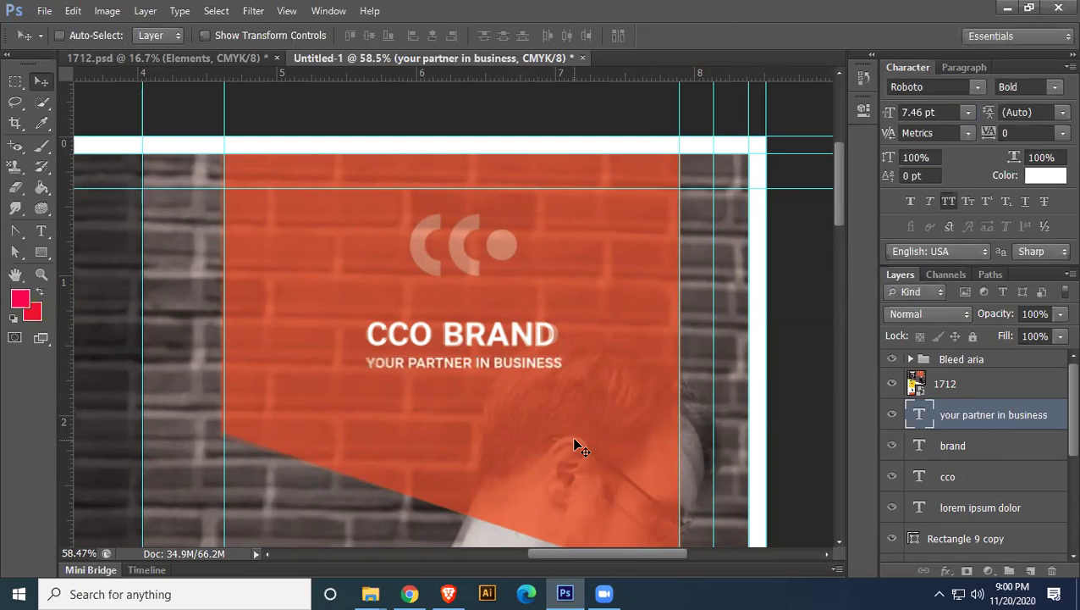
Change the tagline's text colour to light grey d9d7d7
{"action": "left_click", "coordinate": [1041, 176]}
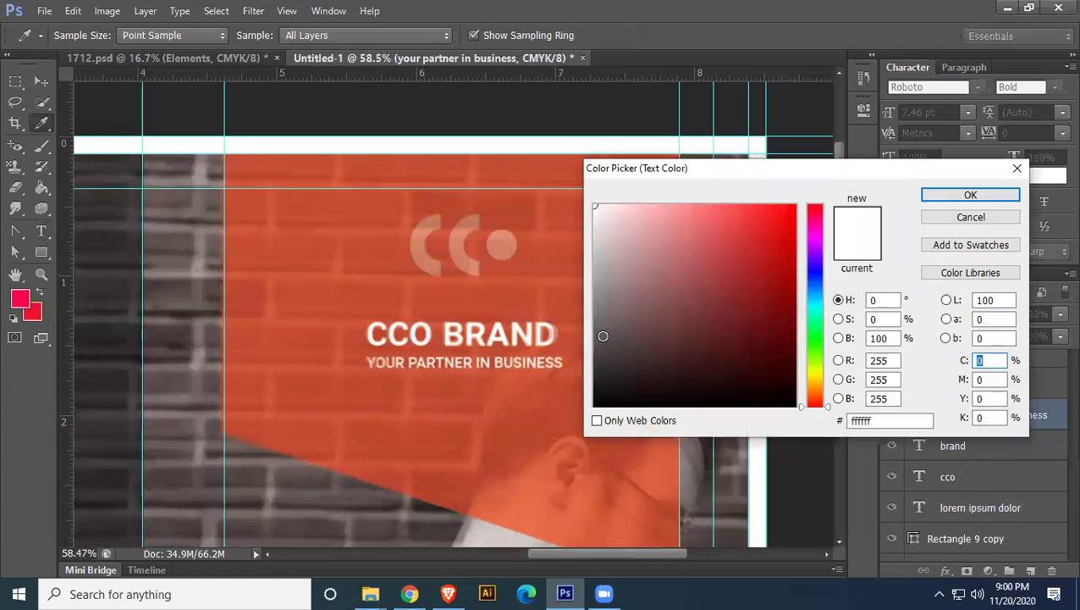
{"action": "left_click", "coordinate": [595, 234]}
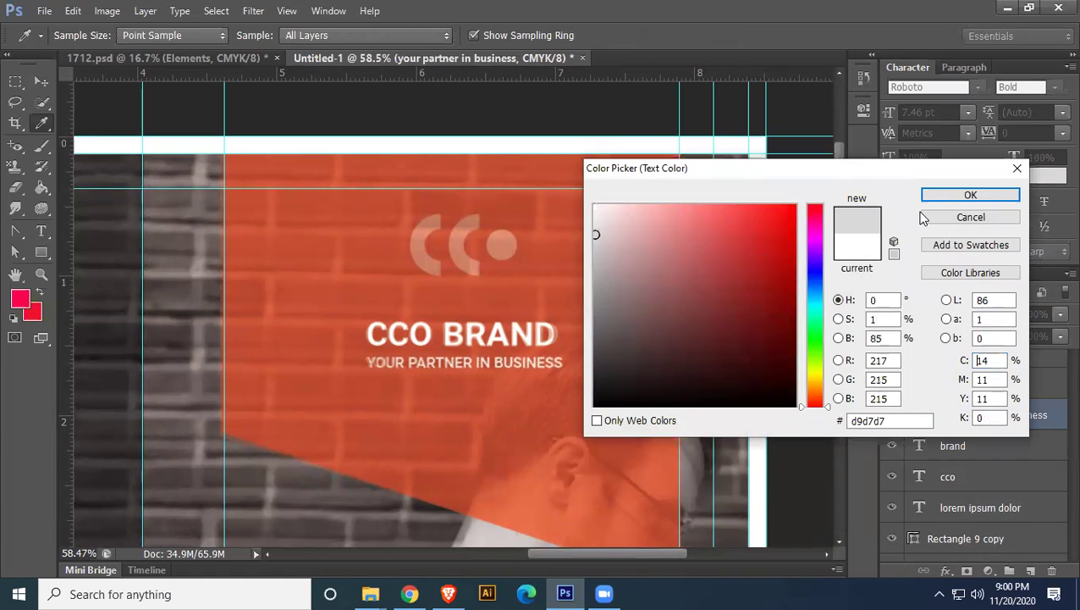
{"action": "left_click", "coordinate": [970, 194]}
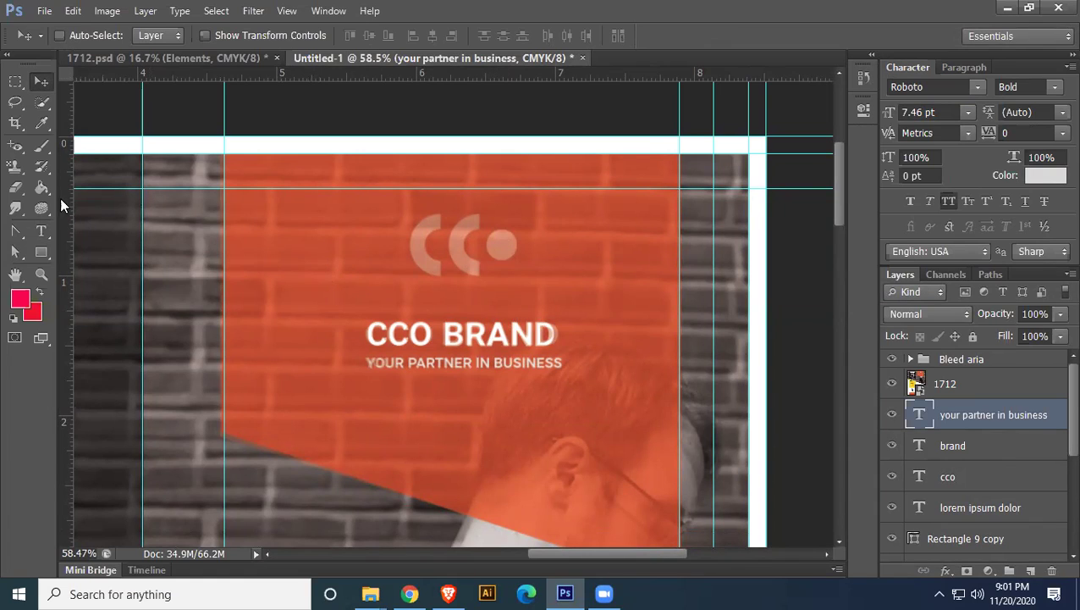
Draw a circle about 137 px in diameter over the first C of the reference logo with the Ellipse tool
{"action": "left_click", "coordinate": [40, 252]}
{"action": "left_click", "coordinate": [84, 279]}
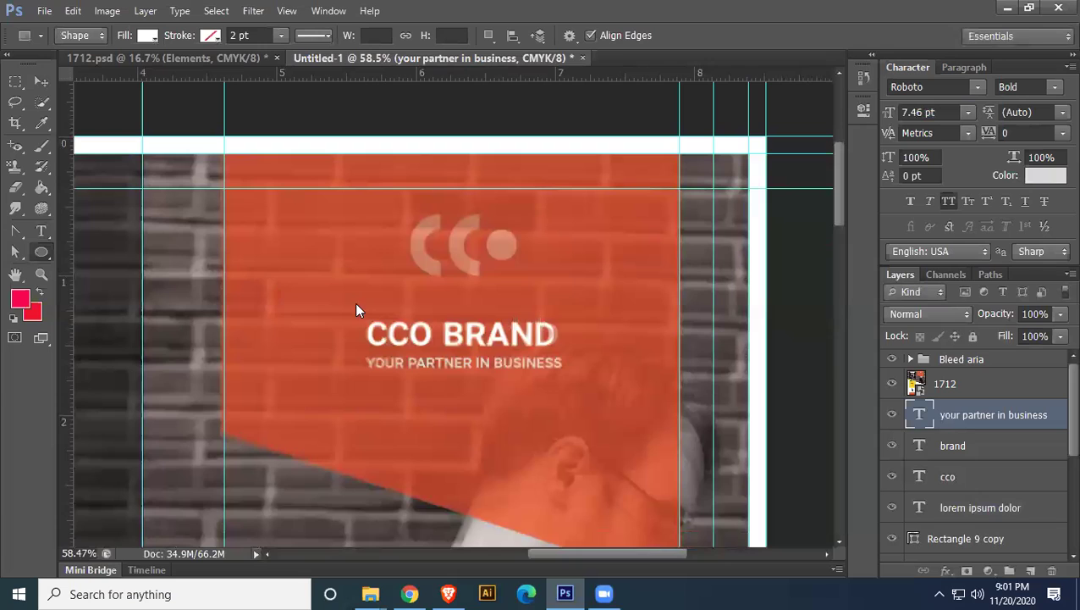
{"action": "left_click_drag", "start_coordinate": [470, 222], "coordinate": [475, 275]}
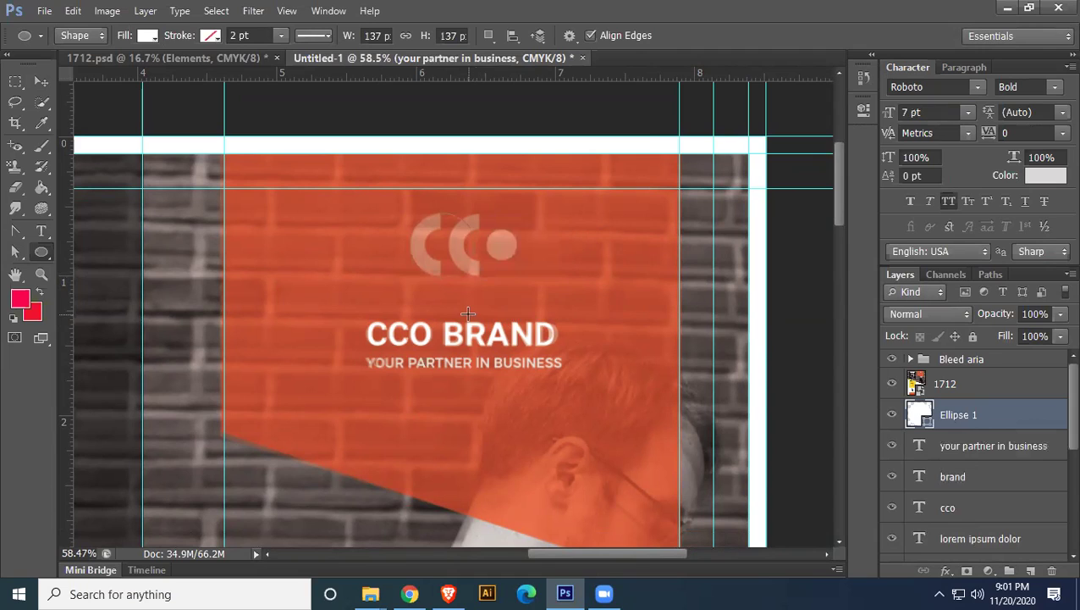
Turn the circle into a ring with no fill and a solid red stroke about 7.82 pt wide
{"action": "left_click", "coordinate": [147, 35]}
{"action": "left_click", "coordinate": [34, 75]}
{"action": "left_click", "coordinate": [210, 37]}
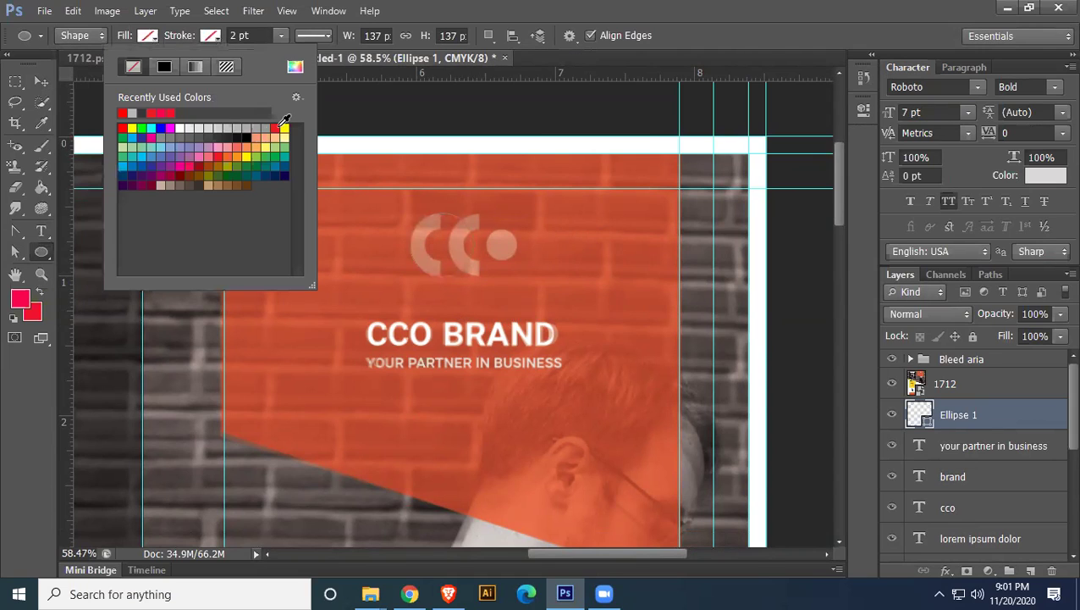
{"action": "left_click", "coordinate": [164, 66]}
{"action": "left_click", "coordinate": [281, 38]}
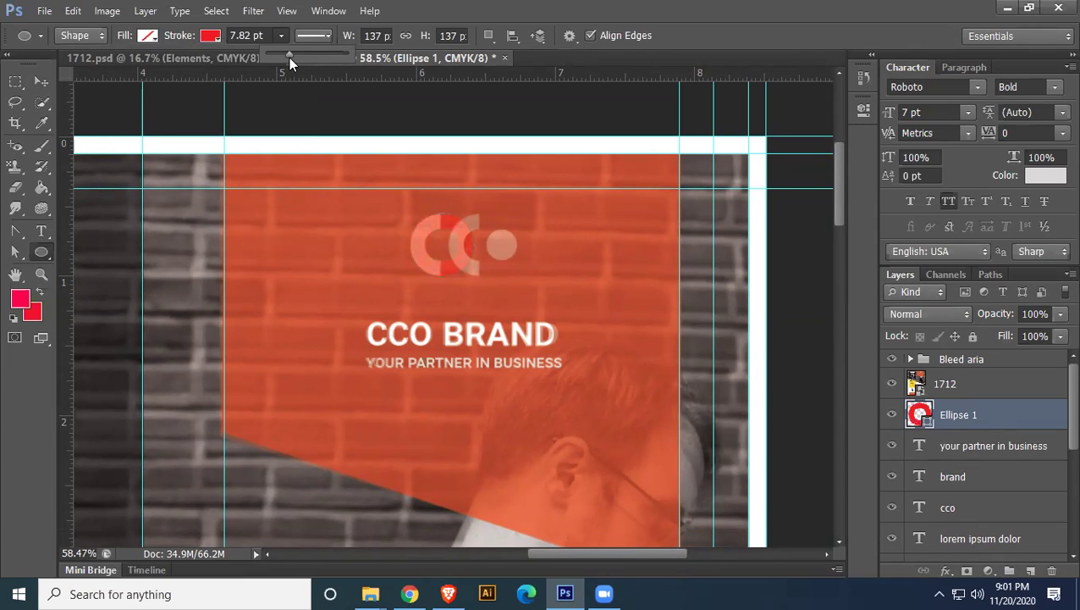
Move the red ring off the reference logo to the free area beside the CCO BRAND heading
{"action": "left_click", "coordinate": [42, 82]}
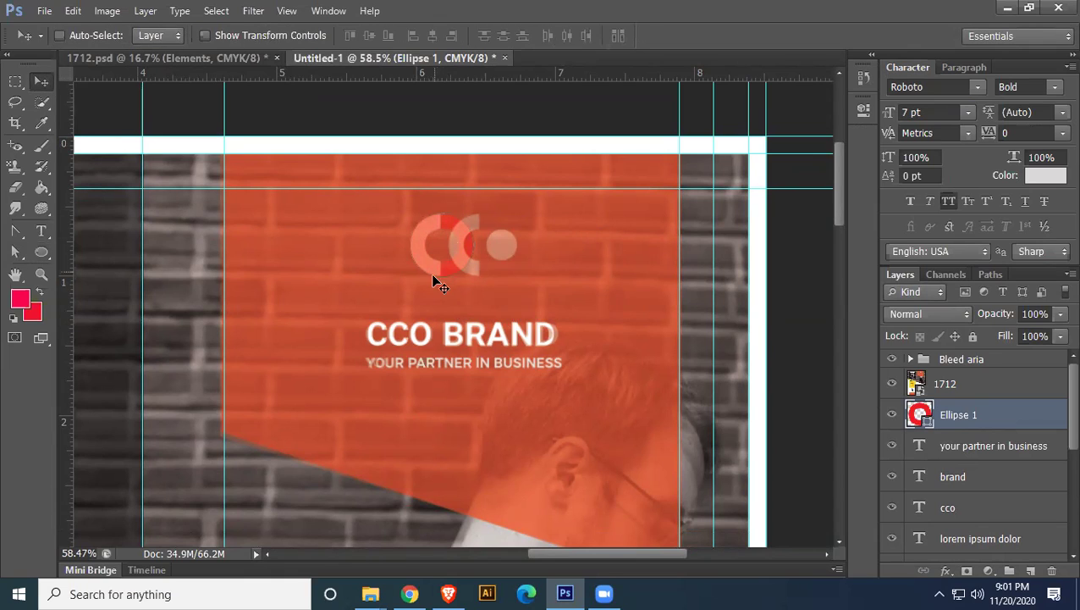
{"action": "left_click", "coordinate": [13, 254]}
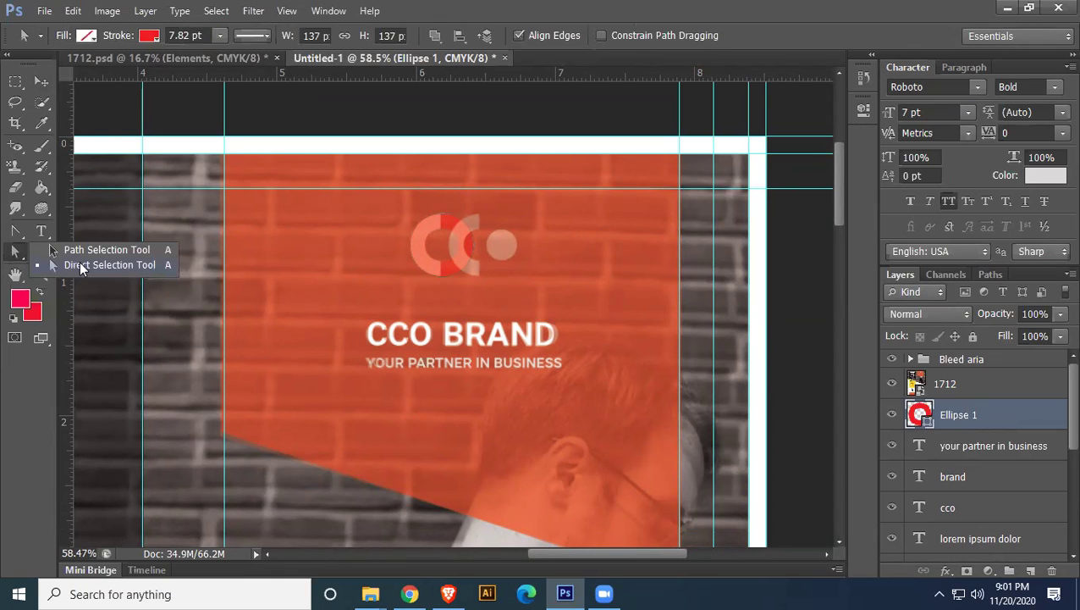
{"action": "left_click", "coordinate": [81, 265]}
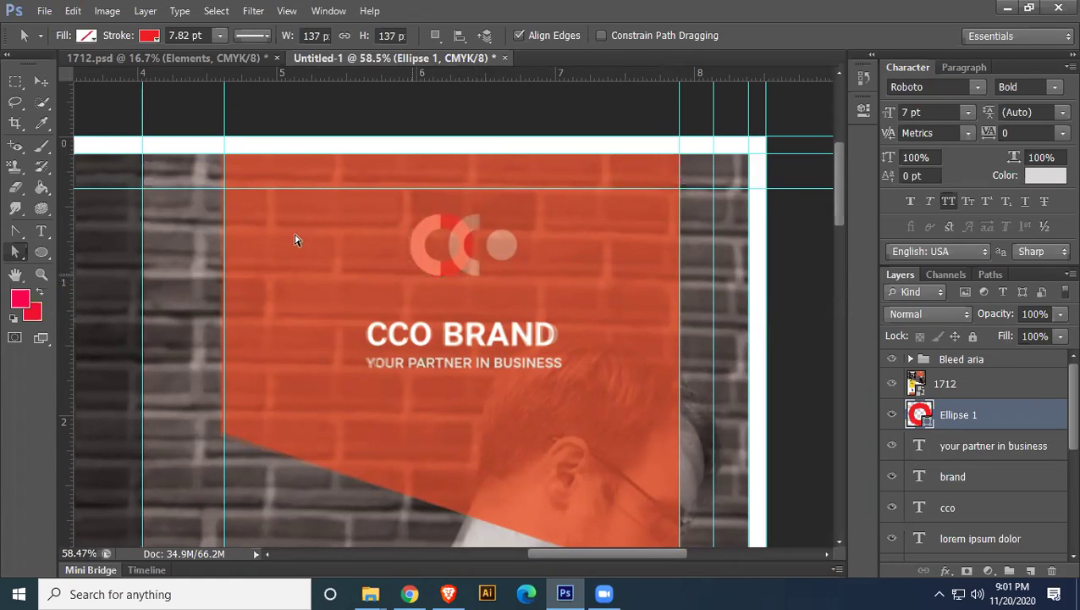
{"action": "left_click", "coordinate": [38, 80]}
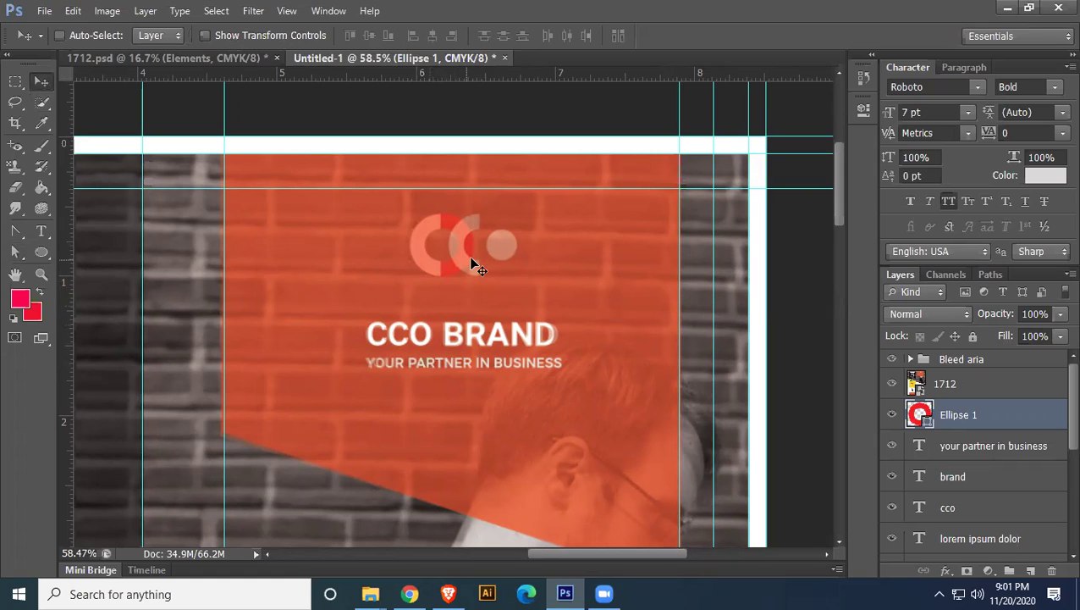
{"action": "left_click_drag", "start_coordinate": [470, 256], "coordinate": [364, 312]}
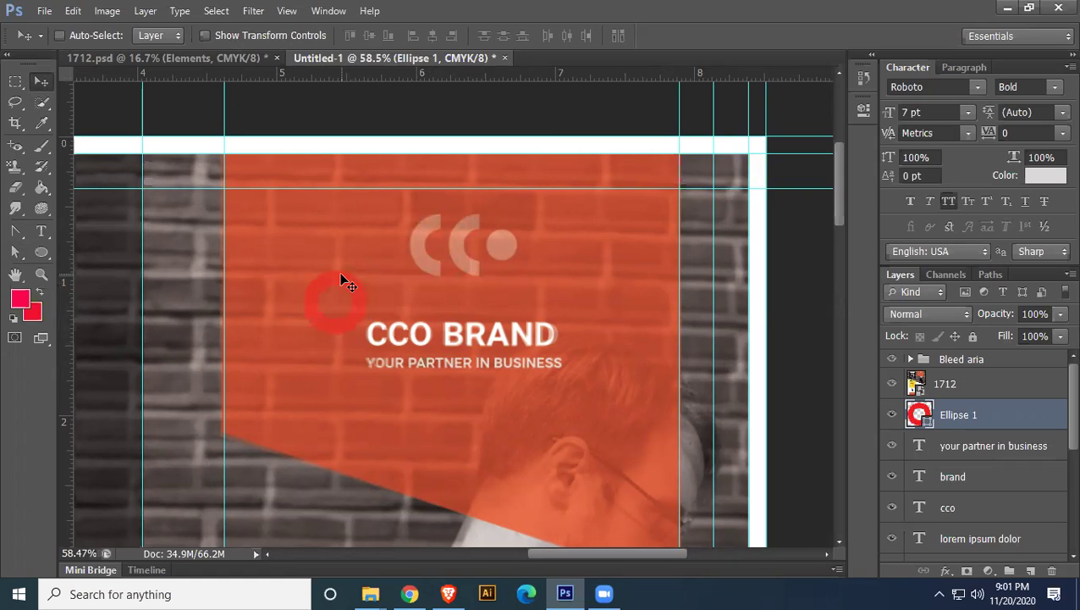
Delete the ring's right anchor point to leave a C-shaped half ring and move it beside the reference logo
{"action": "left_click", "coordinate": [16, 251]}
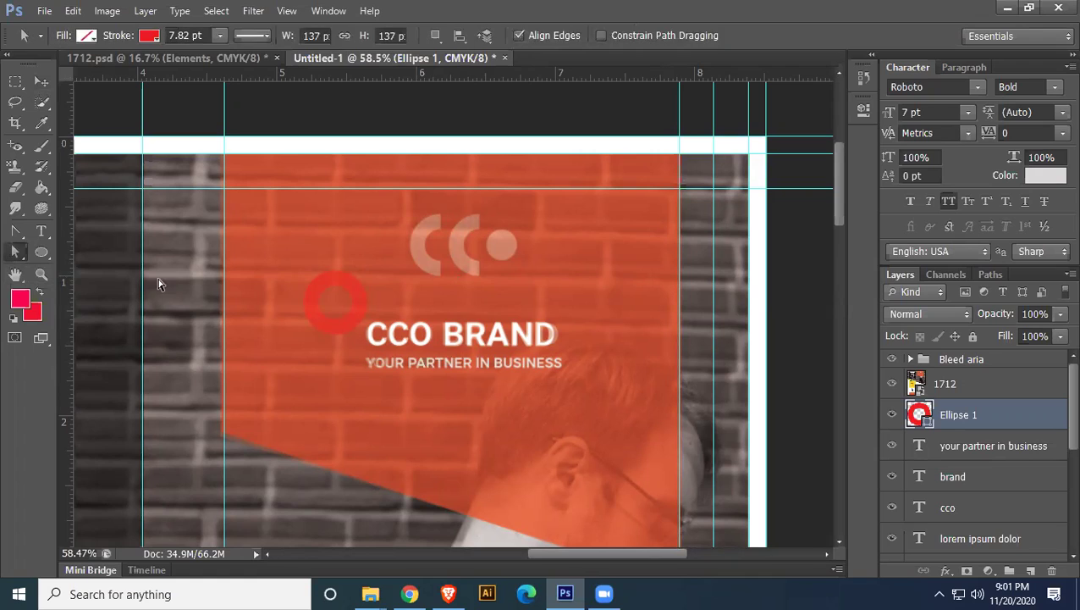
{"action": "left_click", "coordinate": [369, 311]}
{"action": "left_click", "coordinate": [367, 310]}
{"action": "left_click", "coordinate": [366, 303]}
{"action": "key", "text": "Delete"}
{"action": "left_click", "coordinate": [40, 81]}
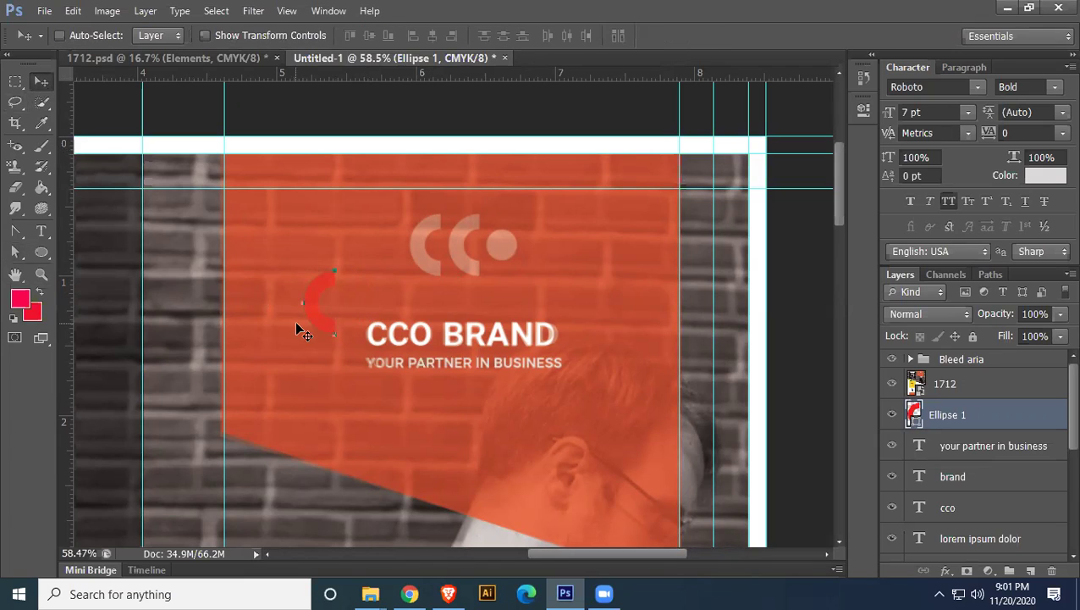
{"action": "left_click_drag", "start_coordinate": [318, 304], "coordinate": [391, 249]}
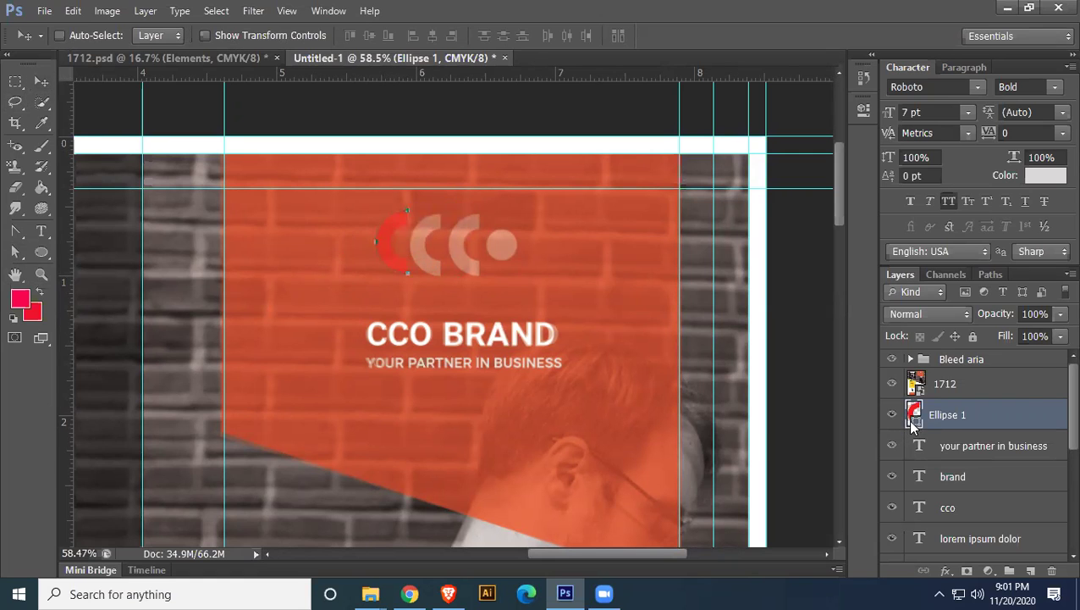
Try to recolour the half ring by applying a solid colour sampled from the reference logo to its shape layer
{"action": "double_click", "coordinate": [915, 414]}
{"action": "left_click", "coordinate": [427, 243]}
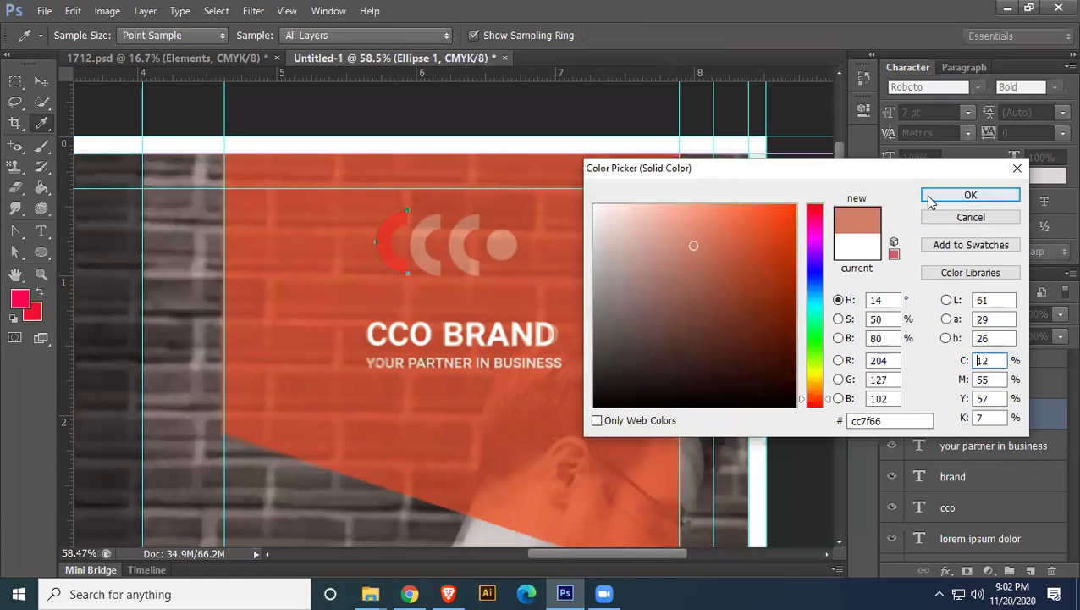
{"action": "left_click", "coordinate": [929, 199]}
Set the half ring's stroke colour to e18f73, sampled from the reference logo
{"action": "left_click", "coordinate": [48, 244]}
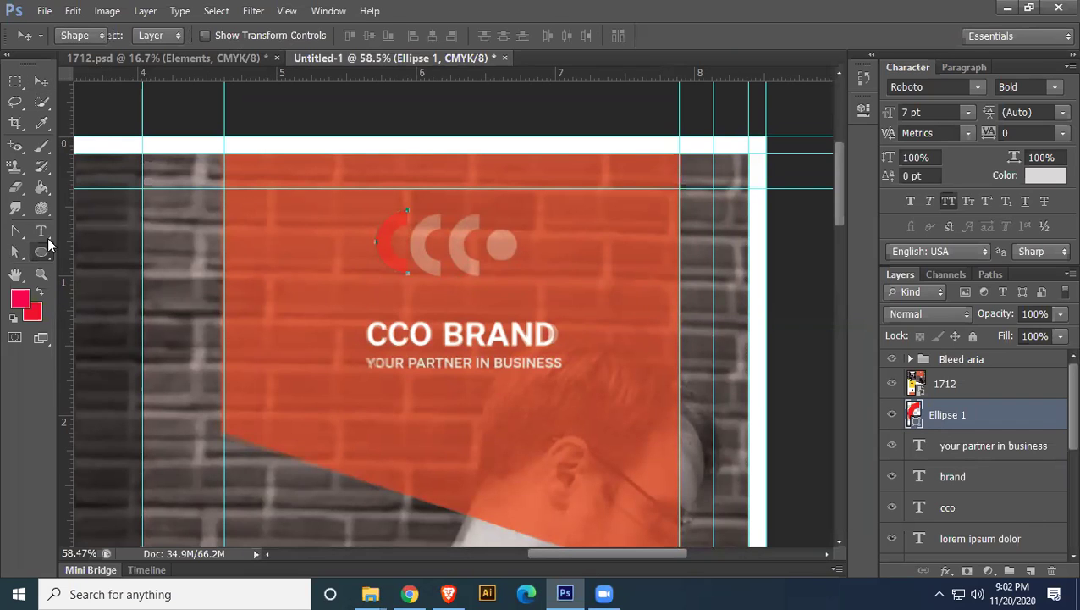
{"action": "left_click", "coordinate": [211, 35]}
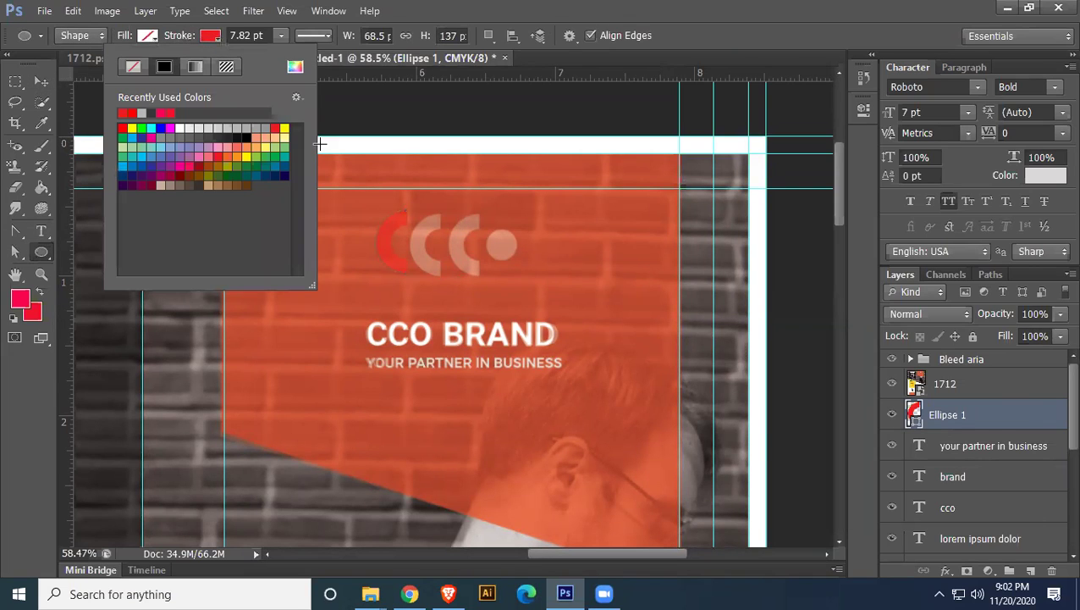
{"action": "left_click", "coordinate": [295, 75]}
{"action": "left_click", "coordinate": [520, 234]}
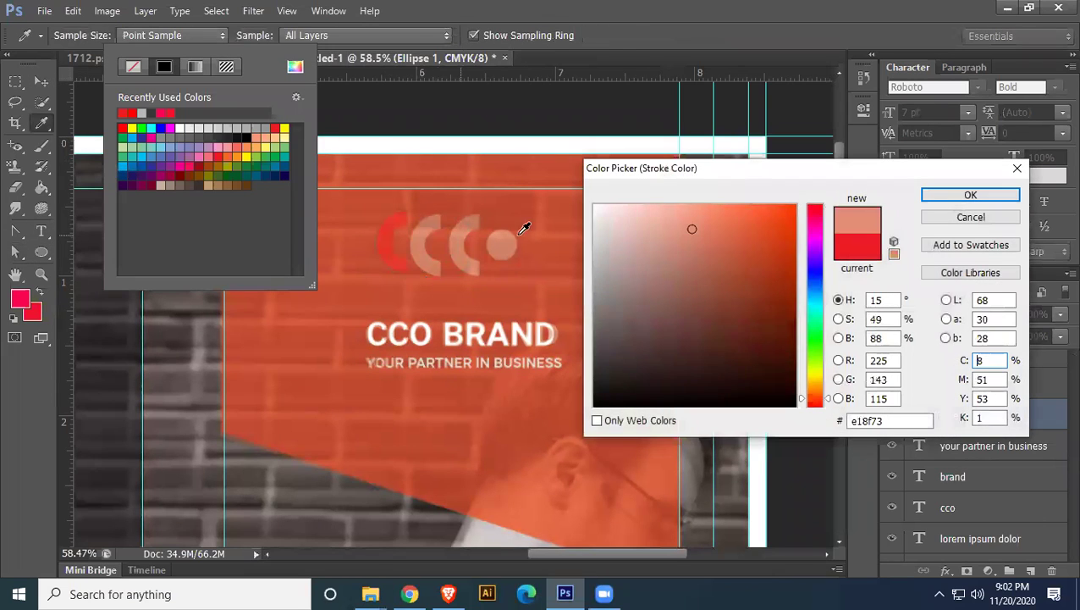
{"action": "left_click", "coordinate": [928, 195]}
Move the half ring exactly over the first C of the reference logo
{"action": "left_click", "coordinate": [38, 82]}
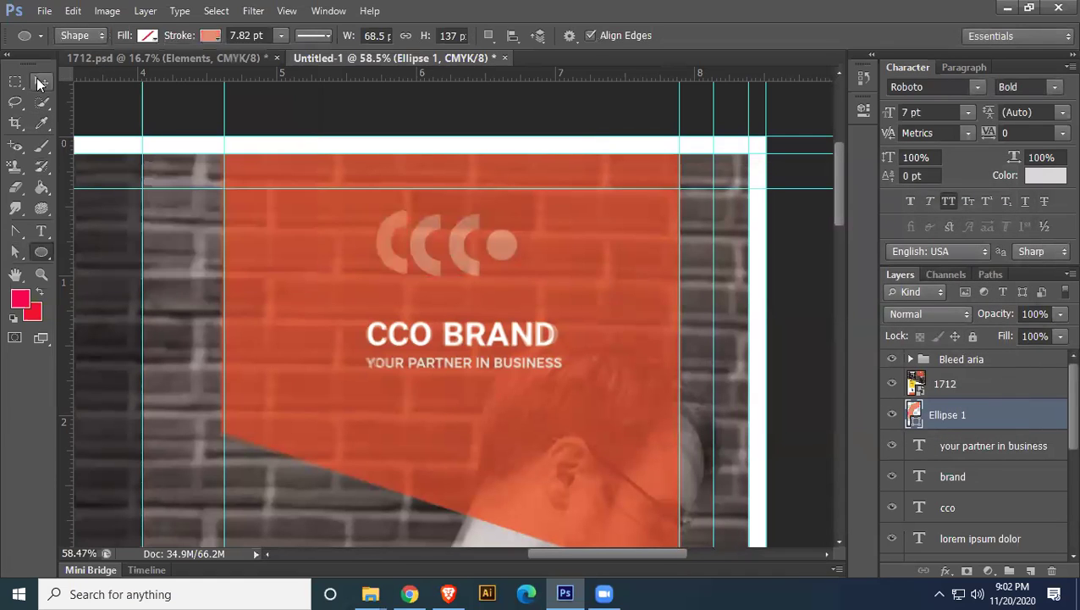
{"action": "left_click", "coordinate": [38, 83]}
{"action": "left_click_drag", "start_coordinate": [385, 251], "coordinate": [418, 251]}
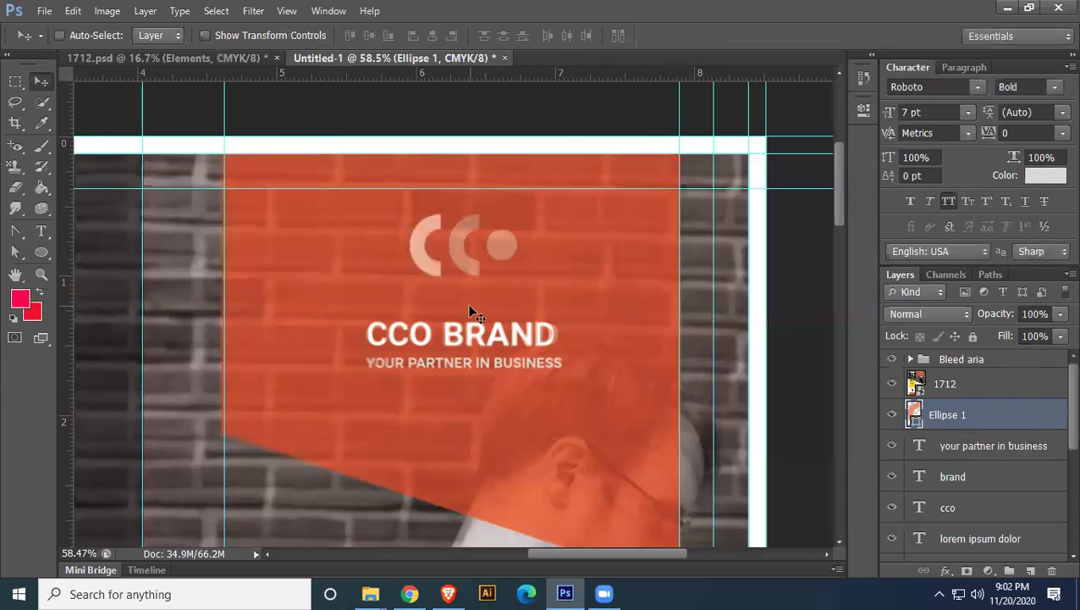
Duplicate the half ring and place the copy over the second C of the reference logo
{"action": "key", "text": "ctrl+j"}
{"action": "key", "text": "Left"}
{"action": "key", "text": "Left"}
{"action": "key", "text": "Left"}
{"action": "key", "text": "Left"}
{"action": "key", "text": "Left"}
{"action": "key", "text": "Right"}
{"action": "key", "text": "Right"}
{"action": "key", "text": "Right"}
{"action": "key", "text": "Right"}
{"action": "key", "text": "Right"}
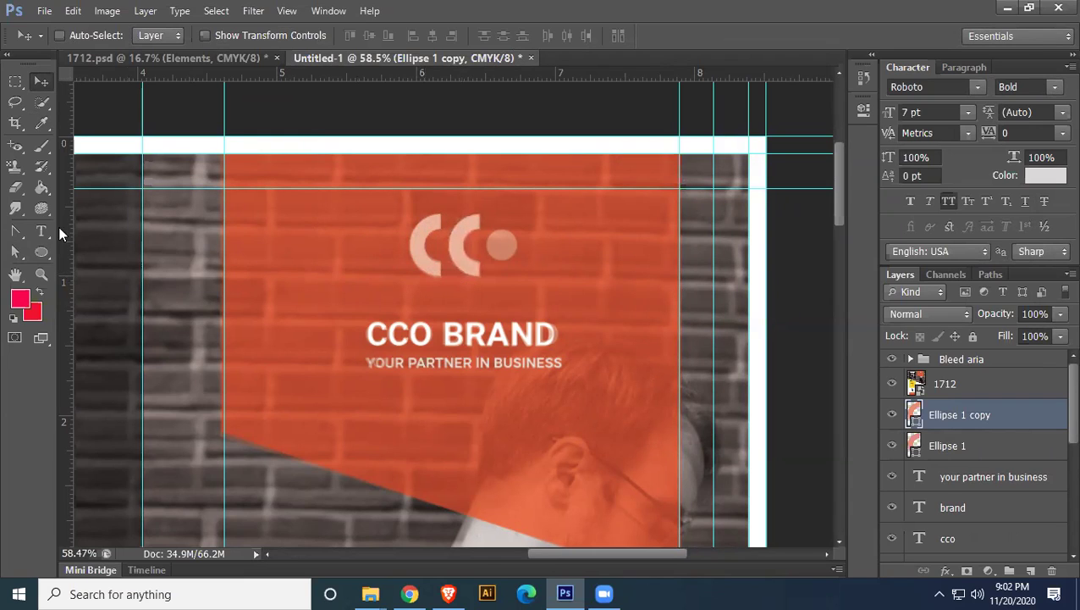
{"action": "left_click", "coordinate": [46, 250]}
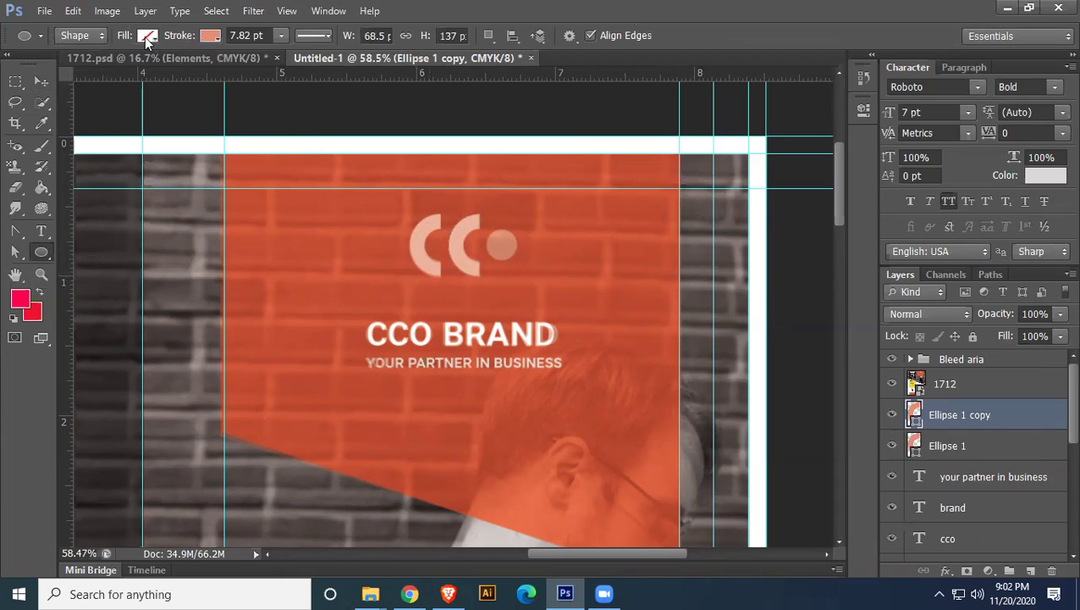
{"action": "left_click", "coordinate": [147, 37]}
{"action": "left_click", "coordinate": [237, 67]}
{"action": "left_click", "coordinate": [501, 243]}
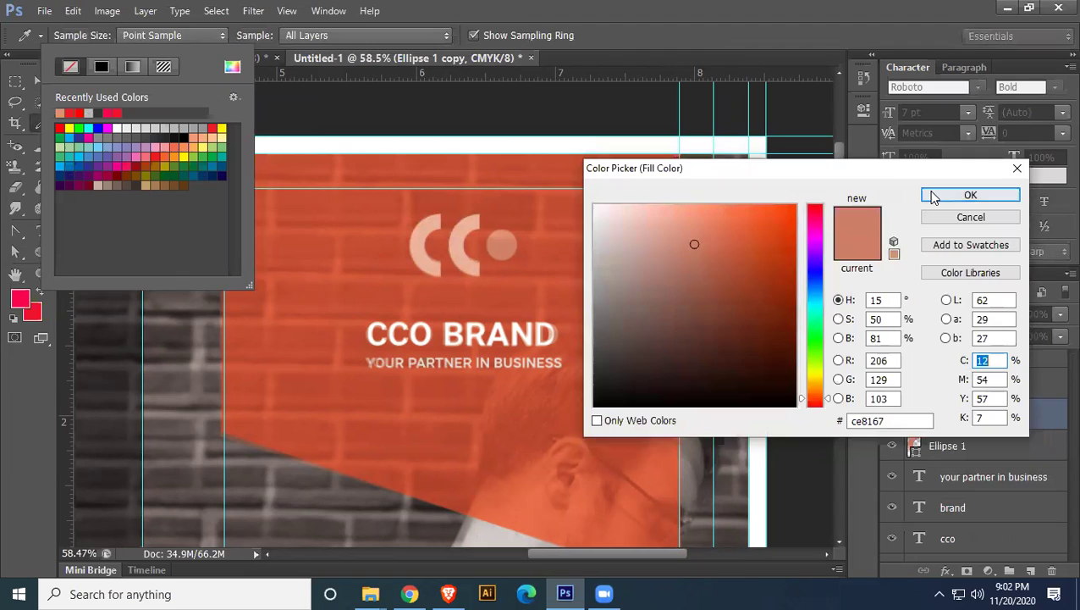
{"action": "left_click", "coordinate": [933, 197]}
{"action": "left_click", "coordinate": [204, 36]}
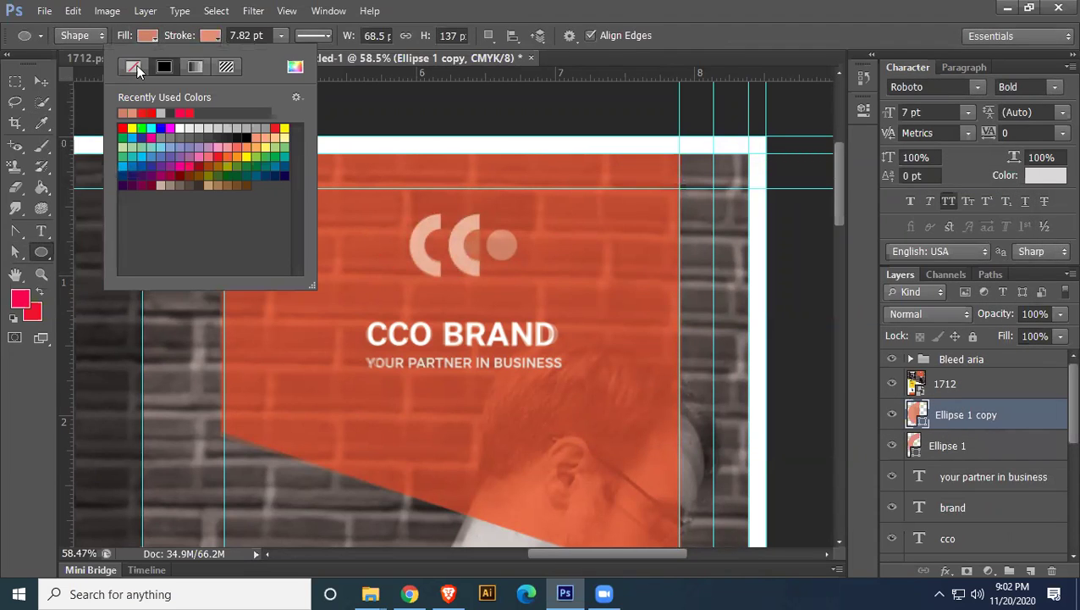
{"action": "left_click", "coordinate": [134, 66]}
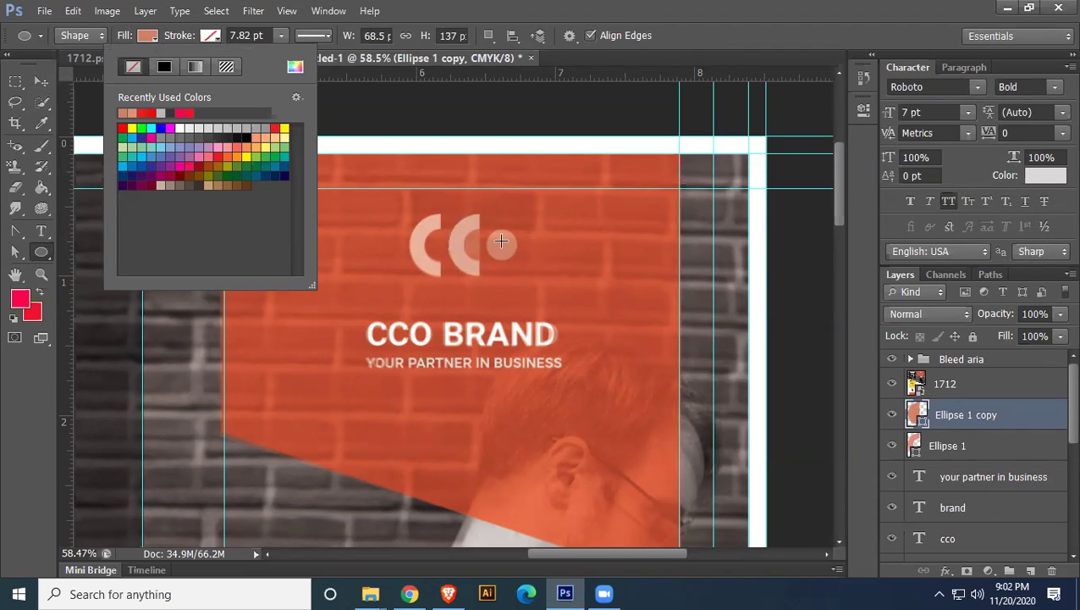
{"action": "left_click_drag", "start_coordinate": [493, 232], "coordinate": [516, 261]}
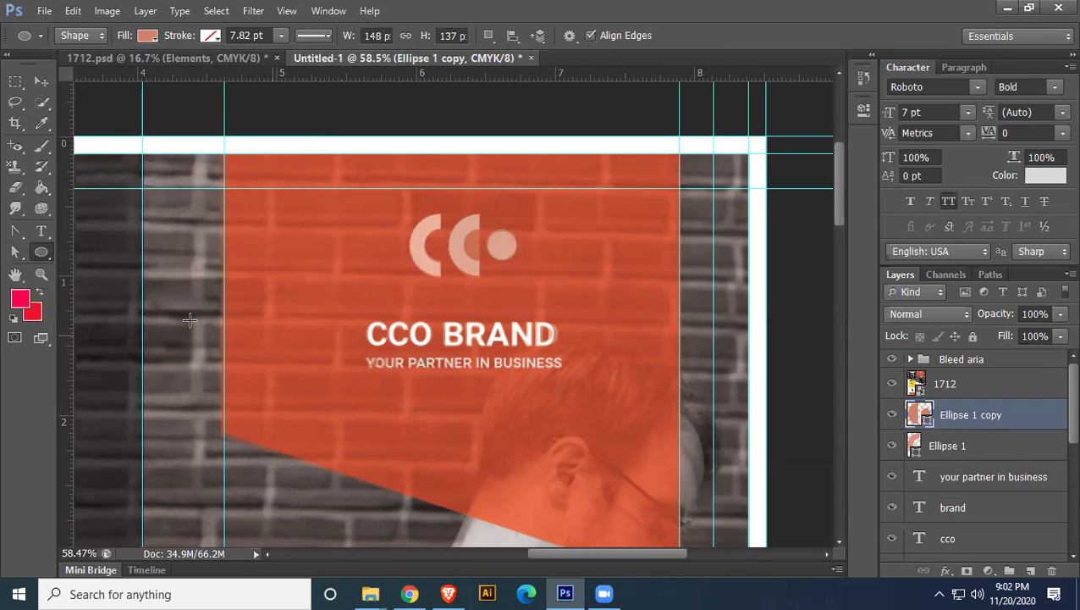
{"action": "left_click", "coordinate": [40, 82]}
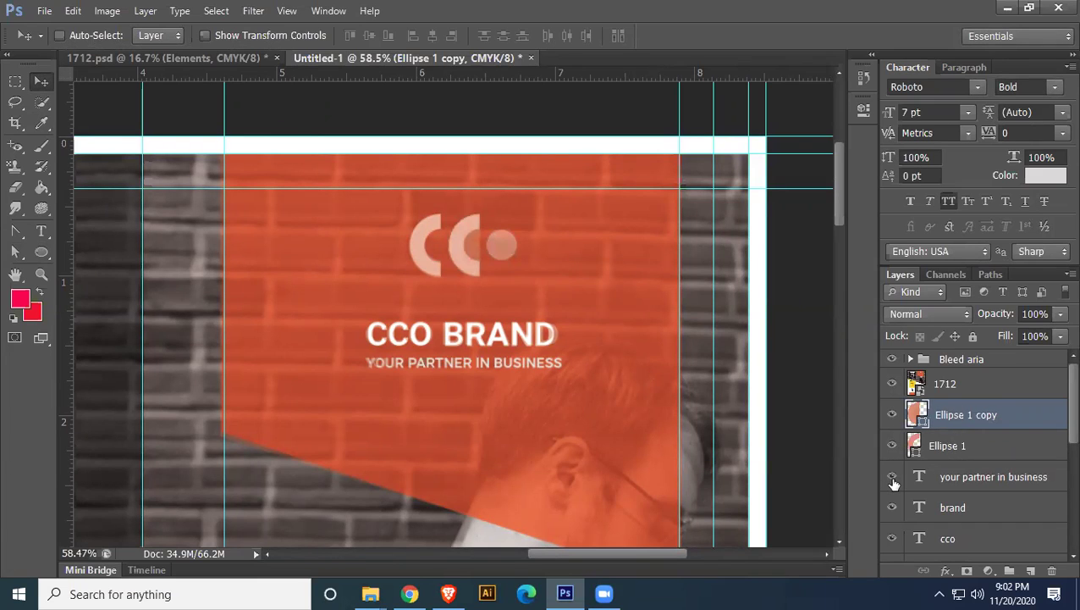
Draw a separate circle about 65 px in diameter over the reference logo's dot, on a layer above the tagline
{"action": "left_click", "coordinate": [974, 479]}
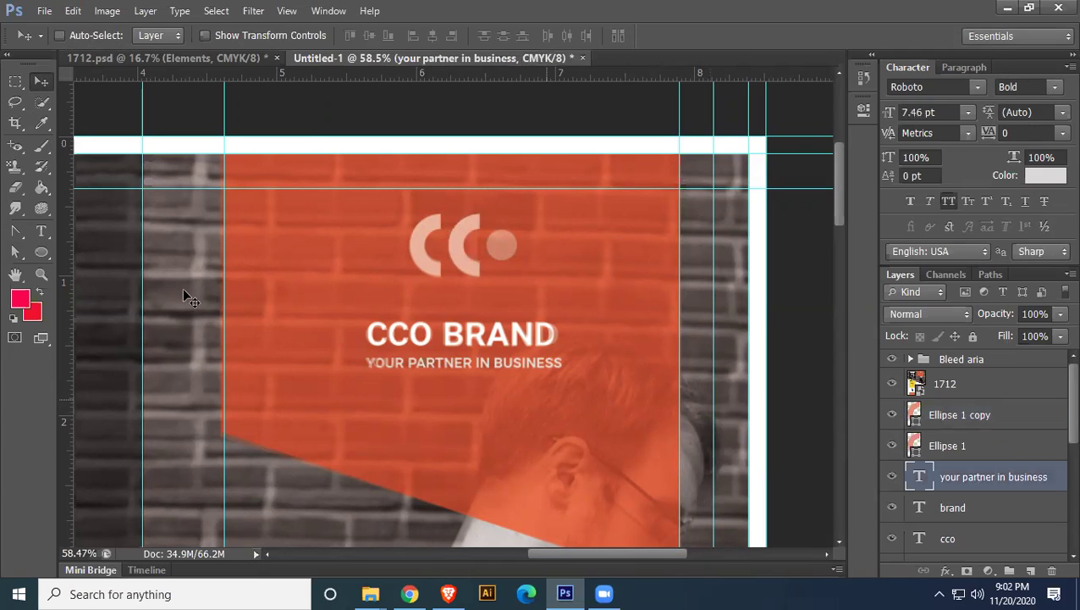
{"action": "left_click", "coordinate": [40, 252]}
{"action": "left_click_drag", "start_coordinate": [493, 233], "coordinate": [522, 257]}
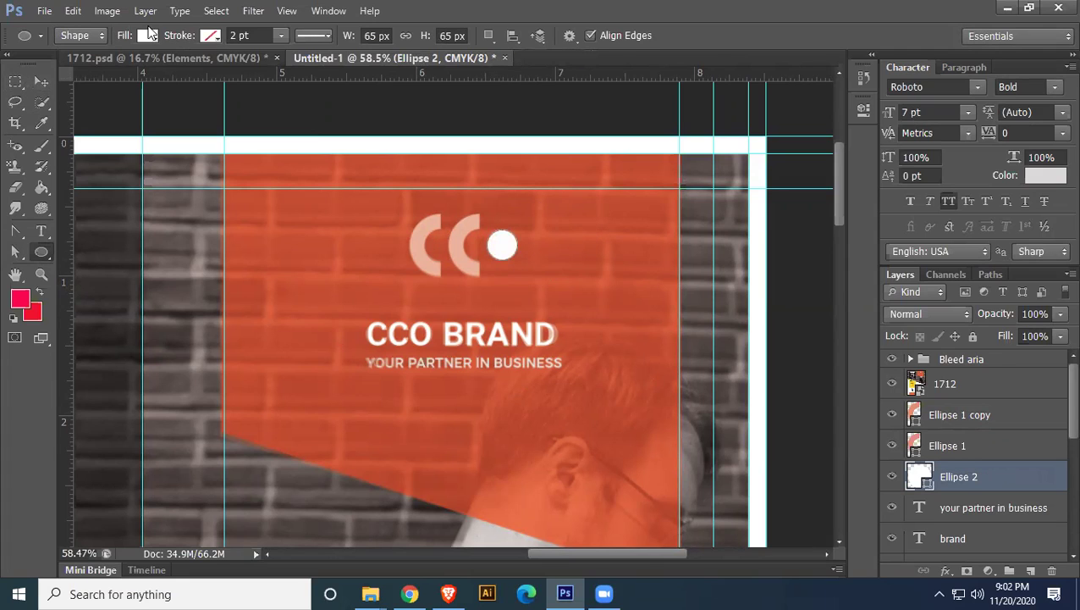
Fill the small logo circle with eab29c, sampled from the C shapes
{"action": "left_click", "coordinate": [147, 35]}
{"action": "left_click", "coordinate": [231, 71]}
{"action": "left_click", "coordinate": [434, 246]}
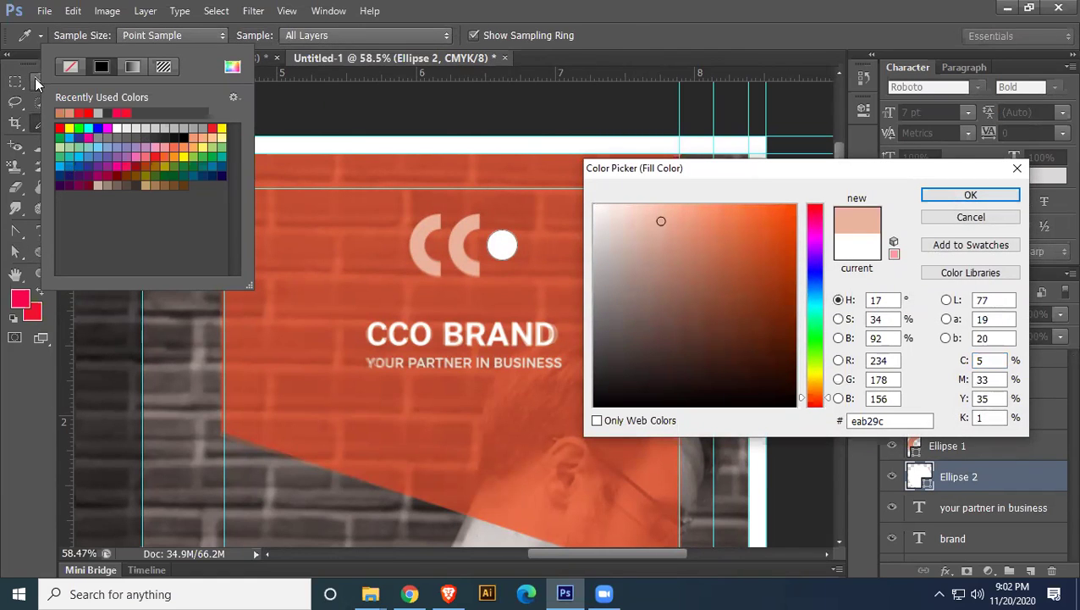
{"action": "left_click", "coordinate": [940, 197]}
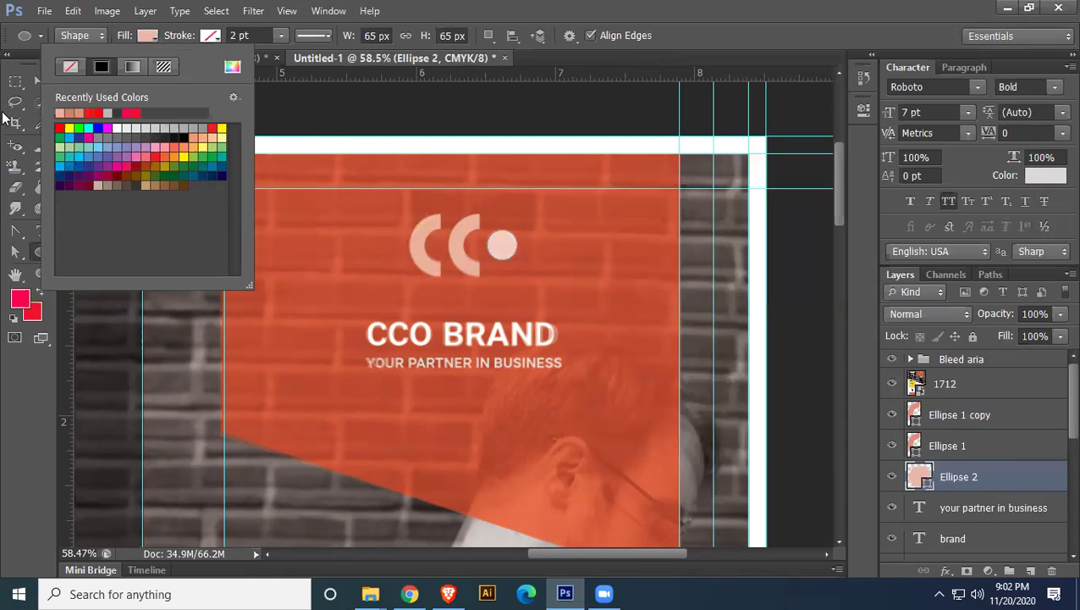
{"action": "left_click", "coordinate": [38, 79]}
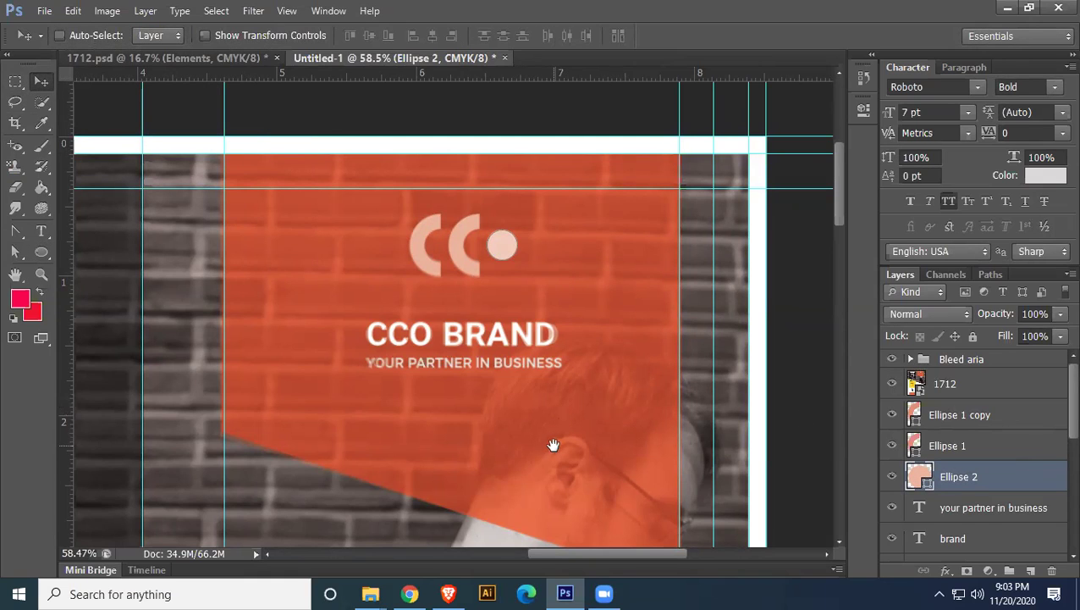
Group the two C shapes and the small circle of the logo and name the group Logo
{"action": "left_click", "coordinate": [989, 415], "text": "shift"}
{"action": "key", "text": "ctrl+g"}
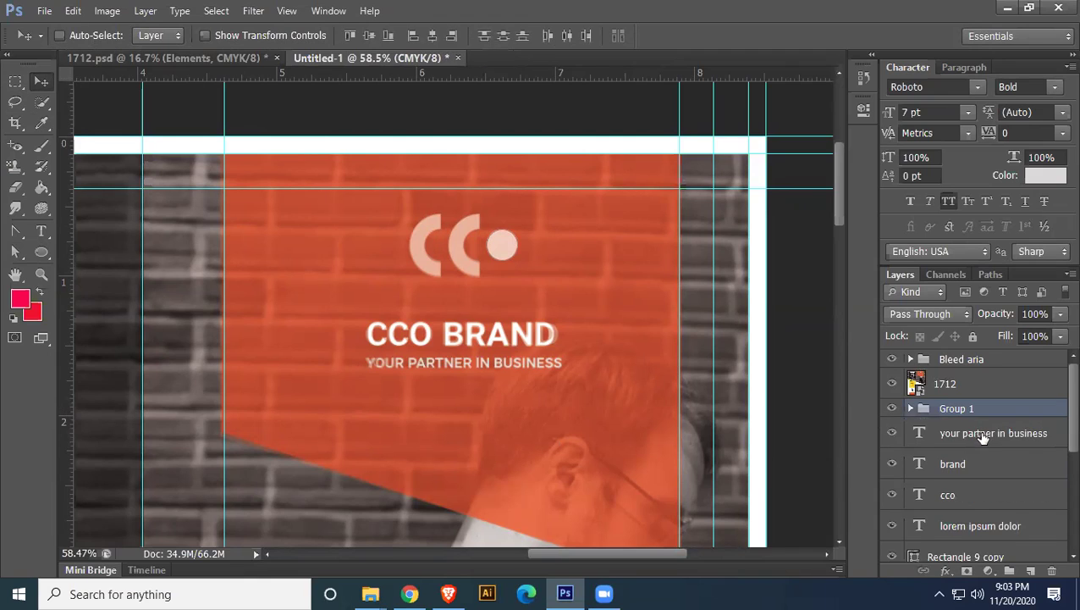
{"action": "double_click", "coordinate": [959, 410]}
{"action": "type", "text": "Logo"}
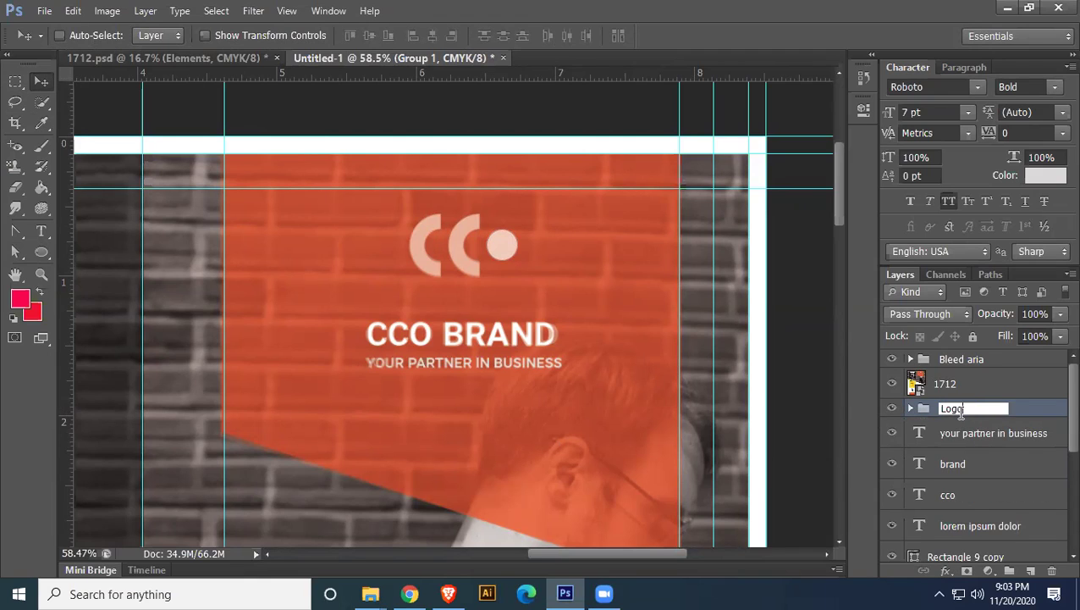
{"action": "key", "text": "Return"}
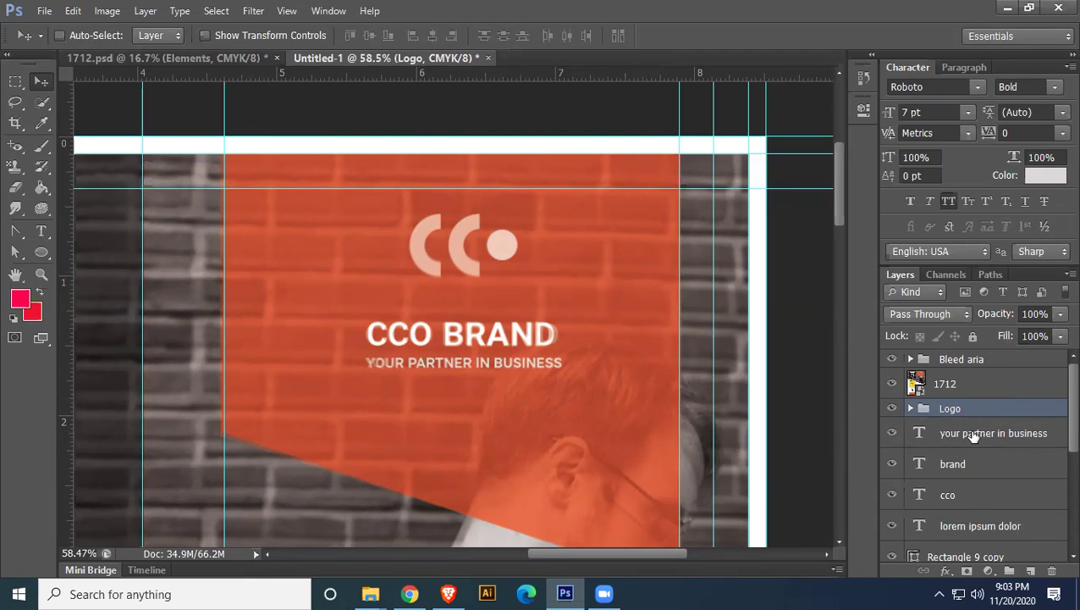
Group the tagline, brand and cco text layers and name the group Logo text
{"action": "left_click", "coordinate": [973, 434]}
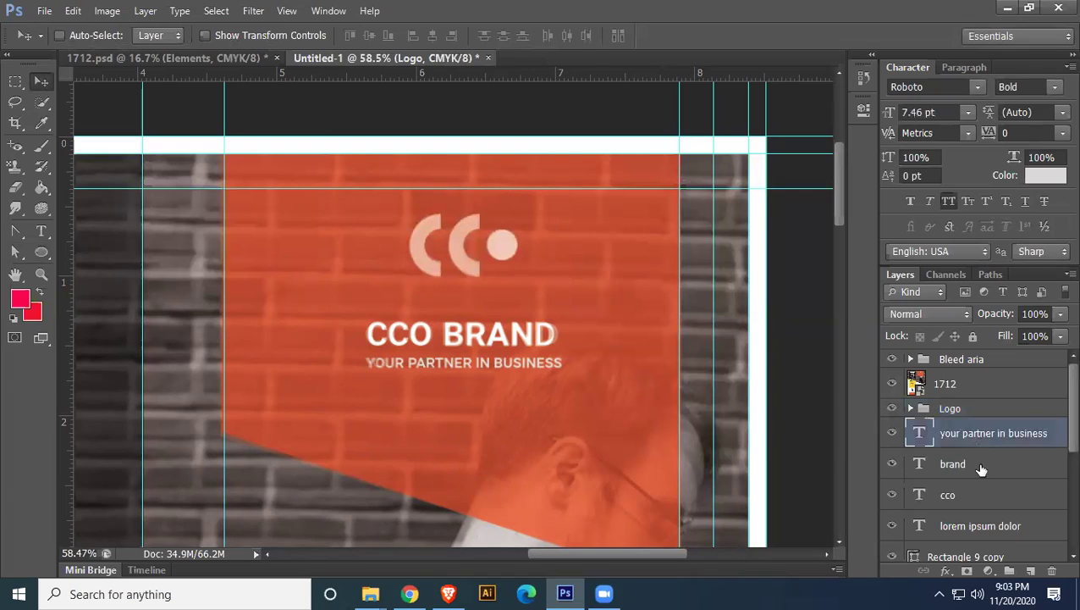
{"action": "left_click", "coordinate": [1000, 506], "text": "shift"}
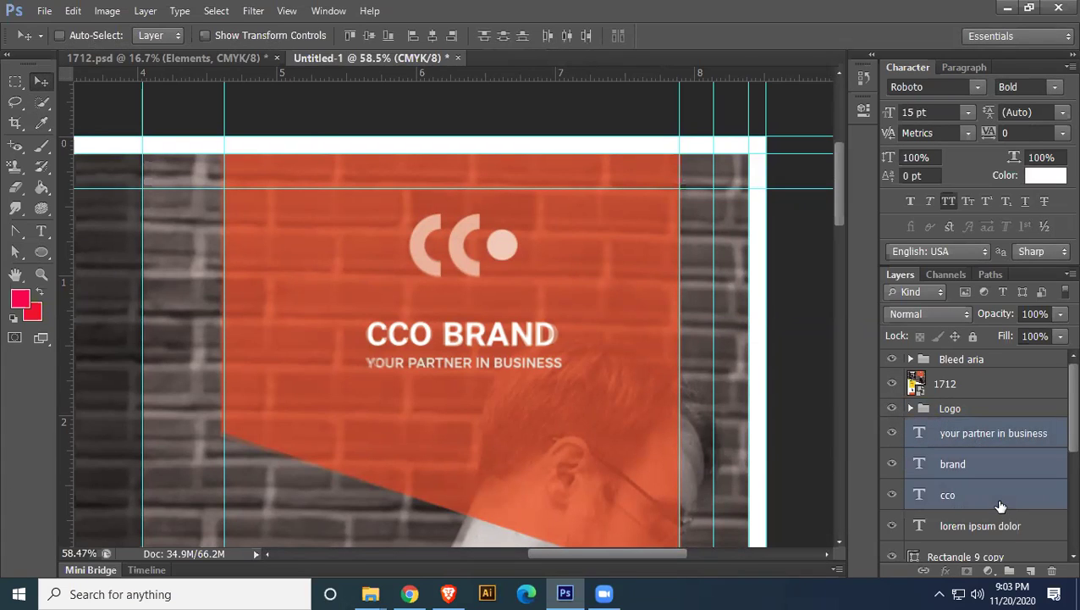
{"action": "key", "text": "ctrl+g"}
{"action": "double_click", "coordinate": [964, 428]}
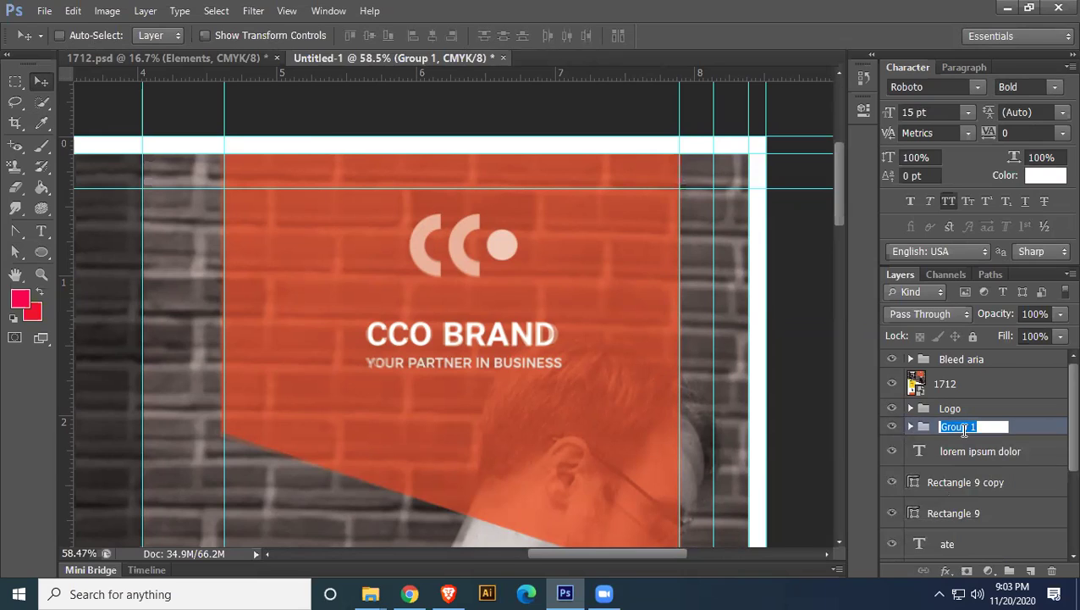
{"action": "type", "text": "Logo text"}
{"action": "key", "text": "Return"}
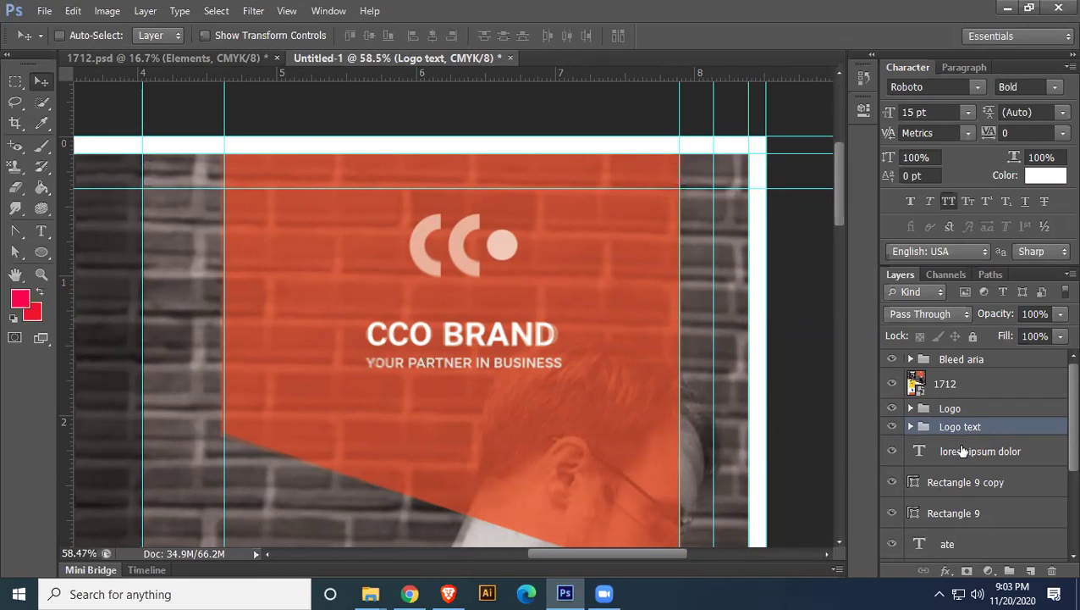
Group the lorem ipsum dolor text, both Rectangle 9 bars and the three heading text layers as Main text
{"action": "left_click_drag", "start_coordinate": [342, 435], "coordinate": [451, 313]}
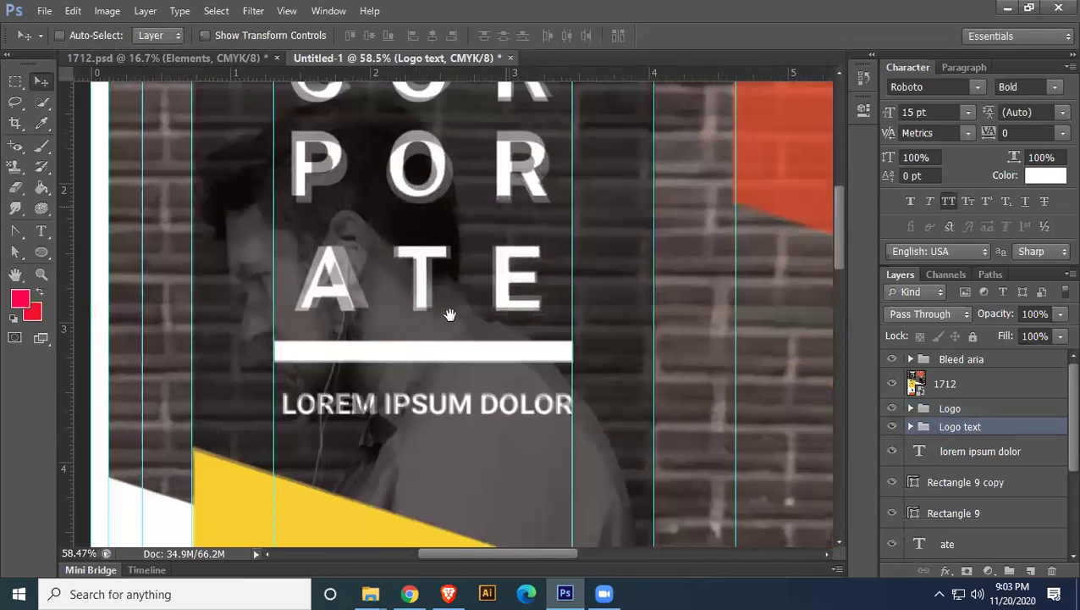
{"action": "left_click", "coordinate": [978, 455]}
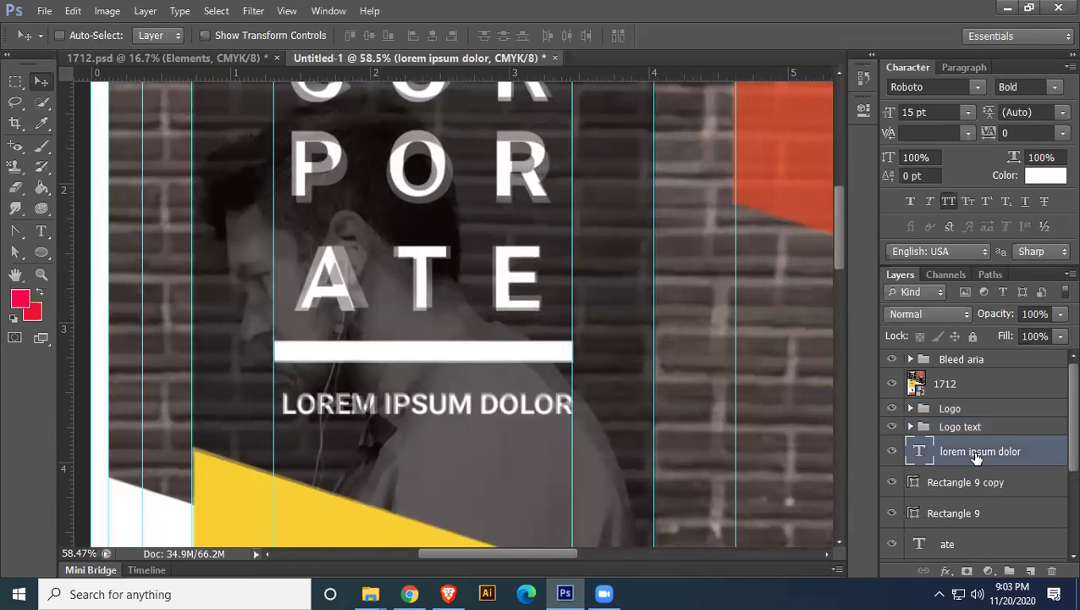
{"action": "scroll", "coordinate": [993, 539], "scroll_direction": "down", "scroll_amount": 2}
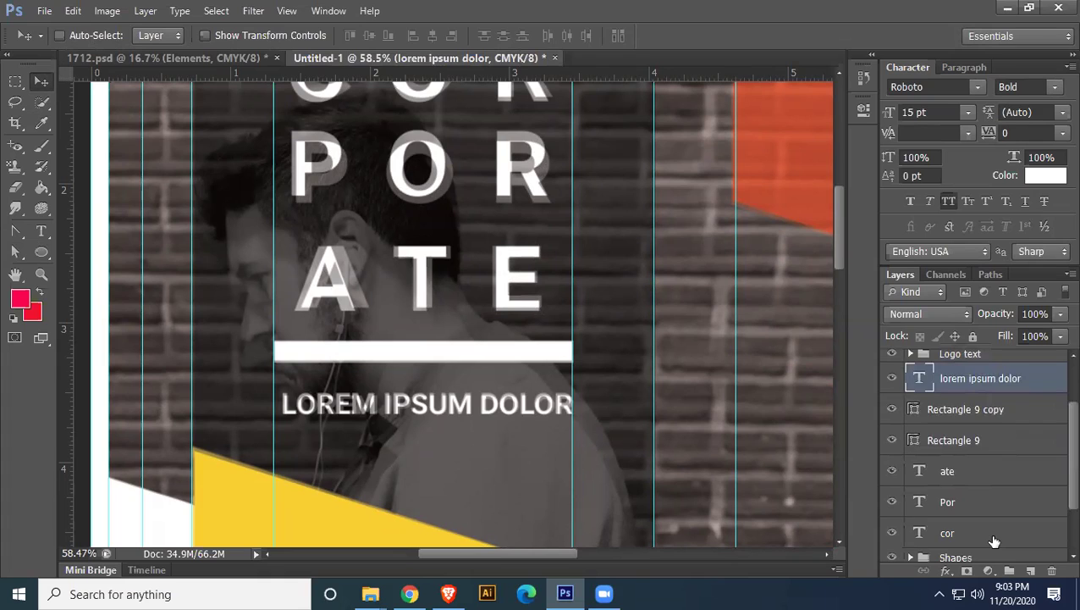
{"action": "scroll", "coordinate": [995, 508], "scroll_direction": "up", "scroll_amount": 2}
{"action": "left_click", "coordinate": [910, 445]}
{"action": "left_click", "coordinate": [955, 445]}
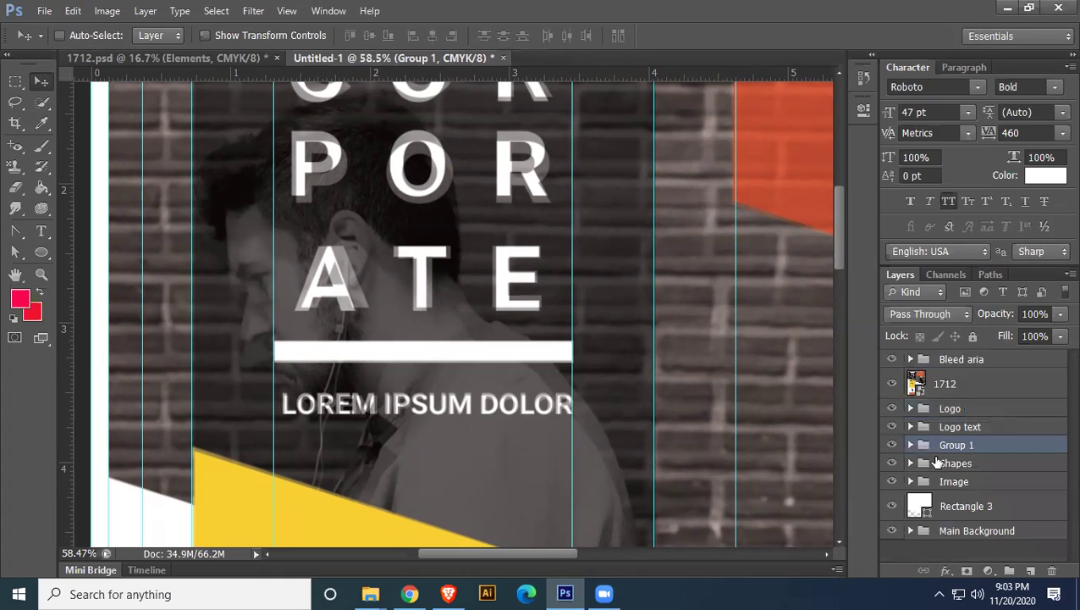
{"action": "double_click", "coordinate": [955, 446]}
{"action": "type", "text": "Main text"}
{"action": "key", "text": "Return"}
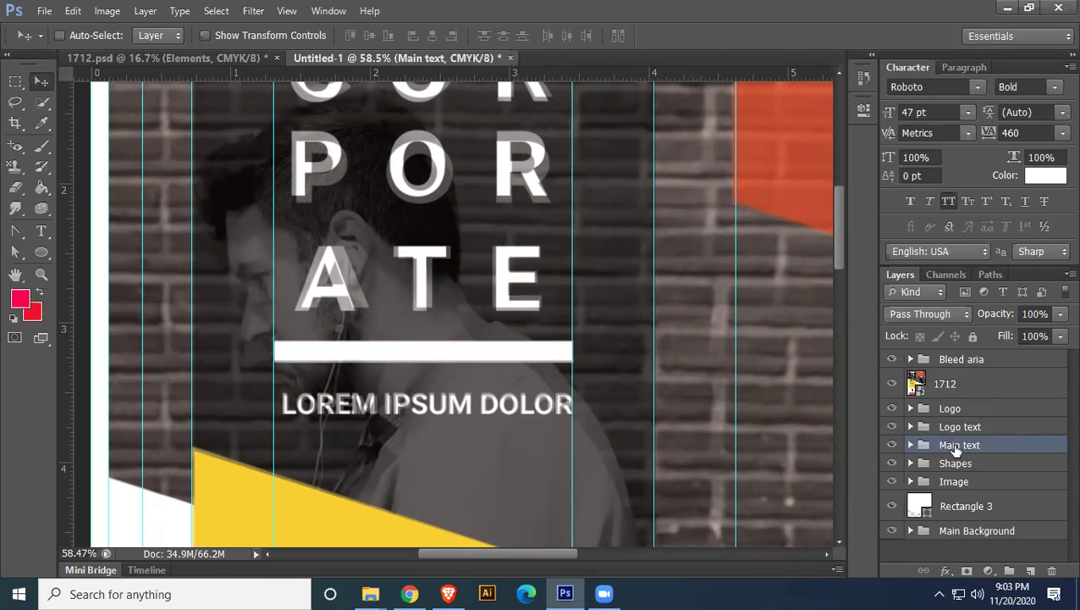
Add the text THINK beside the reference heading on the yellow shape, on a new layer above the Image group
{"action": "left_click", "coordinate": [890, 508]}
{"action": "left_click_drag", "start_coordinate": [730, 423], "coordinate": [679, 201]}
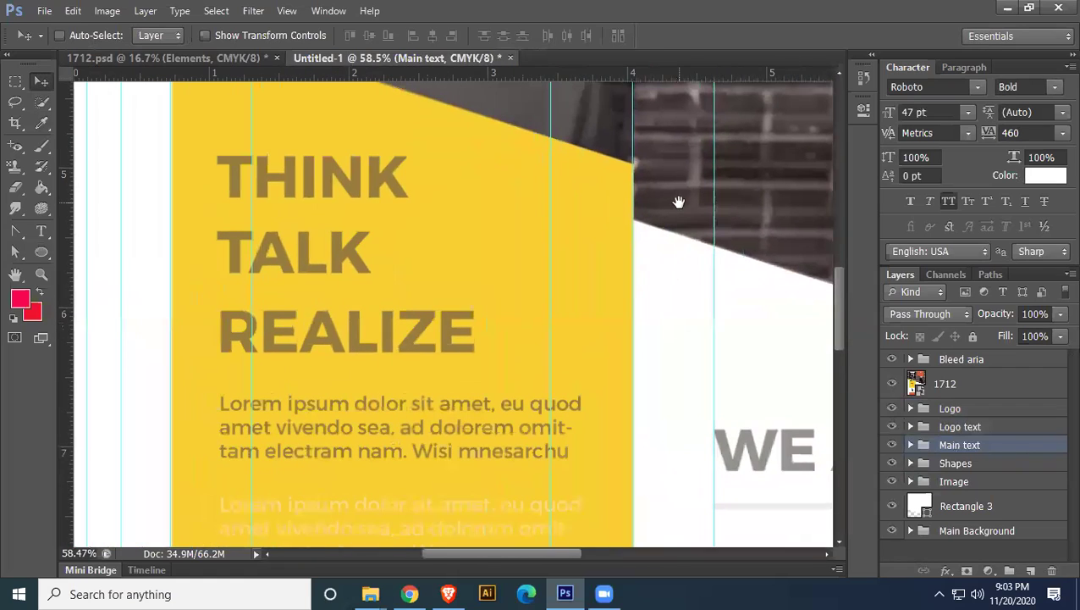
{"action": "left_click", "coordinate": [970, 481]}
{"action": "left_click", "coordinate": [42, 234]}
{"action": "left_click", "coordinate": [464, 246]}
{"action": "type", "text": "THIN"}
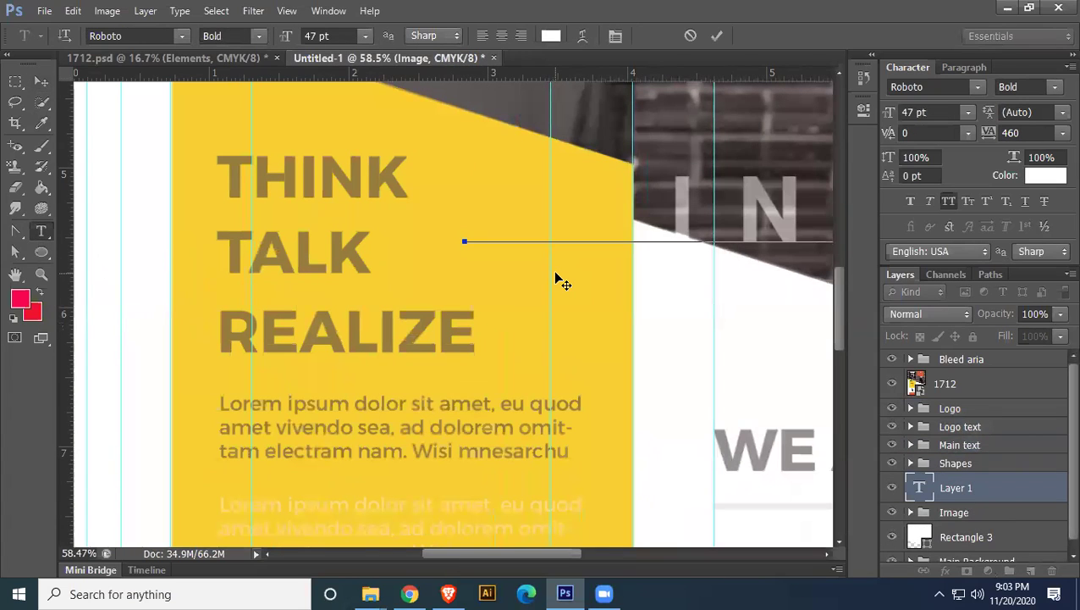
Set the tracking of the whole THINK text to 0 and open its font size for editing
{"action": "key", "text": "ctrl+a"}
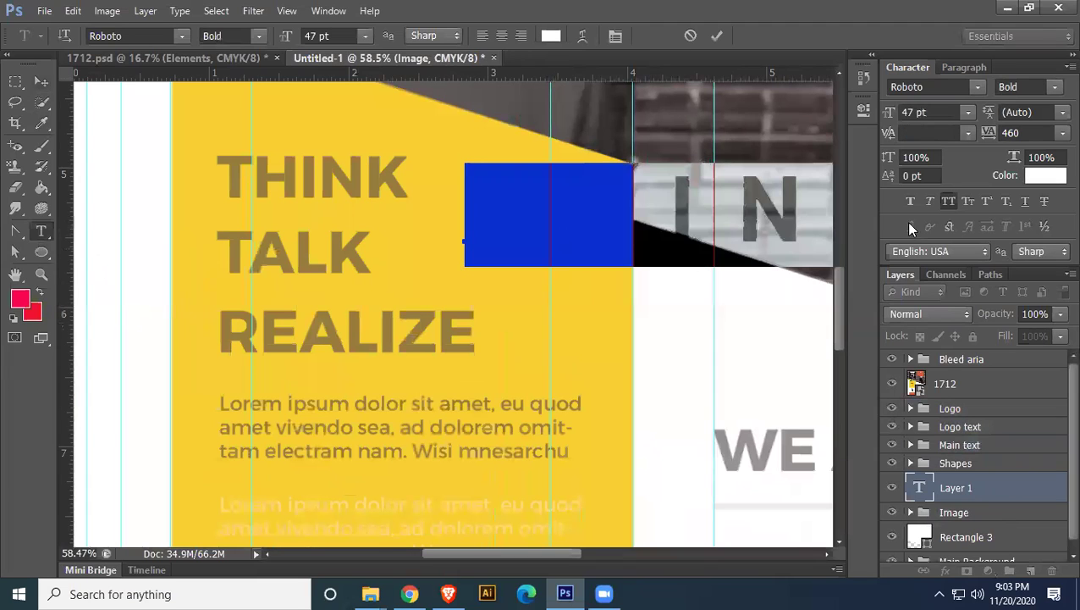
{"action": "left_click", "coordinate": [1061, 134]}
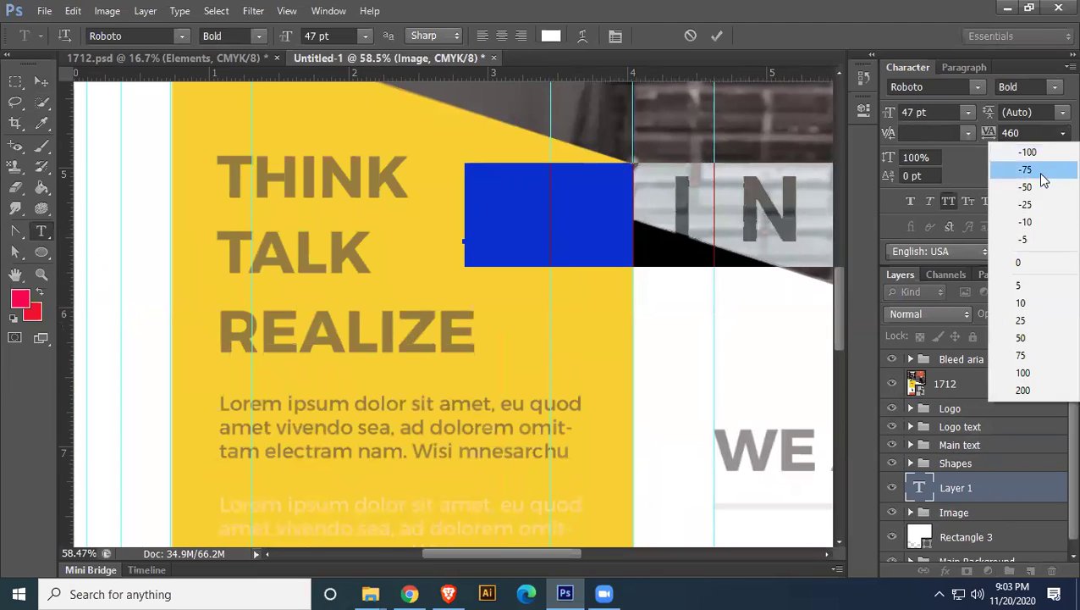
{"action": "left_click", "coordinate": [1024, 263]}
{"action": "left_click", "coordinate": [934, 112]}
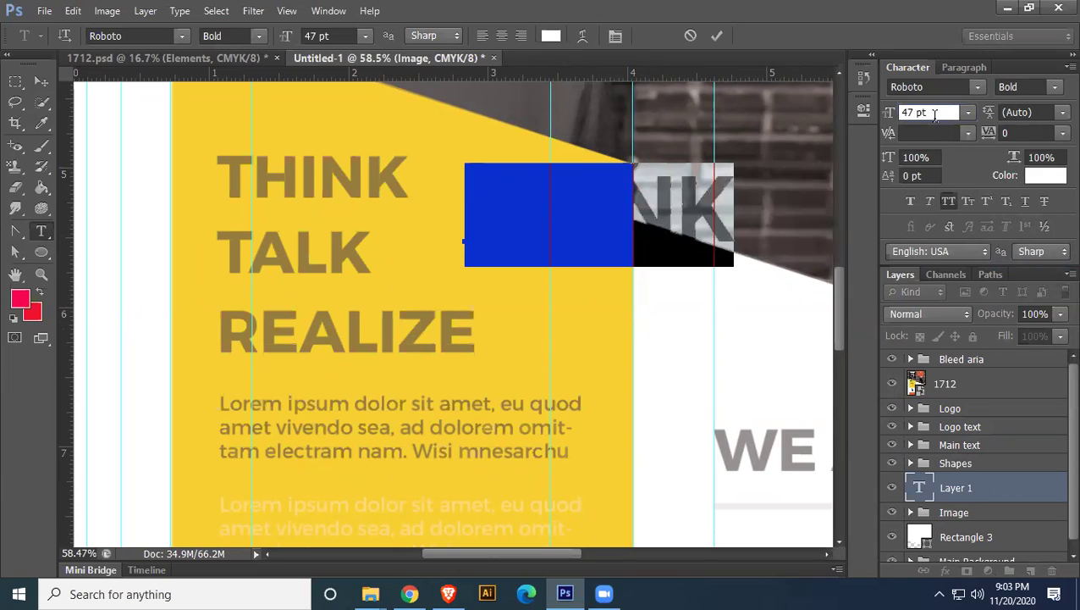
Set the new think text to 29 pt and match its colour to the brown of the reference THINK heading (947e3c)
{"action": "scroll", "coordinate": [934, 113], "scroll_direction": "down", "scroll_amount": 19}
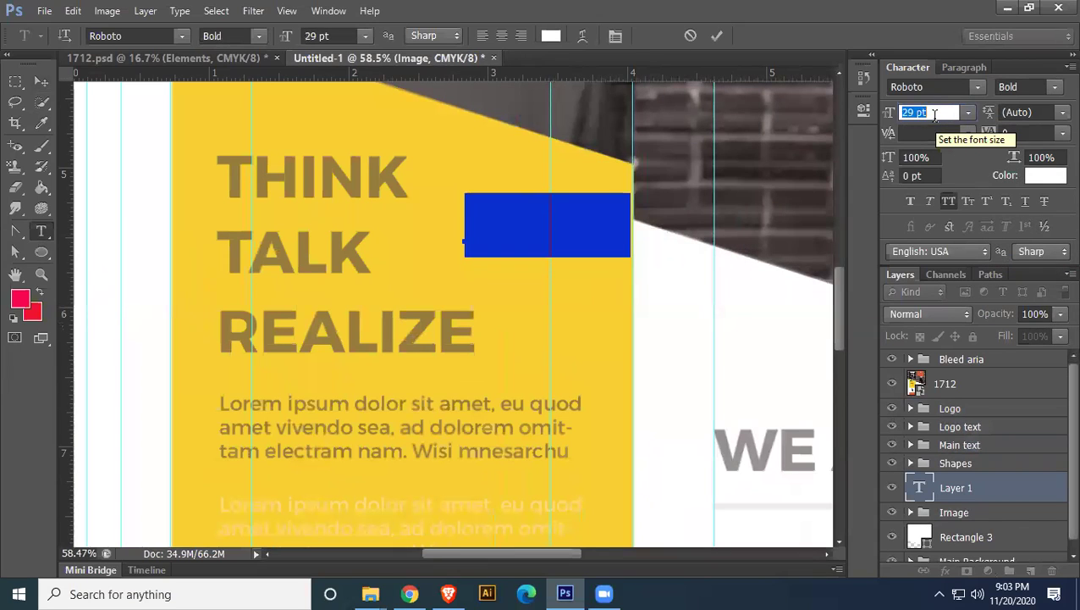
{"action": "left_click", "coordinate": [42, 82]}
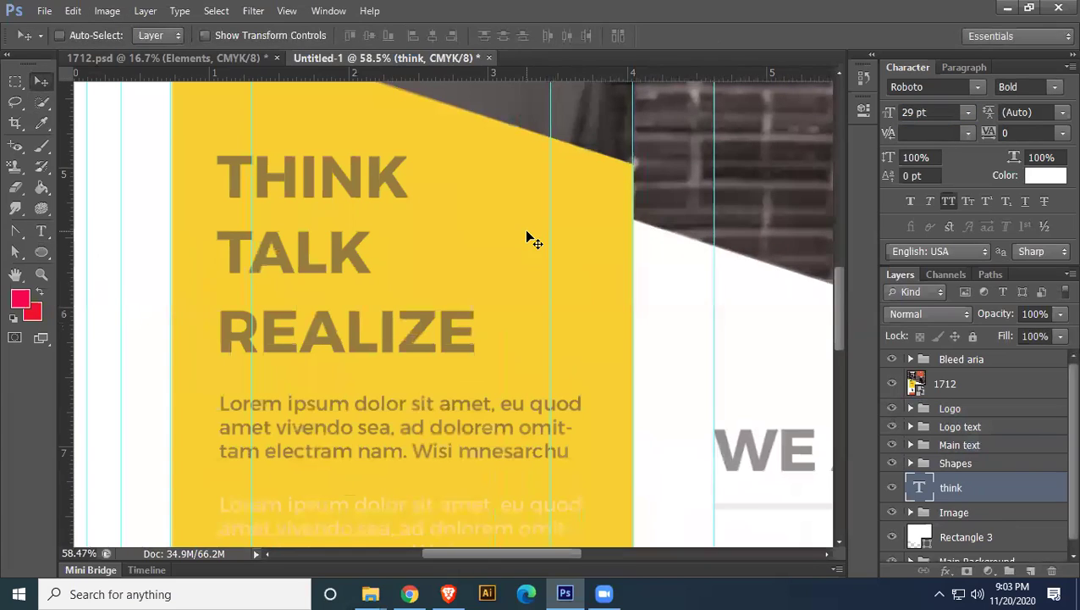
{"action": "left_click", "coordinate": [1041, 176]}
{"action": "left_click", "coordinate": [372, 166]}
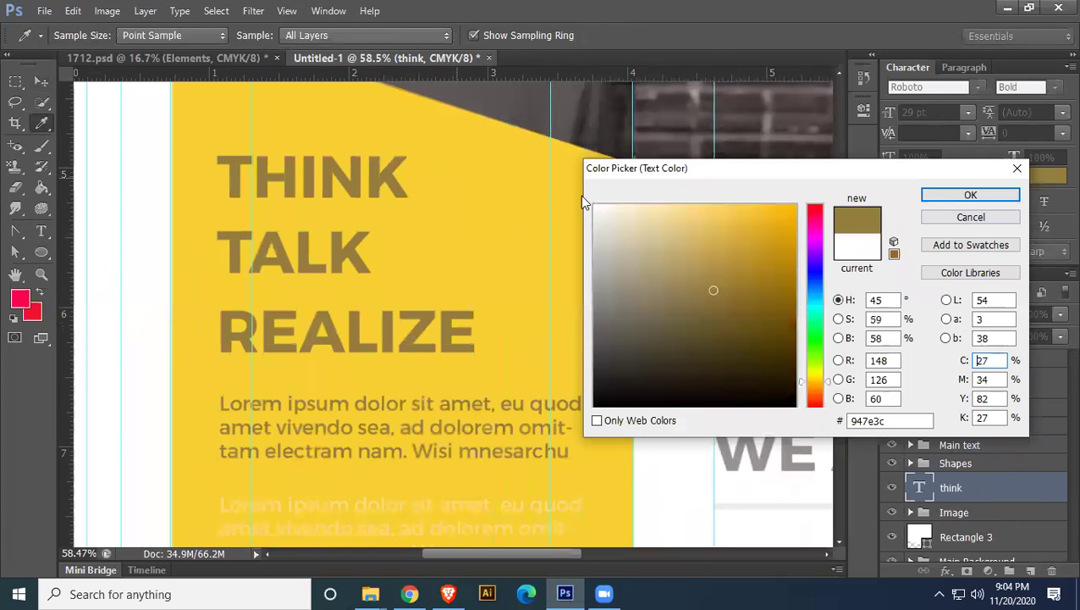
{"action": "left_click", "coordinate": [947, 198]}
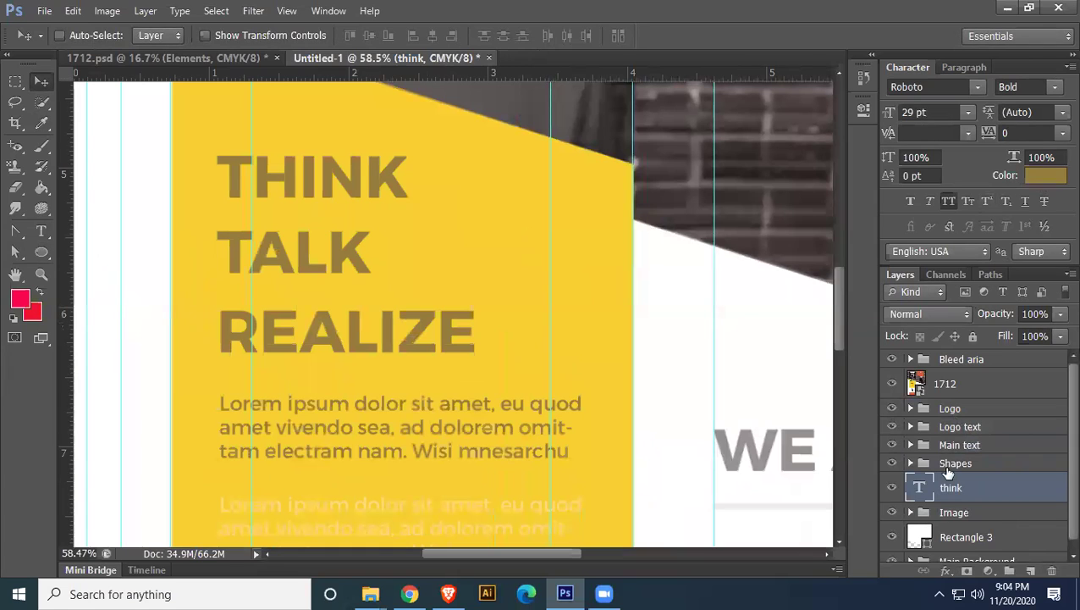
Change the think text's colour to white
{"action": "double_click", "coordinate": [921, 487]}
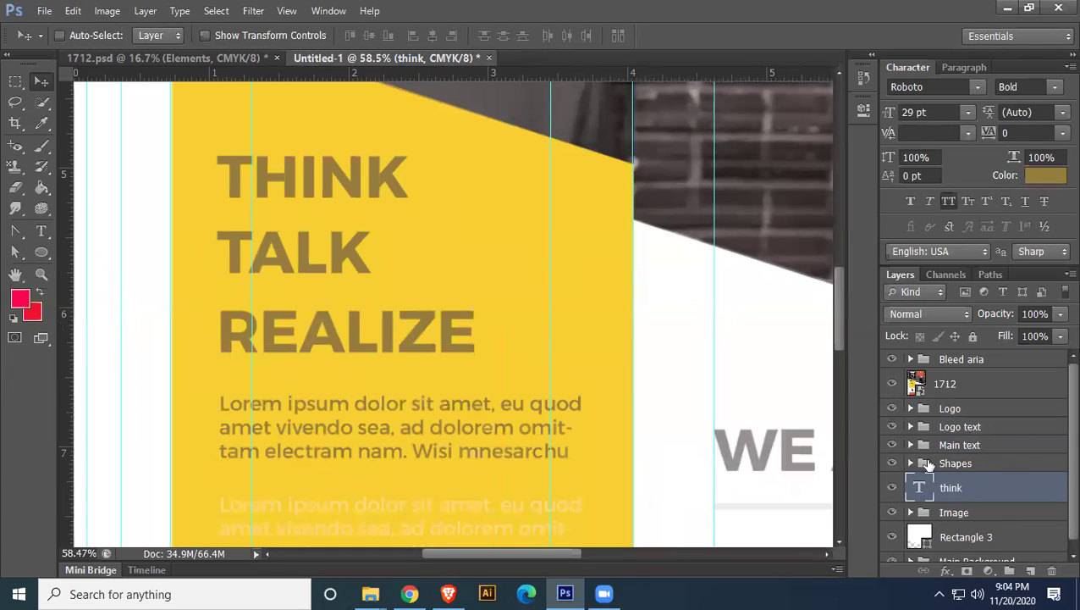
{"action": "left_click", "coordinate": [1046, 176]}
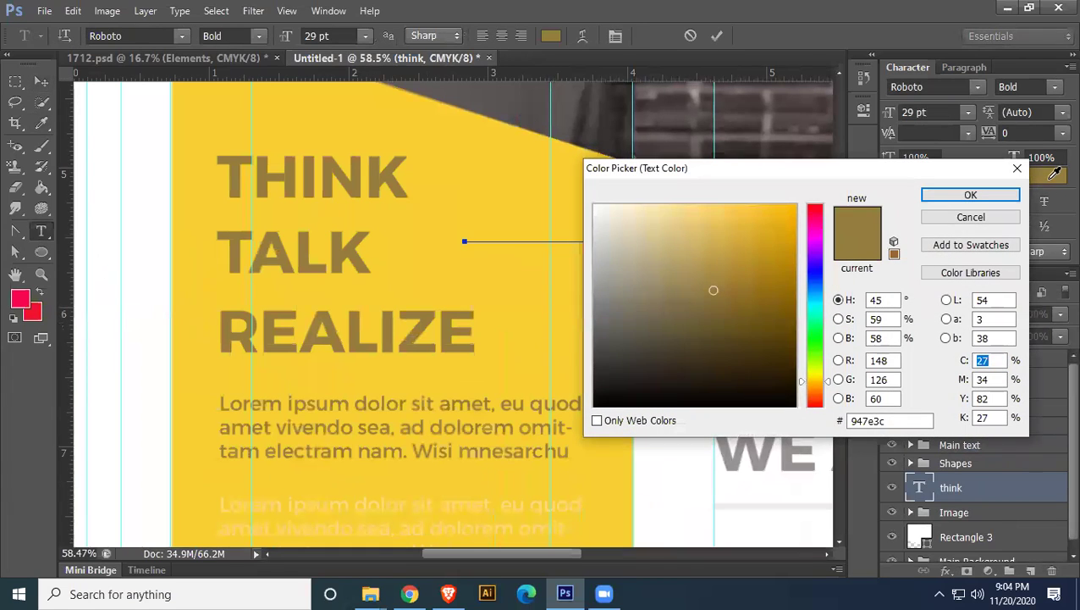
{"action": "left_click", "coordinate": [657, 484]}
{"action": "left_click", "coordinate": [1013, 196]}
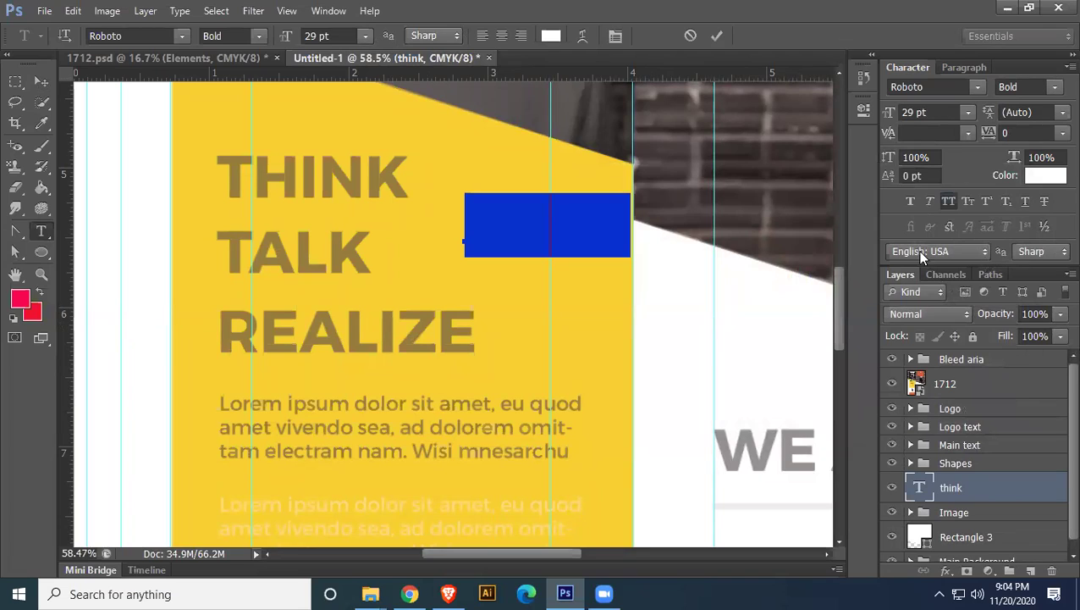
{"action": "left_click", "coordinate": [41, 82]}
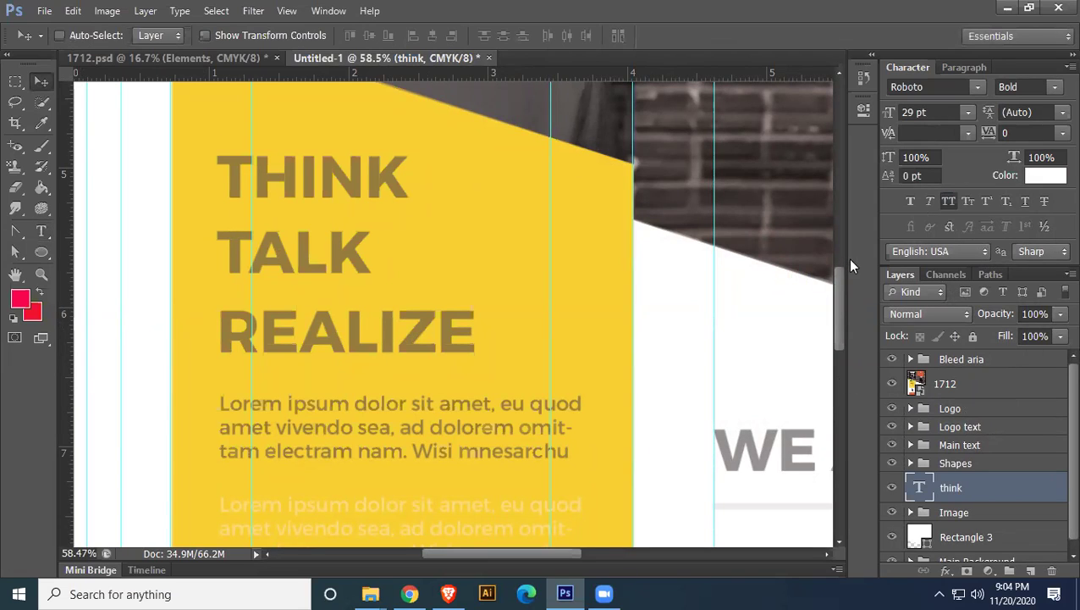
Recolour the think text with the reference heading's brown and move its layer directly below the 1712 layer
{"action": "left_click", "coordinate": [1044, 176]}
{"action": "left_click", "coordinate": [514, 222]}
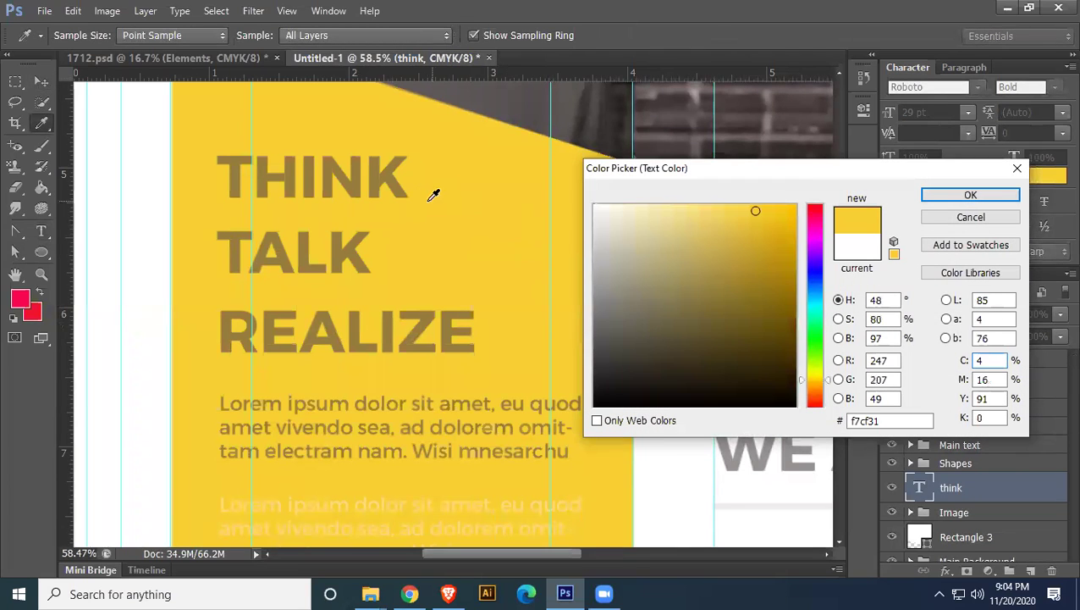
{"action": "left_click", "coordinate": [378, 173]}
{"action": "left_click", "coordinate": [972, 216]}
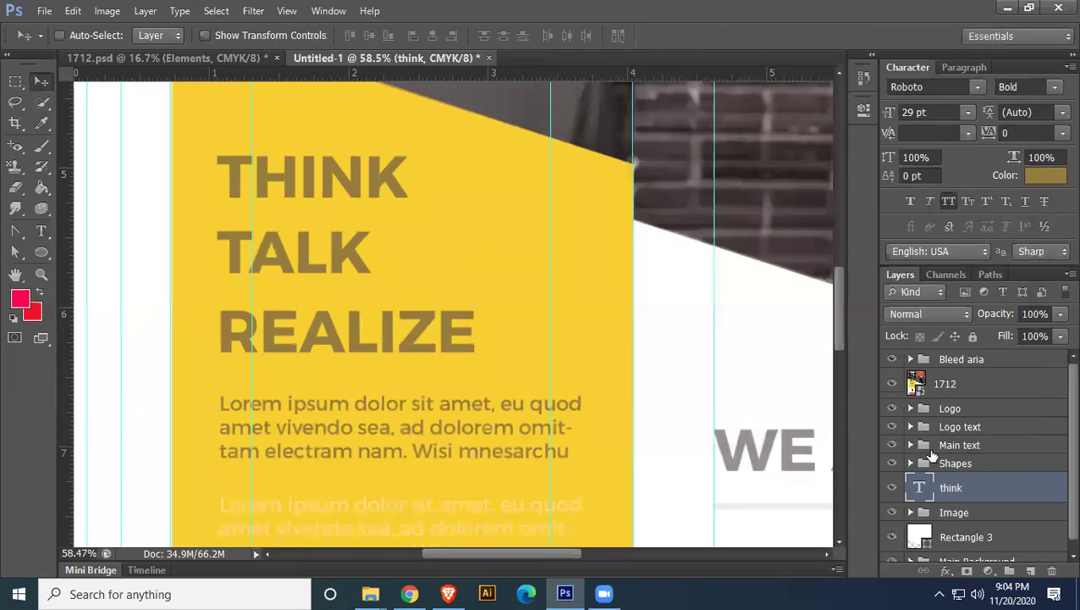
{"action": "left_click_drag", "start_coordinate": [951, 489], "coordinate": [952, 398]}
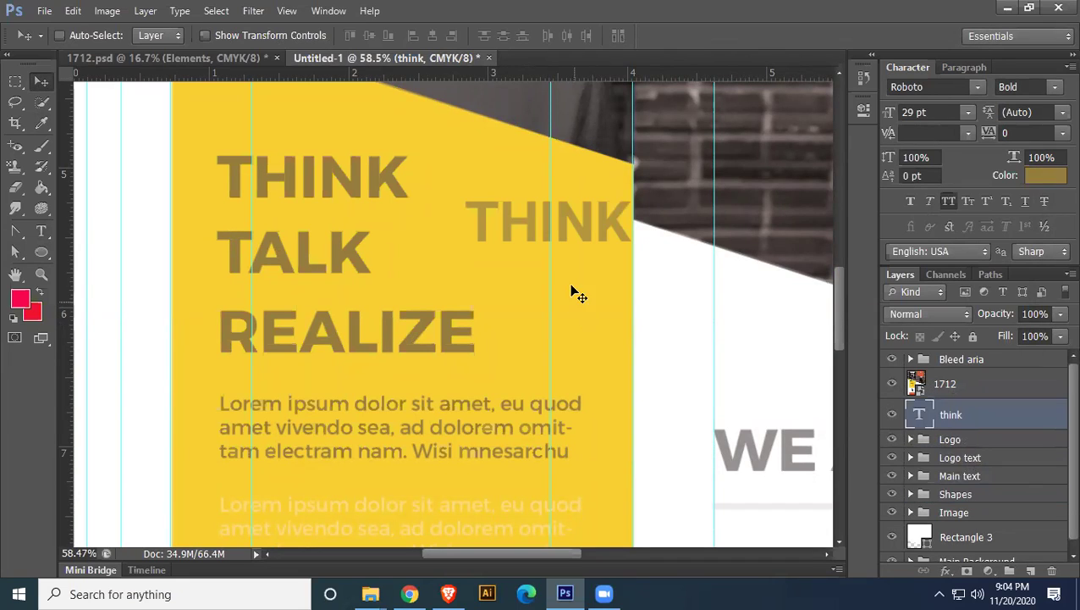
Place the think text over the reference THINK heading and scale it to match, at about 33.24 pt
{"action": "left_click_drag", "start_coordinate": [540, 237], "coordinate": [415, 218]}
{"action": "key", "text": "ctrl+t"}
{"action": "key", "text": "Return"}
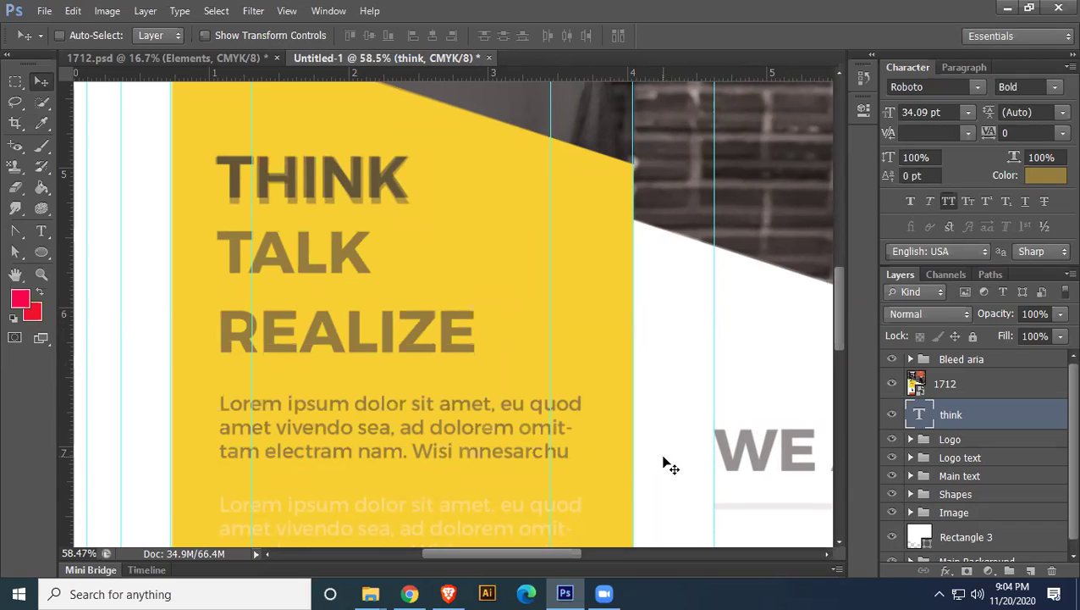
{"action": "key", "text": "ctrl+t"}
{"action": "mouse_move", "coordinate": [407, 222]}
{"action": "left_mouse_down"}
{"action": "mouse_move", "coordinate": [398, 214]}
{"action": "mouse_move", "coordinate": [409, 216]}
{"action": "left_mouse_up"}
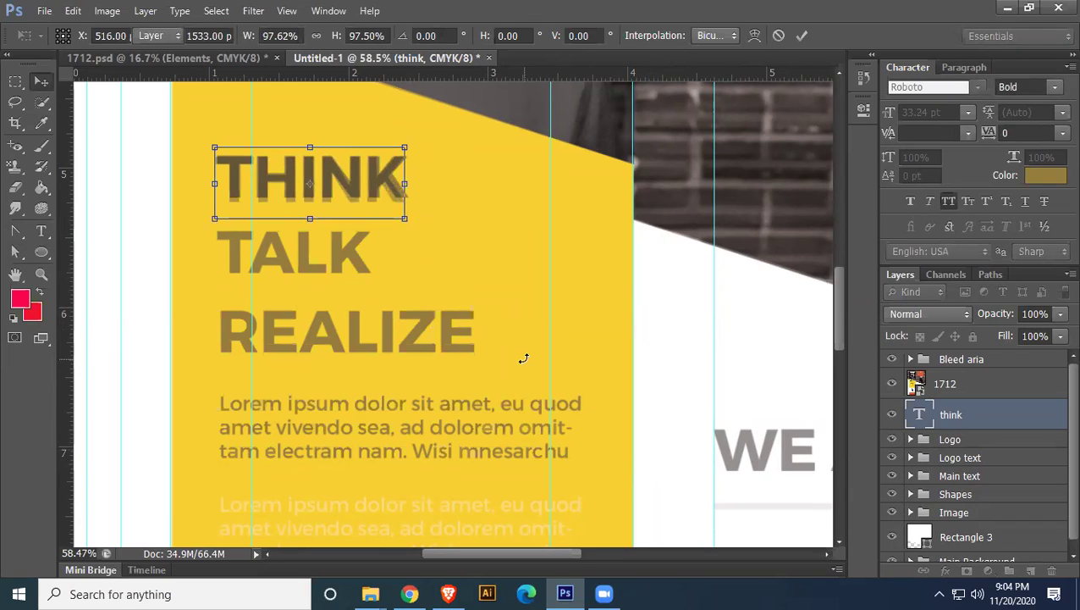
{"action": "key", "text": "Return"}
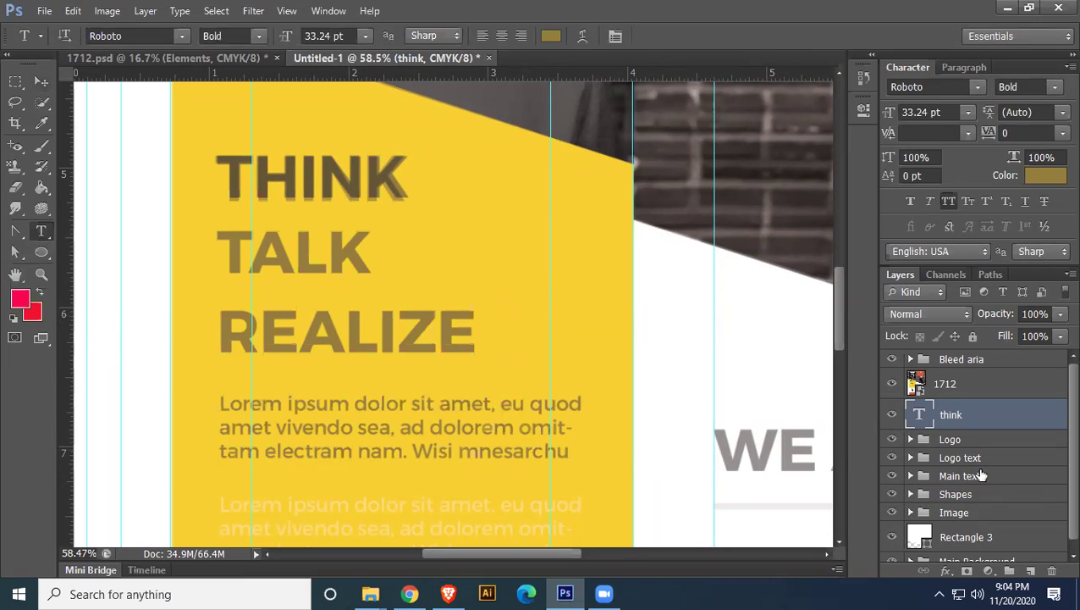
Duplicate the think text, place the copy over the reference TALK heading and change its wording to TALK
{"action": "key", "text": "ctrl+j"}
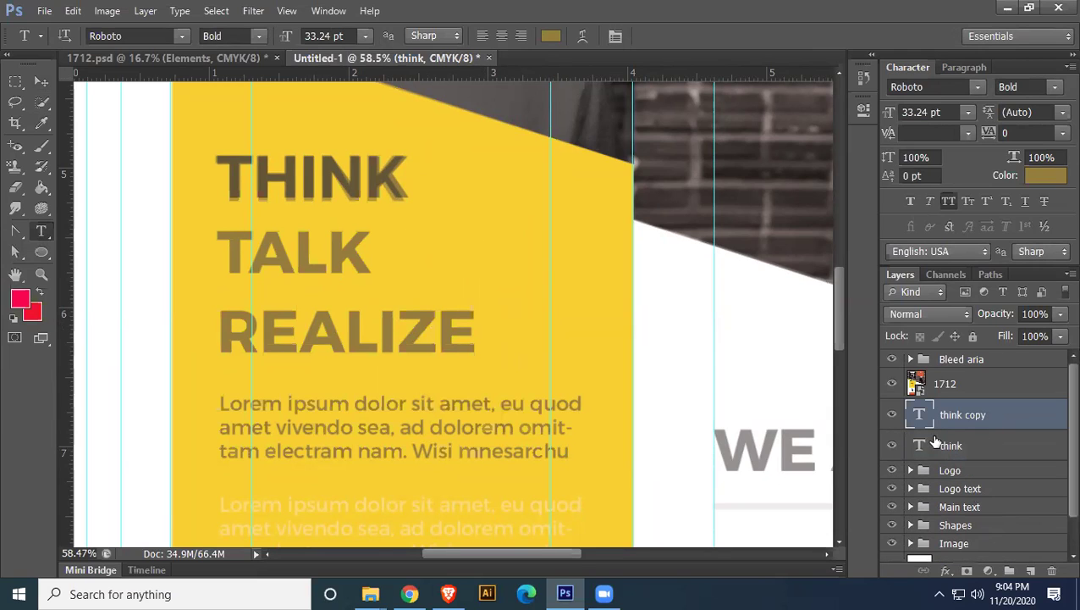
{"action": "left_click", "coordinate": [160, 137]}
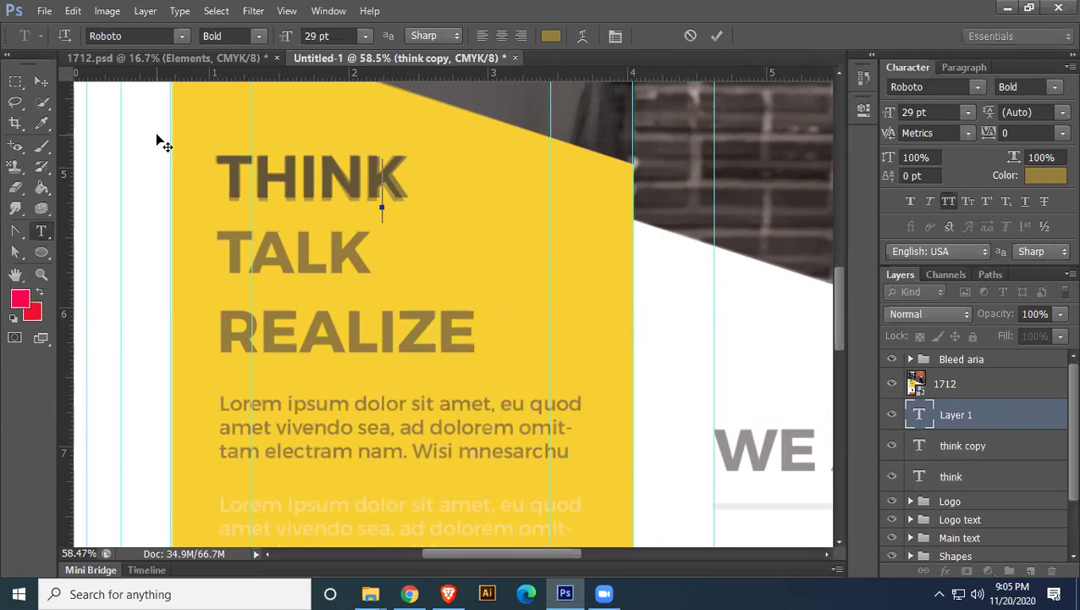
{"action": "left_click", "coordinate": [43, 76]}
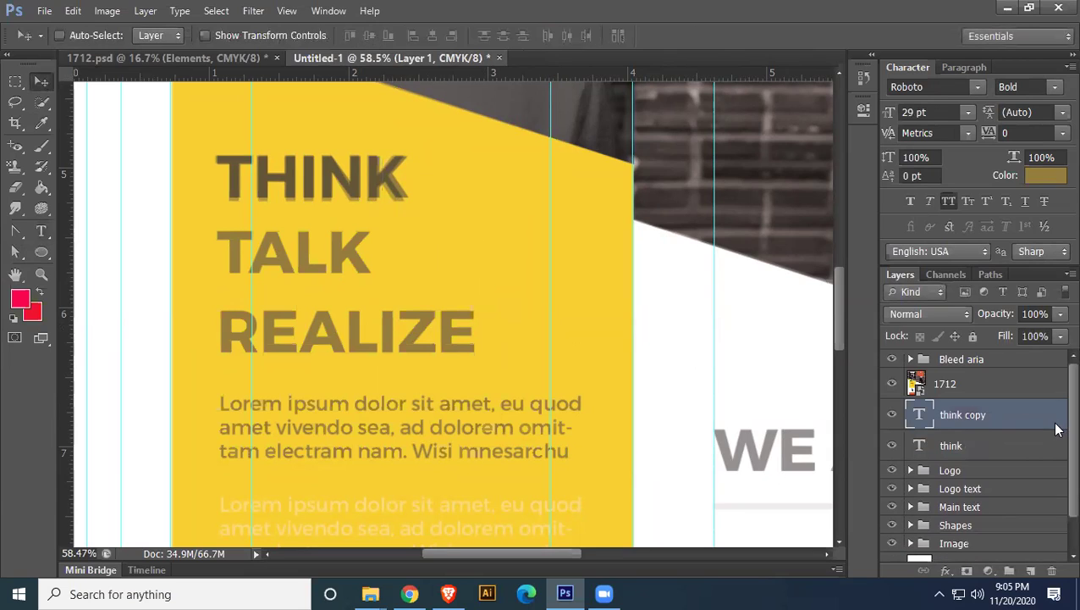
{"action": "left_click_drag", "start_coordinate": [374, 205], "coordinate": [373, 280]}
{"action": "double_click", "coordinate": [921, 414]}
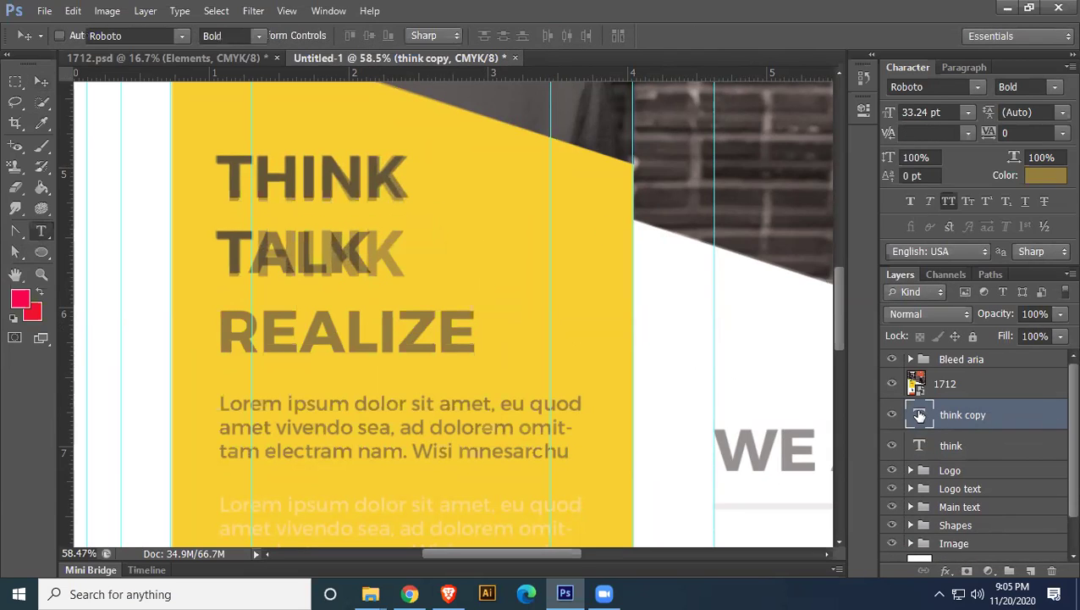
{"action": "type", "text": "TALK"}
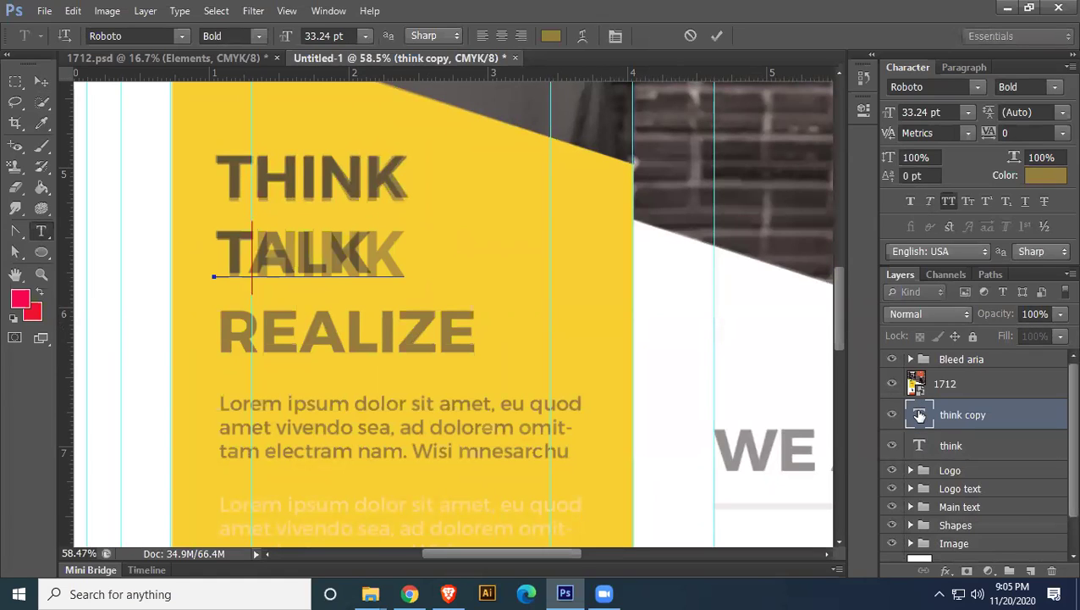
{"action": "left_click", "coordinate": [42, 81]}
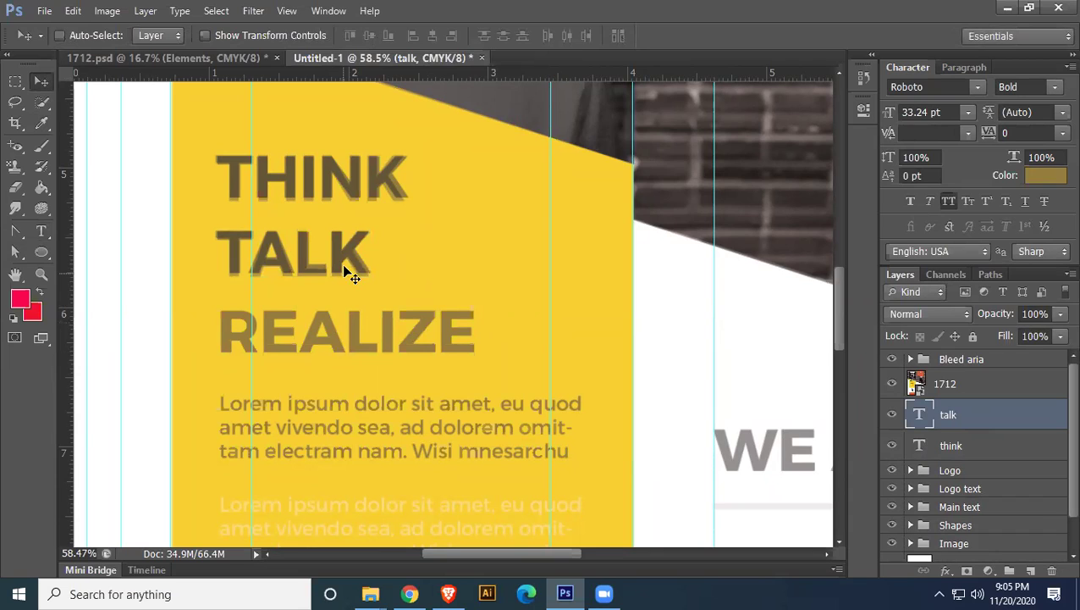
Duplicate the talk text below the existing headings and change the copy's wording to REALIZE
{"action": "left_click_drag", "start_coordinate": [329, 266], "coordinate": [331, 380]}
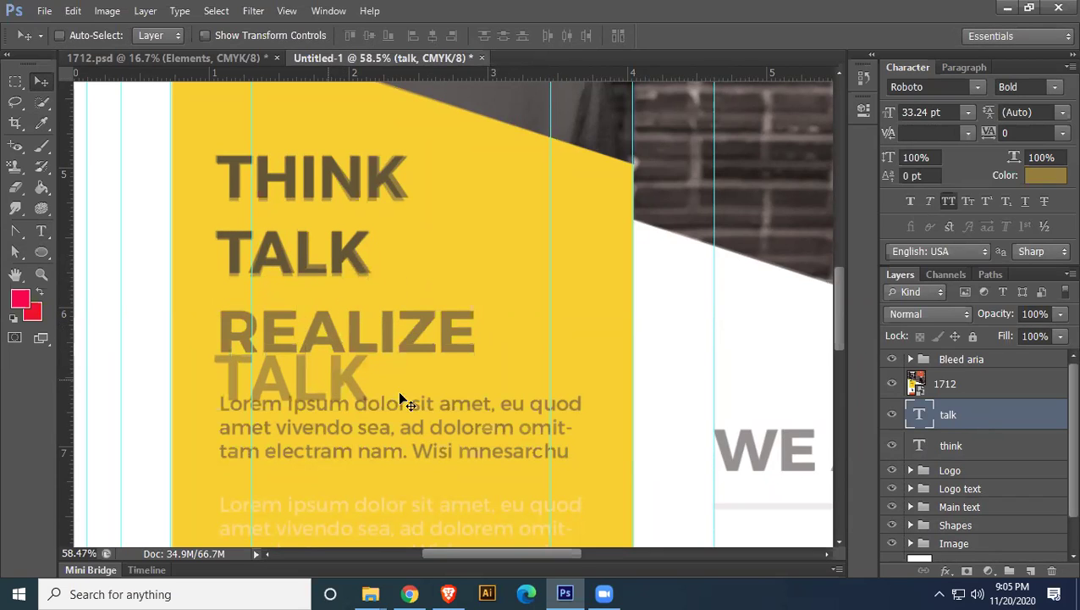
{"action": "double_click", "coordinate": [921, 414]}
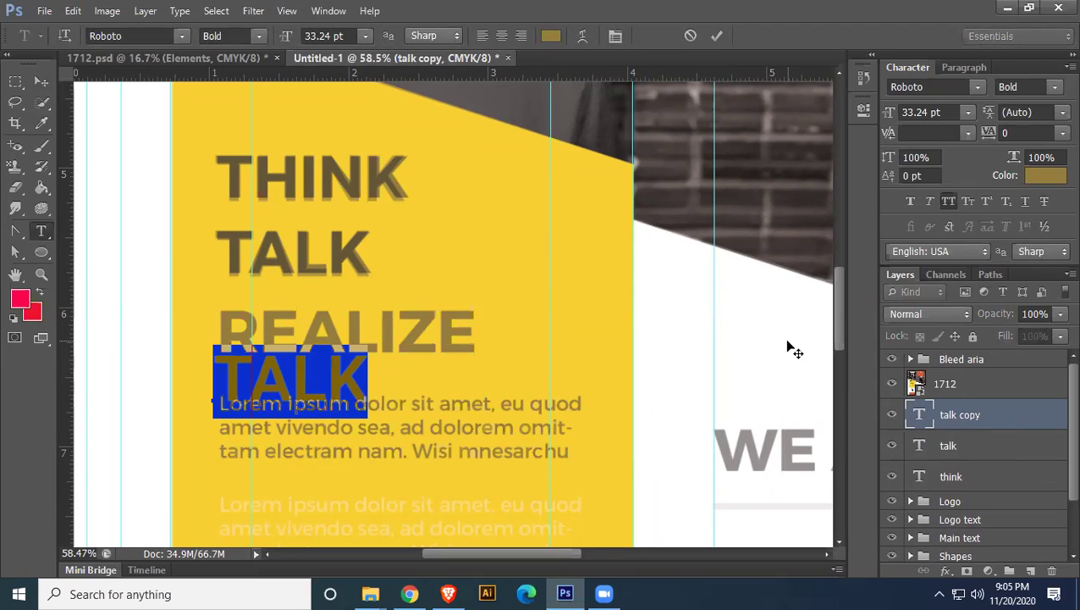
{"action": "type", "text": "REAK"}
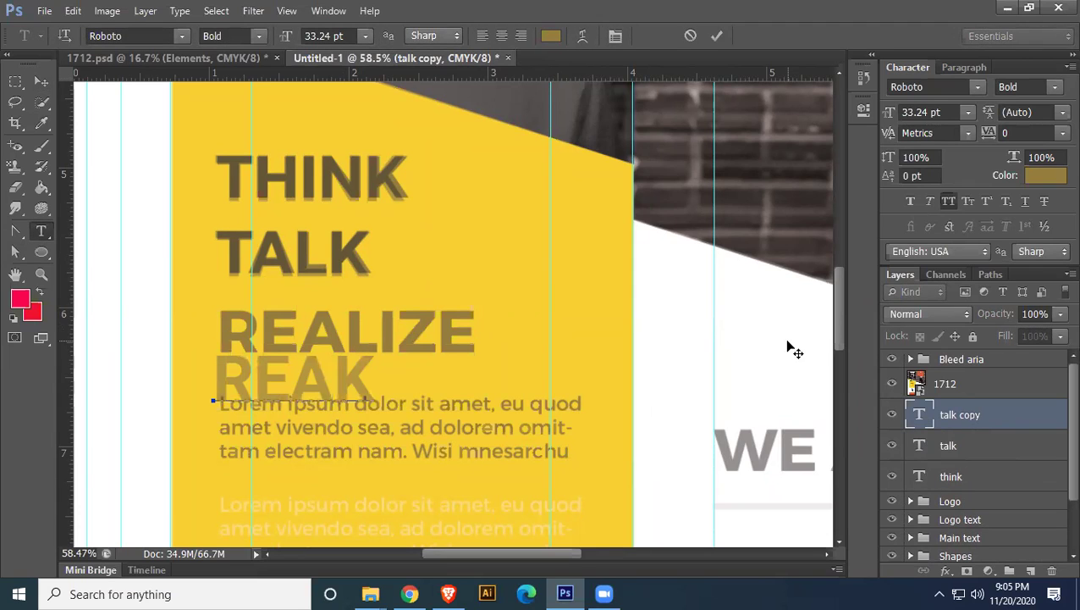
{"action": "key", "text": "BackSpace"}
{"action": "type", "text": "L"}
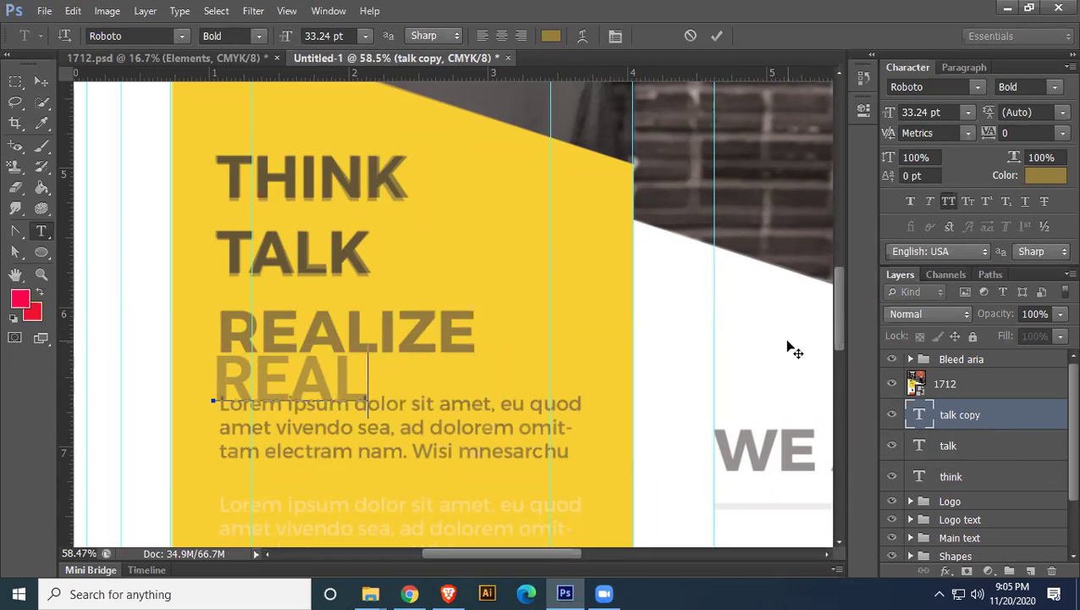
{"action": "type", "text": "IZE"}
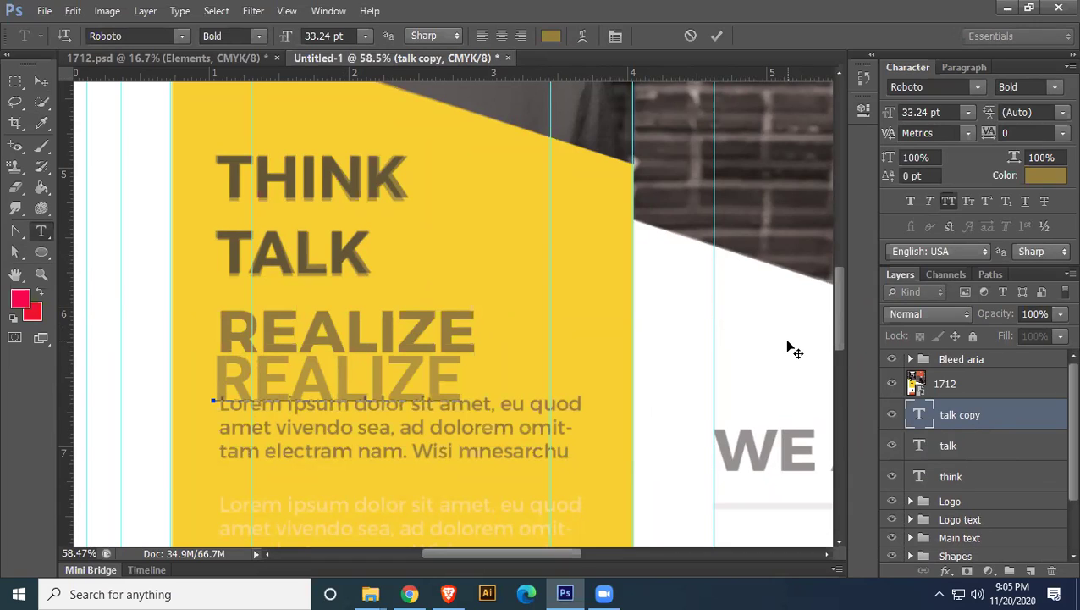
{"action": "left_click", "coordinate": [41, 81]}
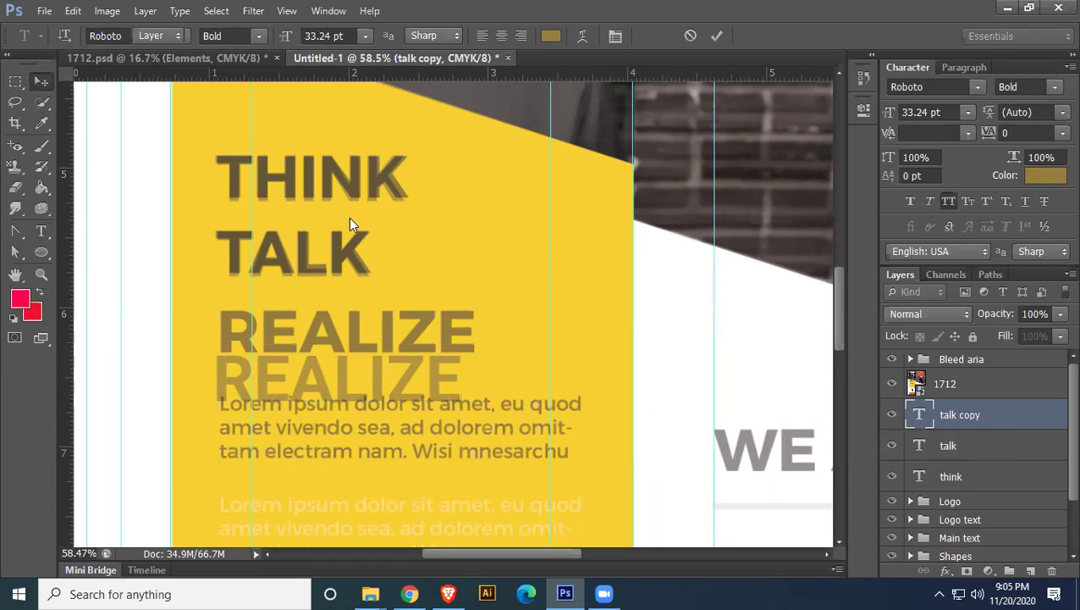
Nudge the realize text up and right until it lines up with the start of the reference REALIZE heading
{"action": "key", "text": "shift+Up"}
{"action": "key", "text": "shift+Up"}
{"action": "key", "text": "shift+Up"}
{"action": "key", "text": "shift+Up"}
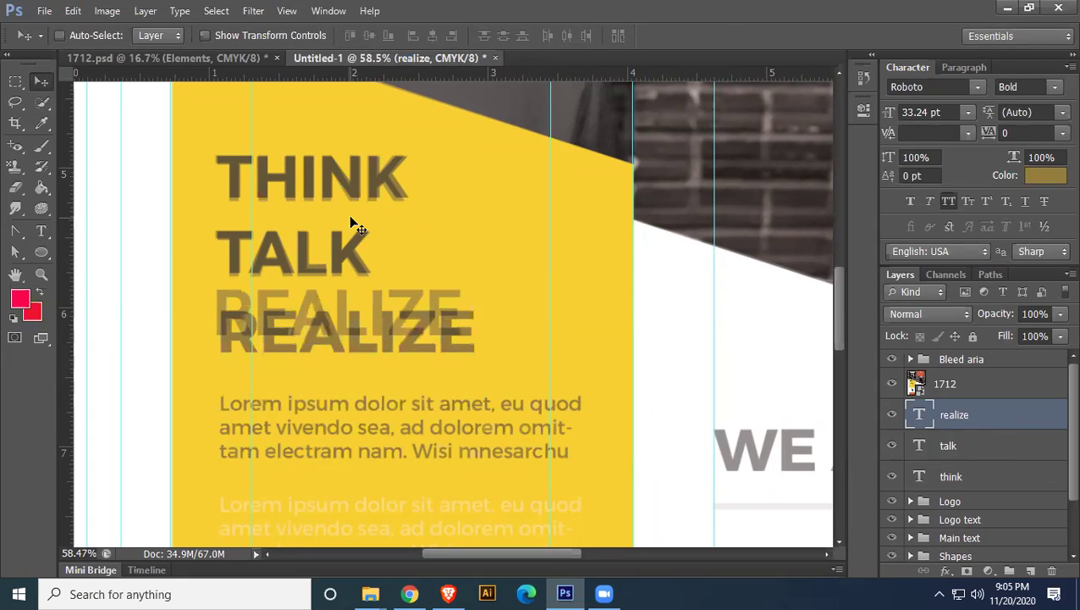
{"action": "key", "text": "Up"}
{"action": "key", "text": "Right"}
{"action": "key", "text": "Right"}
{"action": "key", "text": "Right"}
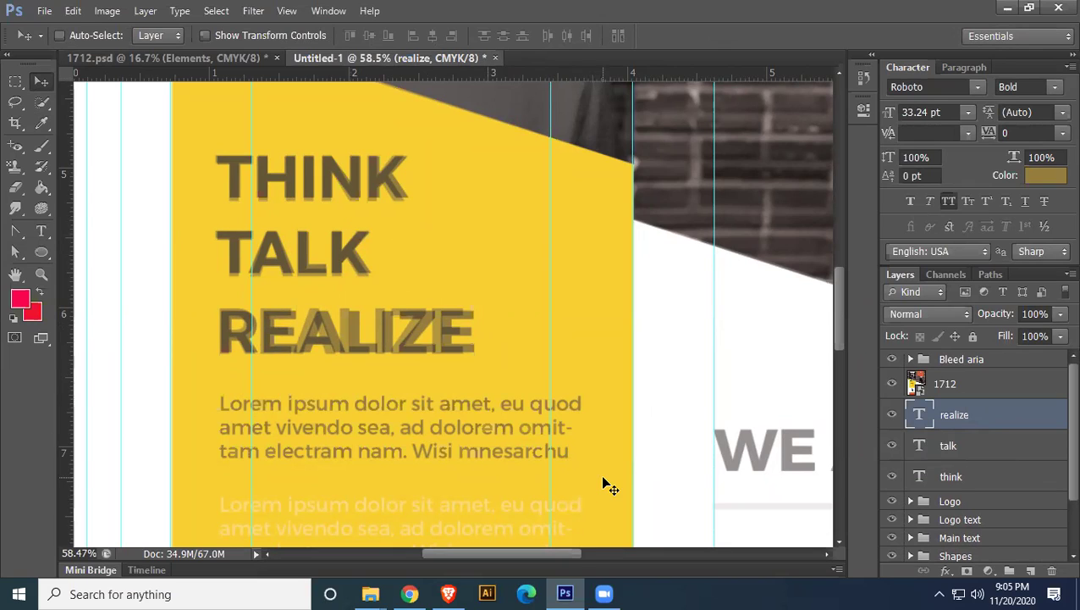
Draw a paragraph text box over the first reference body paragraph below REALIZE and fill it with Lorem Ipsum placeholder text
{"action": "left_click", "coordinate": [42, 232]}
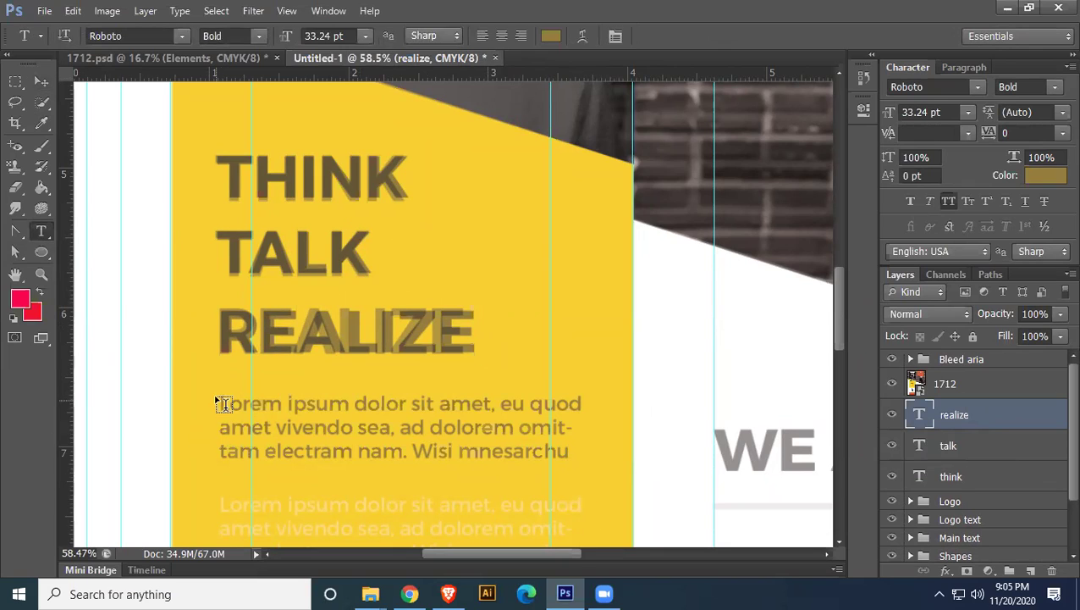
{"action": "left_click_drag", "start_coordinate": [220, 398], "coordinate": [584, 464]}
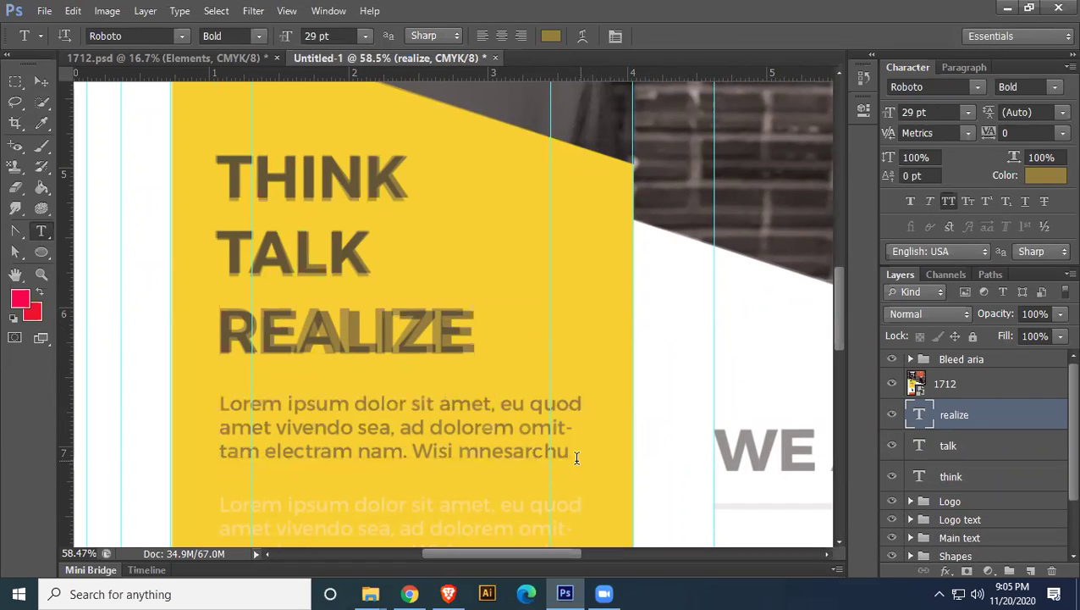
{"action": "left_click", "coordinate": [179, 11]}
{"action": "left_click", "coordinate": [189, 274]}
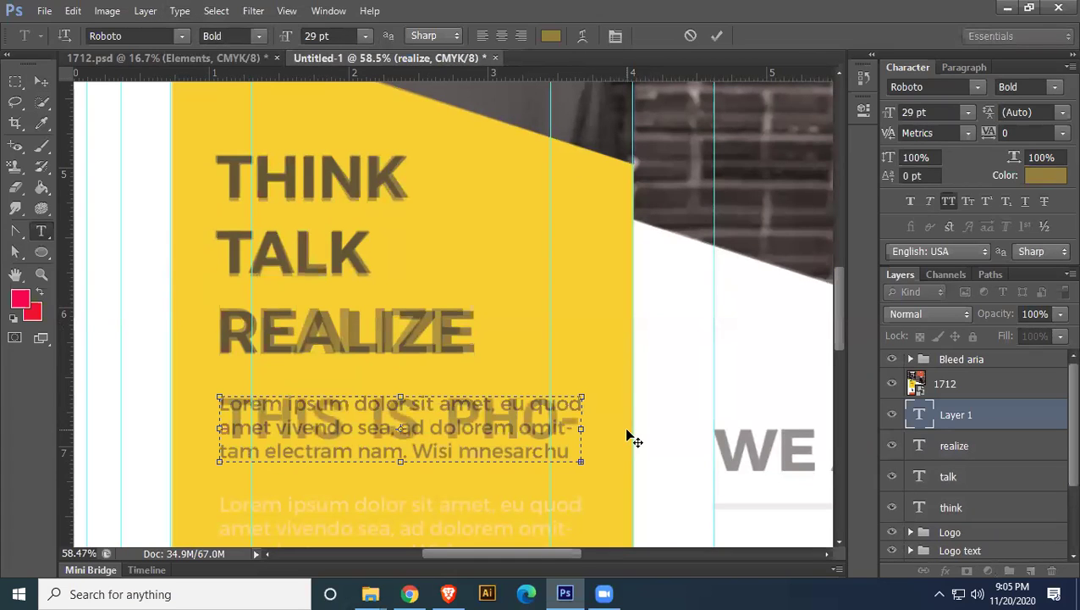
Change the colour of all the placeholder paragraph text to a muted grey
{"action": "key", "text": "ctrl+a"}
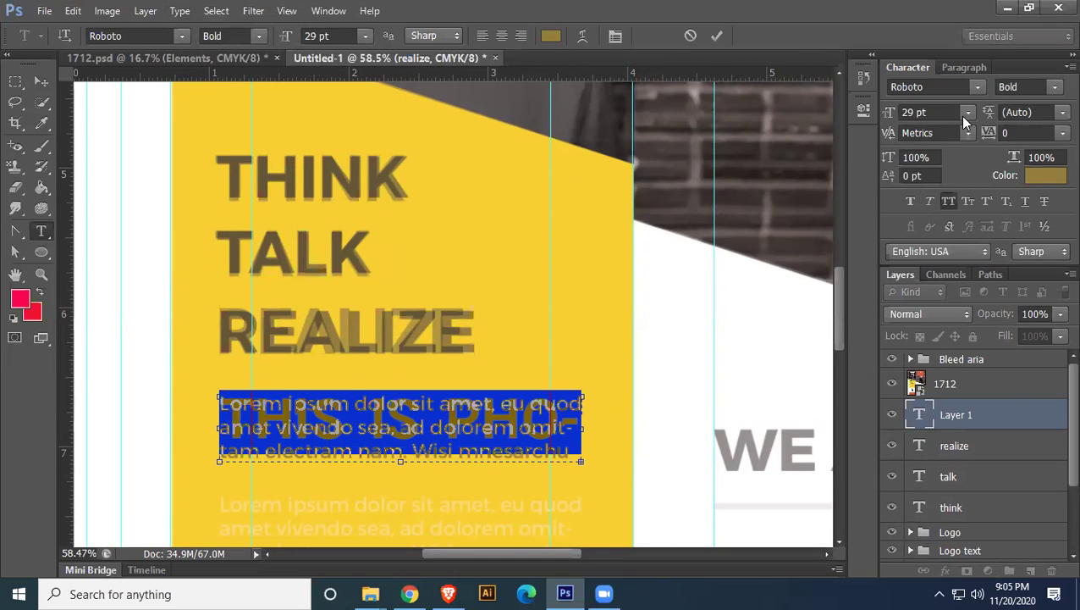
{"action": "left_click", "coordinate": [1034, 178]}
{"action": "left_click_drag", "start_coordinate": [665, 253], "coordinate": [582, 317]}
{"action": "left_click", "coordinate": [970, 195]}
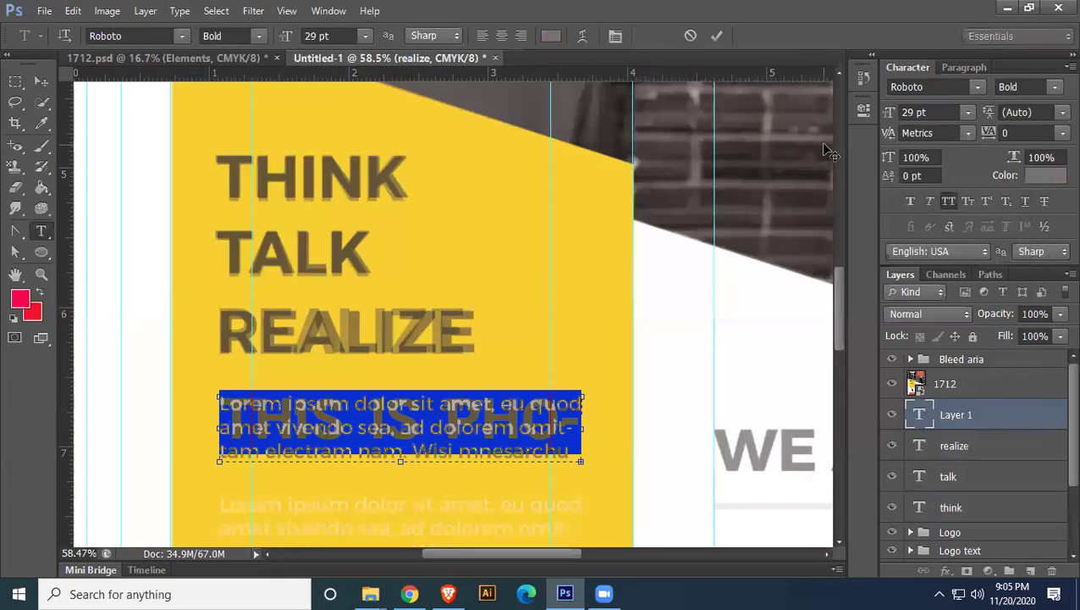
Reduce the font size of all the placeholder paragraph text below REALIZE to 7 pt
{"action": "left_click", "coordinate": [946, 112]}
{"action": "key", "text": "Down"}
{"action": "key", "text": "Down"}
{"action": "key", "text": "Down"}
{"action": "key", "text": "Down"}
{"action": "key", "text": "Down"}
{"action": "key", "text": "Down"}
{"action": "key", "text": "Down"}
{"action": "key", "text": "Down"}
{"action": "key", "text": "Down"}
{"action": "key", "text": "Down"}
{"action": "key", "text": "Down"}
{"action": "key", "text": "Down"}
{"action": "key", "text": "Down"}
{"action": "key", "text": "Down"}
{"action": "key", "text": "Down"}
{"action": "key", "text": "Down"}
{"action": "key", "text": "Down"}
{"action": "key", "text": "Down"}
{"action": "key", "text": "Down"}
{"action": "key", "text": "Down"}
{"action": "key", "text": "Down"}
{"action": "key", "text": "Down"}
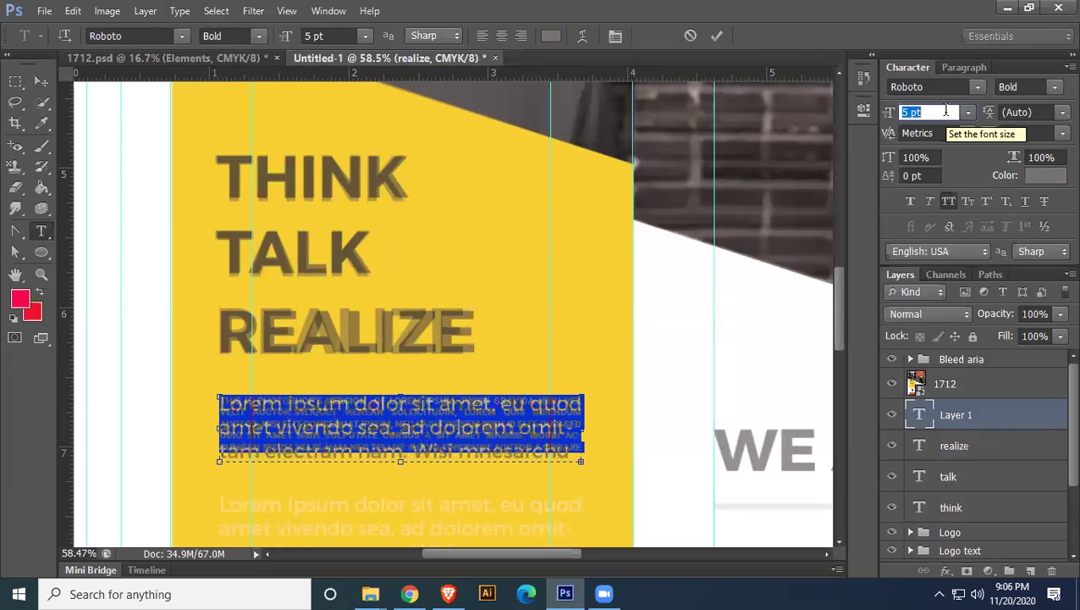
Set the placeholder paragraph's leading to 51 pt and commit the text
{"action": "left_click", "coordinate": [1062, 112]}
{"action": "left_click", "coordinate": [1046, 345]}
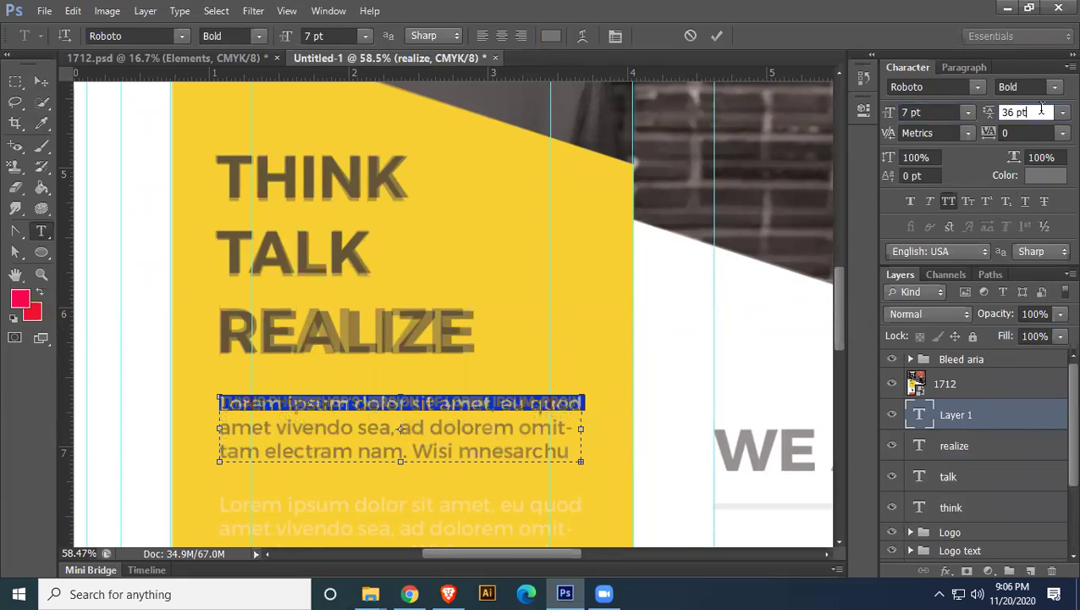
{"action": "scroll", "coordinate": [1042, 108], "scroll_direction": "up", "scroll_amount": 3}
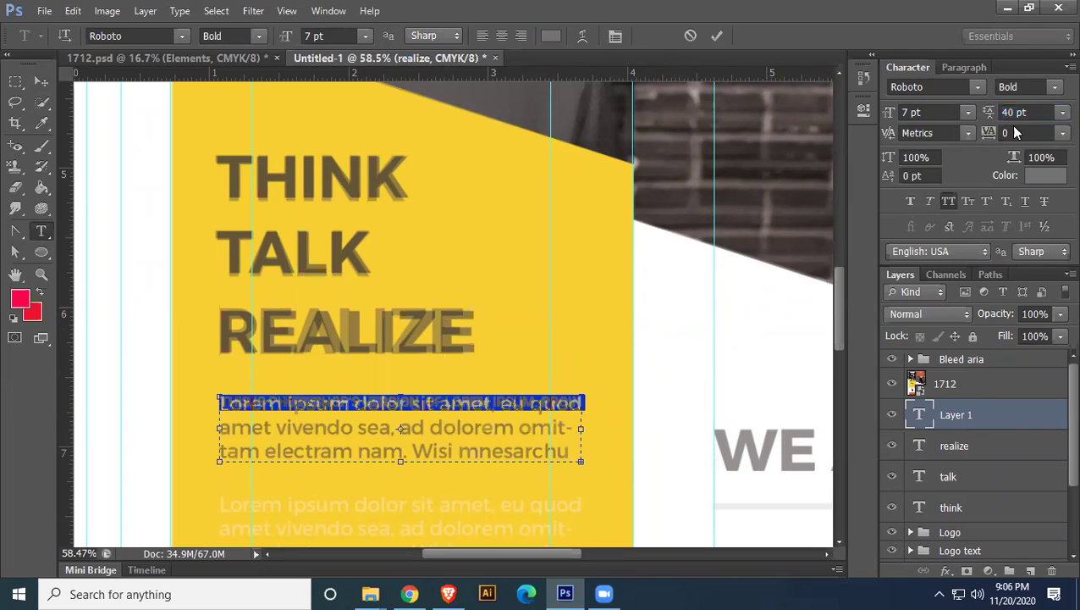
{"action": "left_click", "coordinate": [1041, 113]}
{"action": "key", "text": "Up"}
{"action": "key", "text": "Down"}
{"action": "key", "text": "Down"}
{"action": "key", "text": "Down"}
{"action": "key", "text": "shift+Up"}
{"action": "key", "text": "shift+Up"}
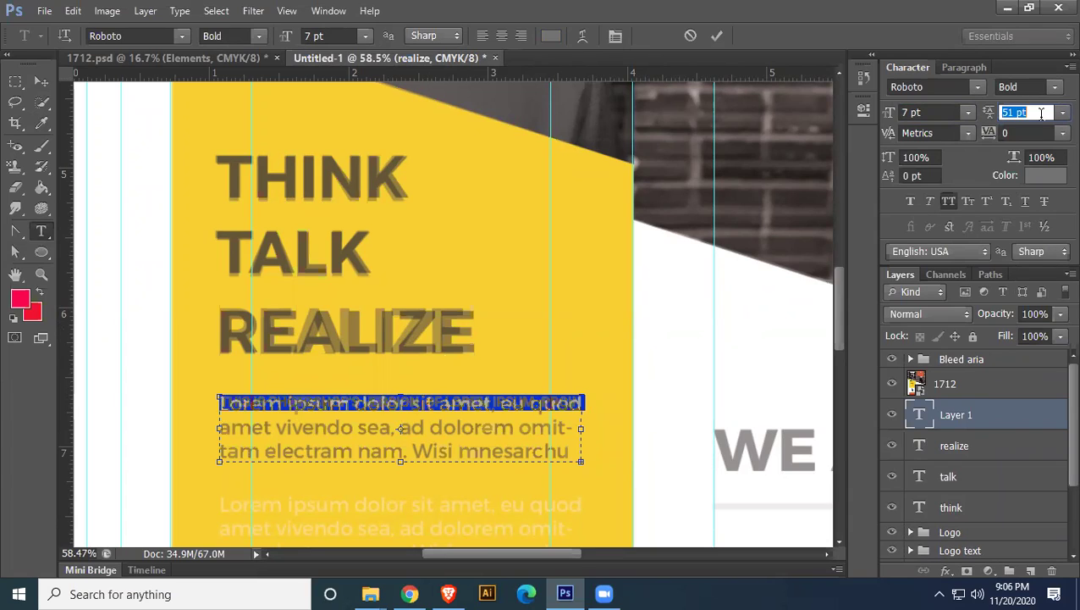
{"action": "left_click", "coordinate": [462, 416]}
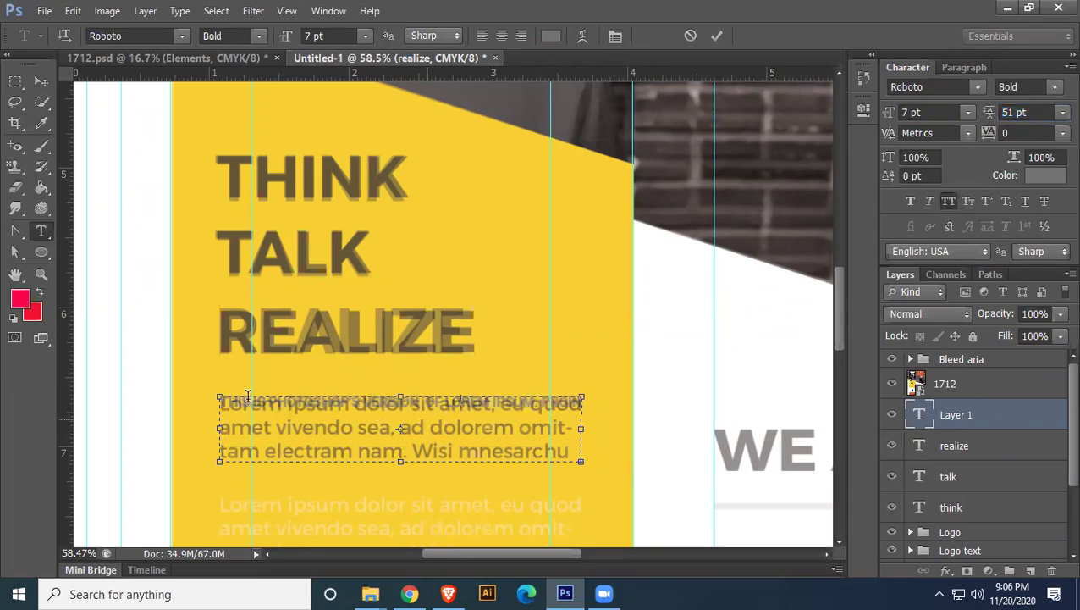
{"action": "left_click", "coordinate": [41, 83]}
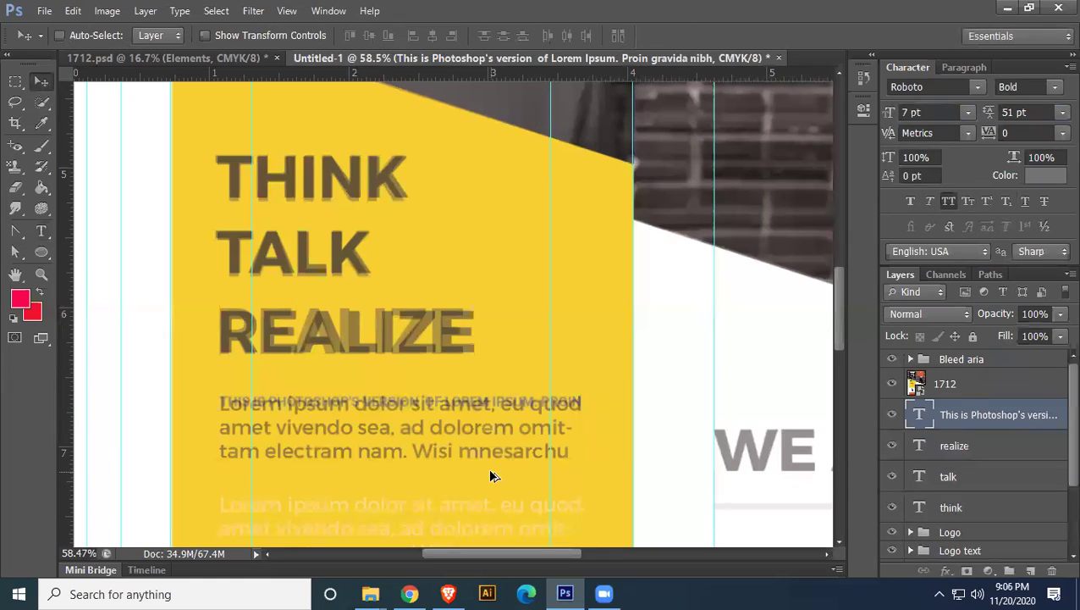
Undo the placeholder paragraph while keeping the REALIZE wording and its aligned position
{"action": "key", "text": "ctrl+alt+z"}
{"action": "key", "text": "ctrl+alt+z"}
{"action": "key", "text": "ctrl+alt+z"}
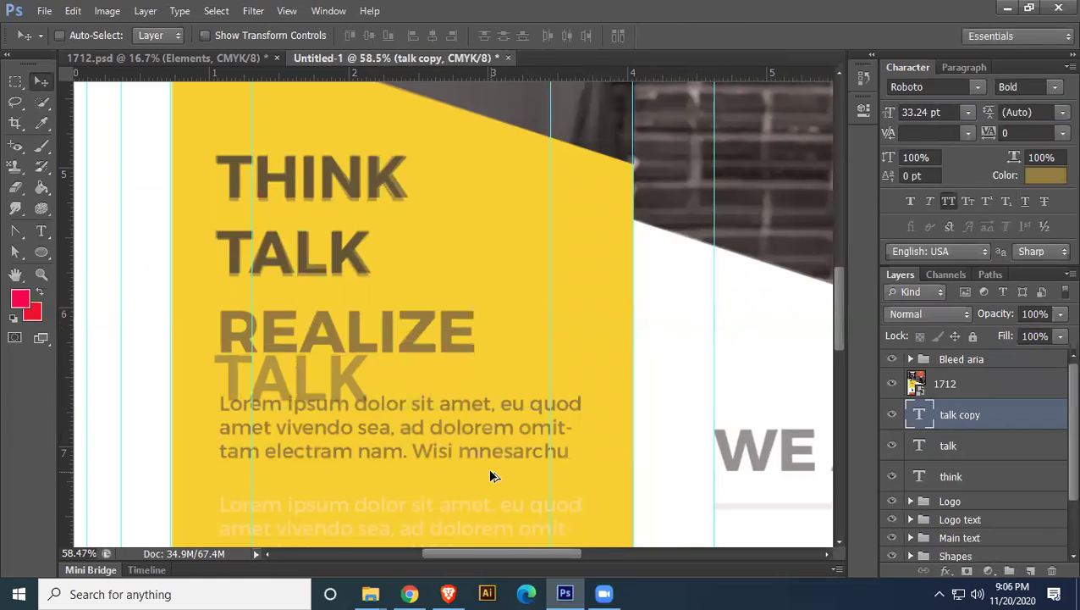
{"action": "key", "text": "shift+ctrl+z"}
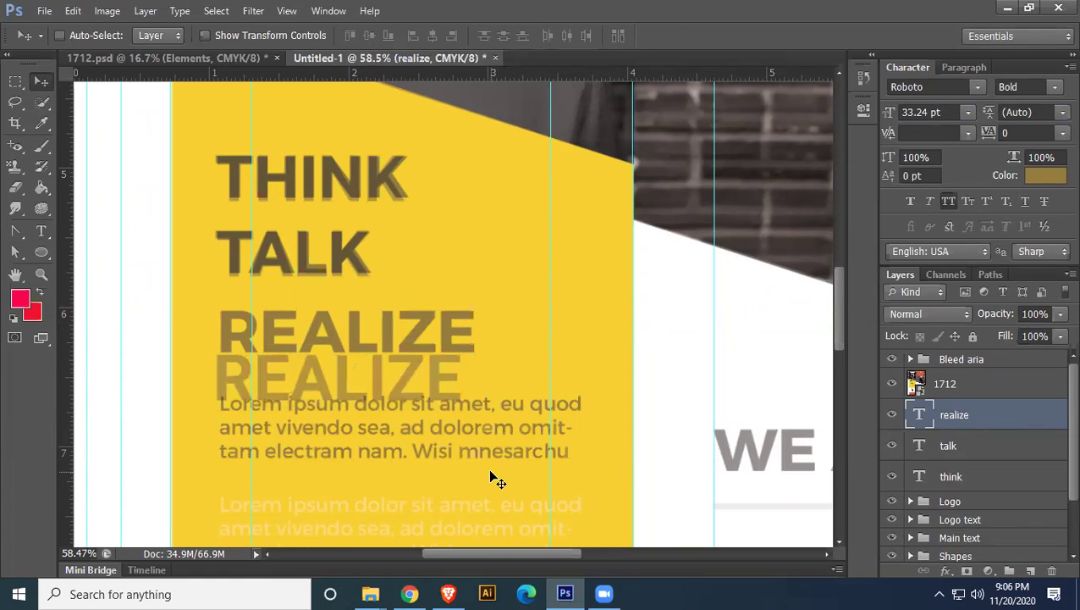
{"action": "key", "text": "shift+ctrl+z"}
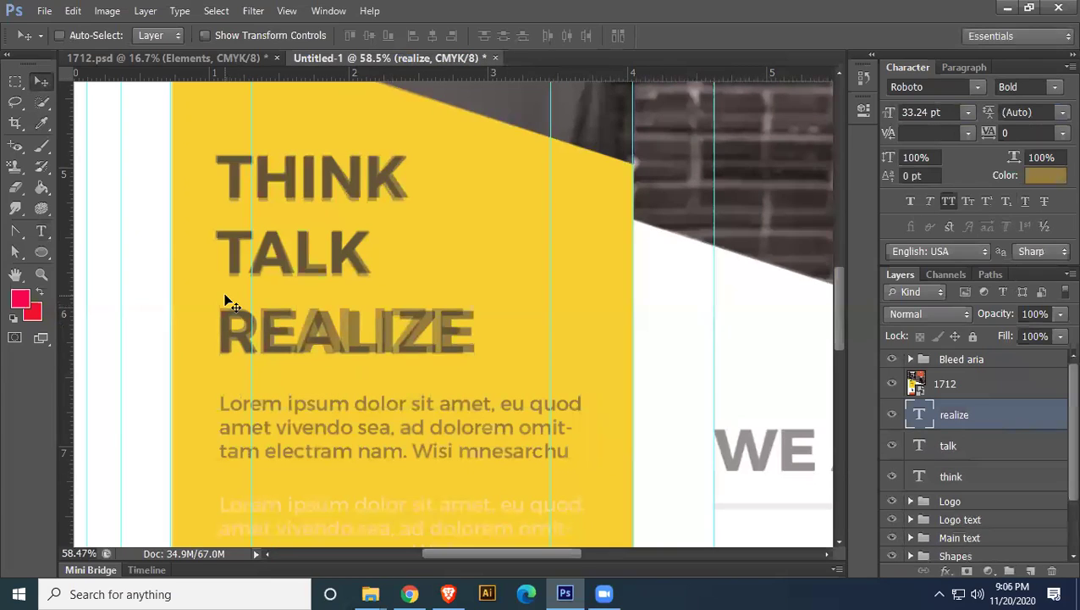
Draw a new paragraph text box over the first reference body paragraph below REALIZE, fill it with Lorem Ipsum and select all the text
{"action": "left_click", "coordinate": [41, 231]}
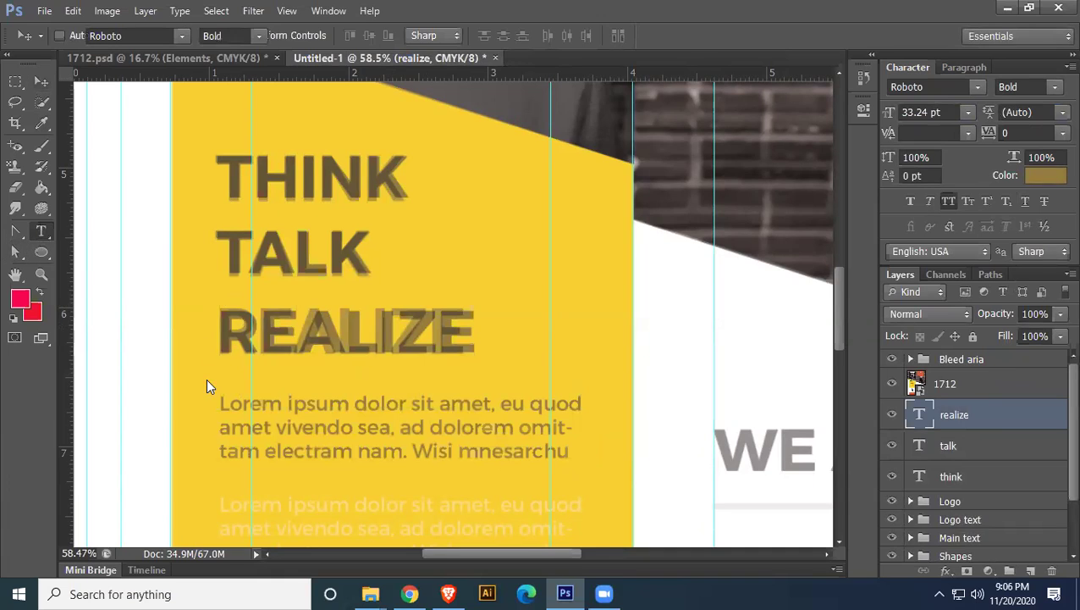
{"action": "left_click_drag", "start_coordinate": [227, 403], "coordinate": [589, 465]}
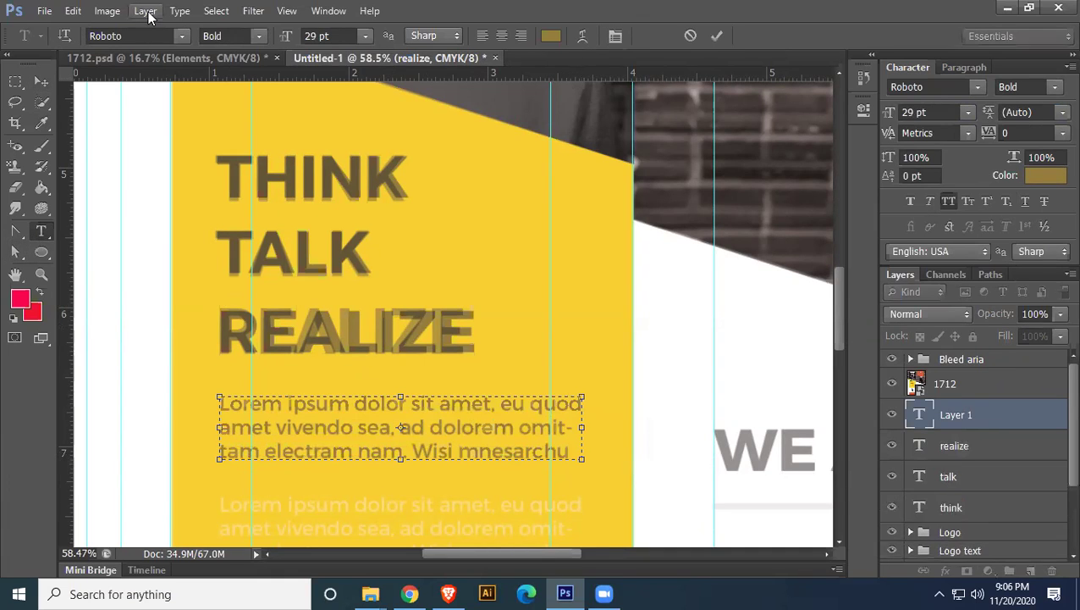
{"action": "left_click", "coordinate": [180, 11]}
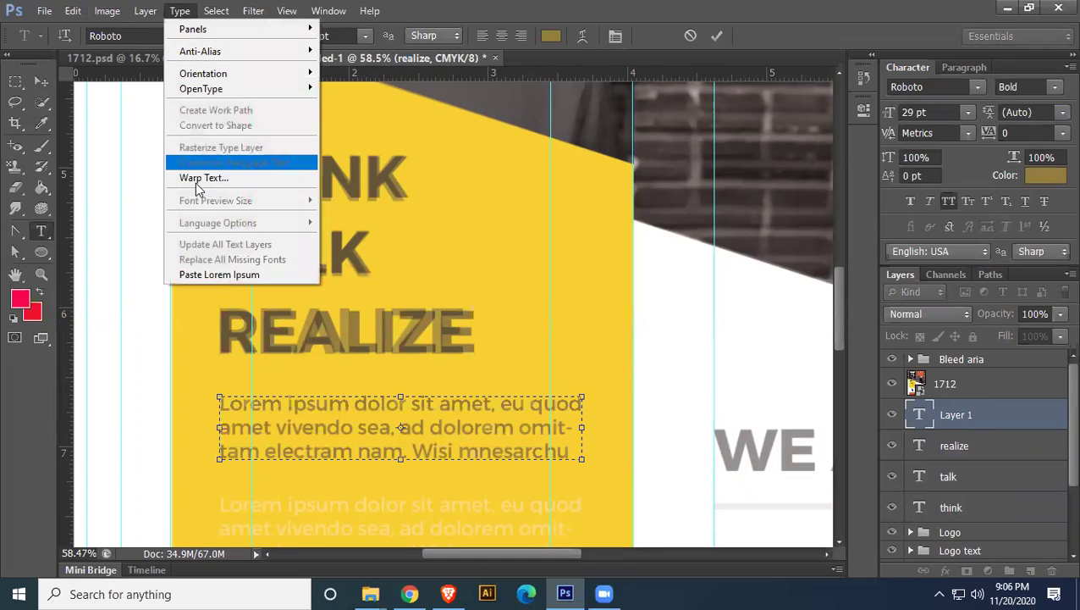
{"action": "left_click", "coordinate": [222, 275]}
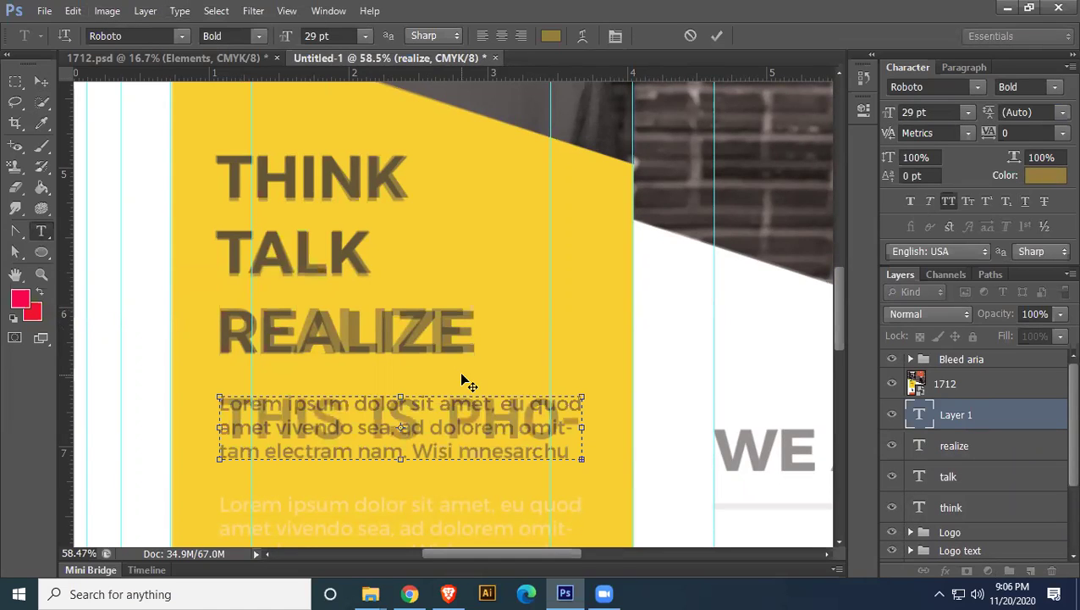
{"action": "key", "text": "ctrl+a"}
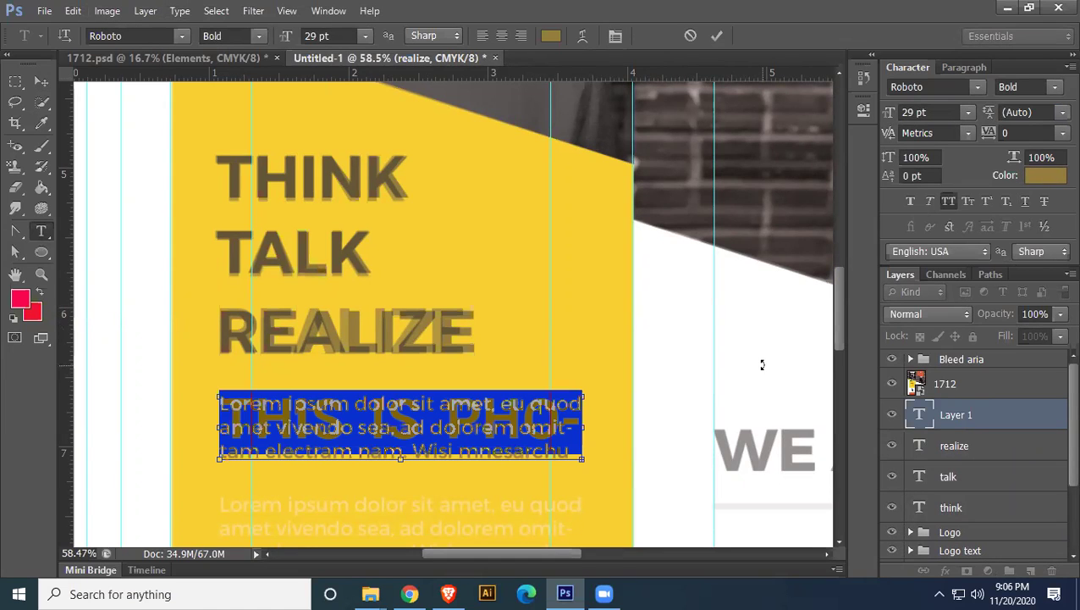
Set the selected placeholder text to 36 pt leading and a font size of 8.01 pt
{"action": "left_click", "coordinate": [1062, 112]}
{"action": "left_click", "coordinate": [1040, 310]}
{"action": "left_click", "coordinate": [943, 113]}
{"action": "type", "text": "8"}
{"action": "key", "text": "Return"}
{"action": "scroll", "coordinate": [943, 114], "scroll_direction": "up", "scroll_amount": 12}
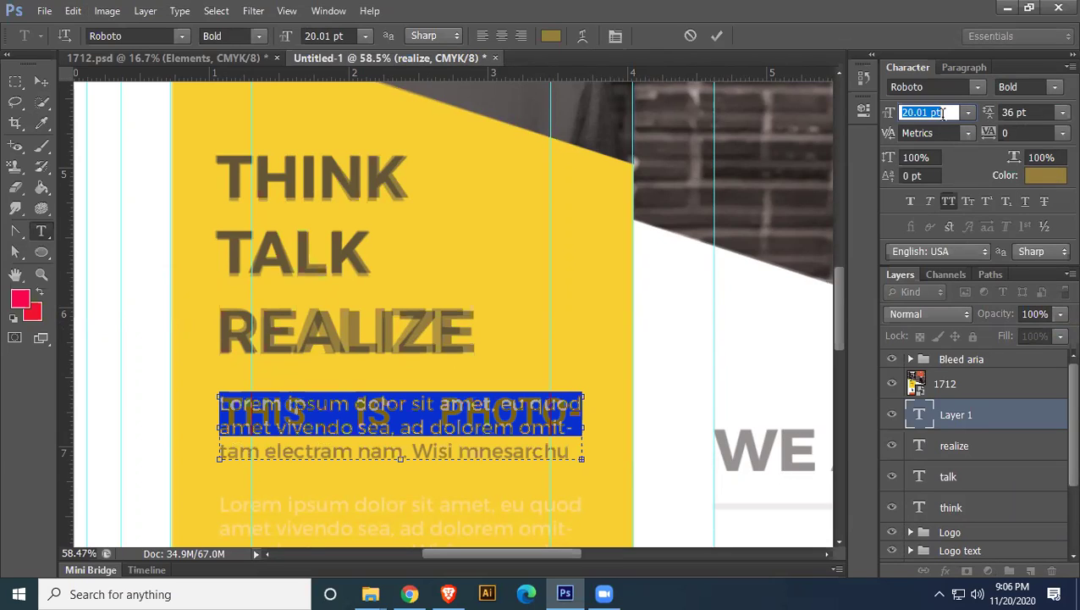
{"action": "scroll", "coordinate": [944, 113], "scroll_direction": "down", "scroll_amount": 11}
{"action": "scroll", "coordinate": [943, 112], "scroll_direction": "down", "scroll_amount": 1}
Tighten the placeholder paragraph's leading to 12 pt
{"action": "left_click", "coordinate": [1062, 112]}
{"action": "left_click", "coordinate": [1026, 207]}
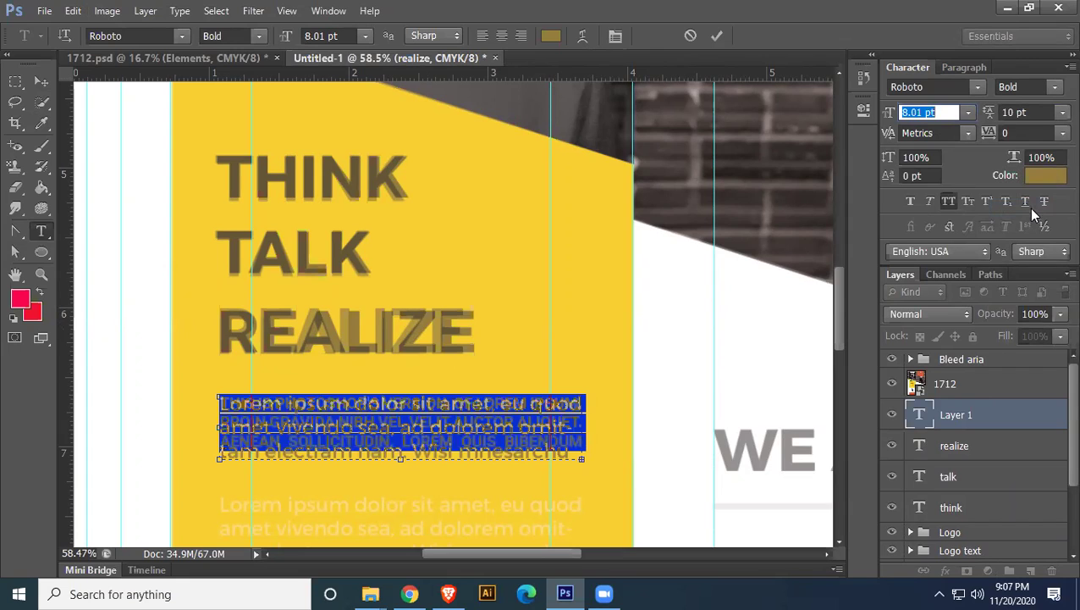
{"action": "left_click", "coordinate": [1035, 112]}
{"action": "scroll", "coordinate": [1035, 112], "scroll_direction": "up", "scroll_amount": 2}
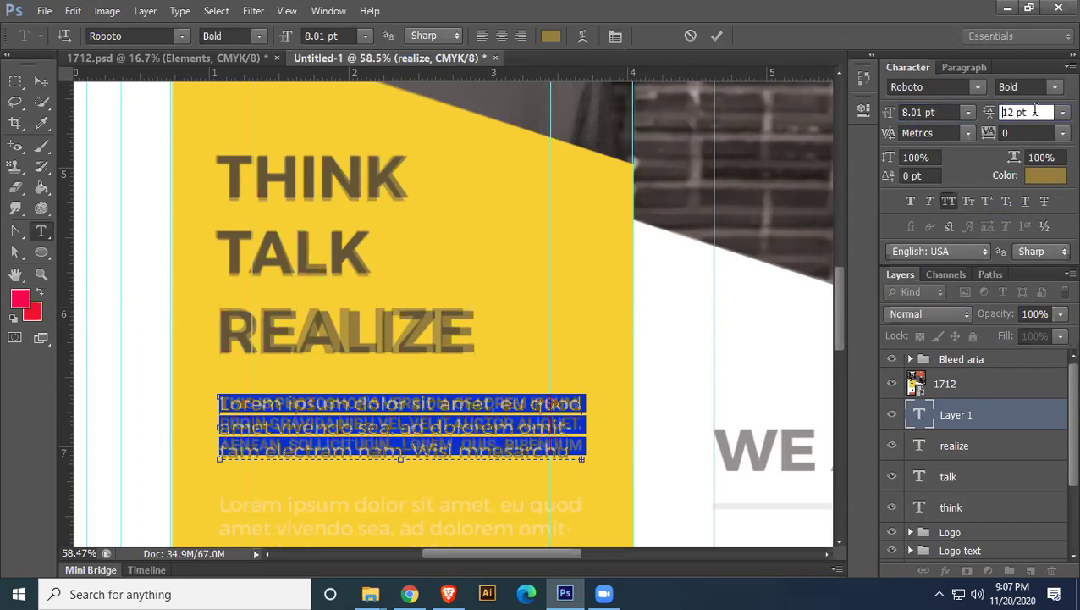
Set the placeholder paragraph's font size to 10.01 pt and its leading to 8 pt, and commit the text
{"action": "left_click", "coordinate": [954, 112]}
{"action": "scroll", "coordinate": [950, 112], "scroll_direction": "up", "scroll_amount": 2}
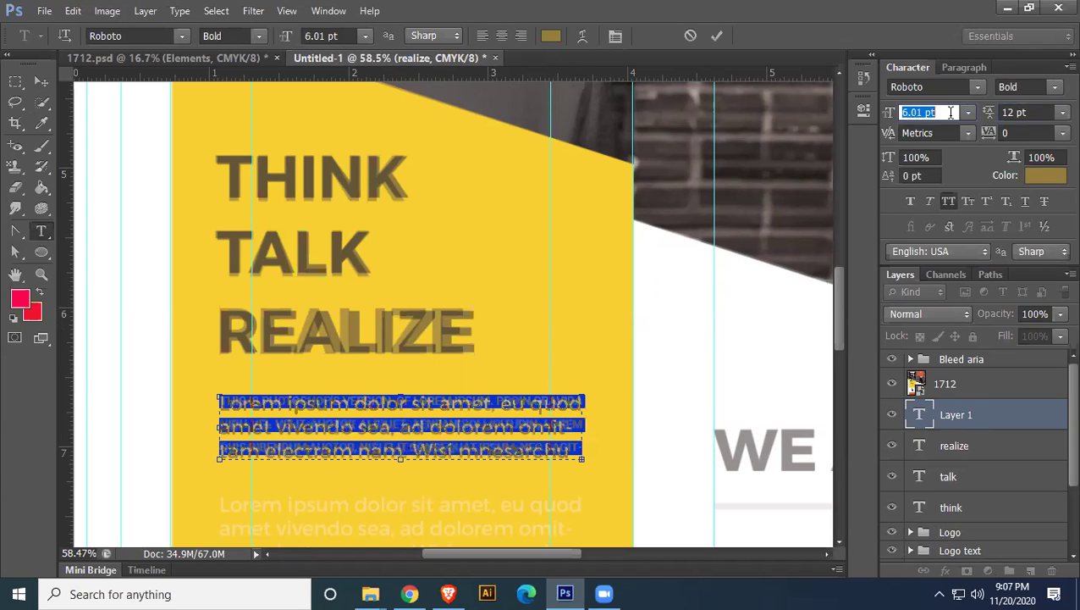
{"action": "scroll", "coordinate": [950, 113], "scroll_direction": "up", "scroll_amount": 1}
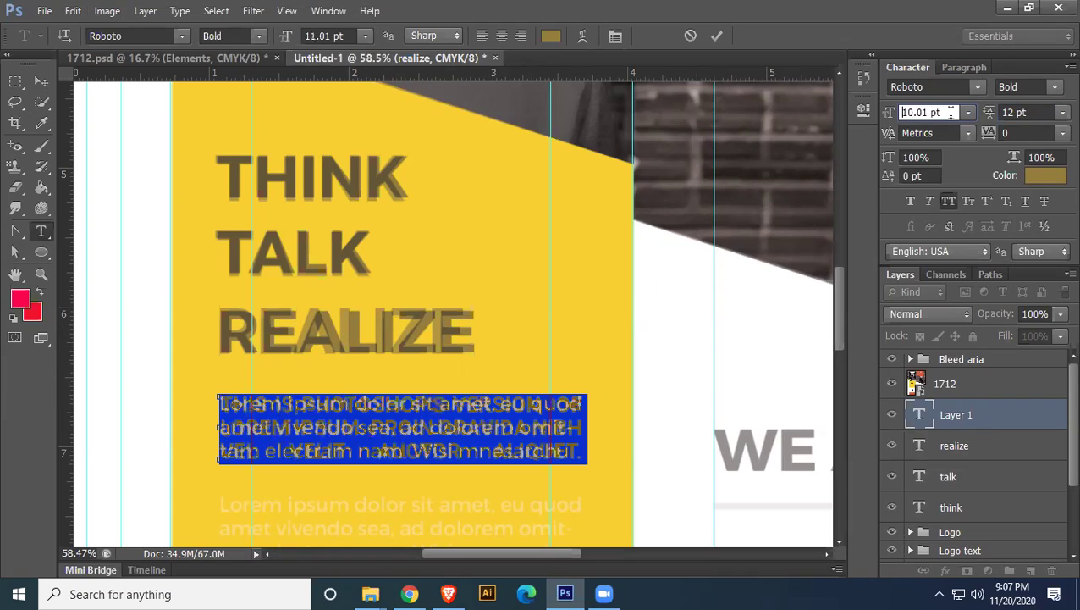
{"action": "scroll", "coordinate": [950, 113], "scroll_direction": "down", "scroll_amount": 1}
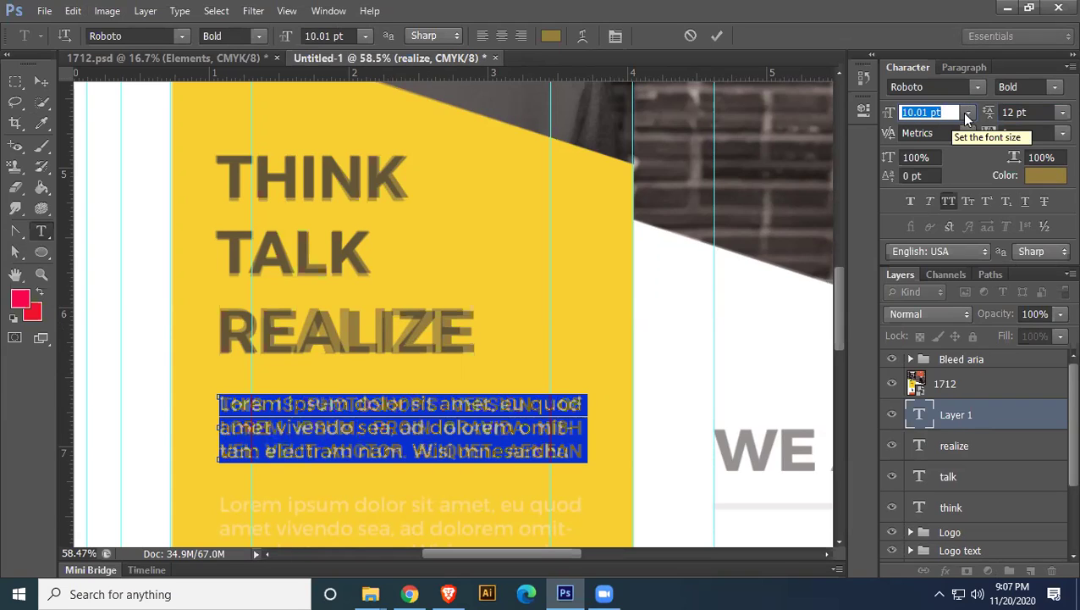
{"action": "scroll", "coordinate": [1039, 113], "scroll_direction": "up", "scroll_amount": 1}
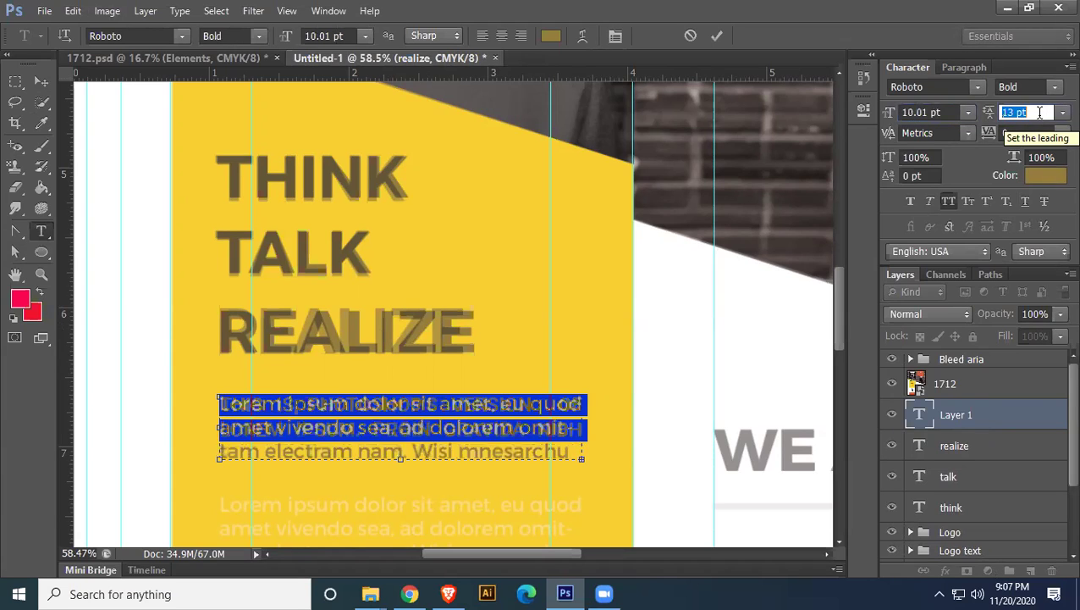
{"action": "scroll", "coordinate": [1040, 112], "scroll_direction": "down", "scroll_amount": 4}
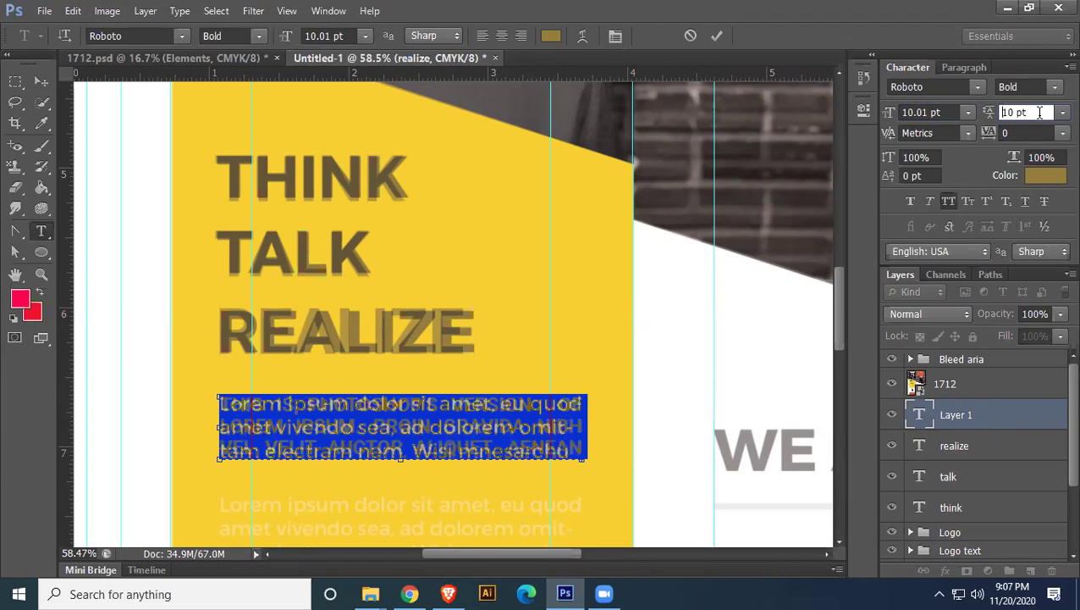
{"action": "scroll", "coordinate": [1040, 113], "scroll_direction": "down", "scroll_amount": 1}
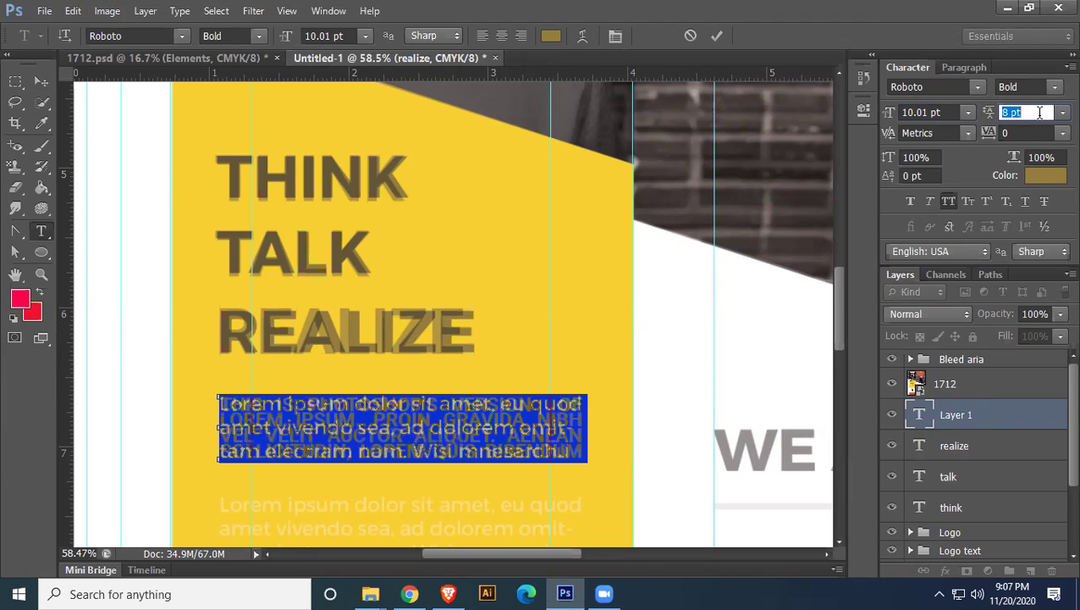
{"action": "left_click", "coordinate": [41, 80]}
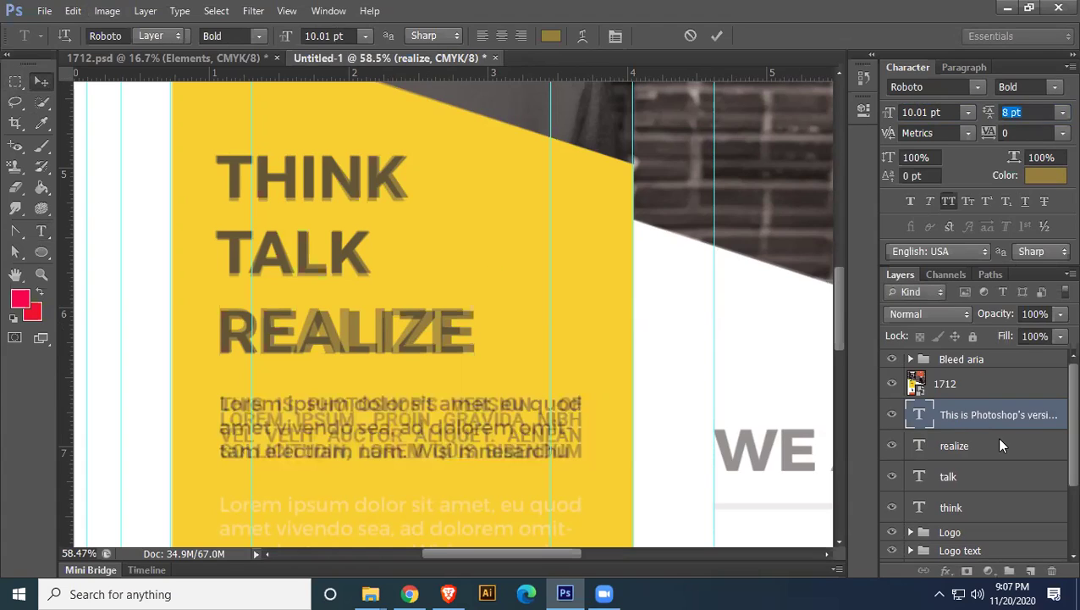
Reopen the placeholder paragraph with all its text selected and reduce its font size to 7.01 pt
{"action": "double_click", "coordinate": [923, 417]}
{"action": "left_click", "coordinate": [1039, 116]}
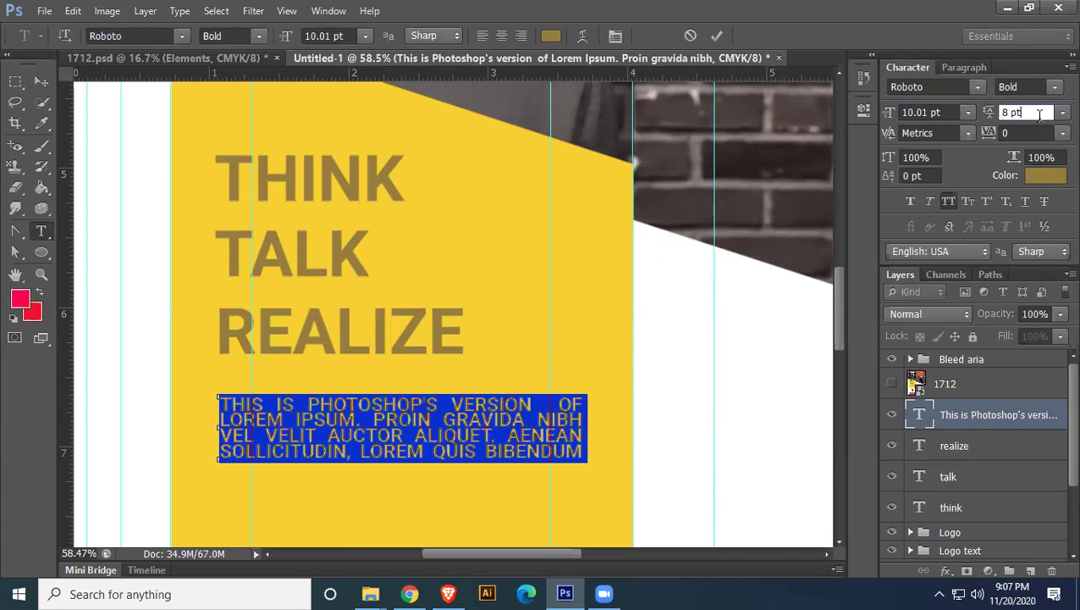
{"action": "left_click", "coordinate": [953, 112]}
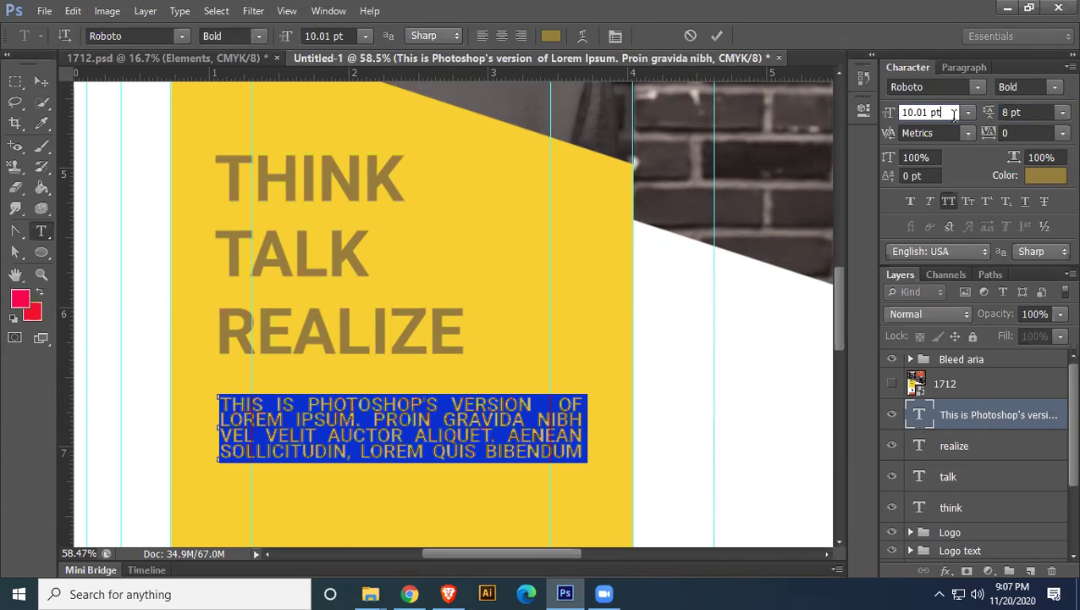
{"action": "key", "text": "Down"}
{"action": "key", "text": "Down"}
{"action": "key", "text": "Down"}
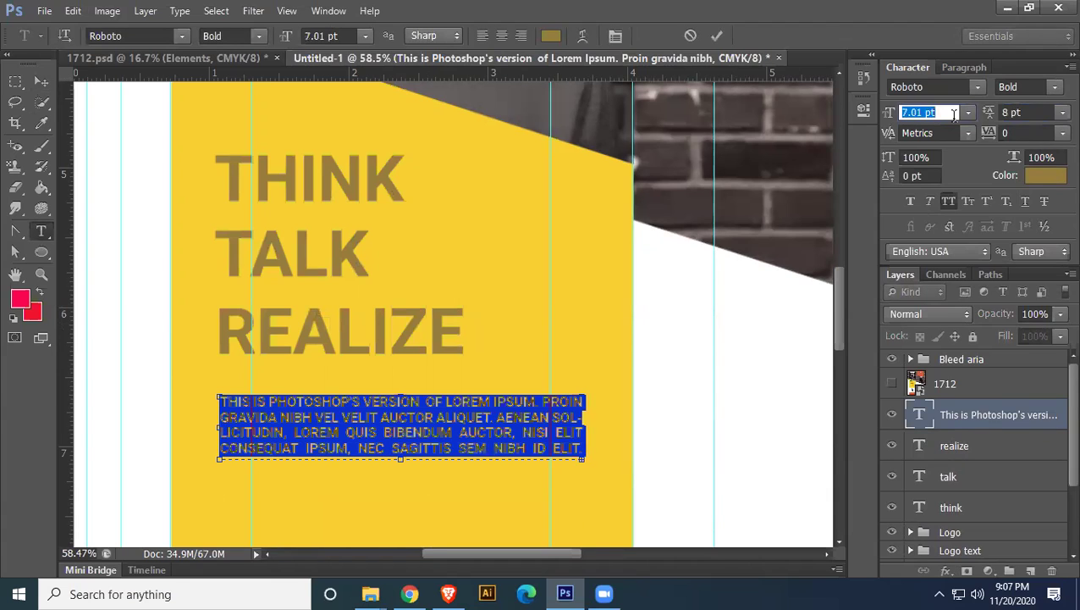
Set the placeholder paragraph's leading to 11 pt and commit the text
{"action": "left_click", "coordinate": [1033, 113]}
{"action": "key", "text": "Up"}
{"action": "key", "text": "Up"}
{"action": "key", "text": "Up"}
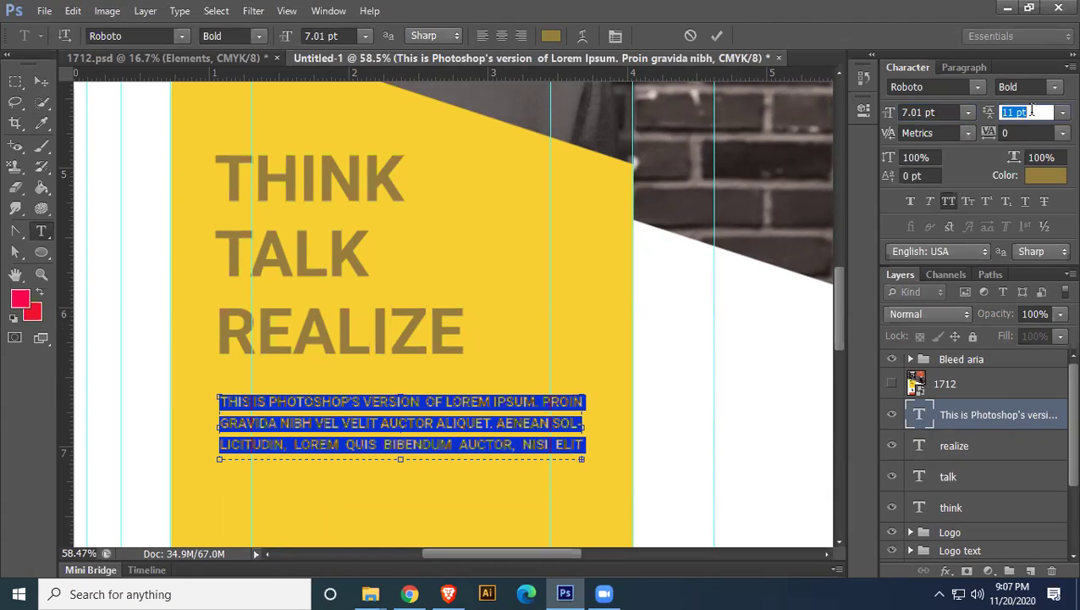
{"action": "left_click", "coordinate": [42, 81]}
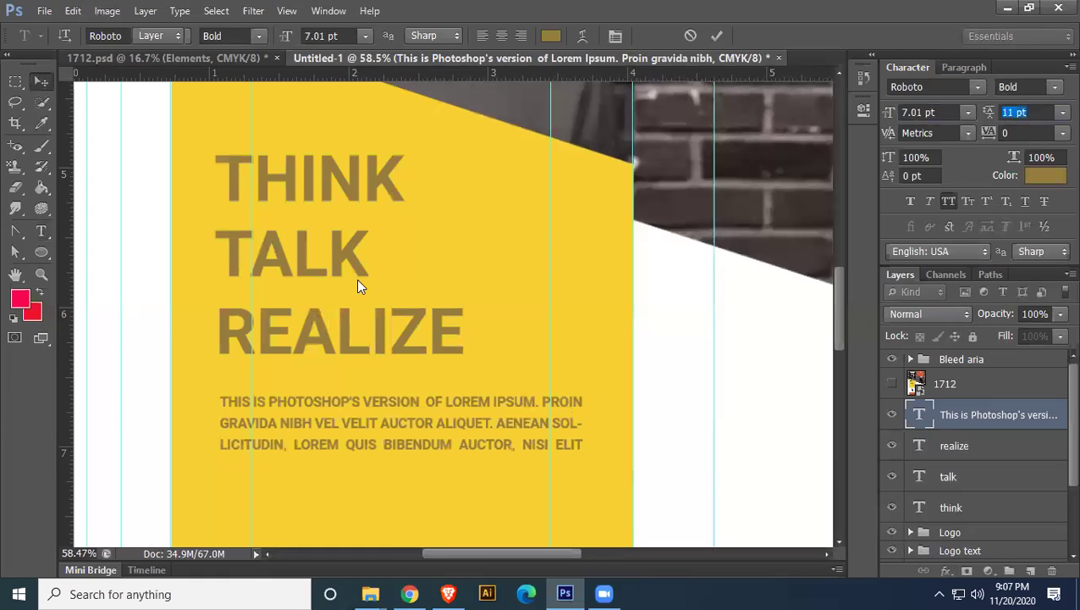
Show the 1712 reference layer over the white area beside the yellow panel and set its opacity to 35%
{"action": "left_click", "coordinate": [891, 385]}
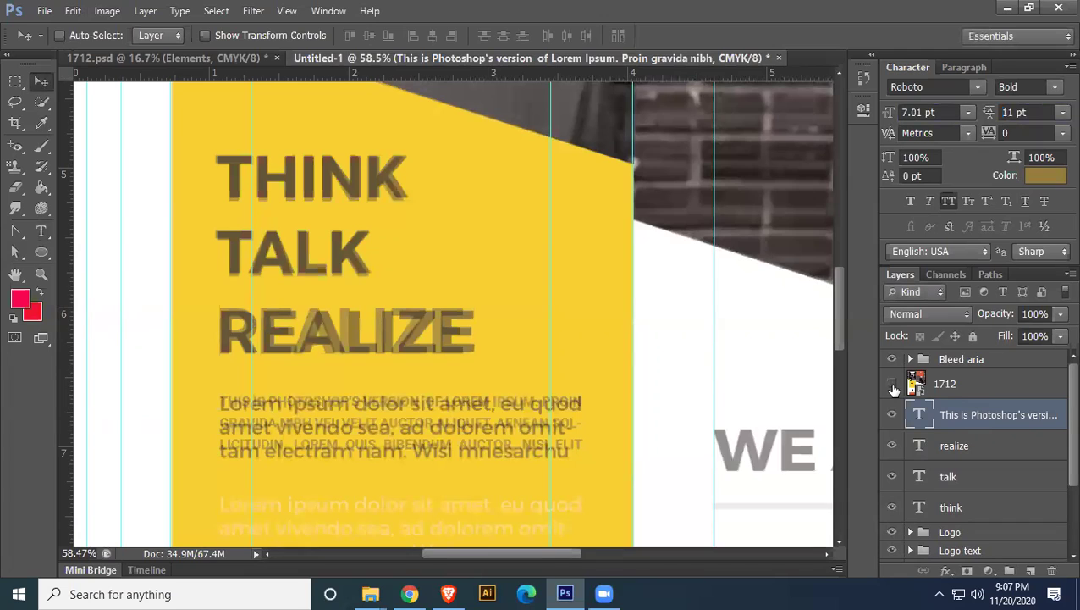
{"action": "left_click", "coordinate": [891, 385]}
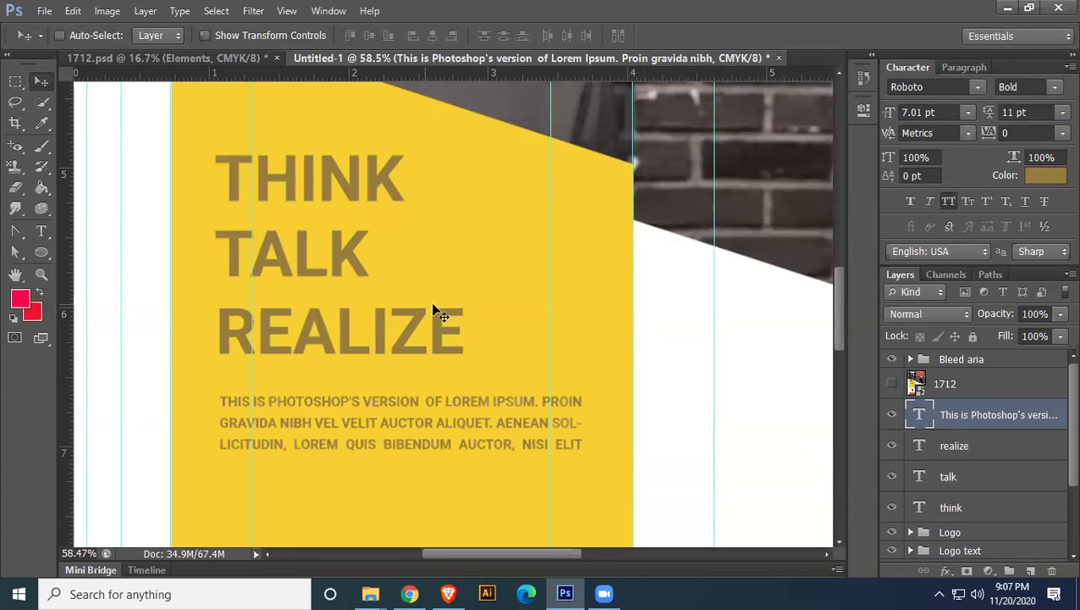
{"action": "left_click_drag", "start_coordinate": [411, 333], "coordinate": [352, 78]}
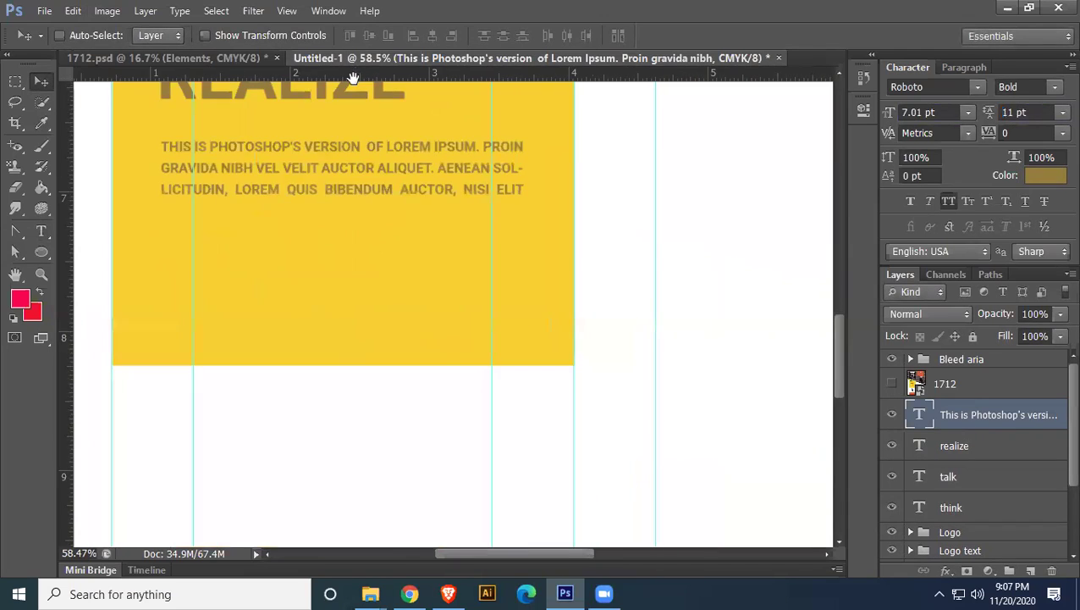
{"action": "left_click_drag", "start_coordinate": [630, 187], "coordinate": [478, 489]}
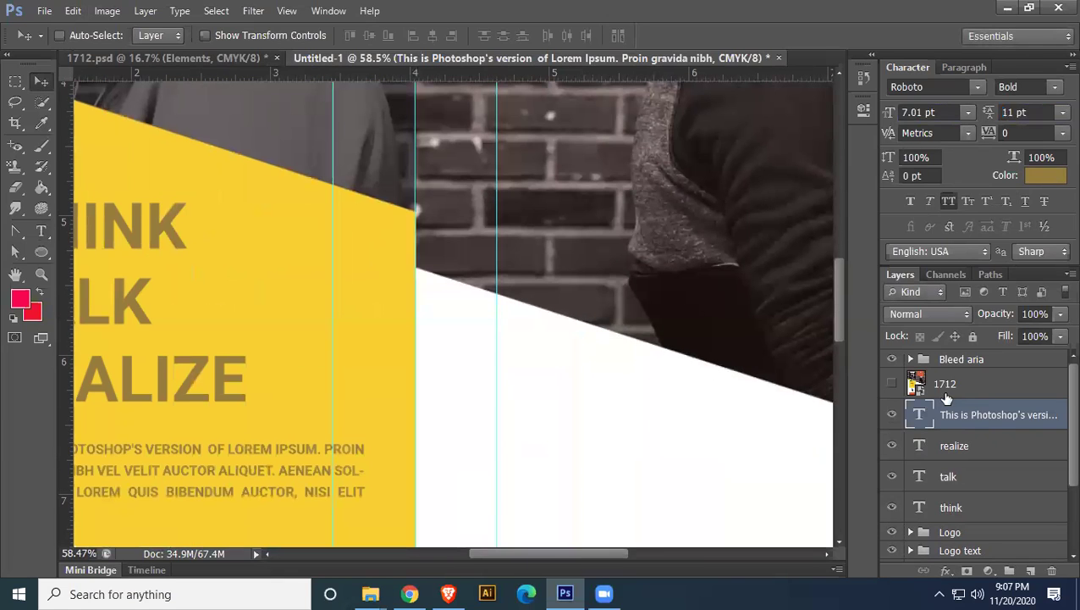
{"action": "left_click", "coordinate": [892, 385]}
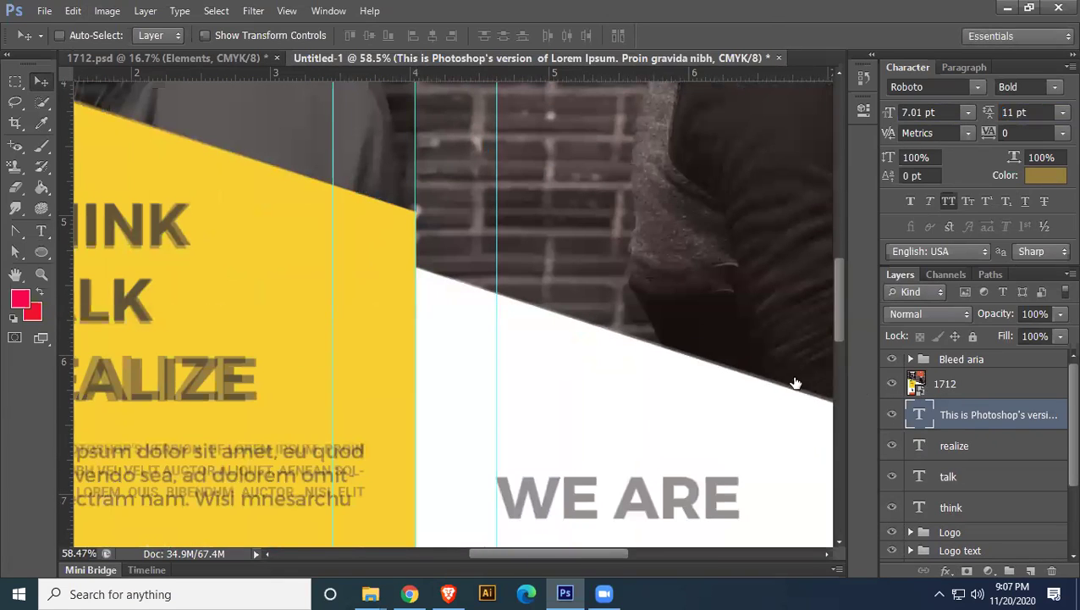
{"action": "key", "text": "alt+bracketright"}
{"action": "key", "text": "3"}
{"action": "key", "text": "5"}
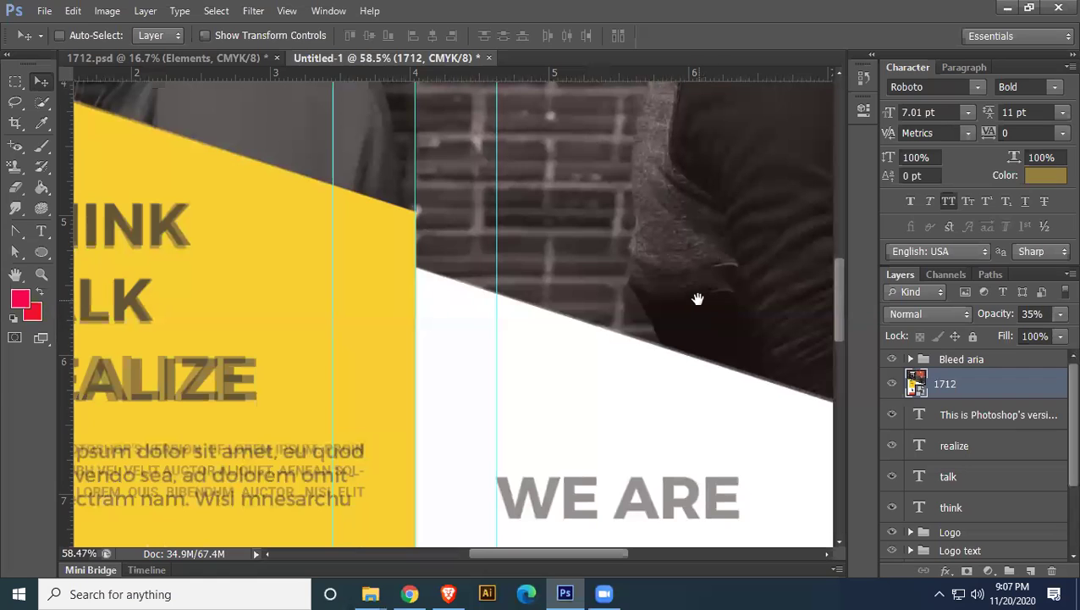
Duplicate the placeholder paragraph and place the copy over the reference's lighter second paragraph in the lower part of the yellow panel
{"action": "left_click_drag", "start_coordinate": [624, 366], "coordinate": [571, 179]}
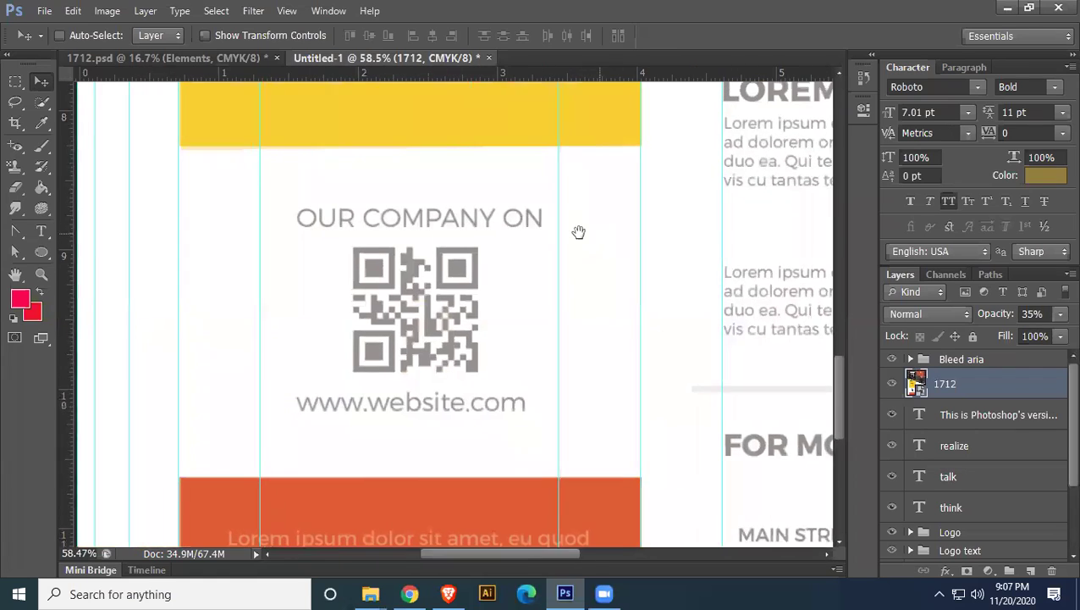
{"action": "left_click", "coordinate": [972, 418]}
{"action": "scroll", "coordinate": [623, 509], "scroll_direction": "up", "scroll_amount": 3}
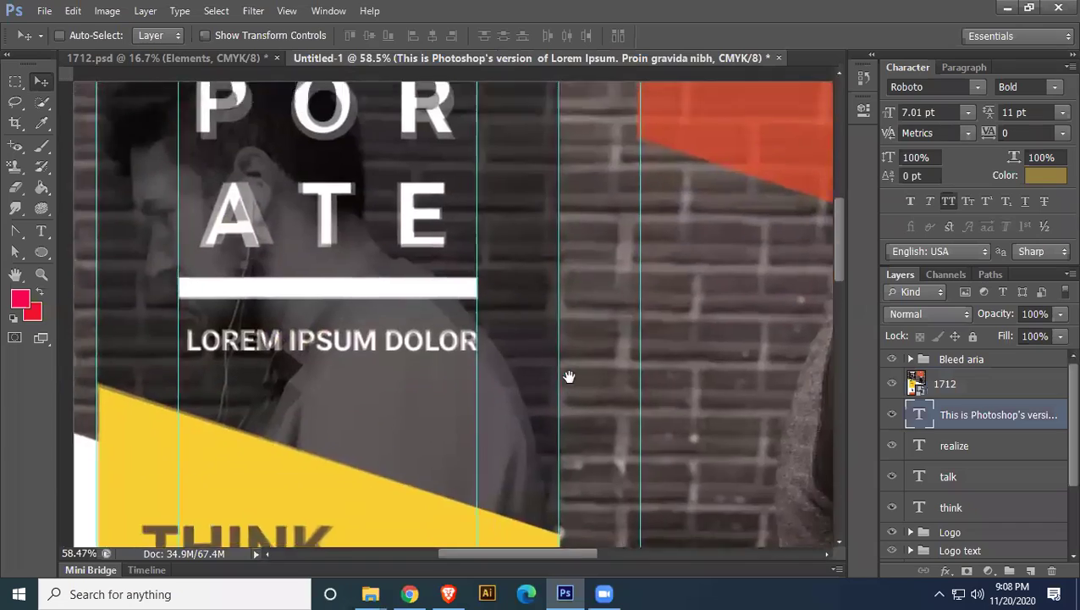
{"action": "scroll", "coordinate": [610, 508], "scroll_direction": "up", "scroll_amount": 10}
{"action": "scroll", "coordinate": [624, 387], "scroll_direction": "right", "scroll_amount": 3}
{"action": "scroll", "coordinate": [386, 366], "scroll_direction": "down", "scroll_amount": 10}
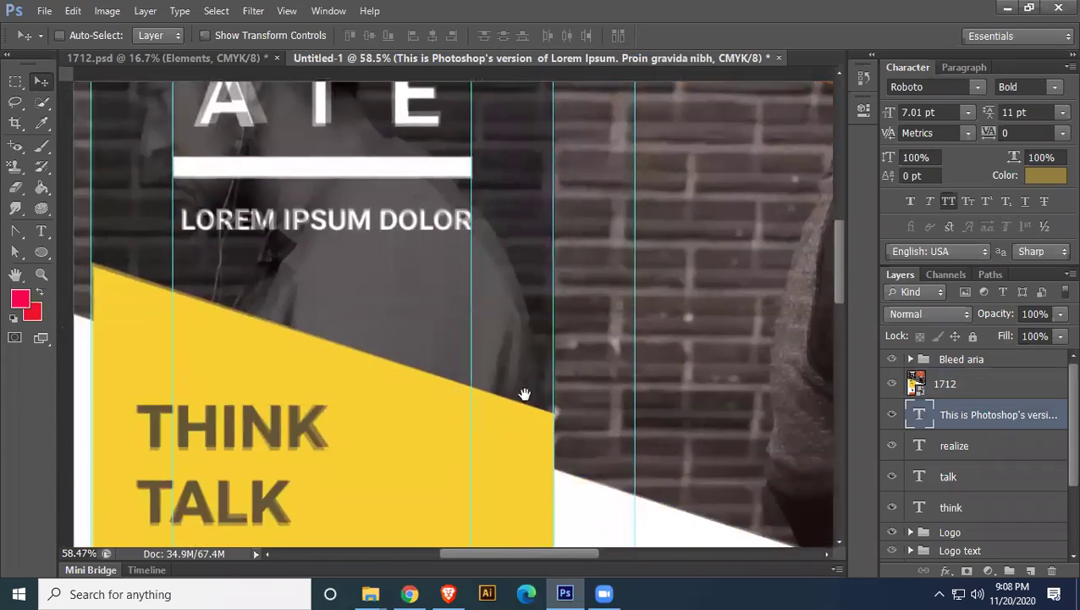
{"action": "scroll", "coordinate": [638, 366], "scroll_direction": "left", "scroll_amount": 1}
{"action": "left_click_drag", "start_coordinate": [583, 435], "coordinate": [521, 393]}
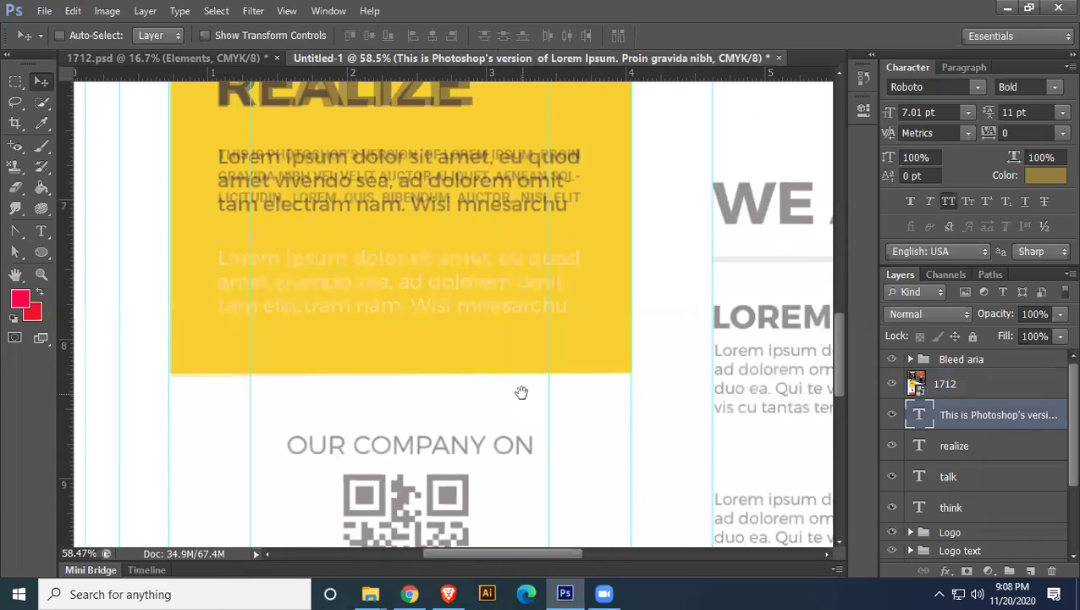
{"action": "left_click_drag", "start_coordinate": [477, 206], "coordinate": [483, 310]}
{"action": "key", "text": "Left"}
{"action": "key", "text": "Left"}
{"action": "key", "text": "Left"}
{"action": "key", "text": "Left"}
{"action": "key", "text": "Left"}
{"action": "key", "text": "Left"}
{"action": "key", "text": "Left"}
{"action": "key", "text": "Left"}
{"action": "key", "text": "Left"}
{"action": "key", "text": "Left"}
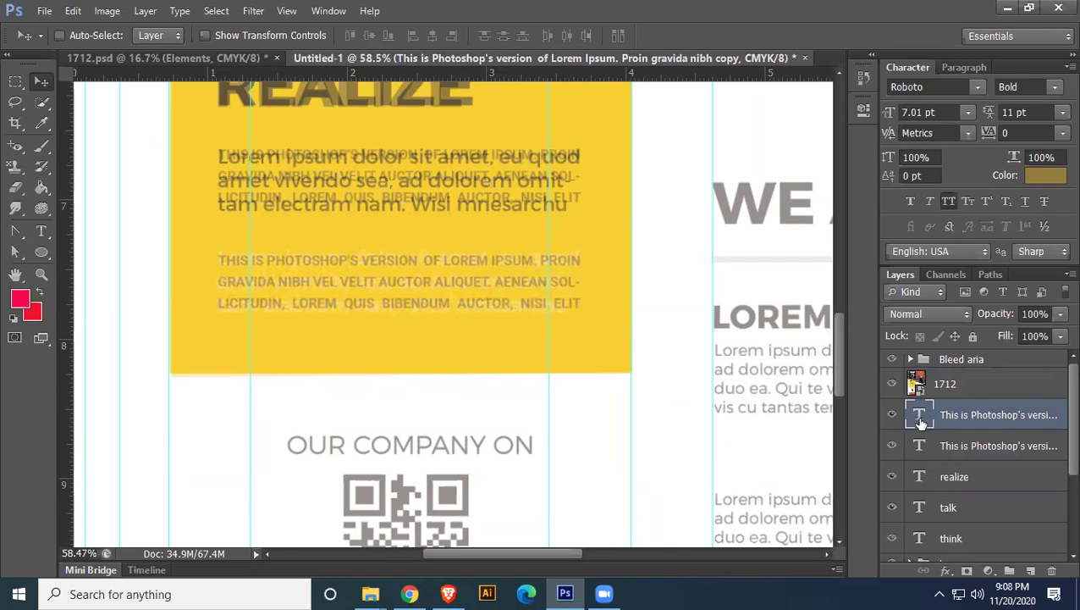
Recolor the copied placeholder paragraph to white (#ffffff) and commit the text
{"action": "key", "text": "t"}
{"action": "left_click", "coordinate": [1043, 176]}
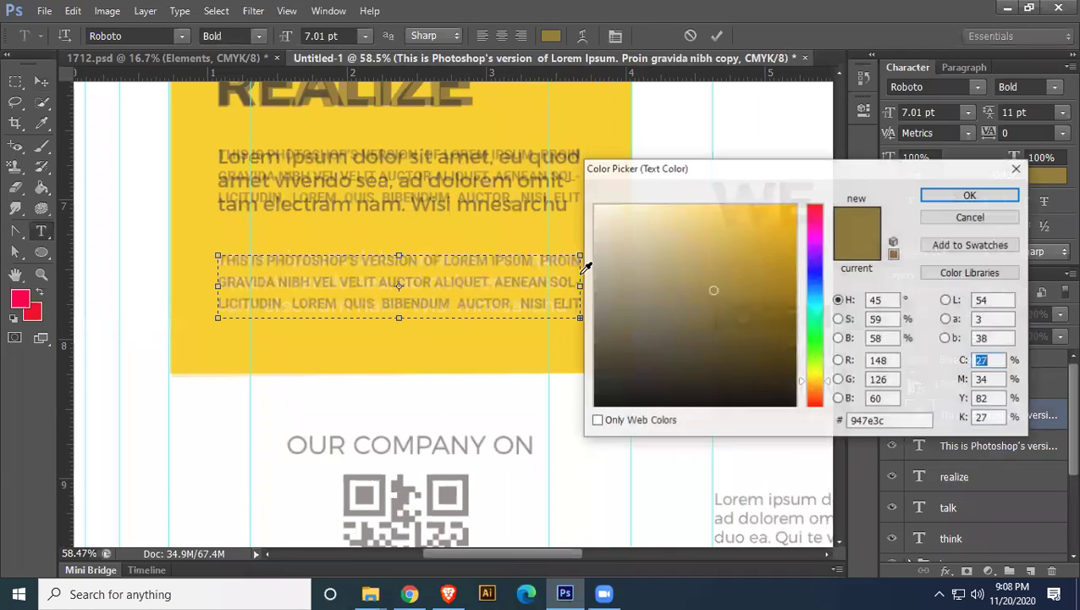
{"action": "left_click_drag", "start_coordinate": [605, 203], "coordinate": [587, 174]}
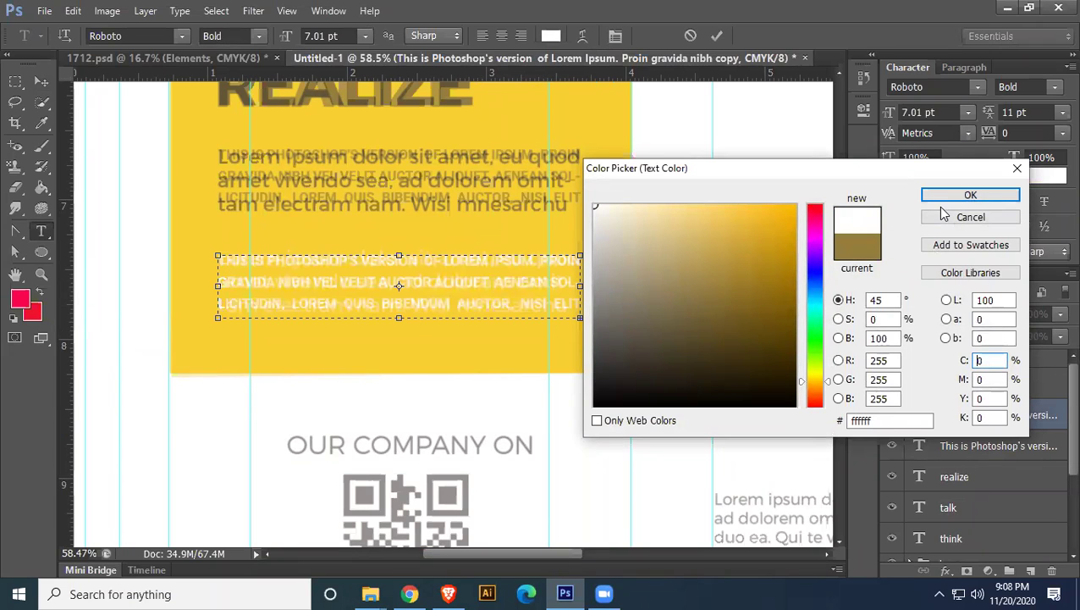
{"action": "left_click", "coordinate": [967, 196]}
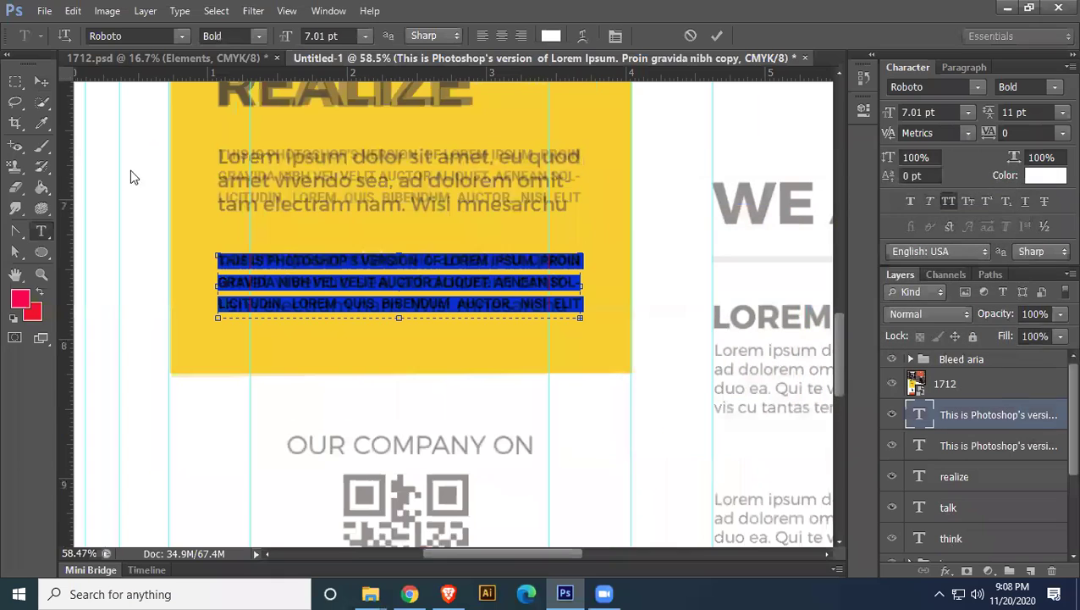
{"action": "left_click", "coordinate": [40, 80]}
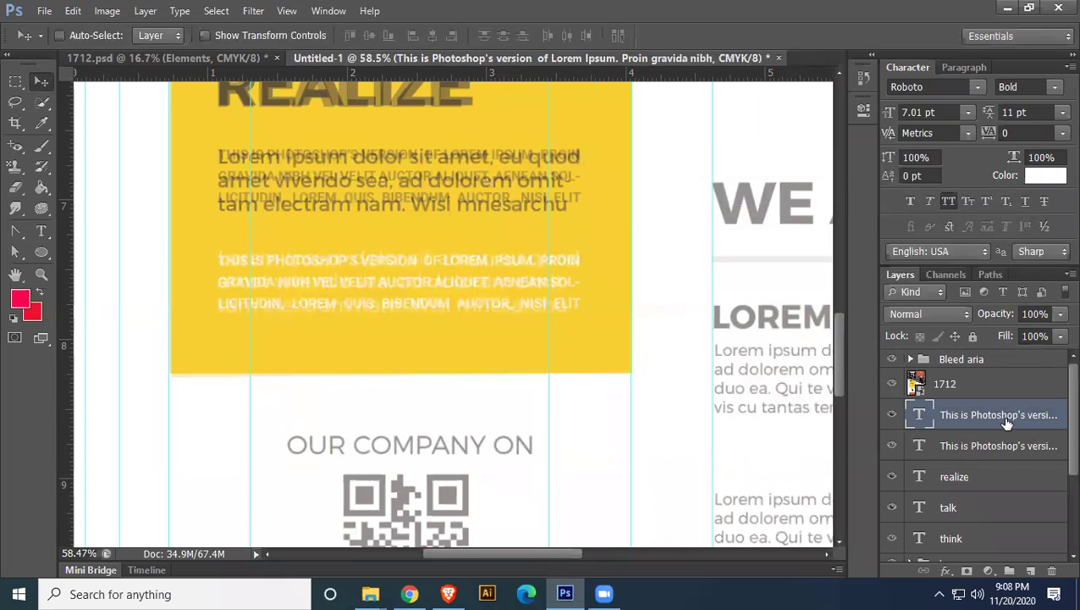
Group the two paragraph layers with the realize, talk and think layers and name the group Text 01
{"action": "scroll", "coordinate": [1012, 487], "scroll_direction": "down", "scroll_amount": 2}
{"action": "scroll", "coordinate": [1016, 491], "scroll_direction": "up", "scroll_amount": 2}
{"action": "scroll", "coordinate": [1016, 491], "scroll_direction": "down", "scroll_amount": 2}
{"action": "left_click", "coordinate": [1016, 486], "text": "shift"}
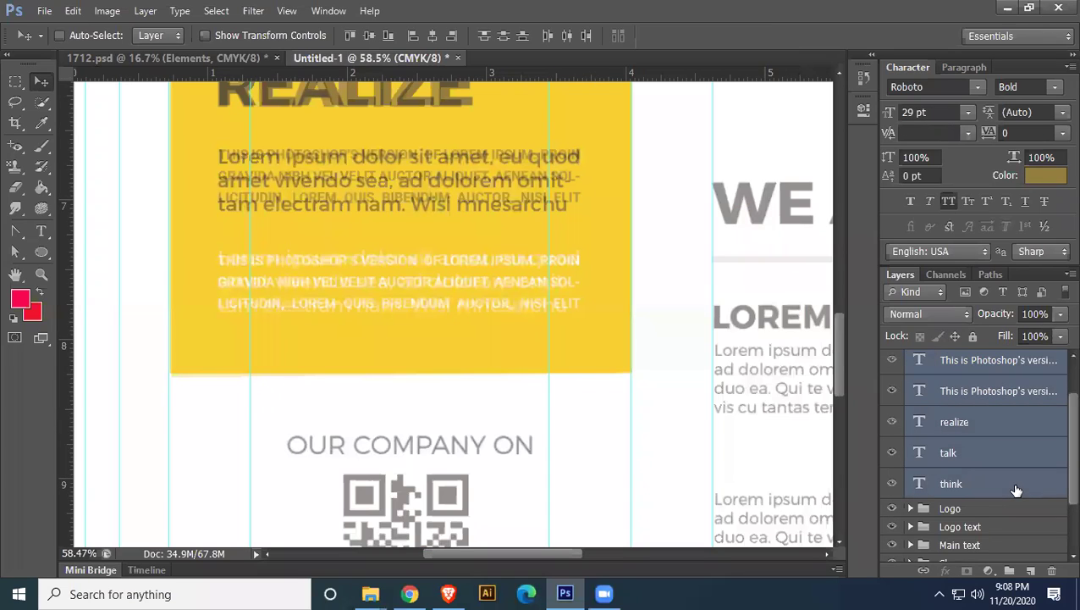
{"action": "key", "text": "ctrl+g"}
{"action": "double_click", "coordinate": [956, 408]}
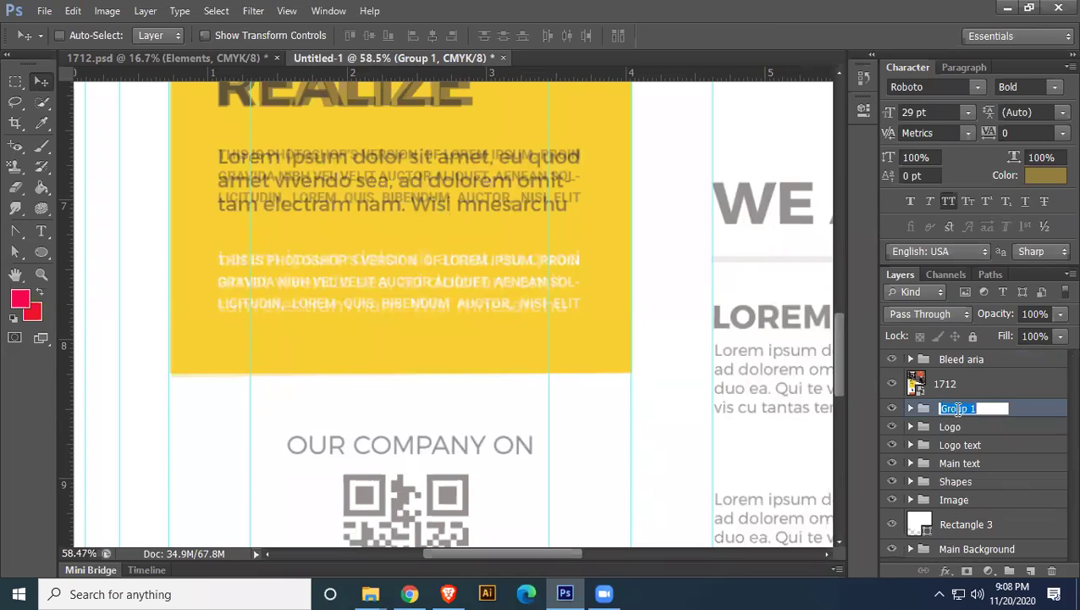
{"action": "type", "text": "Text 01"}
{"action": "key", "text": "Return"}
Add a new text layer reading OUR COMPANY ON in the white area beside the QR code
{"action": "left_click_drag", "start_coordinate": [608, 403], "coordinate": [629, 216]}
{"action": "left_click", "coordinate": [48, 233]}
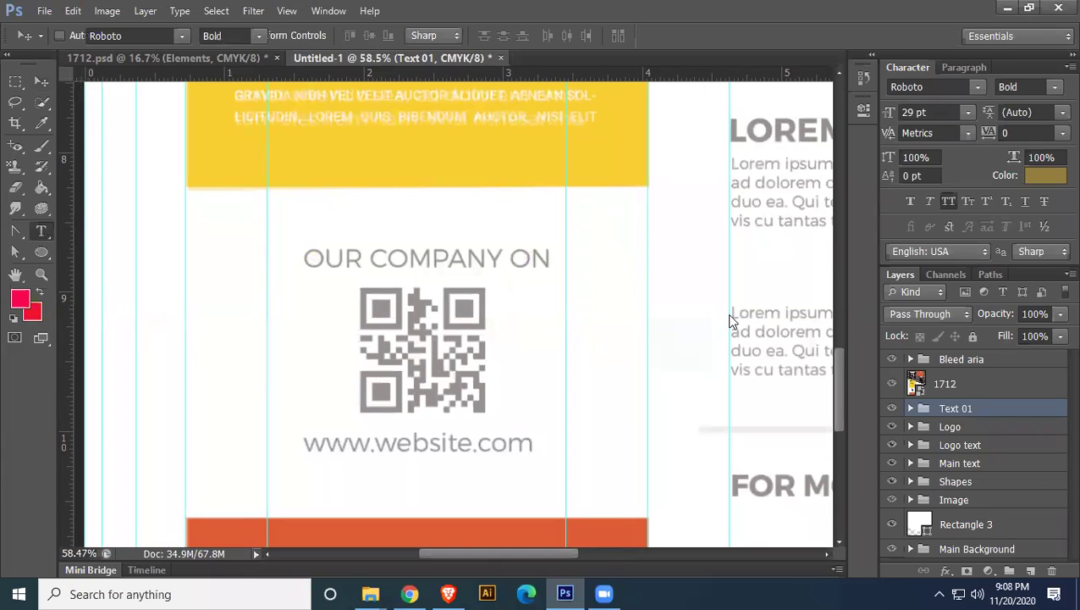
{"action": "left_click", "coordinate": [568, 361]}
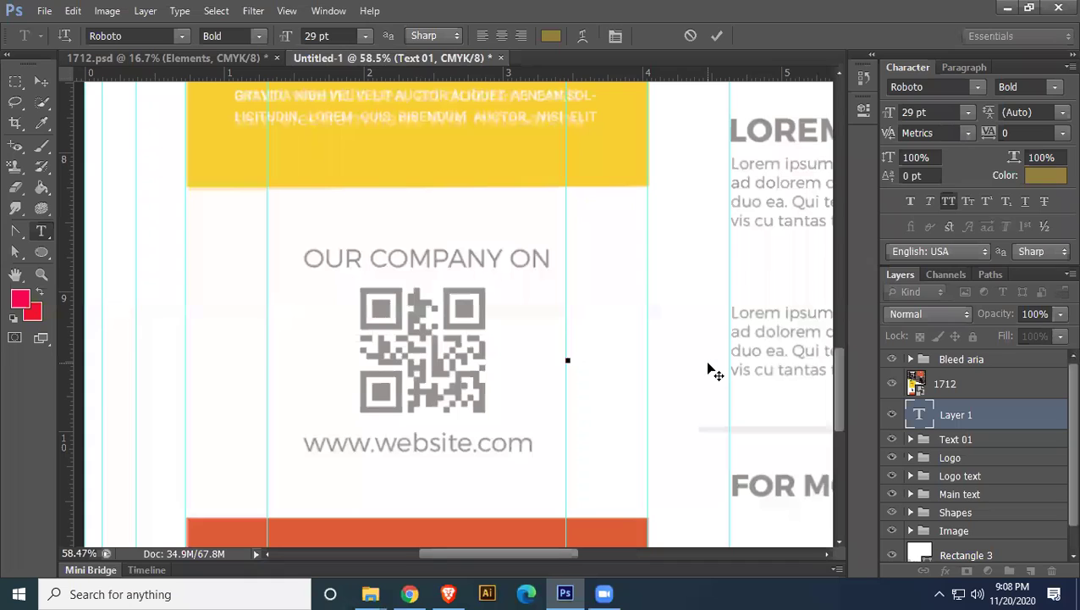
{"action": "type", "text": "OUR CO"}
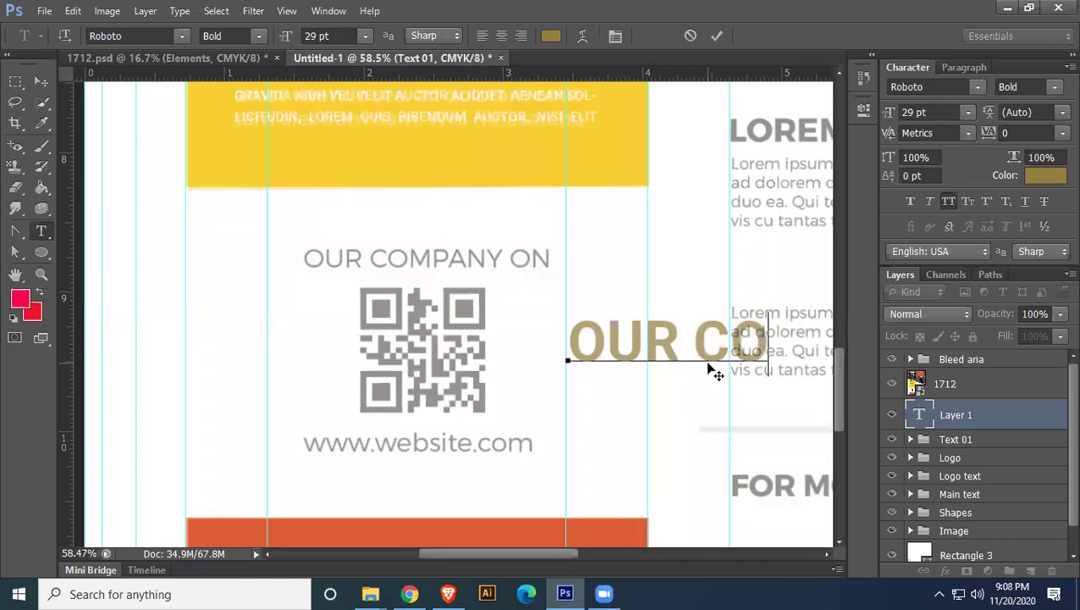
{"action": "type", "text": "MP"}
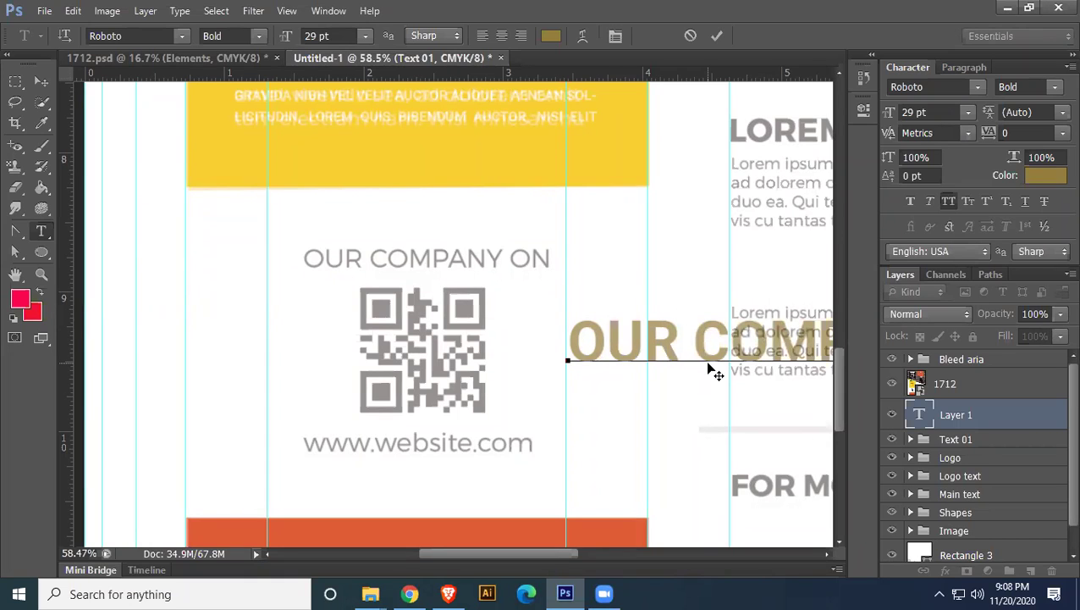
Reduce the font size of all the OUR COMPANY ON text to 11 pt
{"action": "key", "text": "ctrl+a"}
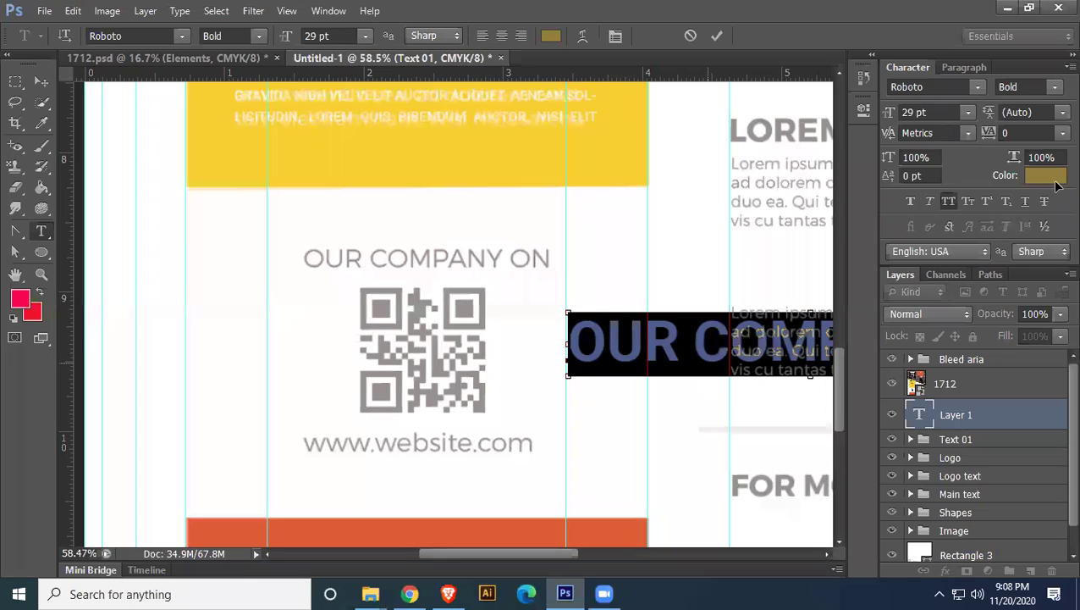
{"action": "left_click", "coordinate": [933, 113]}
{"action": "key", "text": "Down"}
{"action": "key", "text": "Down"}
{"action": "key", "text": "Down"}
{"action": "key", "text": "Down"}
{"action": "key", "text": "Down"}
{"action": "key", "text": "Down"}
{"action": "key", "text": "Down"}
{"action": "key", "text": "Down"}
{"action": "key", "text": "Down"}
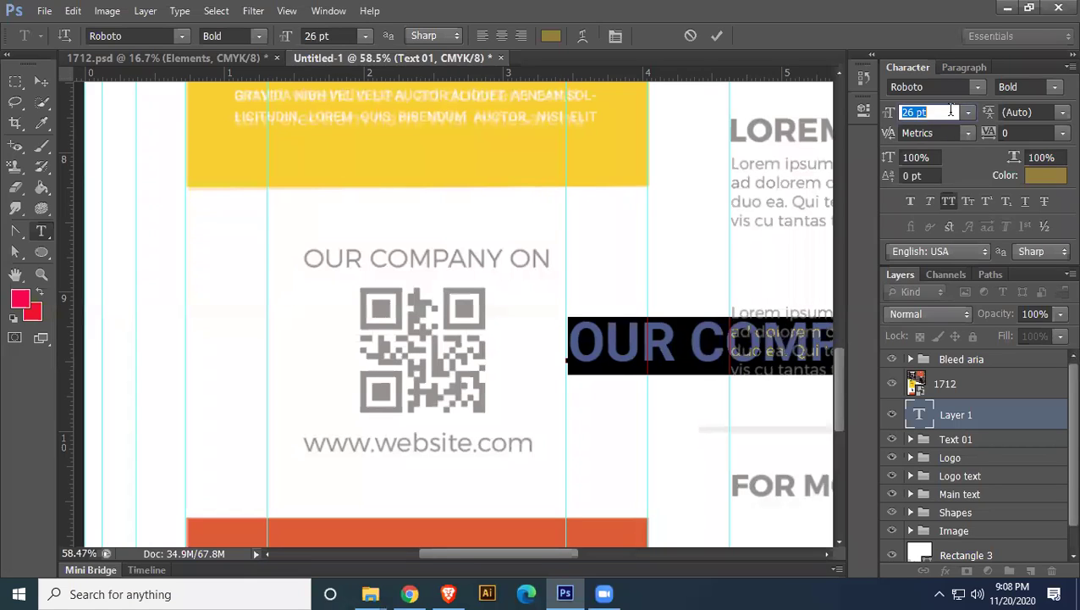
{"action": "key", "text": "Down"}
{"action": "key", "text": "Down"}
{"action": "key", "text": "Down"}
{"action": "key", "text": "Down"}
{"action": "key", "text": "Down"}
{"action": "key", "text": "Down"}
{"action": "key", "text": "Down"}
{"action": "key", "text": "Down"}
{"action": "key", "text": "Down"}
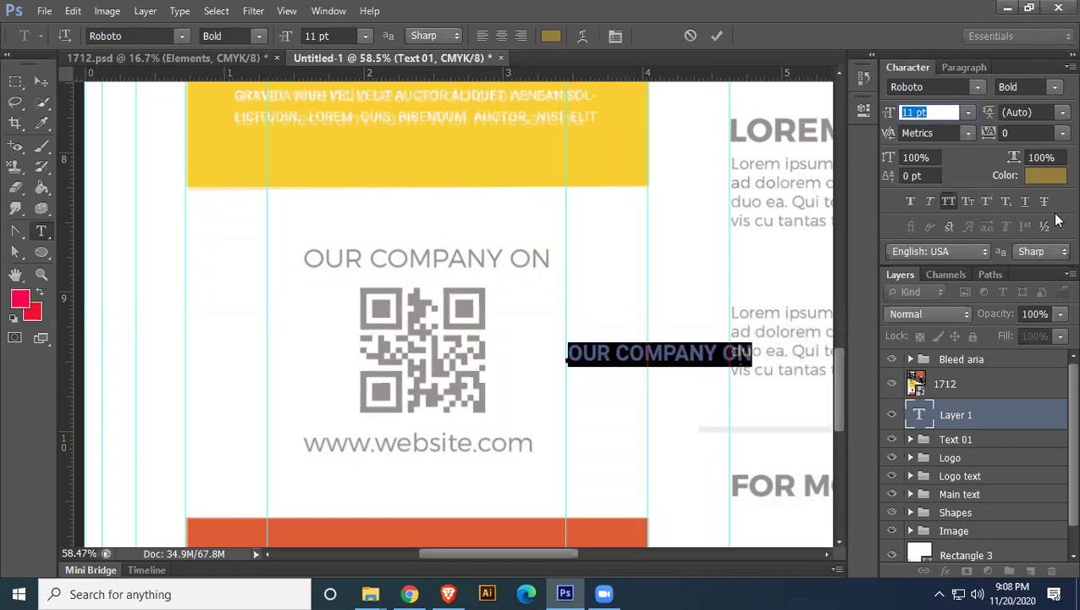
Recolor the OUR COMPANY ON text with the grey #949191 sampled from the QR code and commit it
{"action": "left_click", "coordinate": [1046, 176]}
{"action": "left_click", "coordinate": [474, 303]}
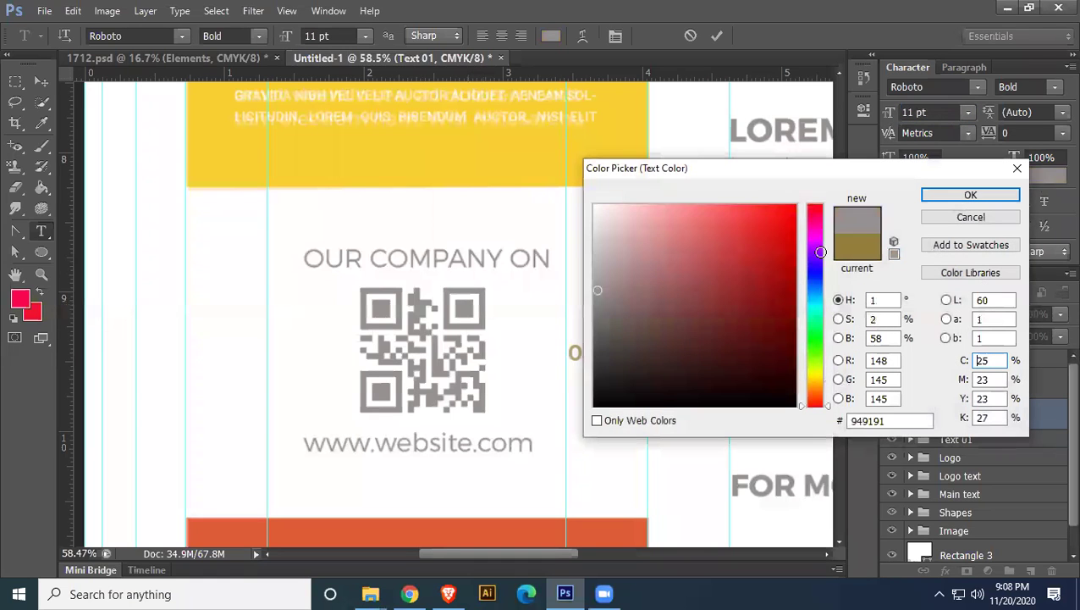
{"action": "left_click", "coordinate": [970, 194]}
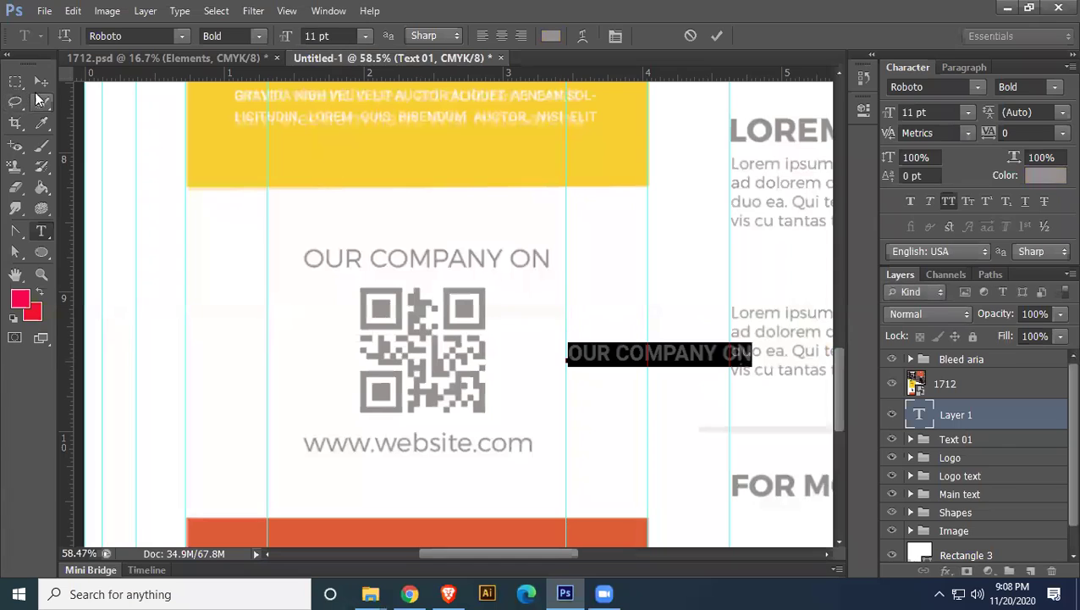
{"action": "left_click", "coordinate": [42, 82]}
Compare the OUR COMPANY ON text with the reference heading, move it back beside the QR code, and set its font to Lato Regular
{"action": "left_click_drag", "start_coordinate": [603, 350], "coordinate": [343, 263]}
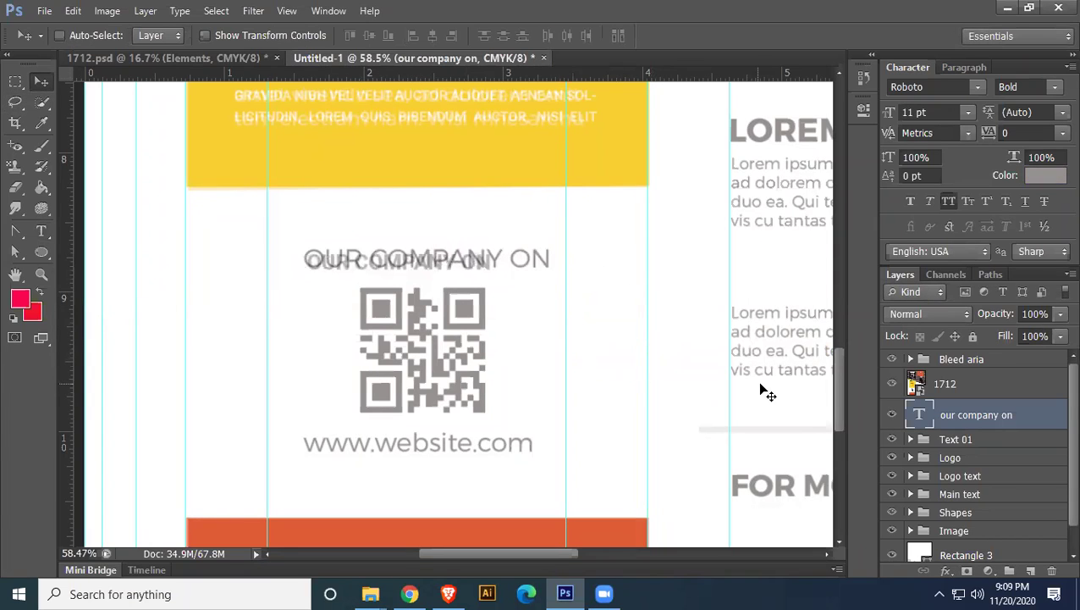
{"action": "left_click_drag", "start_coordinate": [467, 256], "coordinate": [719, 337]}
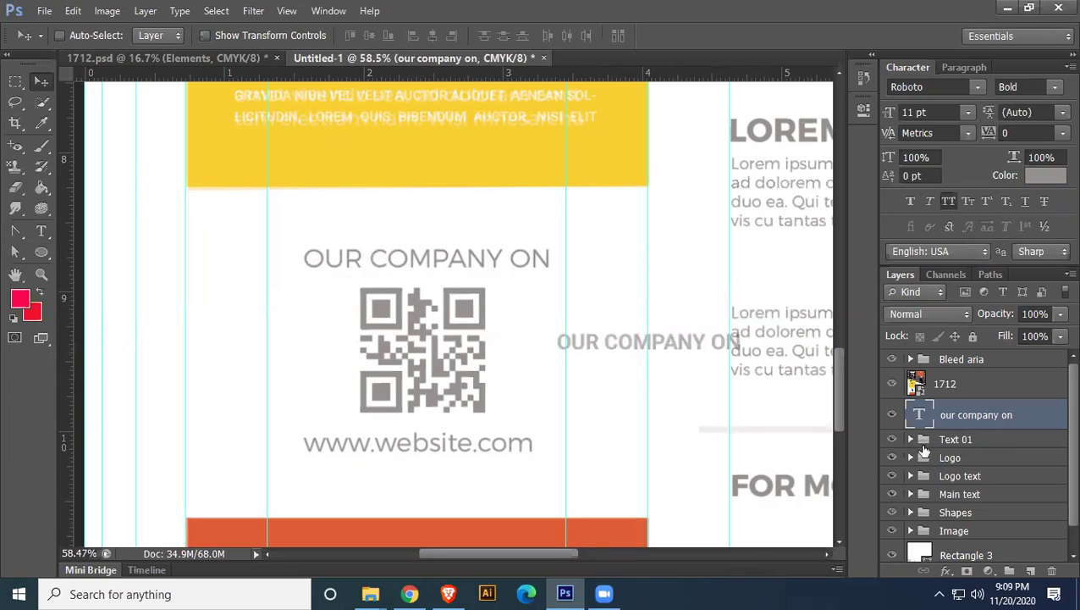
{"action": "left_click", "coordinate": [944, 86]}
{"action": "type", "text": "La"}
{"action": "key", "text": "Return"}
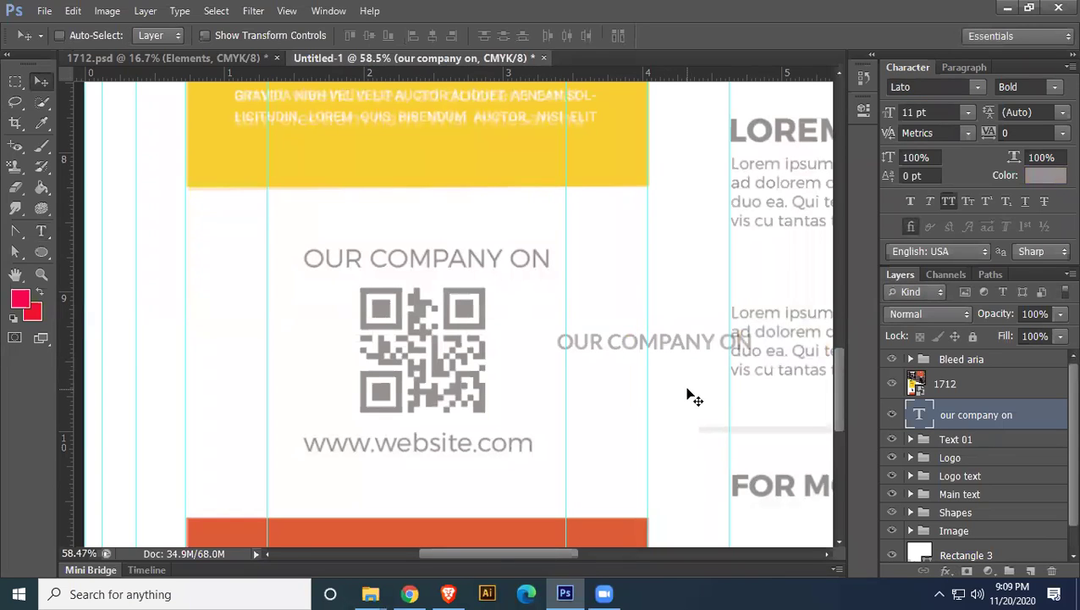
{"action": "left_click", "coordinate": [1055, 87]}
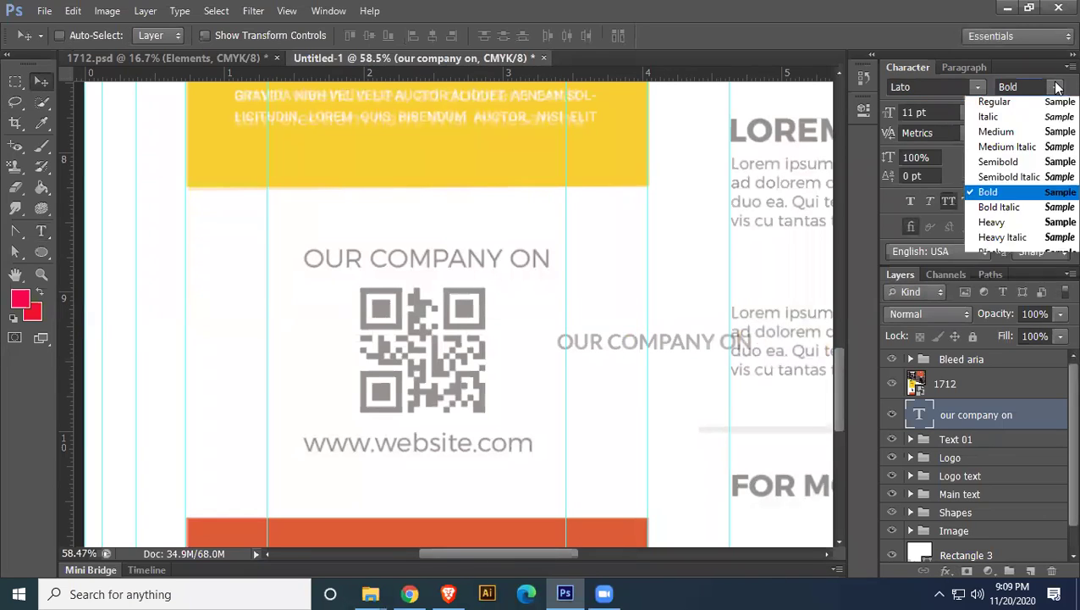
{"action": "left_click", "coordinate": [1007, 225]}
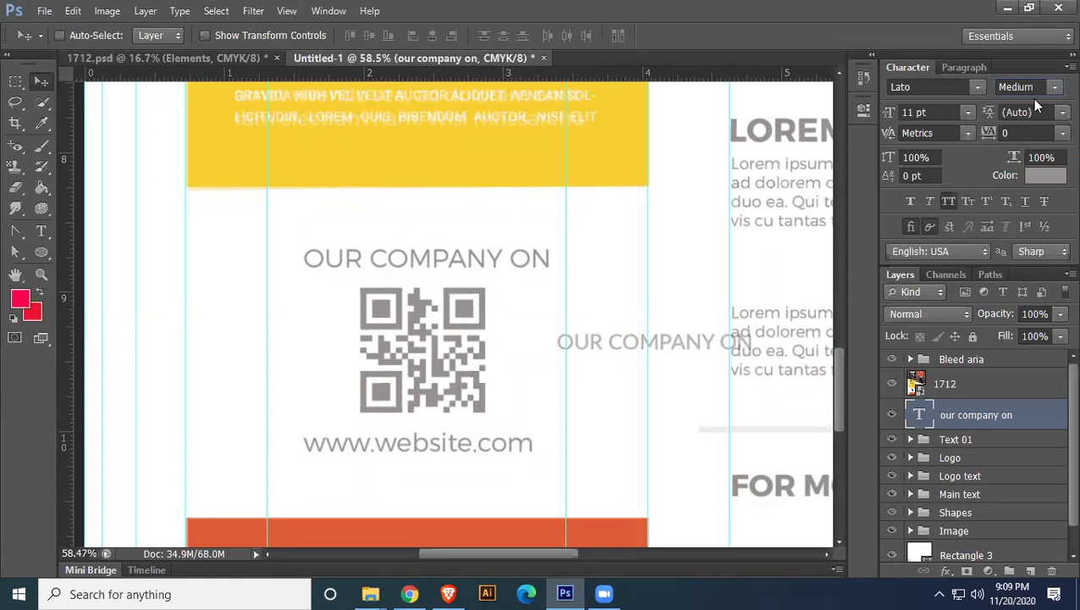
{"action": "left_click", "coordinate": [1055, 88]}
{"action": "left_click", "coordinate": [999, 194]}
Increase the OUR COMPANY ON text to 17 pt and move it over the matching reference heading above the QR code
{"action": "left_click", "coordinate": [959, 118]}
{"action": "key", "text": "Up"}
{"action": "key", "text": "Up"}
{"action": "key", "text": "Up"}
{"action": "key", "text": "Up"}
{"action": "key", "text": "Up"}
{"action": "key", "text": "Up"}
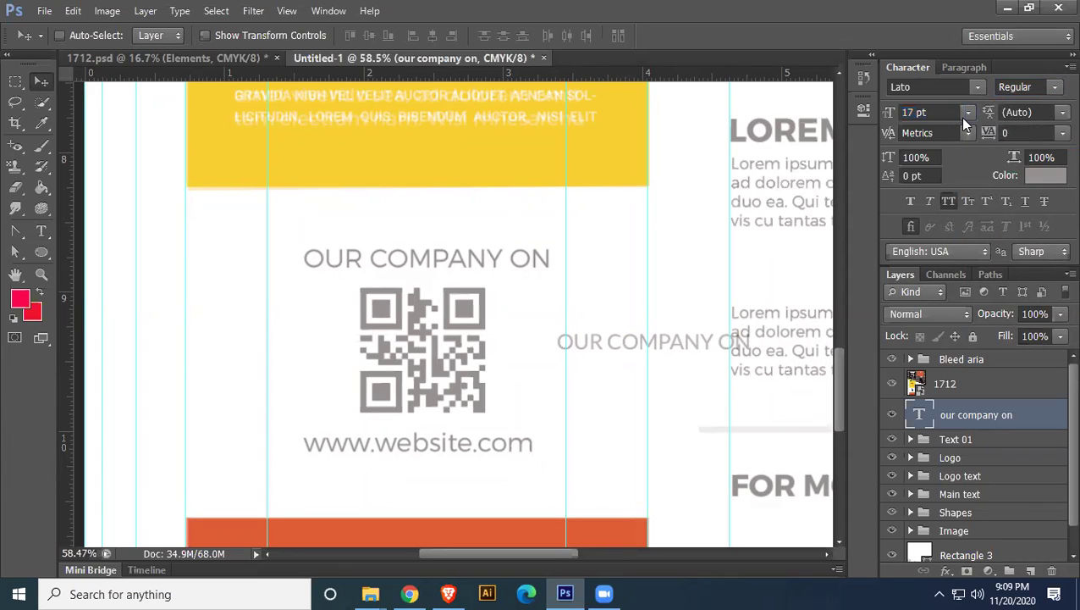
{"action": "key", "text": "Return"}
{"action": "left_click_drag", "start_coordinate": [605, 347], "coordinate": [348, 269]}
Set the OUR COMPANY ON text's font size to 14 pt
{"action": "left_click", "coordinate": [937, 111]}
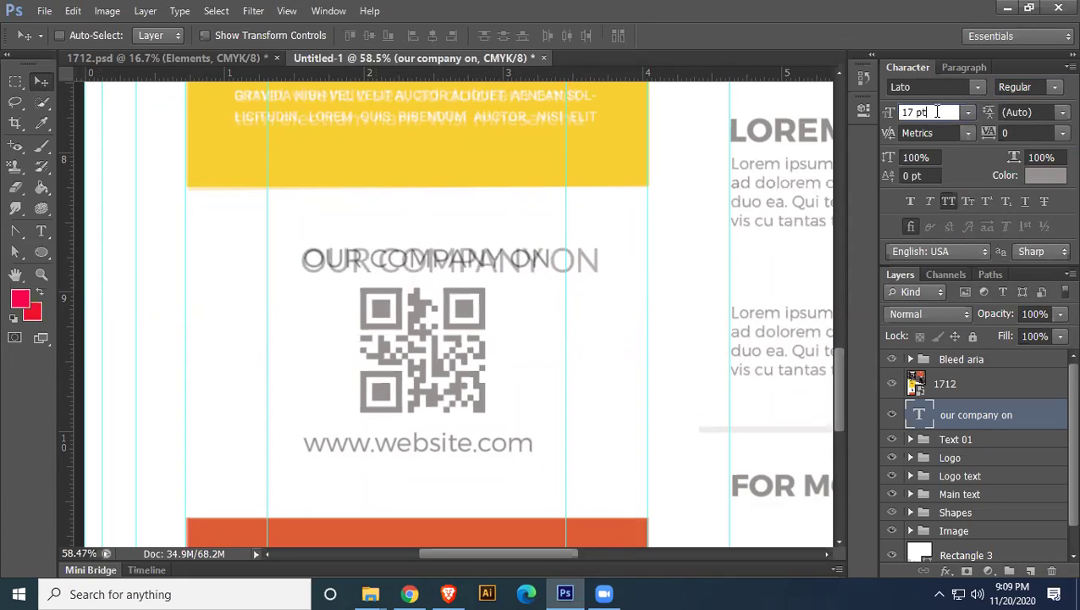
{"action": "double_click", "coordinate": [937, 110]}
{"action": "type", "text": "14"}
{"action": "key", "text": "Return"}
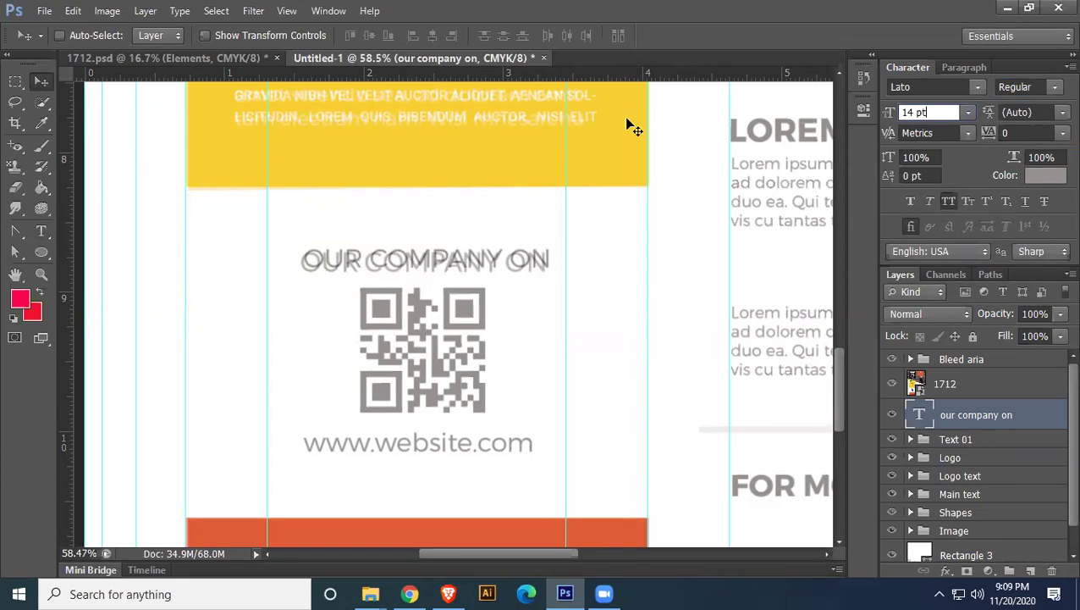
Try stepping the OUR COMPANY ON text's font size up to 37 pt
{"action": "key", "text": "Up"}
{"action": "key", "text": "Up"}
{"action": "key", "text": "Up"}
{"action": "key", "text": "Up"}
{"action": "key", "text": "Up"}
{"action": "key", "text": "Up"}
{"action": "key", "text": "Up"}
{"action": "key", "text": "Up"}
{"action": "key", "text": "Up"}
{"action": "key", "text": "Up"}
{"action": "key", "text": "Up"}
{"action": "key", "text": "Up"}
{"action": "key", "text": "Up"}
{"action": "key", "text": "Return"}
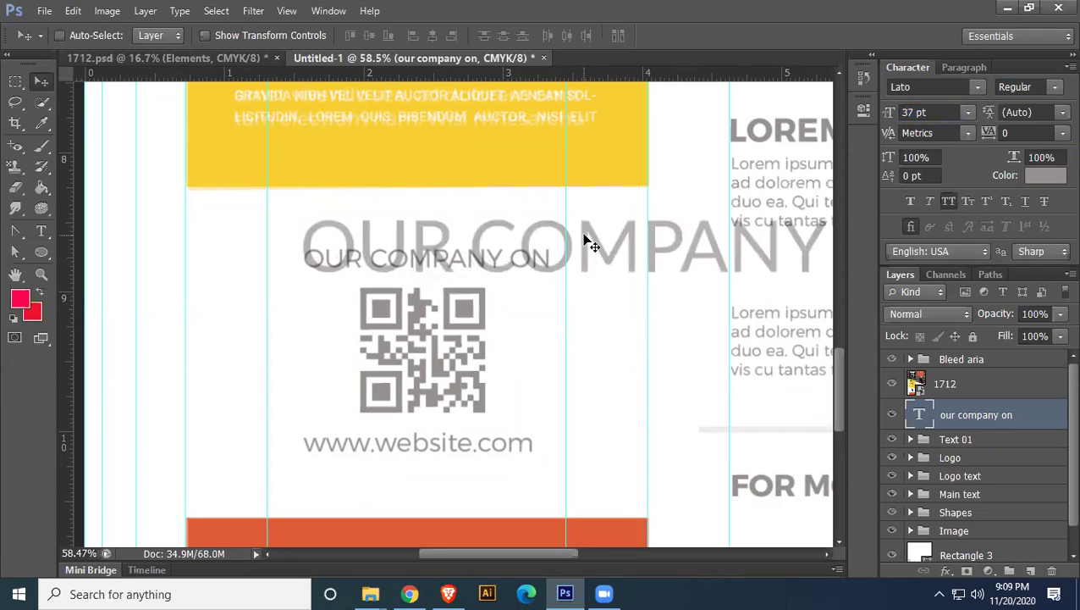
Reset the OUR COMPANY ON text's font size to the minimum and raise it to 14.01 pt
{"action": "left_click", "coordinate": [948, 113]}
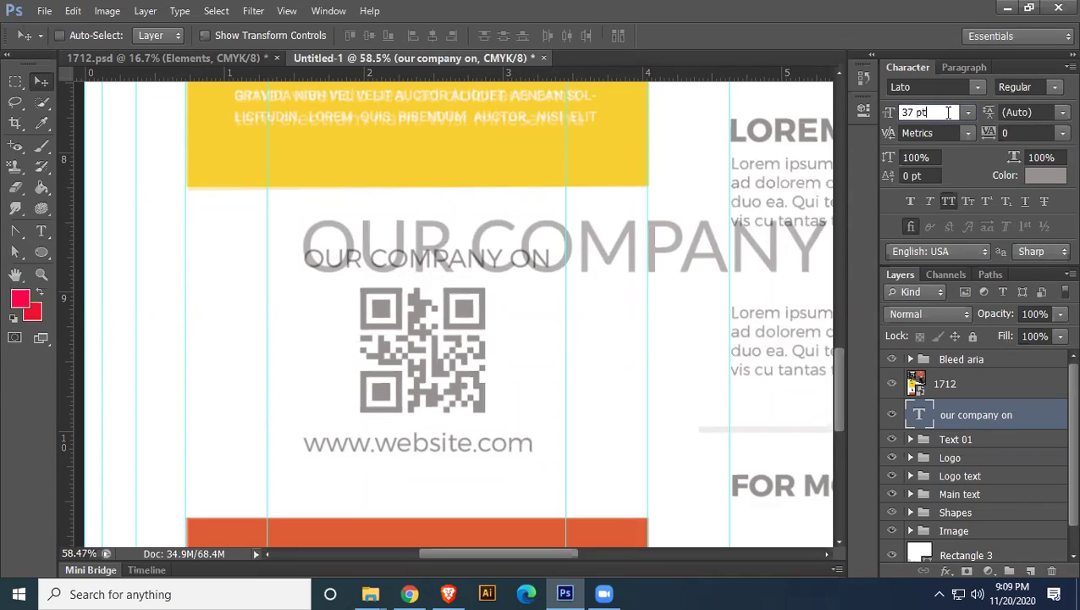
{"action": "double_click", "coordinate": [948, 113]}
{"action": "type", "text": "0"}
{"action": "key", "text": "Return"}
{"action": "left_click", "coordinate": [947, 112]}
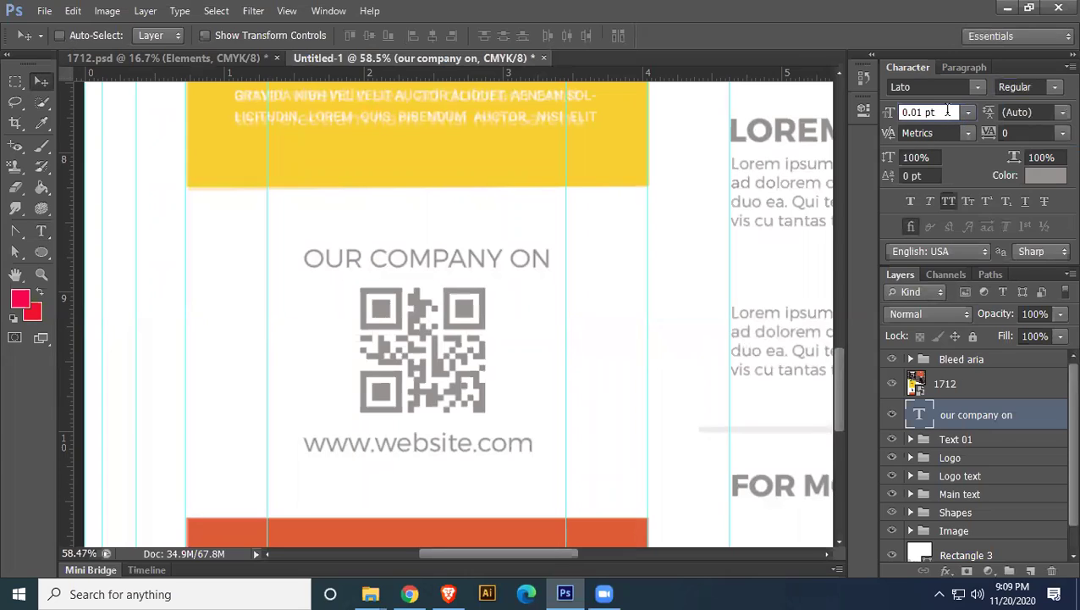
{"action": "key", "text": "shift+Up"}
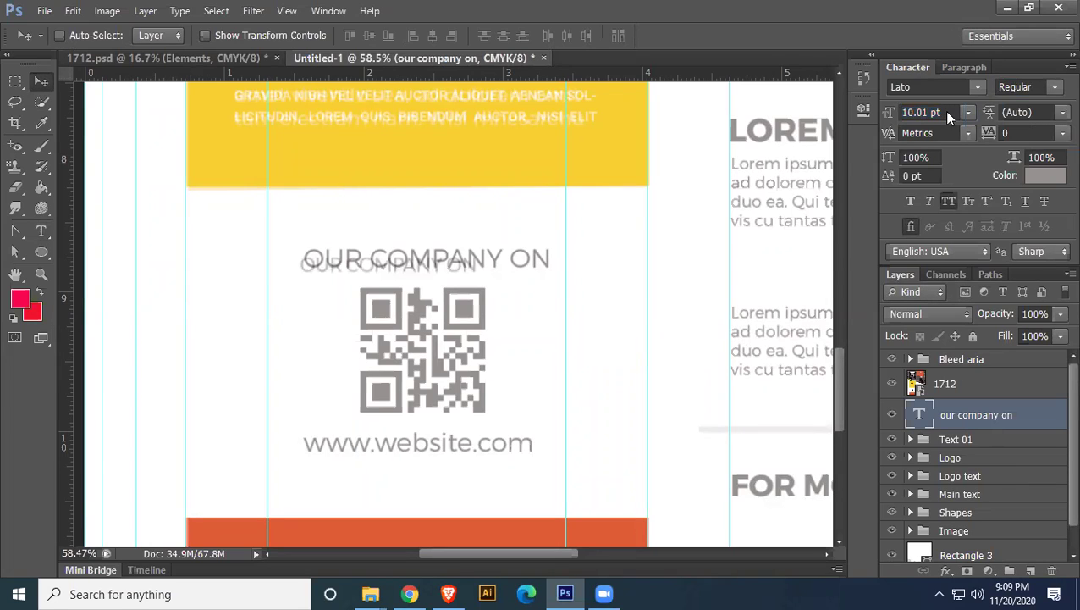
{"action": "key", "text": "Up"}
{"action": "key", "text": "Up"}
{"action": "key", "text": "Up"}
{"action": "key", "text": "Up"}
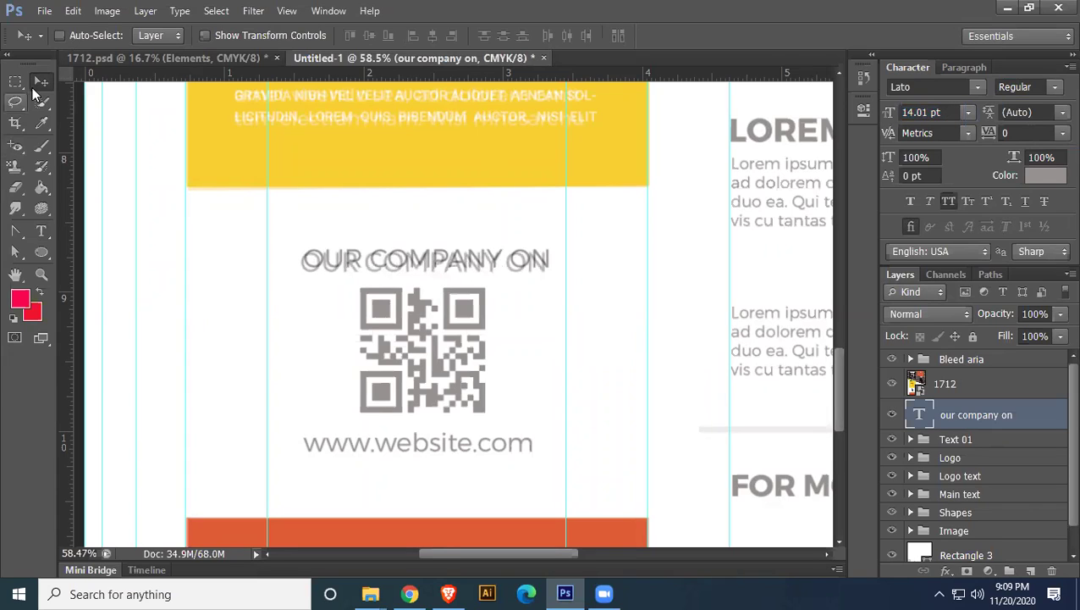
{"action": "left_click", "coordinate": [959, 473]}
{"action": "left_click", "coordinate": [966, 419]}
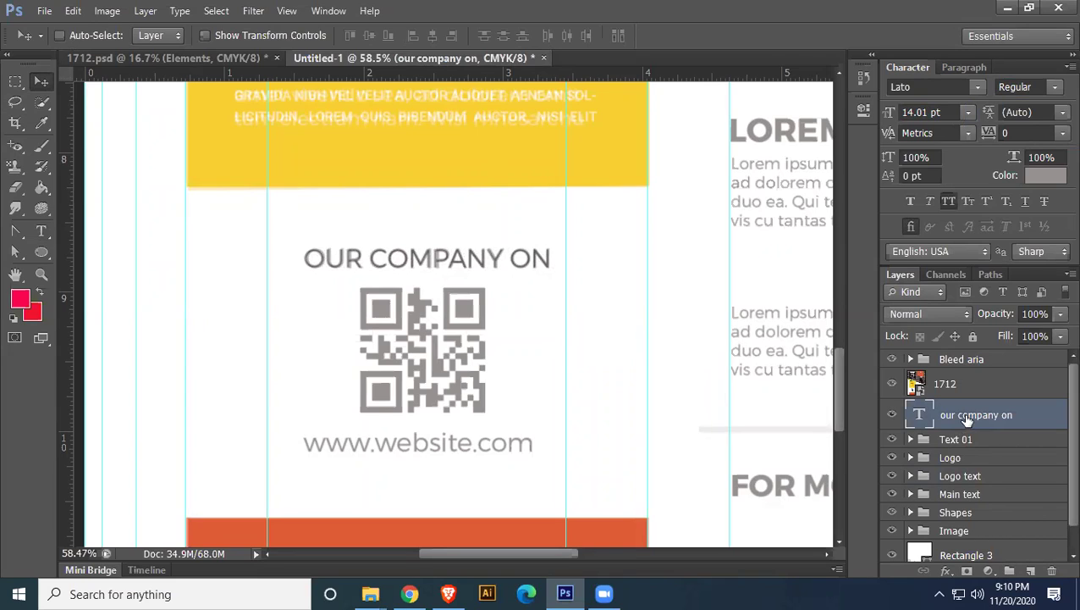
{"action": "key", "text": "ctrl+j"}
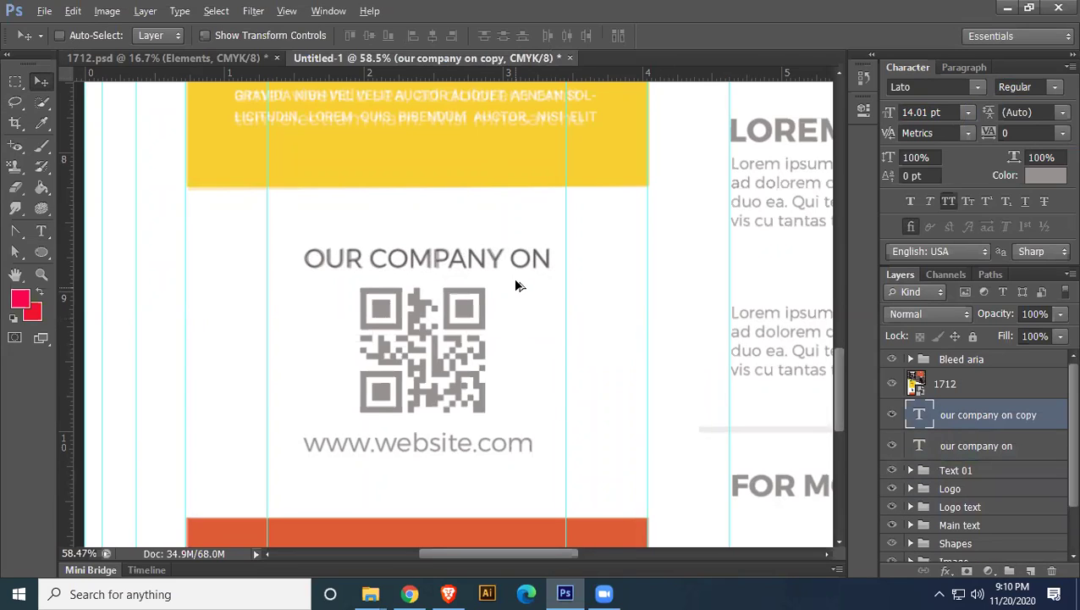
{"action": "left_click_drag", "start_coordinate": [521, 265], "coordinate": [517, 481]}
{"action": "double_click", "coordinate": [920, 412]}
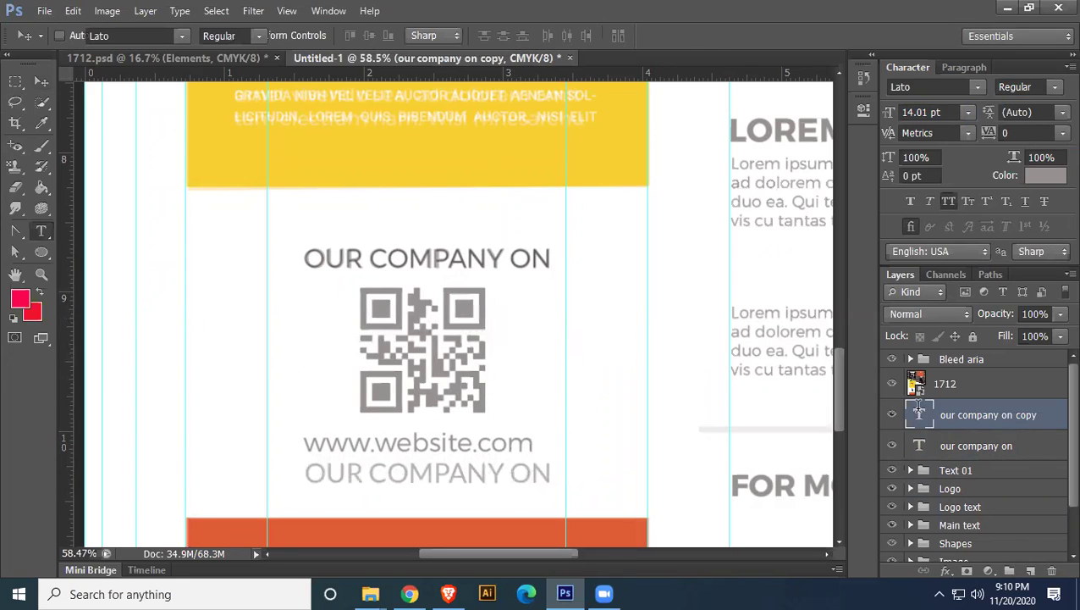
{"action": "type", "text": "www"}
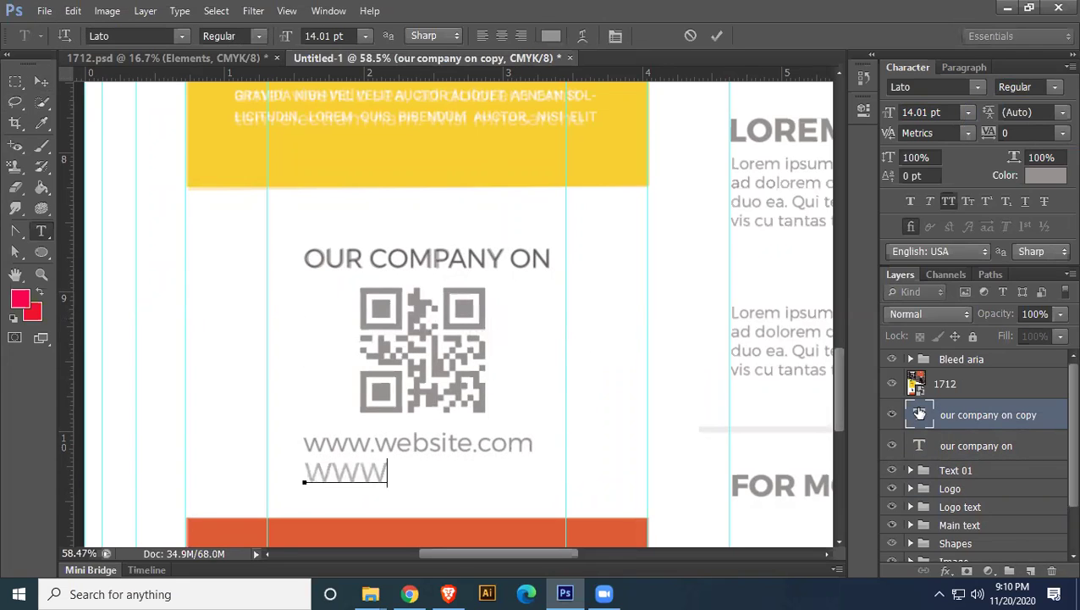
{"action": "type", "text": ".e"}
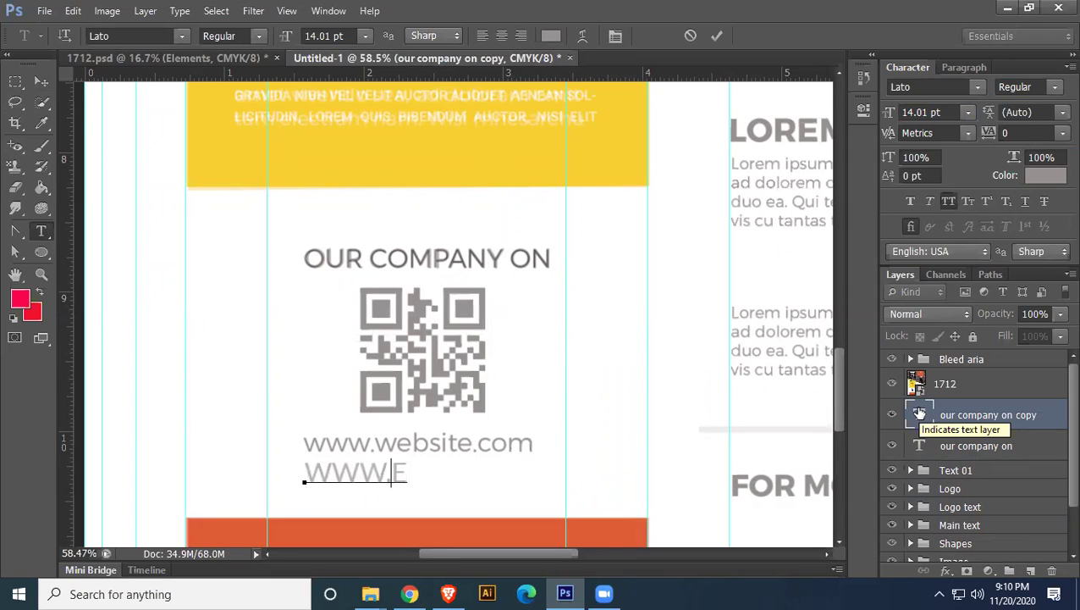
{"action": "type", "text": "ebsite.com"}
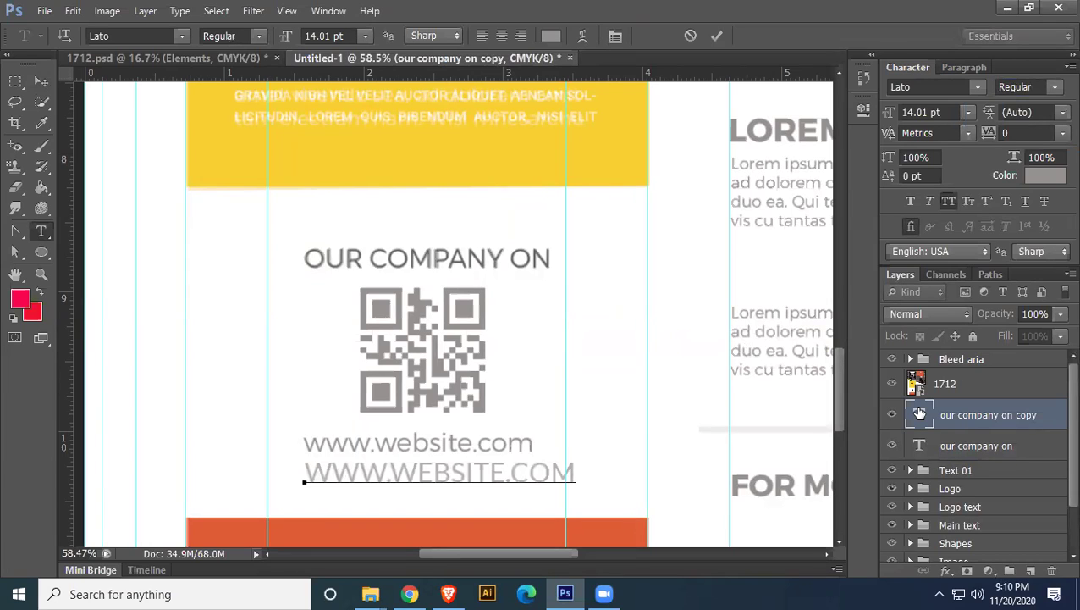
Turn off All Caps for the copied web address text, set its size to 15.01 pt, and move it over the reference web address
{"action": "double_click", "coordinate": [919, 414]}
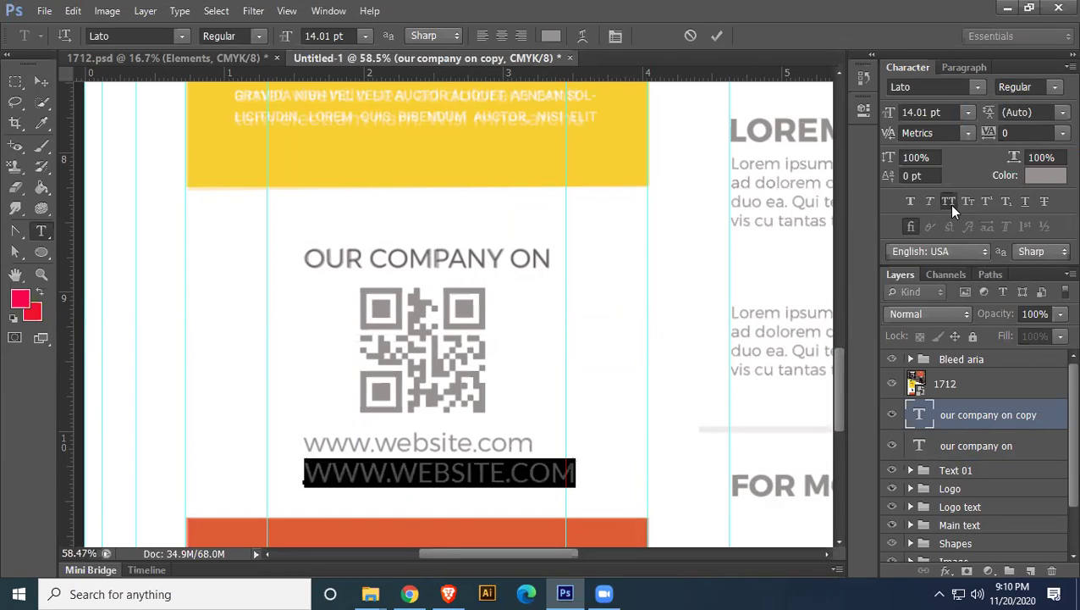
{"action": "left_click", "coordinate": [949, 202]}
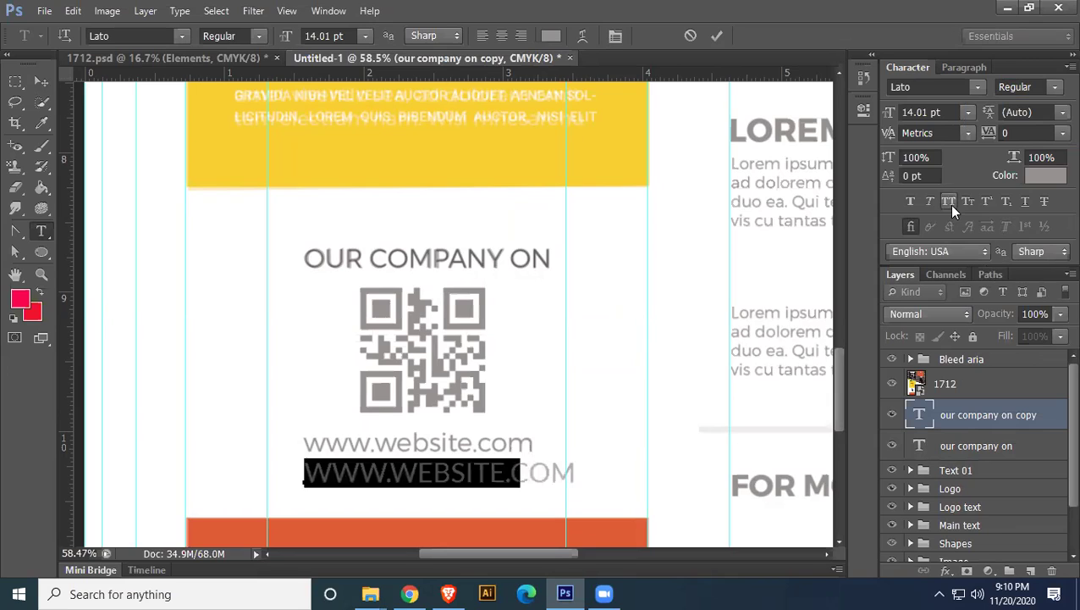
{"action": "left_click", "coordinate": [943, 111]}
{"action": "key", "text": "Return"}
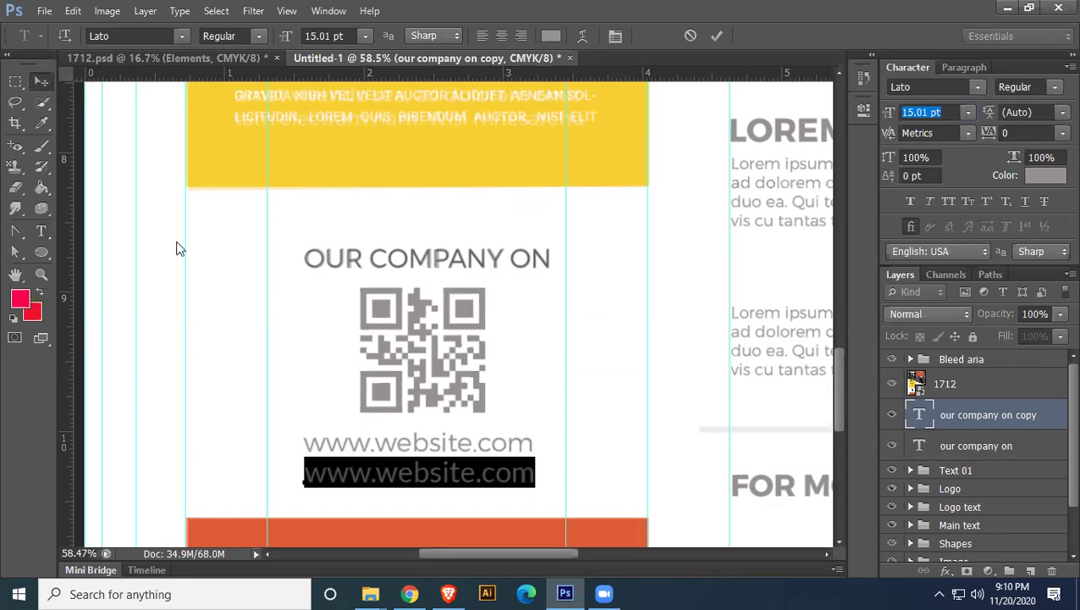
{"action": "key", "text": "ctrl+Return"}
{"action": "key", "text": "v"}
{"action": "left_click_drag", "start_coordinate": [407, 476], "coordinate": [408, 447]}
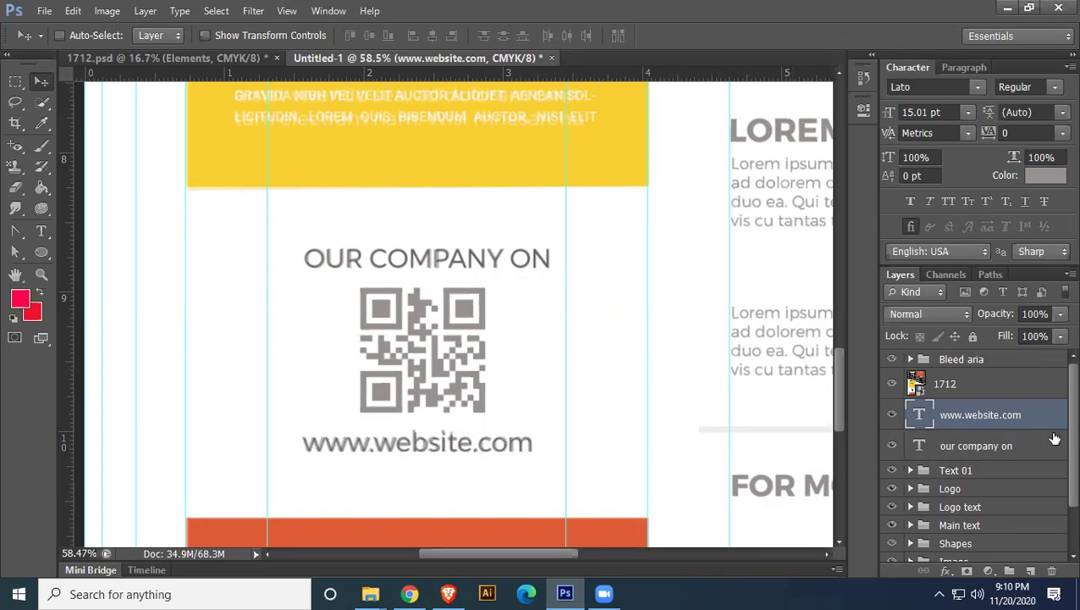
Switch to Chrome, search Google for qr code generator, and open the the-qrcode-generator.com result
{"action": "left_click", "coordinate": [409, 594]}
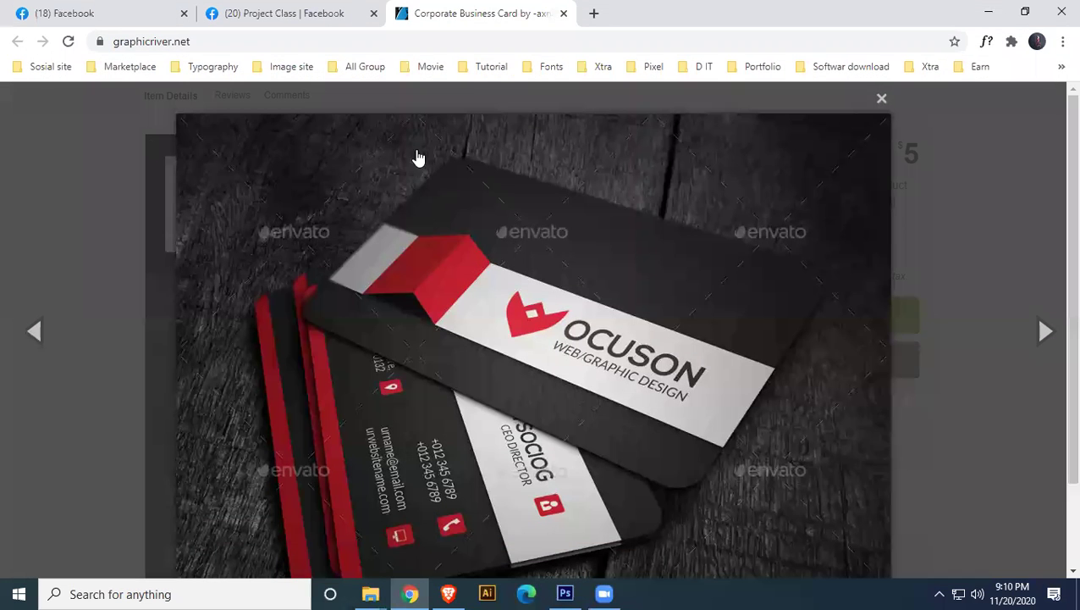
{"action": "left_click", "coordinate": [500, 48]}
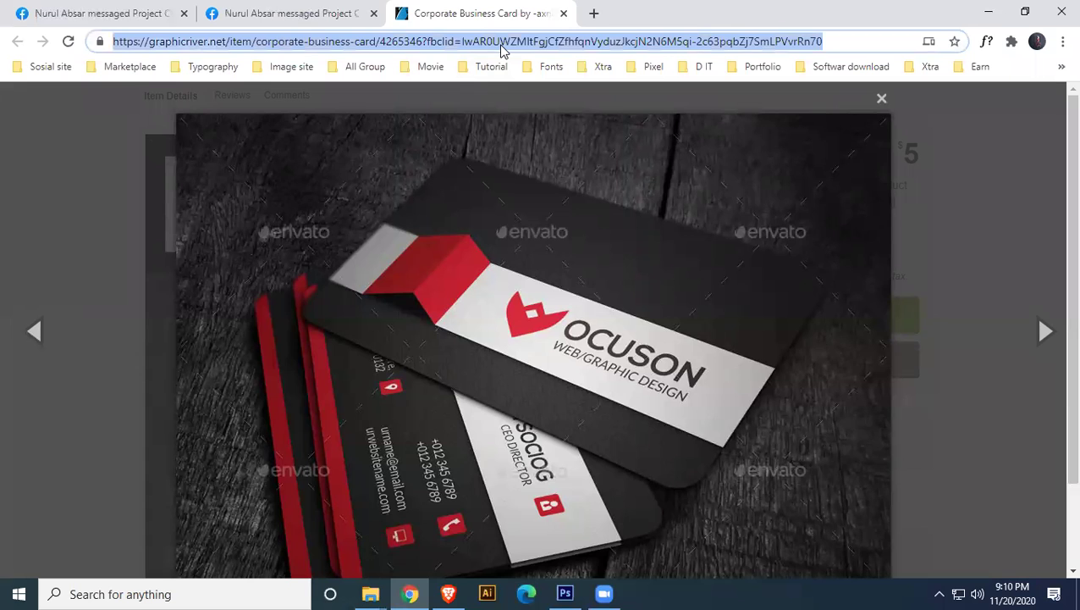
{"action": "type", "text": "google.com"}
{"action": "key", "text": "Return"}
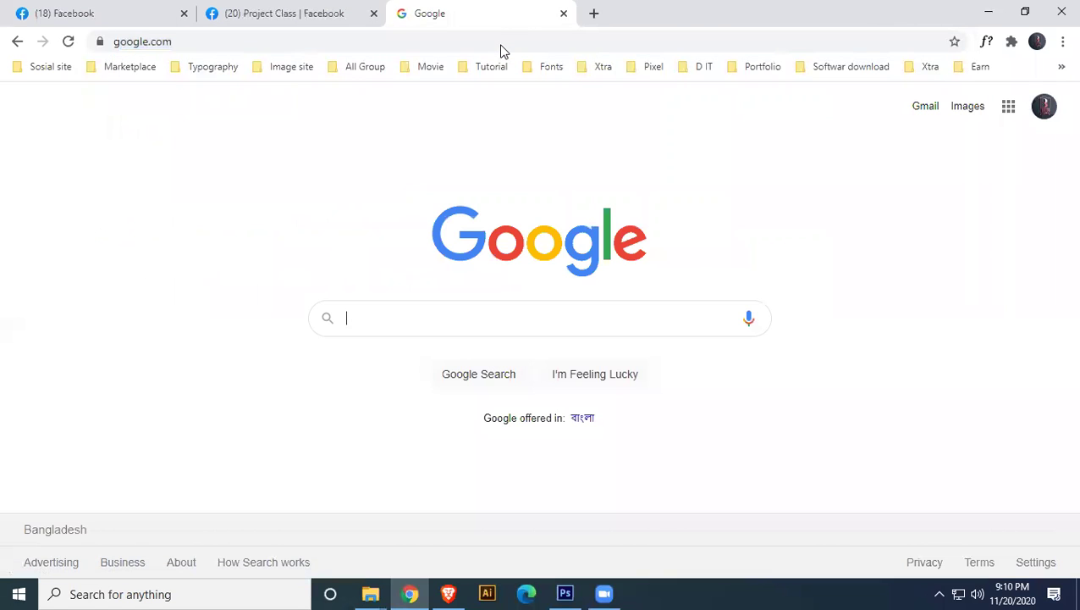
{"action": "type", "text": "qr"}
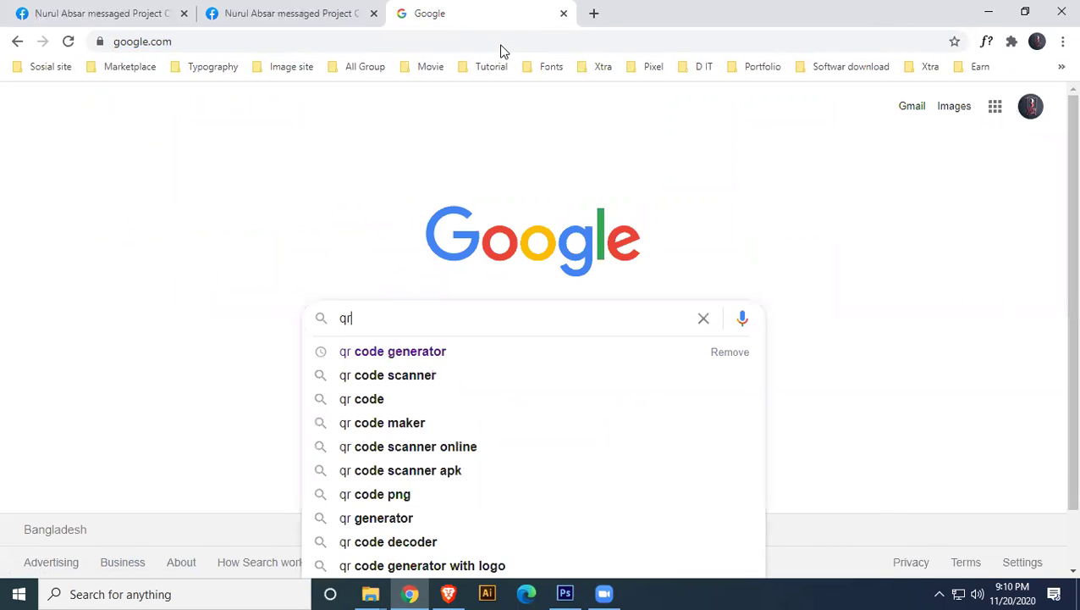
{"action": "key", "text": "Down"}
{"action": "key", "text": "Return"}
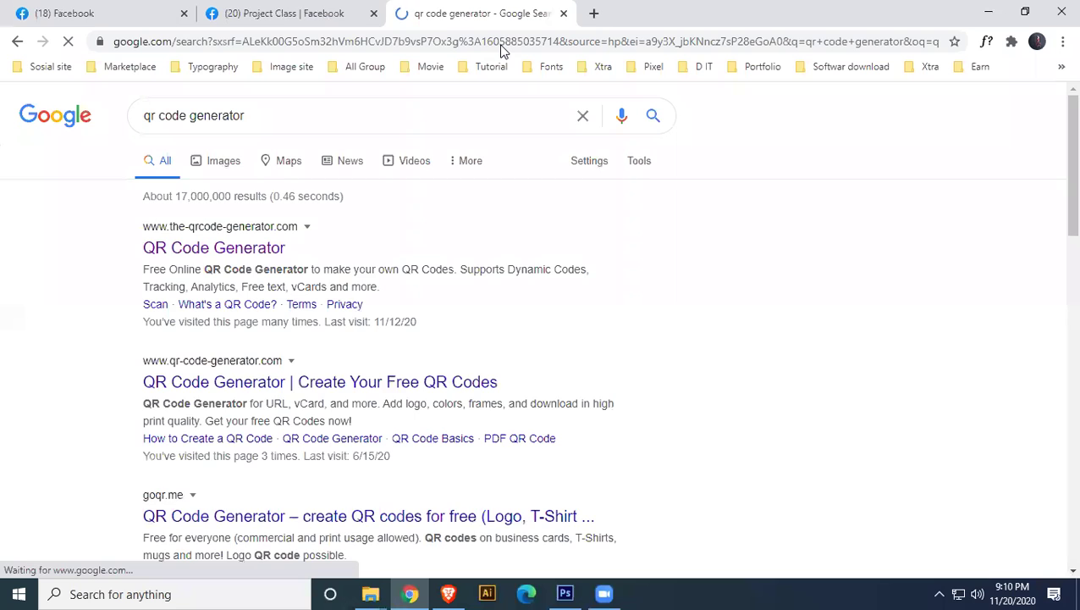
{"action": "left_click", "coordinate": [201, 255]}
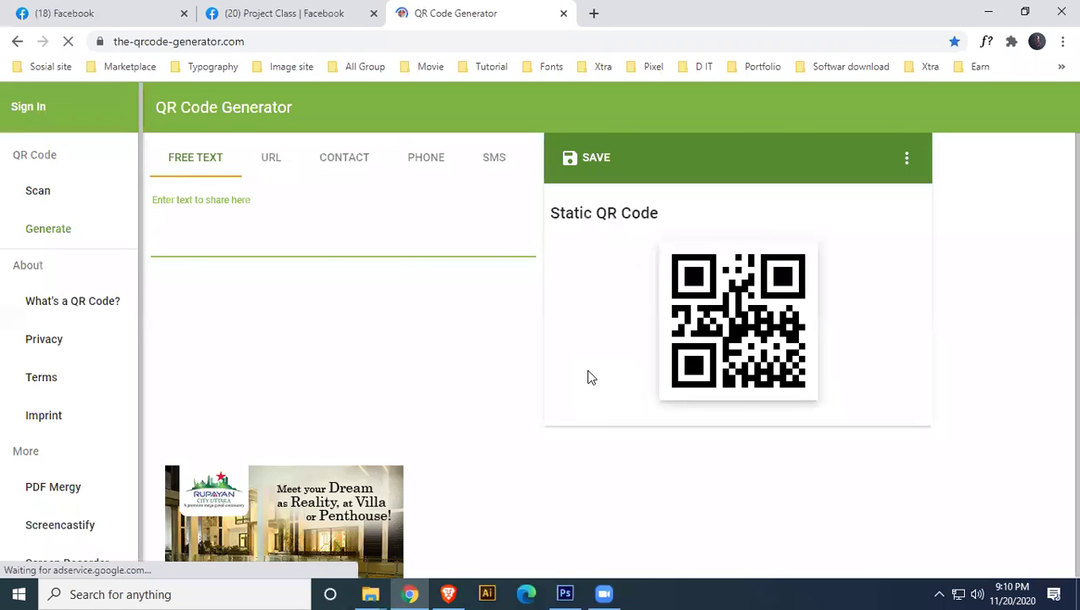
Check the Messenger conversation list on Facebook after minimizing the two open chats, and return to the QR Code Generator page
{"action": "left_click", "coordinate": [60, 8]}
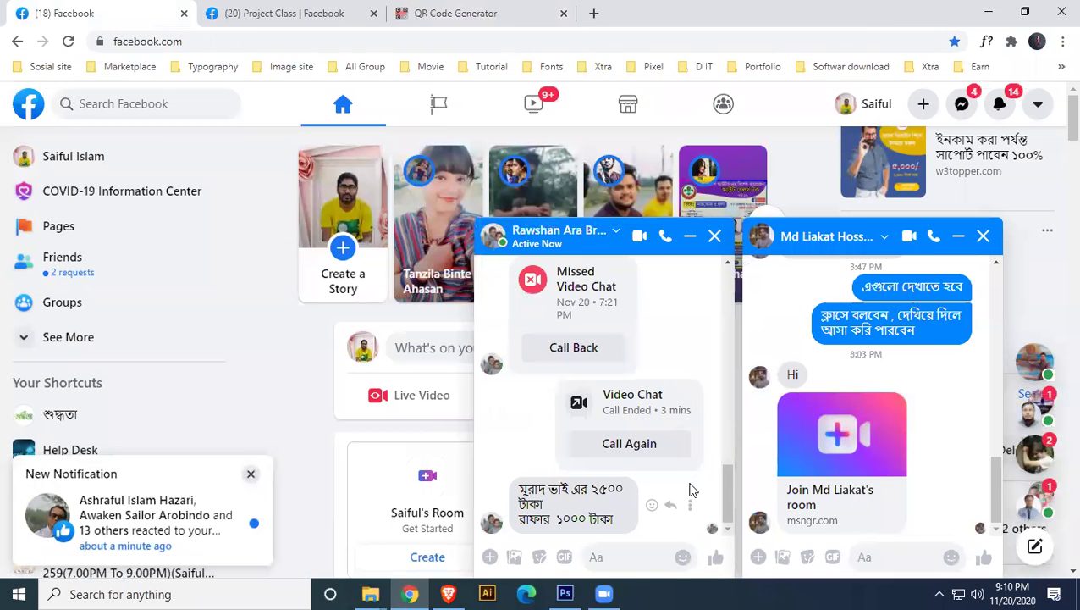
{"action": "left_click", "coordinate": [690, 235]}
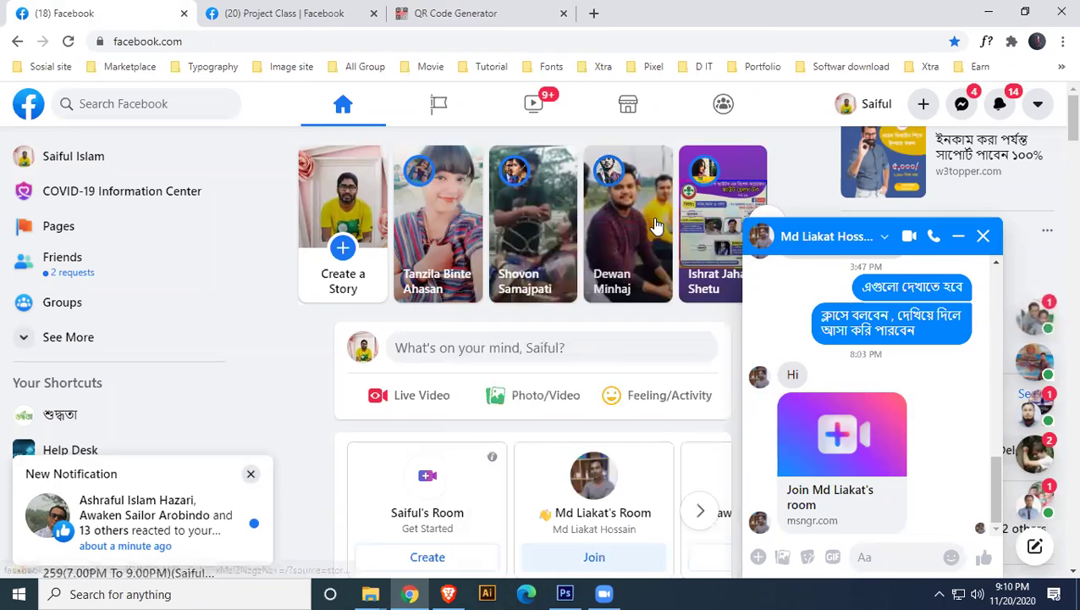
{"action": "left_click", "coordinate": [959, 236]}
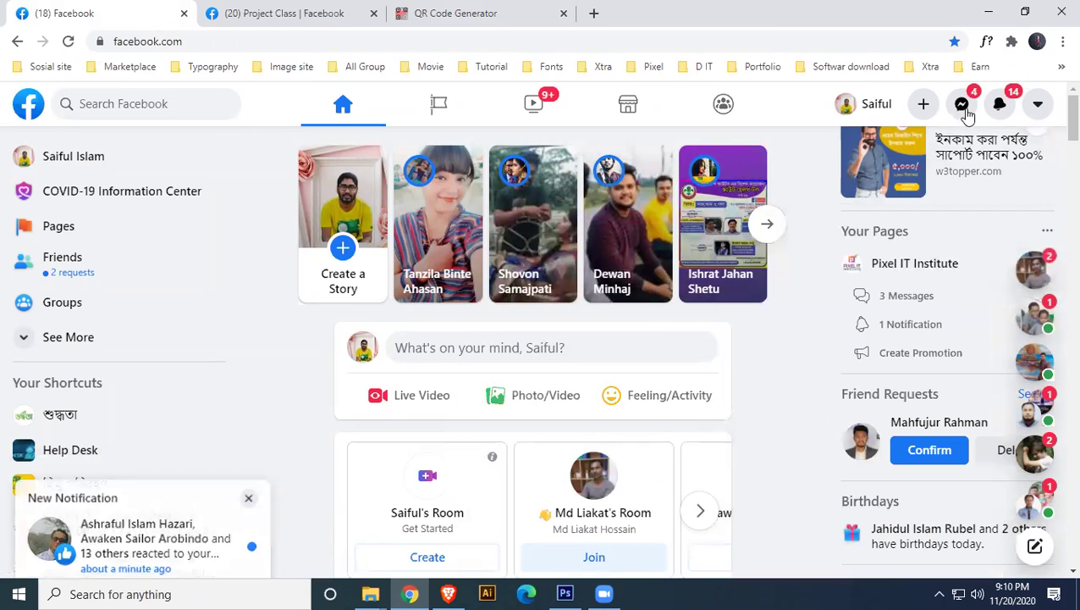
{"action": "left_click", "coordinate": [963, 103]}
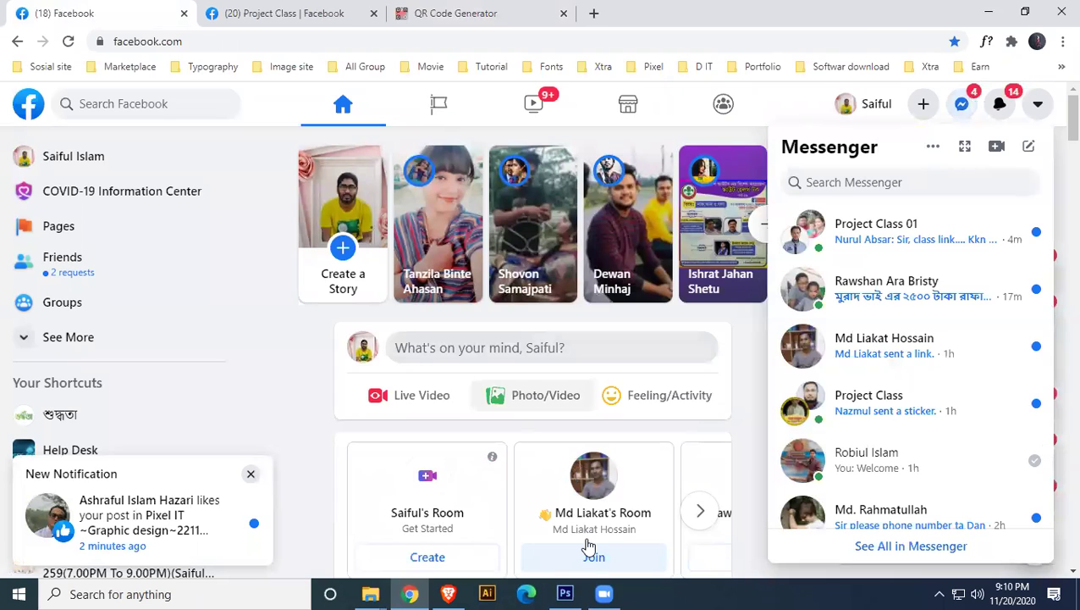
{"action": "key", "text": "Escape"}
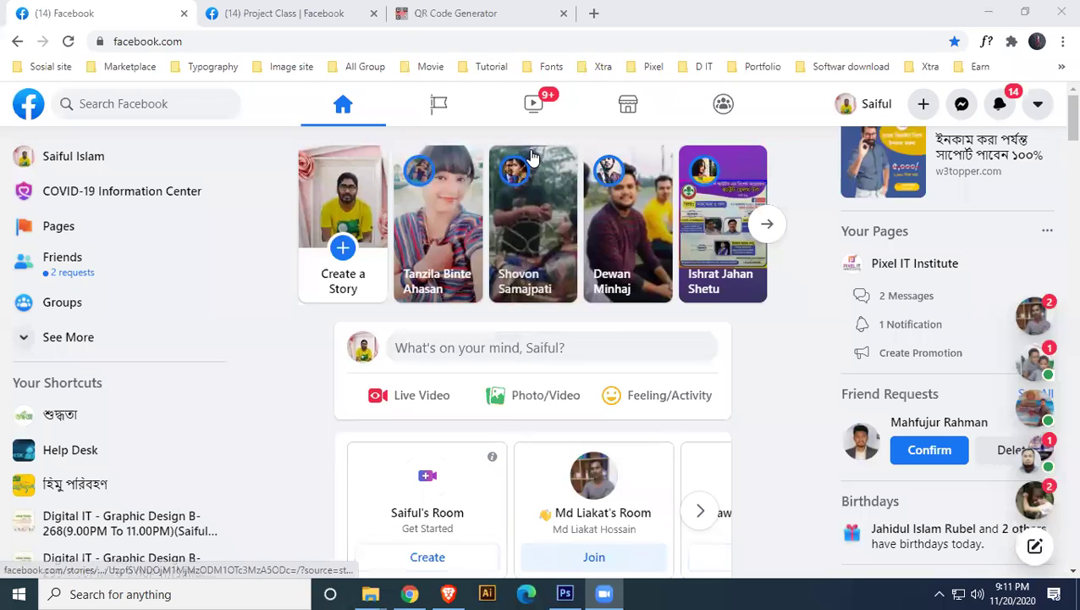
{"action": "key", "text": "ctrl+3"}
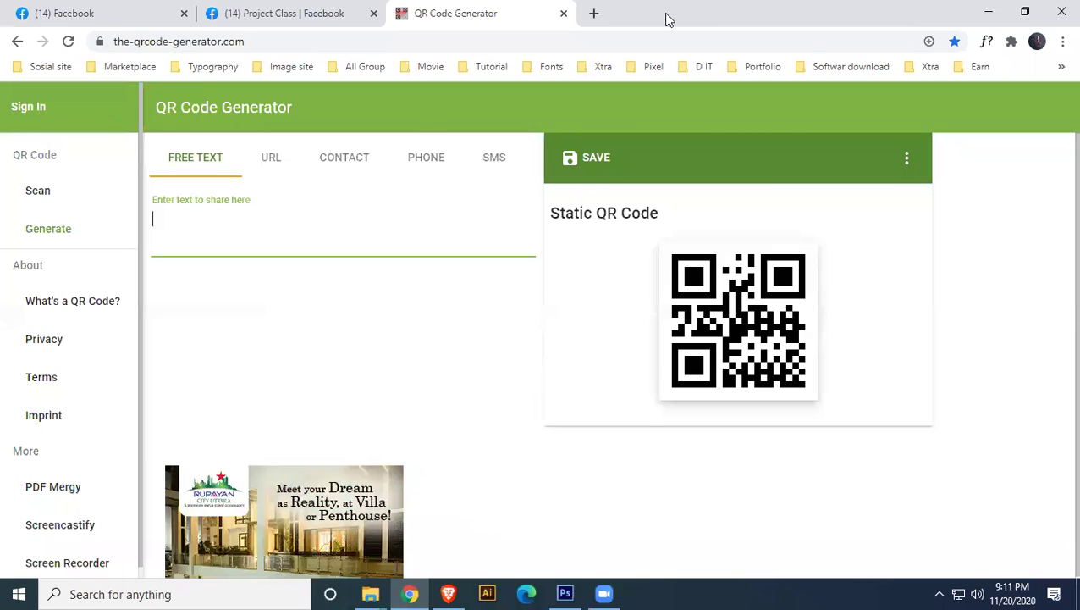
View the pixel it Short spreadsheet from the Pixel bookmarks in a new tab, and close that tab
{"action": "left_click", "coordinate": [592, 15]}
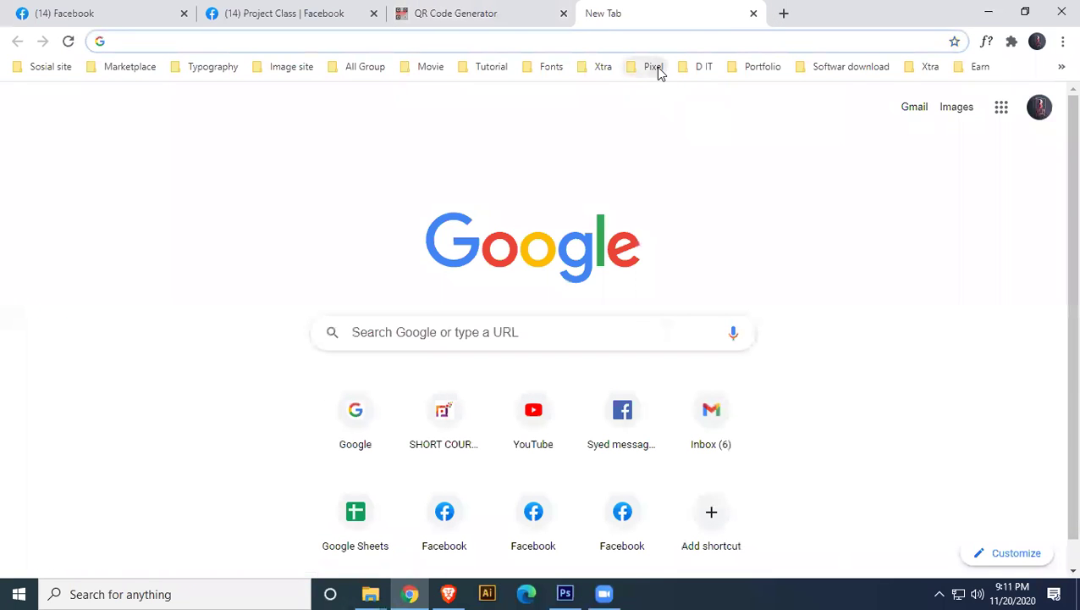
{"action": "left_click", "coordinate": [654, 67]}
{"action": "left_click", "coordinate": [716, 206]}
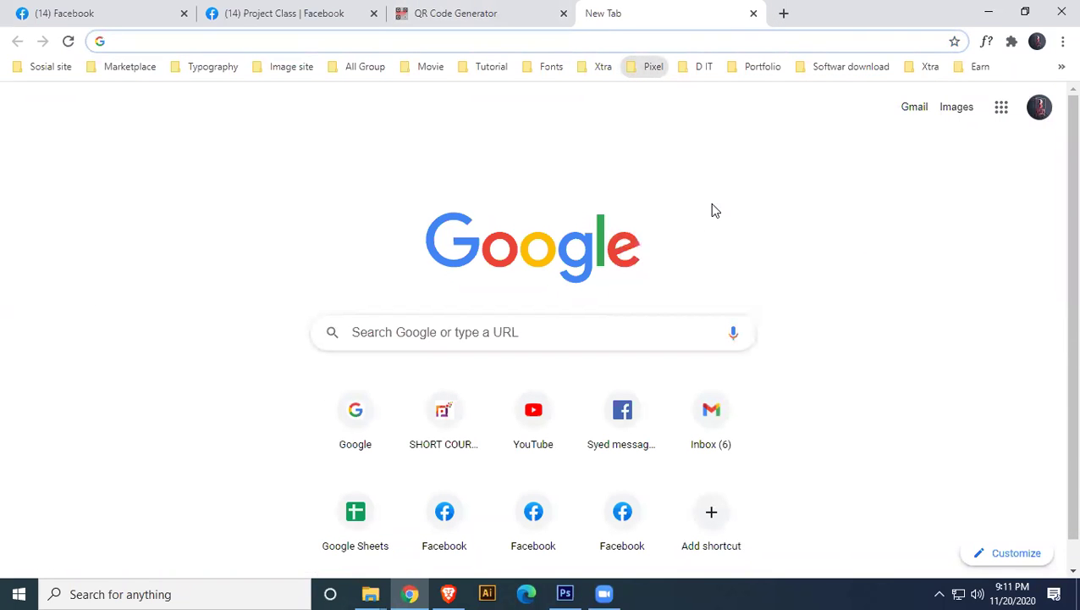
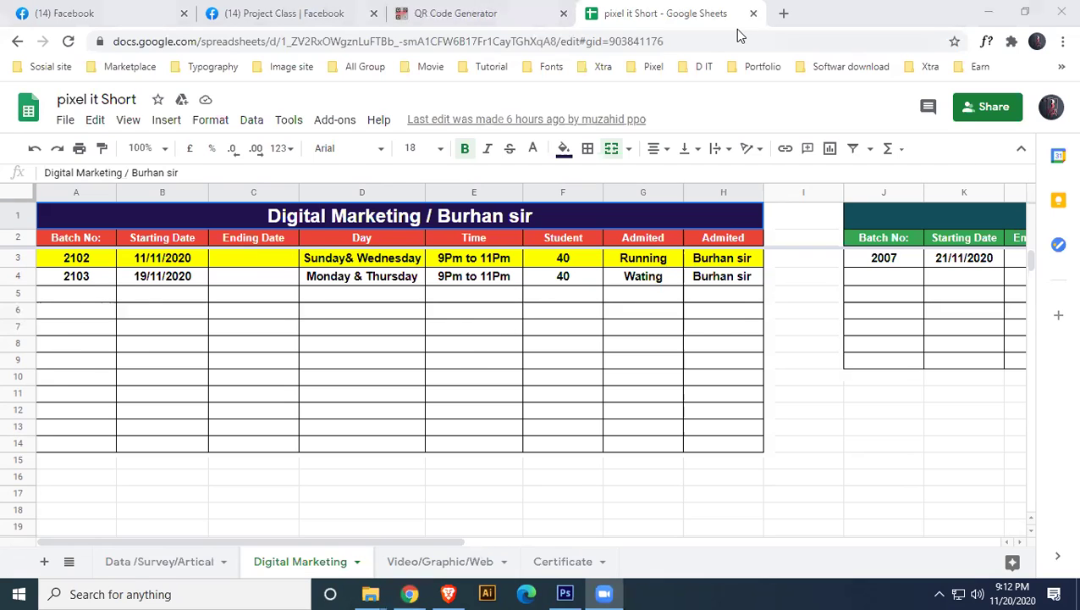
{"action": "left_click", "coordinate": [753, 12]}
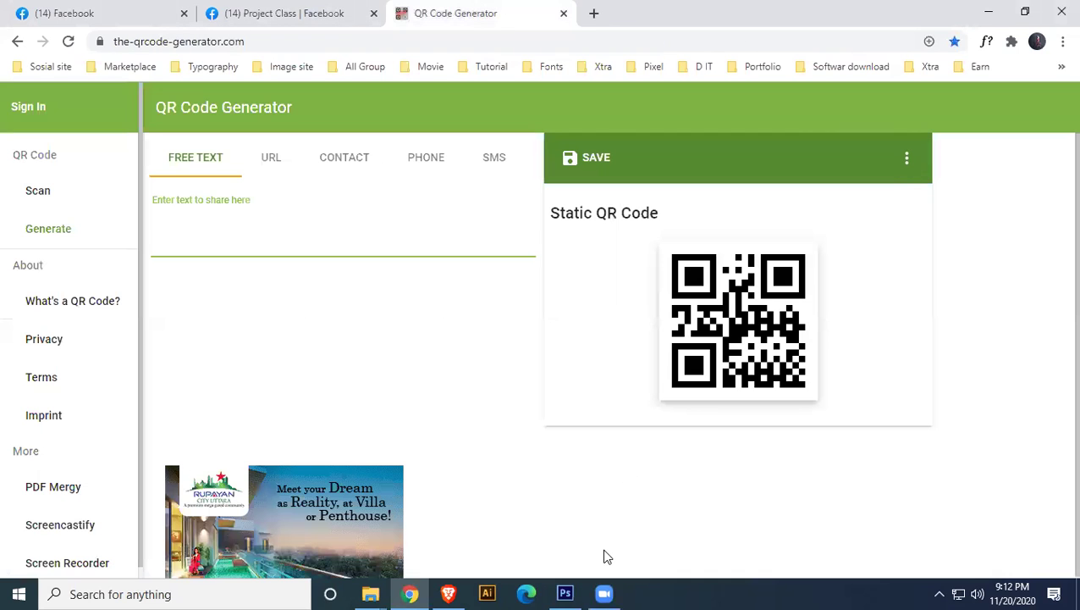
Set the static QR code's size to 300px, save it, and place the downloaded file into the Untitled-1 document in Photoshop
{"action": "left_click", "coordinate": [907, 158]}
{"action": "left_click", "coordinate": [808, 258]}
{"action": "left_click", "coordinate": [592, 160]}
{"action": "left_click", "coordinate": [626, 438]}
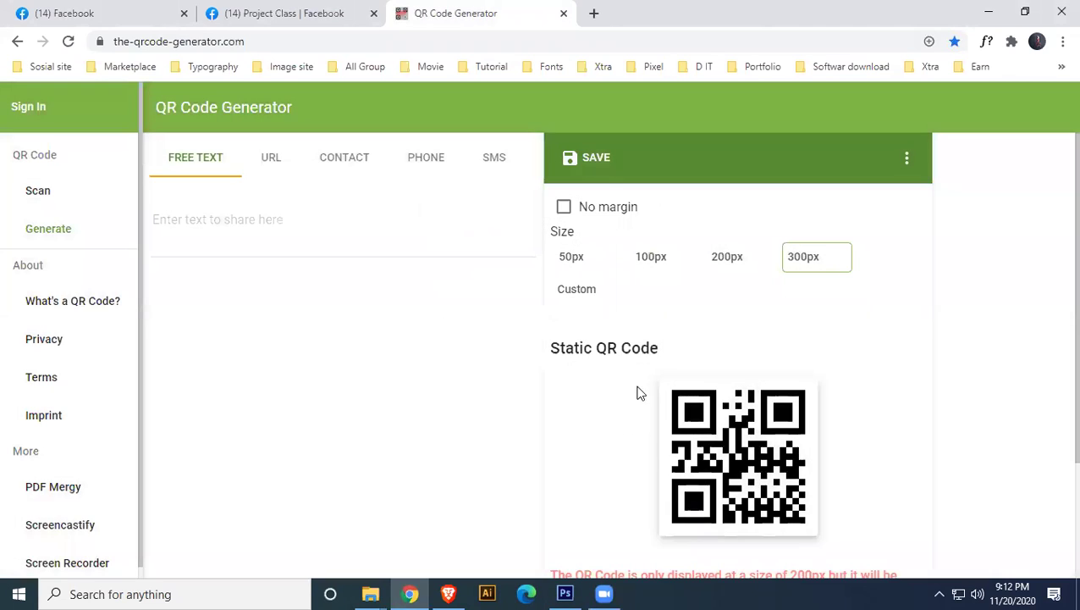
{"action": "left_click_drag", "start_coordinate": [62, 555], "coordinate": [504, 478]}
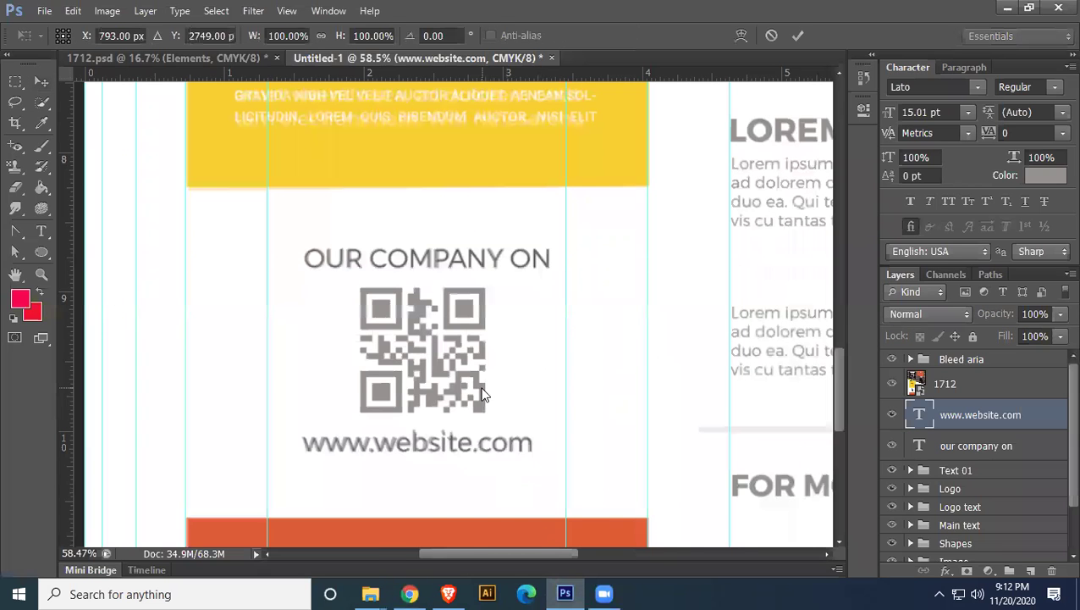
Scale the placed QR code to 23.20% and position it over the reference QR code between OUR COMPANY ON and the web address
{"action": "scroll", "coordinate": [536, 372], "scroll_direction": "down", "scroll_amount": 2}
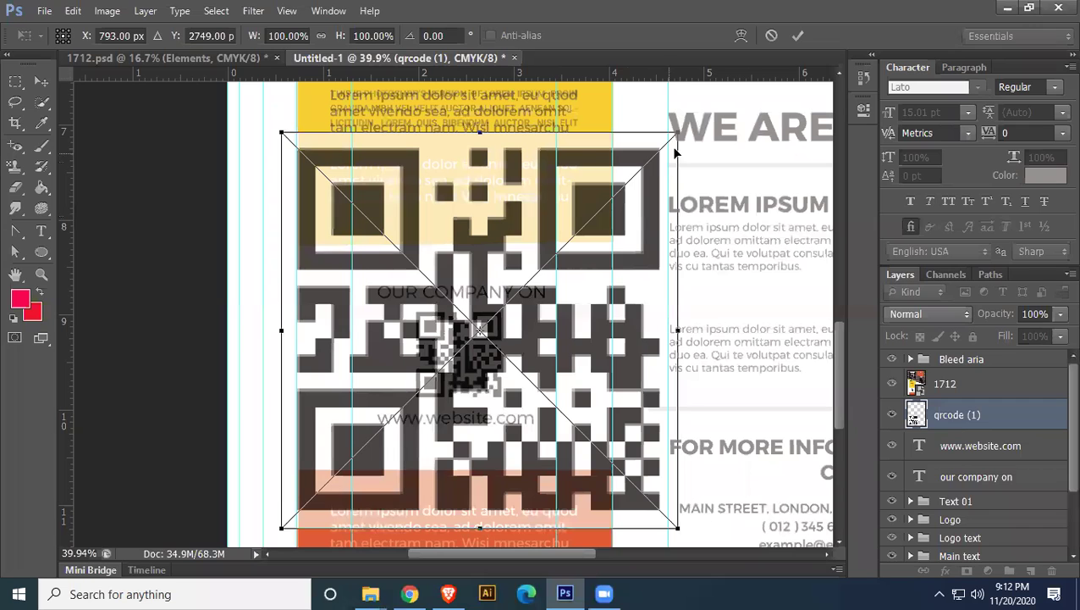
{"action": "left_click_drag", "start_coordinate": [682, 128], "coordinate": [518, 292]}
{"action": "left_click_drag", "start_coordinate": [511, 330], "coordinate": [461, 346]}
{"action": "key", "text": "ctrl+z"}
{"action": "left_click_drag", "start_coordinate": [498, 393], "coordinate": [513, 402]}
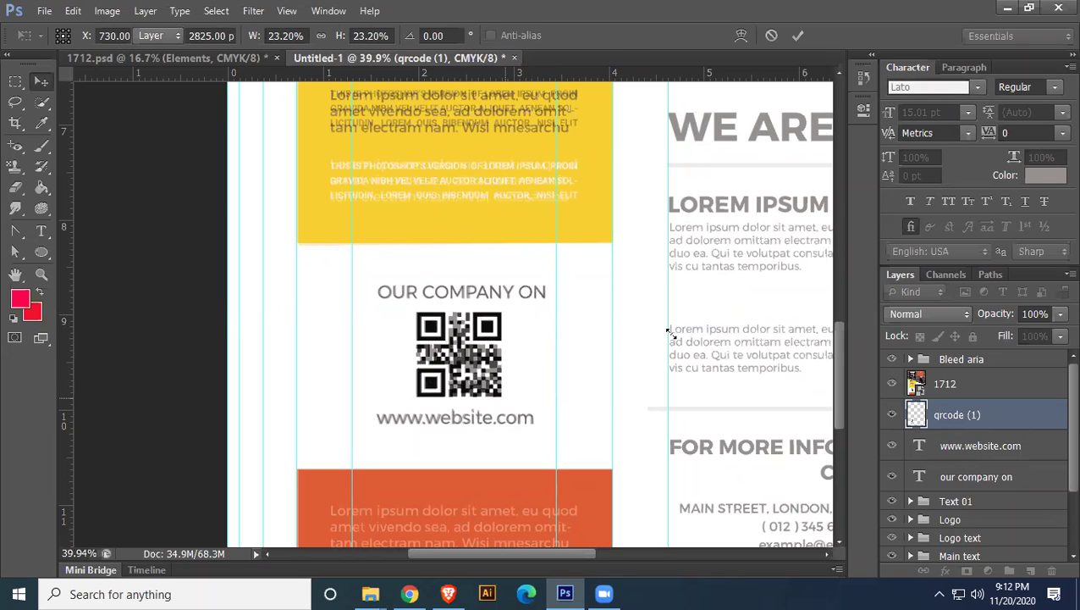
{"action": "key", "text": "Return"}
Look through the text layers inside the Text 01 group and collapse the group again
{"action": "left_click_drag", "start_coordinate": [586, 366], "coordinate": [543, 217]}
{"action": "scroll", "coordinate": [579, 396], "scroll_direction": "up", "scroll_amount": 3}
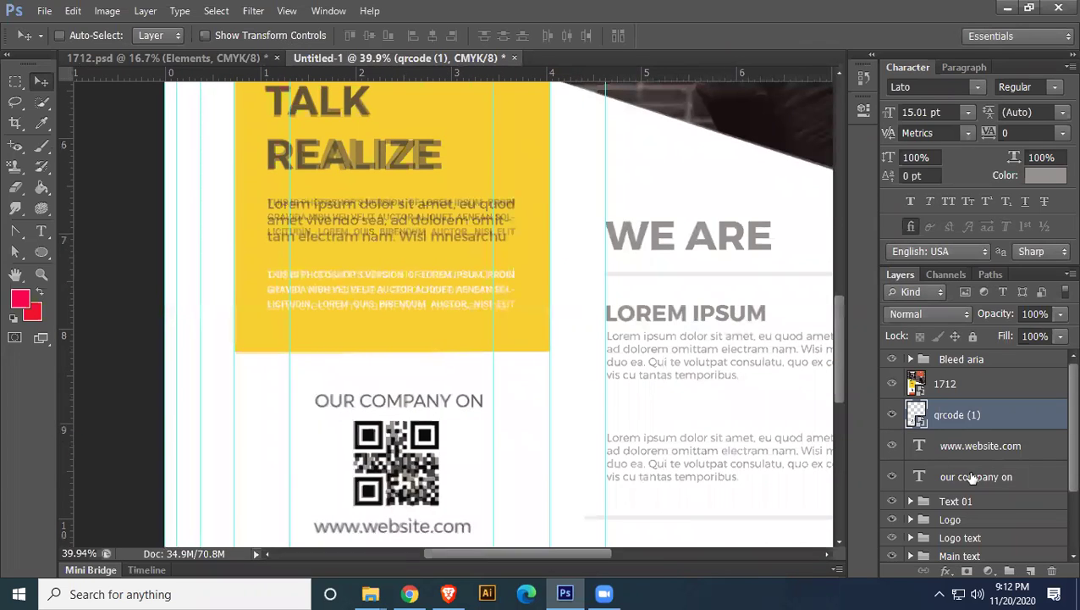
{"action": "left_click", "coordinate": [911, 500]}
{"action": "scroll", "coordinate": [1003, 508], "scroll_direction": "down", "scroll_amount": 2}
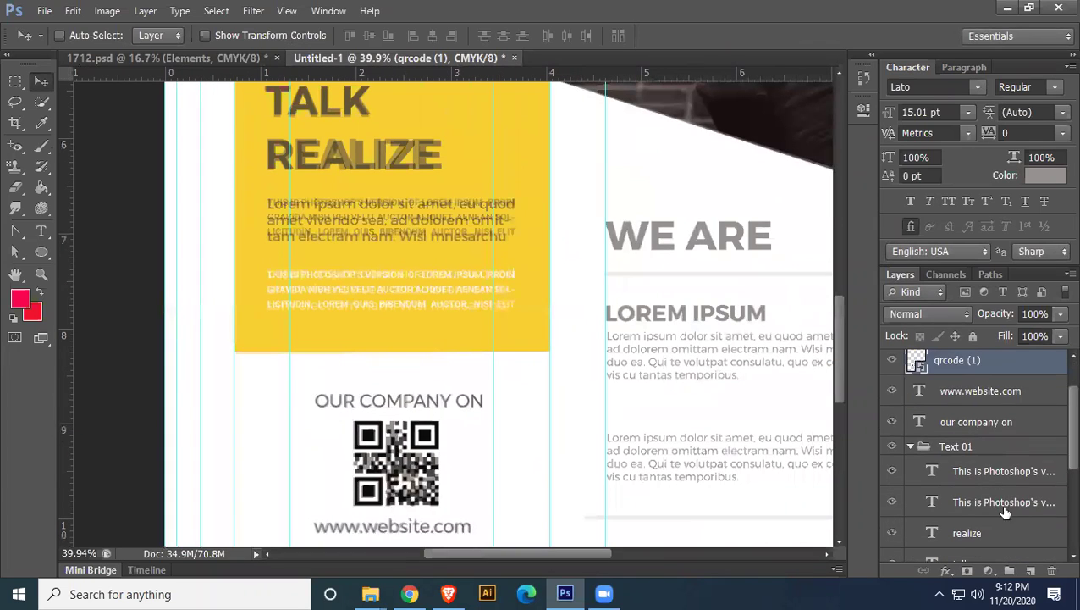
{"action": "scroll", "coordinate": [1001, 508], "scroll_direction": "down", "scroll_amount": 5}
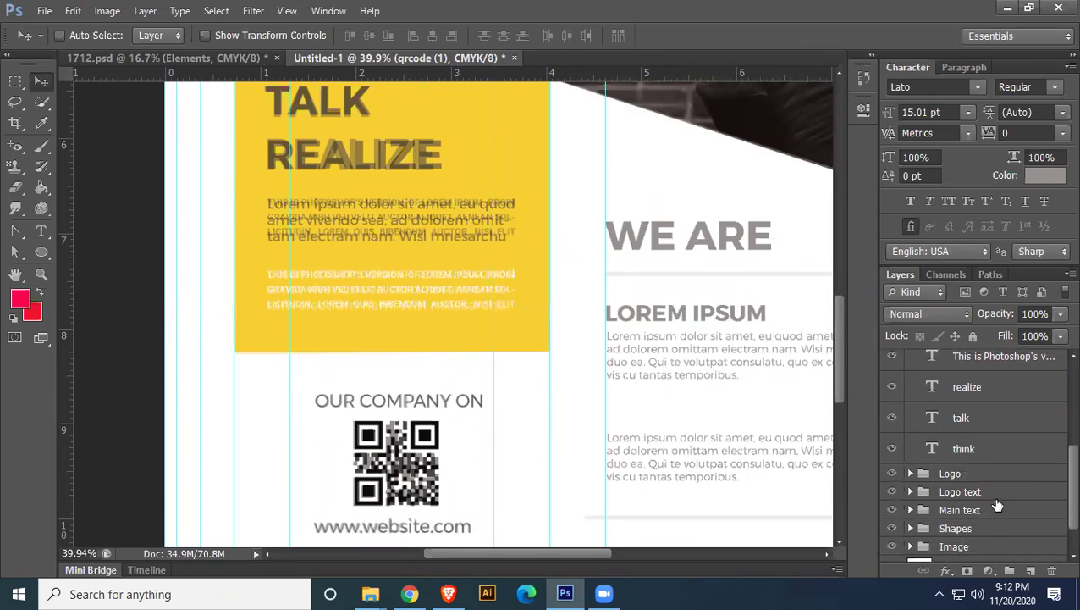
{"action": "scroll", "coordinate": [997, 505], "scroll_direction": "up", "scroll_amount": 3}
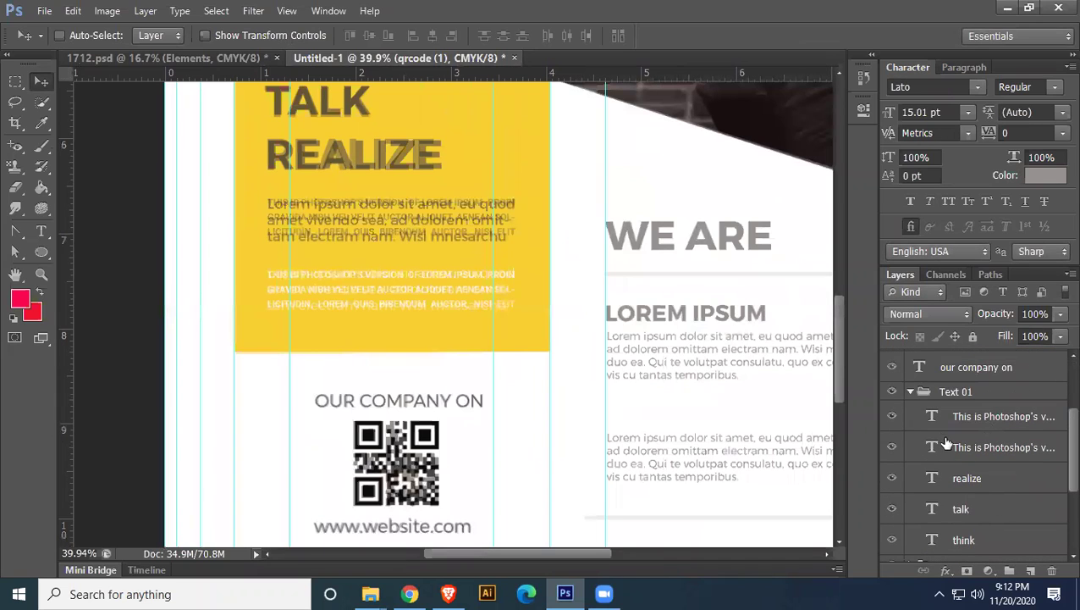
{"action": "left_click", "coordinate": [909, 390]}
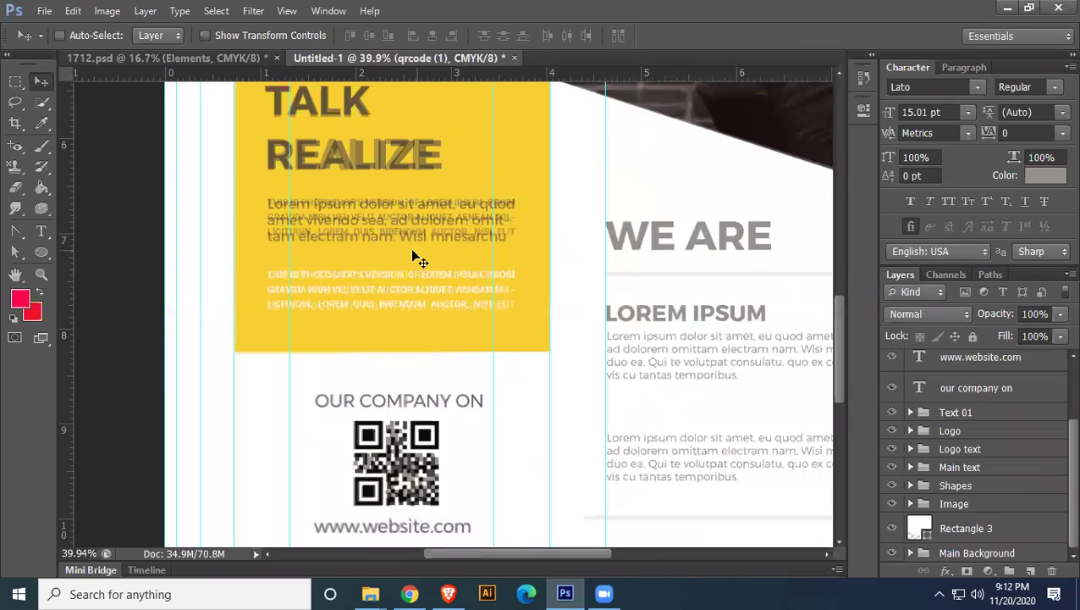
{"action": "scroll", "coordinate": [1008, 474], "scroll_direction": "up", "scroll_amount": 3}
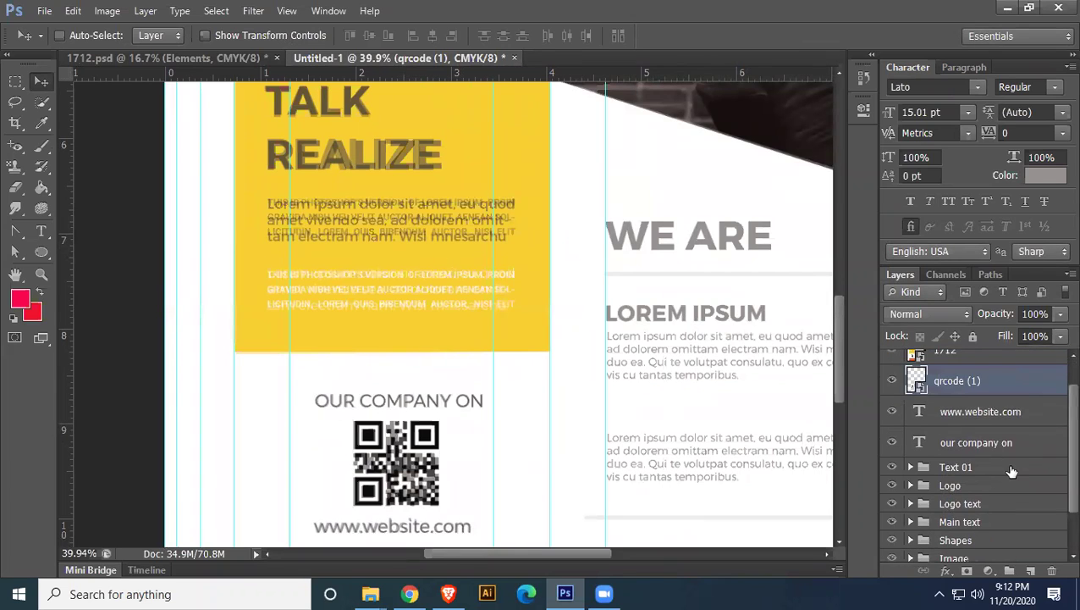
{"action": "scroll", "coordinate": [965, 482], "scroll_direction": "down", "scroll_amount": 1}
{"action": "scroll", "coordinate": [965, 483], "scroll_direction": "down", "scroll_amount": 1}
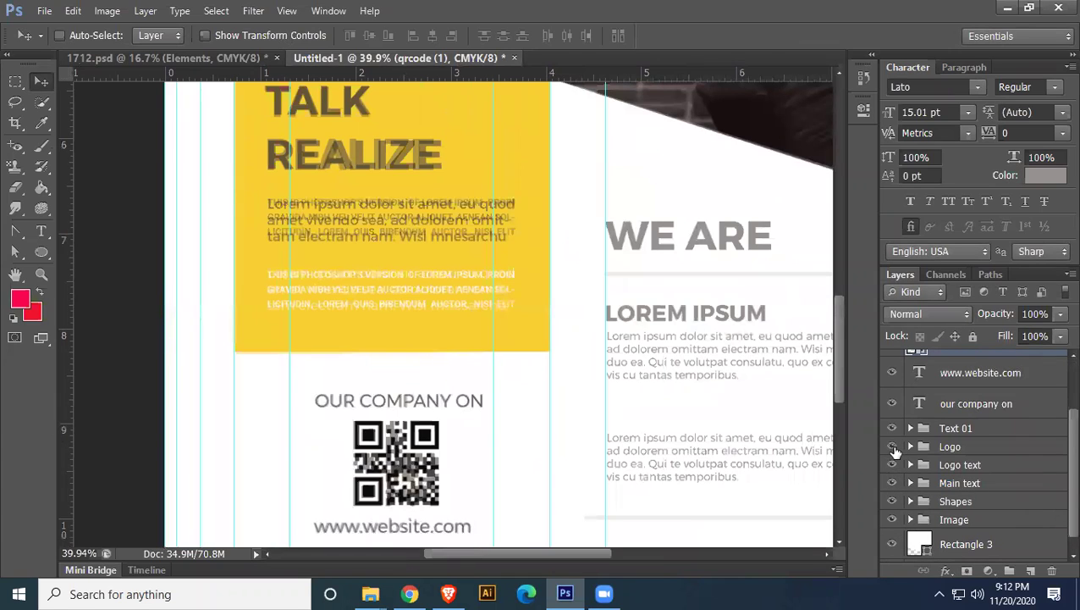
{"action": "scroll", "coordinate": [973, 491], "scroll_direction": "down", "scroll_amount": 1}
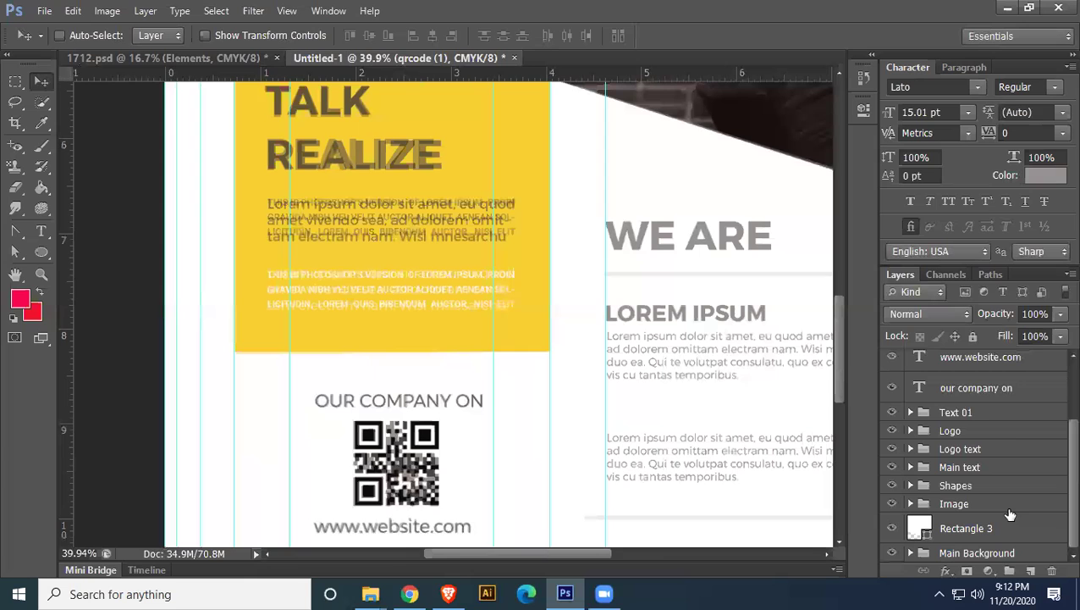
{"action": "left_click_drag", "start_coordinate": [525, 393], "coordinate": [559, 310]}
{"action": "left_click", "coordinate": [910, 412]}
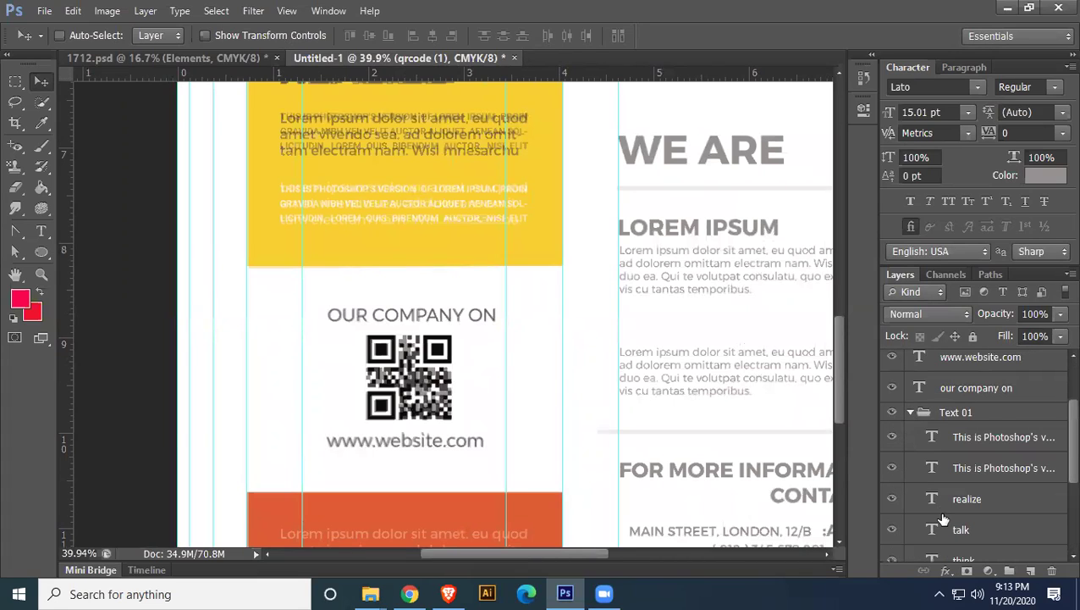
{"action": "left_click", "coordinate": [892, 468]}
{"action": "left_click", "coordinate": [892, 468]}
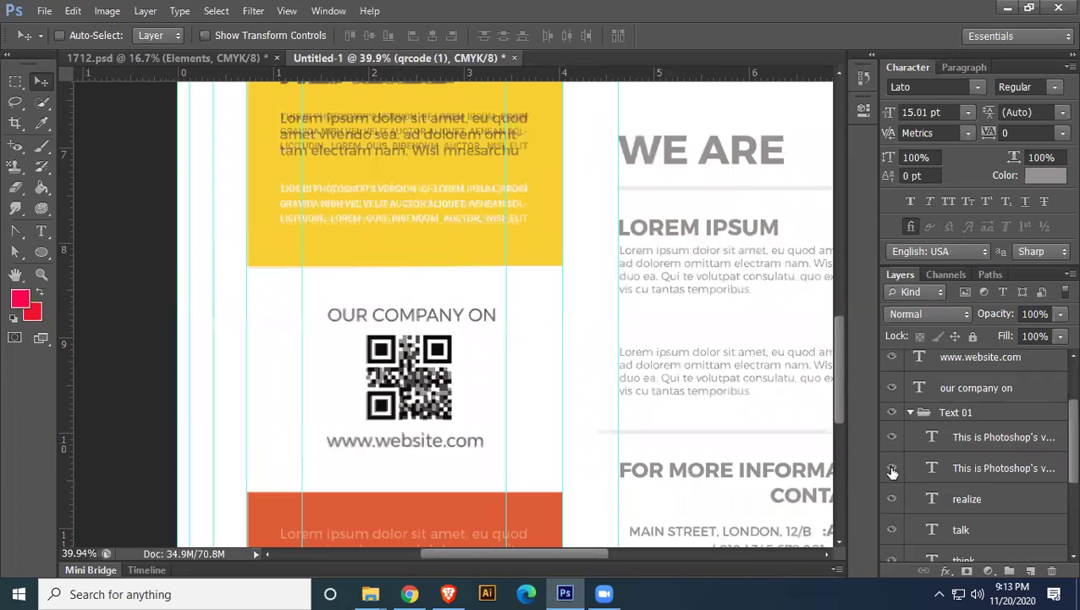
{"action": "left_click", "coordinate": [983, 468]}
{"action": "left_click_drag", "start_coordinate": [984, 469], "coordinate": [974, 377]}
Move the copied paragraph onto the reference text in the orange rectangle and transform it to a 7 pt text size
{"action": "left_click_drag", "start_coordinate": [438, 231], "coordinate": [464, 233]}
{"action": "left_click_drag", "start_coordinate": [531, 158], "coordinate": [533, 389]}
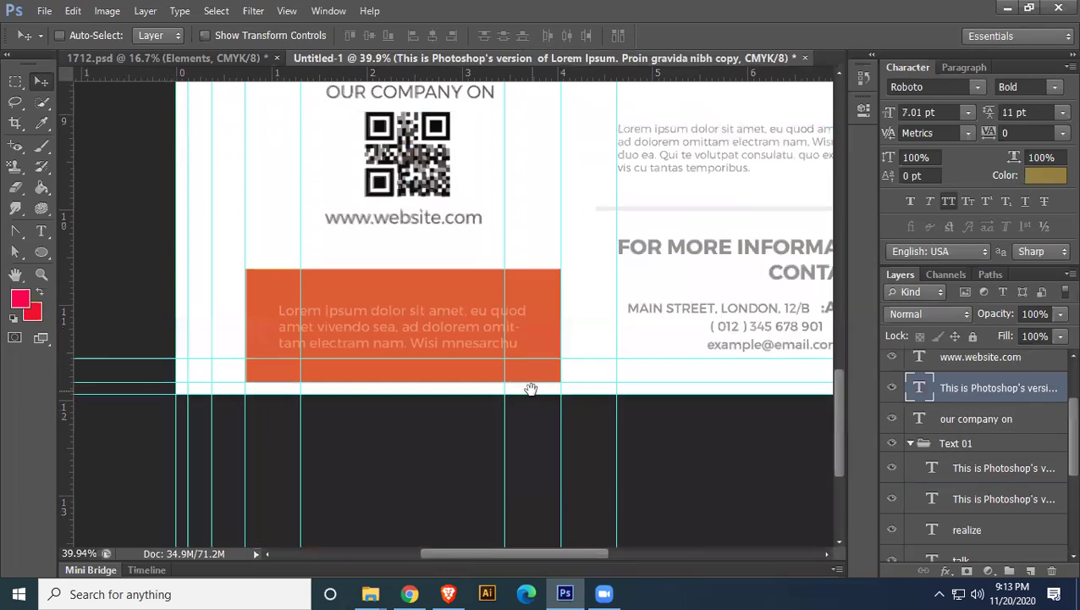
{"action": "left_click_drag", "start_coordinate": [449, 470], "coordinate": [499, 275]}
{"action": "key", "text": "ctrl+t"}
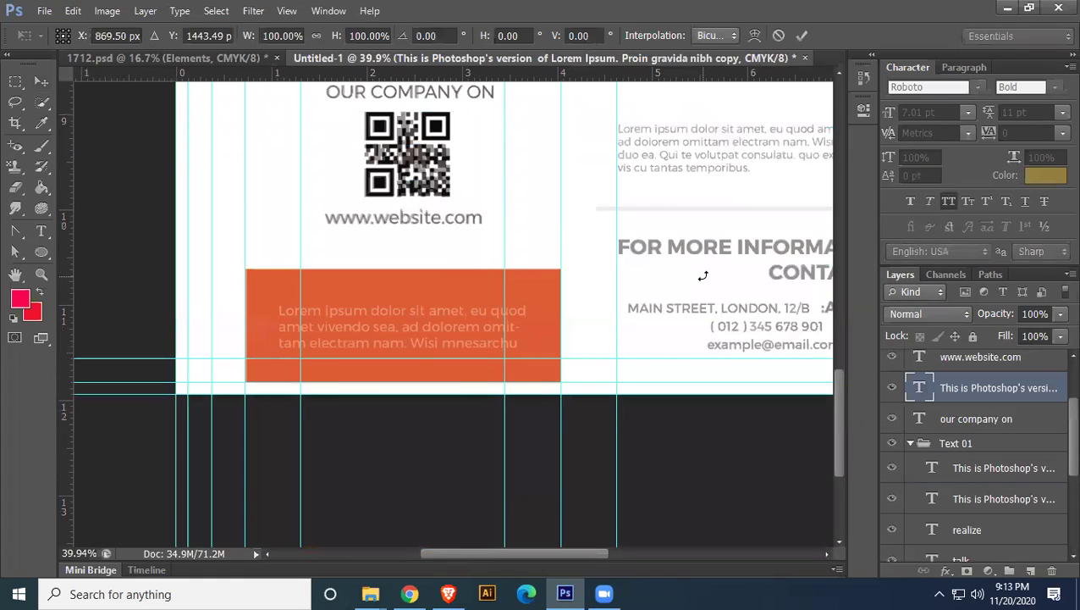
{"action": "scroll", "coordinate": [703, 275], "scroll_direction": "down", "scroll_amount": 3}
{"action": "left_click_drag", "start_coordinate": [420, 275], "coordinate": [396, 500]}
{"action": "key", "text": "Return"}
{"action": "scroll", "coordinate": [451, 458], "scroll_direction": "up", "scroll_amount": 2}
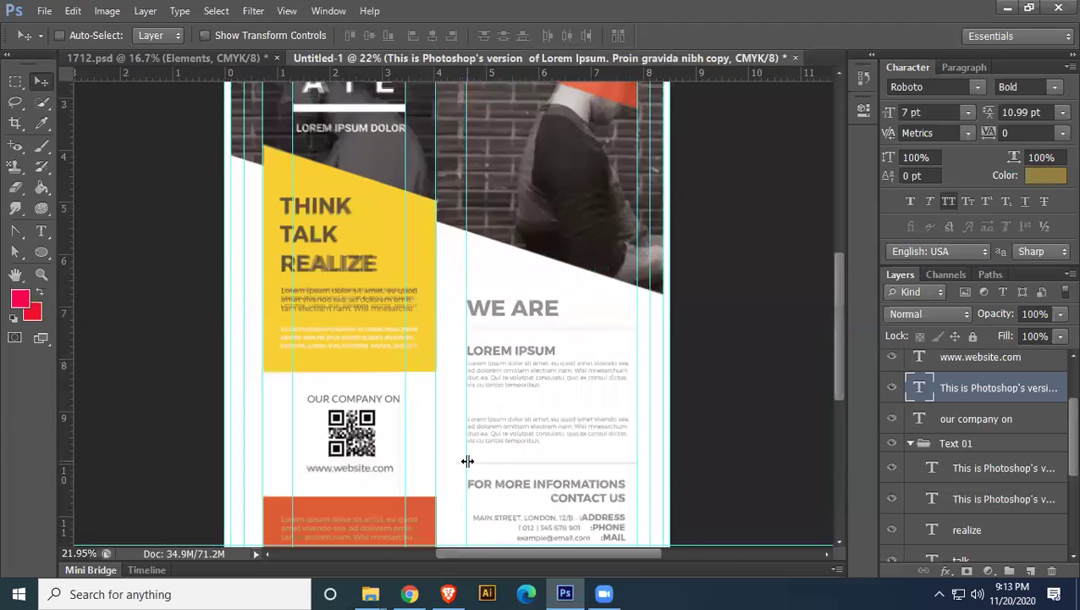
{"action": "scroll", "coordinate": [467, 460], "scroll_direction": "up", "scroll_amount": 3}
{"action": "scroll", "coordinate": [497, 224], "scroll_direction": "down", "scroll_amount": 4}
{"action": "left_click_drag", "start_coordinate": [359, 349], "coordinate": [356, 345]}
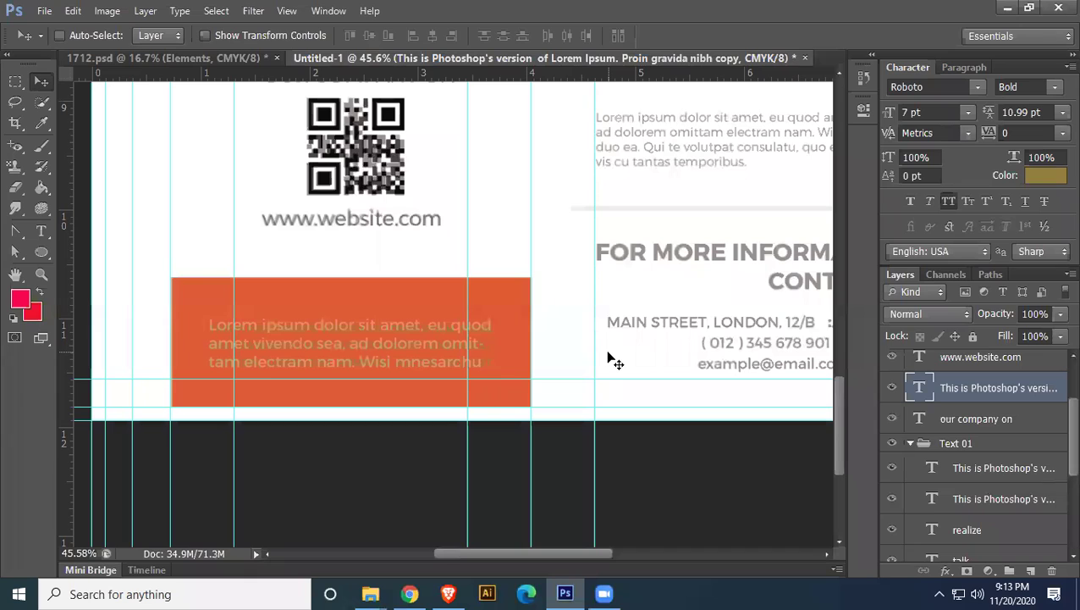
Collapse the Text 01 group and set the copied paragraph's font size to 8 pt
{"action": "left_click", "coordinate": [911, 442]}
{"action": "double_click", "coordinate": [917, 388]}
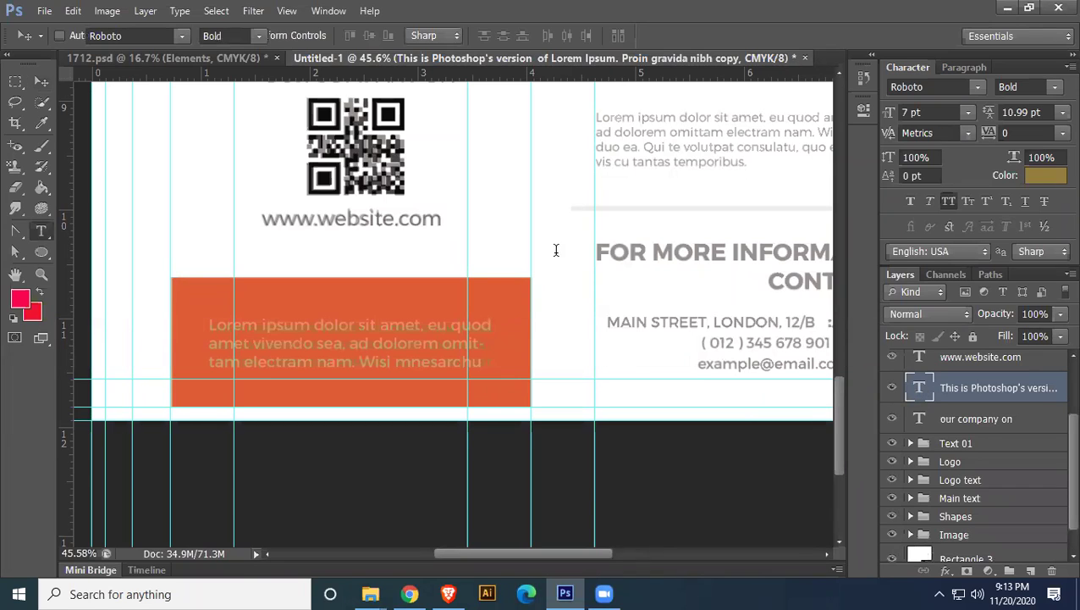
{"action": "left_click", "coordinate": [931, 112]}
{"action": "key", "text": "Up"}
{"action": "left_click", "coordinate": [46, 83]}
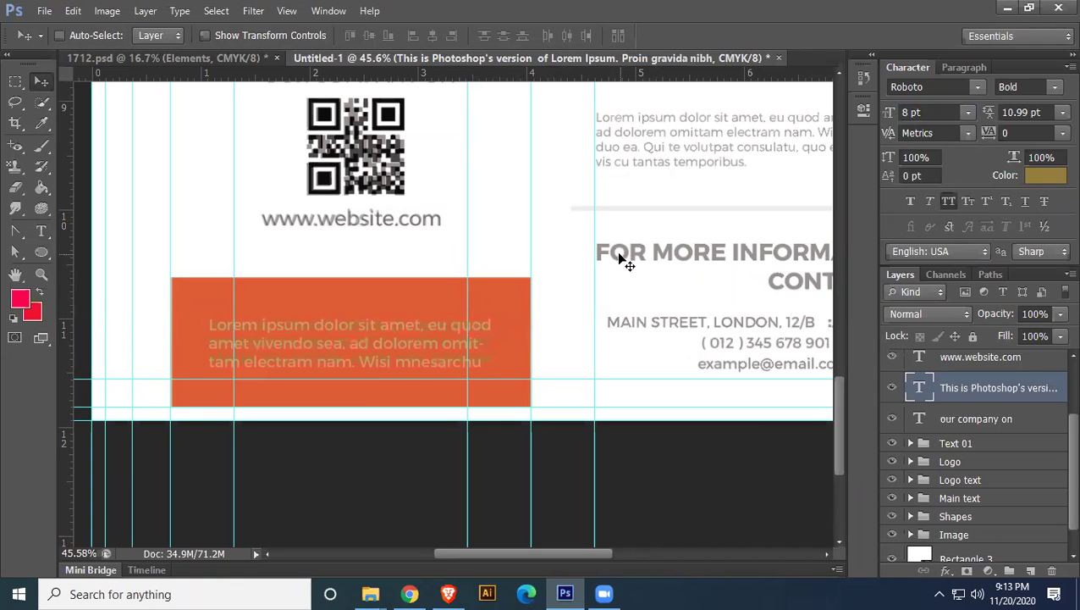
Add a text layer reading WE ARE beside the reference heading, above the our company on layer, and select all its text
{"action": "left_click_drag", "start_coordinate": [713, 200], "coordinate": [313, 405]}
{"action": "left_click_drag", "start_coordinate": [381, 453], "coordinate": [405, 342]}
{"action": "left_click_drag", "start_coordinate": [439, 270], "coordinate": [434, 329]}
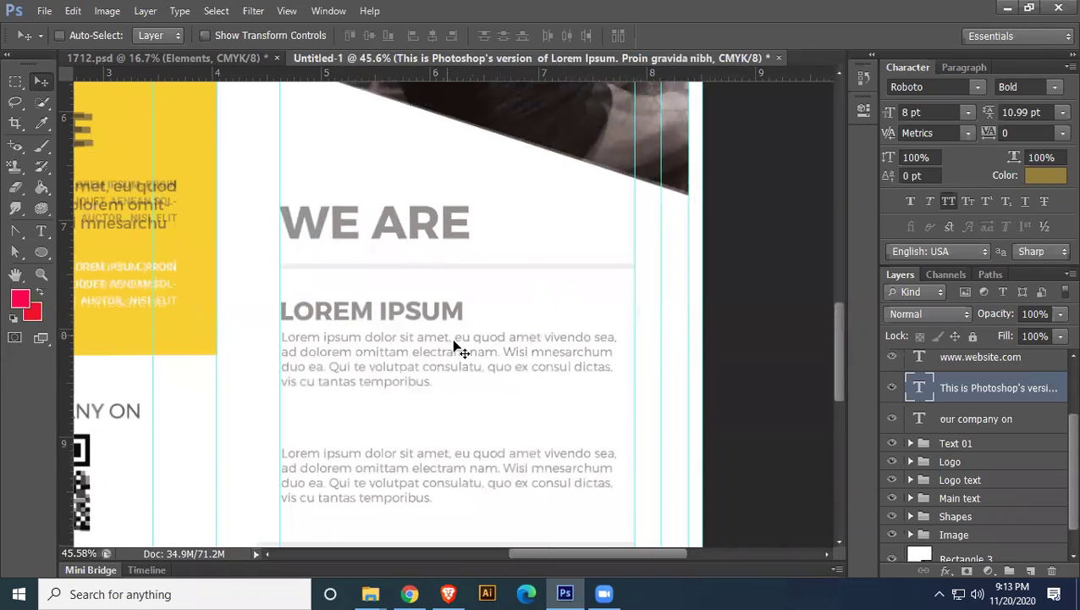
{"action": "scroll", "coordinate": [947, 414], "scroll_direction": "up", "scroll_amount": 2}
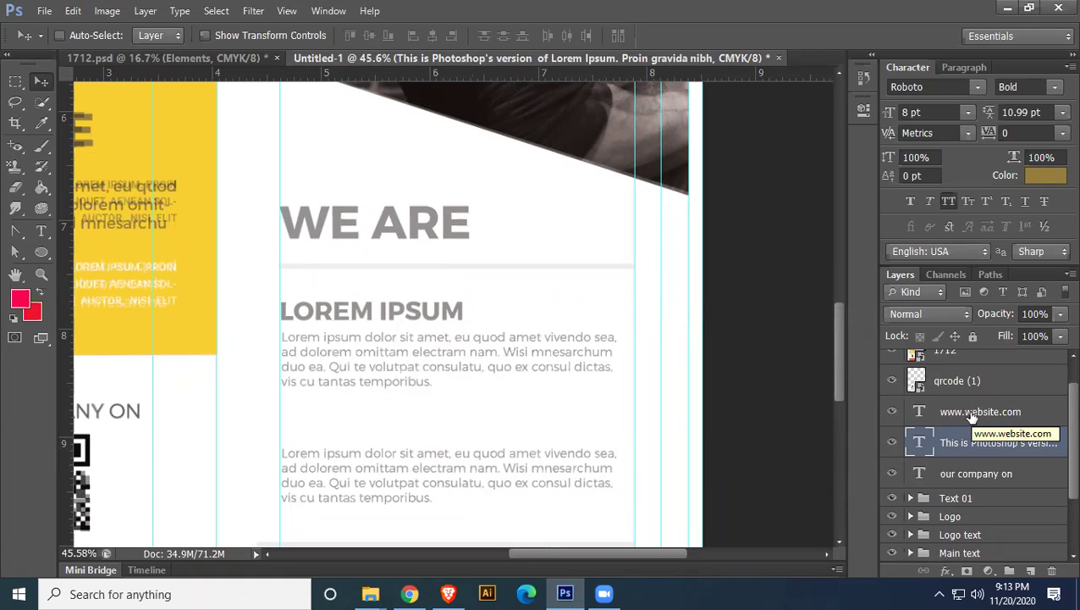
{"action": "scroll", "coordinate": [969, 414], "scroll_direction": "up", "scroll_amount": 1}
{"action": "scroll", "coordinate": [971, 432], "scroll_direction": "down", "scroll_amount": 3}
{"action": "left_click", "coordinate": [977, 436]}
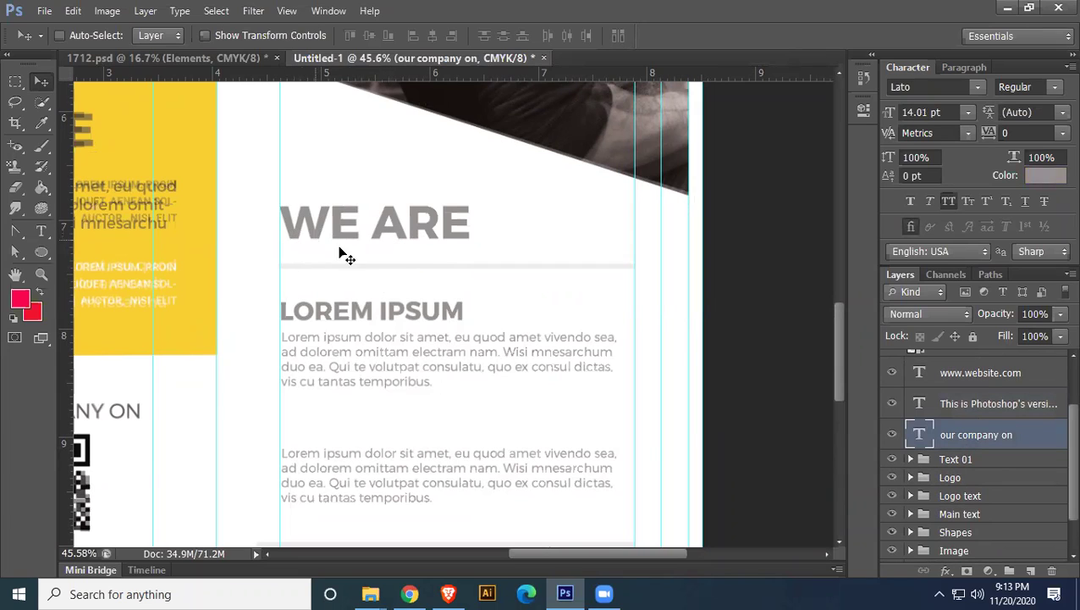
{"action": "left_click", "coordinate": [41, 230]}
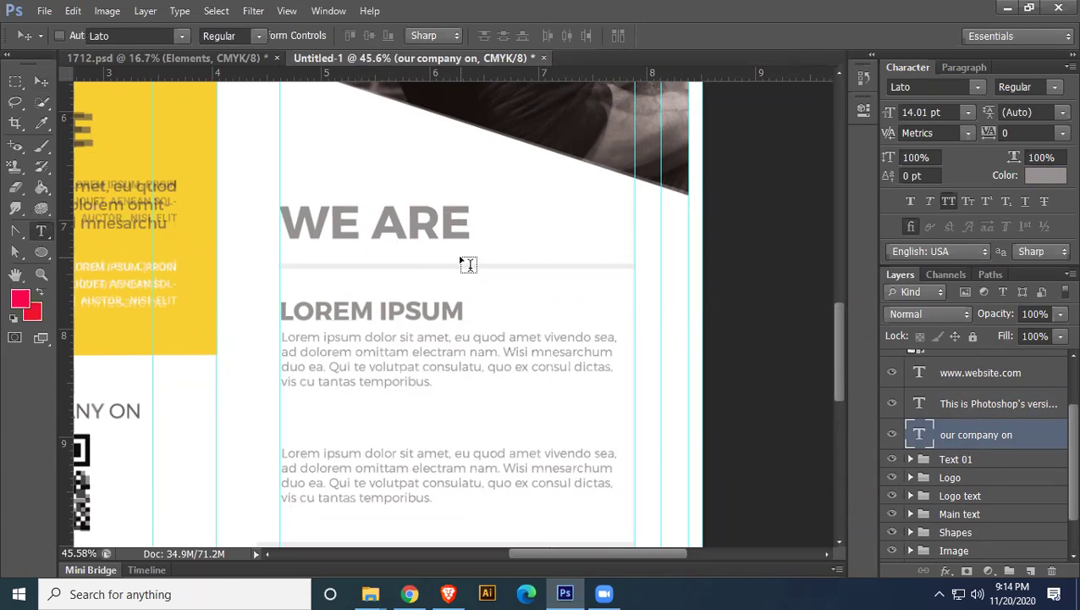
{"action": "left_click", "coordinate": [499, 216]}
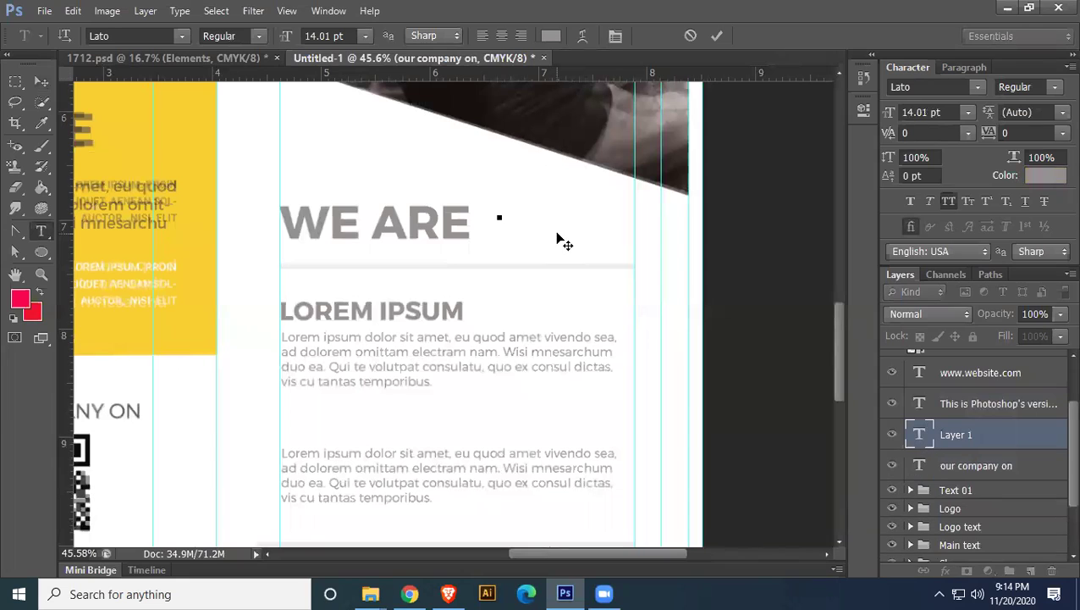
{"action": "type", "text": "WE ARE"}
{"action": "key", "text": "ctrl+a"}
Try the Lato Heavy style at 31.01 pt on the new WE ARE heading
{"action": "left_click", "coordinate": [1056, 88]}
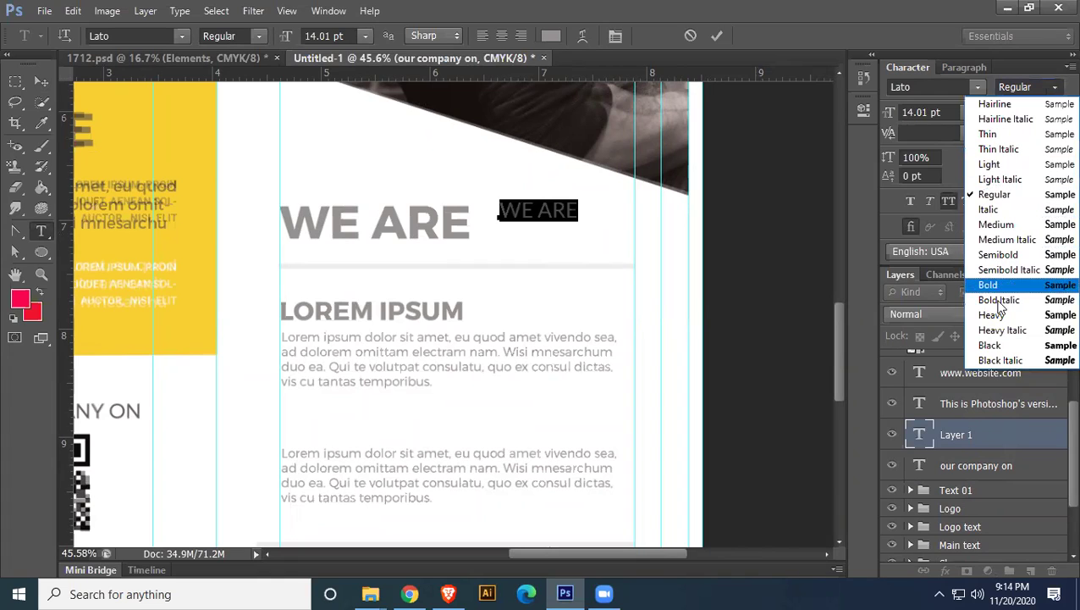
{"action": "left_click", "coordinate": [988, 310]}
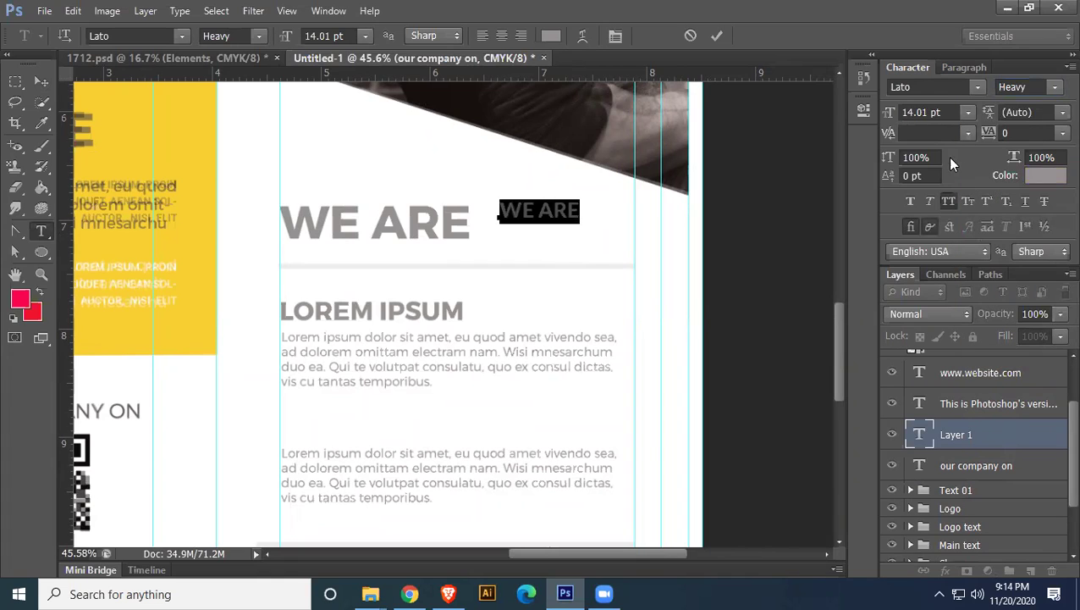
{"action": "left_click", "coordinate": [953, 111]}
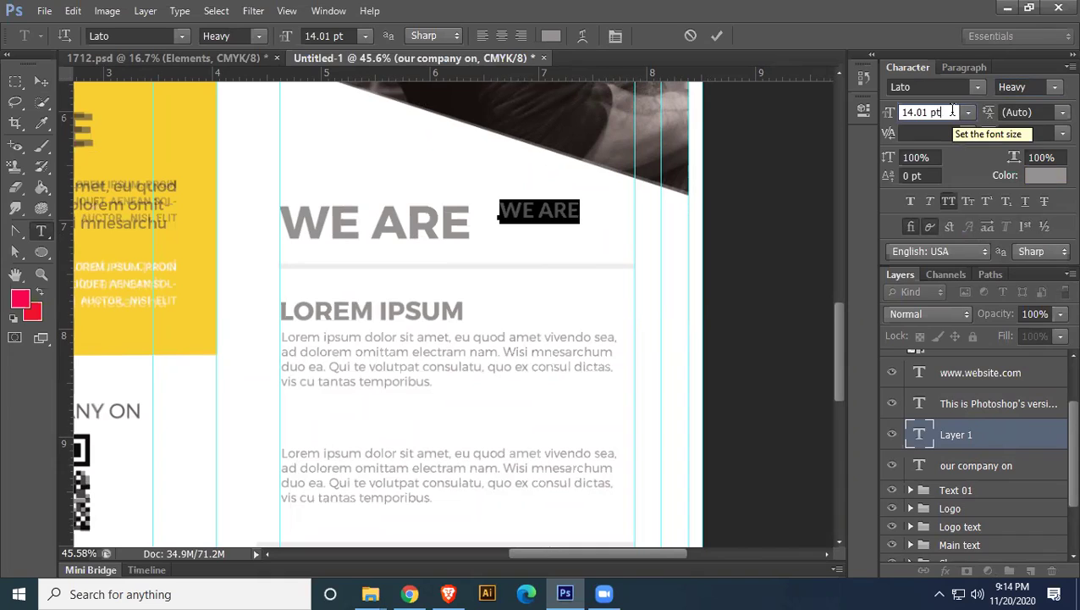
{"action": "key", "text": "Up"}
{"action": "key", "text": "Up"}
{"action": "key", "text": "Up"}
{"action": "key", "text": "Up"}
{"action": "key", "text": "Up"}
{"action": "key", "text": "Up"}
{"action": "key", "text": "Up"}
{"action": "key", "text": "Up"}
{"action": "key", "text": "Up"}
{"action": "key", "text": "Up"}
{"action": "key", "text": "Up"}
{"action": "key", "text": "Up"}
{"action": "key", "text": "Up"}
{"action": "key", "text": "Up"}
{"action": "key", "text": "Up"}
{"action": "key", "text": "Up"}
{"action": "key", "text": "Up"}
{"action": "key", "text": "Up"}
{"action": "key", "text": "Up"}
{"action": "key", "text": "Up"}
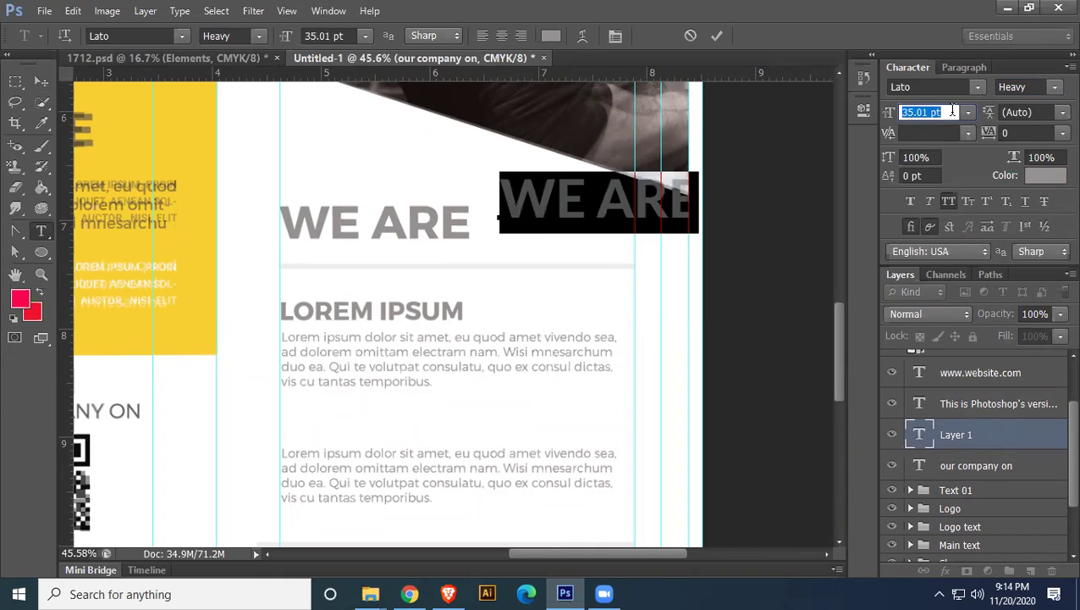
{"action": "key", "text": "Down"}
{"action": "key", "text": "Down"}
{"action": "key", "text": "Down"}
{"action": "key", "text": "Down"}
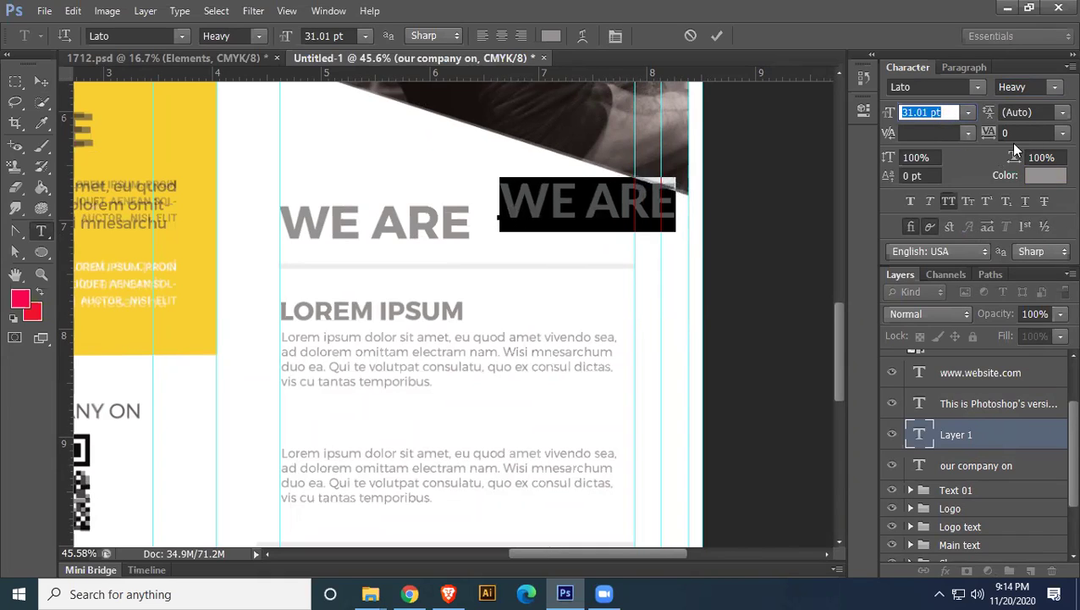
Set the WE ARE heading to the Lato Black style at 26.01 pt
{"action": "left_click", "coordinate": [1055, 88]}
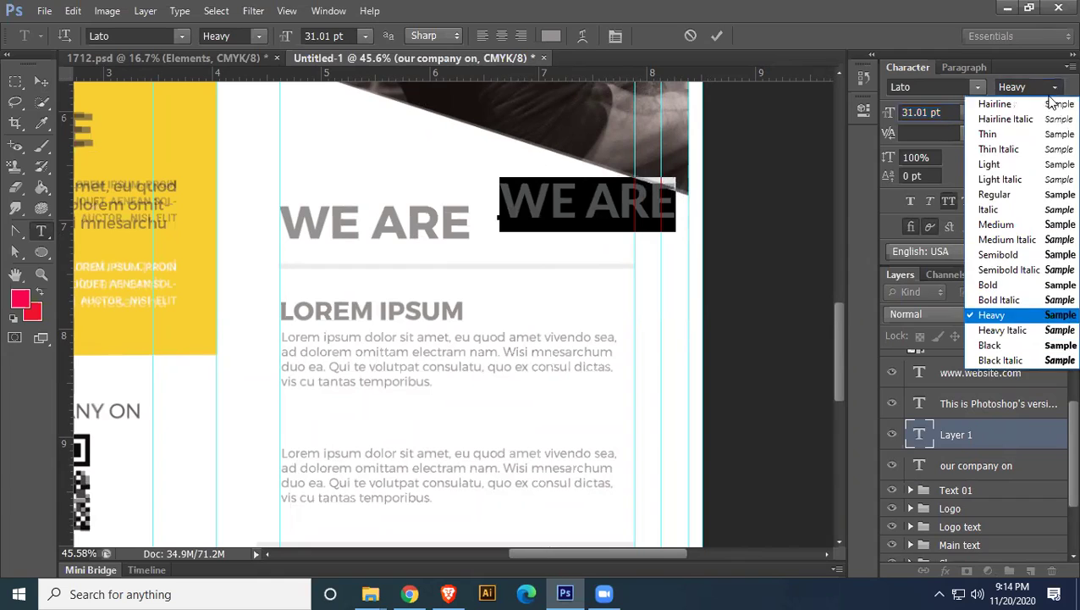
{"action": "left_click", "coordinate": [997, 347]}
{"action": "left_click", "coordinate": [949, 112]}
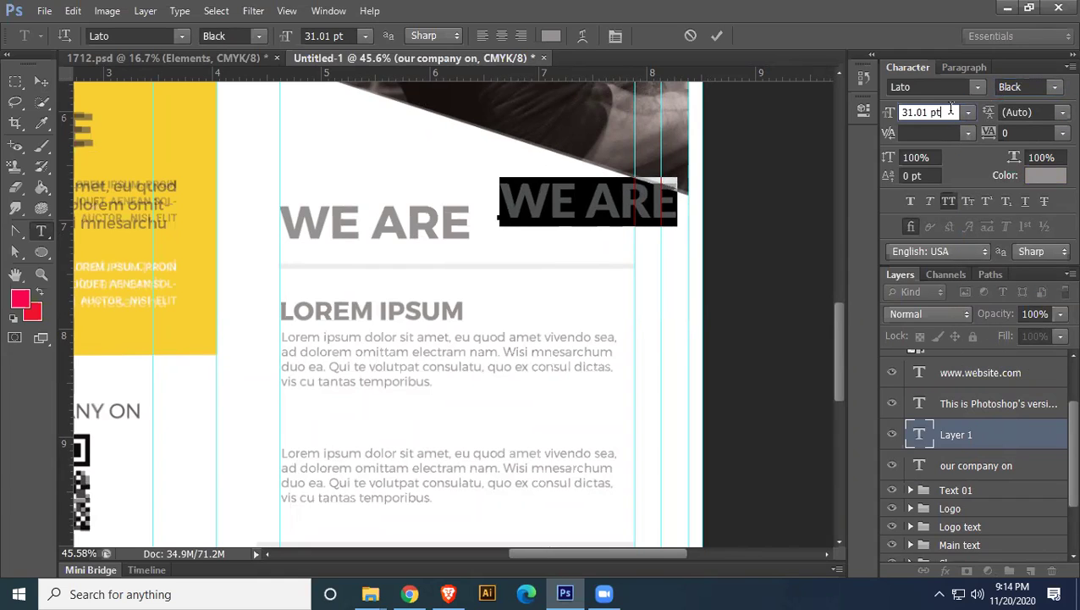
{"action": "key", "text": "Down"}
{"action": "key", "text": "Down"}
{"action": "key", "text": "Down"}
{"action": "key", "text": "Down"}
{"action": "key", "text": "Down"}
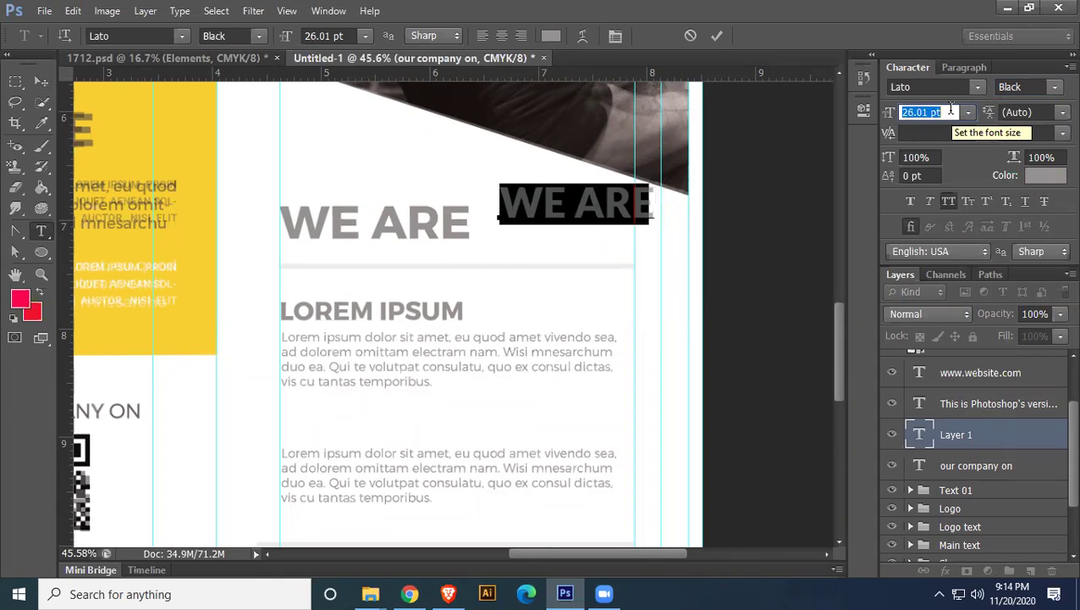
Move the WE ARE heading onto the reference heading and enlarge it by free transform to 29.69 pt
{"action": "left_click", "coordinate": [41, 81]}
{"action": "left_click_drag", "start_coordinate": [555, 214], "coordinate": [330, 231]}
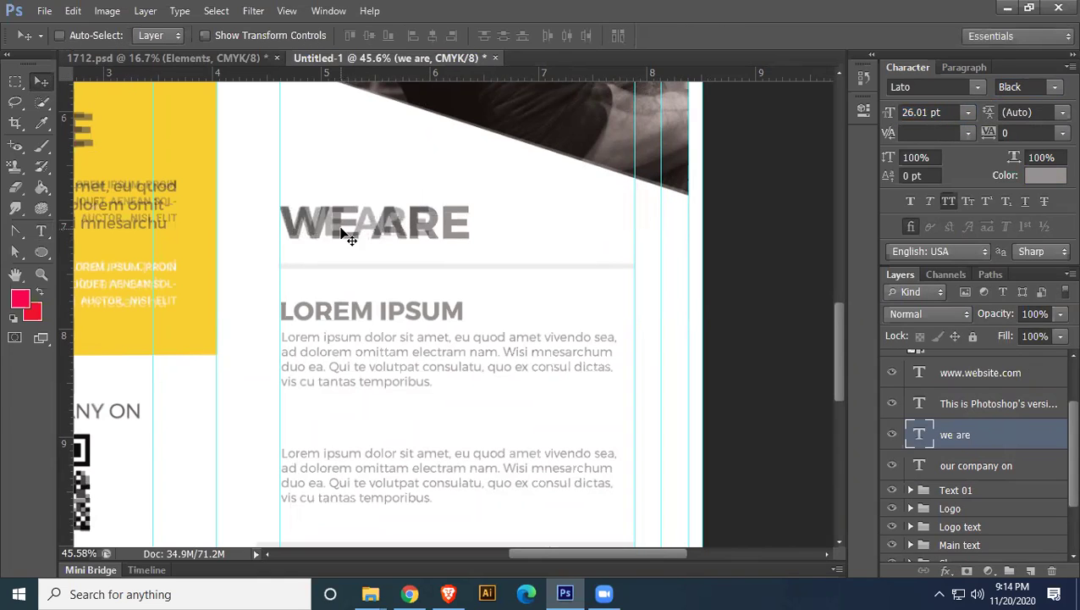
{"action": "key", "text": "ctrl+t"}
{"action": "mouse_move", "coordinate": [432, 242]}
{"action": "left_mouse_down"}
{"action": "mouse_move", "coordinate": [469, 248]}
{"action": "mouse_move", "coordinate": [452, 246]}
{"action": "left_mouse_up"}
{"action": "key", "text": "Return"}
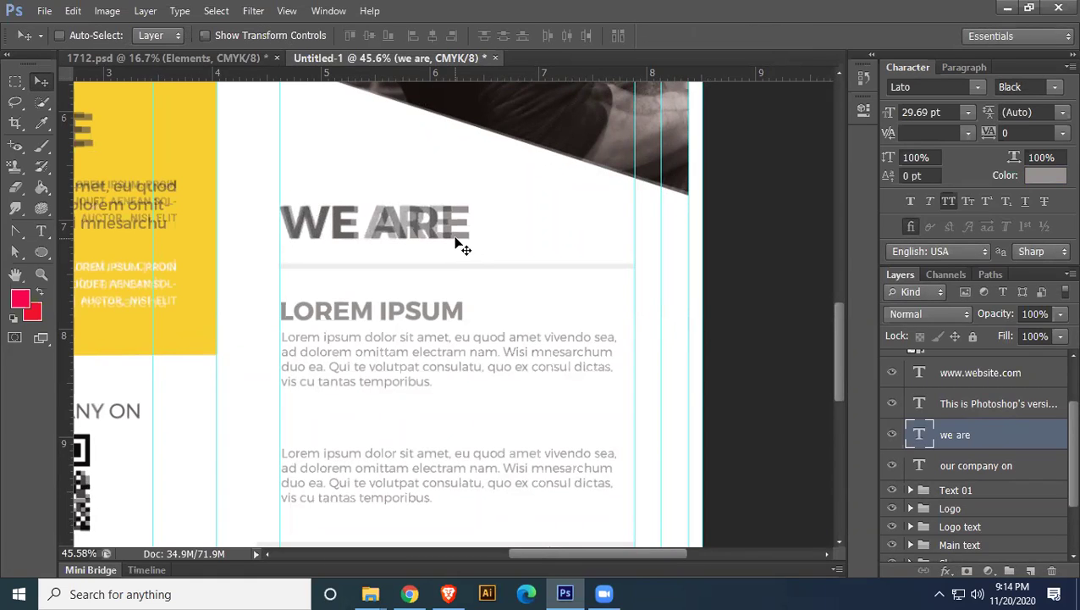
Set the kerning between the W and E of the WE ARE heading to 40
{"action": "double_click", "coordinate": [922, 436]}
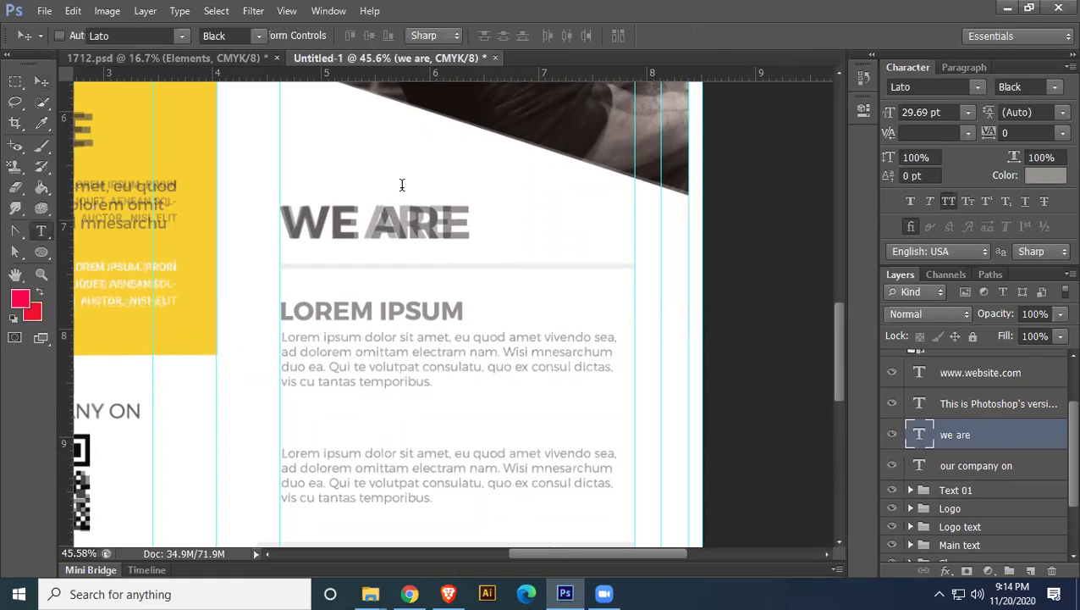
{"action": "left_click", "coordinate": [333, 222]}
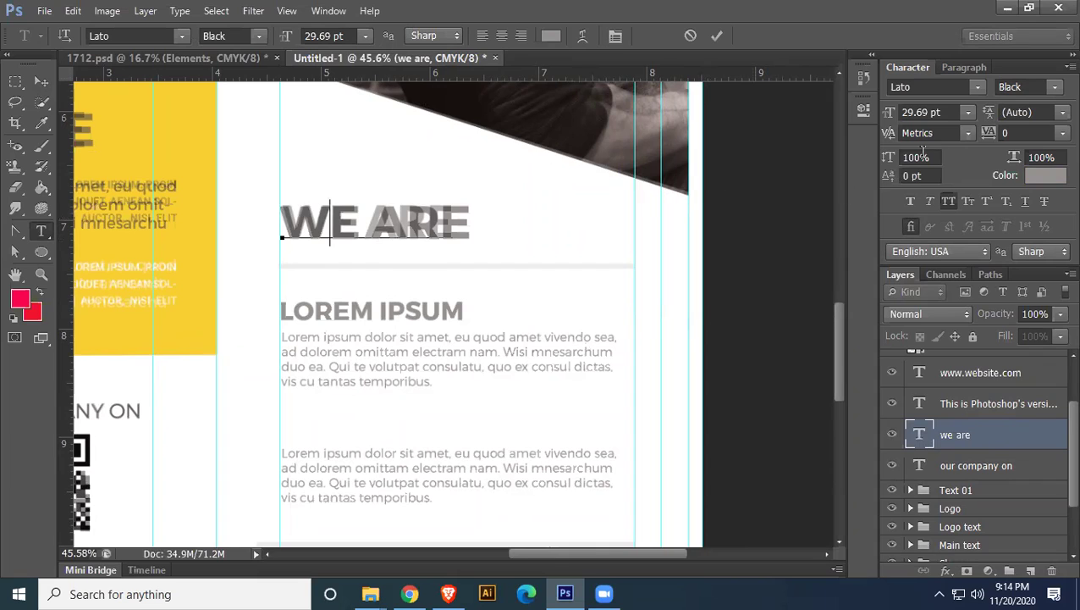
{"action": "left_click", "coordinate": [967, 133]}
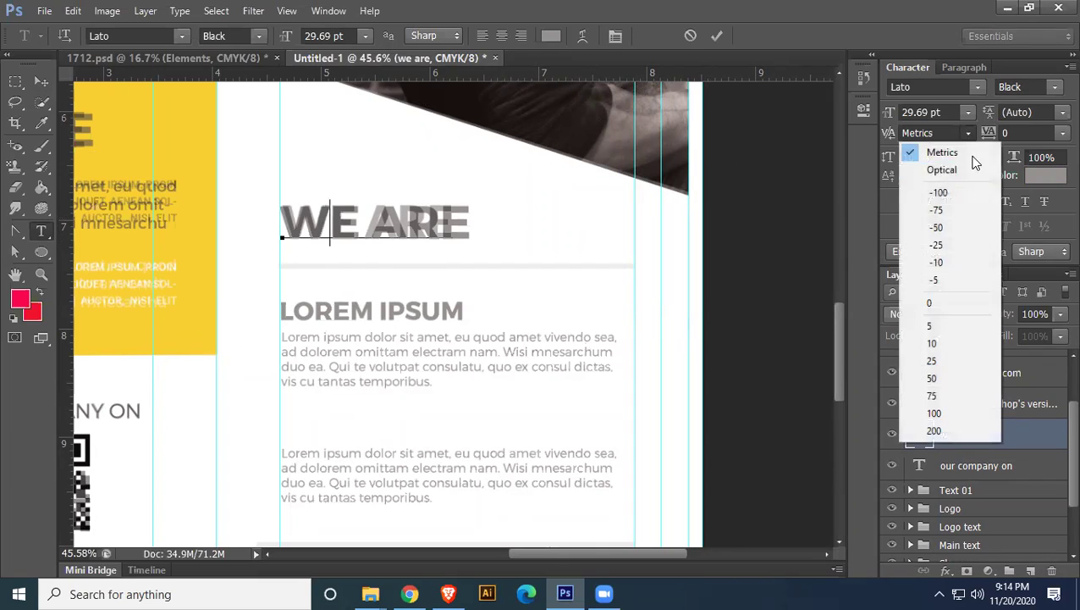
{"action": "left_click", "coordinate": [935, 377]}
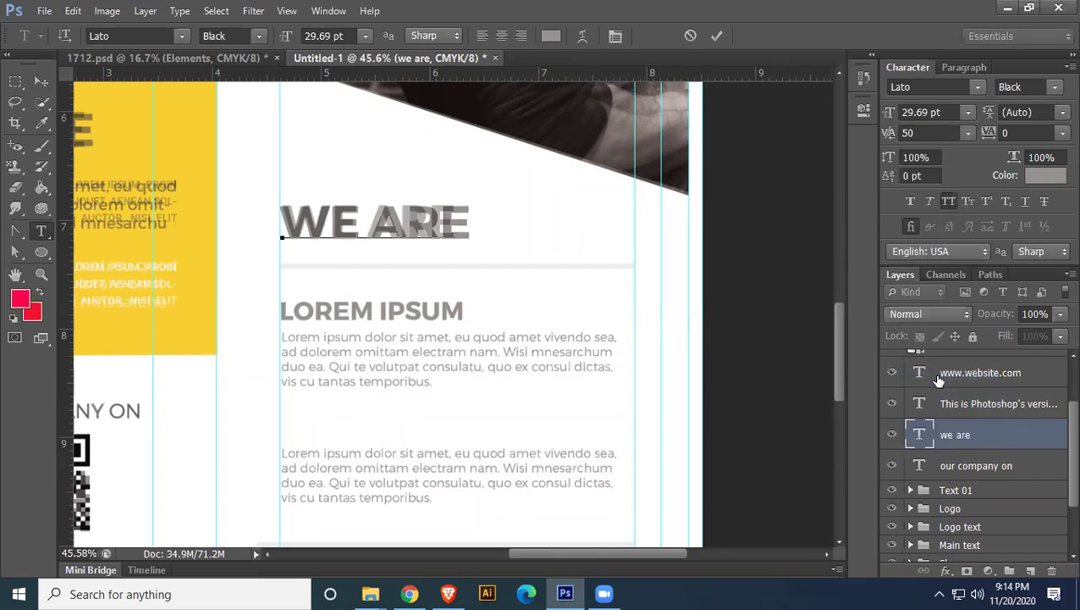
{"action": "left_click", "coordinate": [941, 133]}
{"action": "key", "text": "Down"}
{"action": "key", "text": "Down"}
{"action": "key", "text": "Down"}
{"action": "key", "text": "Down"}
{"action": "key", "text": "Down"}
{"action": "key", "text": "Down"}
{"action": "key", "text": "Up"}
{"action": "key", "text": "Up"}
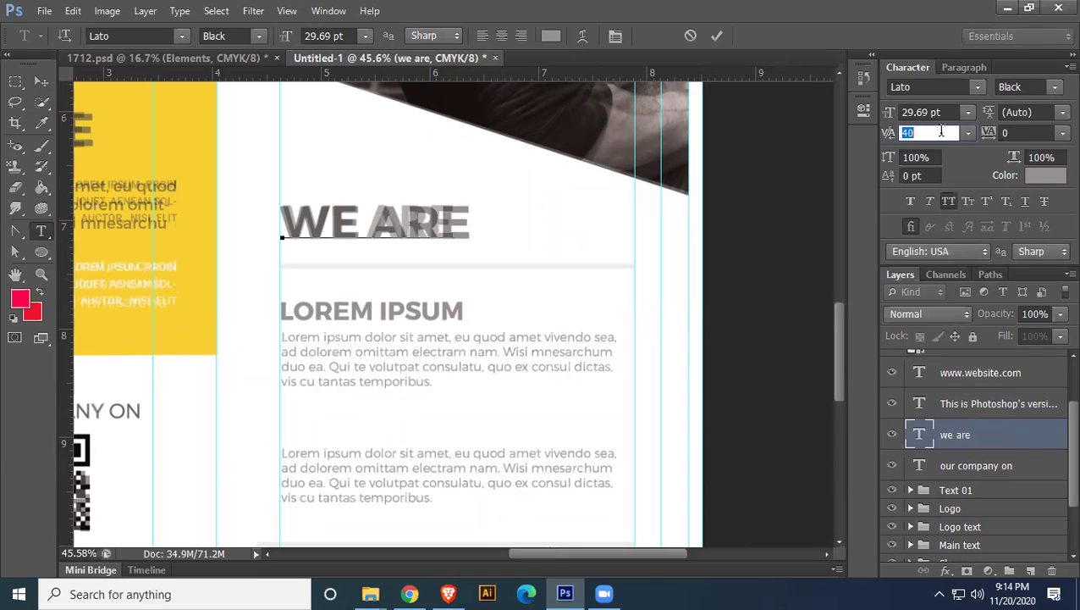
Set the kerning at the gap between WE and ARE to 150
{"action": "left_click", "coordinate": [366, 221]}
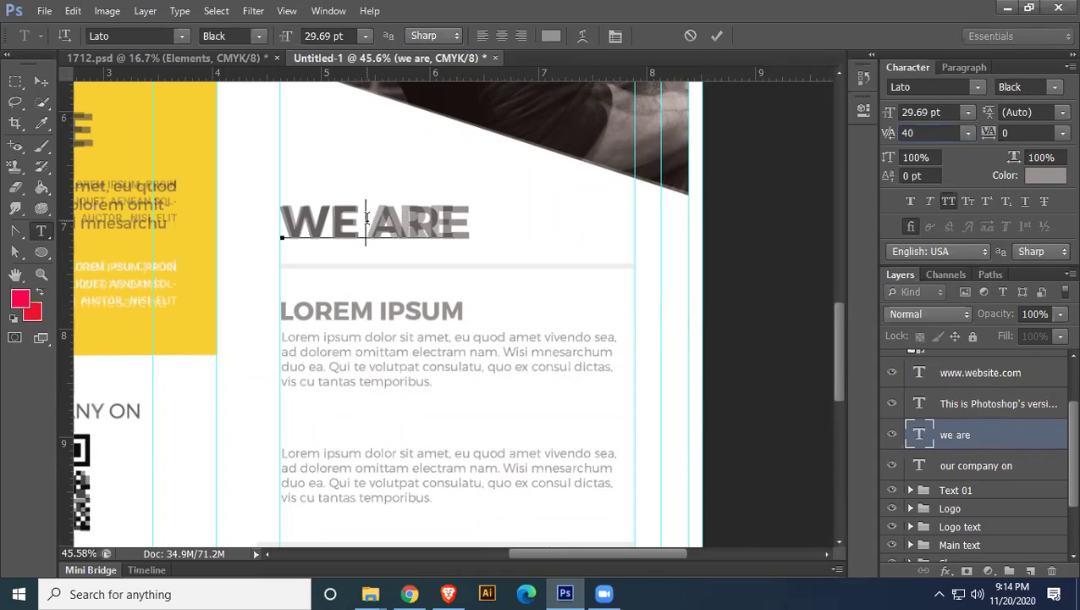
{"action": "left_click", "coordinate": [937, 133]}
{"action": "key", "text": "Up"}
{"action": "key", "text": "Up"}
{"action": "key", "text": "Up"}
{"action": "key", "text": "Up"}
{"action": "key", "text": "Up"}
{"action": "key", "text": "Up"}
{"action": "key", "text": "Up"}
{"action": "key", "text": "Up"}
{"action": "key", "text": "Up"}
{"action": "key", "text": "Up"}
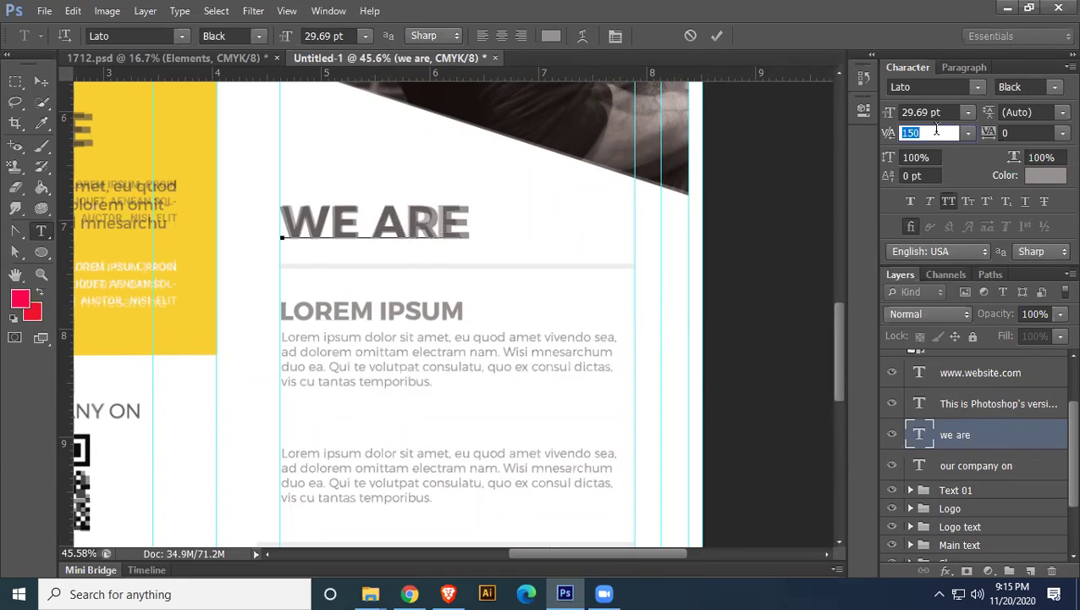
Set the kerning between the A and R of the WE ARE heading to 50
{"action": "left_click", "coordinate": [413, 225]}
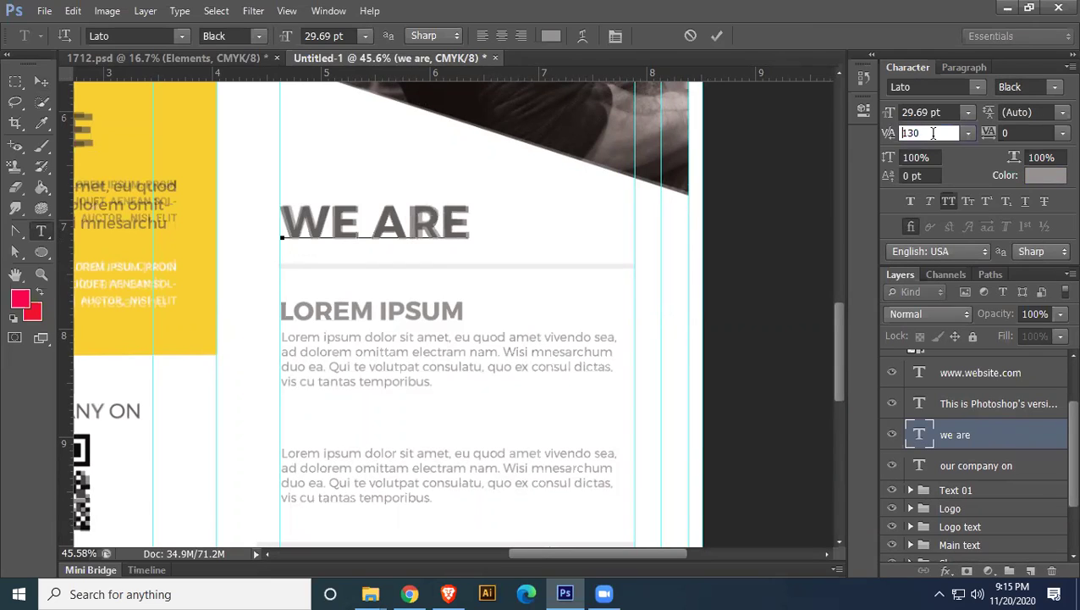
{"action": "key", "text": "Down"}
{"action": "key", "text": "Down"}
{"action": "key", "text": "Down"}
{"action": "key", "text": "Down"}
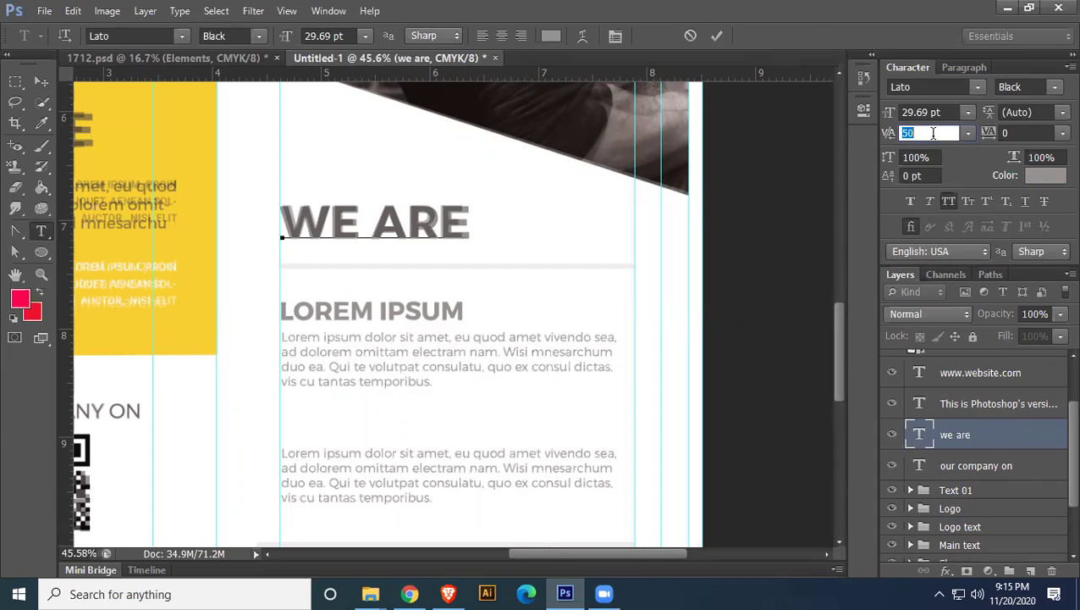
Set the kerning between the R and E at the end of the WE ARE heading to 100
{"action": "left_click", "coordinate": [438, 218]}
{"action": "left_click", "coordinate": [921, 133]}
{"action": "type", "text": "90"}
{"action": "key", "text": "Return"}
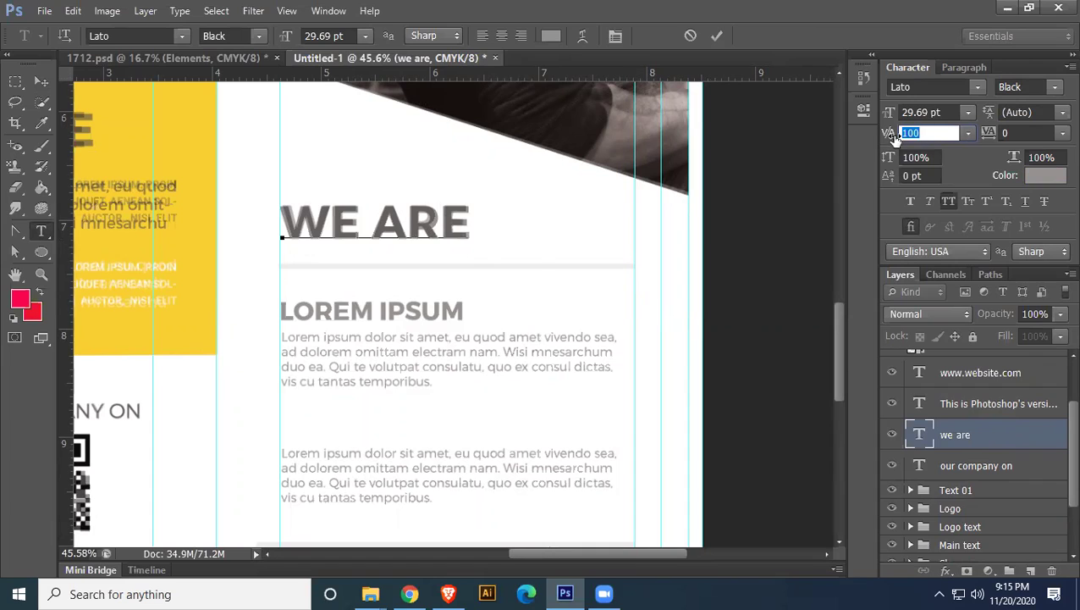
{"action": "left_click", "coordinate": [37, 79]}
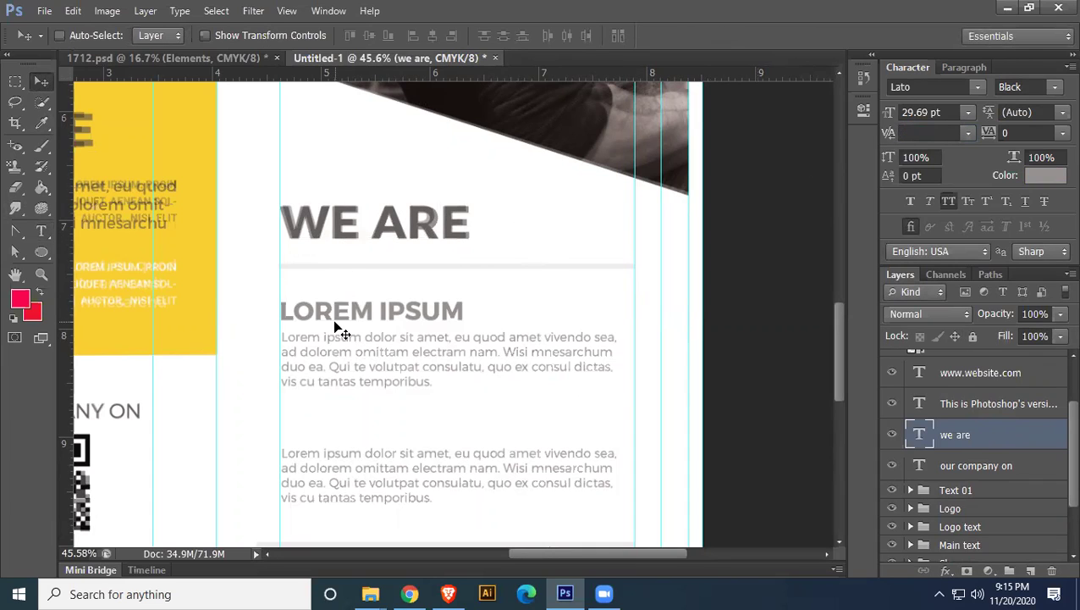
Add a new text line reading "lorem ipsum" beneath the WE ARE heading and set its size to 15.01 pt
{"action": "left_click", "coordinate": [41, 230]}
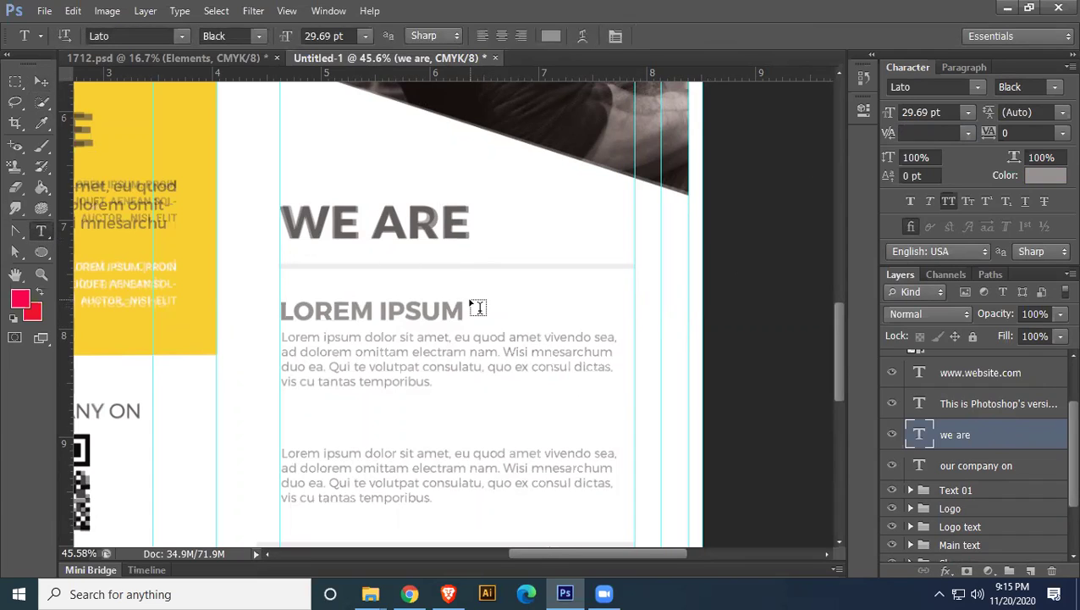
{"action": "left_click", "coordinate": [511, 276]}
{"action": "type", "text": "lorem"}
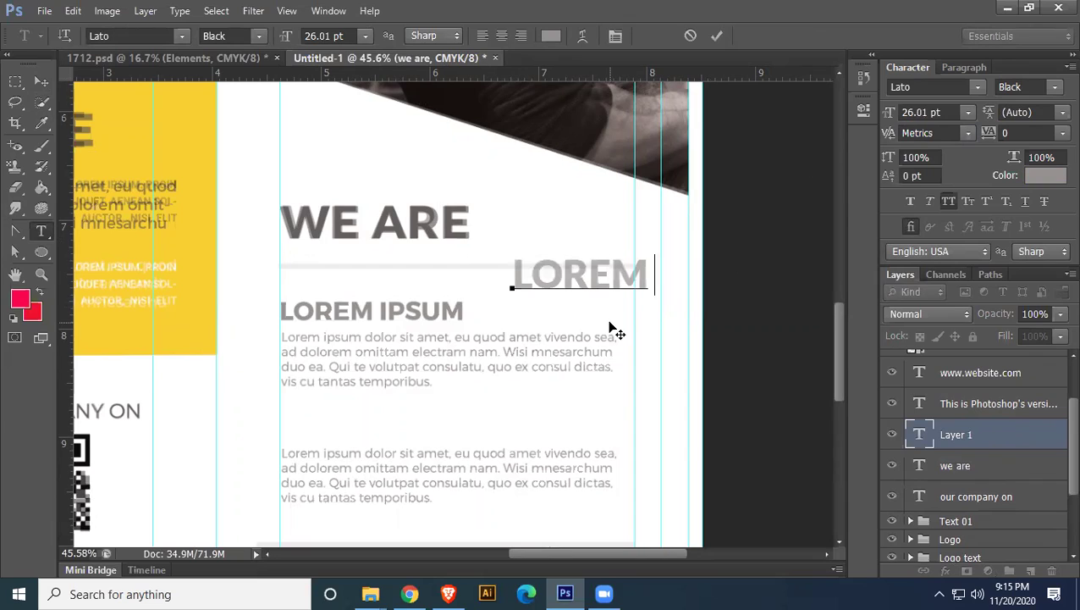
{"action": "type", "text": " ipsum"}
{"action": "key", "text": "ctrl+a"}
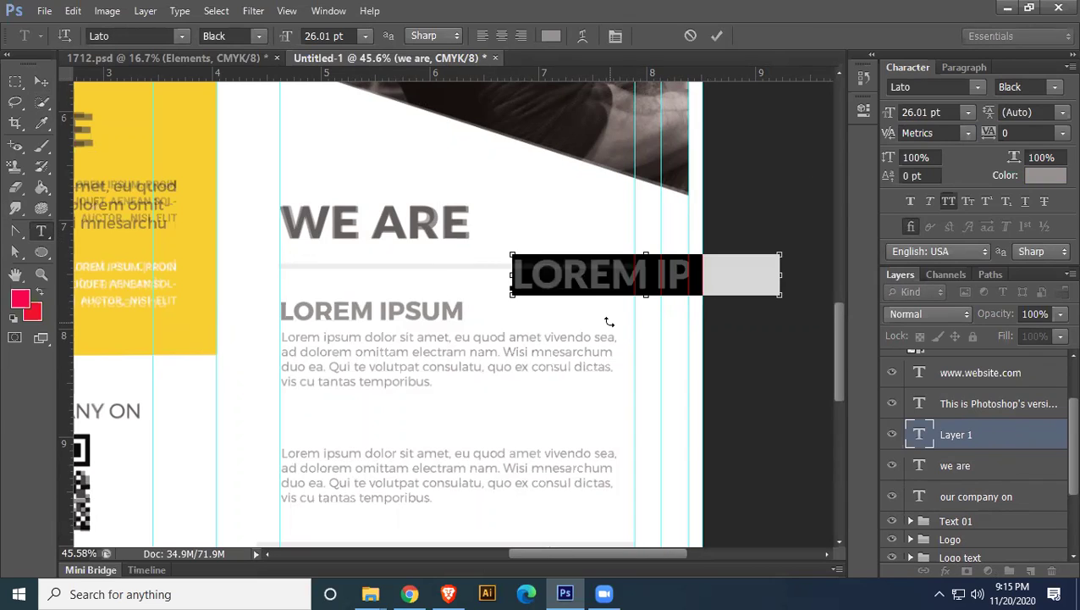
{"action": "left_click", "coordinate": [948, 112]}
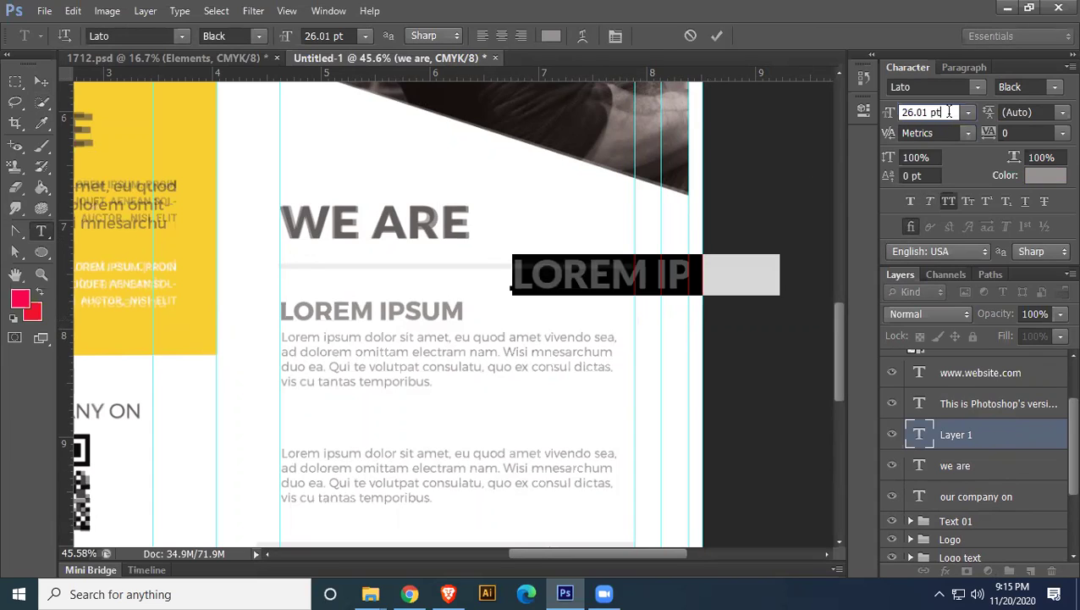
{"action": "scroll", "coordinate": [948, 112], "scroll_direction": "down", "scroll_amount": 9}
{"action": "scroll", "coordinate": [949, 112], "scroll_direction": "down", "scroll_amount": 2}
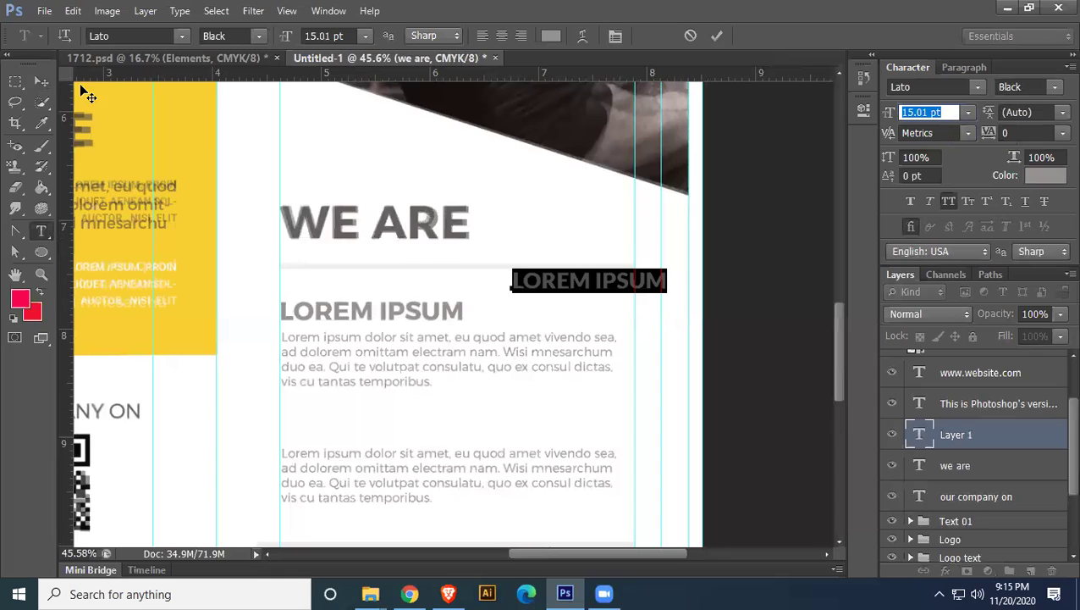
Move the new LOREM IPSUM heading onto the reference heading and enlarge it by free transform to 15.65 pt
{"action": "left_click", "coordinate": [41, 81]}
{"action": "left_click_drag", "start_coordinate": [522, 283], "coordinate": [292, 318]}
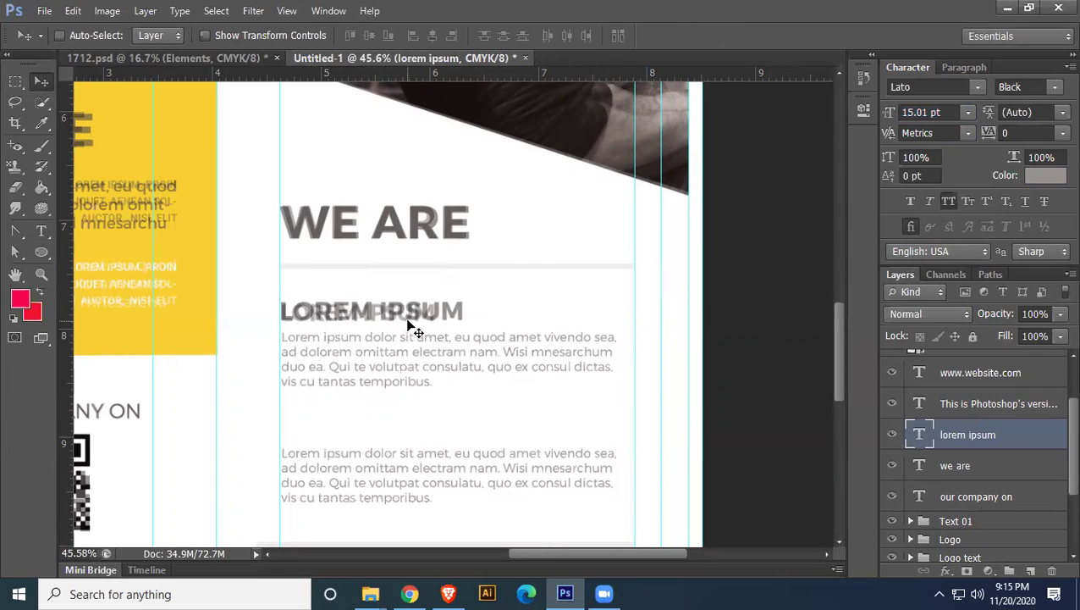
{"action": "key", "text": "ctrl+t"}
{"action": "left_click_drag", "start_coordinate": [437, 327], "coordinate": [430, 303]}
{"action": "key", "text": "Return"}
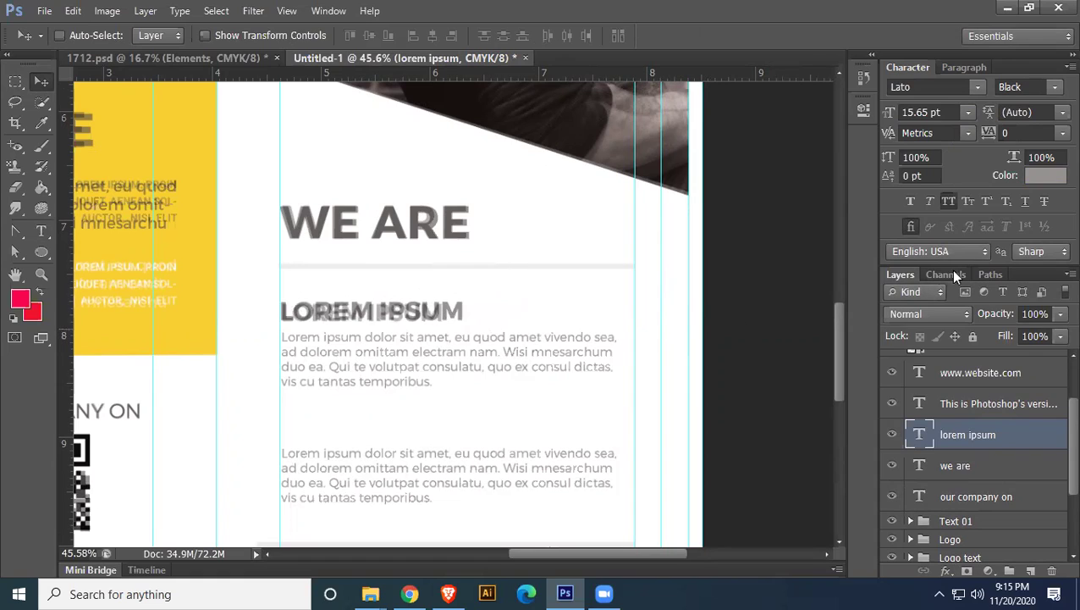
Set the tracking of the LOREM IPSUM heading to 80, trying 60 first
{"action": "left_click", "coordinate": [1030, 131]}
{"action": "type", "text": "60"}
{"action": "key", "text": "Return"}
{"action": "left_click", "coordinate": [1028, 132]}
{"action": "type", "text": "80"}
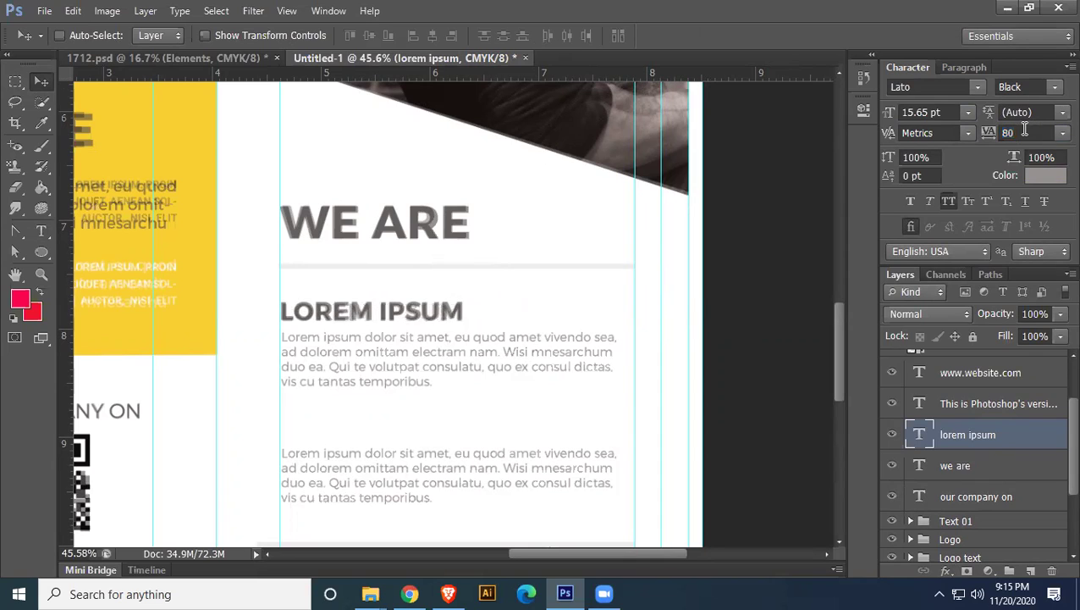
Try a tracking of 100 on the LOREM IPSUM heading and return it to 80
{"action": "left_click", "coordinate": [1024, 133]}
{"action": "key", "text": "BackSpace"}
{"action": "key", "text": "BackSpace"}
{"action": "type", "text": "100"}
{"action": "key", "text": "Return"}
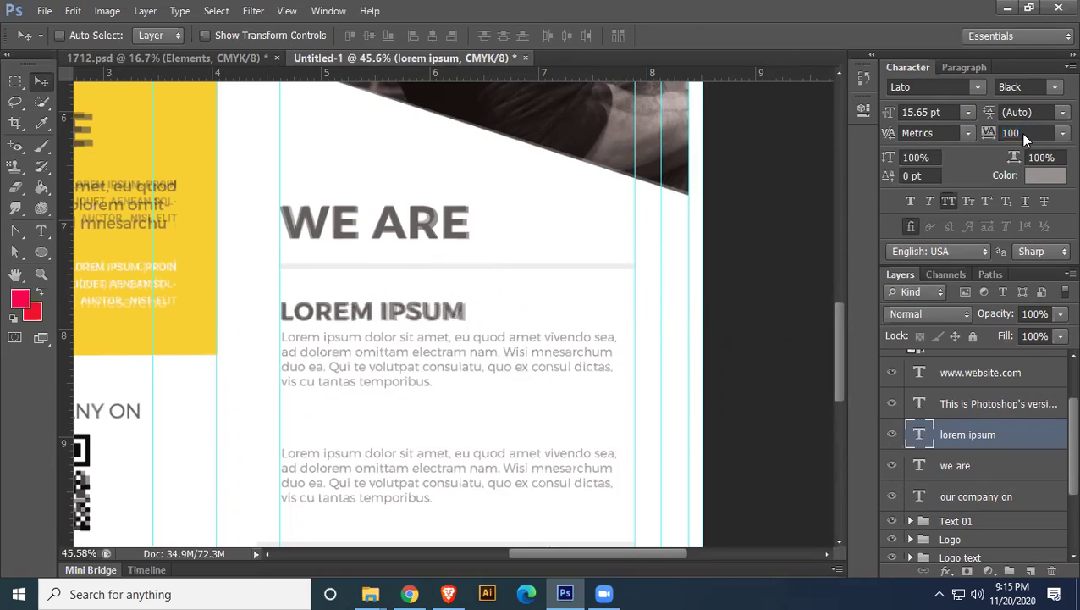
{"action": "key", "text": "BackSpace"}
{"action": "key", "text": "BackSpace"}
{"action": "key", "text": "BackSpace"}
{"action": "type", "text": "80"}
{"action": "key", "text": "Return"}
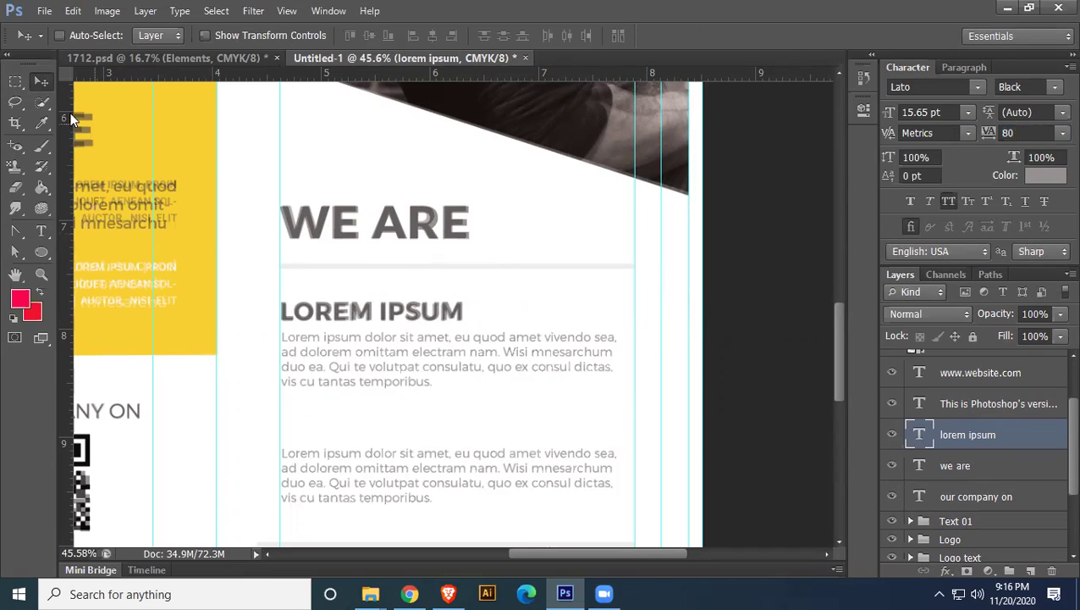
Draw a paragraph text box over the reference paragraph under LOREM IPSUM and fill it with Lorem Ipsum placeholder text
{"action": "left_click", "coordinate": [42, 231]}
{"action": "left_click_drag", "start_coordinate": [281, 334], "coordinate": [622, 390]}
{"action": "key", "text": "Escape"}
{"action": "left_click", "coordinate": [495, 363]}
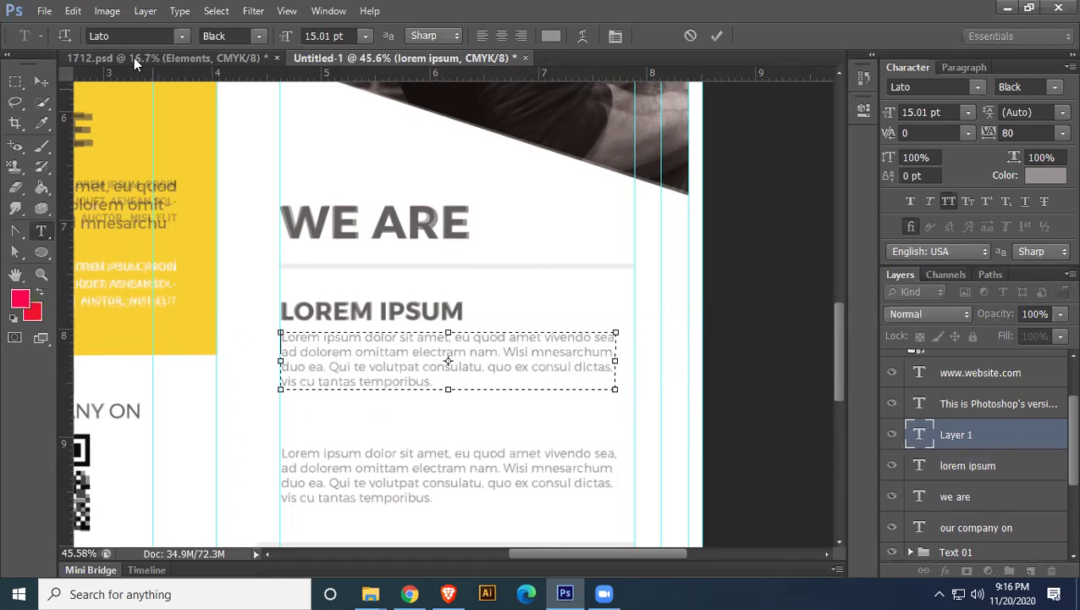
{"action": "left_click", "coordinate": [179, 11]}
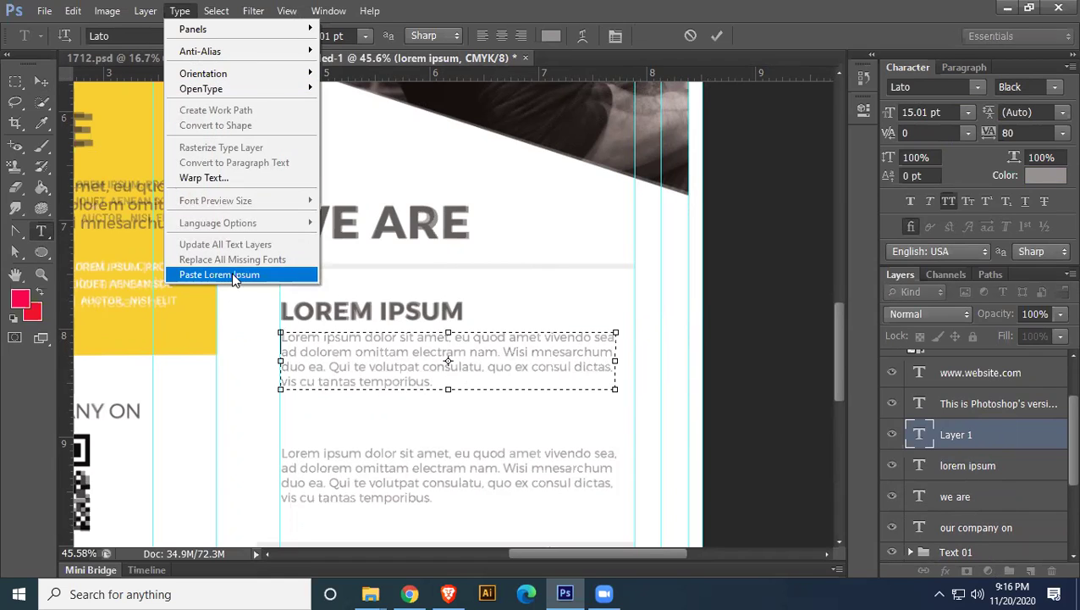
{"action": "left_click", "coordinate": [229, 273]}
Format the whole placeholder paragraph as Lato Regular at 8.01 pt with All Caps turned off
{"action": "key", "text": "ctrl+a"}
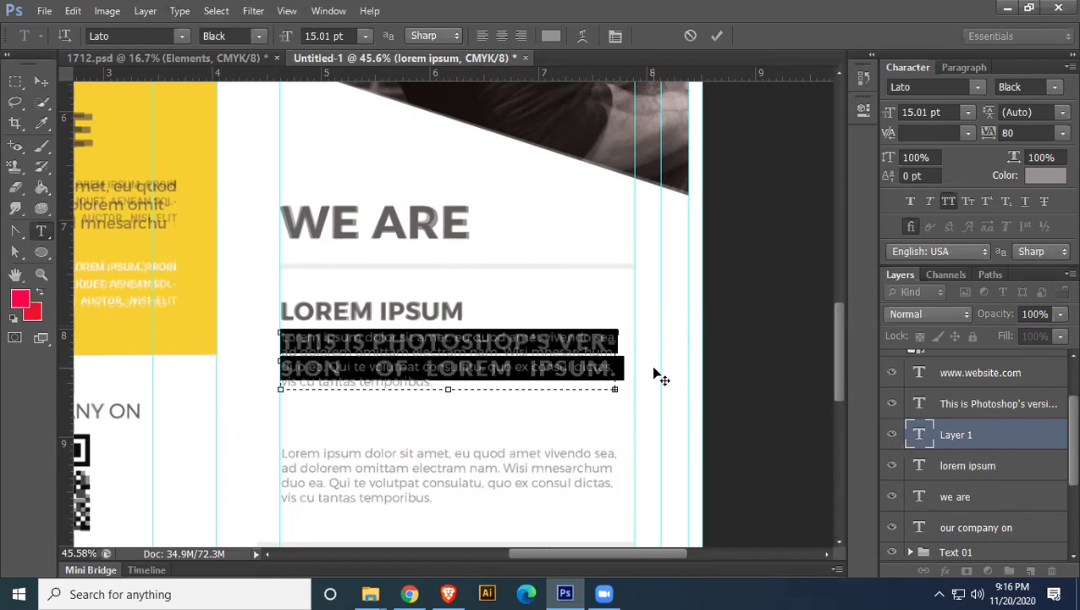
{"action": "left_click", "coordinate": [950, 201]}
{"action": "left_click", "coordinate": [1054, 87]}
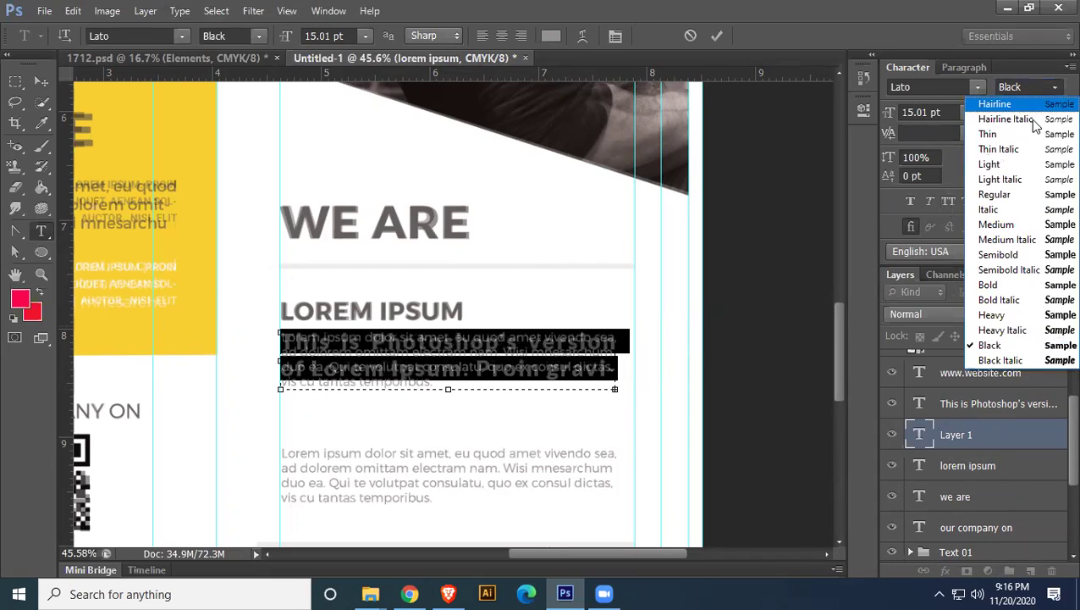
{"action": "left_click", "coordinate": [935, 191]}
{"action": "left_click", "coordinate": [947, 112]}
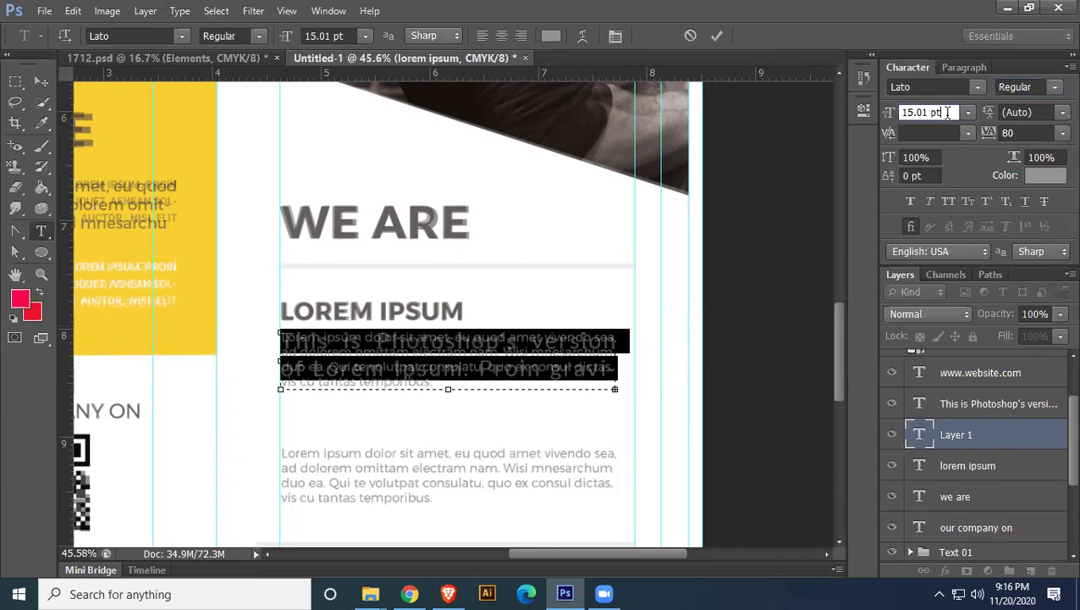
{"action": "key", "text": "Down"}
{"action": "key", "text": "Down"}
{"action": "key", "text": "Down"}
{"action": "key", "text": "Down"}
{"action": "key", "text": "Down"}
{"action": "key", "text": "Down"}
{"action": "key", "text": "Down"}
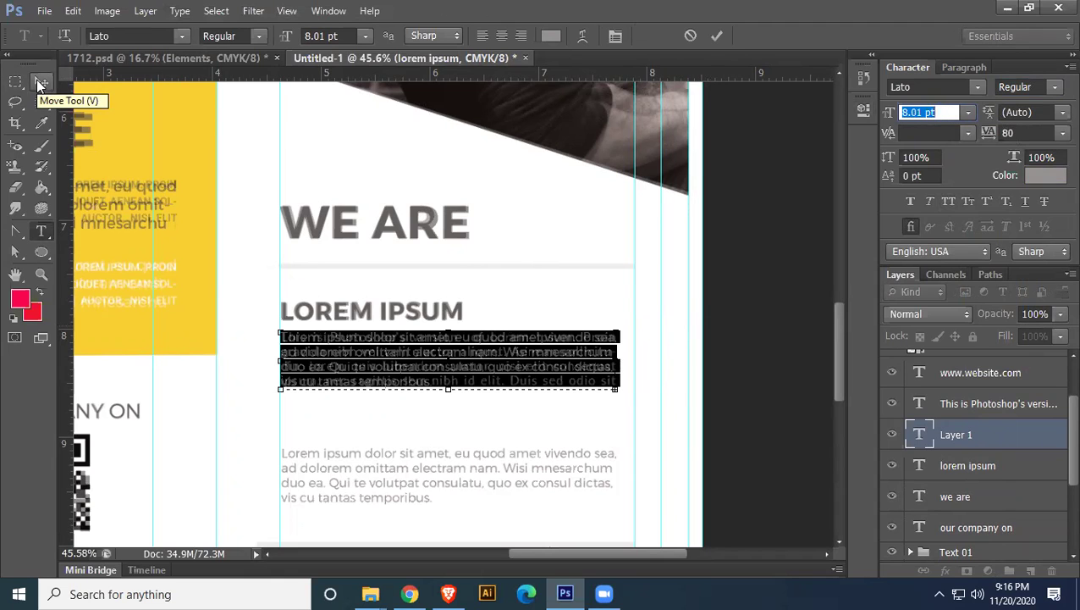
Duplicate the placeholder paragraph onto the second reference paragraph above the lower divider line
{"action": "left_click", "coordinate": [37, 80]}
{"action": "left_click_drag", "start_coordinate": [500, 357], "coordinate": [489, 203]}
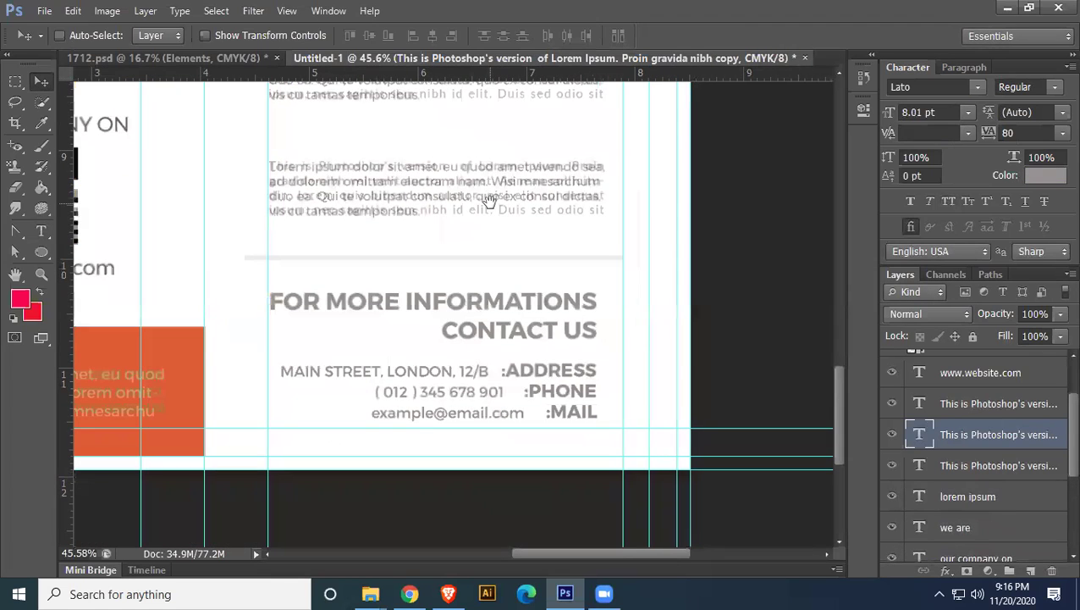
{"action": "scroll", "coordinate": [453, 315], "scroll_direction": "up", "scroll_amount": 8}
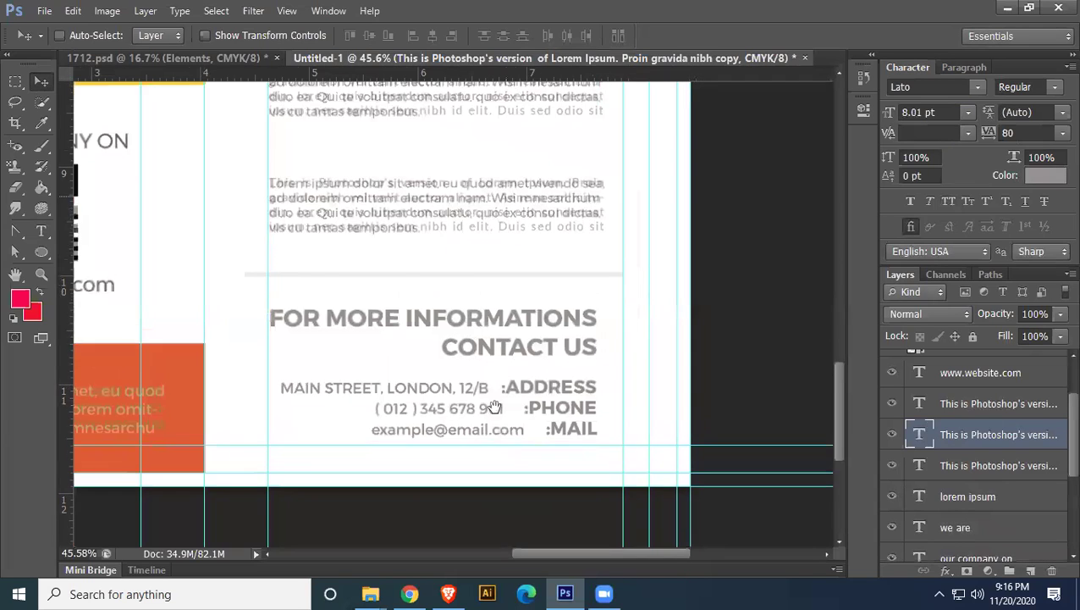
Add a new text line reading "for mor informations" just above the reference contact heading
{"action": "left_click_drag", "start_coordinate": [482, 382], "coordinate": [555, 58]}
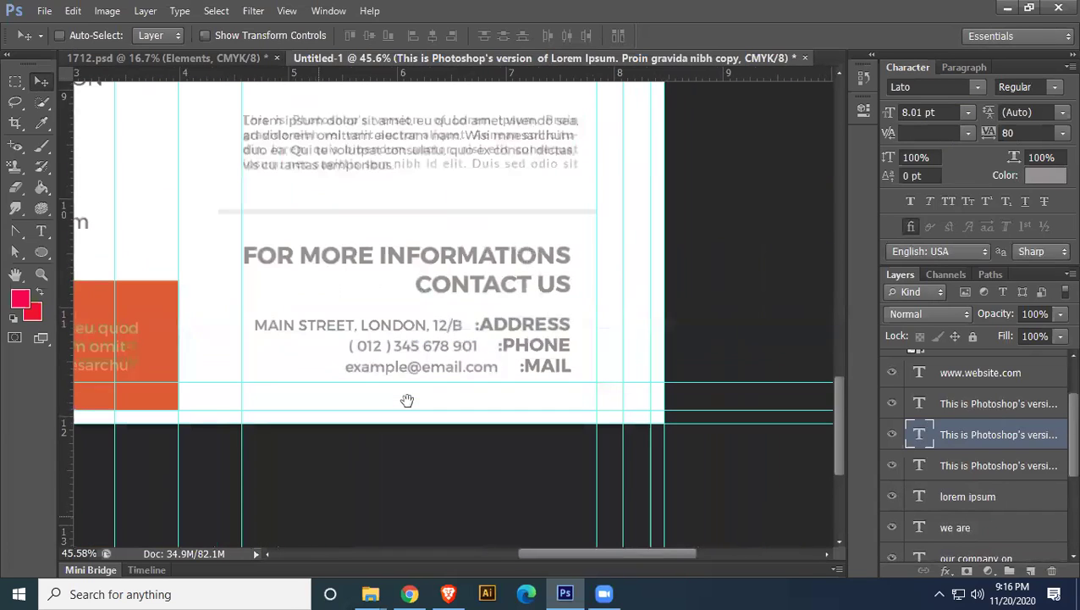
{"action": "left_click", "coordinate": [41, 230]}
{"action": "left_click", "coordinate": [267, 229]}
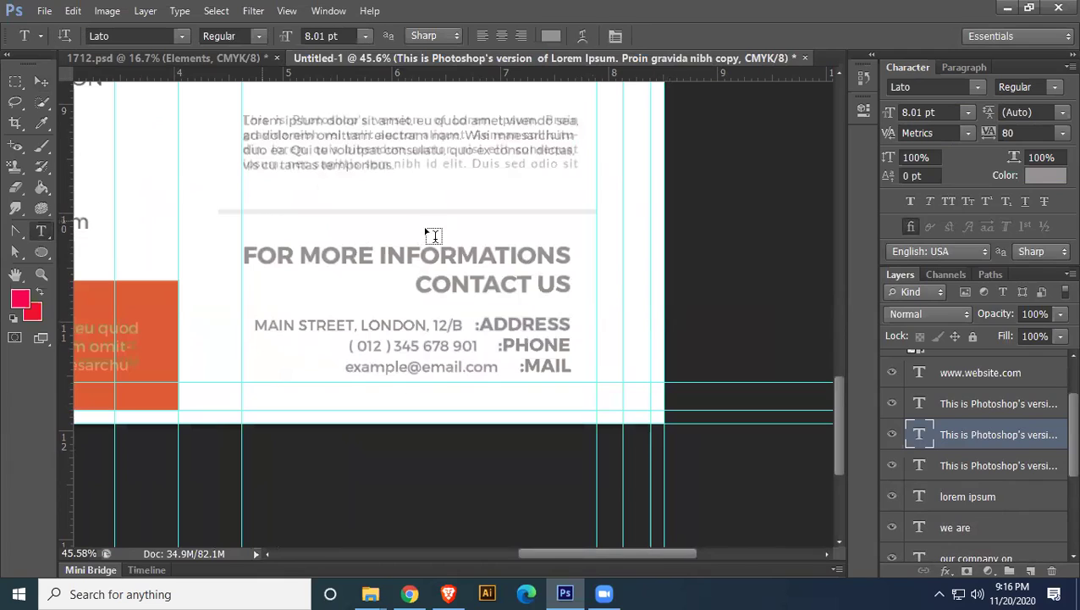
{"action": "type", "text": "for"}
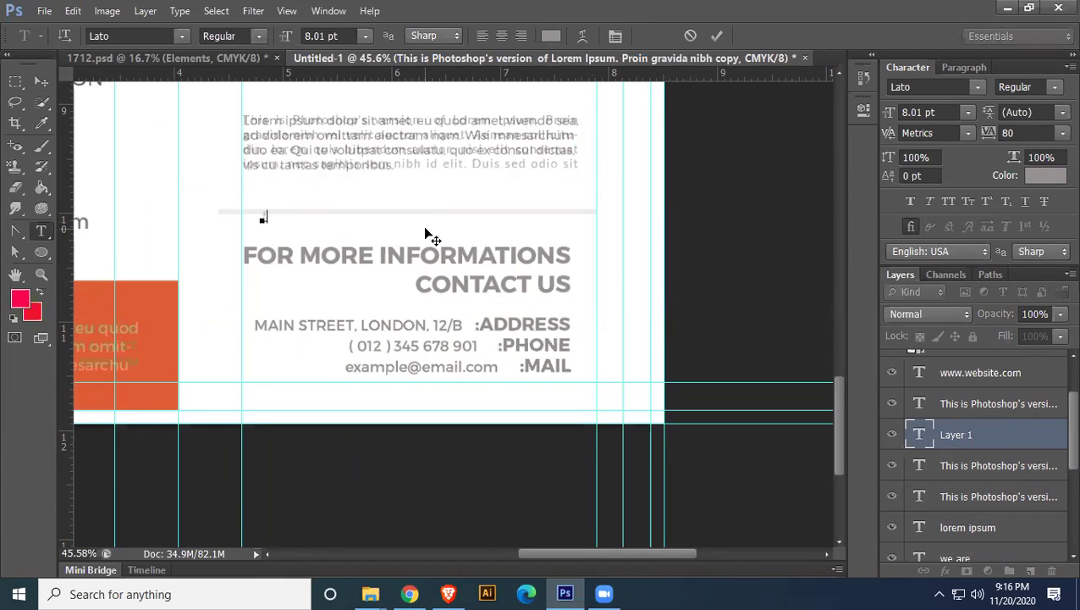
{"action": "type", "text": " mor informations"}
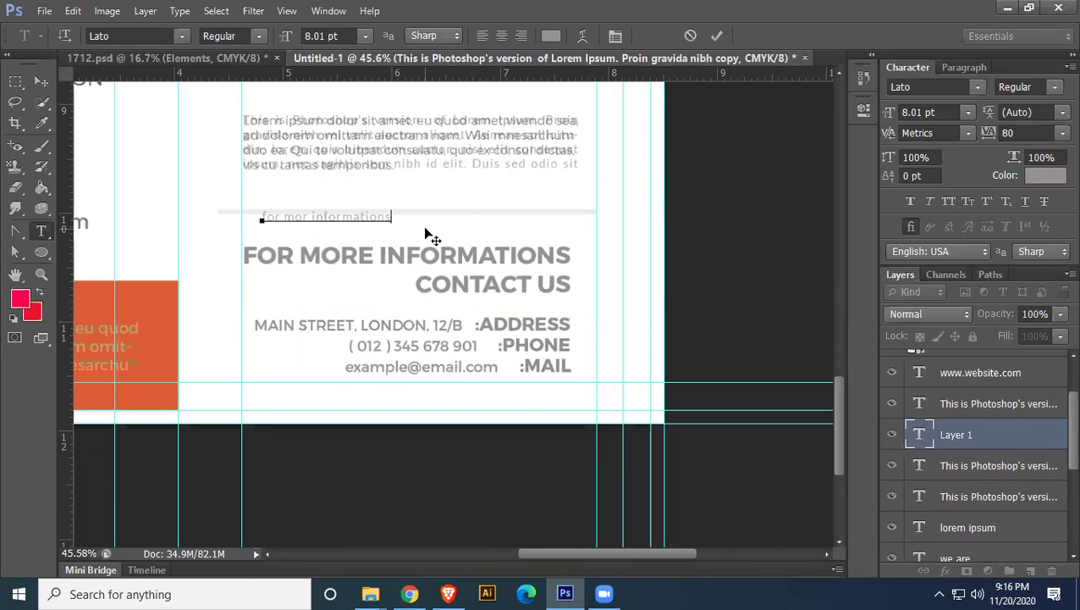
Apply All Caps to the whole "for mor informations" line and set its size to 15.01 pt
{"action": "key", "text": "ctrl+a"}
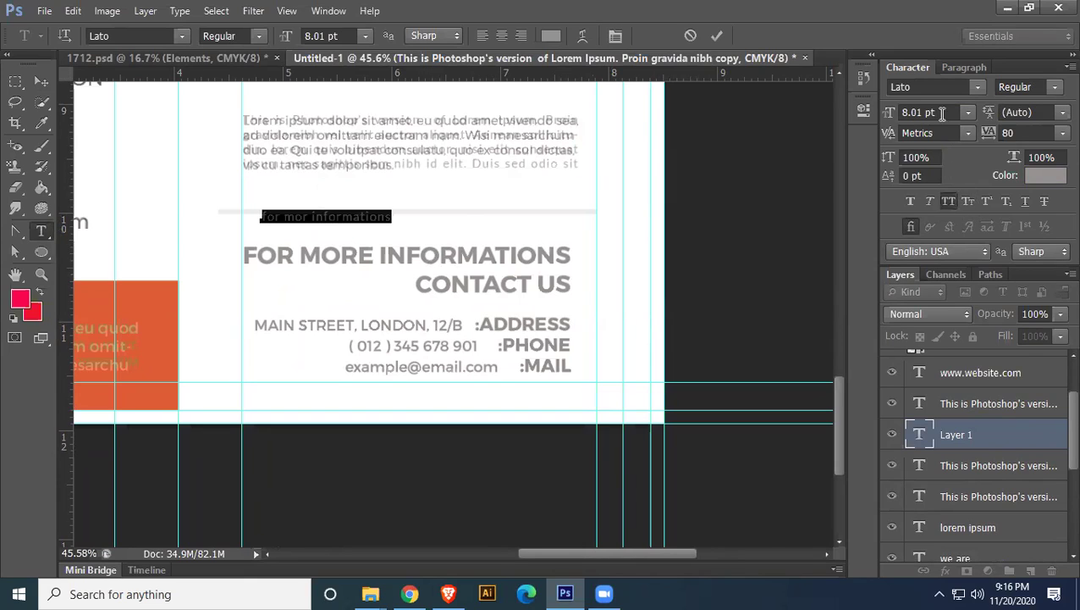
{"action": "key", "text": "ctrl+shift+k"}
{"action": "left_click", "coordinate": [943, 112]}
{"action": "key", "text": "Up"}
{"action": "key", "text": "Up"}
{"action": "key", "text": "Up"}
{"action": "key", "text": "Up"}
{"action": "key", "text": "Up"}
{"action": "key", "text": "Up"}
{"action": "key", "text": "Up"}
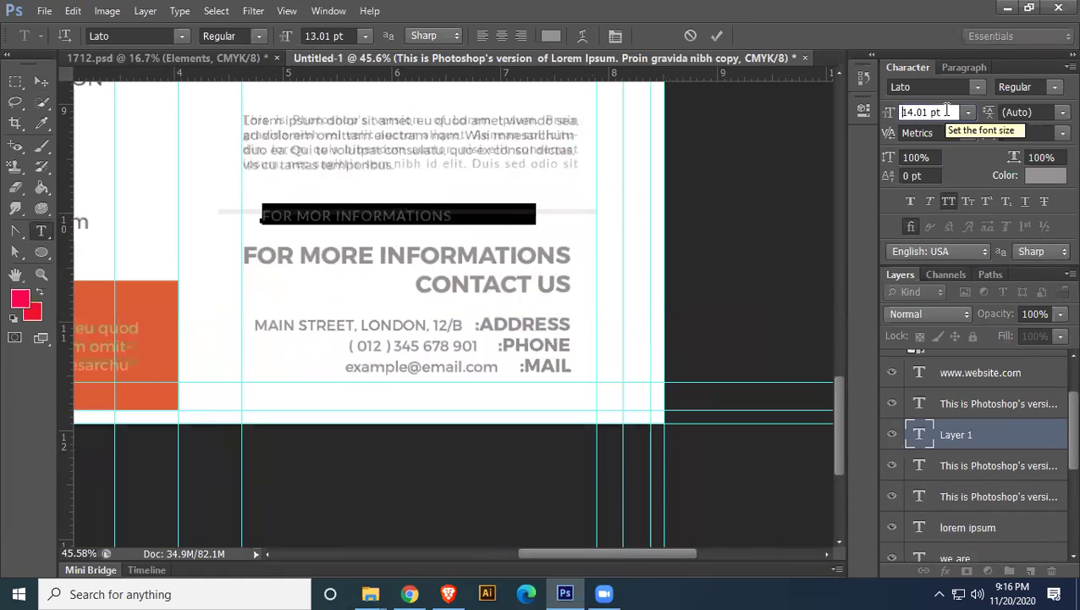
Set the FOR MOR INFORMATIONS line to the Lato Black style and move it onto the reference FOR MORE INFORMATIONS heading
{"action": "left_click", "coordinate": [1055, 88]}
{"action": "left_click", "coordinate": [989, 284]}
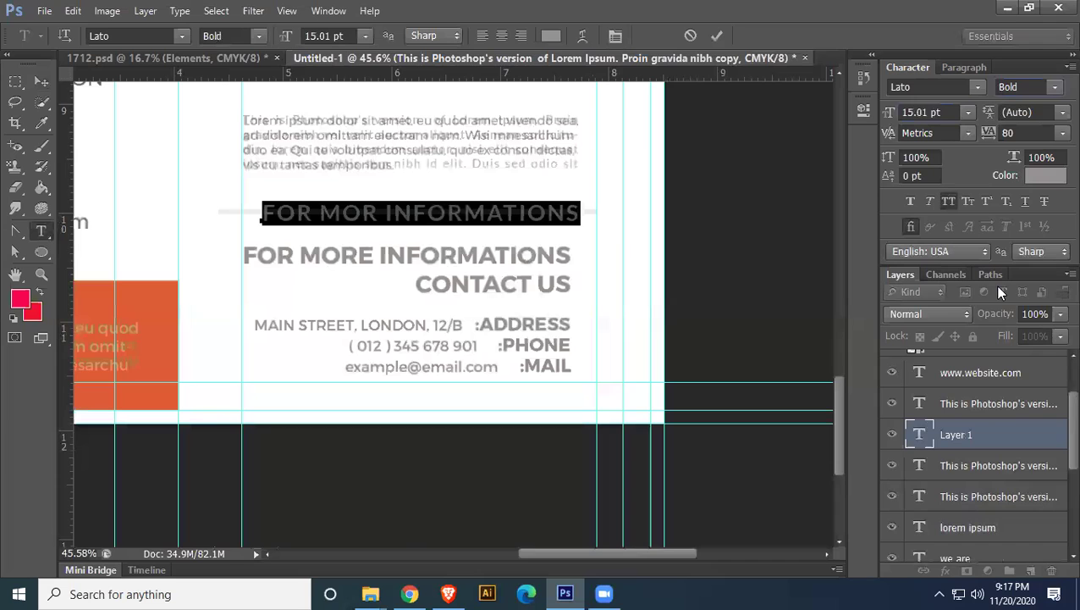
{"action": "left_click", "coordinate": [1055, 90]}
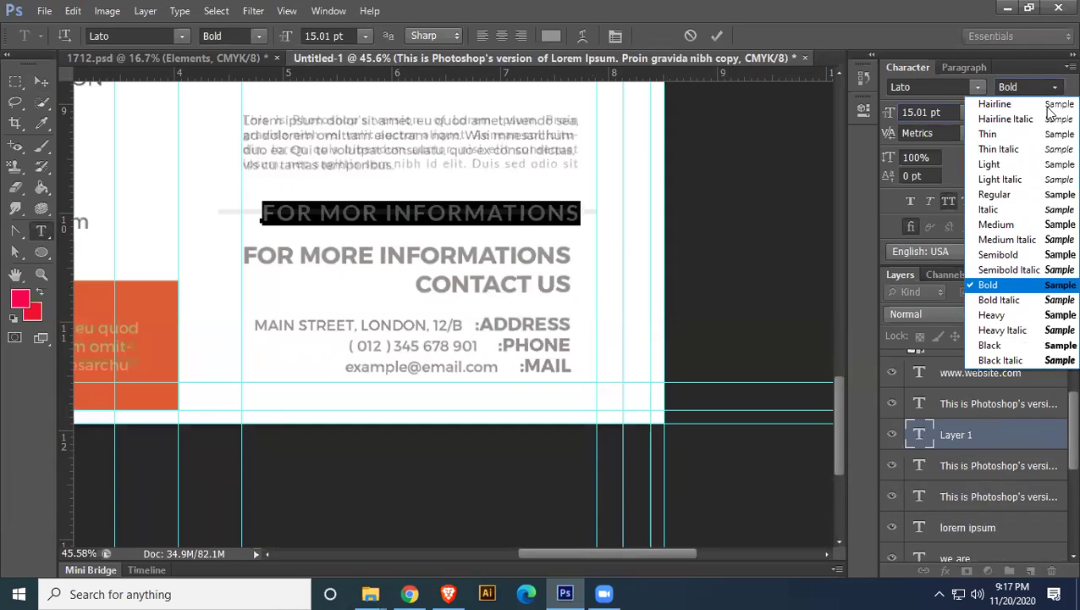
{"action": "left_click", "coordinate": [985, 312]}
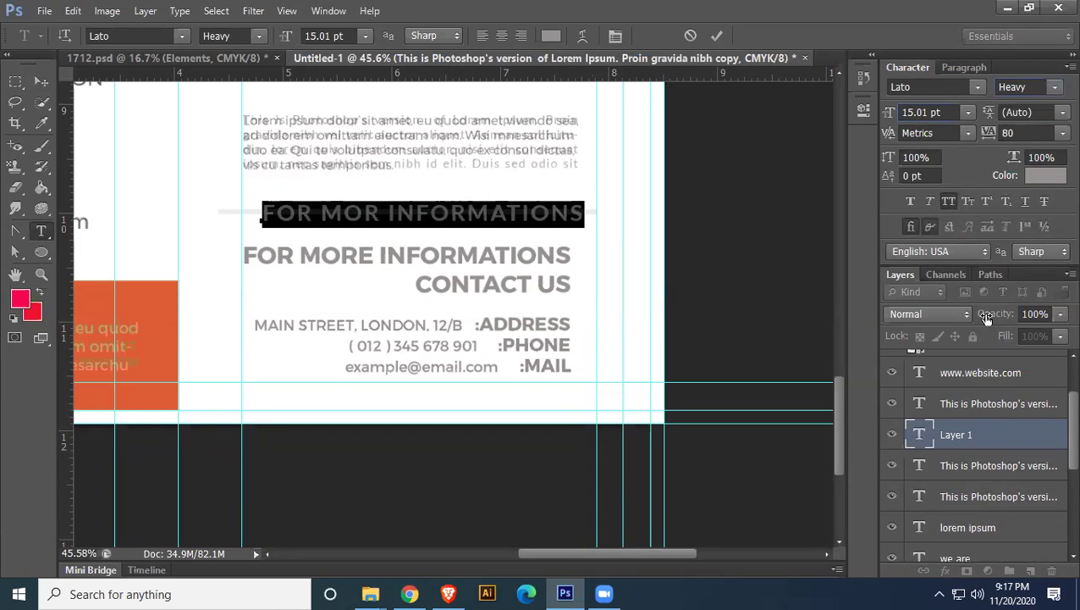
{"action": "left_click", "coordinate": [1055, 87]}
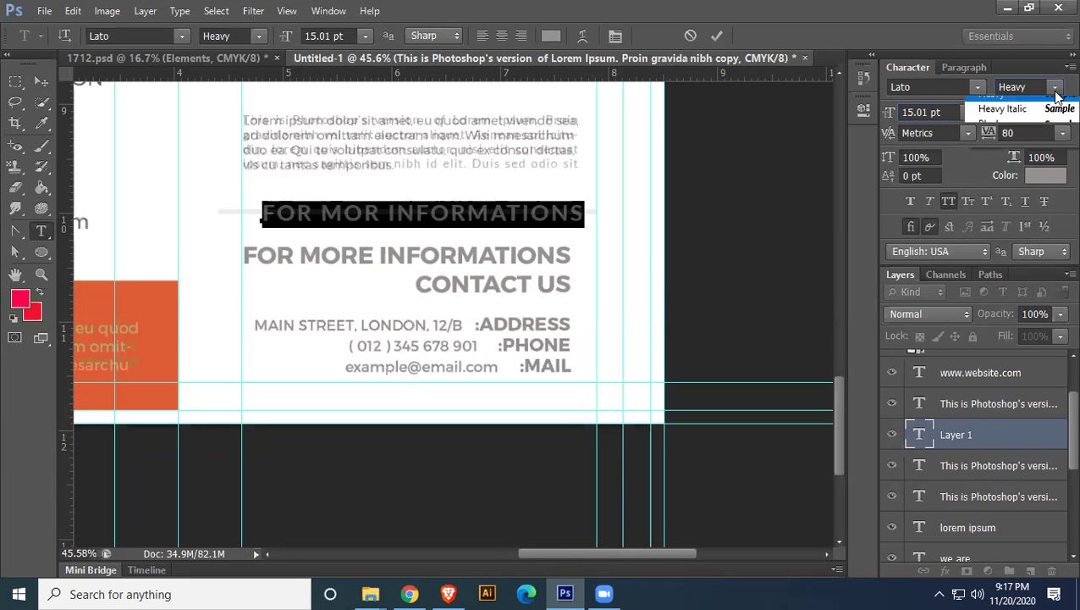
{"action": "left_click", "coordinate": [1000, 342]}
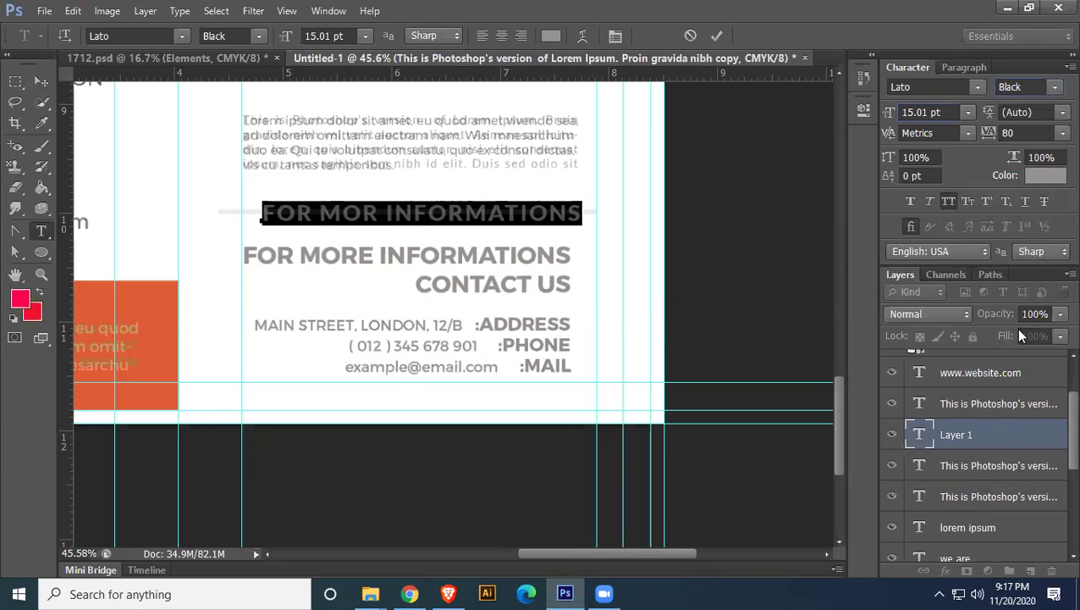
{"action": "left_click", "coordinate": [41, 80]}
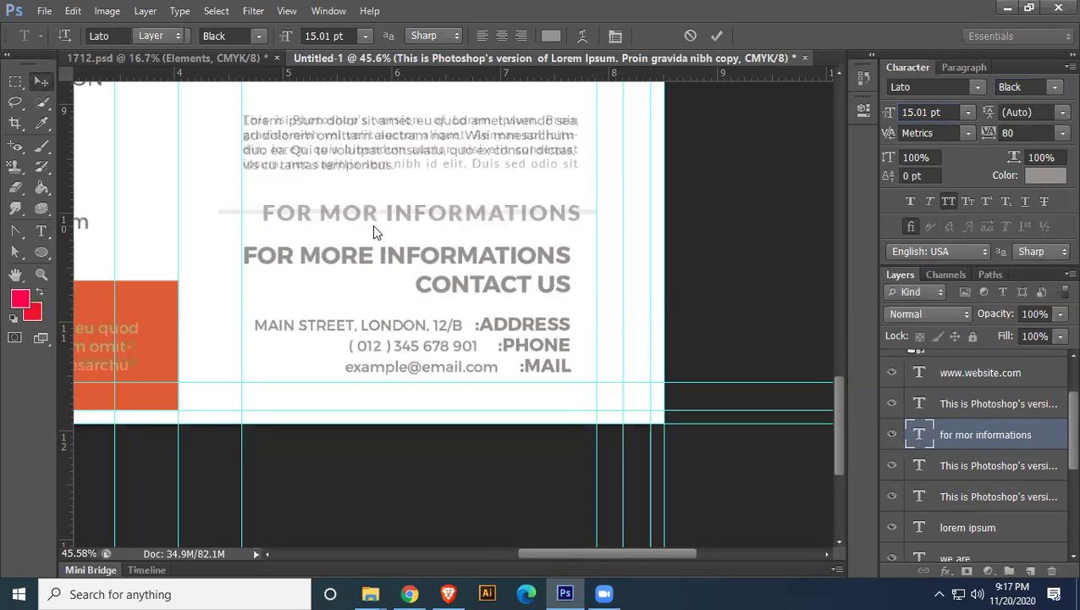
{"action": "left_click_drag", "start_coordinate": [372, 218], "coordinate": [353, 259]}
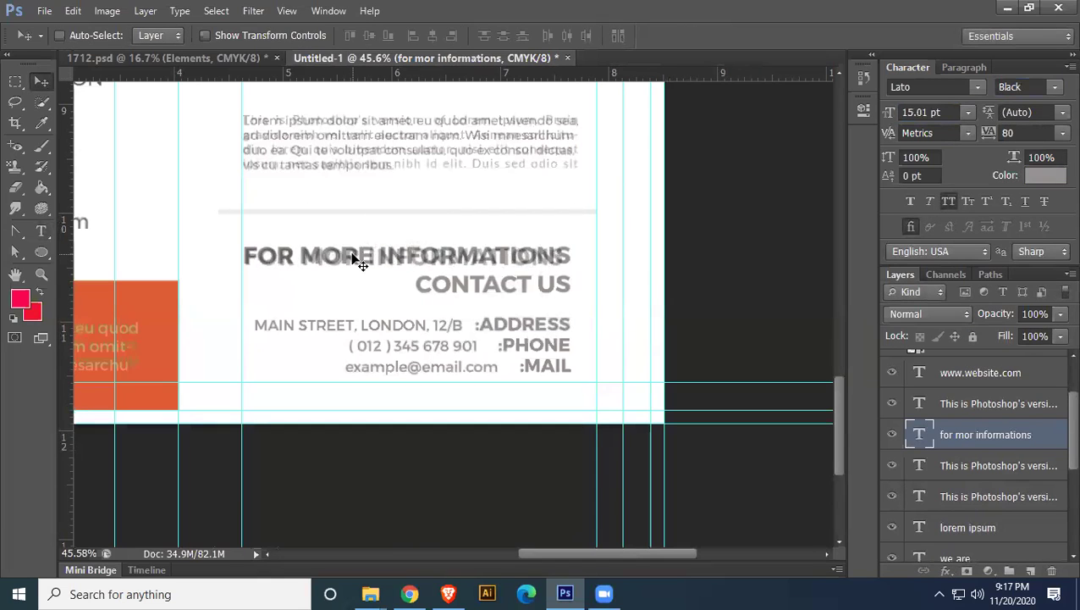
Nudge the FOR MOR INFORMATIONS line vertically until it sits level with the reference heading
{"action": "key", "text": "Up"}
{"action": "key", "text": "Up"}
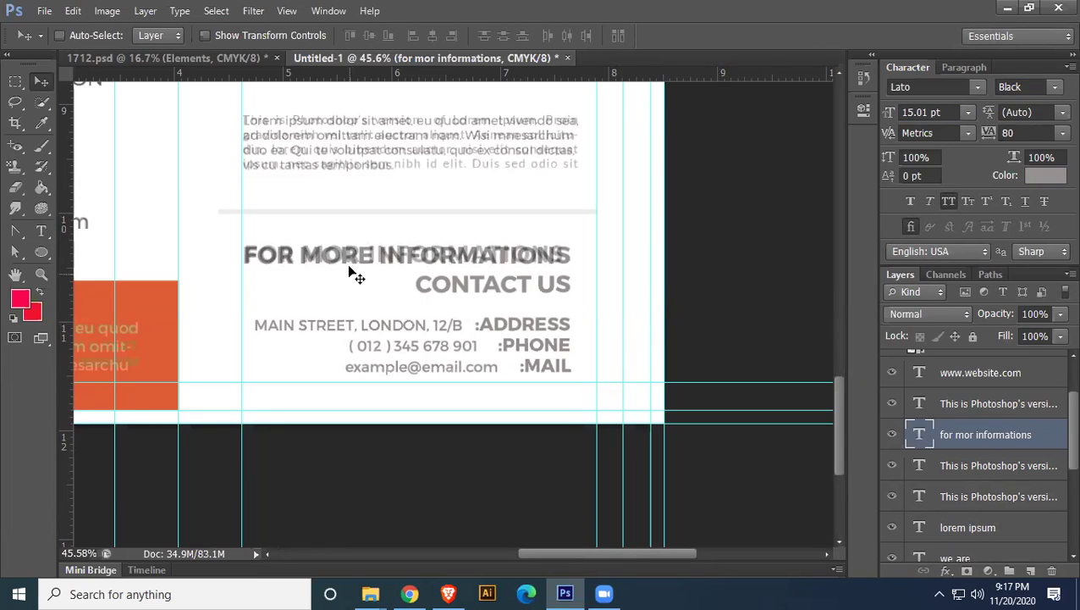
{"action": "left_click_drag", "start_coordinate": [348, 257], "coordinate": [349, 260]}
{"action": "key", "text": "Up"}
{"action": "key", "text": "Up"}
{"action": "key", "text": "Up"}
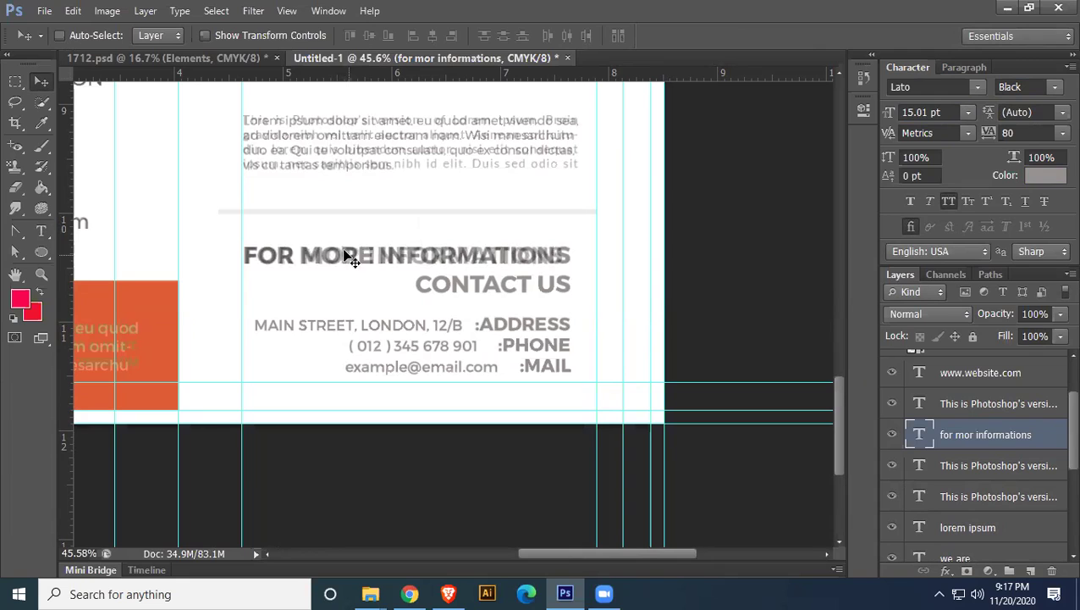
Set the tracking of the FOR MOR INFORMATIONS line to 100
{"action": "left_click", "coordinate": [1021, 132]}
{"action": "key", "text": "Up"}
{"action": "key", "text": "Up"}
{"action": "key", "text": "Return"}
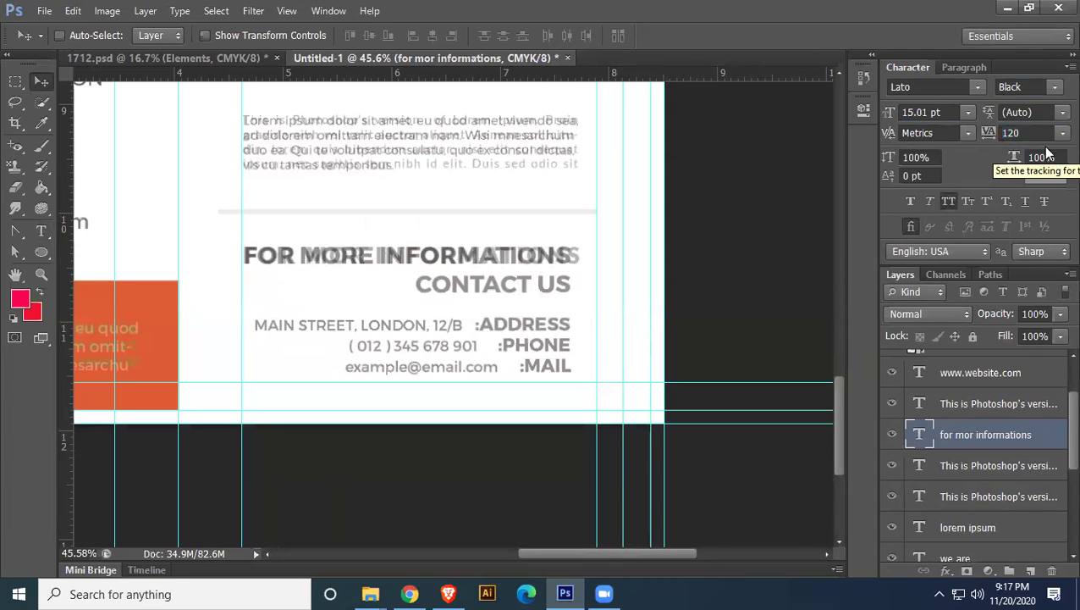
{"action": "left_click", "coordinate": [1040, 131]}
{"action": "key", "text": "Down"}
{"action": "key", "text": "Down"}
{"action": "key", "text": "Return"}
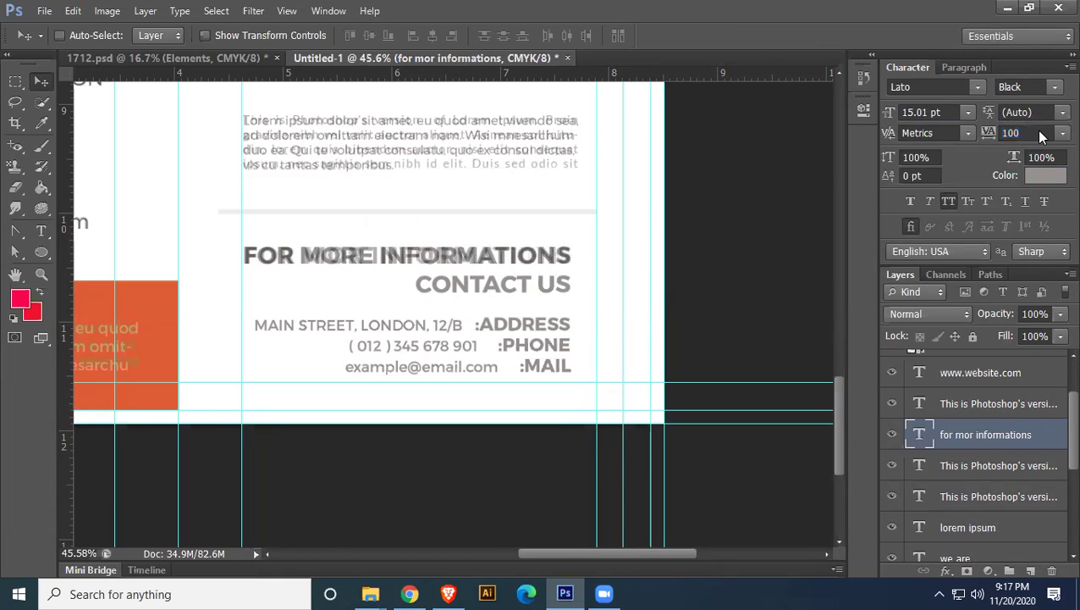
Add a new text line reading "CONTACT US" and move it onto the reference CONTACT US heading
{"action": "left_click", "coordinate": [41, 230]}
{"action": "left_click", "coordinate": [324, 294]}
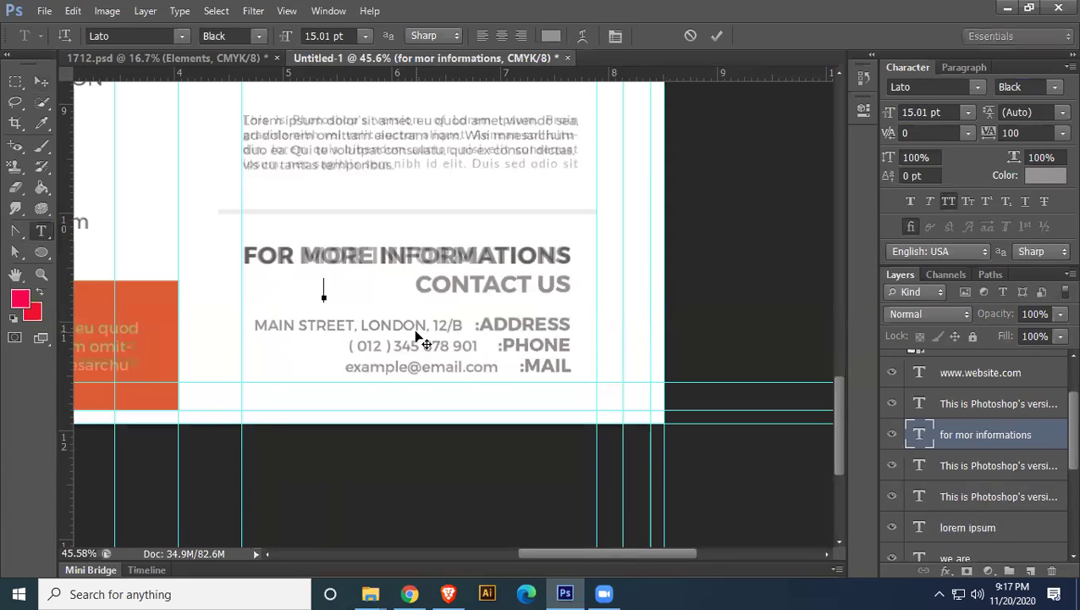
{"action": "type", "text": "CONT"}
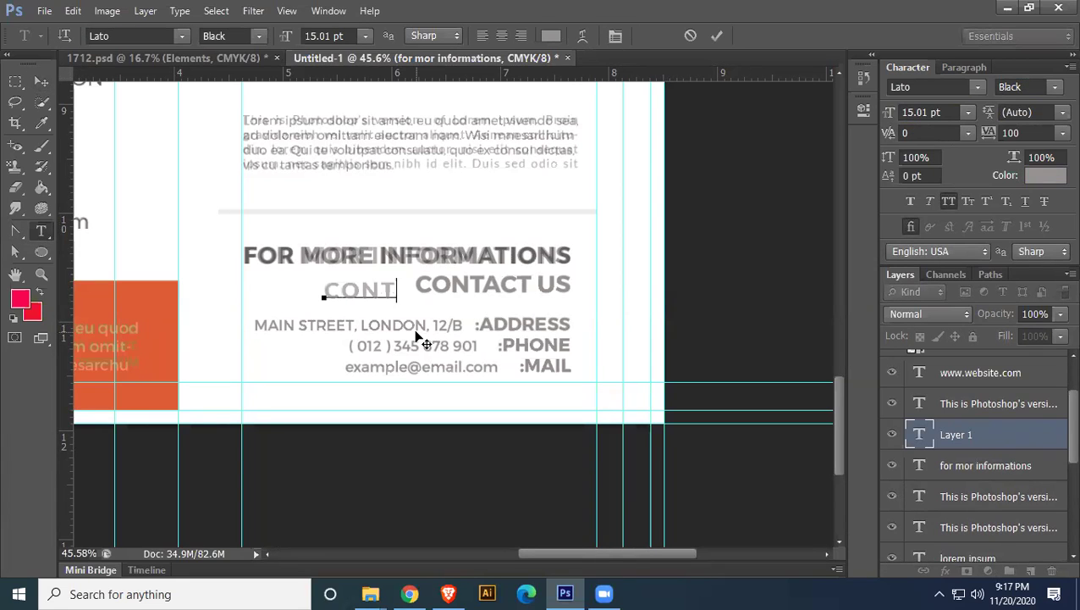
{"action": "type", "text": "ACT US"}
{"action": "key", "text": "ctrl"}
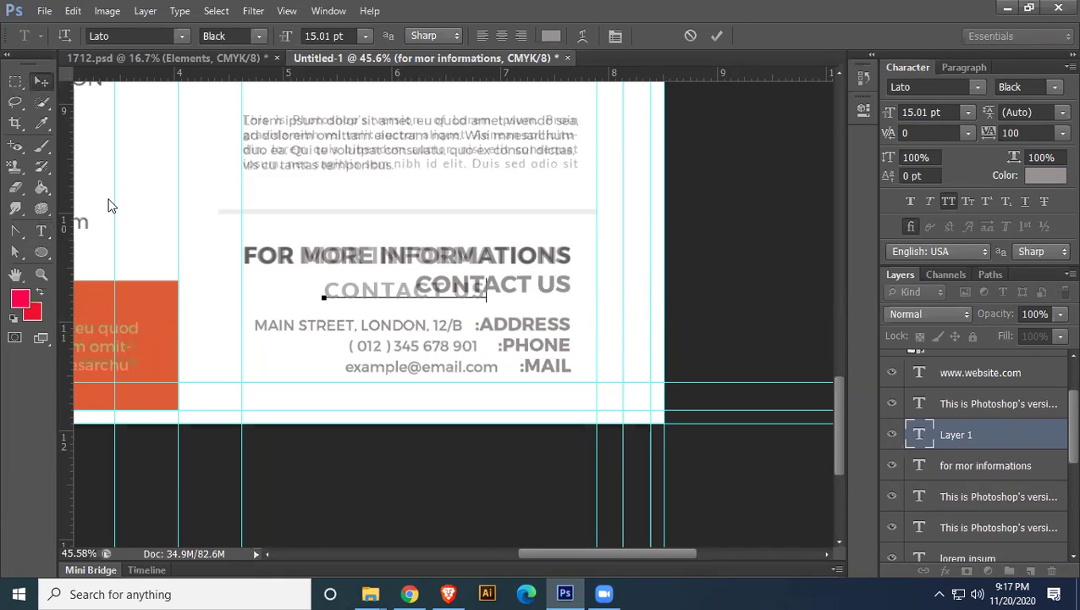
{"action": "left_click_drag", "start_coordinate": [367, 297], "coordinate": [457, 292]}
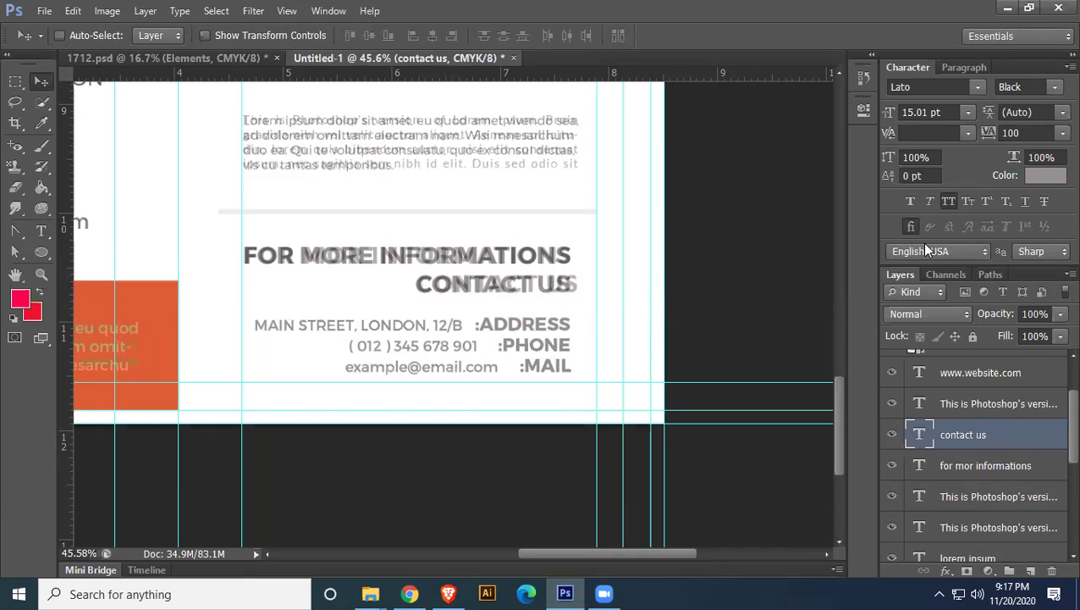
Set the tracking of the CONTACT US line to 60
{"action": "left_click", "coordinate": [1020, 133]}
{"action": "type", "text": "80"}
{"action": "key", "text": "Return"}
{"action": "left_click", "coordinate": [1020, 133]}
{"action": "type", "text": "60"}
{"action": "key", "text": "Return"}
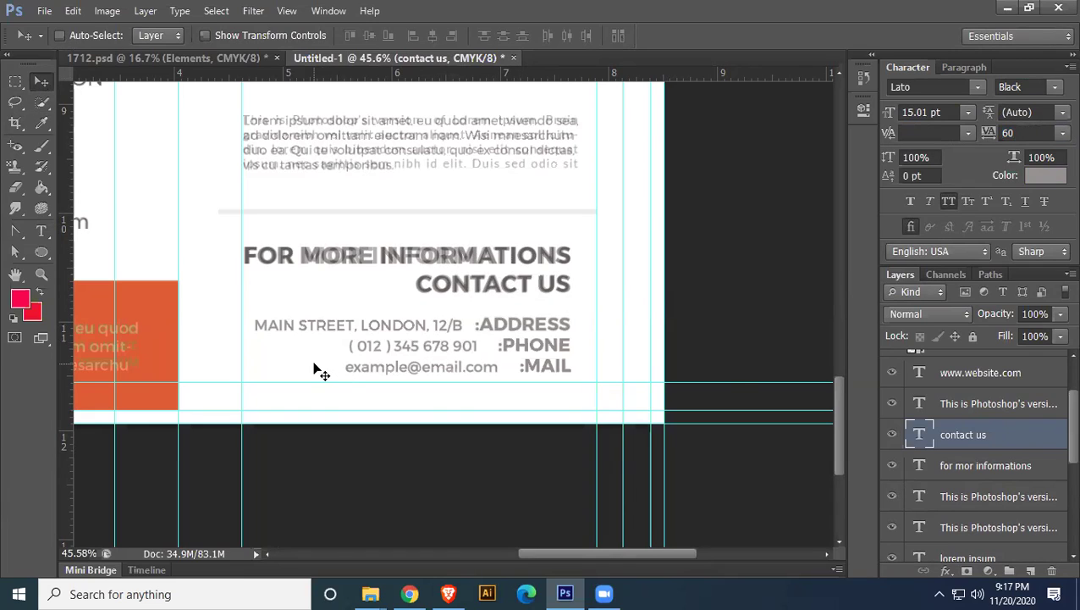
Add a new text line below the FOR MOR INFORMATIONS heading with the reference street address followed by ":ADDRESS"
{"action": "left_click", "coordinate": [40, 231]}
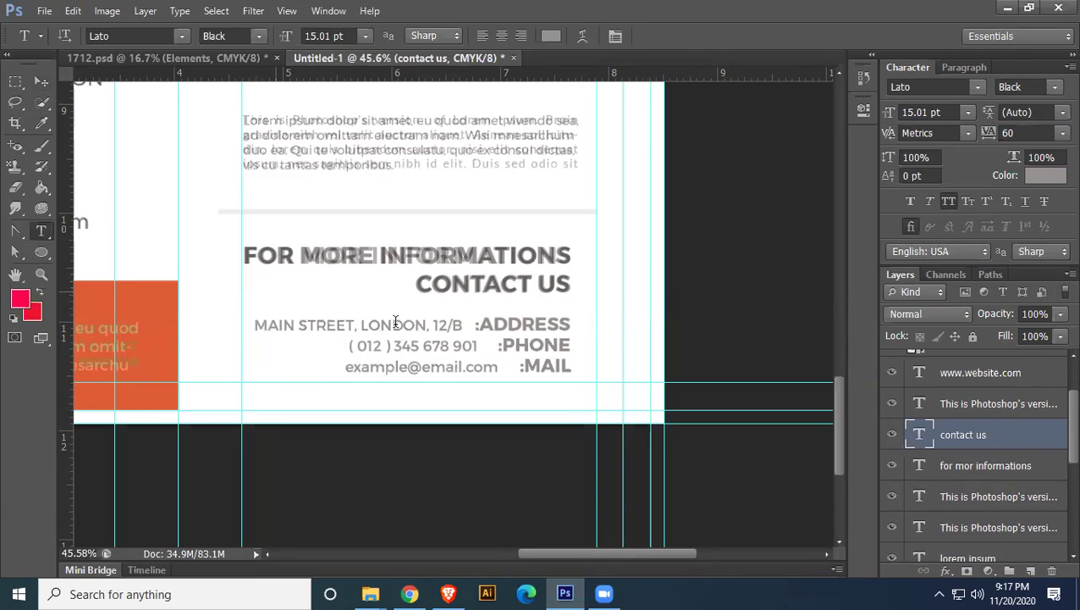
{"action": "left_click", "coordinate": [275, 286]}
{"action": "type", "text": "MAIN"}
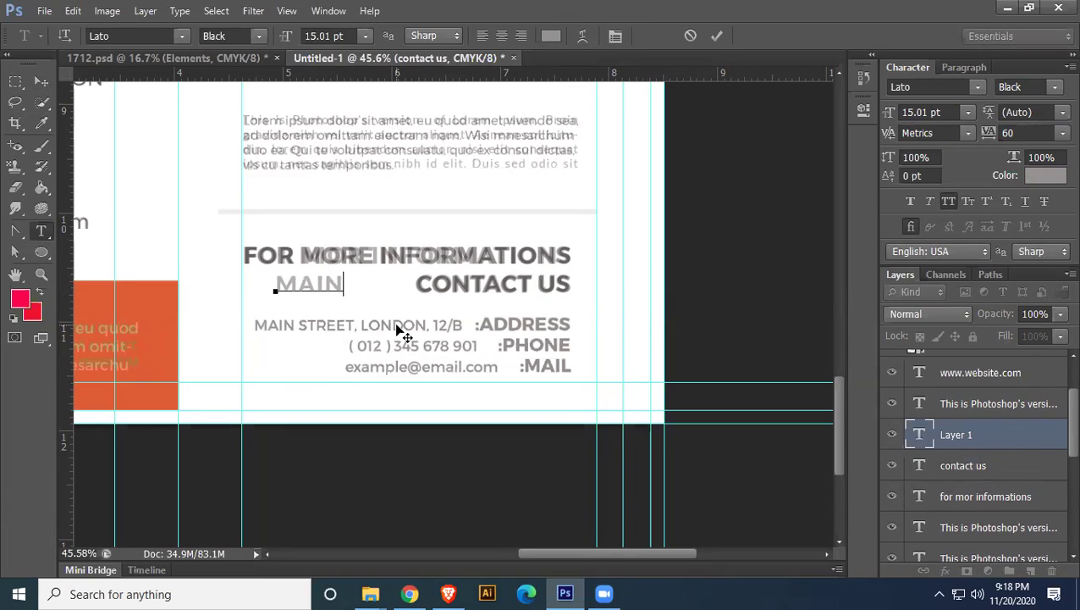
{"action": "type", "text": " STREET"}
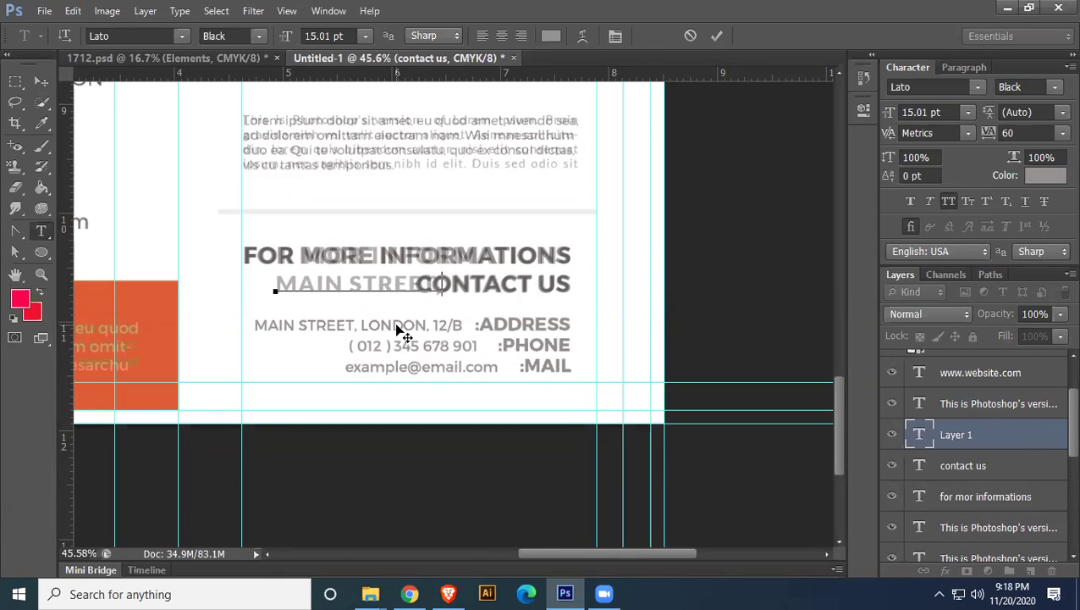
{"action": "type", "text": "NDON, 1"}
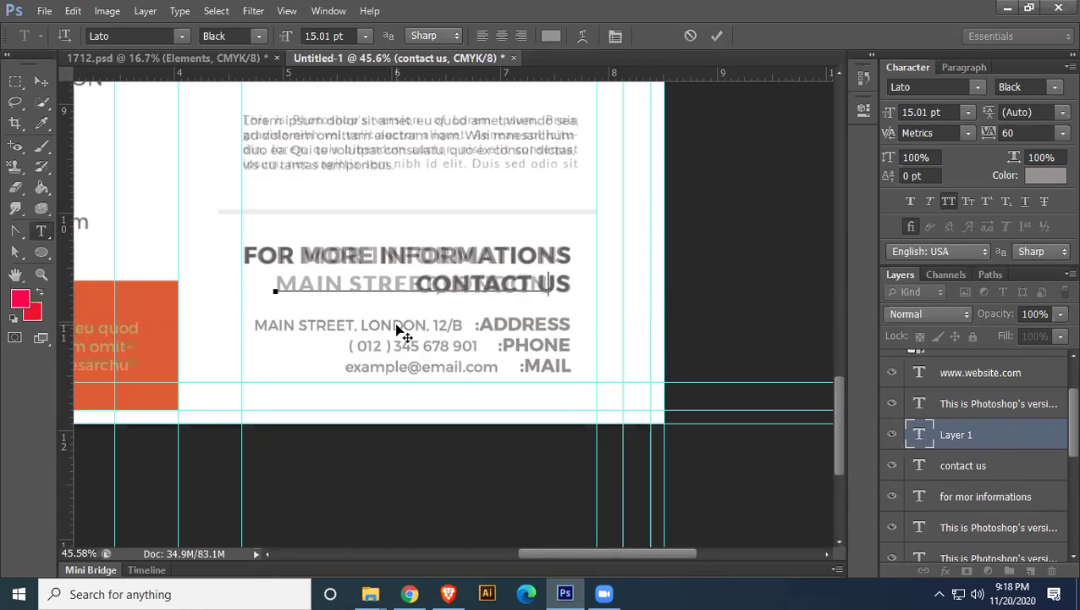
{"action": "type", "text": "2/B :"}
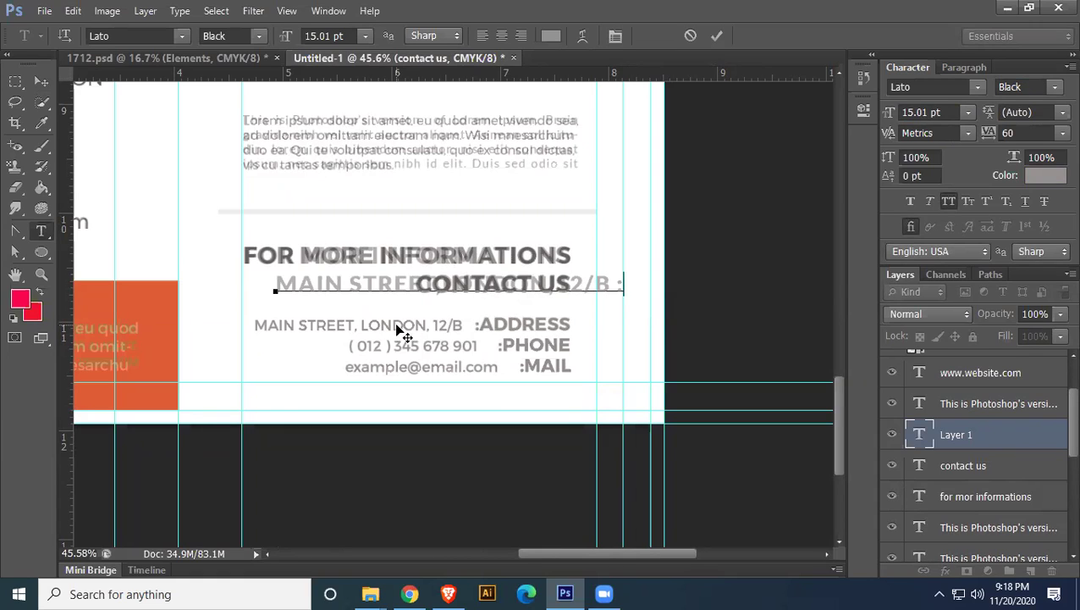
{"action": "type", "text": "PH"}
{"action": "key", "text": "ctrl"}
{"action": "key", "text": "BackSpace"}
{"action": "key", "text": "BackSpace"}
{"action": "type", "text": "AD"}
Set the whole street address line to 10.01 pt with tracking 0
{"action": "key", "text": "ctrl+a"}
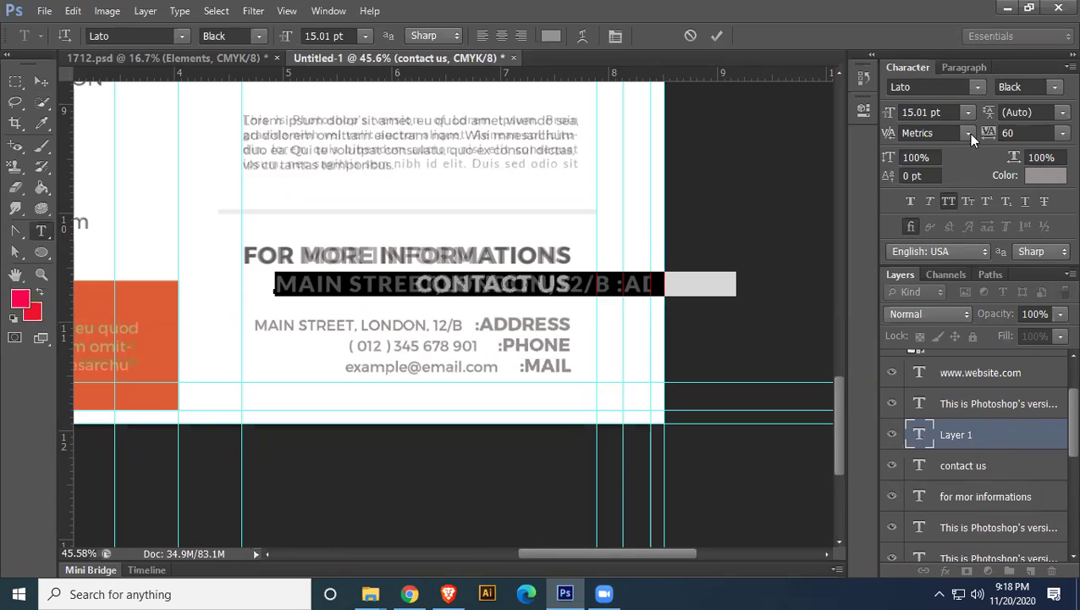
{"action": "left_click", "coordinate": [951, 112]}
{"action": "key", "text": "Down"}
{"action": "key", "text": "Down"}
{"action": "key", "text": "Down"}
{"action": "key", "text": "Down"}
{"action": "key", "text": "Down"}
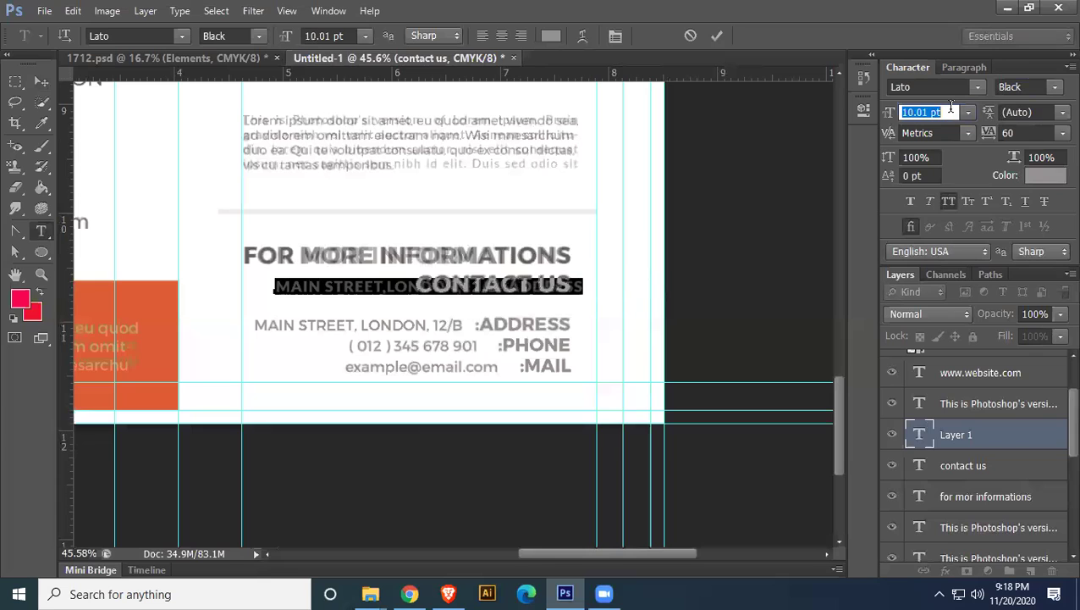
{"action": "left_click", "coordinate": [1062, 133]}
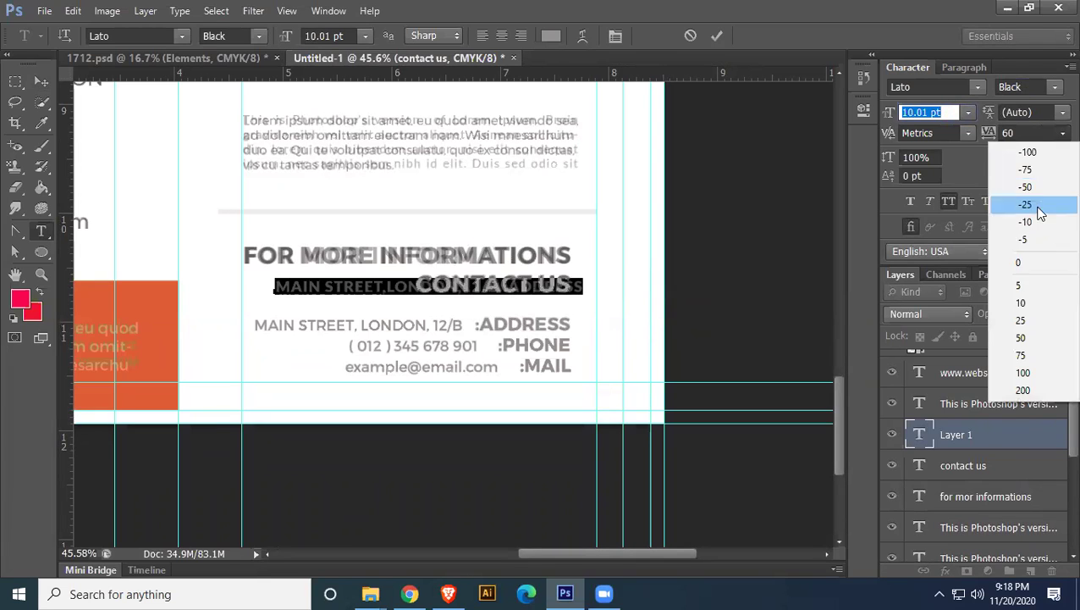
{"action": "left_click", "coordinate": [1025, 261]}
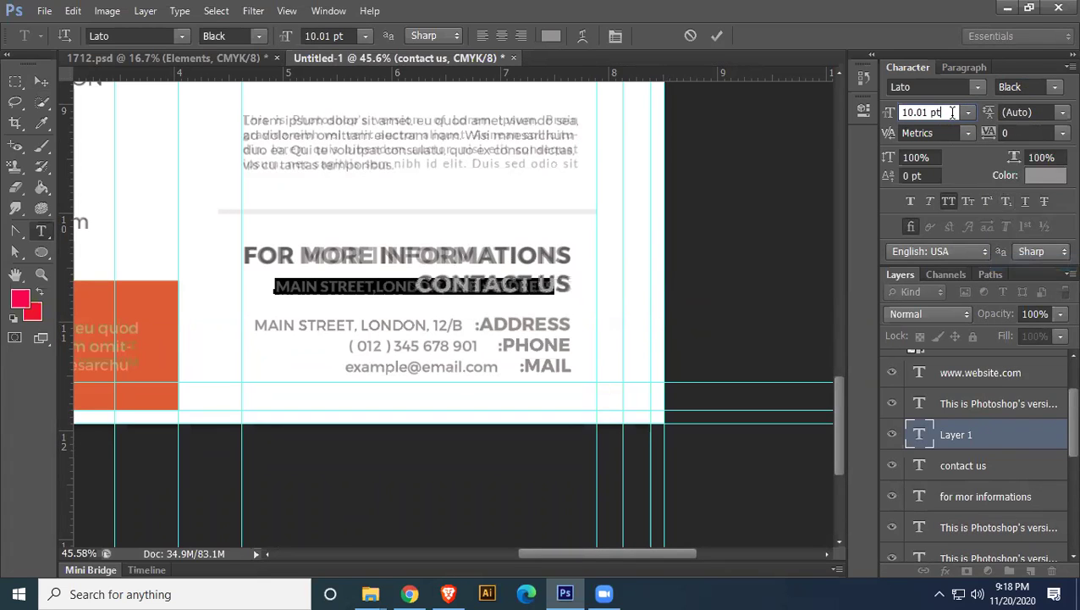
Move the street address line onto the reference address line and align their starting edges
{"action": "left_click", "coordinate": [46, 83]}
{"action": "left_click_drag", "start_coordinate": [373, 293], "coordinate": [345, 332]}
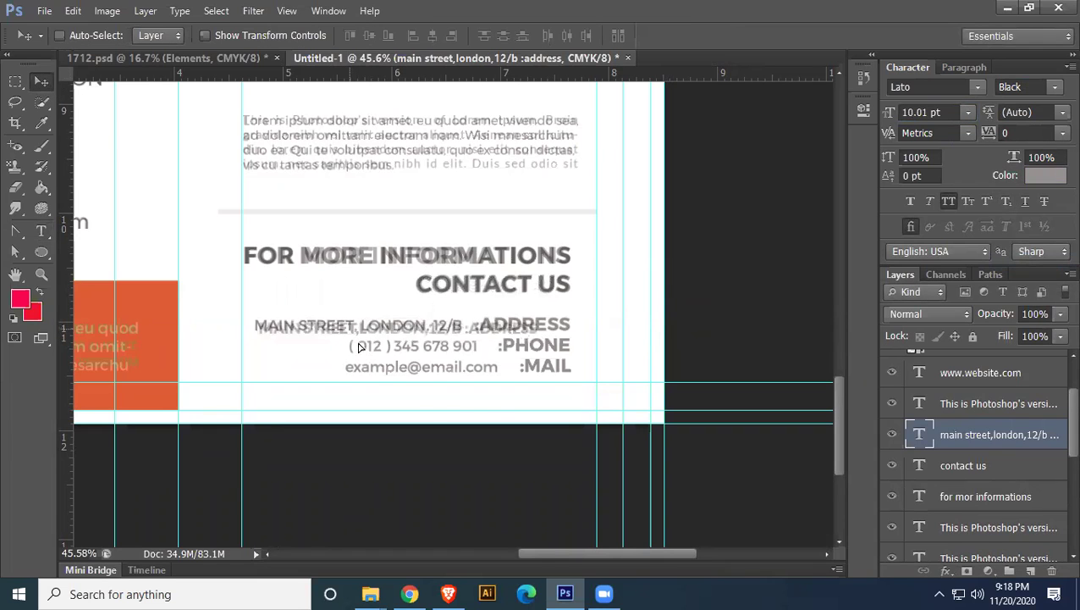
{"action": "scroll", "coordinate": [490, 411], "scroll_direction": "up", "scroll_amount": 3}
{"action": "key", "text": "Left"}
{"action": "key", "text": "Left"}
{"action": "key", "text": "Left"}
{"action": "key", "text": "Left"}
{"action": "key", "text": "Left"}
{"action": "key", "text": "Left"}
{"action": "key", "text": "Left"}
{"action": "key", "text": "Left"}
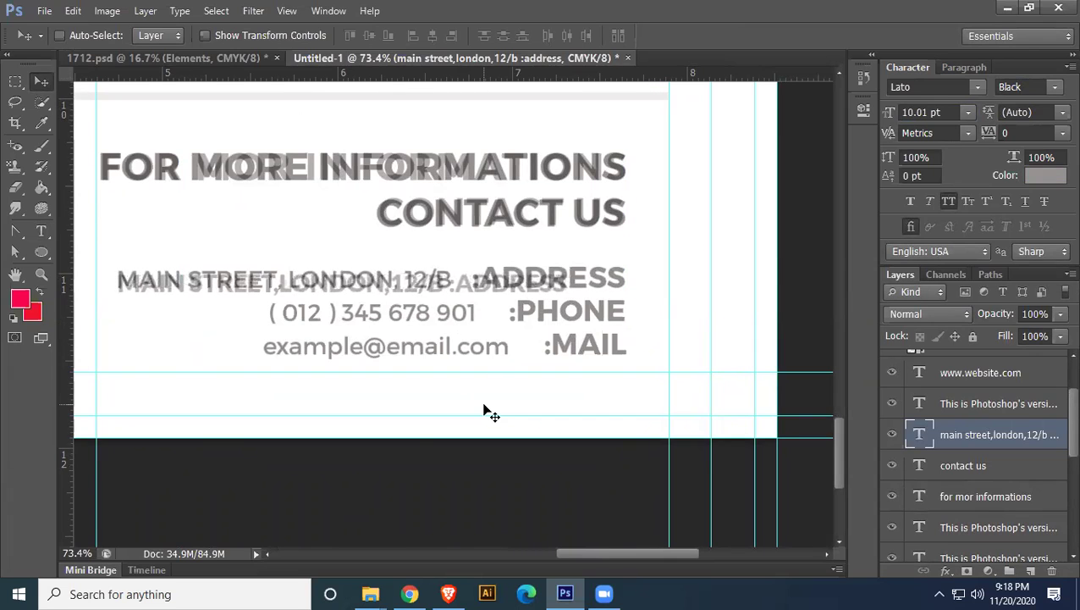
Change the street address line to the Lato Bold style
{"action": "left_click", "coordinate": [1046, 87]}
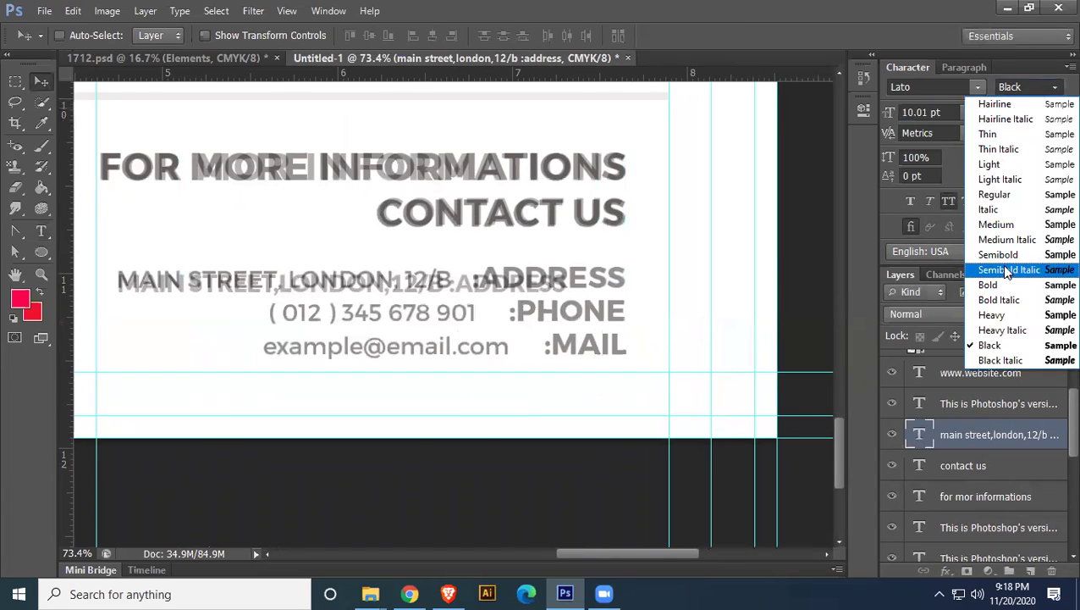
{"action": "left_click", "coordinate": [988, 285]}
{"action": "key", "text": "Up"}
{"action": "key", "text": "Up"}
{"action": "key", "text": "Down"}
{"action": "left_click", "coordinate": [1056, 89]}
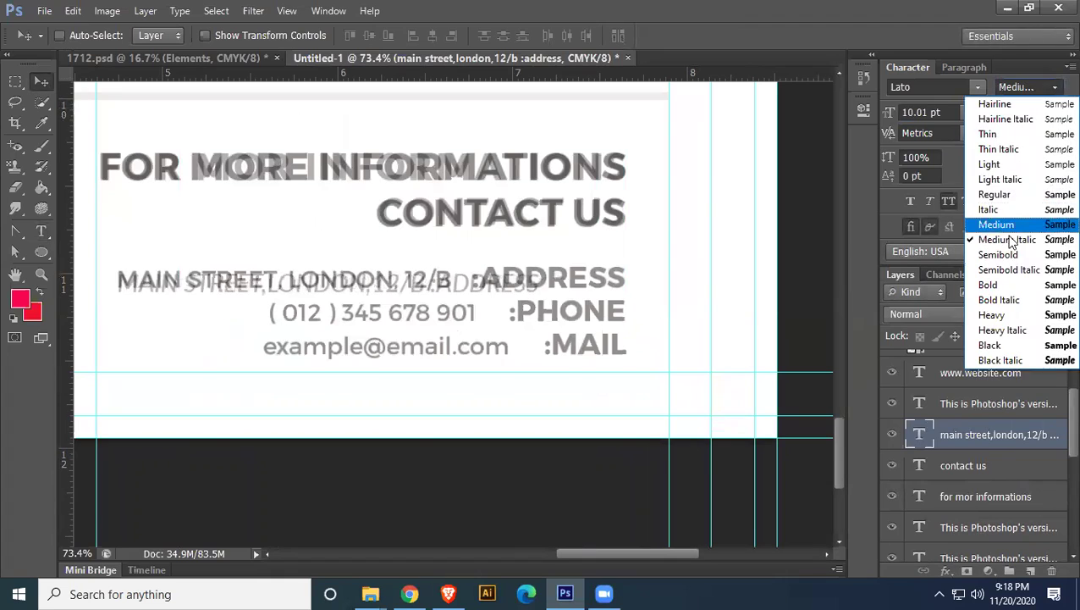
{"action": "left_click", "coordinate": [997, 279]}
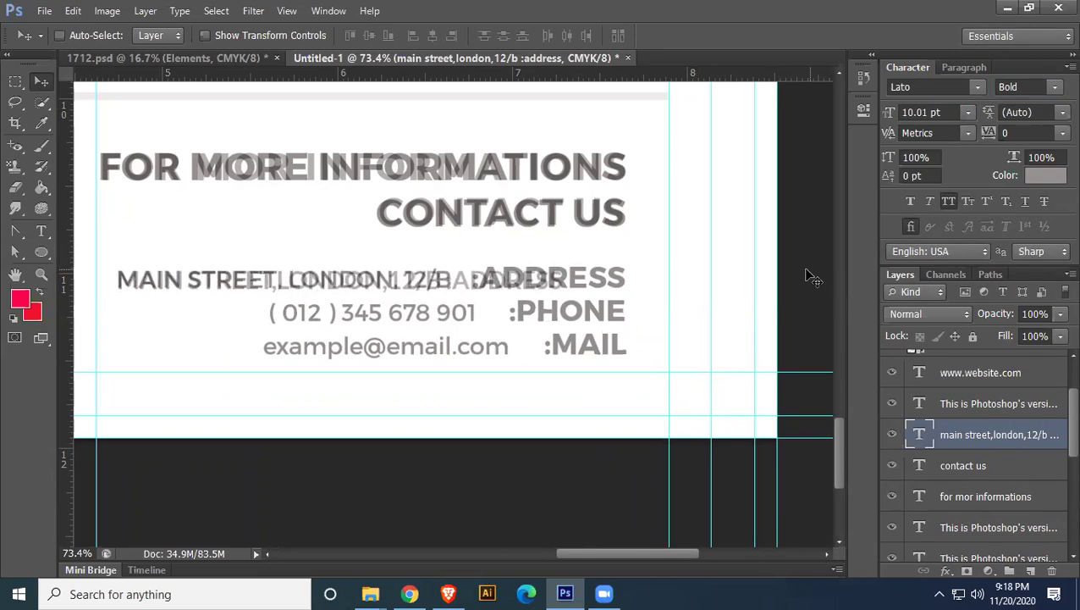
Try several tracking values on the street address line, including 20, 80 and 100, and settle on 60
{"action": "left_click", "coordinate": [1042, 133]}
{"action": "type", "text": "20"}
{"action": "key", "text": "Return"}
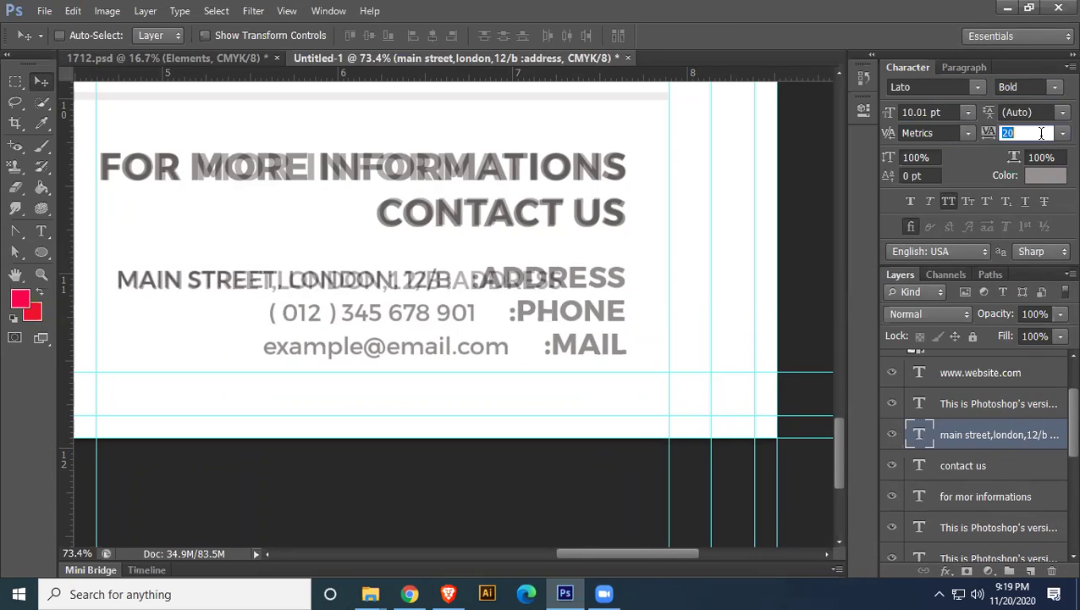
{"action": "key", "text": "Return"}
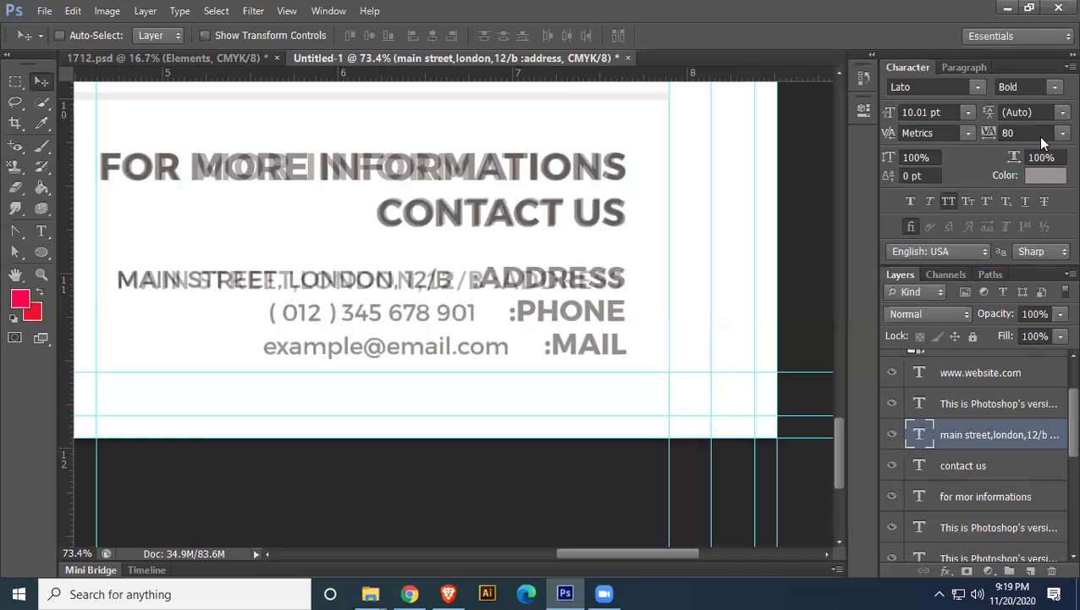
{"action": "left_click", "coordinate": [1041, 135]}
{"action": "key", "text": "BackSpace"}
{"action": "key", "text": "BackSpace"}
{"action": "type", "text": "100"}
{"action": "key", "text": "Return"}
{"action": "key", "text": "Return"}
{"action": "left_click", "coordinate": [1042, 136]}
{"action": "key", "text": "BackSpace"}
{"action": "key", "text": "BackSpace"}
{"action": "key", "text": "BackSpace"}
{"action": "type", "text": "80"}
{"action": "key", "text": "Return"}
{"action": "key", "text": "Return"}
{"action": "left_click", "coordinate": [1042, 138]}
{"action": "key", "text": "BackSpace"}
{"action": "key", "text": "BackSpace"}
{"action": "type", "text": "60"}
{"action": "key", "text": "Return"}
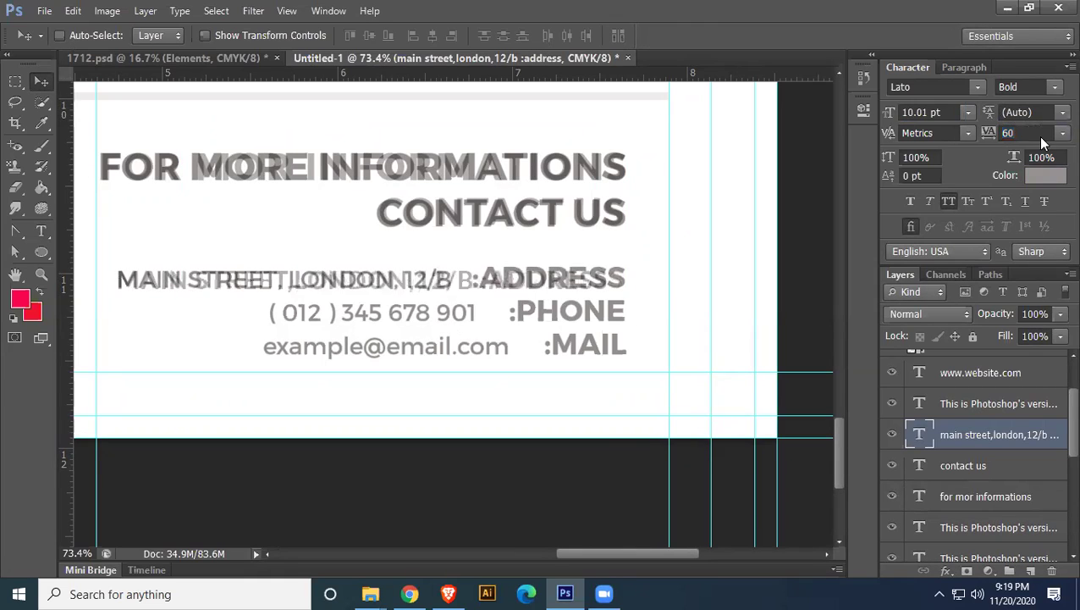
Add an extra space before ":ADDRESS" in the address line and set the word ADDRESS to Lato Black at 12.01 pt
{"action": "double_click", "coordinate": [922, 437]}
{"action": "left_click", "coordinate": [497, 311]}
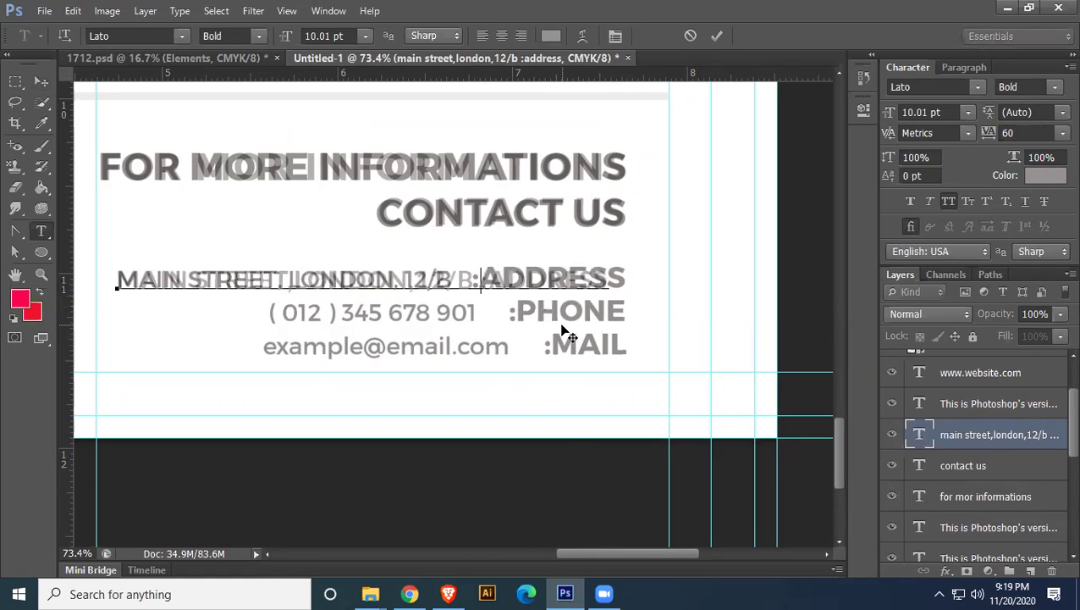
{"action": "left_click_drag", "start_coordinate": [488, 280], "coordinate": [845, 252]}
{"action": "left_click", "coordinate": [1054, 86]}
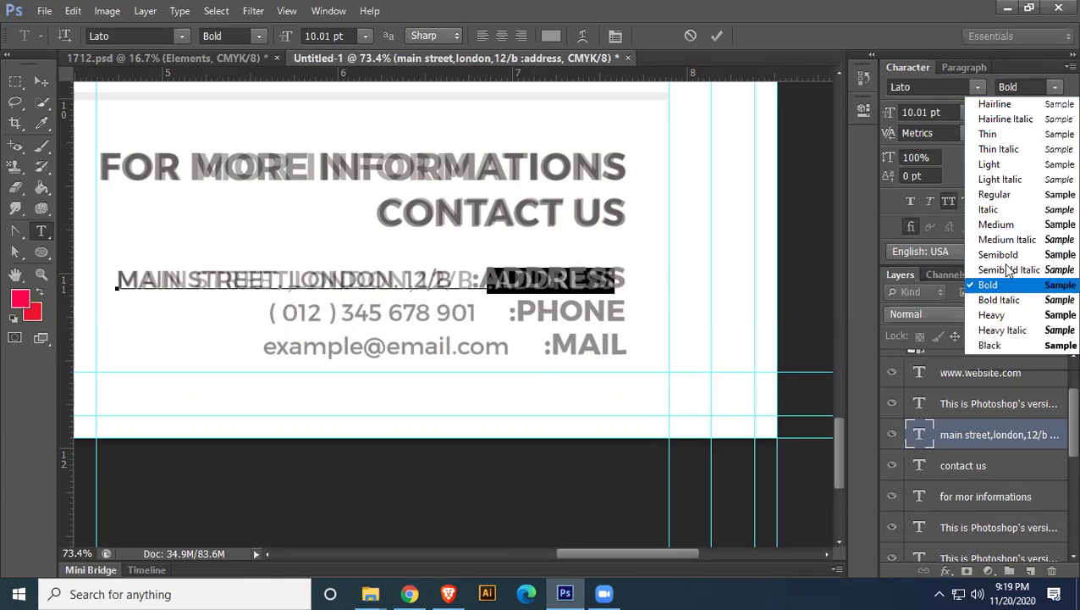
{"action": "left_click", "coordinate": [991, 341]}
{"action": "left_click", "coordinate": [949, 111]}
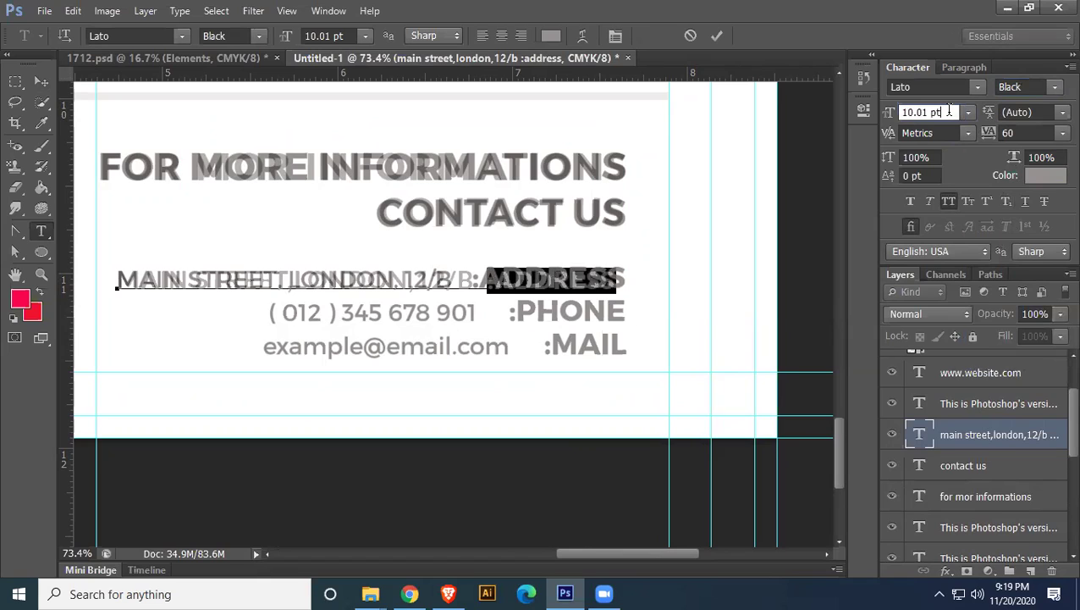
{"action": "key", "text": "Up"}
{"action": "key", "text": "Up"}
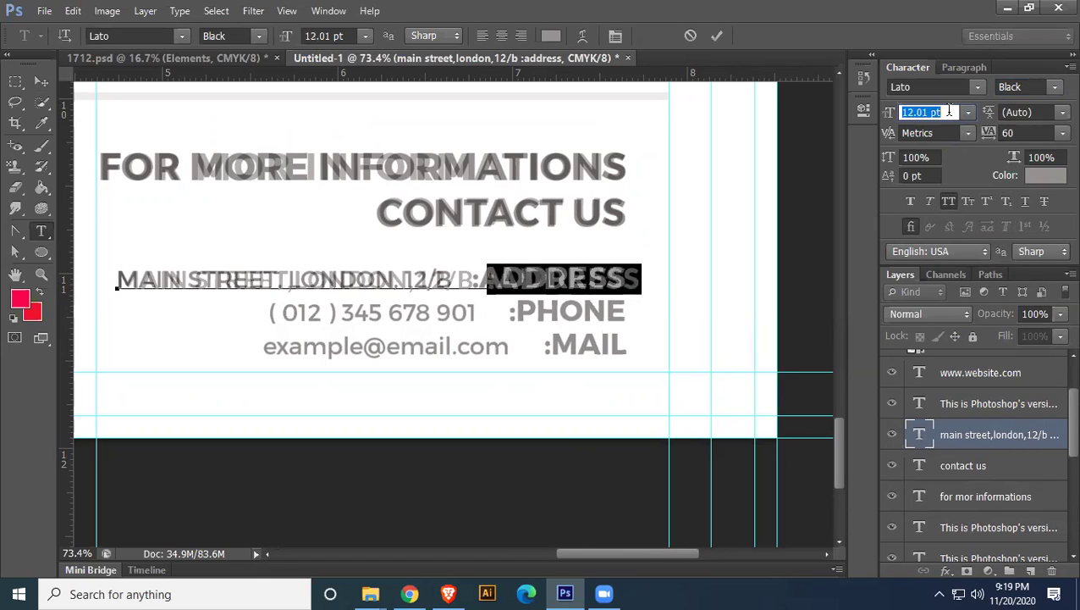
{"action": "key", "text": "Return"}
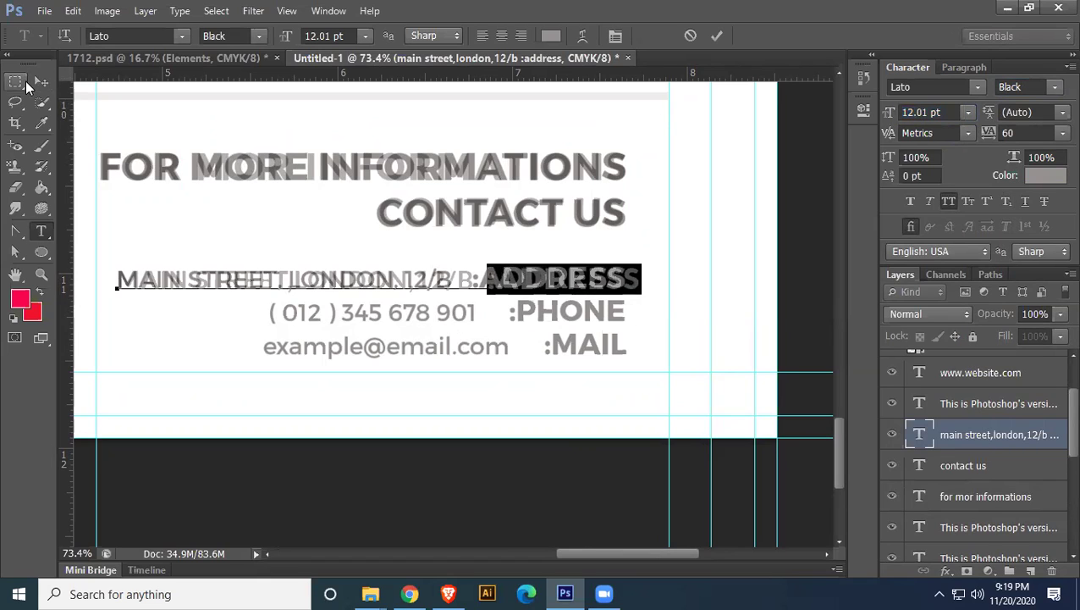
{"action": "left_click", "coordinate": [39, 81]}
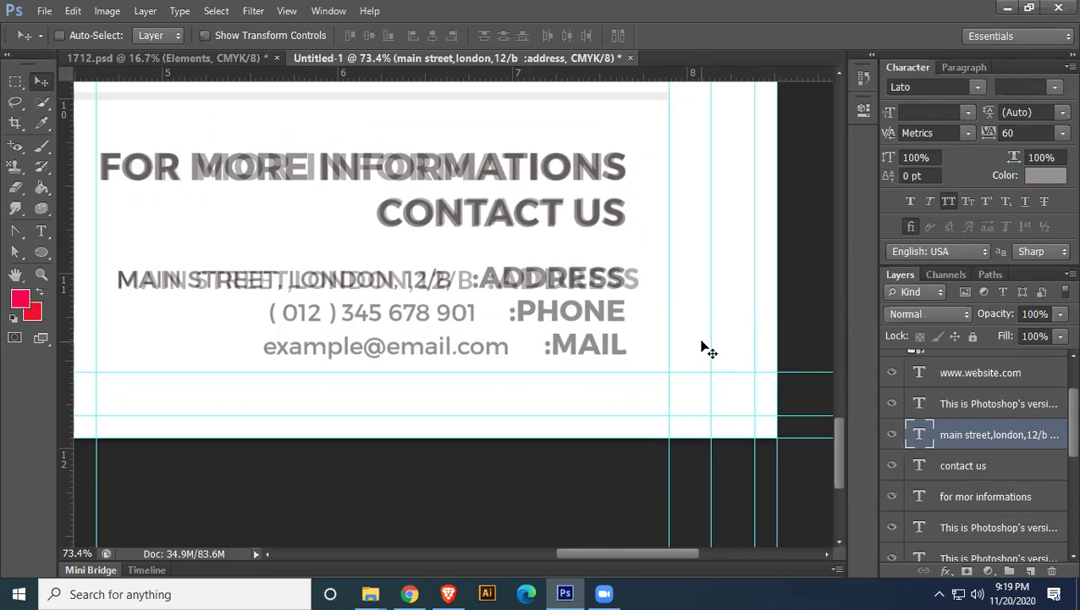
Nudge the address line sideways until its ADDRESS label lines up with the reference label
{"action": "key", "text": "Left"}
{"action": "key", "text": "Left"}
{"action": "key", "text": "Left"}
{"action": "key", "text": "Left"}
{"action": "key", "text": "Left"}
{"action": "key", "text": "Left"}
{"action": "key", "text": "Left"}
{"action": "key", "text": "Left"}
{"action": "key", "text": "Left"}
{"action": "key", "text": "Left"}
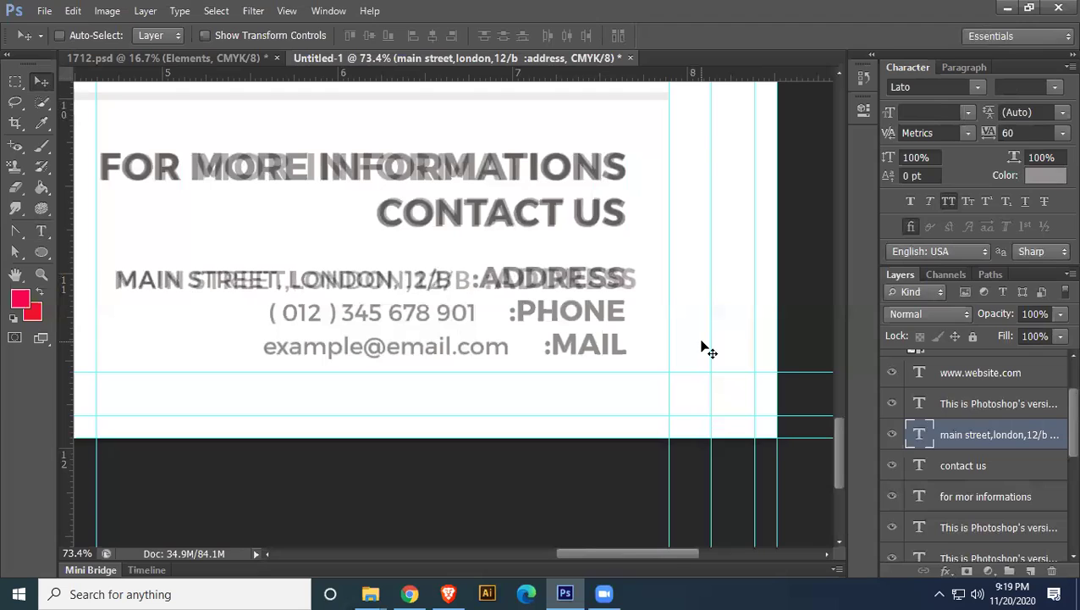
{"action": "key", "text": "Left"}
{"action": "key", "text": "Left"}
{"action": "key", "text": "Left"}
{"action": "key", "text": "Left"}
{"action": "key", "text": "Left"}
{"action": "key", "text": "Left"}
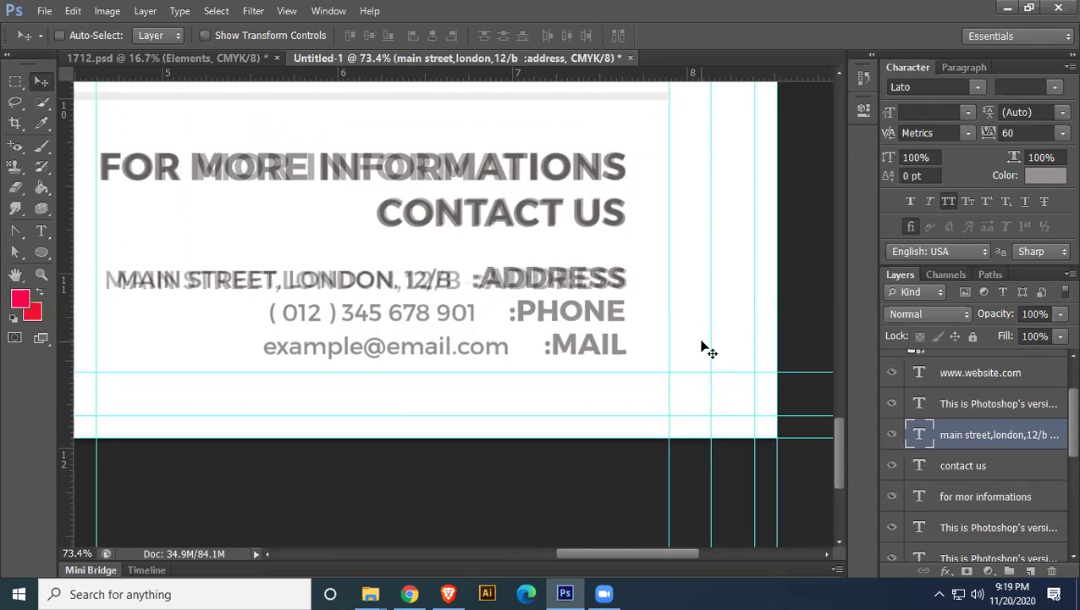
{"action": "key", "text": "Left"}
{"action": "key", "text": "Left"}
{"action": "key", "text": "Left"}
Select the ":ADDRESS" portion of the address line and copy it
{"action": "double_click", "coordinate": [921, 434]}
{"action": "left_click", "coordinate": [476, 280]}
{"action": "left_click_drag", "start_coordinate": [475, 280], "coordinate": [630, 280]}
{"action": "key", "text": "ctrl+c"}
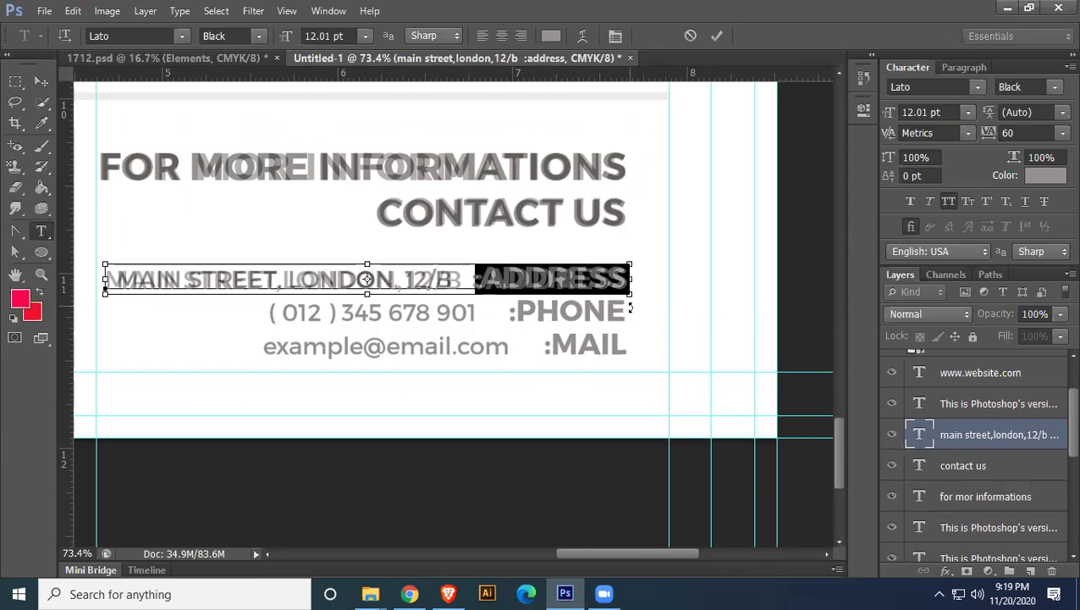
Paste the copied label as a new text layer, change its word to PHOMNE, and place it over the reference phone label
{"action": "left_click", "coordinate": [41, 81]}
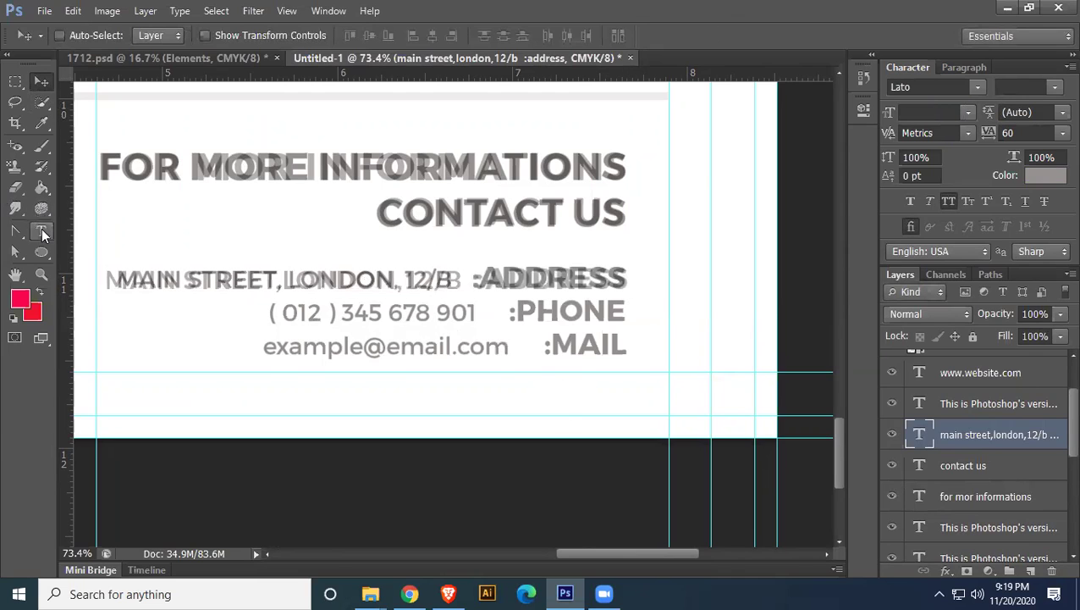
{"action": "left_click", "coordinate": [41, 232]}
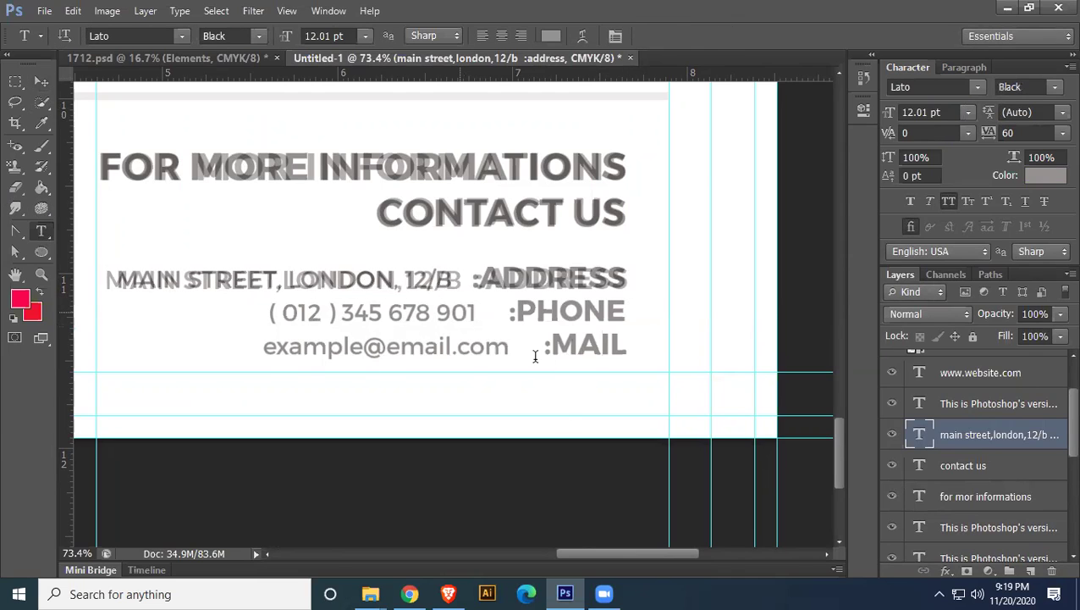
{"action": "left_click", "coordinate": [459, 300]}
{"action": "key", "text": "ctrl+v"}
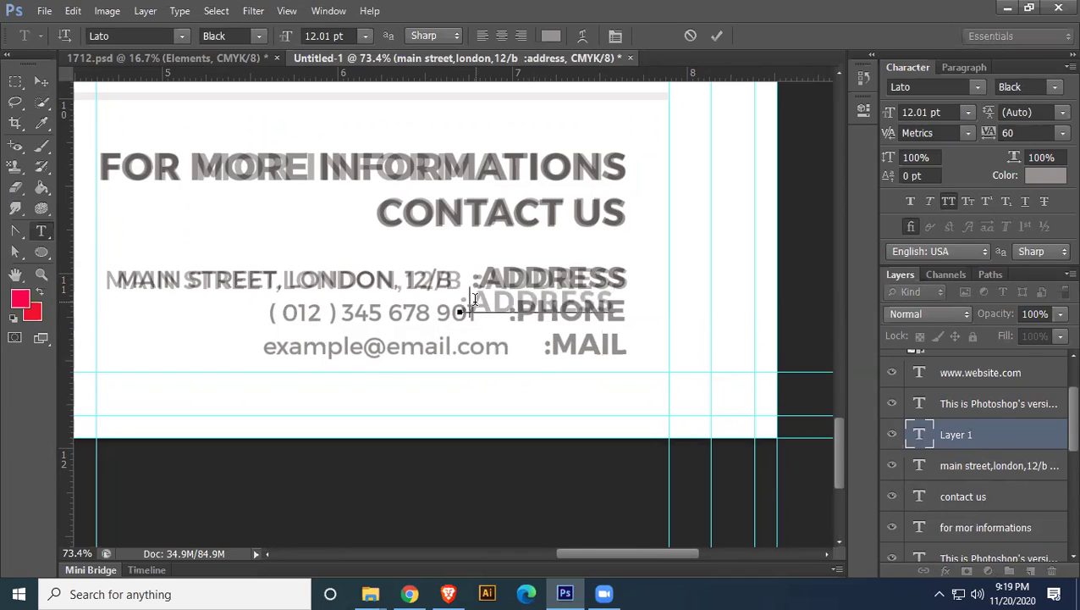
{"action": "left_click_drag", "start_coordinate": [475, 299], "coordinate": [617, 311]}
{"action": "type", "text": "PHOMNE"}
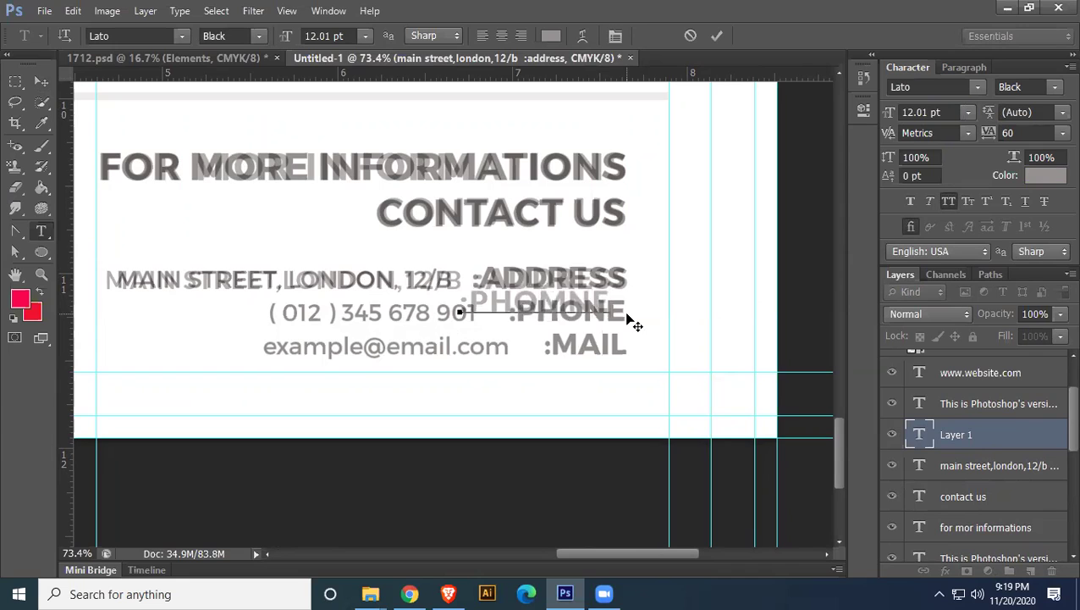
{"action": "left_click", "coordinate": [39, 80]}
{"action": "left_click_drag", "start_coordinate": [506, 311], "coordinate": [558, 316]}
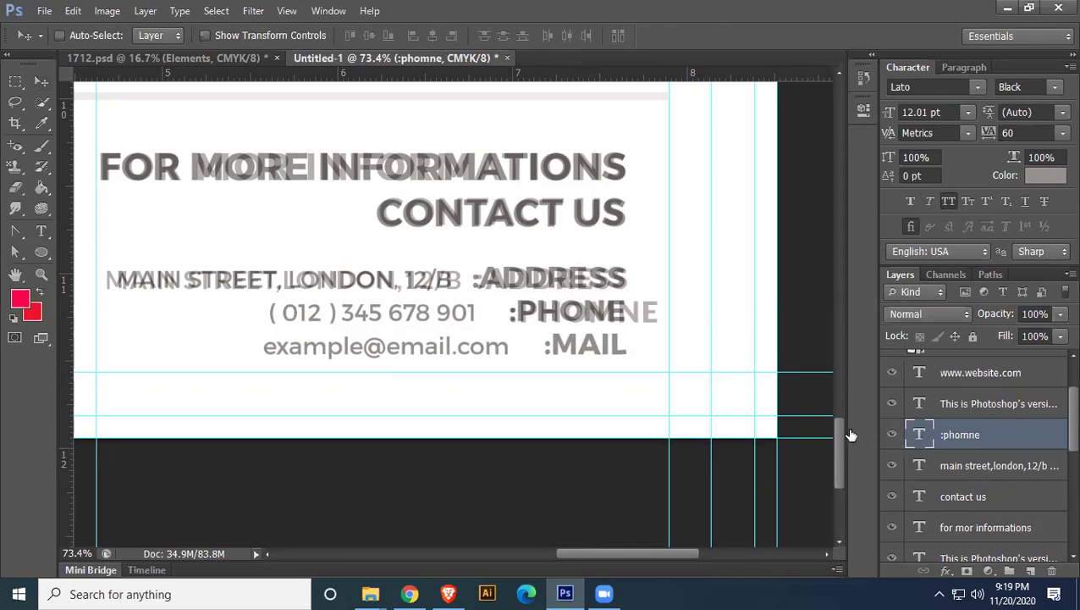
Correct the new label's wording to ":PHONE" by replacing the misspelled word
{"action": "key", "text": "ctrl+t"}
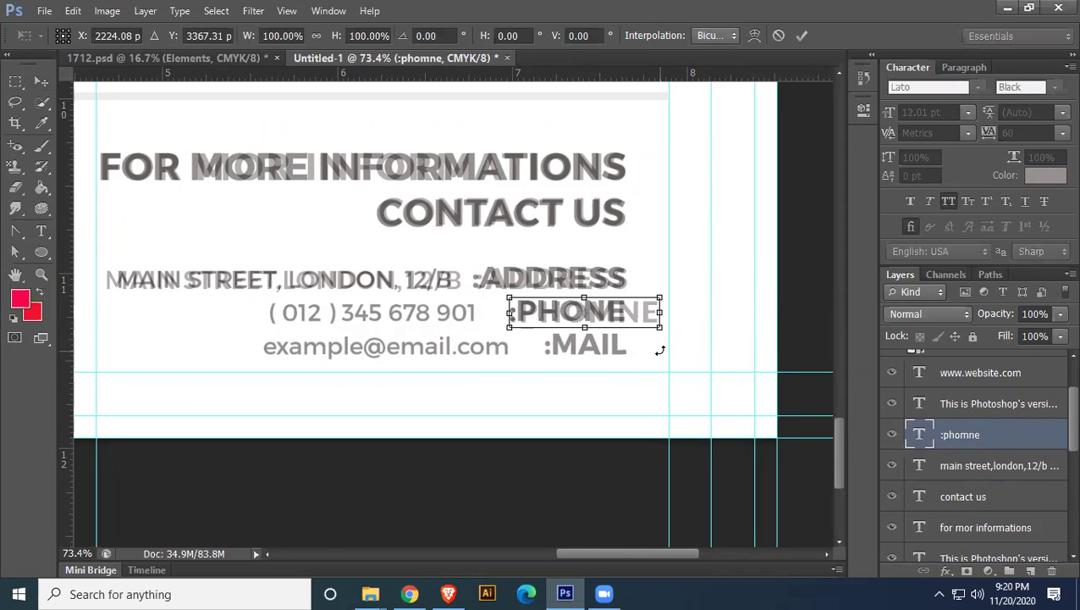
{"action": "key", "text": "Return"}
{"action": "key", "text": "t"}
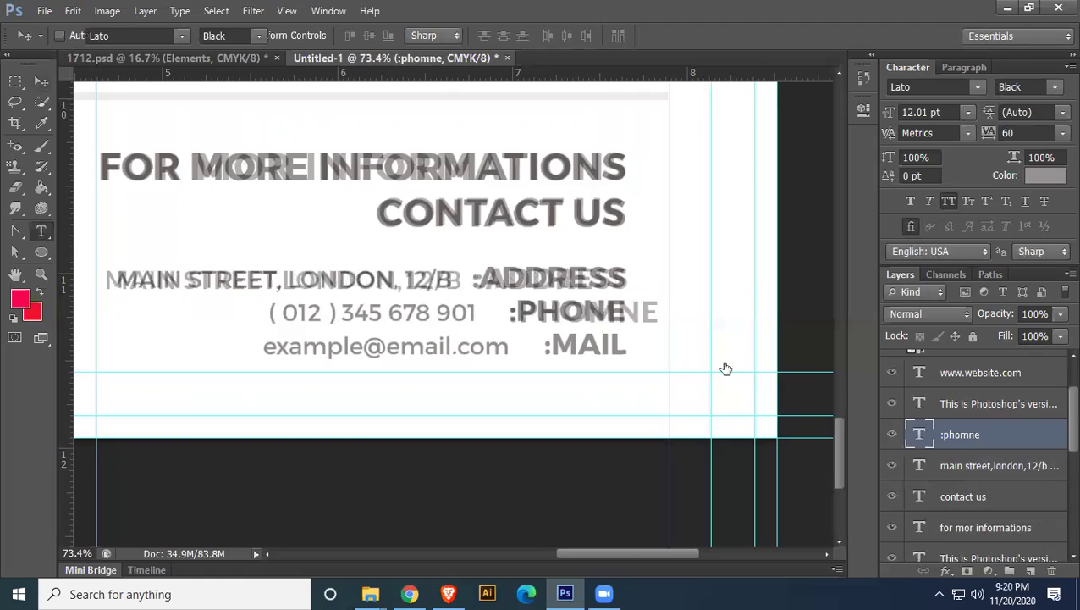
{"action": "key", "text": "Return"}
{"action": "left_click", "coordinate": [521, 312]}
{"action": "left_click_drag", "start_coordinate": [519, 311], "coordinate": [661, 321]}
{"action": "type", "text": "PHONENE"}
{"action": "left_click", "coordinate": [40, 82]}
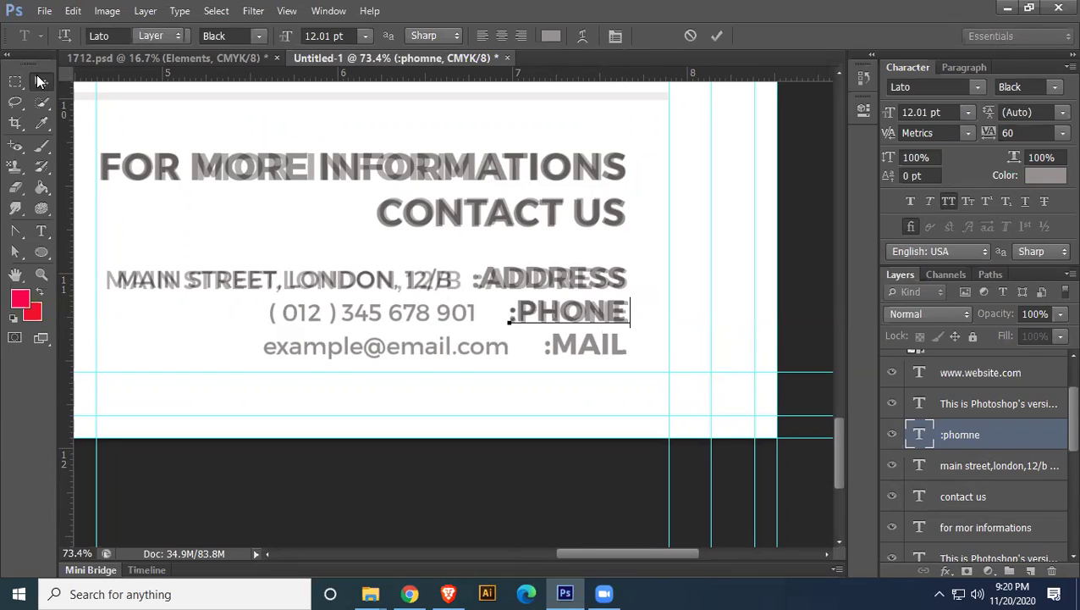
Duplicate the ":PHONE" label onto the mail row and change its word to "mail"
{"action": "left_click_drag", "start_coordinate": [622, 366], "coordinate": [660, 400], "text": "alt"}
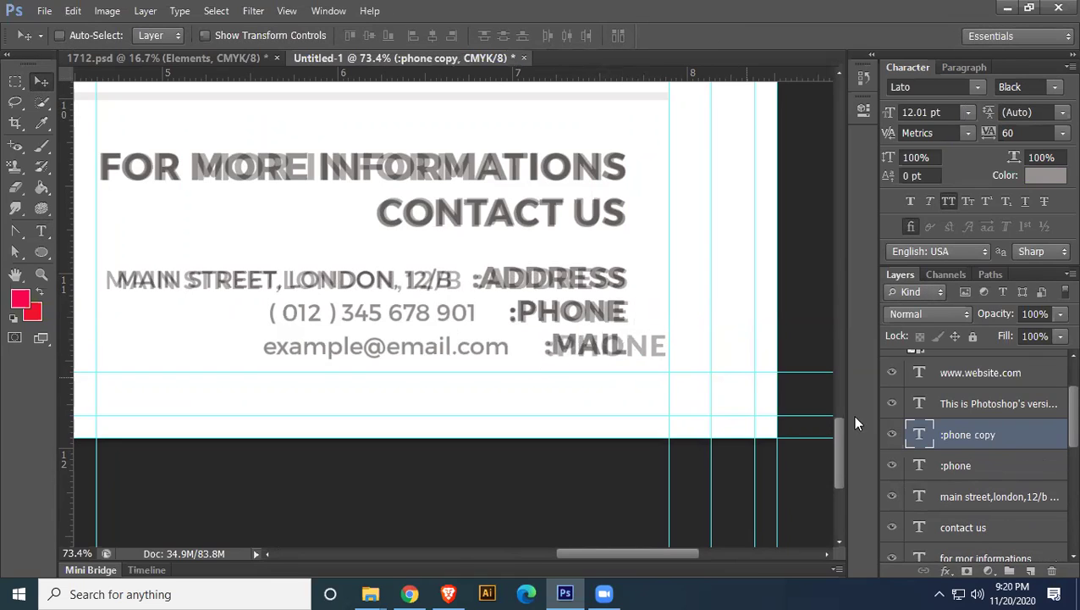
{"action": "key", "text": "t"}
{"action": "double_click", "coordinate": [918, 428]}
{"action": "left_click_drag", "start_coordinate": [556, 347], "coordinate": [665, 358]}
{"action": "type", "text": "mail"}
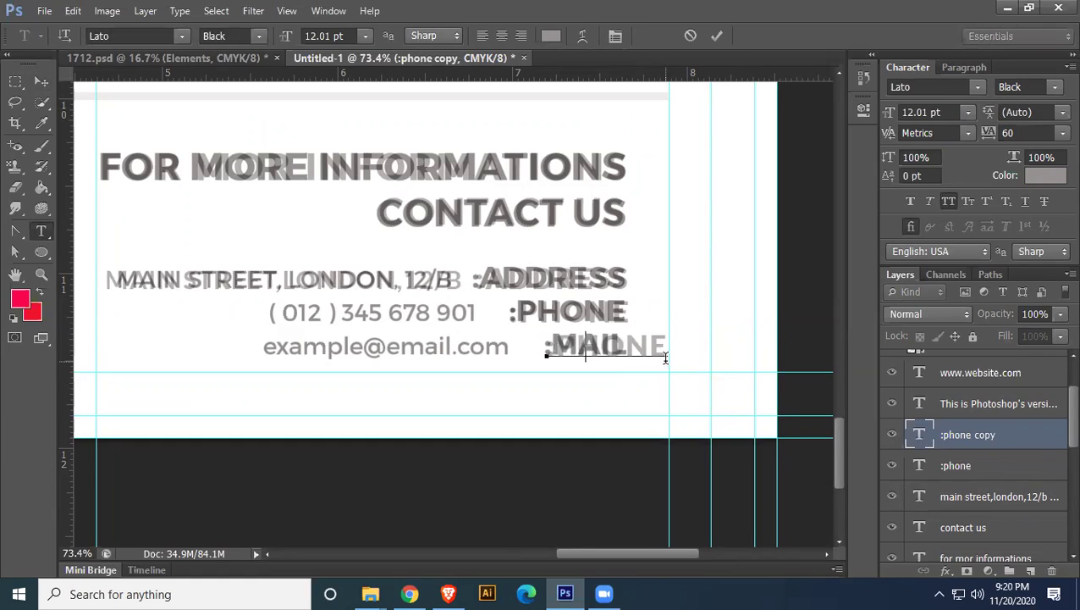
Nudge the ":MAIL" label sideways until it lines up with the reference label
{"action": "left_click", "coordinate": [41, 81]}
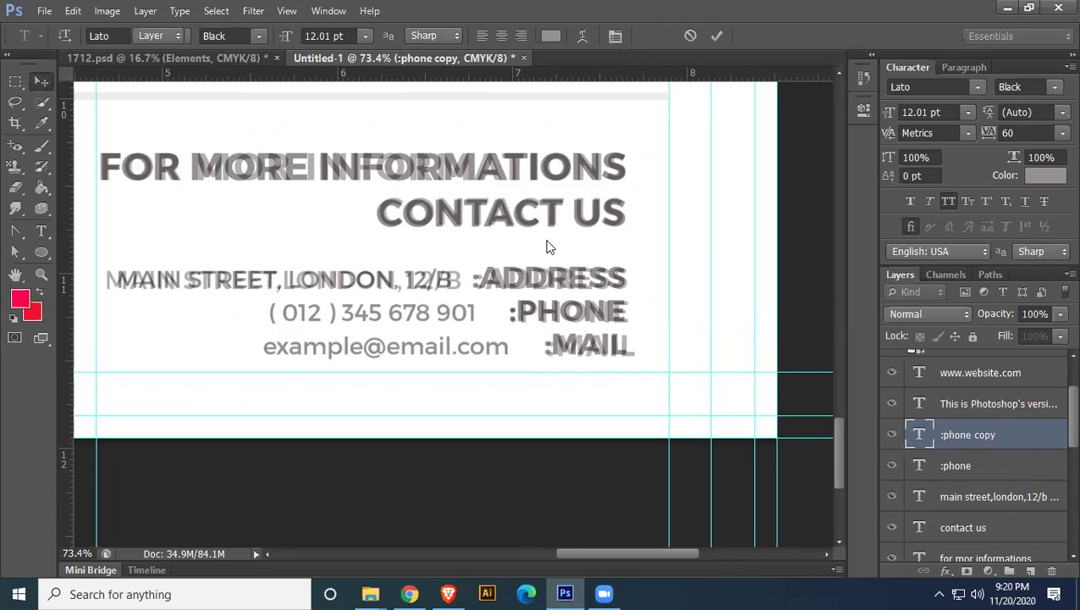
{"action": "key", "text": "shift+Left"}
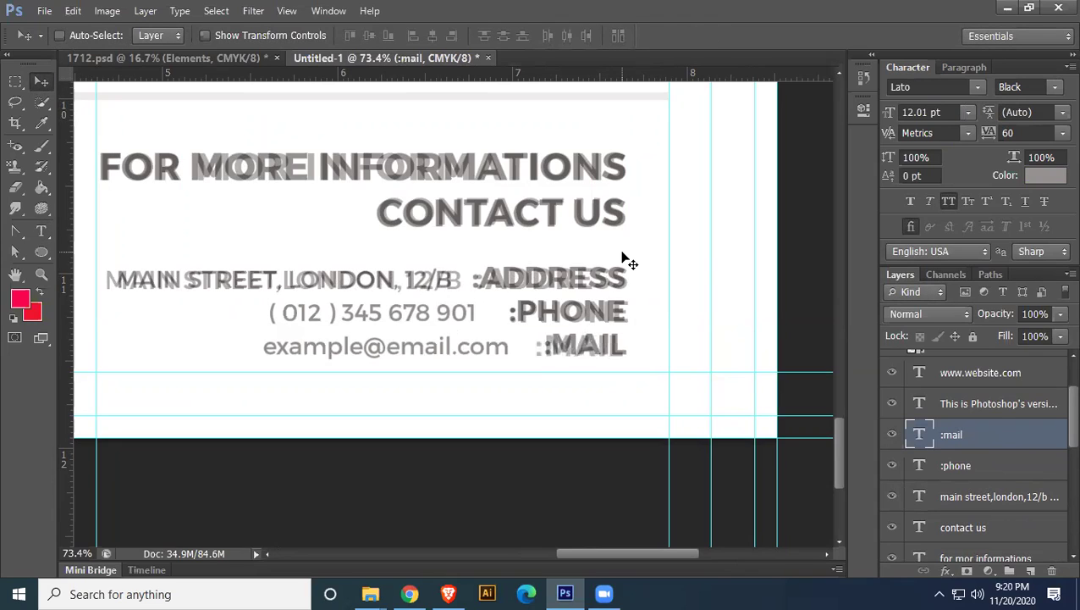
{"action": "key", "text": "shift+Right"}
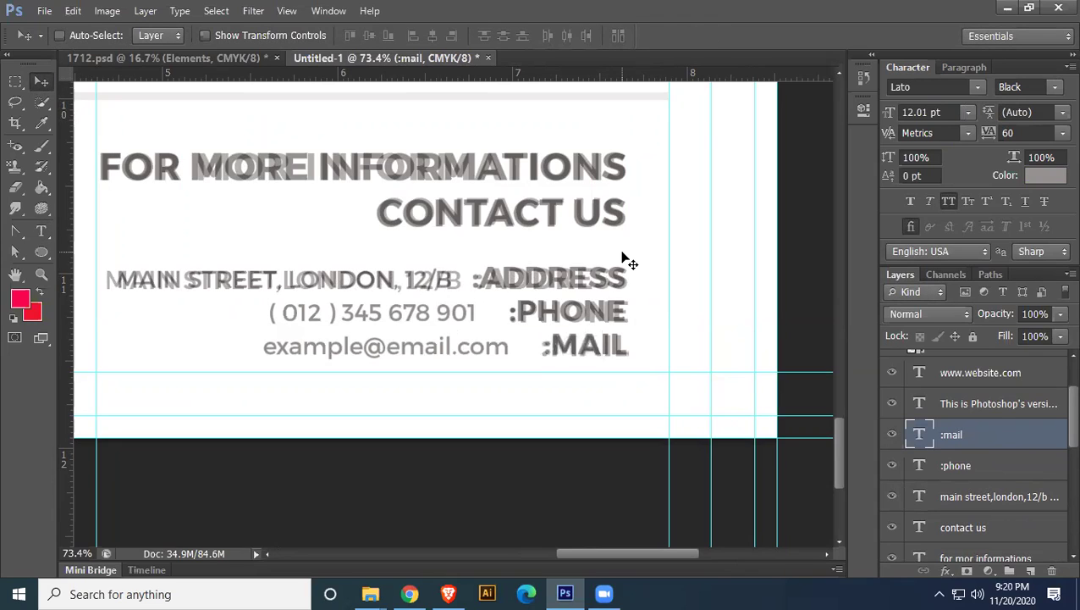
Add a new text layer beside the reference phone row containing the phone number with its area code in parentheses
{"action": "left_click", "coordinate": [46, 231]}
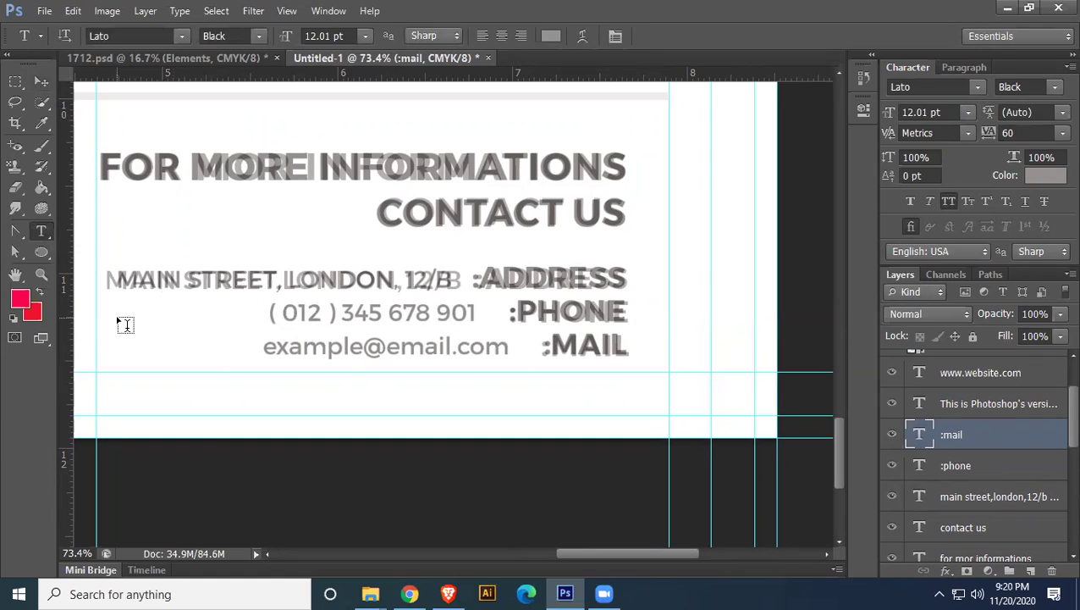
{"action": "left_click", "coordinate": [299, 356]}
{"action": "type", "text": "()"}
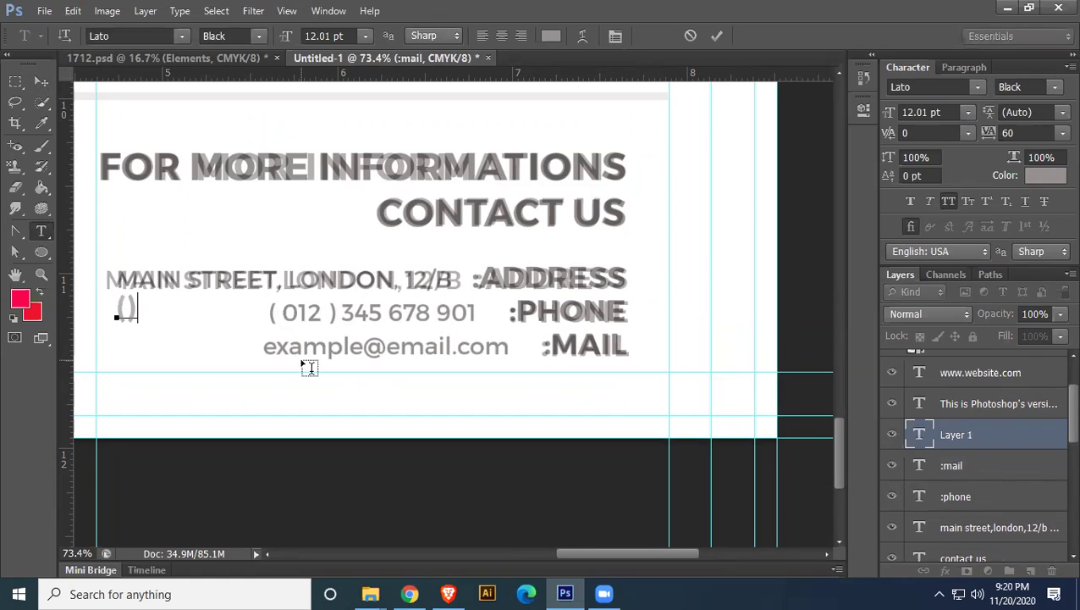
{"action": "key", "text": "Left"}
{"action": "type", "text": "012)"}
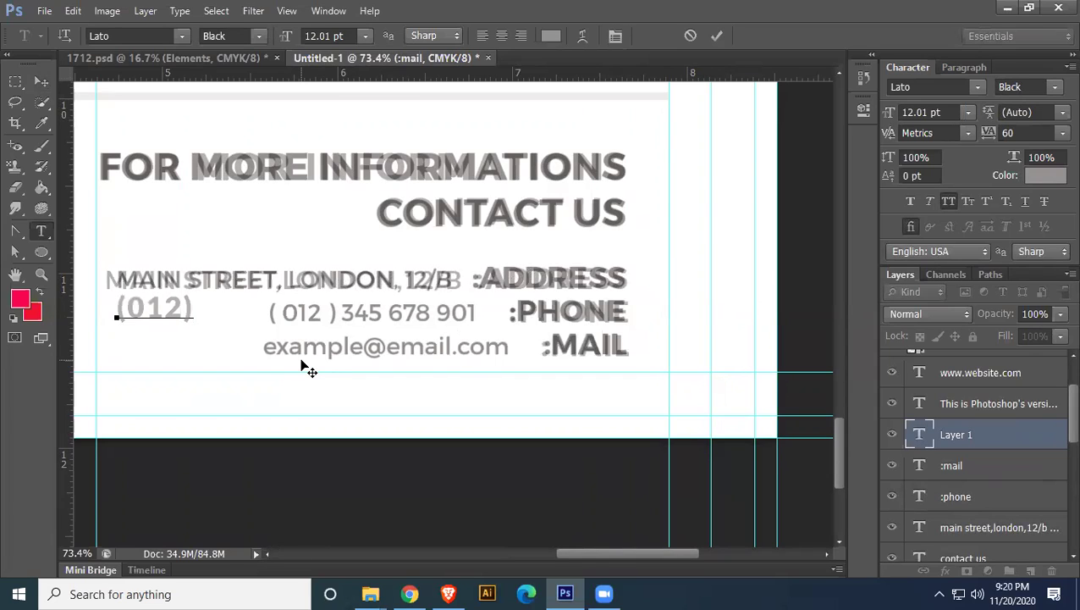
{"action": "type", "text": "345"}
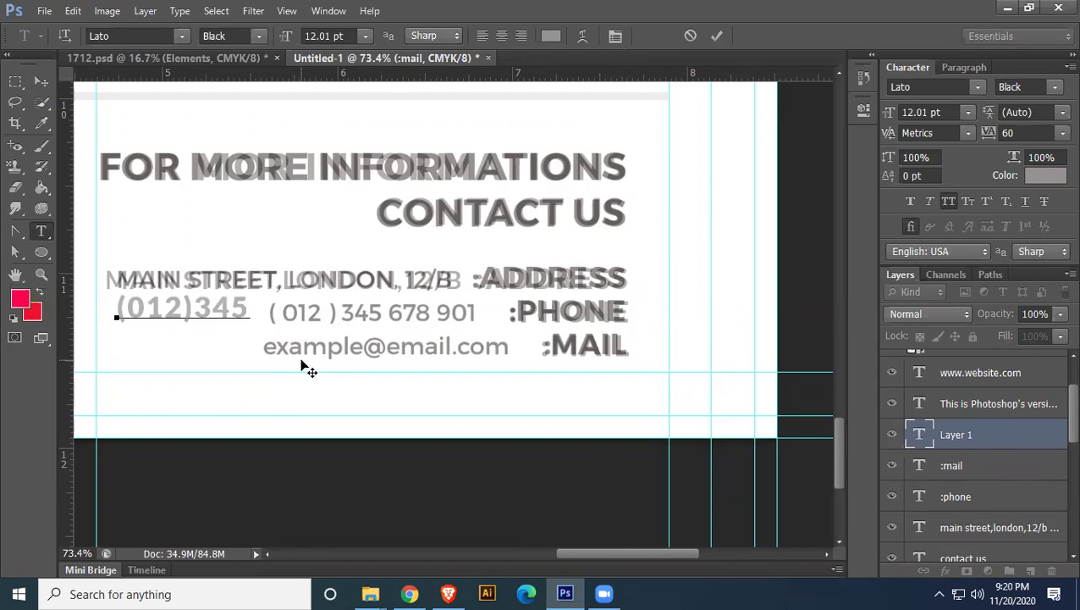
{"action": "type", "text": " 678 90"}
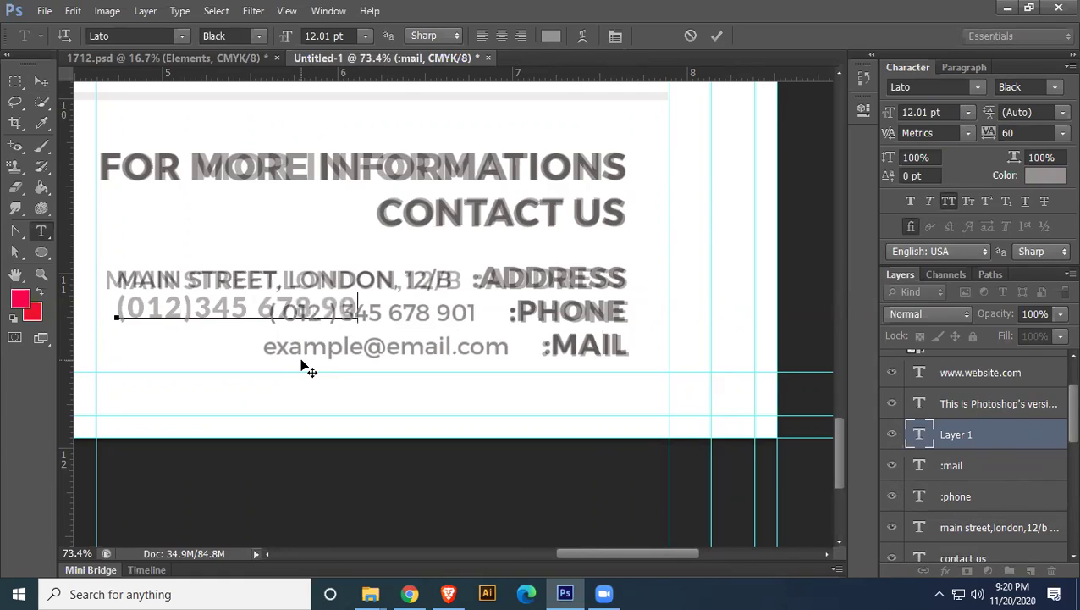
{"action": "type", "text": "1"}
Set the phone number text to Lato Bold at 11.01 pt and move it over the reference phone number
{"action": "key", "text": "ctrl+a"}
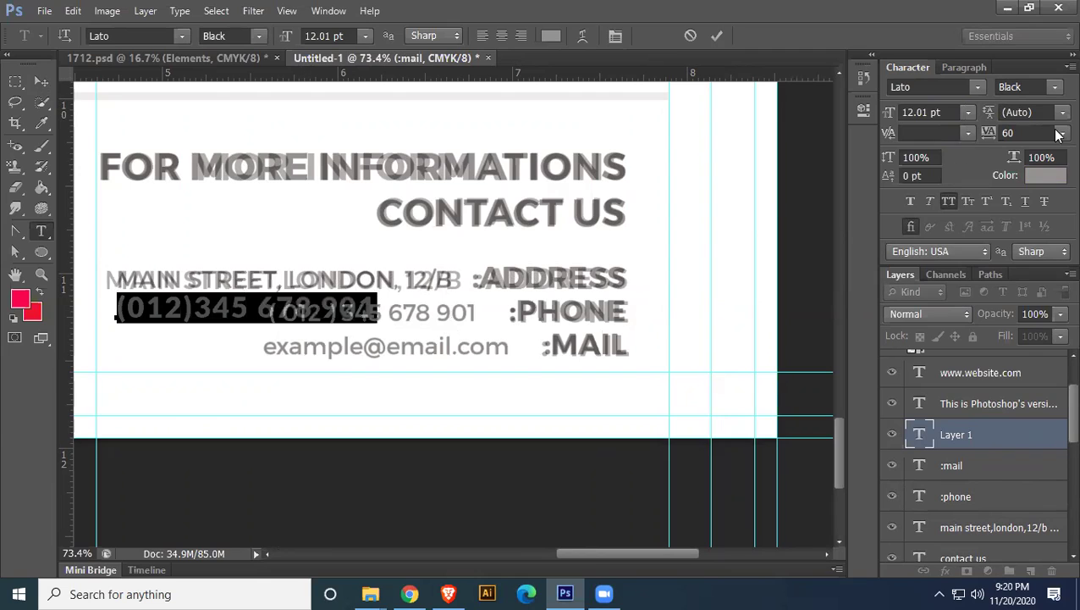
{"action": "left_click", "coordinate": [1056, 90]}
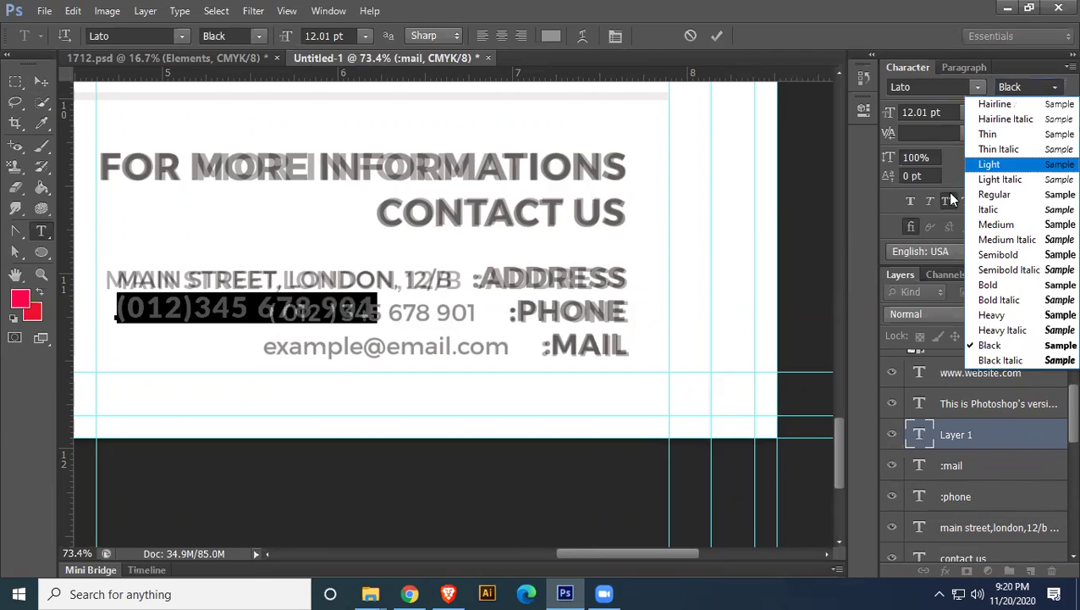
{"action": "left_click", "coordinate": [1007, 286]}
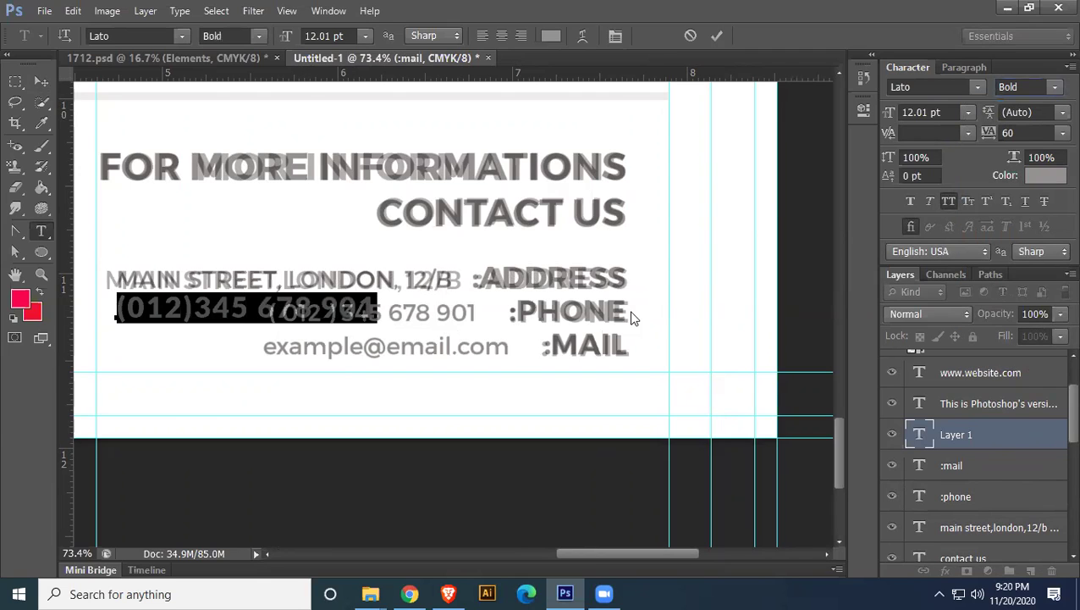
{"action": "left_click", "coordinate": [945, 111]}
{"action": "key", "text": "Down"}
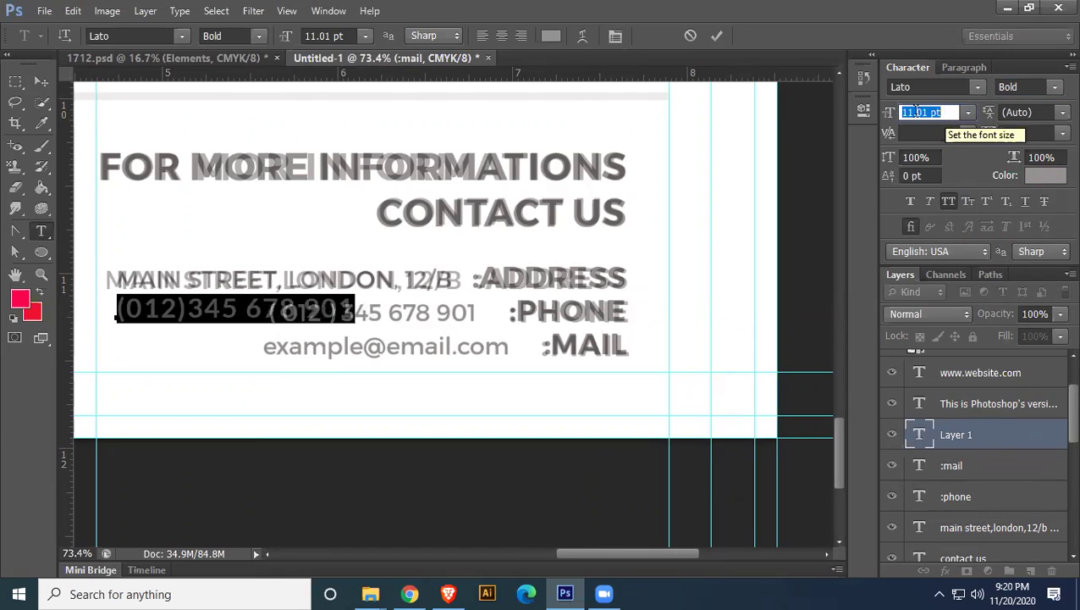
{"action": "key", "text": "ctrl+Return"}
{"action": "key", "text": "v"}
{"action": "left_click_drag", "start_coordinate": [248, 311], "coordinate": [398, 320]}
Set the phone number's tracking to 10 and font size to 10 pt, and realign it with the reference
{"action": "left_click", "coordinate": [1063, 133]}
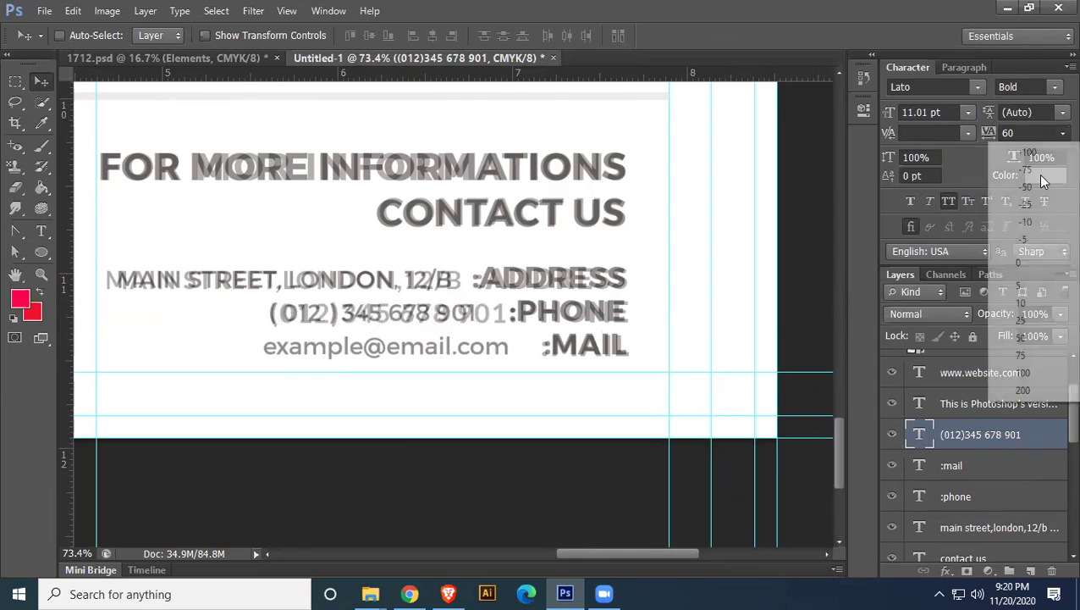
{"action": "left_click", "coordinate": [1024, 307]}
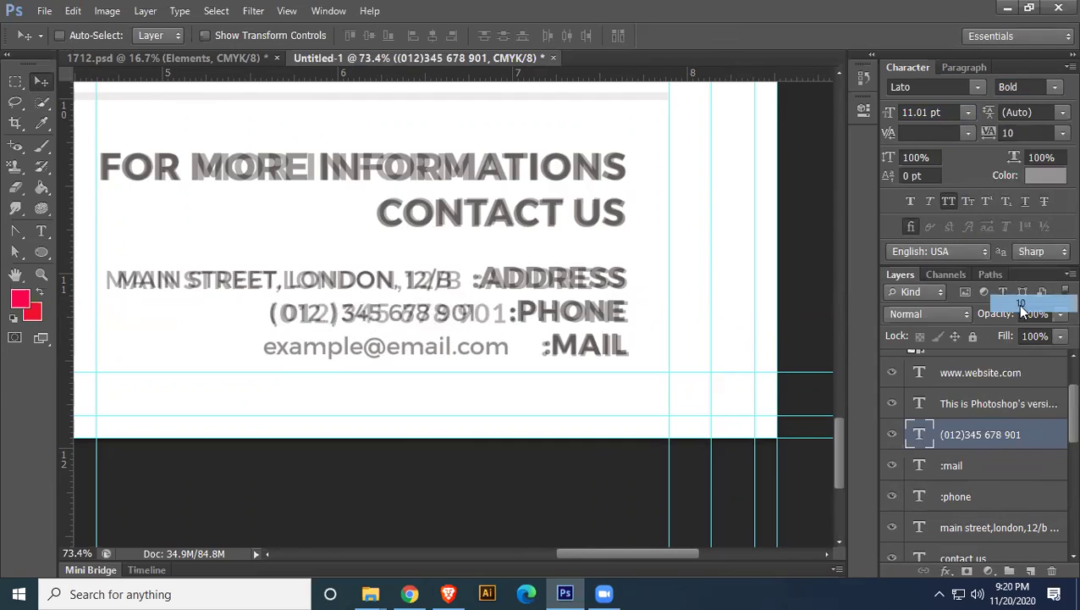
{"action": "left_click", "coordinate": [946, 117]}
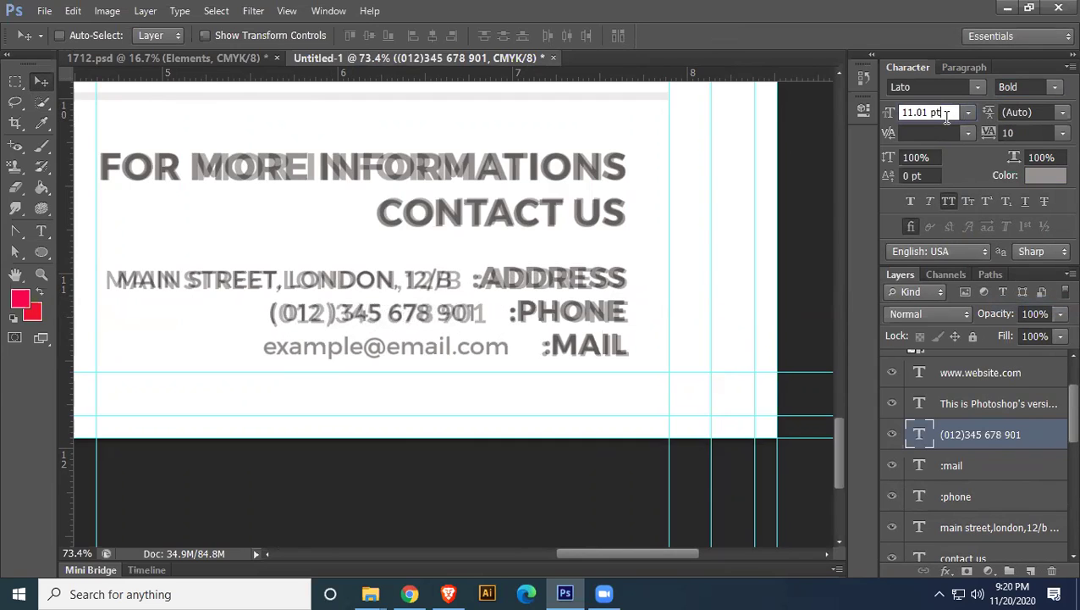
{"action": "left_click_drag", "start_coordinate": [947, 117], "coordinate": [891, 116]}
{"action": "type", "text": "10"}
{"action": "key", "text": "Return"}
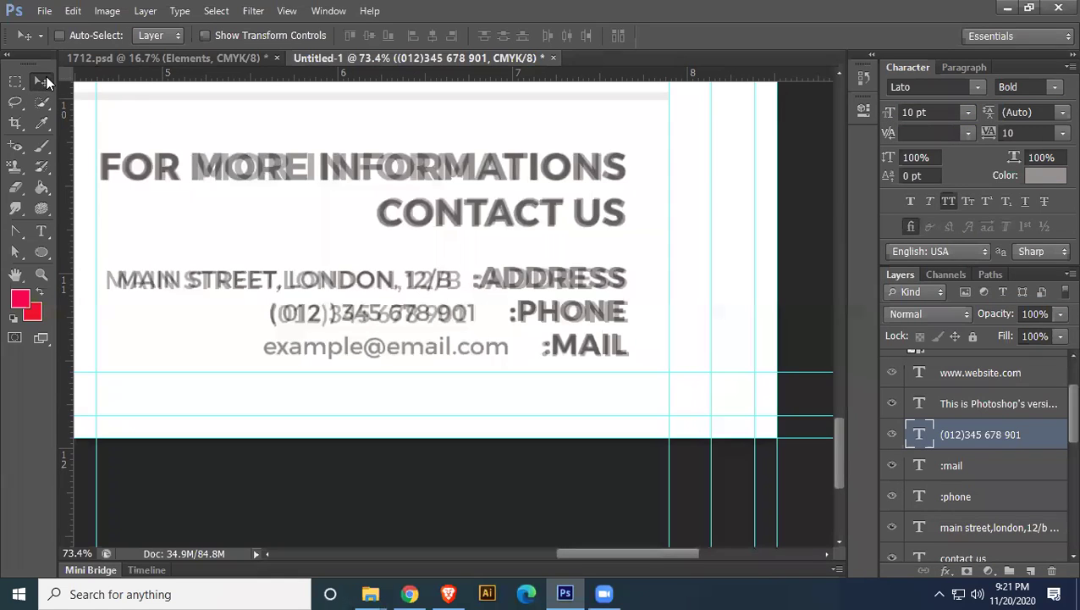
{"action": "mouse_move", "coordinate": [369, 306]}
{"action": "left_mouse_down"}
{"action": "mouse_move", "coordinate": [318, 353]}
{"action": "mouse_move", "coordinate": [389, 325]}
{"action": "mouse_move", "coordinate": [382, 305]}
{"action": "left_mouse_up"}
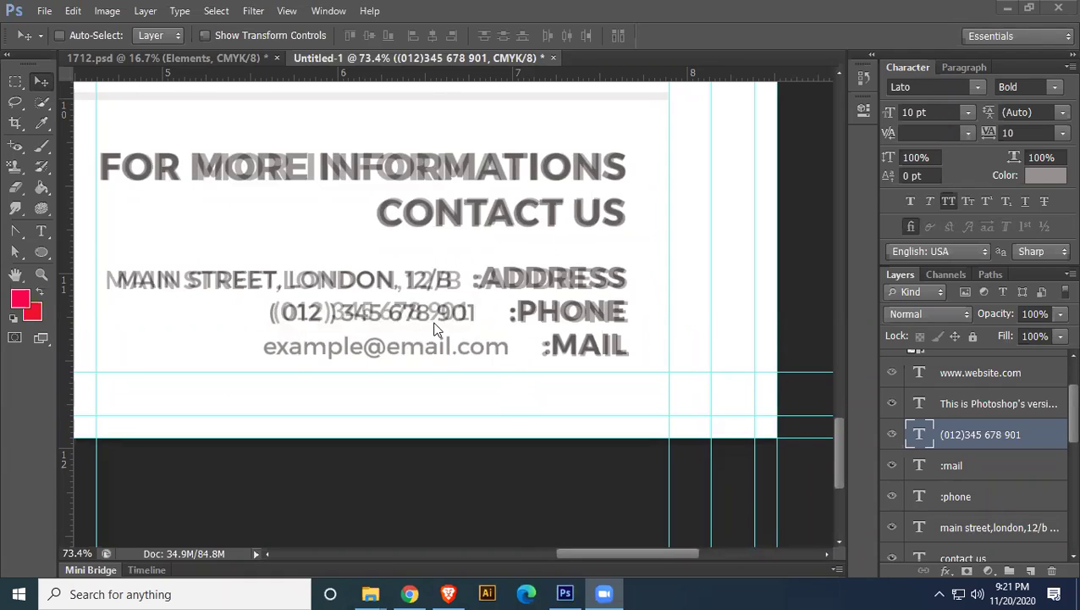
{"action": "left_click", "coordinate": [432, 385]}
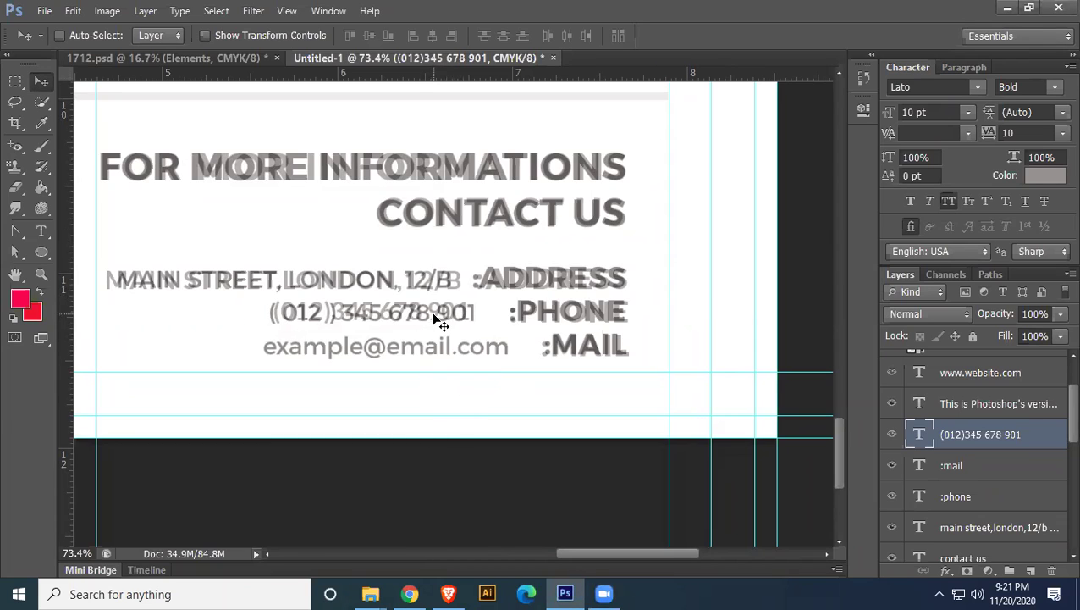
Duplicate the phone number layer below the mail row and replace its text with the e-mail address
{"action": "left_click_drag", "start_coordinate": [439, 321], "coordinate": [438, 393]}
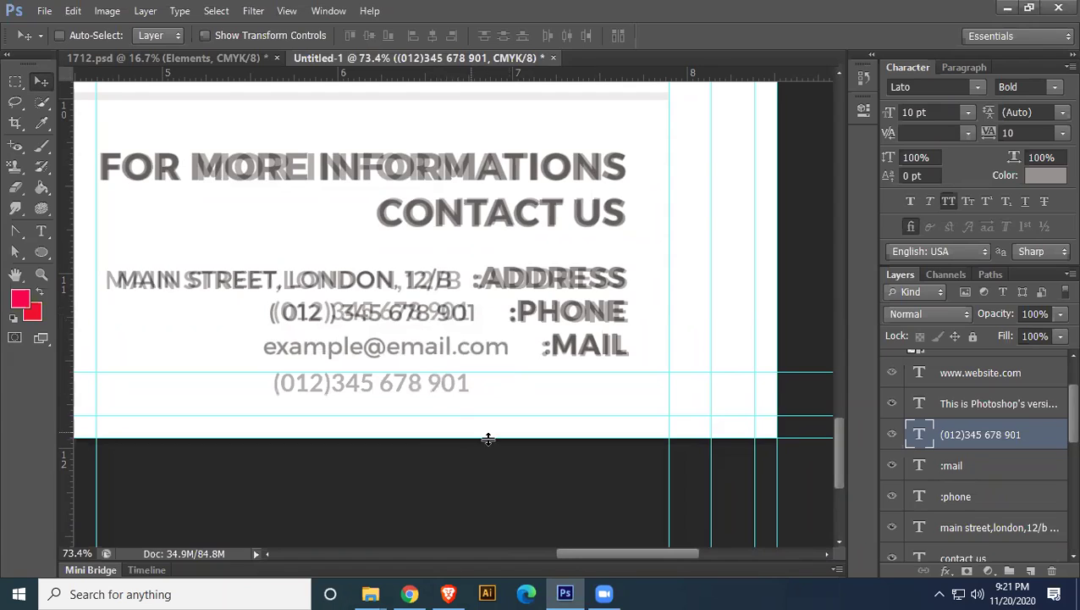
{"action": "double_click", "coordinate": [917, 435]}
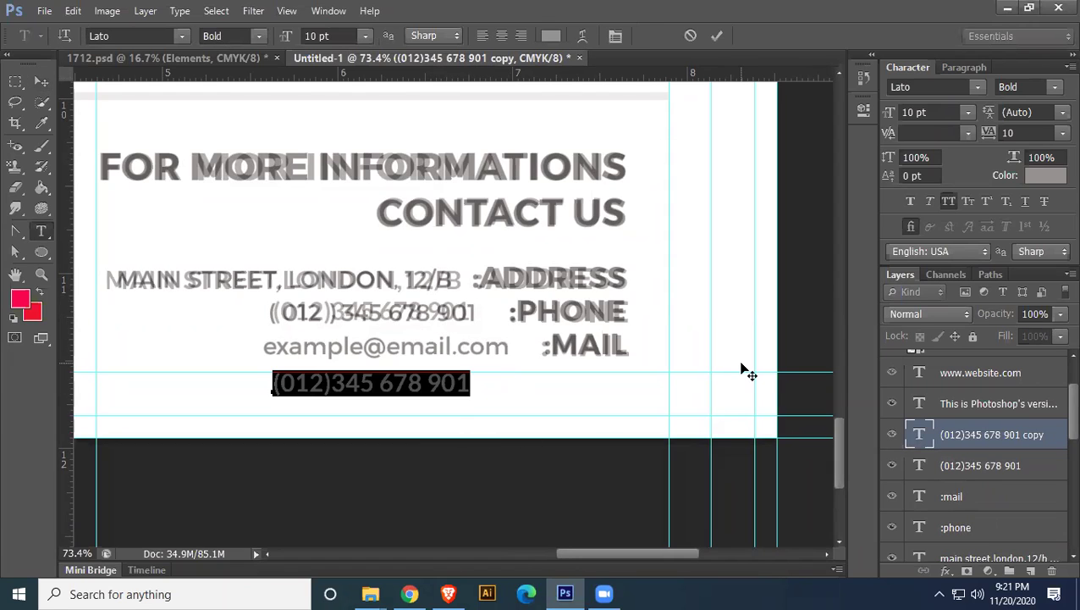
{"action": "type", "text": "EXA"}
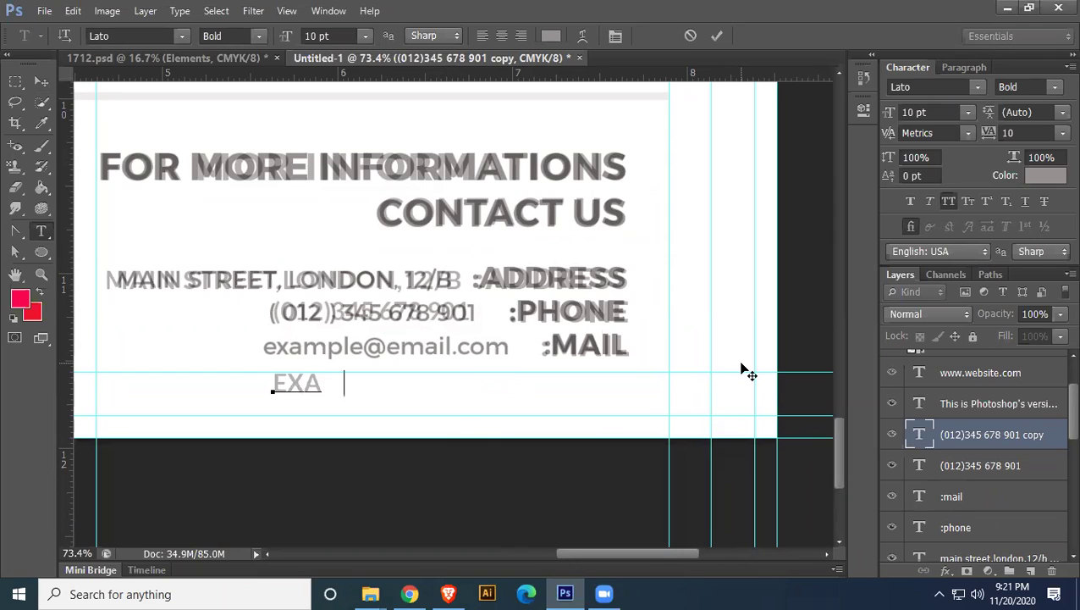
{"action": "type", "text": "MPLE@"}
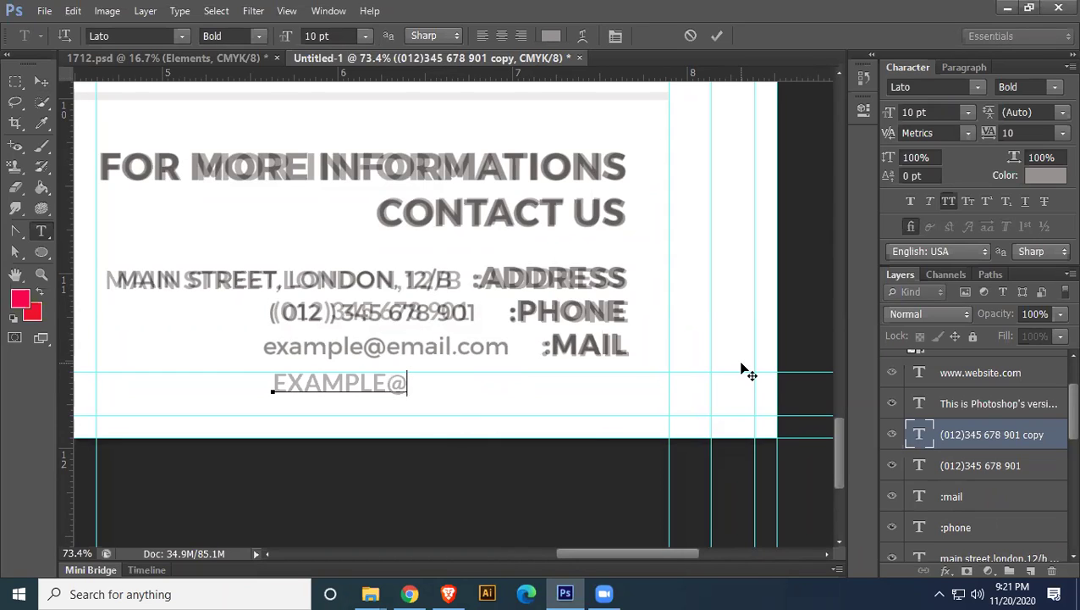
{"action": "type", "text": "EMAIL.COM"}
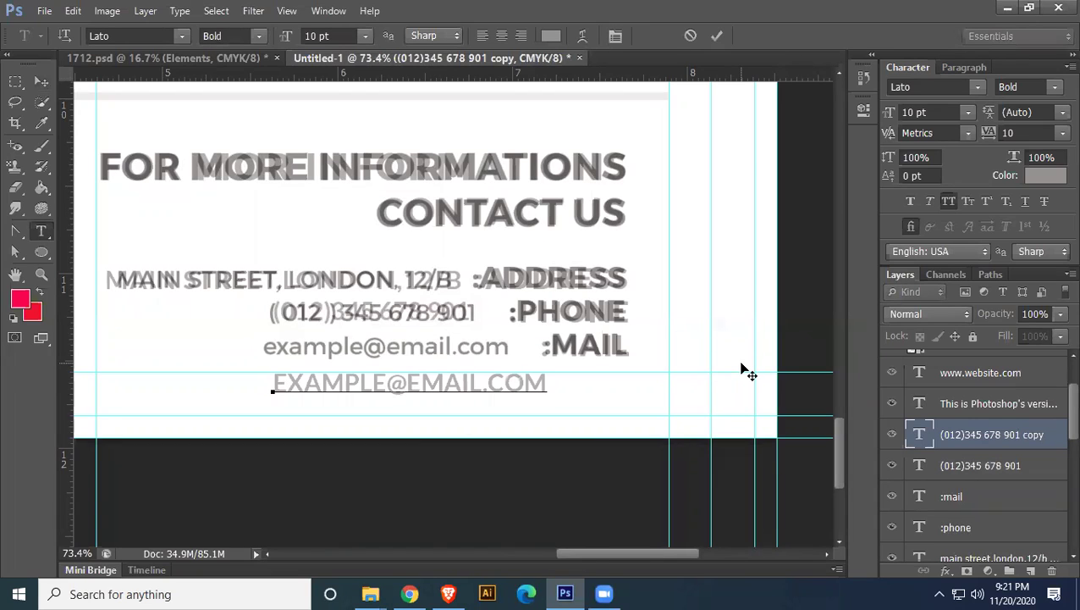
Turn off All Caps for the e-mail address text and move it over the reference e-mail line
{"action": "key", "text": "ctrl+a"}
{"action": "left_click", "coordinate": [949, 200]}
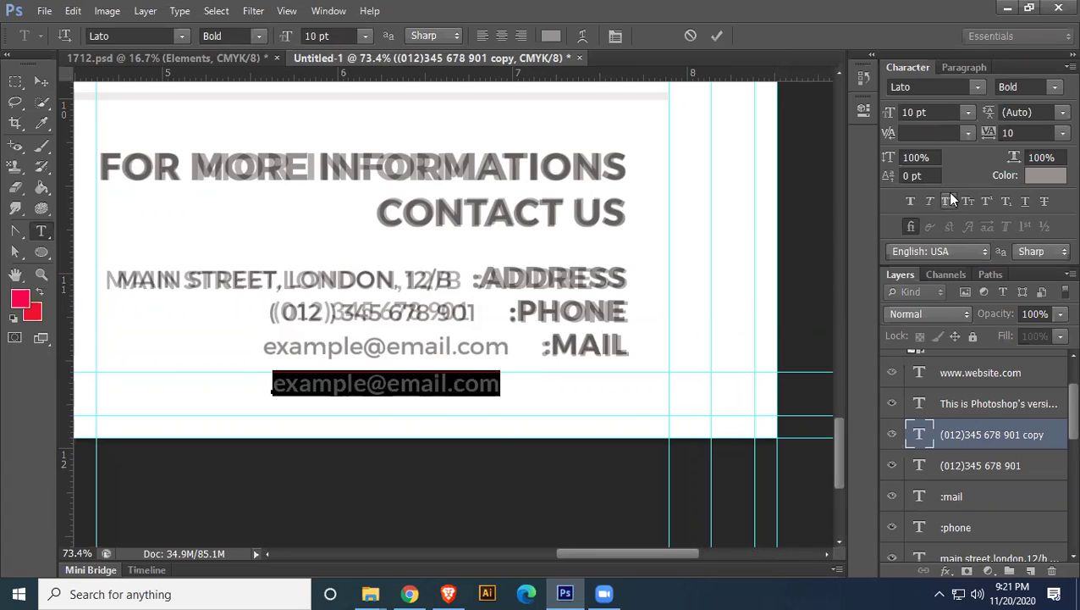
{"action": "left_click", "coordinate": [42, 81]}
{"action": "left_click_drag", "start_coordinate": [359, 397], "coordinate": [356, 353]}
{"action": "left_click_drag", "start_coordinate": [355, 357], "coordinate": [356, 357]}
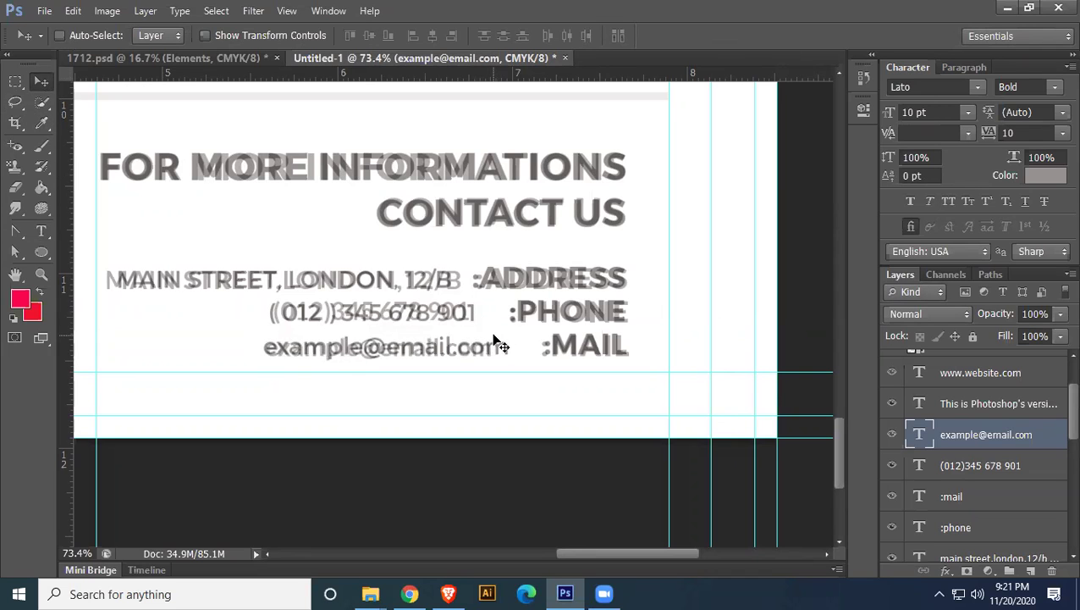
Fit the whole flyer in view and compare it with and without the 1712 reference overlay
{"action": "key", "text": "ctrl+0"}
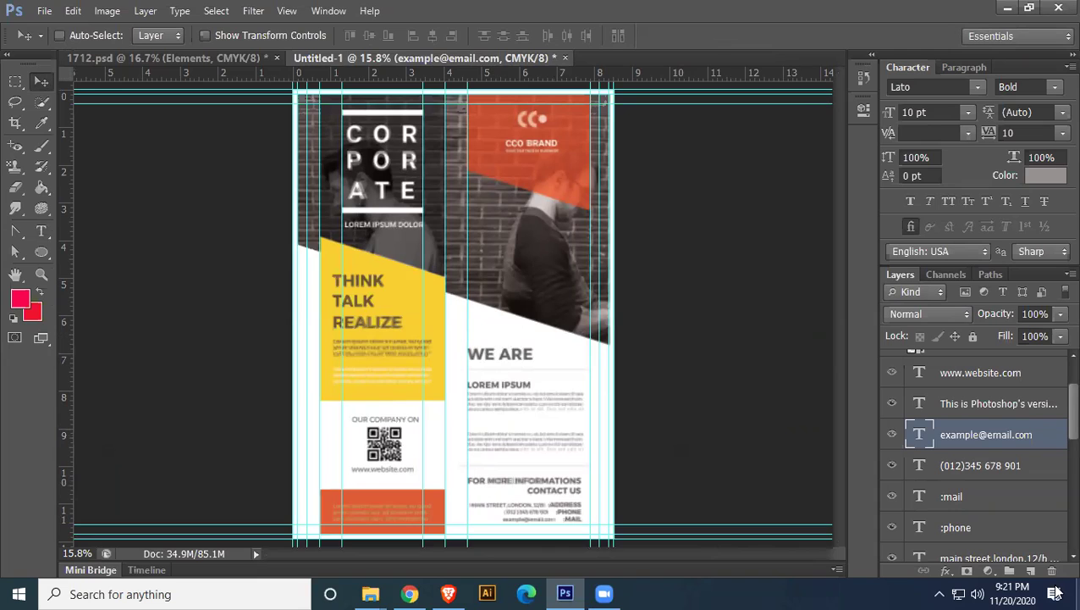
{"action": "scroll", "coordinate": [1014, 481], "scroll_direction": "up", "scroll_amount": 2}
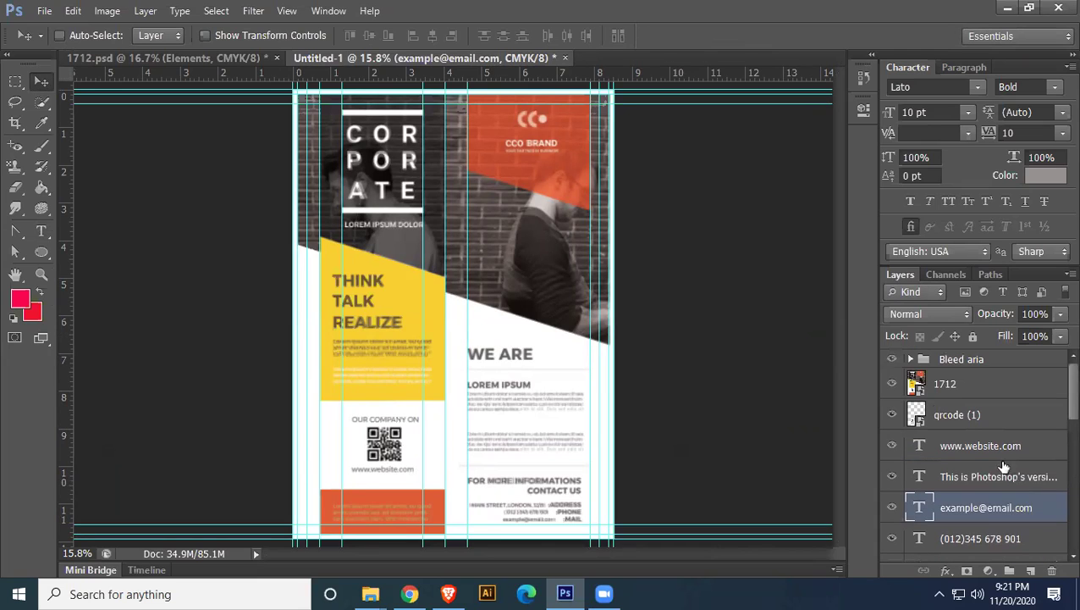
{"action": "left_click", "coordinate": [891, 386]}
{"action": "left_click", "coordinate": [892, 386]}
{"action": "left_click", "coordinate": [891, 386]}
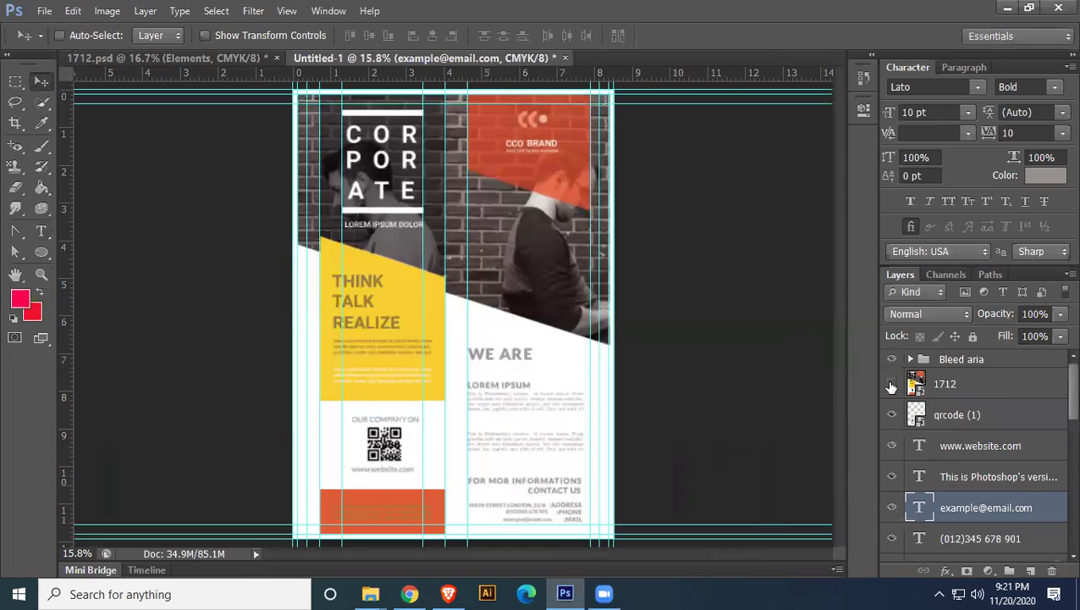
{"action": "left_click", "coordinate": [965, 393]}
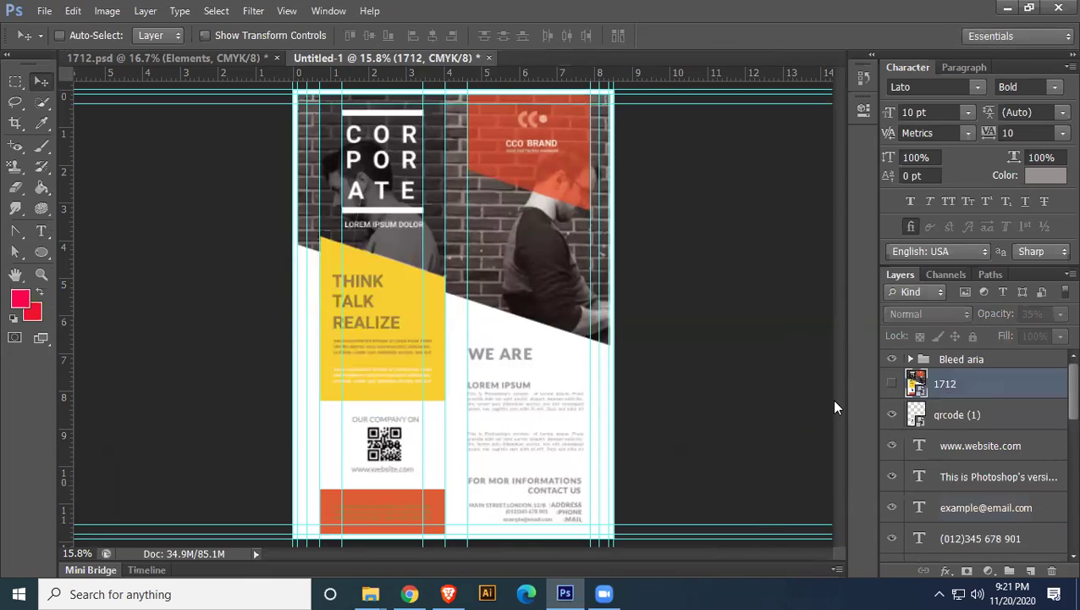
{"action": "left_click", "coordinate": [892, 386]}
{"action": "left_click", "coordinate": [892, 386]}
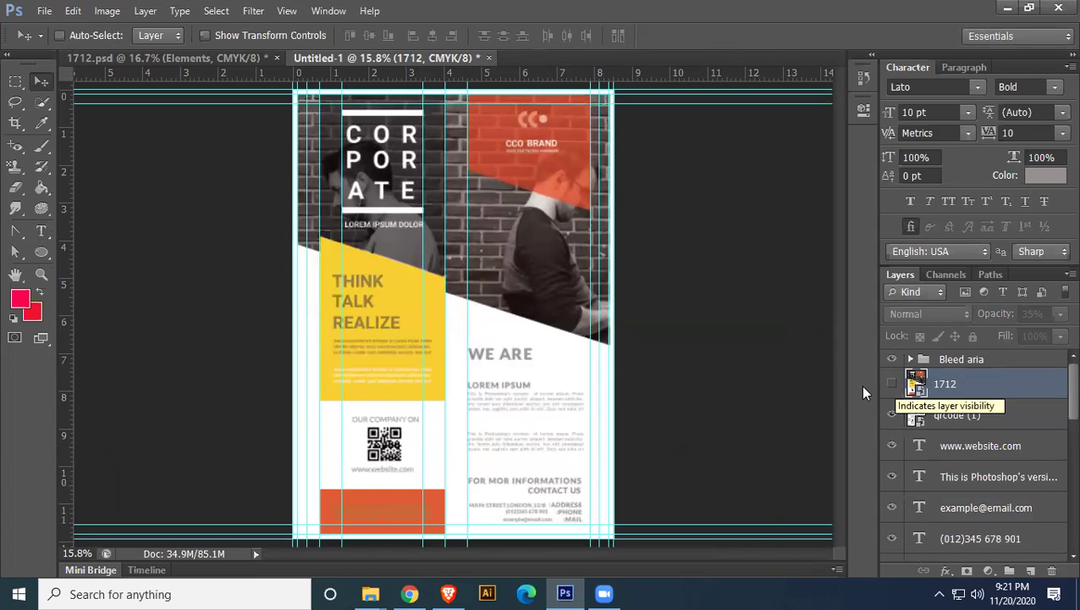
Show the 1712 reference layer and raise its opacity to 100%
{"action": "left_click", "coordinate": [891, 384]}
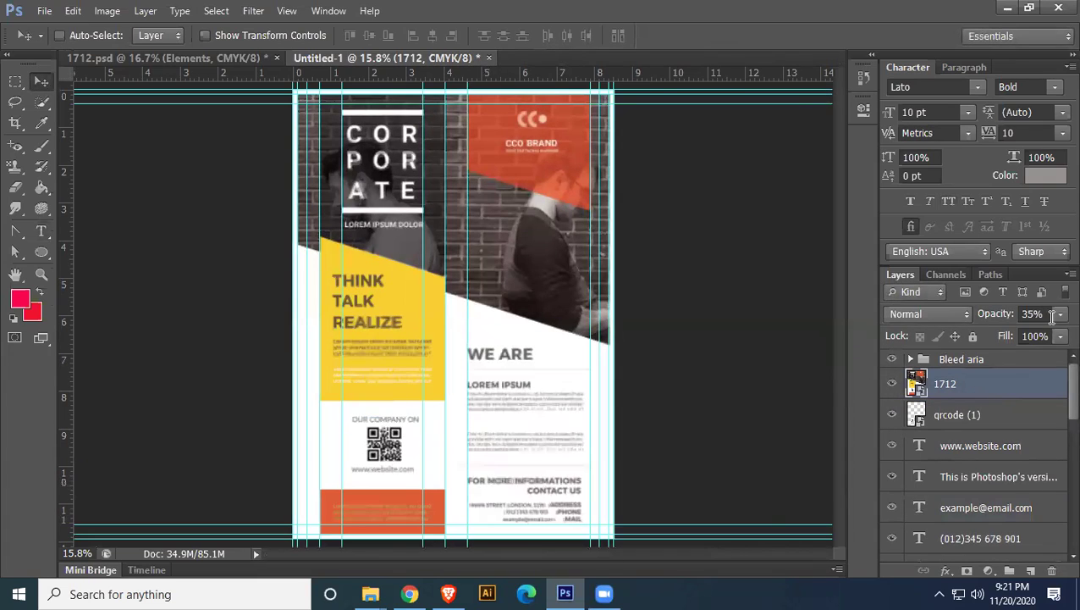
{"action": "left_click", "coordinate": [1059, 314]}
{"action": "left_click_drag", "start_coordinate": [1056, 341], "coordinate": [1057, 344]}
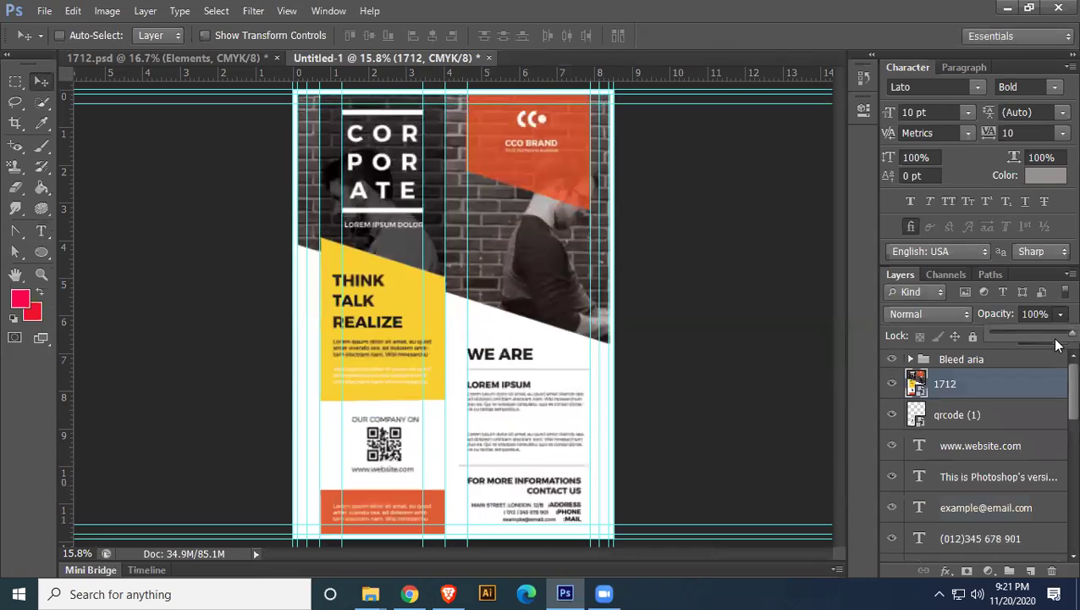
{"action": "left_click", "coordinate": [949, 392]}
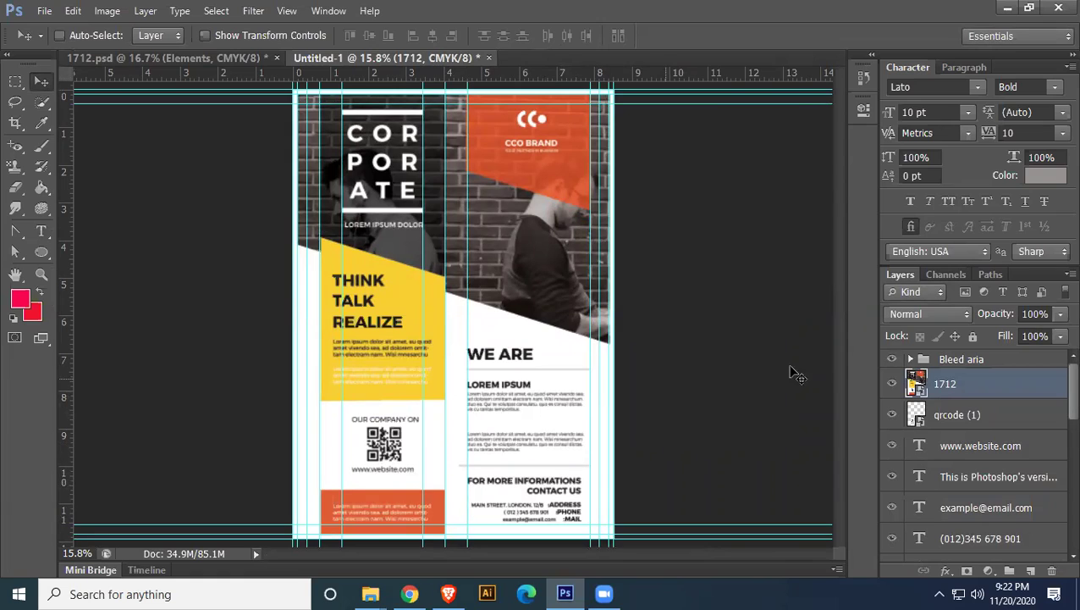
Compare the full-opacity 1712 reference with the recreated flyer by toggling its visibility, leaving the reference hidden
{"action": "left_click", "coordinate": [893, 384]}
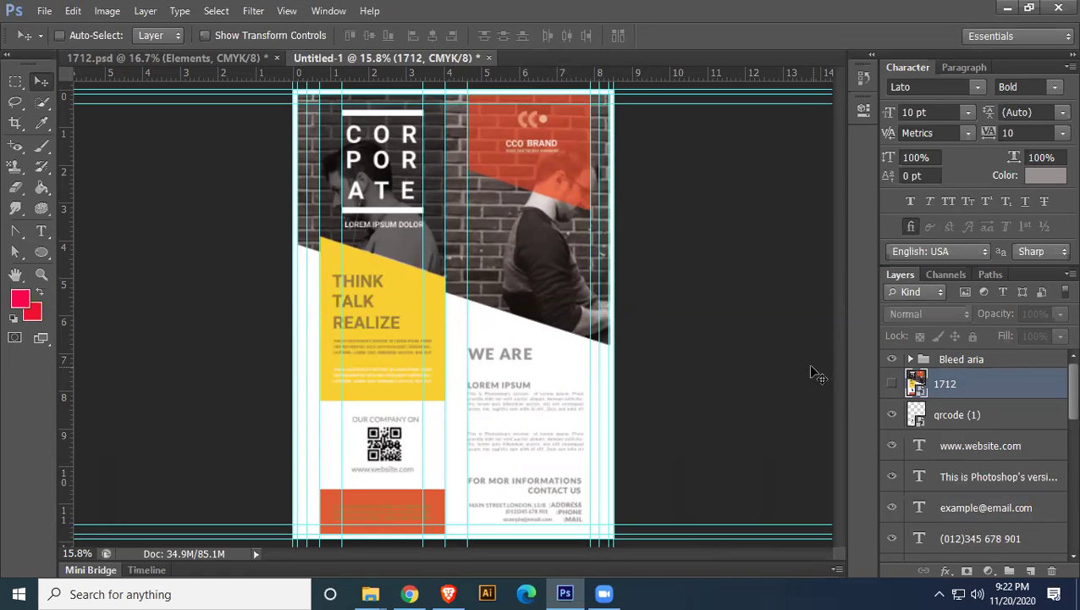
{"action": "left_click", "coordinate": [892, 384]}
{"action": "left_click", "coordinate": [892, 384]}
{"action": "left_click", "coordinate": [893, 386]}
{"action": "left_click", "coordinate": [894, 387]}
{"action": "left_click", "coordinate": [893, 387]}
{"action": "left_click", "coordinate": [893, 388]}
{"action": "left_click", "coordinate": [893, 387]}
{"action": "left_click", "coordinate": [893, 387]}
{"action": "left_click", "coordinate": [893, 417]}
{"action": "left_click", "coordinate": [893, 416]}
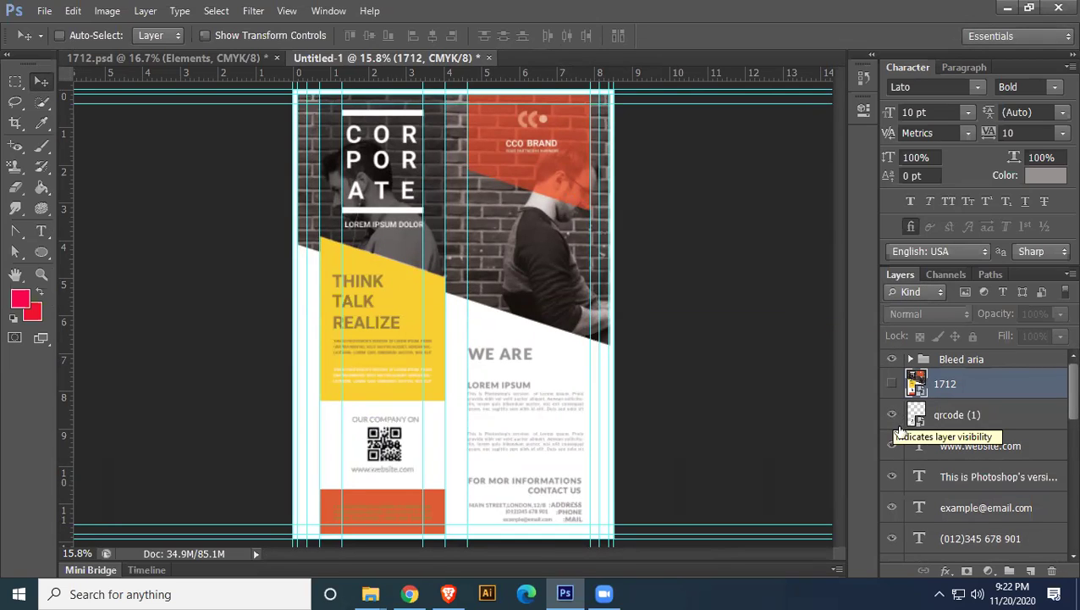
{"action": "left_click", "coordinate": [974, 449]}
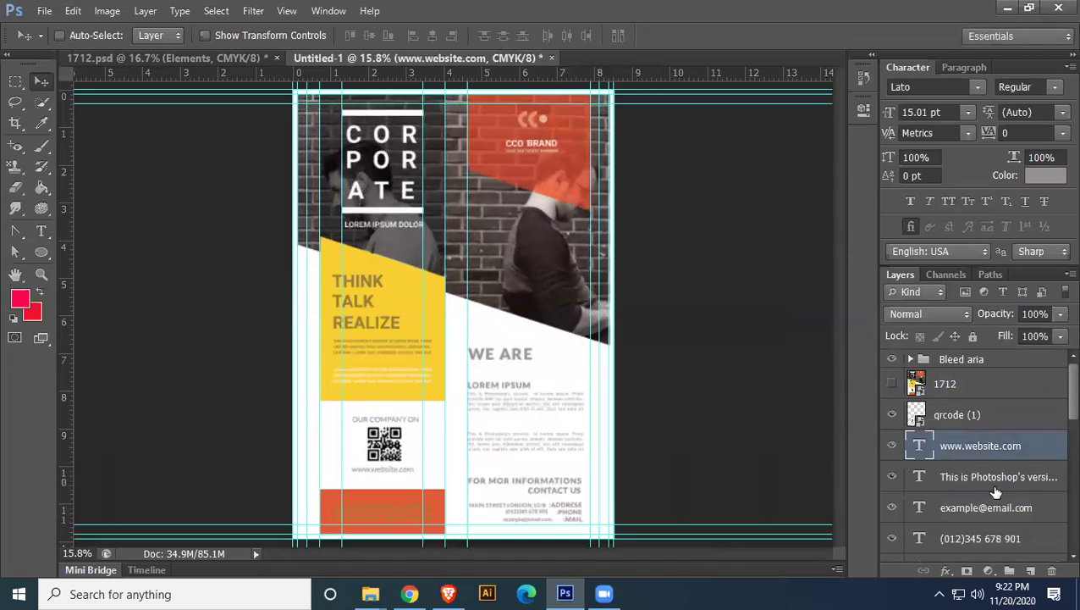
{"action": "left_click", "coordinate": [996, 540], "text": "shift"}
{"action": "scroll", "coordinate": [1049, 463], "scroll_direction": "down", "scroll_amount": 2}
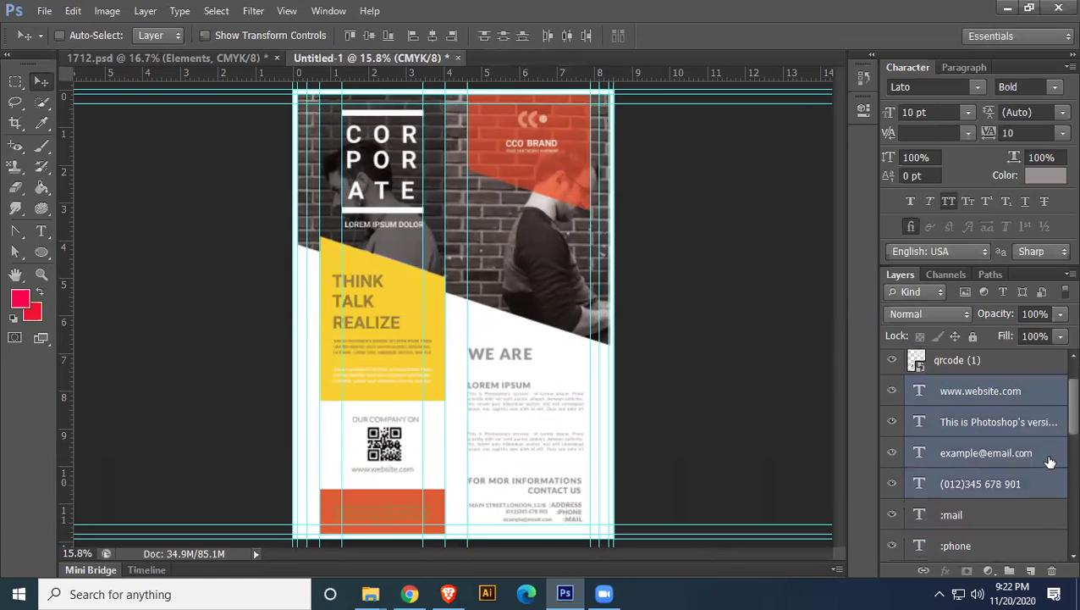
{"action": "left_click", "coordinate": [992, 527], "text": "shift"}
{"action": "scroll", "coordinate": [1020, 489], "scroll_direction": "down", "scroll_amount": 2}
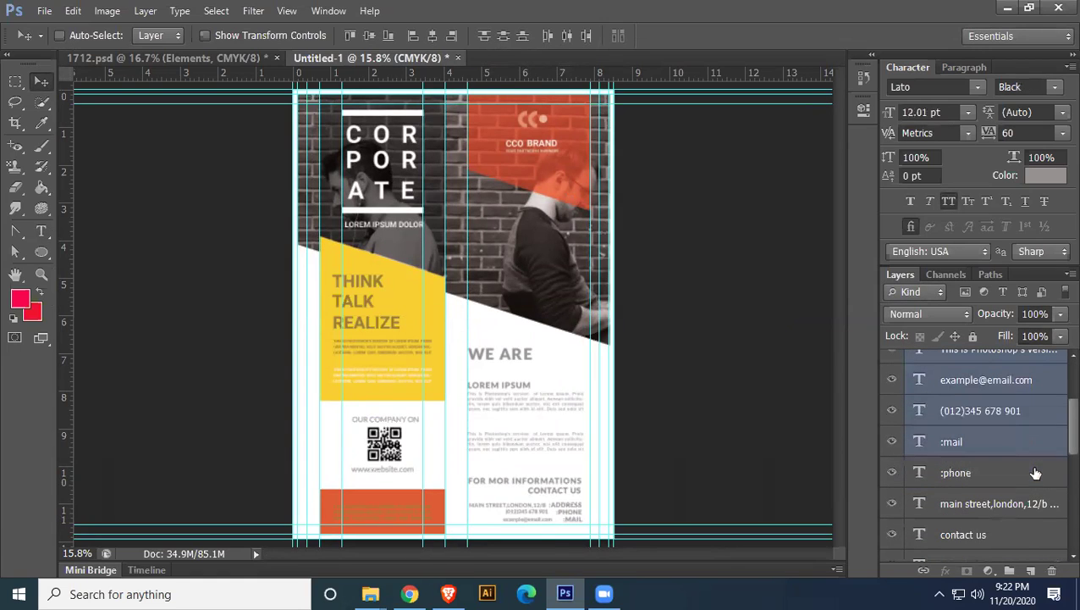
{"action": "left_click", "coordinate": [1013, 481], "text": "shift"}
{"action": "scroll", "coordinate": [1013, 482], "scroll_direction": "down", "scroll_amount": 1}
{"action": "left_click", "coordinate": [1009, 470], "text": "shift"}
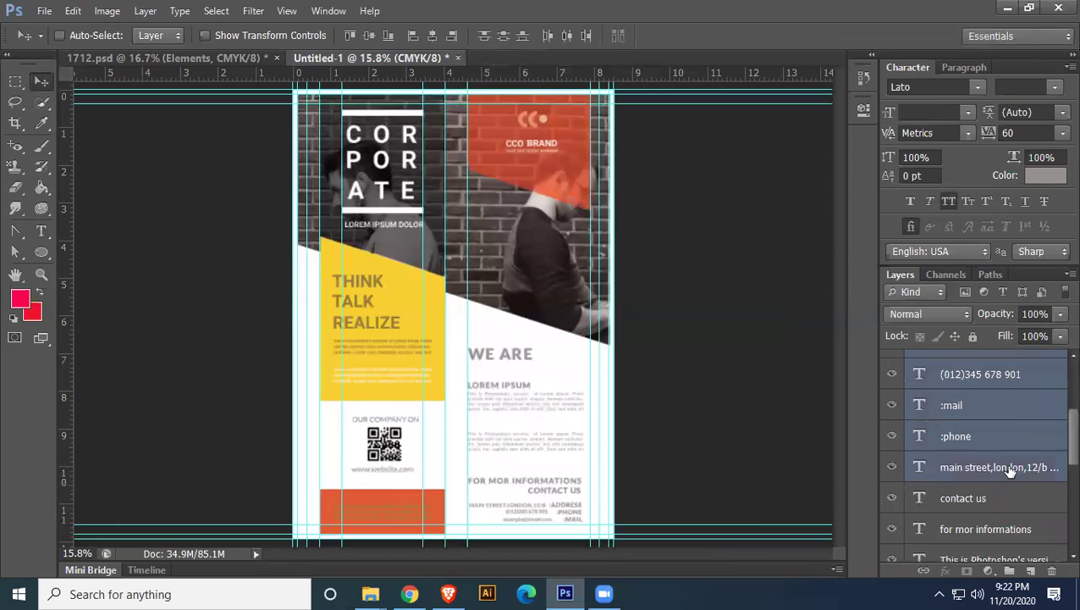
{"action": "left_click", "coordinate": [1000, 499], "text": "shift"}
{"action": "scroll", "coordinate": [995, 493], "scroll_direction": "down", "scroll_amount": 2}
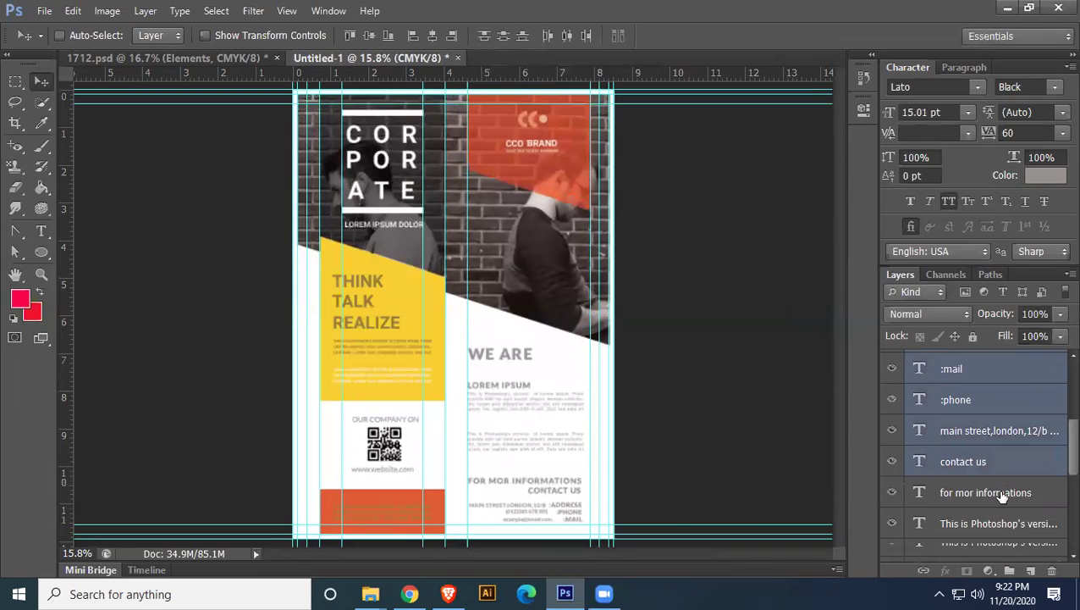
{"action": "left_click", "coordinate": [1003, 481], "text": "shift"}
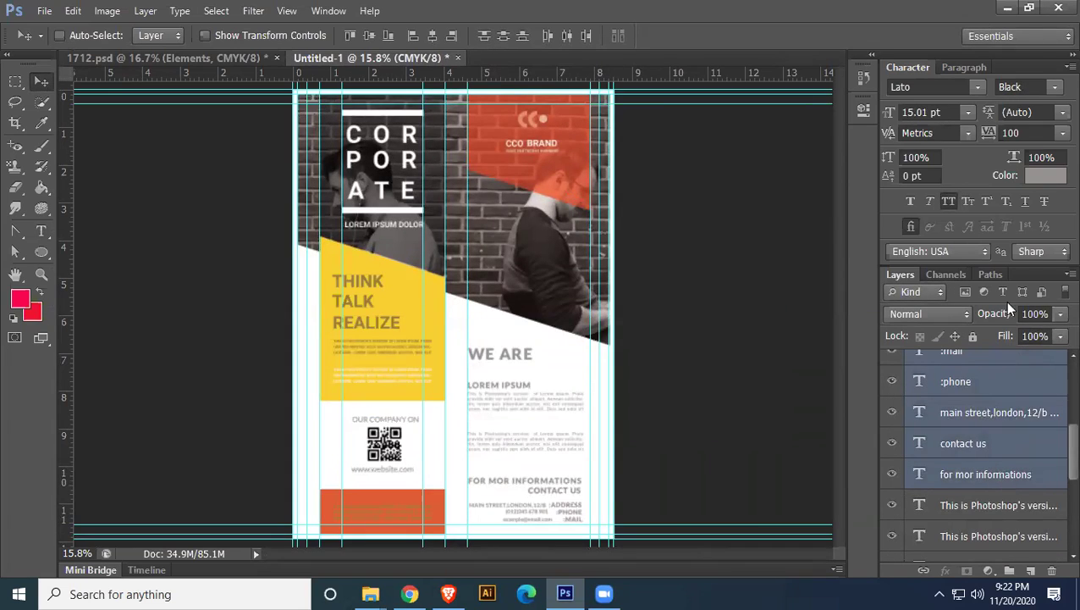
{"action": "left_click", "coordinate": [1043, 177]}
{"action": "left_click", "coordinate": [490, 455]}
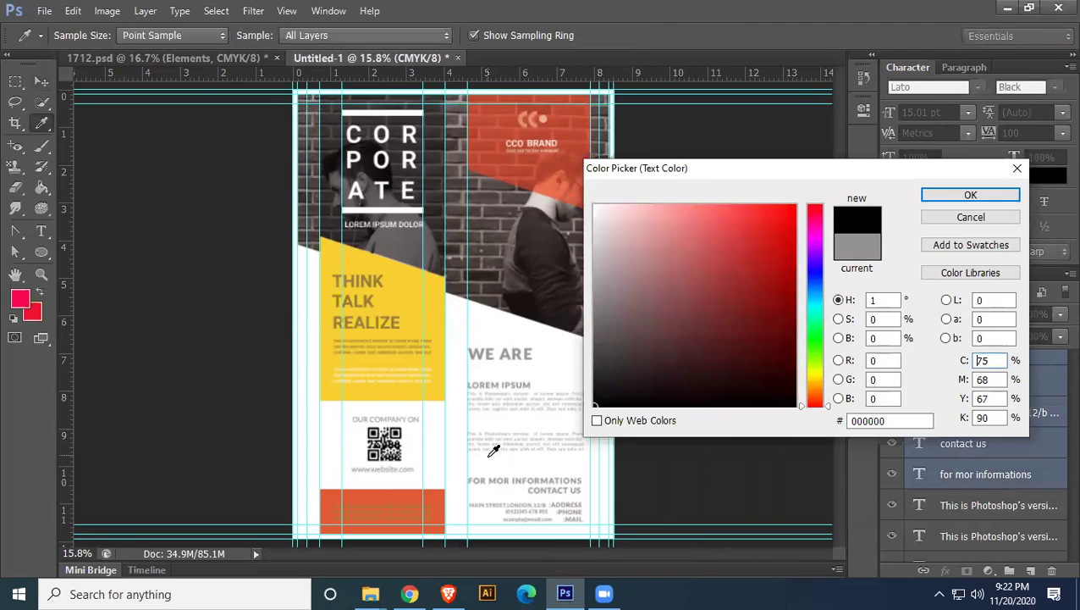
{"action": "left_click", "coordinate": [953, 197]}
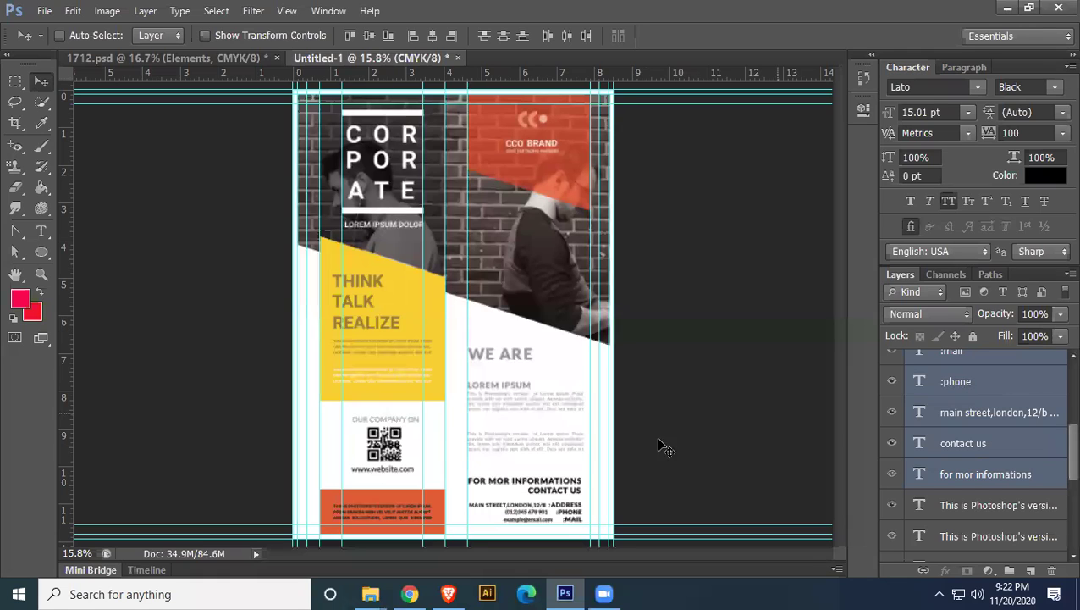
Check the recolored text against the 1712 reference and identify the heading and paragraph layers by toggling their visibility
{"action": "left_click", "coordinate": [957, 436]}
{"action": "scroll", "coordinate": [974, 448], "scroll_direction": "up", "scroll_amount": 4}
{"action": "scroll", "coordinate": [991, 449], "scroll_direction": "up", "scroll_amount": 1}
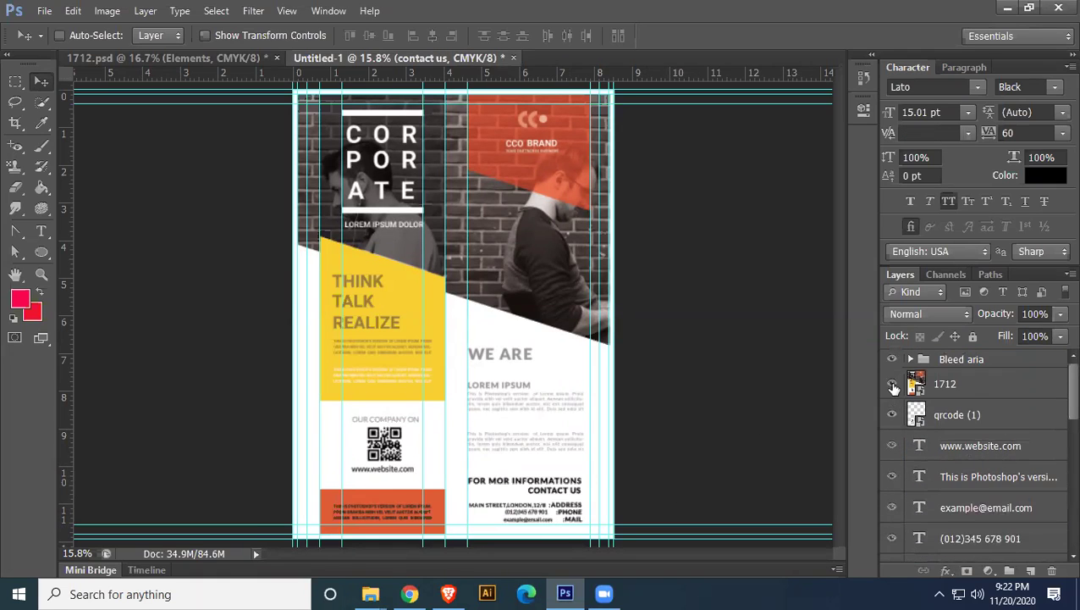
{"action": "left_click", "coordinate": [892, 385]}
{"action": "left_click", "coordinate": [892, 385]}
{"action": "scroll", "coordinate": [930, 504], "scroll_direction": "down", "scroll_amount": 4}
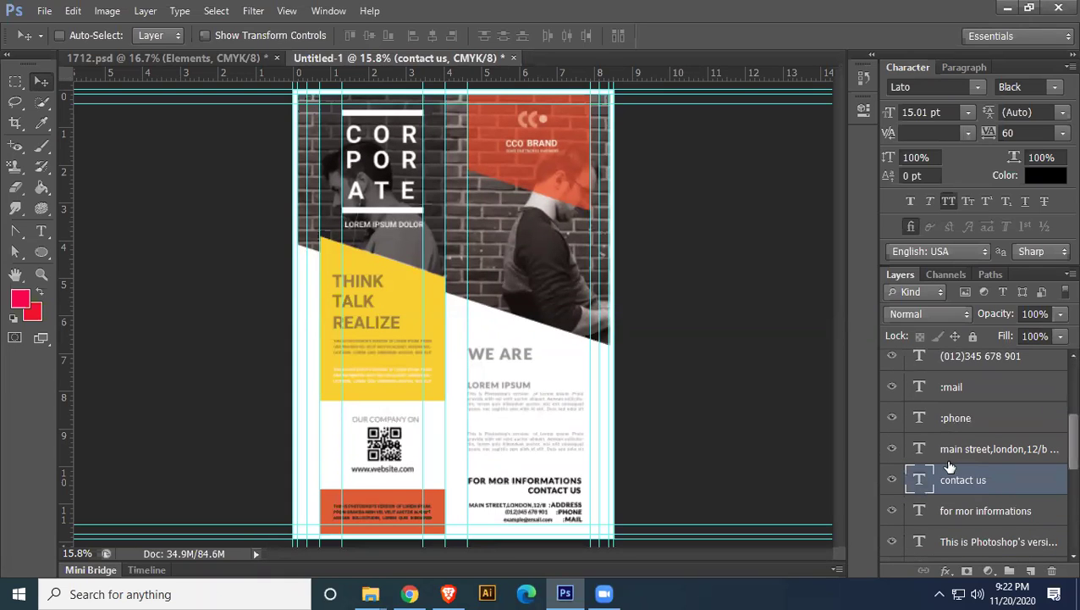
{"action": "scroll", "coordinate": [953, 515], "scroll_direction": "down", "scroll_amount": 1}
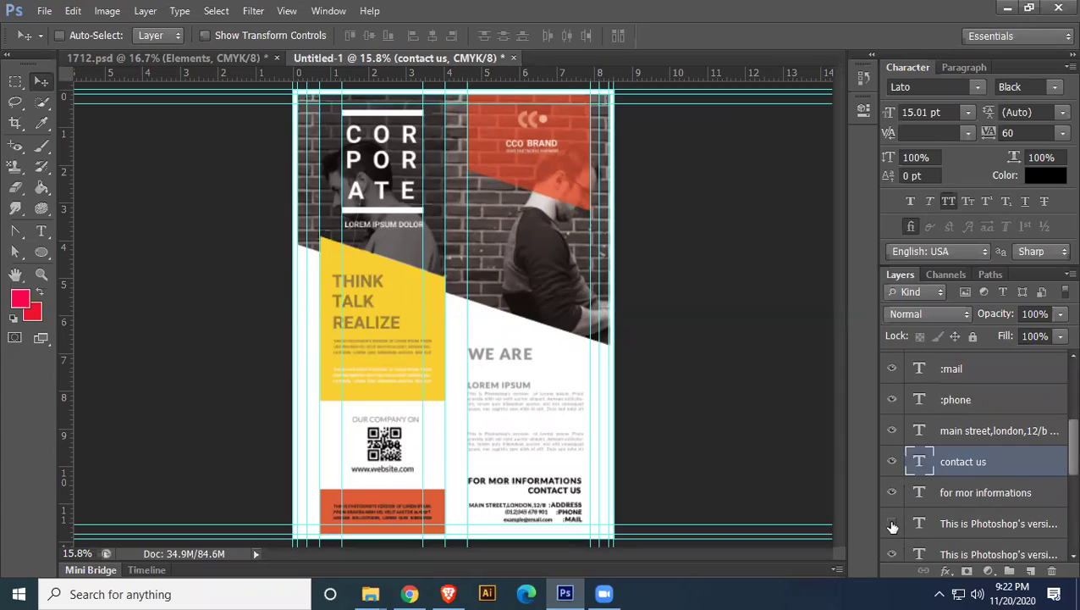
{"action": "left_click", "coordinate": [892, 524]}
{"action": "left_click", "coordinate": [893, 524]}
{"action": "left_click", "coordinate": [892, 492]}
{"action": "left_click", "coordinate": [893, 491]}
{"action": "left_click", "coordinate": [892, 555]}
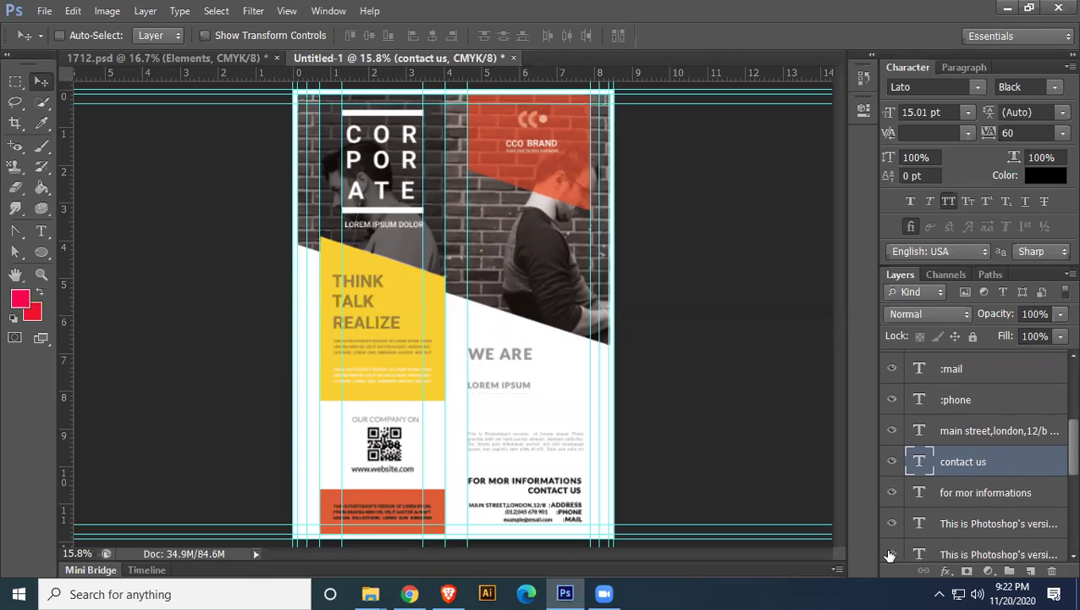
{"action": "left_click", "coordinate": [892, 555]}
Change the text color of all layers from "for mor informations" down to "our company on" to black
{"action": "left_click", "coordinate": [971, 498]}
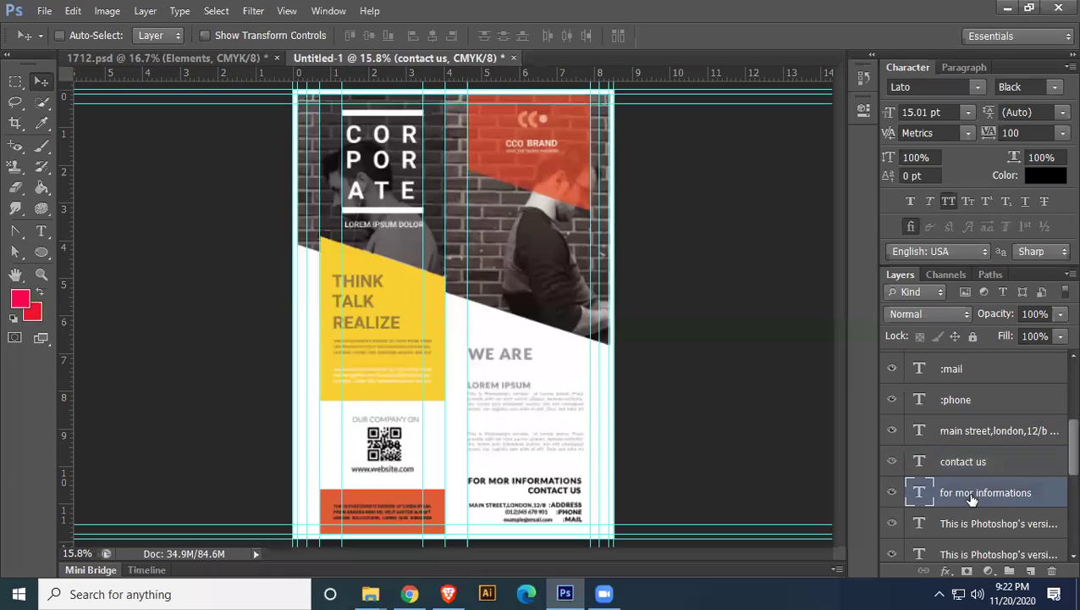
{"action": "scroll", "coordinate": [971, 497], "scroll_direction": "down", "scroll_amount": 5}
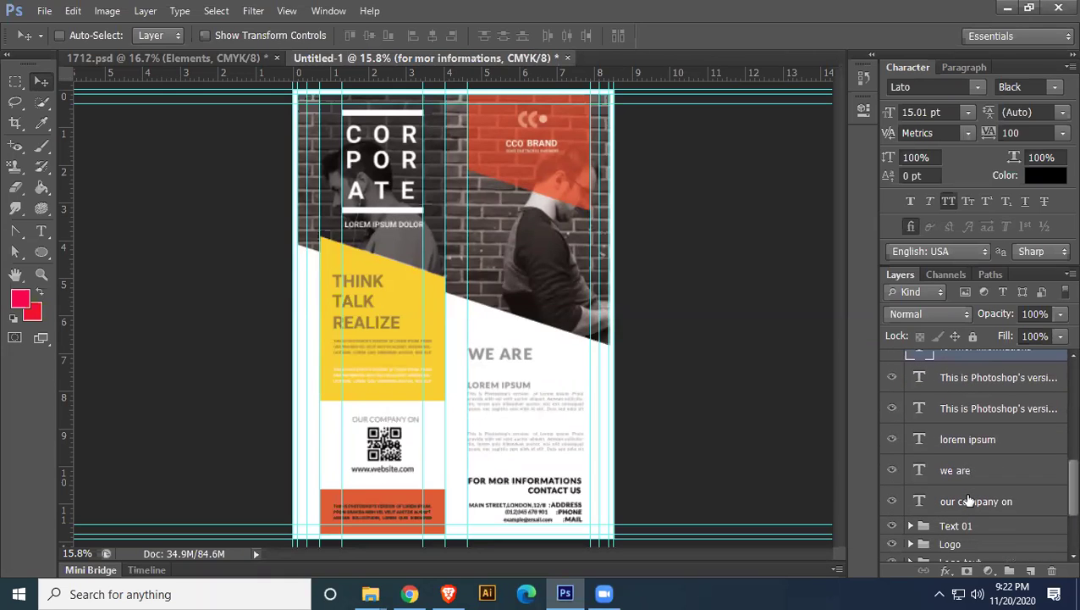
{"action": "left_click", "coordinate": [968, 501], "text": "shift"}
{"action": "left_click", "coordinate": [1046, 175]}
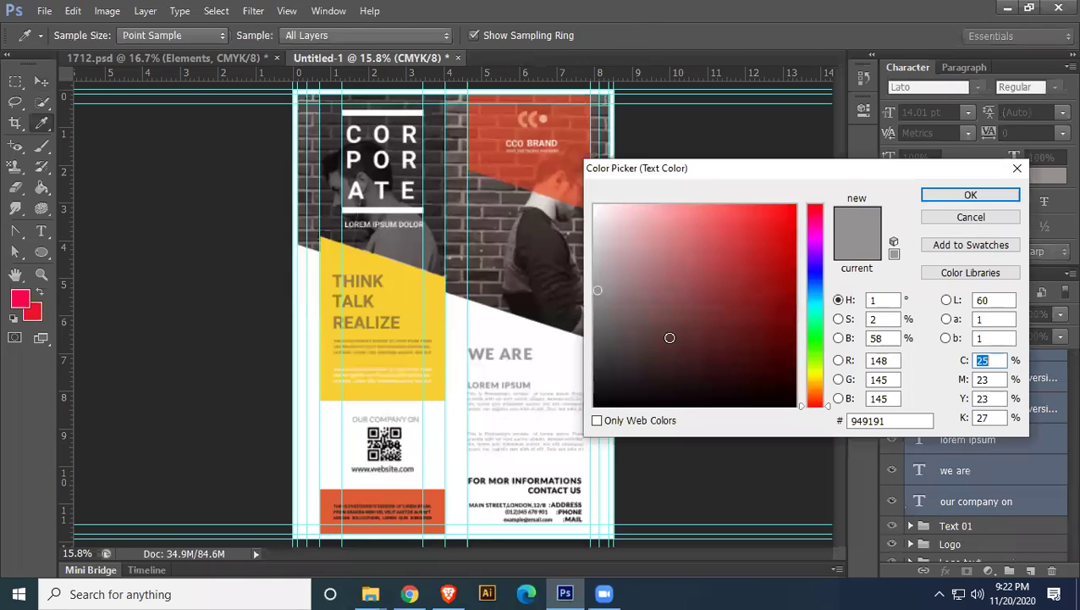
{"action": "left_click", "coordinate": [970, 195]}
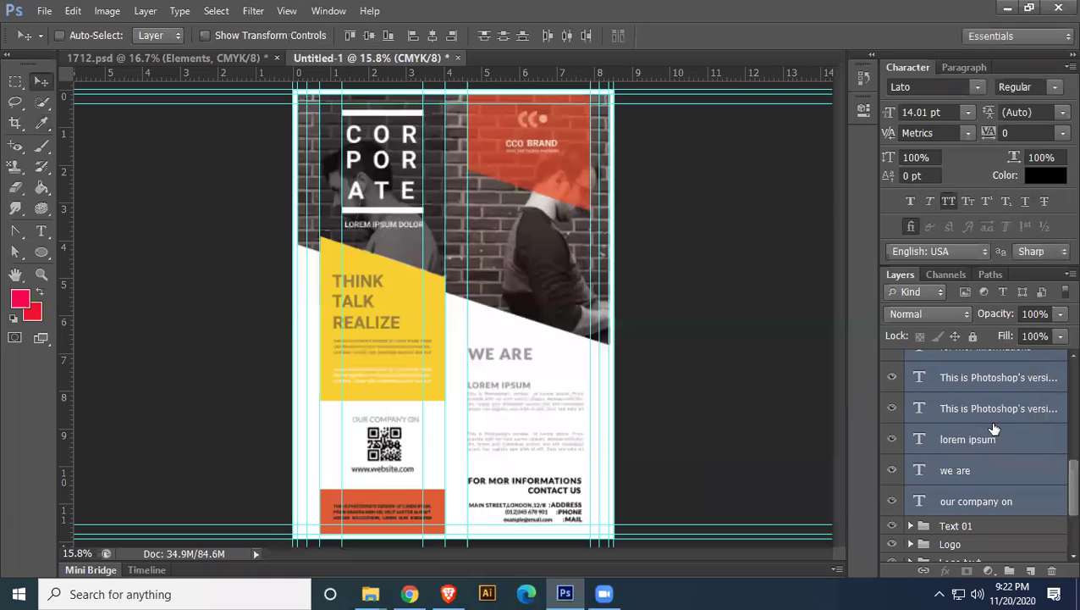
{"action": "left_click", "coordinate": [969, 436]}
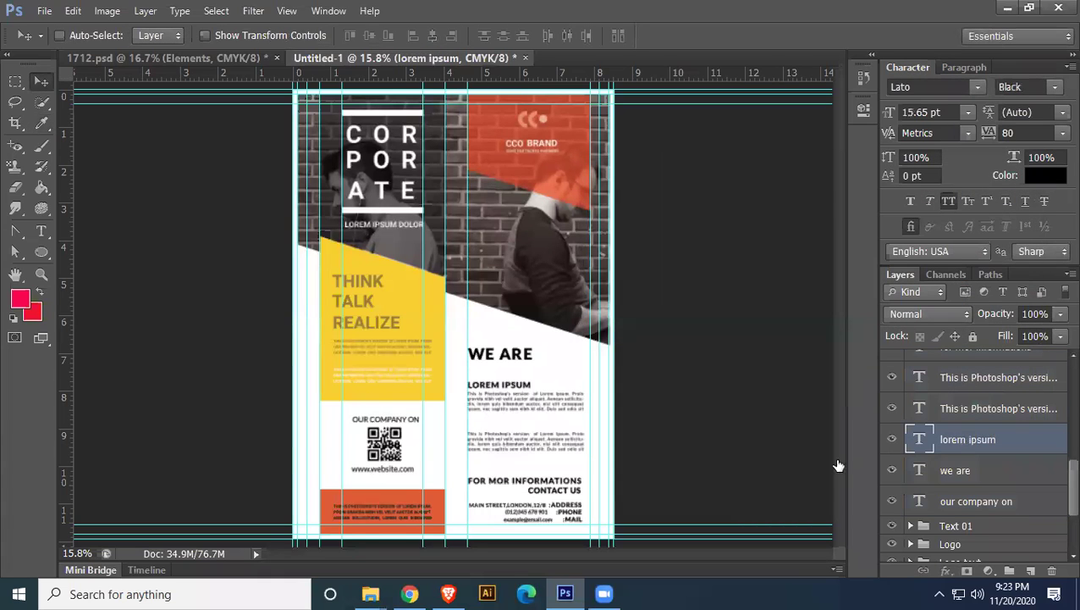
Toggle the paragraph, "for mor informations" and address layers to examine which flyer text each one holds
{"action": "left_click", "coordinate": [894, 412]}
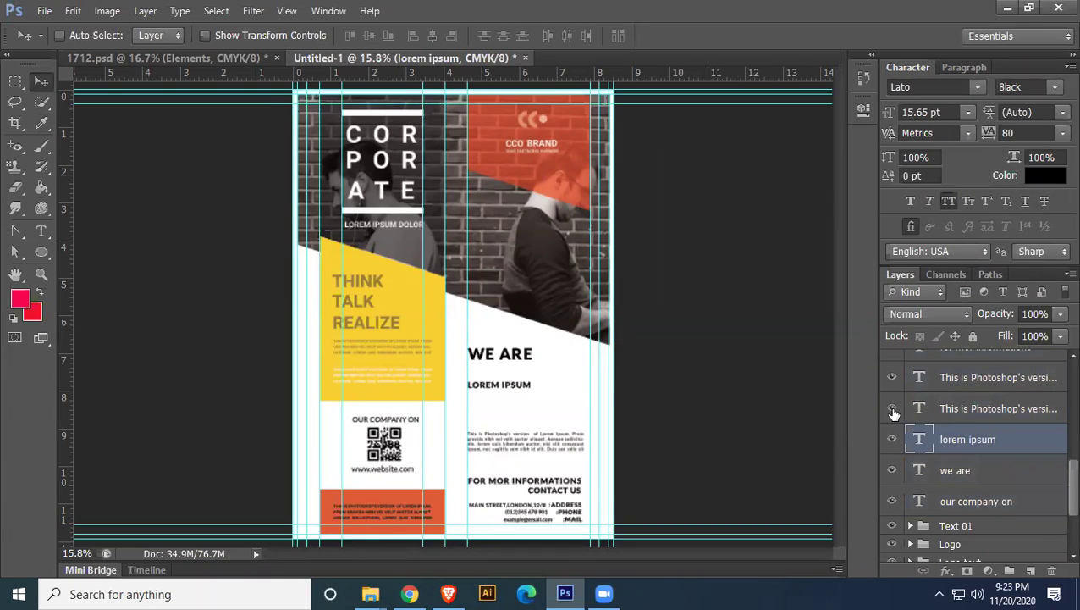
{"action": "scroll", "coordinate": [894, 378], "scroll_direction": "up", "scroll_amount": 2}
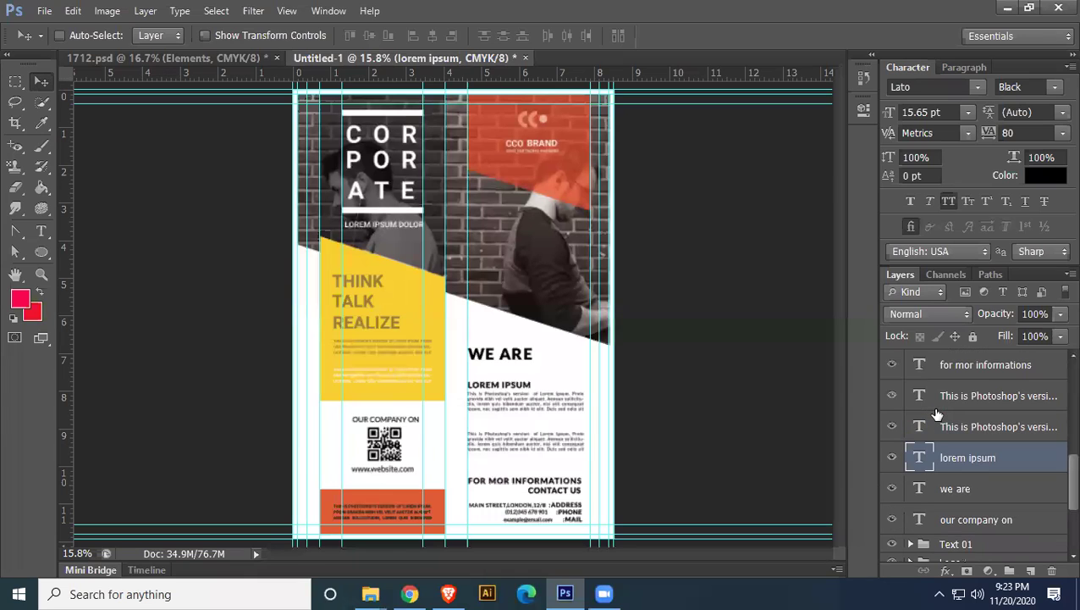
{"action": "left_click", "coordinate": [893, 384]}
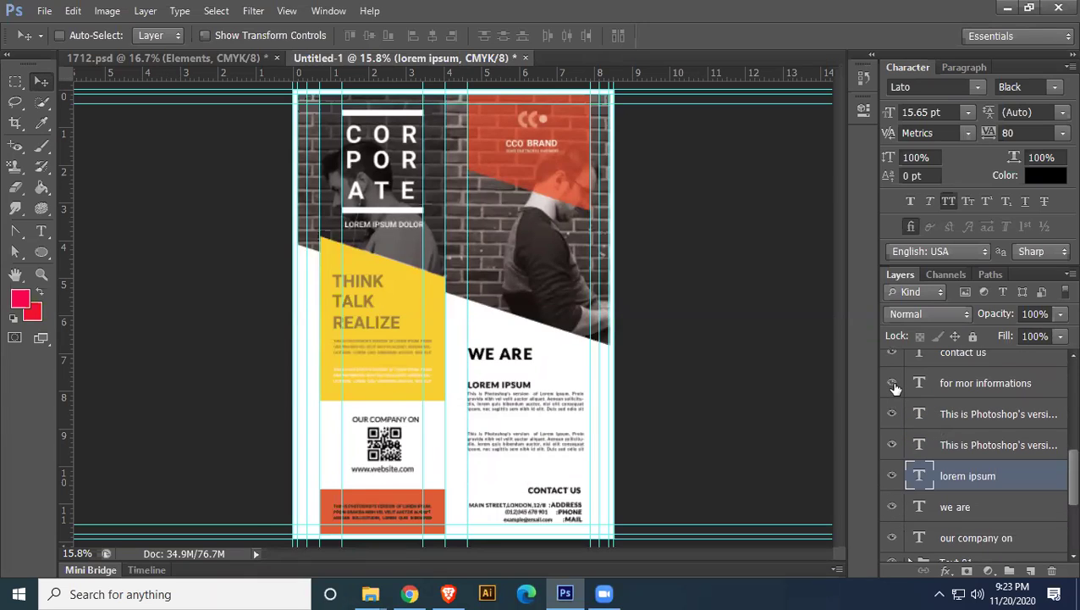
{"action": "left_click", "coordinate": [893, 384]}
{"action": "scroll", "coordinate": [895, 393], "scroll_direction": "up", "scroll_amount": 2}
{"action": "left_click", "coordinate": [894, 395]}
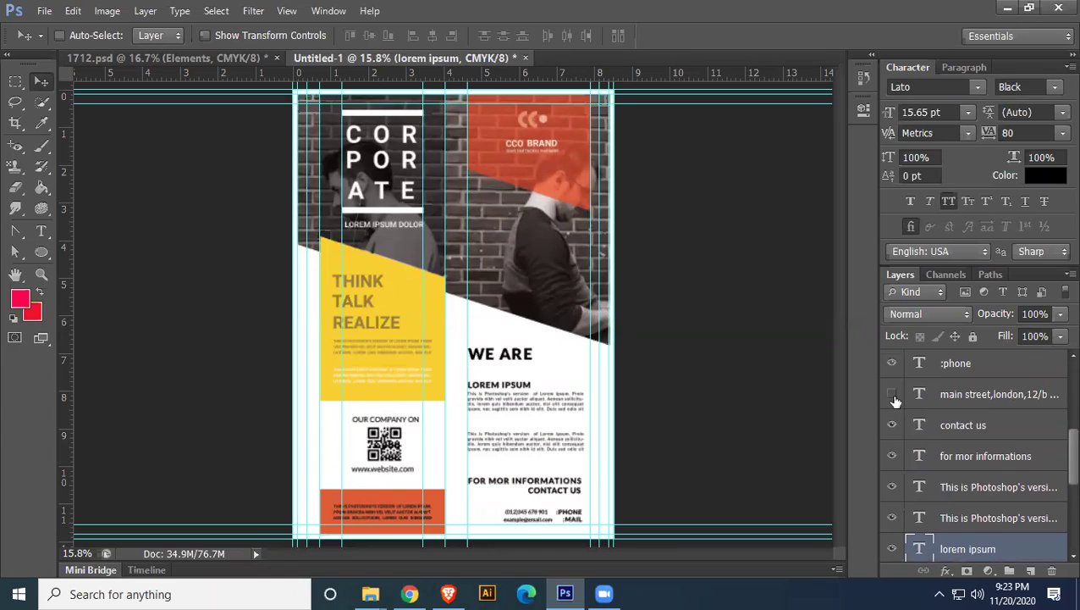
{"action": "left_click", "coordinate": [893, 395]}
{"action": "scroll", "coordinate": [897, 406], "scroll_direction": "up", "scroll_amount": 4}
{"action": "scroll", "coordinate": [922, 440], "scroll_direction": "up", "scroll_amount": 1}
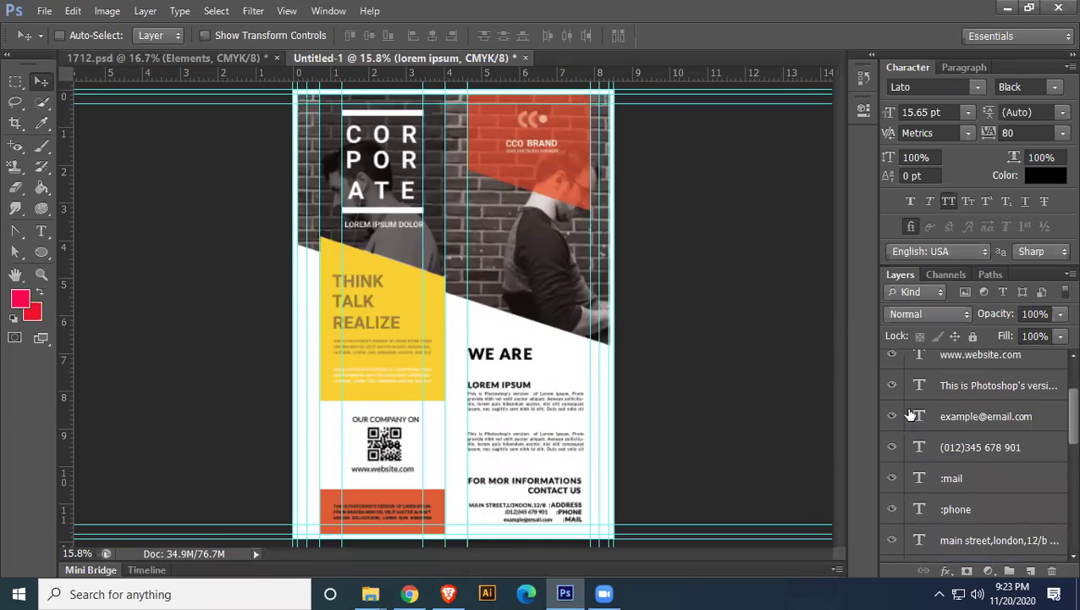
Identify the paragraph layer in the orange block at the flyer's bottom and set its text color to white (ffffff)
{"action": "left_click", "coordinate": [891, 386]}
{"action": "left_click", "coordinate": [892, 386]}
{"action": "left_click", "coordinate": [946, 387]}
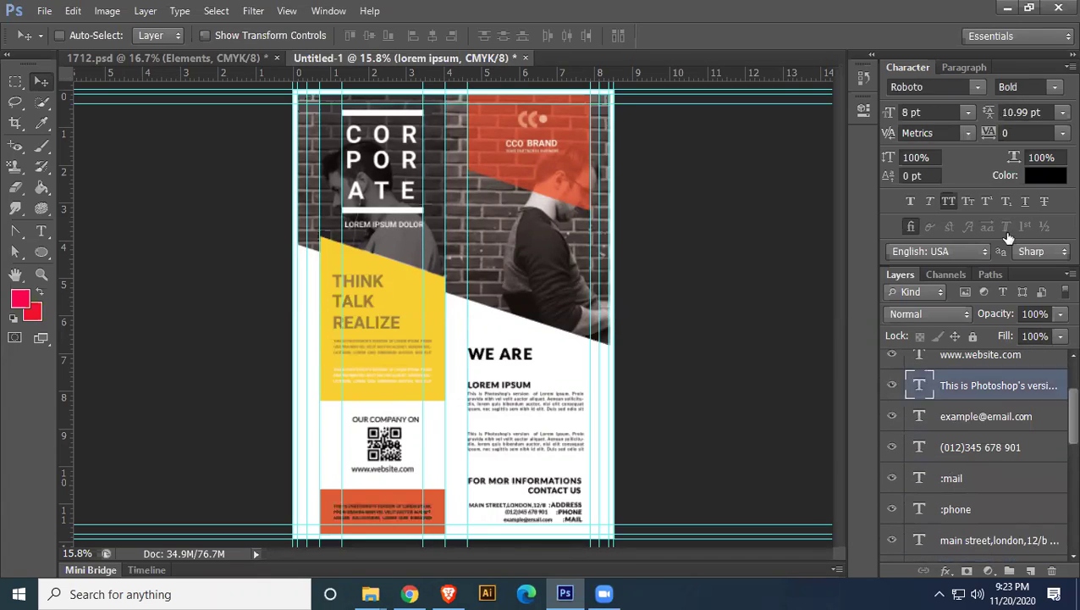
{"action": "left_click", "coordinate": [1045, 175]}
{"action": "left_click", "coordinate": [522, 329]}
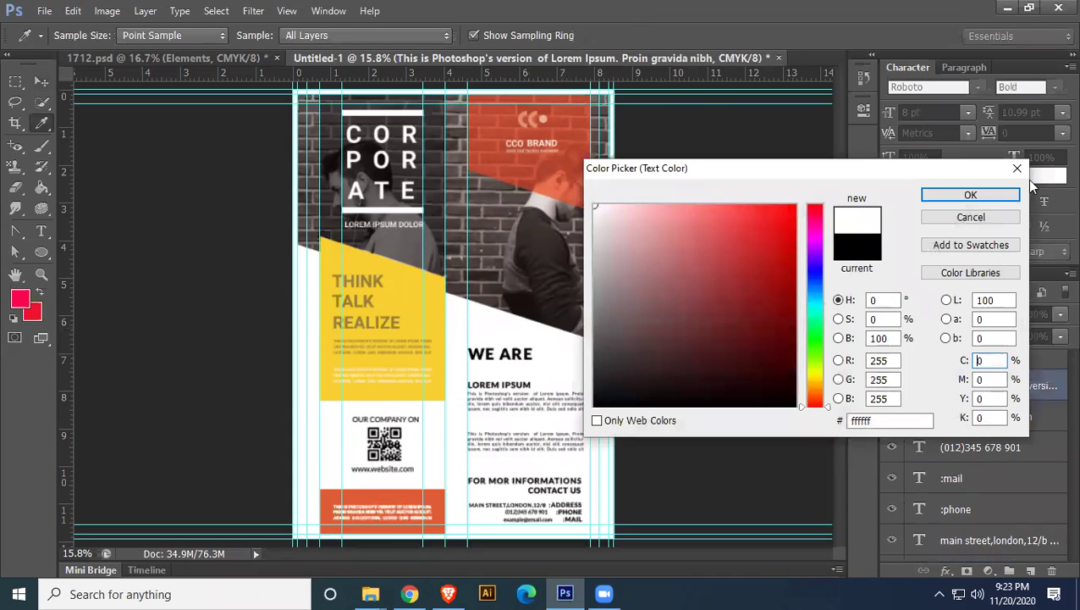
{"action": "left_click", "coordinate": [972, 195]}
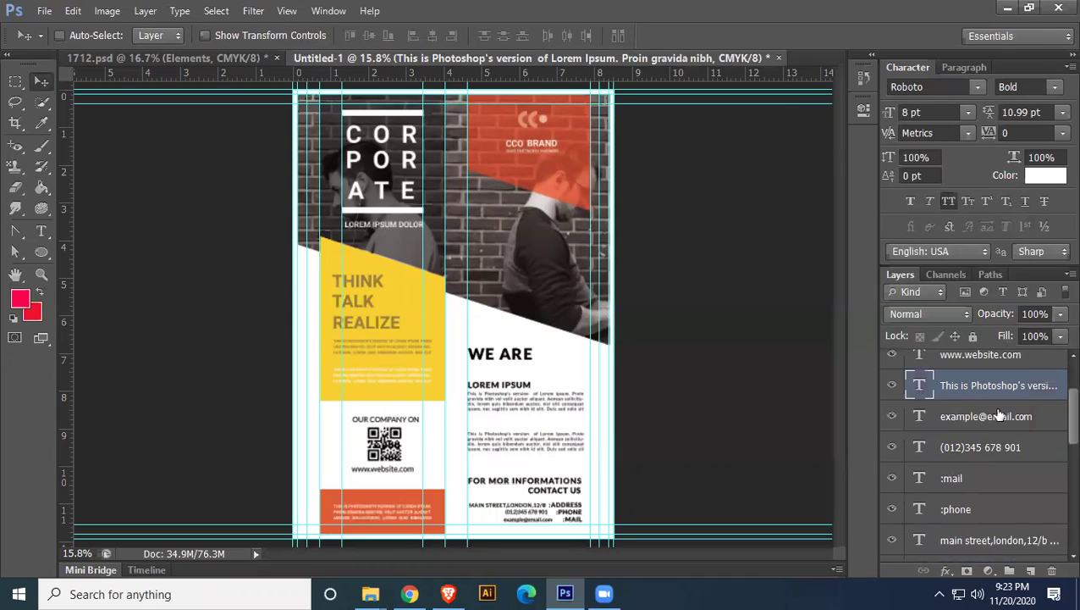
Set the text color of all the layers in the Text 01 group to black (000000)
{"action": "left_click", "coordinate": [992, 433]}
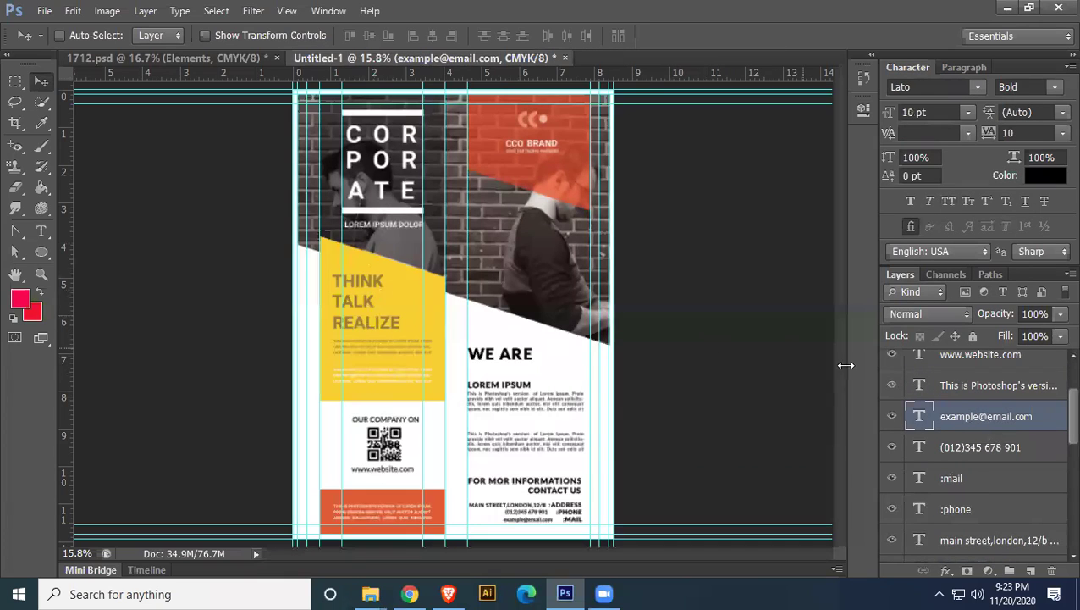
{"action": "scroll", "coordinate": [974, 457], "scroll_direction": "down", "scroll_amount": 3}
{"action": "scroll", "coordinate": [971, 455], "scroll_direction": "down", "scroll_amount": 3}
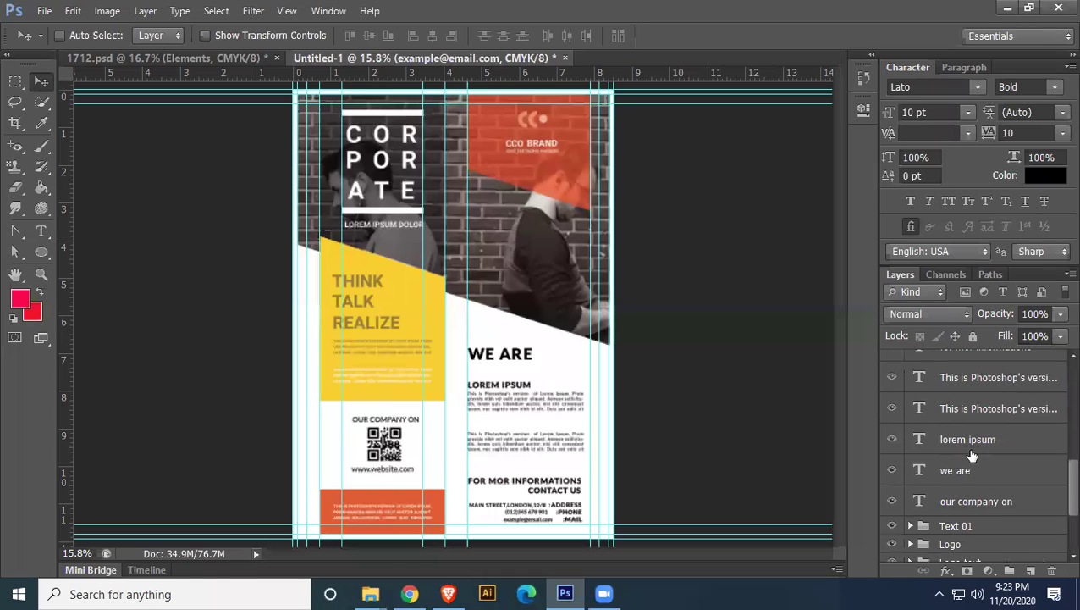
{"action": "scroll", "coordinate": [958, 471], "scroll_direction": "down", "scroll_amount": 2}
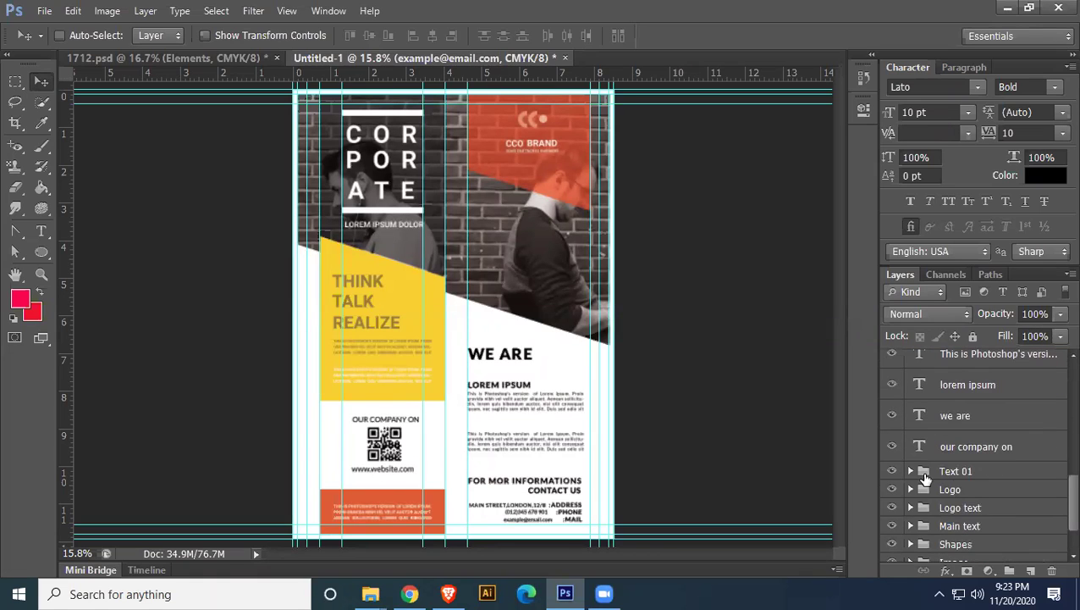
{"action": "left_click", "coordinate": [911, 472]}
{"action": "left_click", "coordinate": [992, 495]}
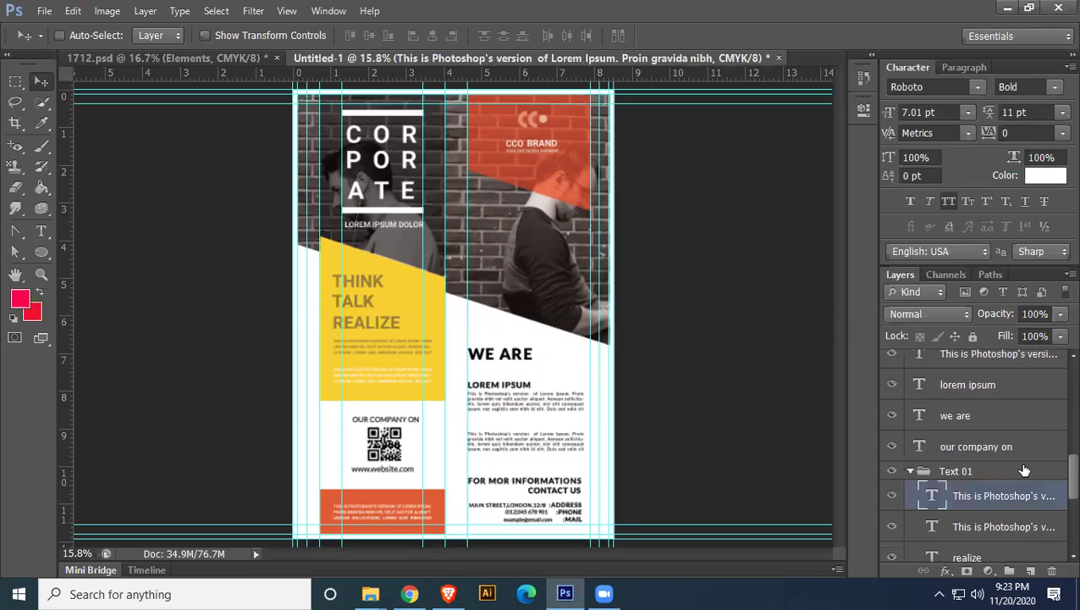
{"action": "scroll", "coordinate": [1025, 471], "scroll_direction": "down", "scroll_amount": 3}
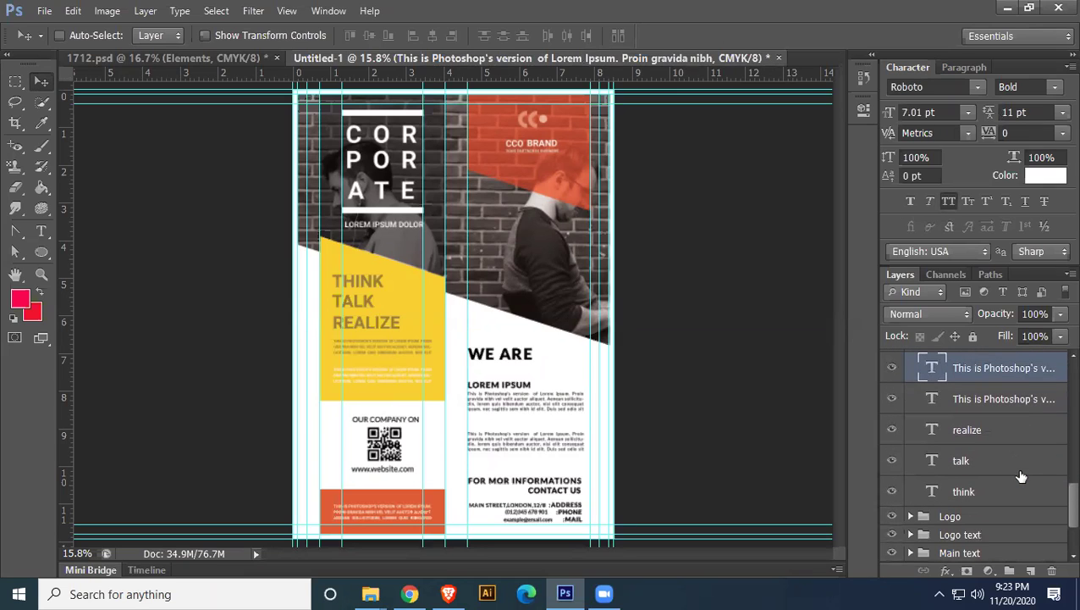
{"action": "left_click", "coordinate": [985, 494], "text": "shift"}
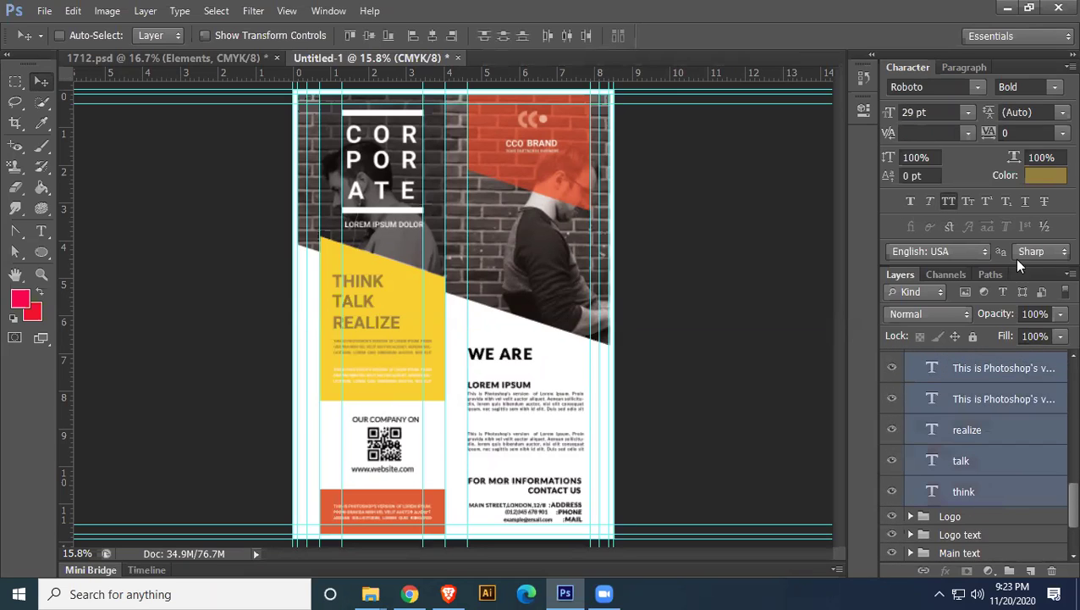
{"action": "left_click", "coordinate": [1038, 176]}
{"action": "left_click_drag", "start_coordinate": [615, 380], "coordinate": [593, 406]}
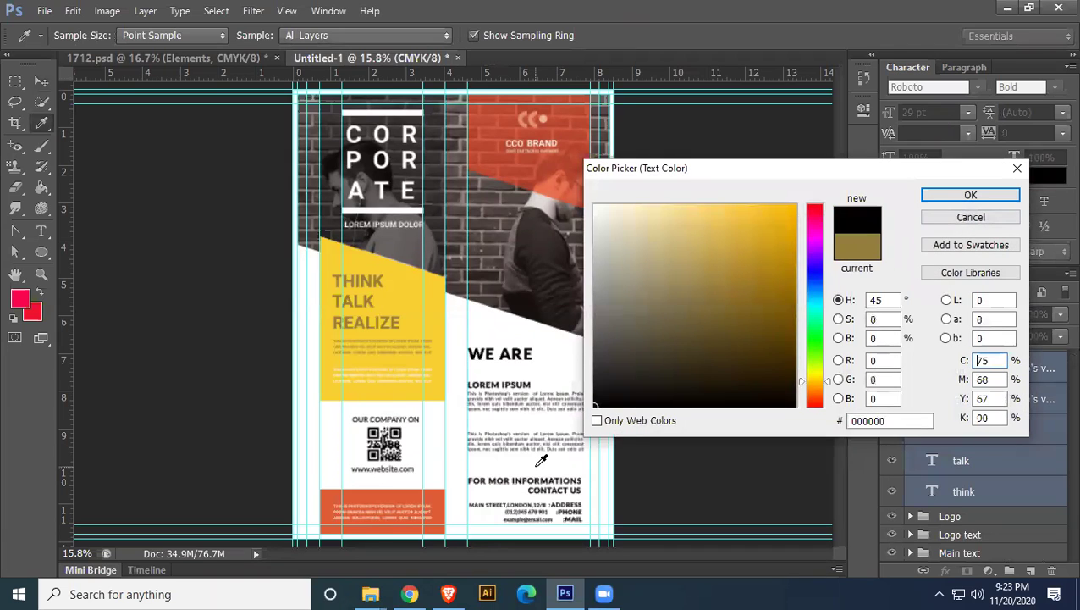
{"action": "left_click", "coordinate": [971, 193]}
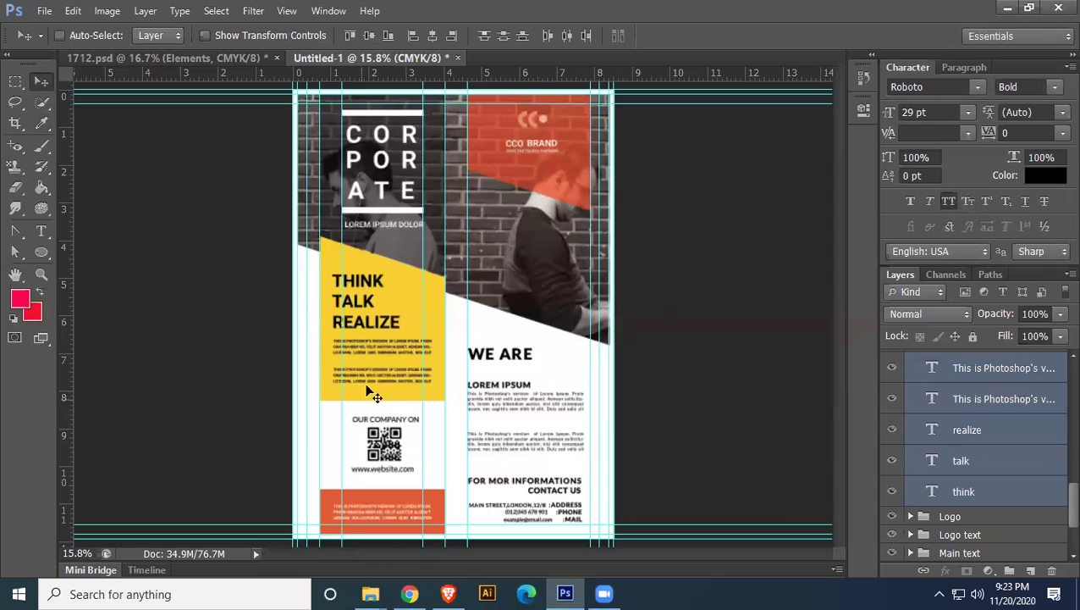
Identify the lower paragraph's layer in the yellow block, set its text color to white (ffffff), and collapse the Text 01 group
{"action": "left_click", "coordinate": [982, 420]}
{"action": "left_click", "coordinate": [898, 399]}
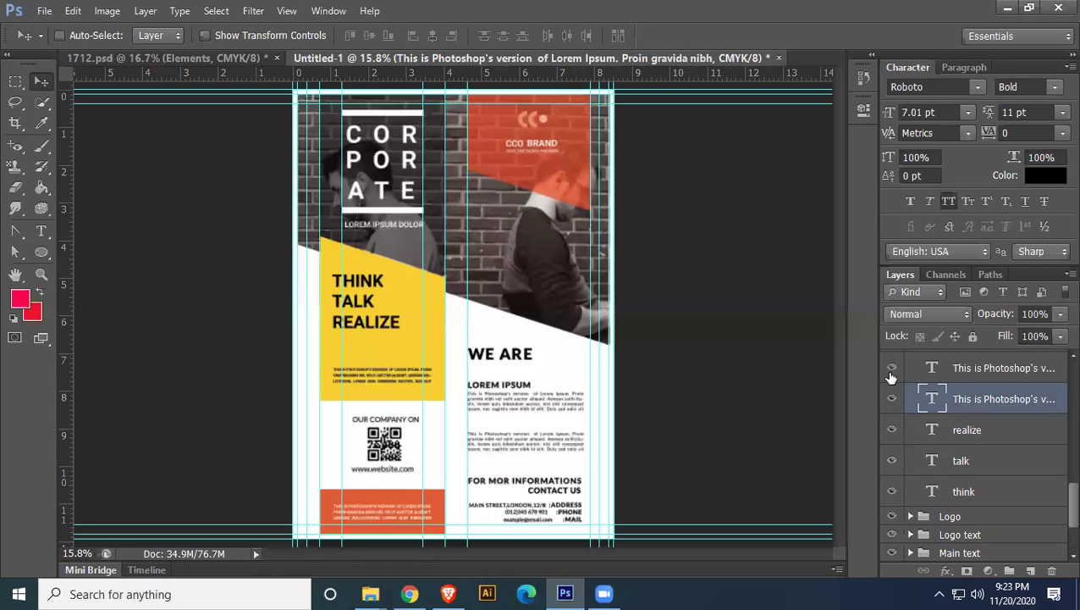
{"action": "left_click", "coordinate": [891, 369]}
{"action": "left_click", "coordinate": [892, 369]}
{"action": "left_click", "coordinate": [953, 377]}
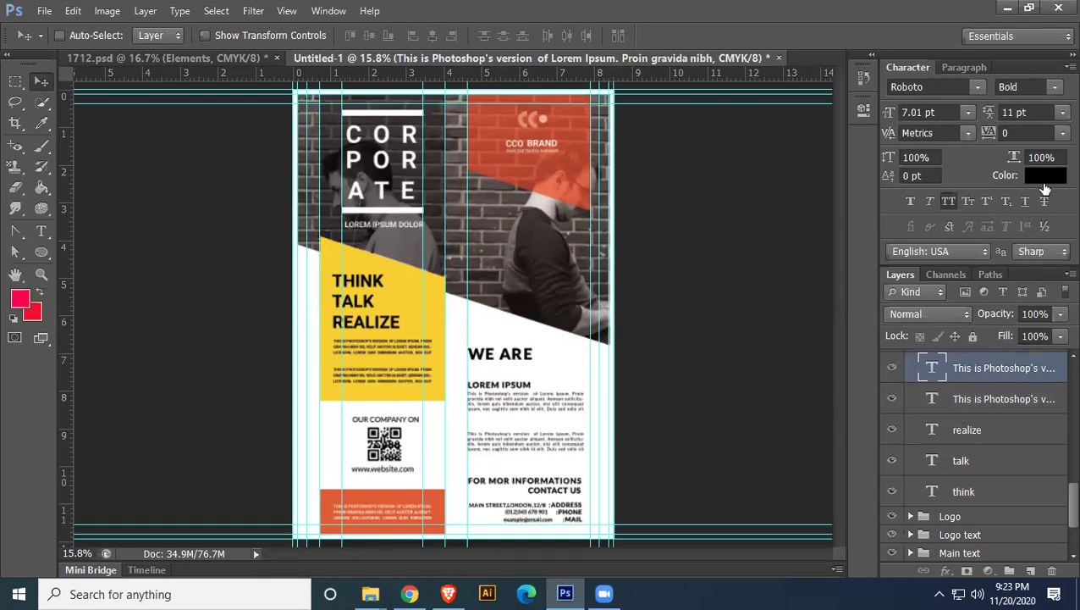
{"action": "left_click", "coordinate": [1046, 175]}
{"action": "left_click", "coordinate": [556, 332]}
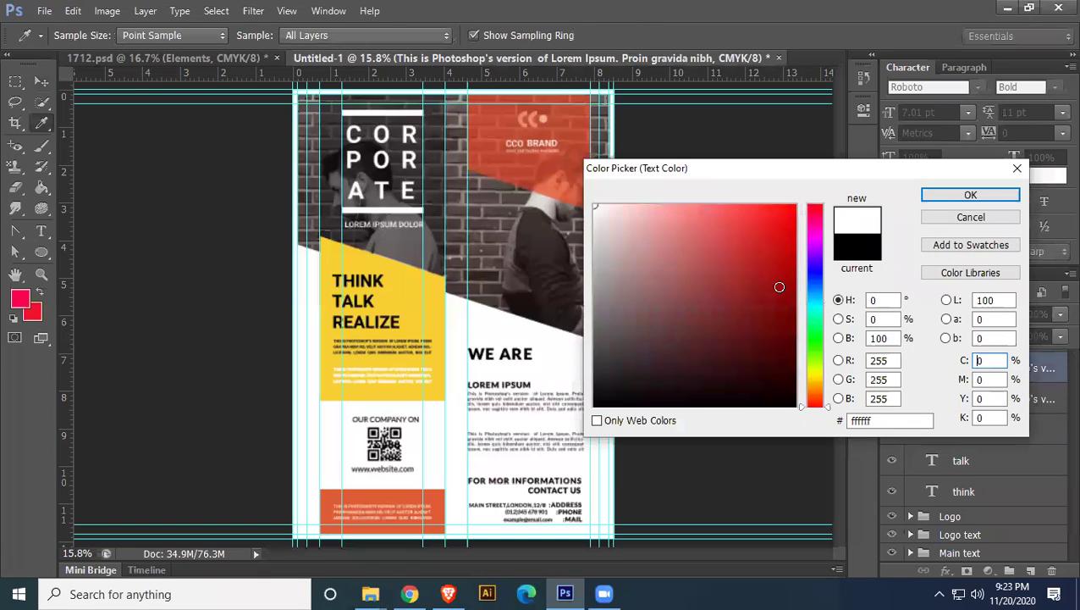
{"action": "left_click", "coordinate": [970, 195]}
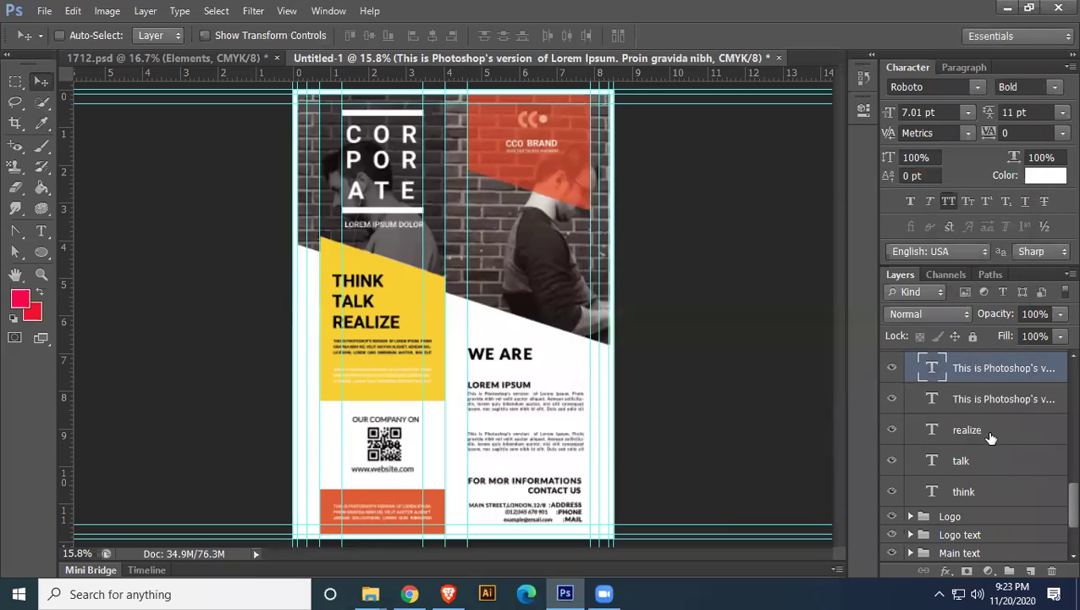
{"action": "left_click", "coordinate": [990, 436]}
{"action": "scroll", "coordinate": [999, 449], "scroll_direction": "up", "scroll_amount": 1}
{"action": "left_click", "coordinate": [915, 382]}
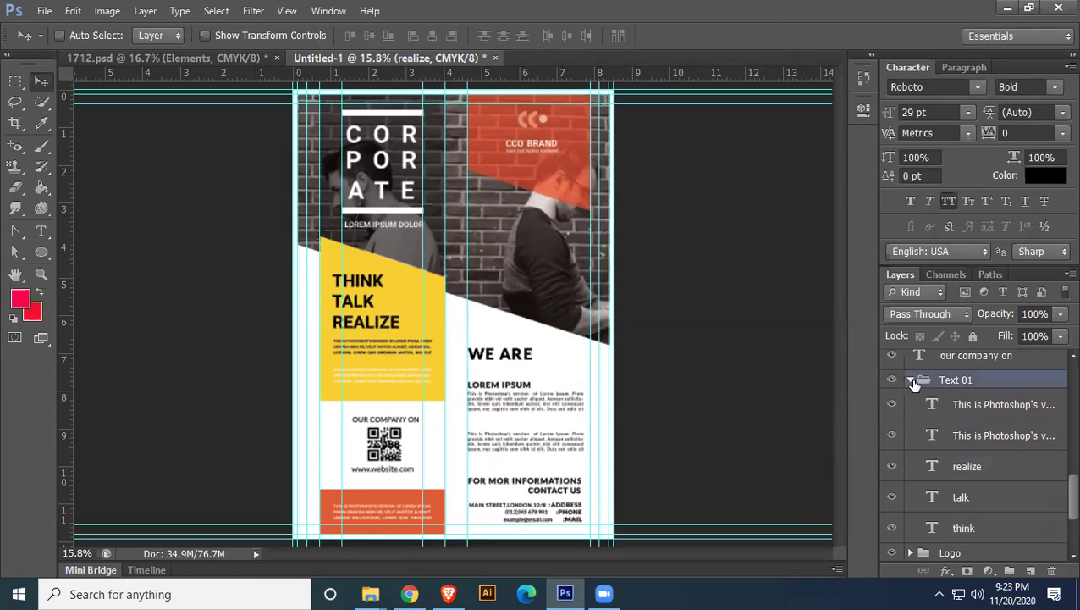
{"action": "left_click", "coordinate": [911, 380]}
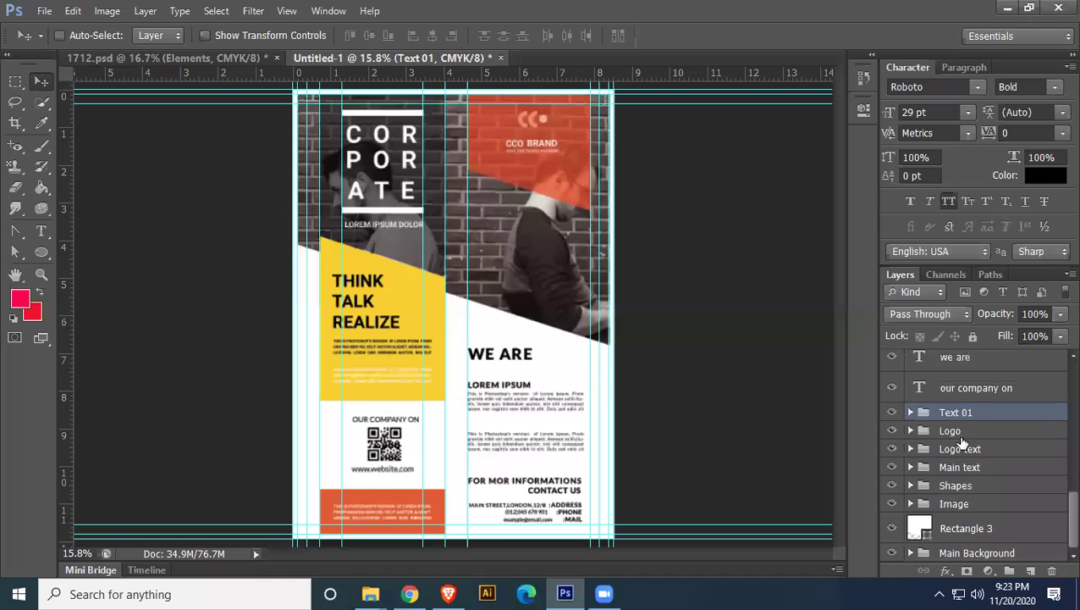
{"action": "scroll", "coordinate": [962, 440], "scroll_direction": "up", "scroll_amount": 1}
{"action": "left_click", "coordinate": [971, 408]}
{"action": "scroll", "coordinate": [982, 474], "scroll_direction": "up", "scroll_amount": 5}
{"action": "scroll", "coordinate": [997, 474], "scroll_direction": "up", "scroll_amount": 10}
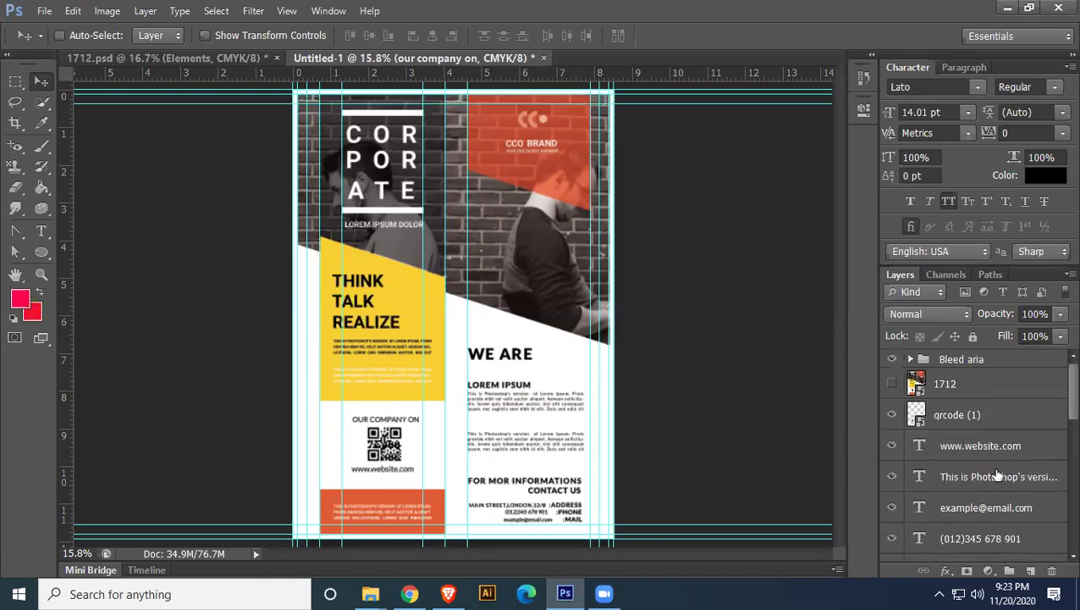
{"action": "left_click", "coordinate": [973, 456], "text": "shift"}
{"action": "key", "text": "ctrl+g"}
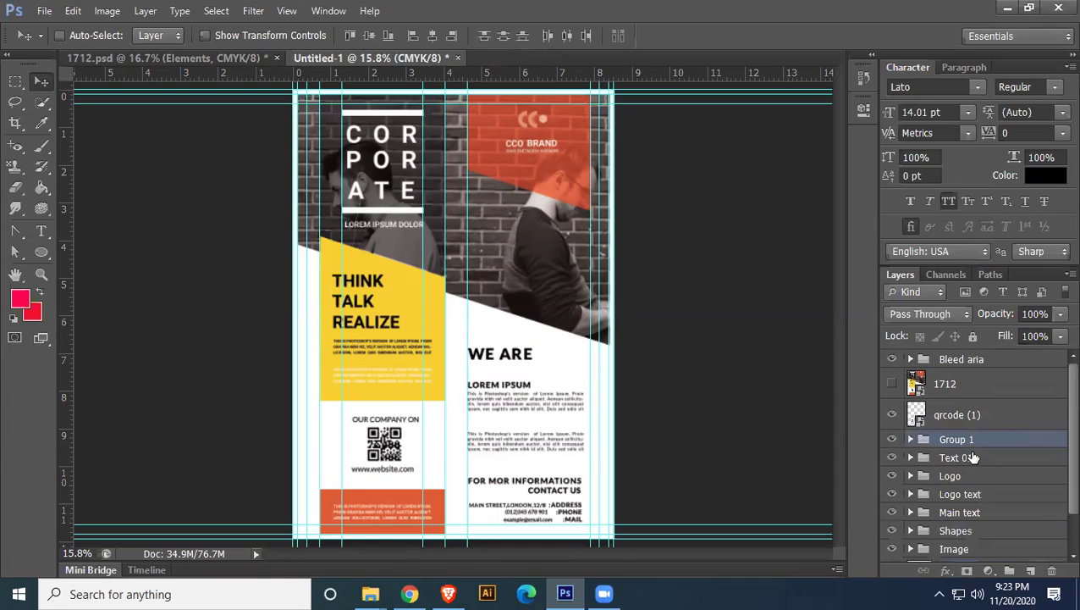
{"action": "double_click", "coordinate": [965, 440]}
{"action": "type", "text": "Text 02"}
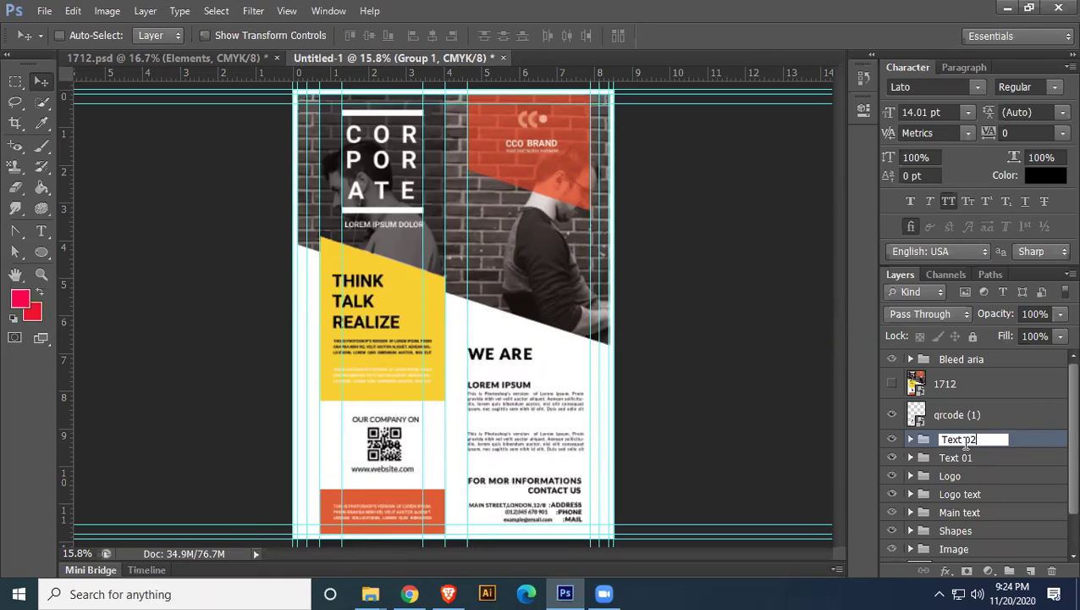
{"action": "key", "text": "Return"}
Put the qrcode (1) layer in its own group and name the group Qr
{"action": "scroll", "coordinate": [986, 471], "scroll_direction": "down", "scroll_amount": 2}
{"action": "scroll", "coordinate": [986, 470], "scroll_direction": "up", "scroll_amount": 2}
{"action": "left_click", "coordinate": [892, 417]}
{"action": "left_click", "coordinate": [892, 417]}
{"action": "left_click", "coordinate": [984, 416]}
{"action": "key", "text": "ctrl+g"}
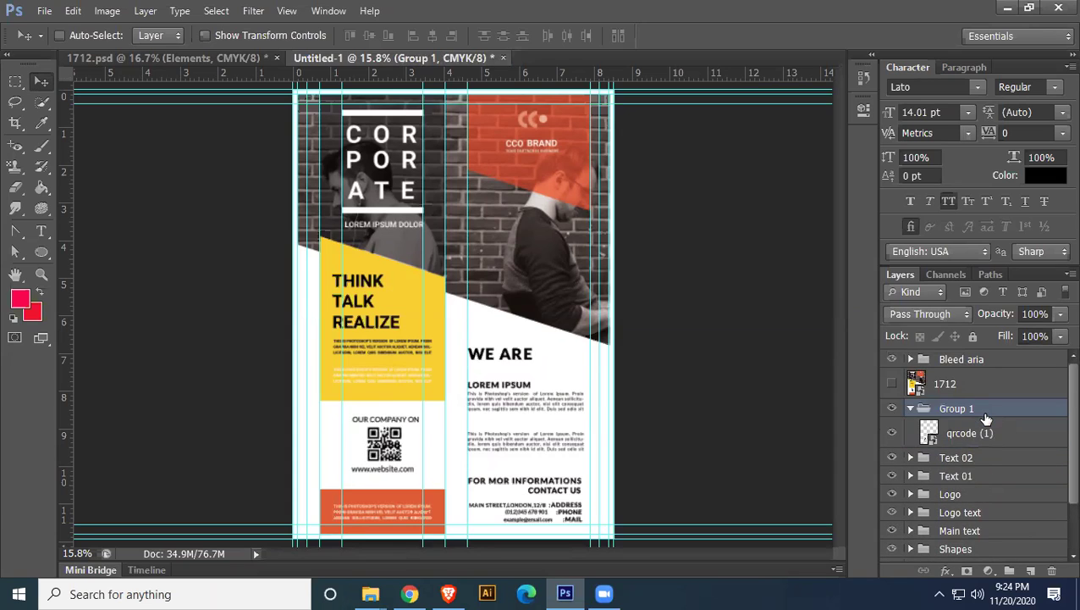
{"action": "double_click", "coordinate": [957, 408]}
{"action": "type", "text": "Qr"}
{"action": "key", "text": "Return"}
Delete the hidden 1712 reference layer and collapse the Qr group
{"action": "left_click", "coordinate": [953, 383]}
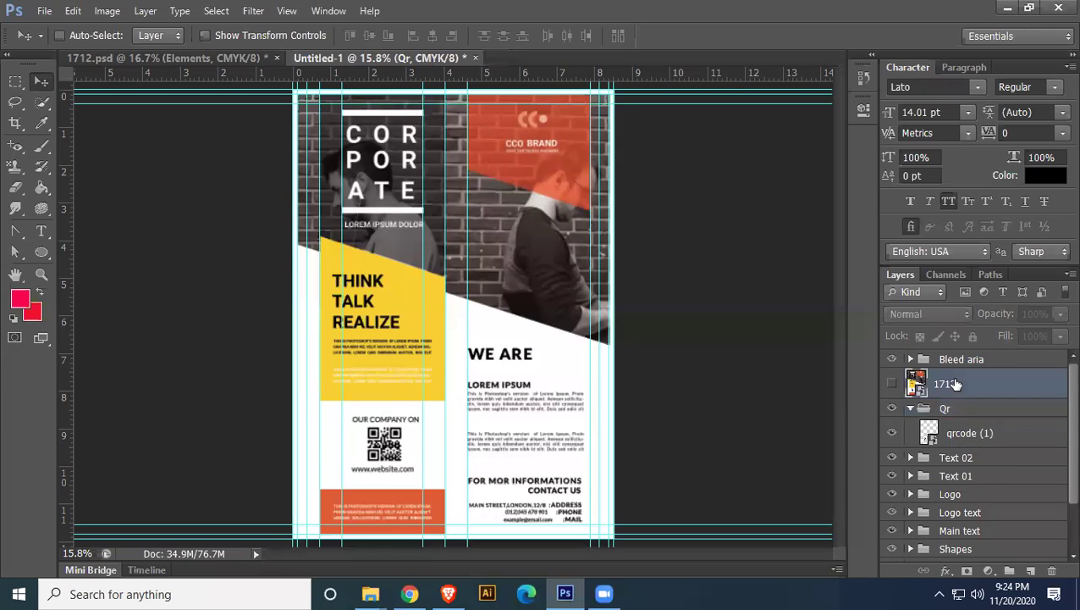
{"action": "key", "text": "Delete"}
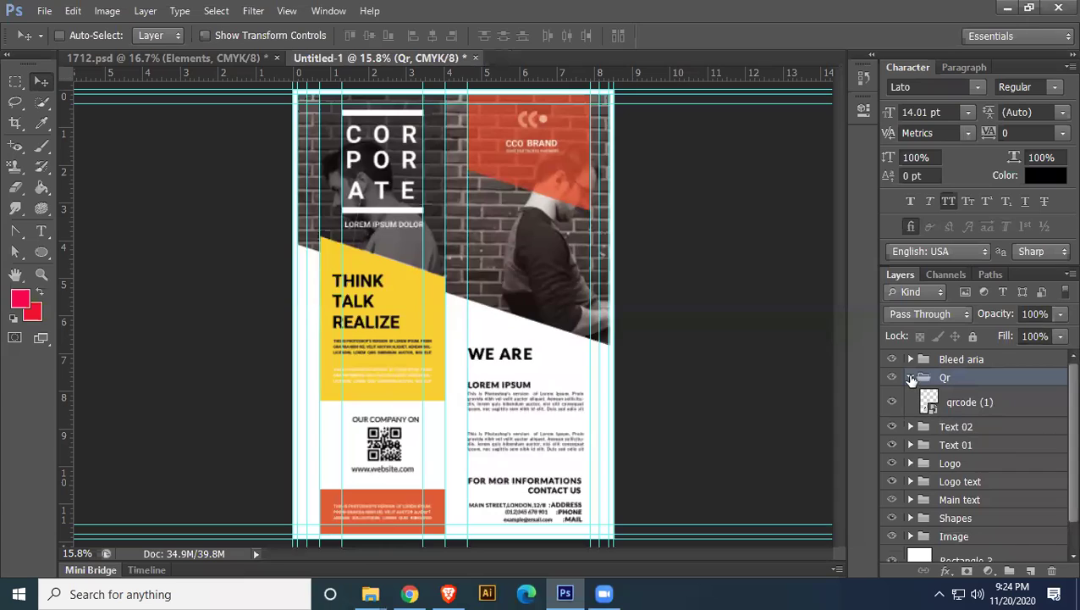
{"action": "left_click", "coordinate": [910, 377]}
Try to move the Rectangle 3 layer into the Shapes group and undo the move
{"action": "left_click", "coordinate": [969, 531]}
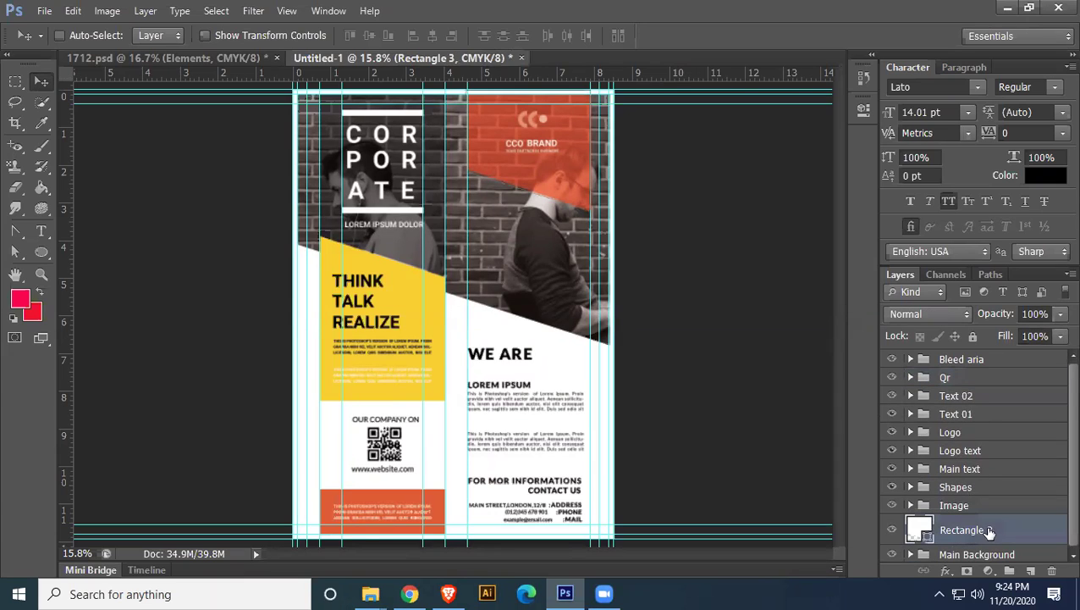
{"action": "left_click_drag", "start_coordinate": [989, 531], "coordinate": [973, 488]}
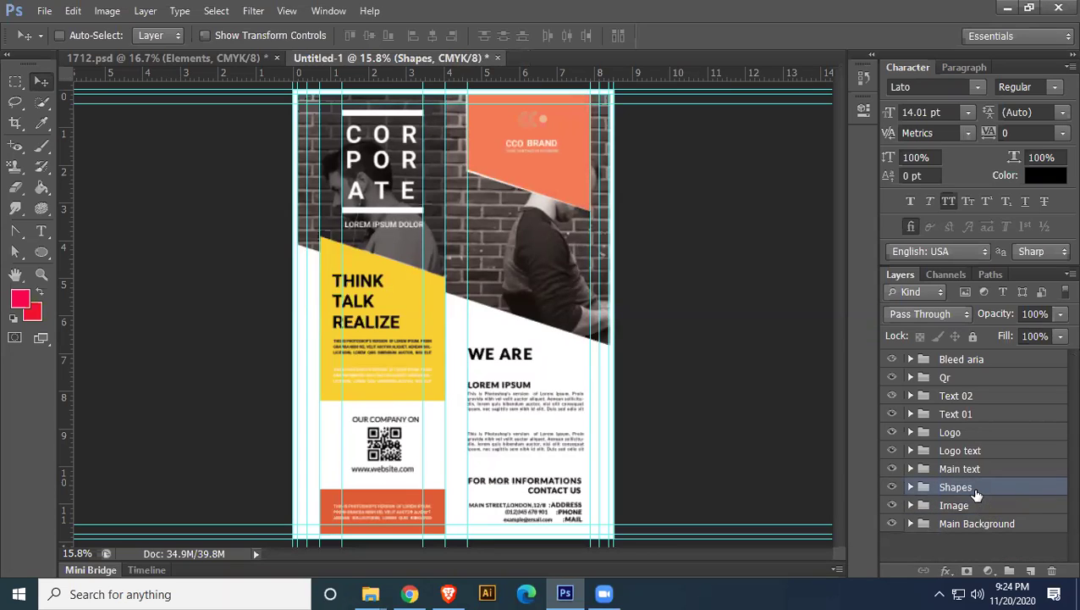
{"action": "key", "text": "ctrl+z"}
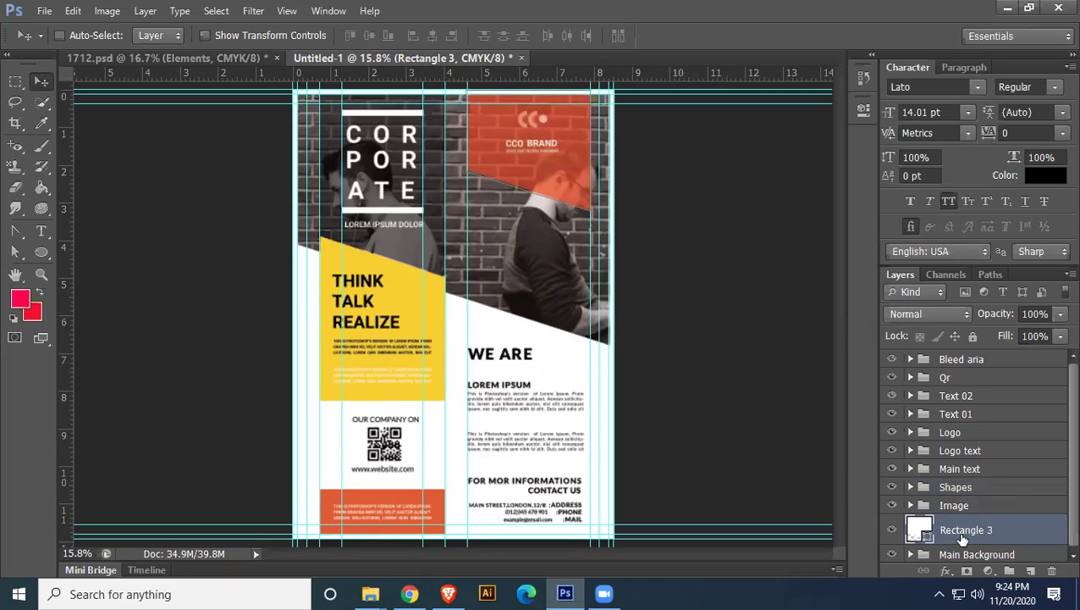
Put the Rectangle 3 layer in its own group, name it Shape, and collapse it
{"action": "key", "text": "ctrl+g"}
{"action": "double_click", "coordinate": [959, 524]}
{"action": "type", "text": "Shape"}
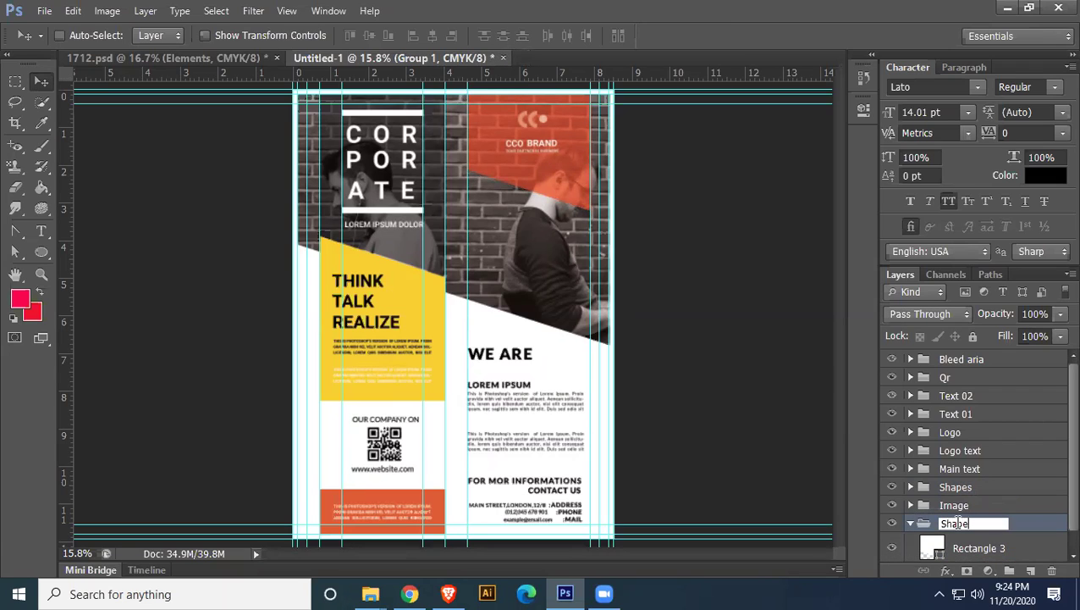
{"action": "key", "text": "Return"}
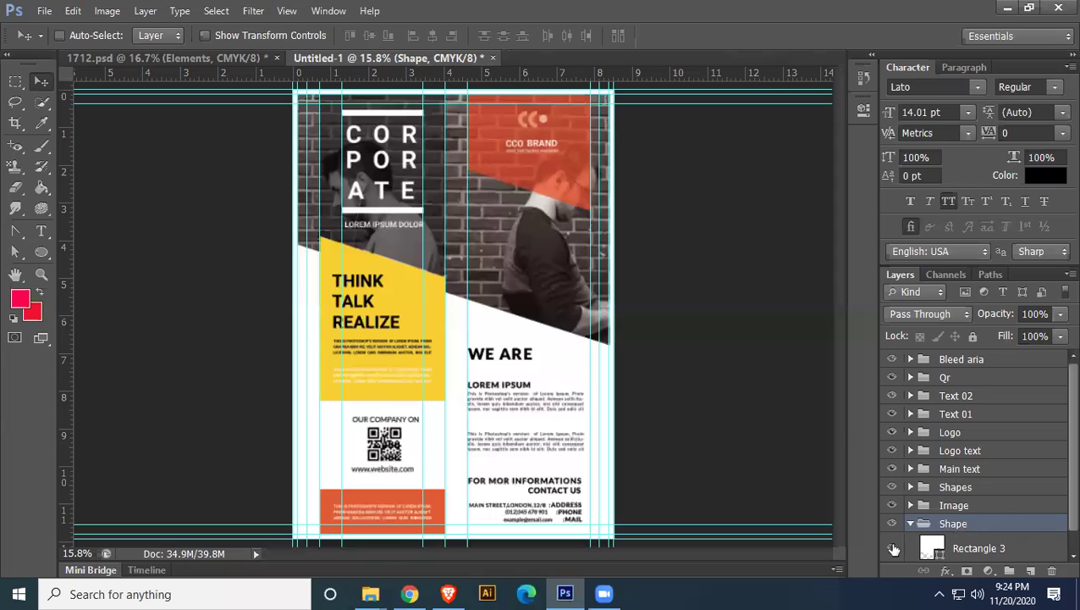
{"action": "left_click", "coordinate": [910, 523]}
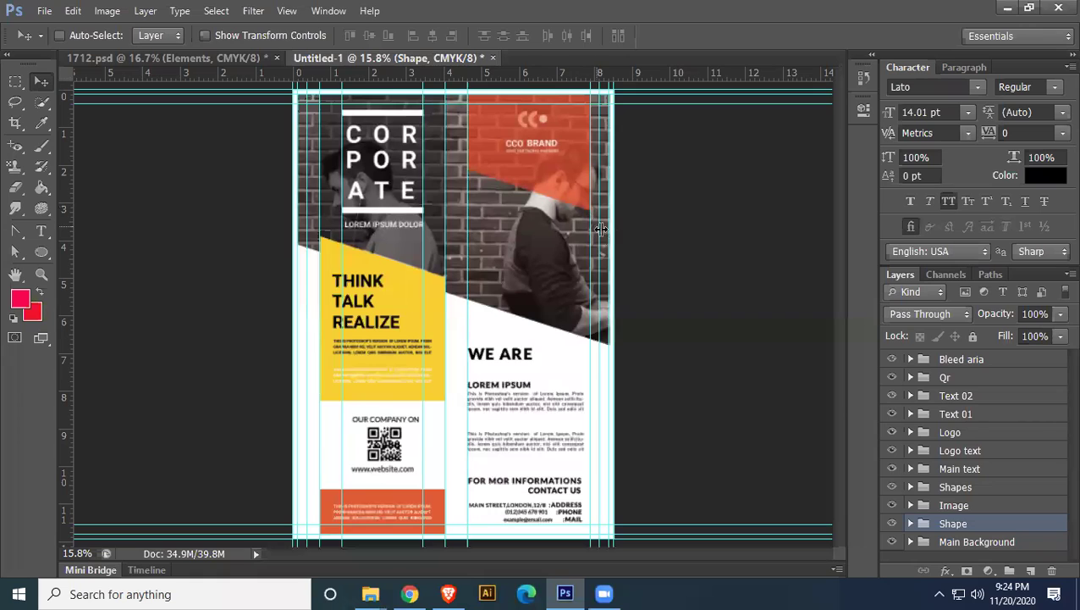
Toggle the Image, Shapes, Main text, Logo text and Logo groups to check their contents, and expand the Logo group
{"action": "left_click", "coordinate": [892, 506]}
{"action": "left_click", "coordinate": [893, 505]}
{"action": "left_click", "coordinate": [892, 487]}
{"action": "left_click", "coordinate": [892, 487]}
{"action": "left_click", "coordinate": [892, 471]}
{"action": "left_click", "coordinate": [892, 471]}
{"action": "left_click", "coordinate": [892, 450]}
{"action": "left_click", "coordinate": [892, 450]}
{"action": "left_click", "coordinate": [892, 432]}
{"action": "left_click", "coordinate": [892, 431]}
{"action": "left_click", "coordinate": [910, 433]}
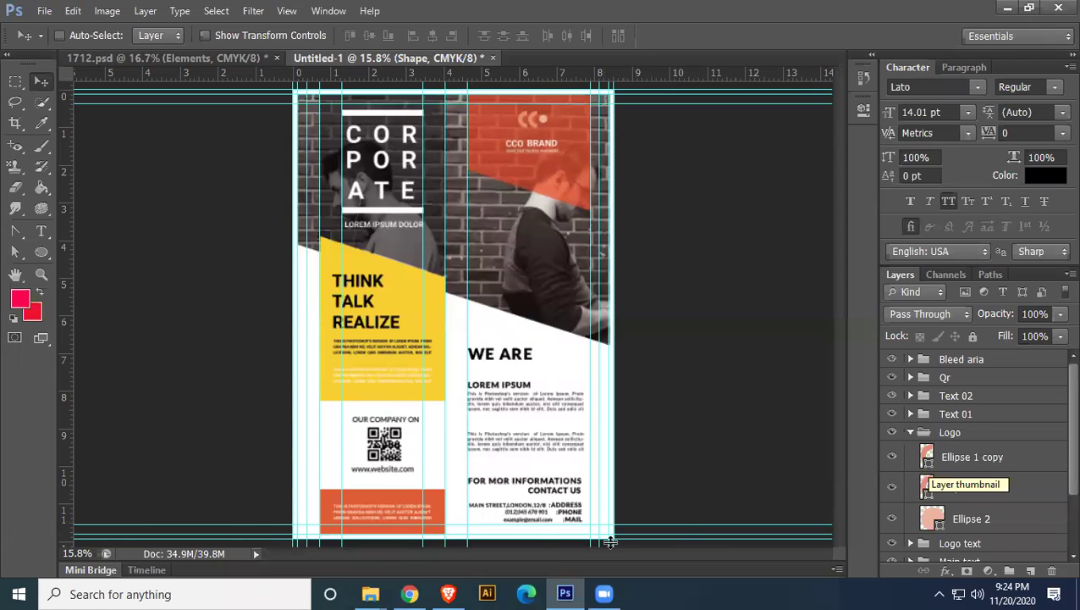
{"action": "mouse_move", "coordinate": [370, 594]}
{"action": "left_click", "coordinate": [450, 532]}
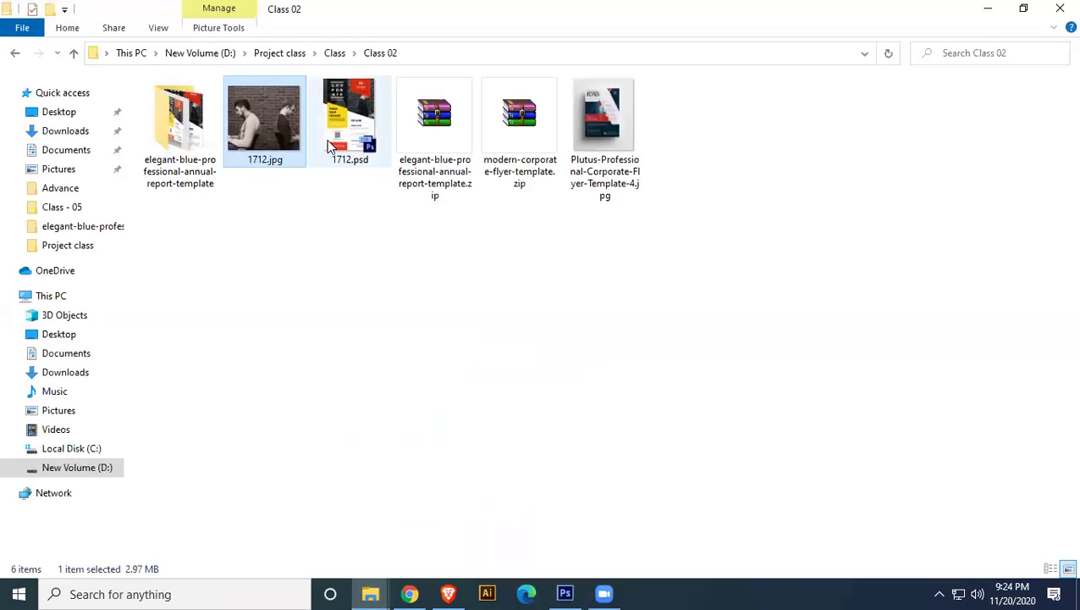
{"action": "key", "text": "alt+Tab"}
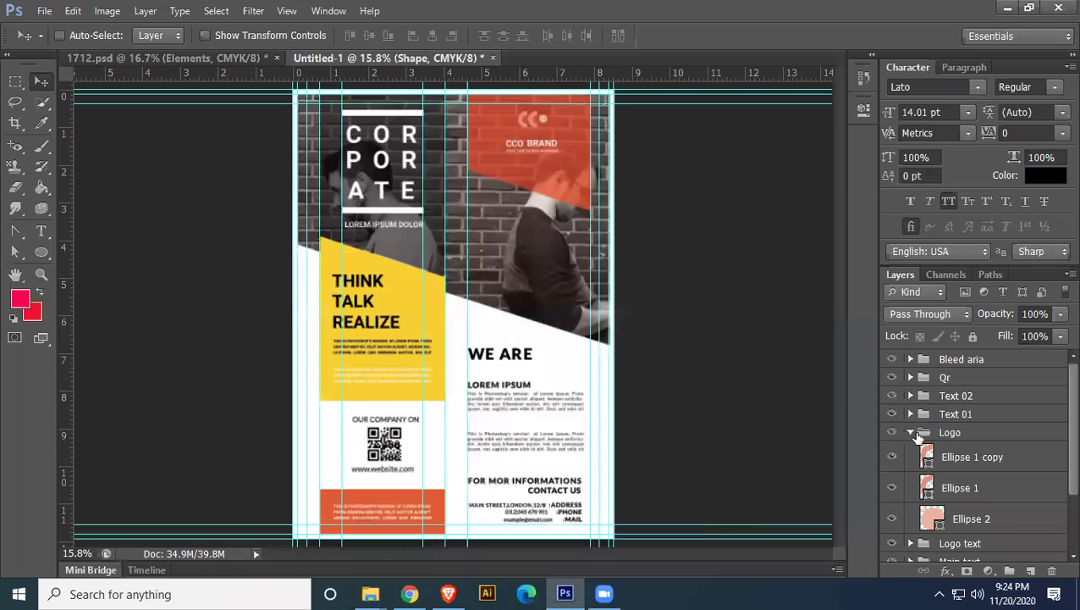
Try to recolor the Ellipse 1 copy logo shape by setting its fill color to white (ffffff)
{"action": "double_click", "coordinate": [926, 467]}
{"action": "left_click", "coordinate": [518, 137]}
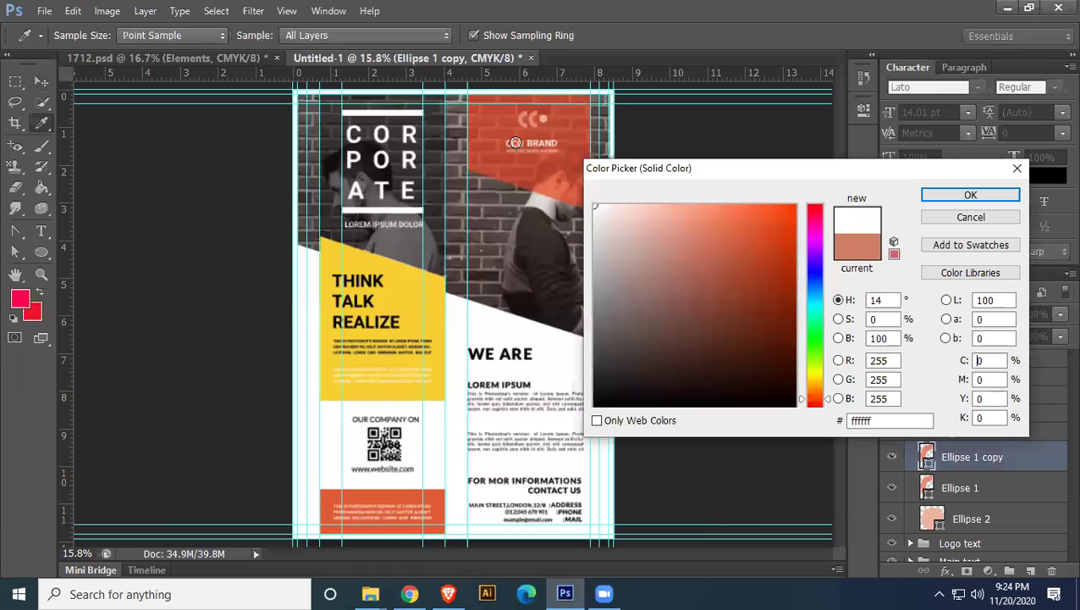
{"action": "left_click", "coordinate": [971, 195]}
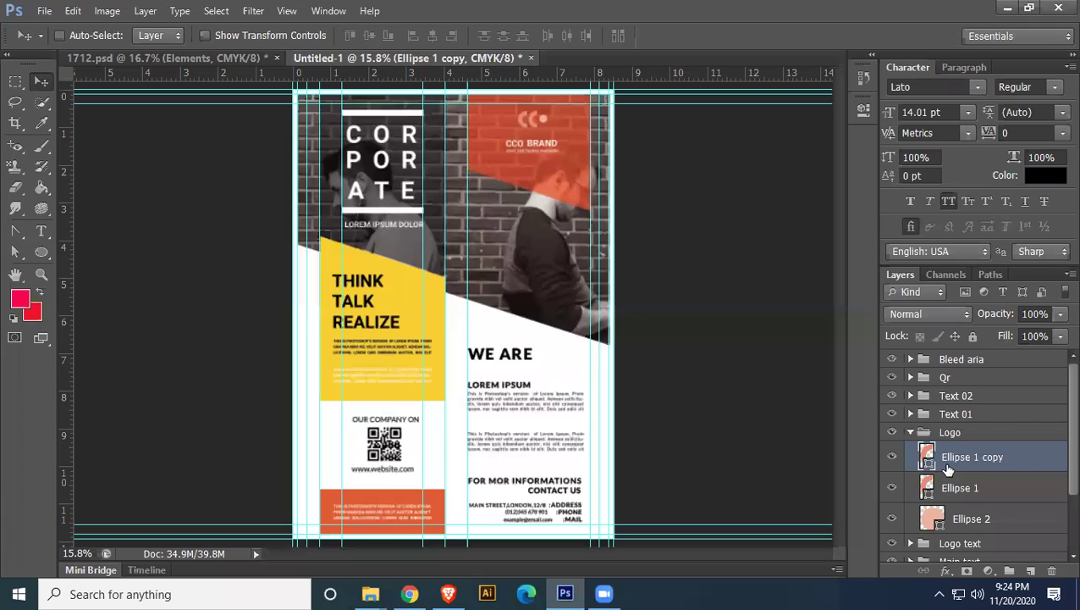
Set the stroke color of the Ellipse 1 copy logo shape to white (ffffff)
{"action": "left_click", "coordinate": [41, 252]}
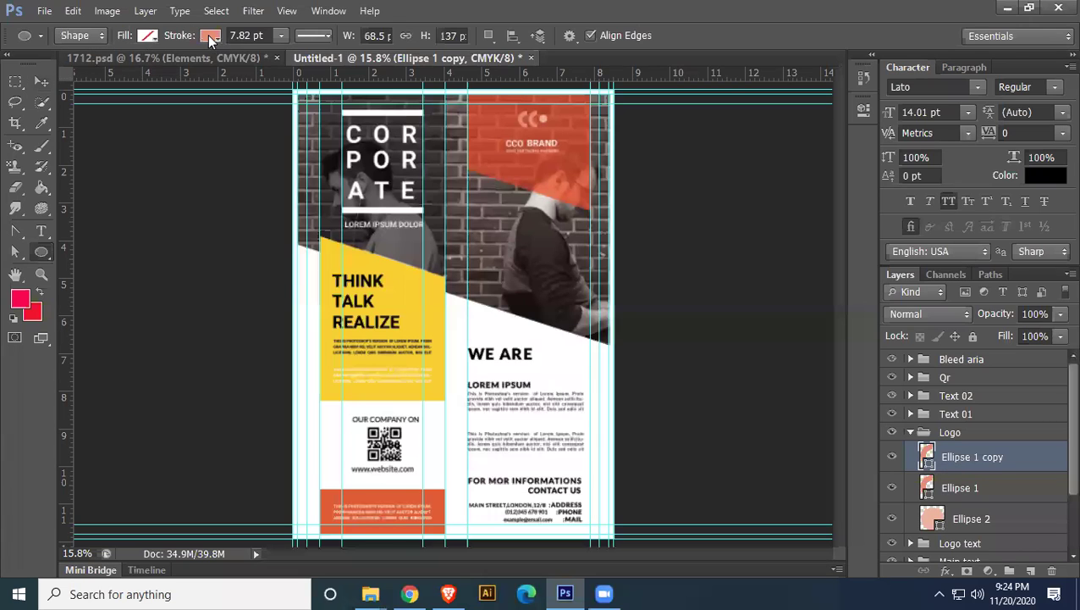
{"action": "left_click", "coordinate": [209, 35]}
{"action": "left_click", "coordinate": [294, 66]}
{"action": "left_click", "coordinate": [595, 206]}
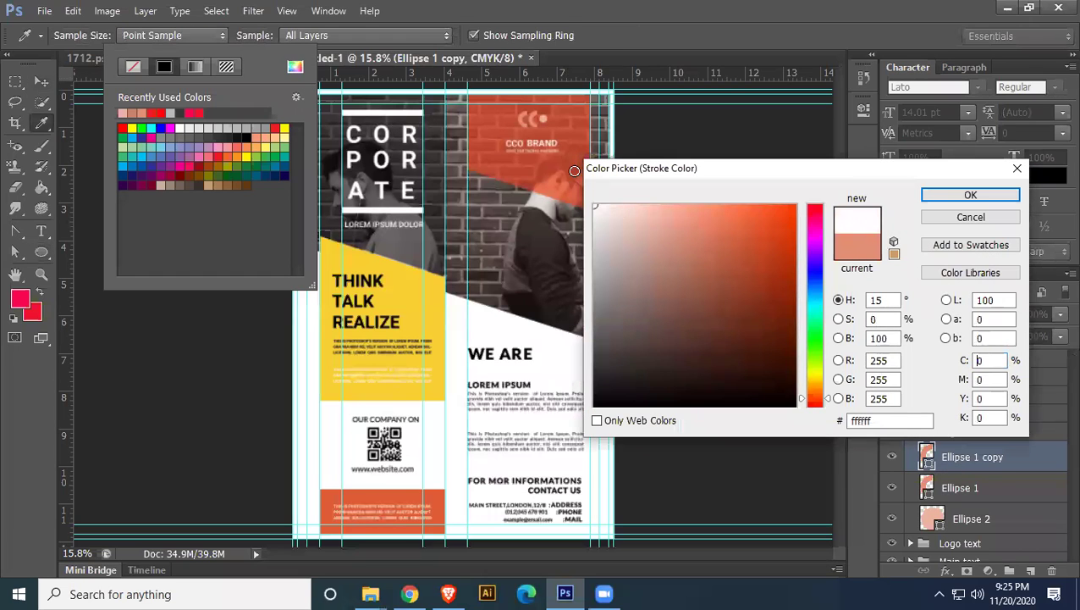
{"action": "left_click", "coordinate": [969, 196]}
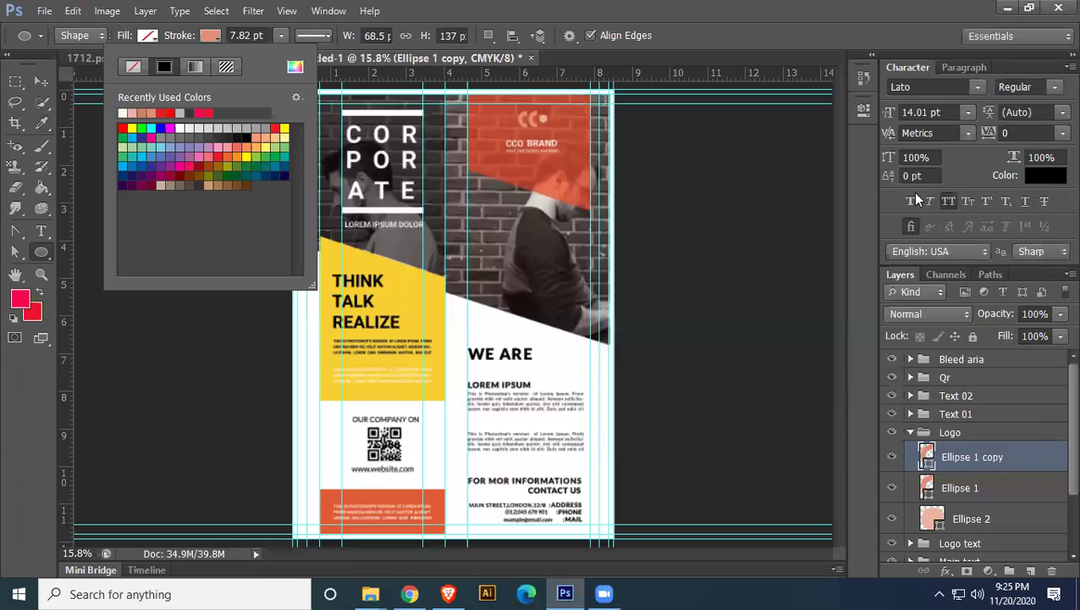
{"action": "left_click", "coordinate": [41, 82]}
{"action": "left_click", "coordinate": [42, 82]}
Set the stroke color of the Ellipse 1 logo shape to white (ffffff)
{"action": "left_click", "coordinate": [929, 495]}
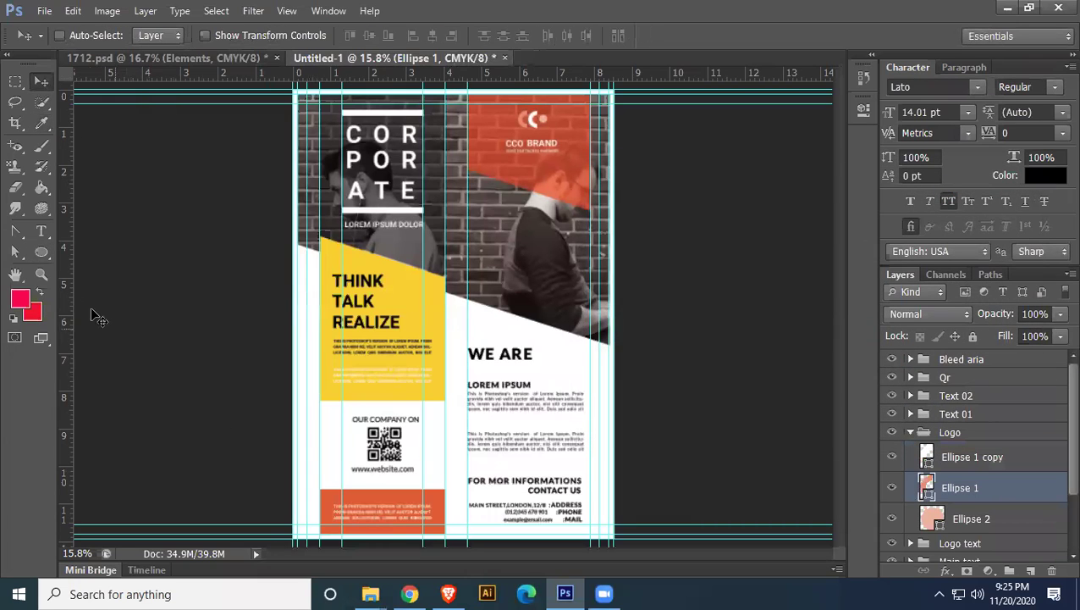
{"action": "left_click", "coordinate": [41, 251]}
{"action": "left_click", "coordinate": [206, 34]}
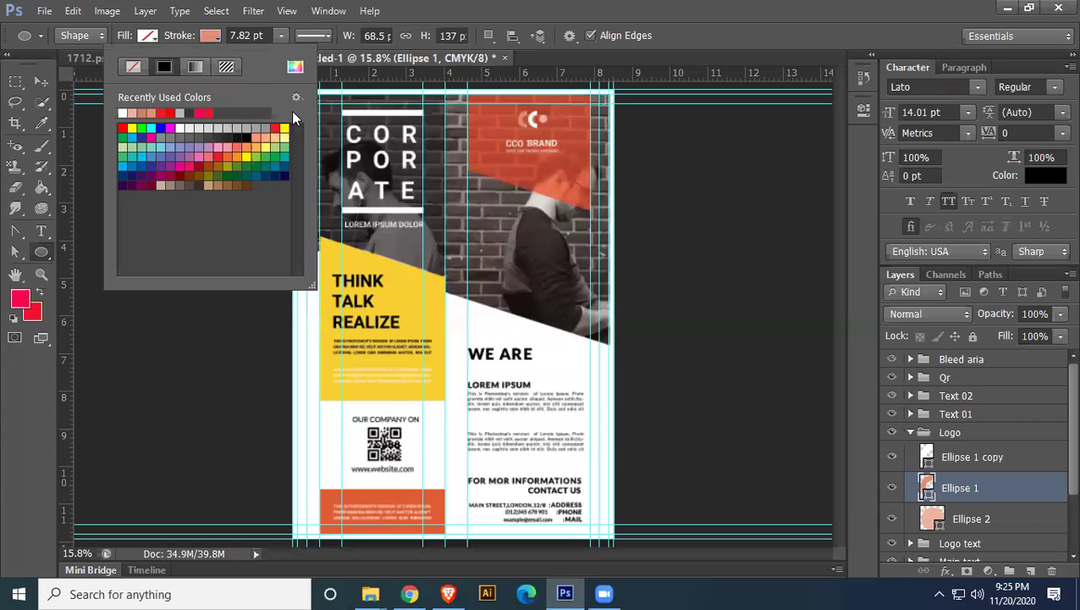
{"action": "left_click", "coordinate": [295, 66]}
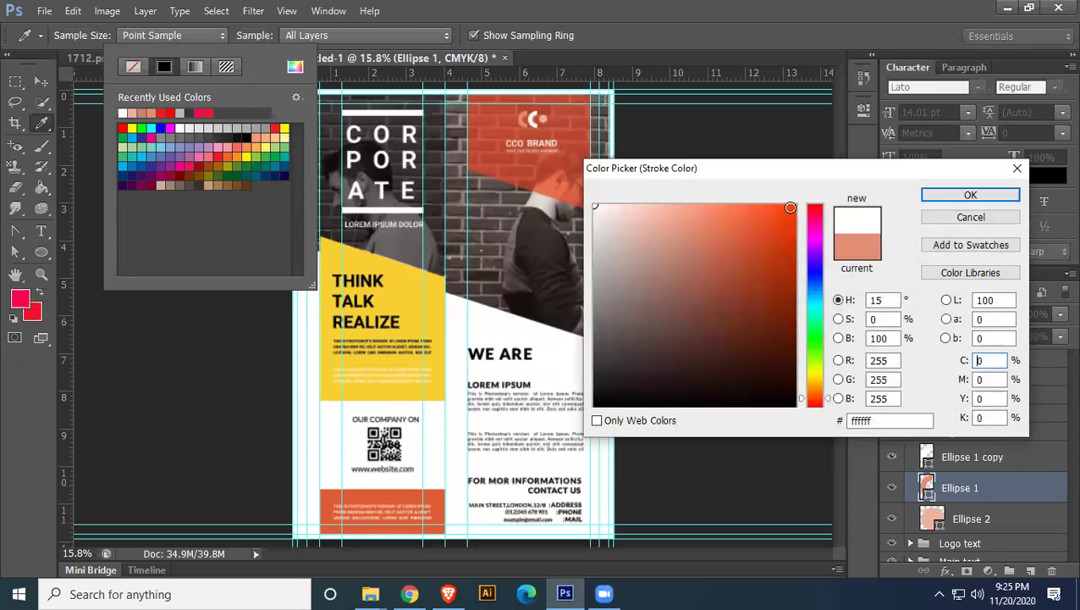
{"action": "left_click", "coordinate": [970, 194]}
{"action": "left_click", "coordinate": [38, 82]}
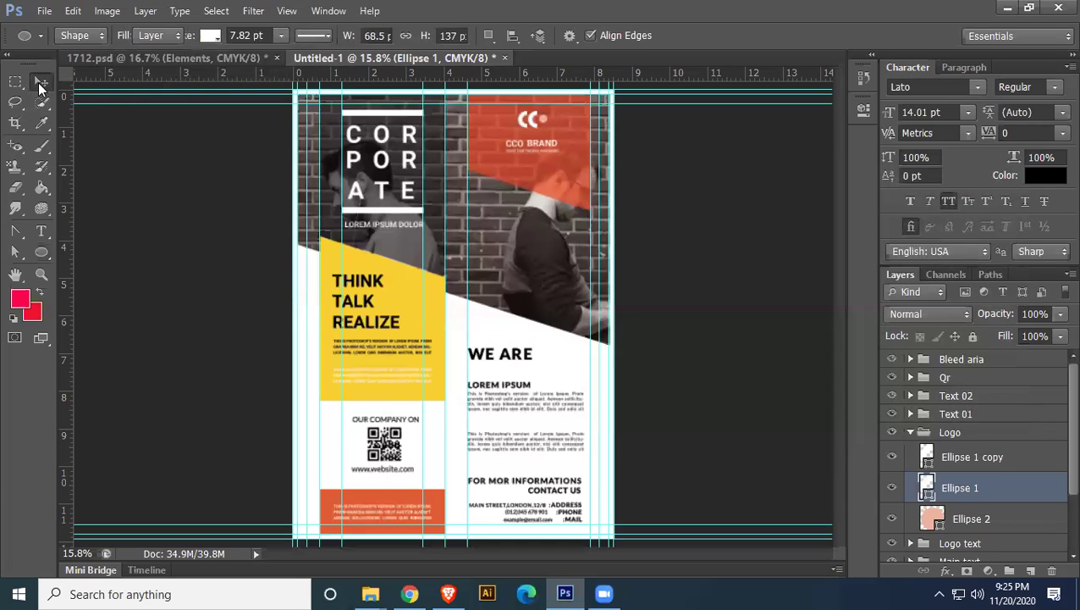
Fill the Ellipse 2 logo dot with white and collapse the Logo group
{"action": "left_click", "coordinate": [941, 527]}
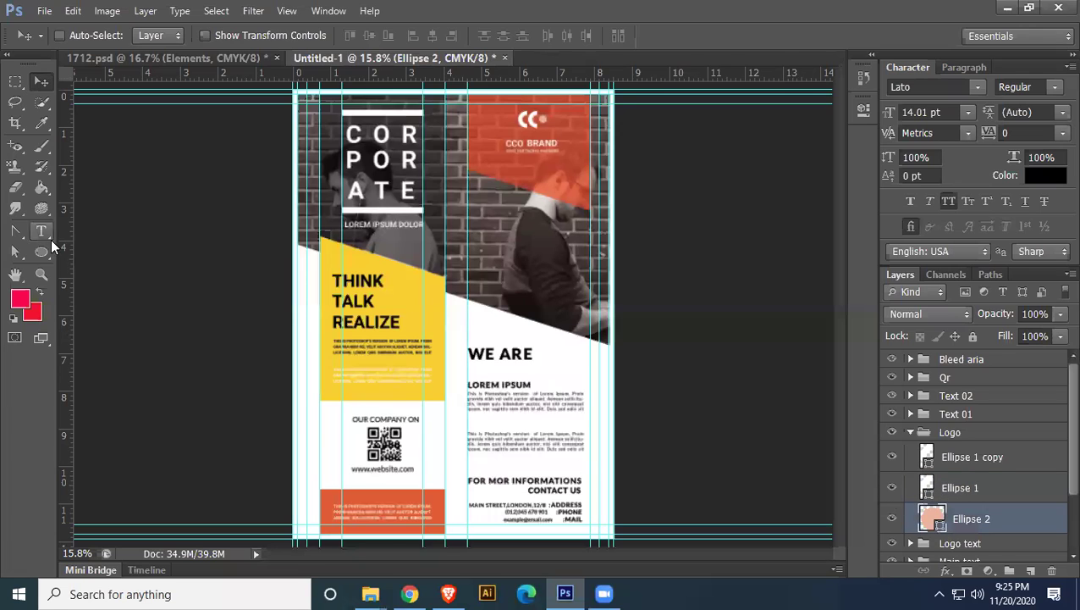
{"action": "left_click", "coordinate": [42, 251]}
{"action": "left_click", "coordinate": [148, 38]}
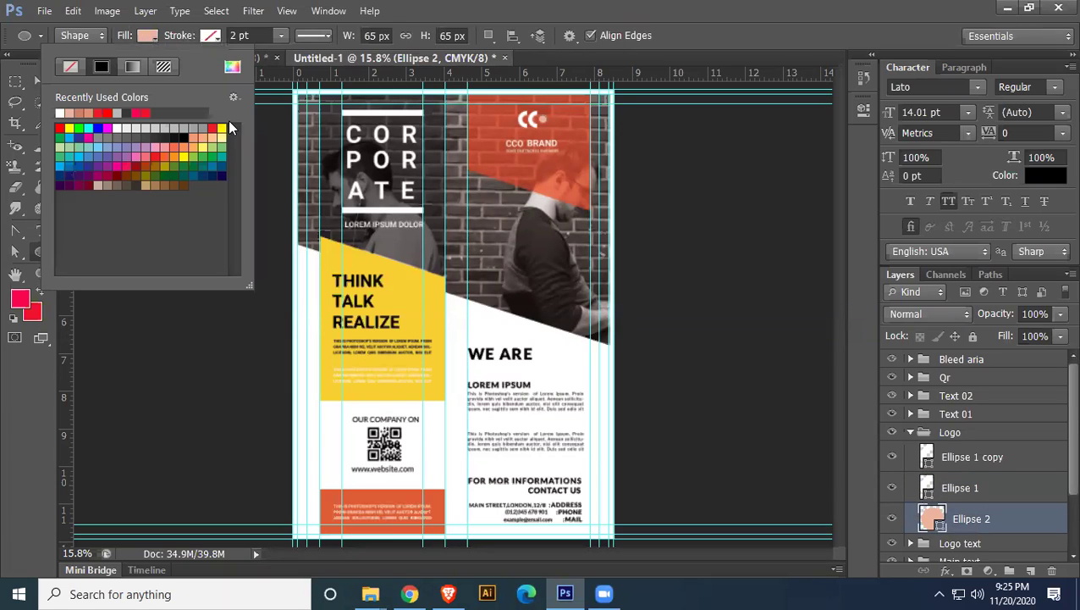
{"action": "left_click", "coordinate": [60, 113]}
{"action": "left_click", "coordinate": [35, 83]}
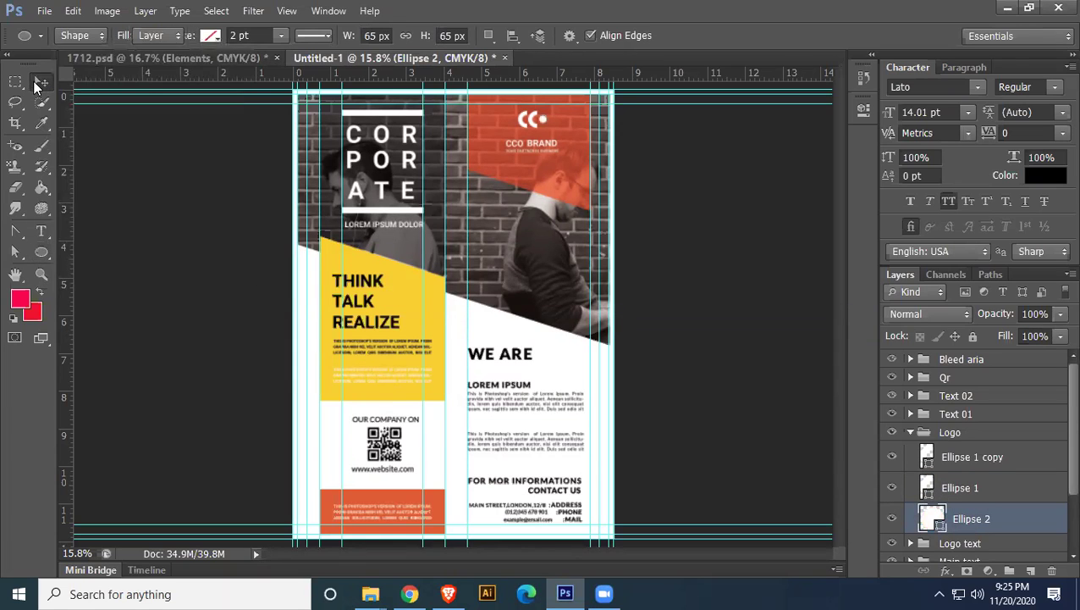
{"action": "left_click", "coordinate": [38, 82]}
{"action": "left_click", "coordinate": [911, 433]}
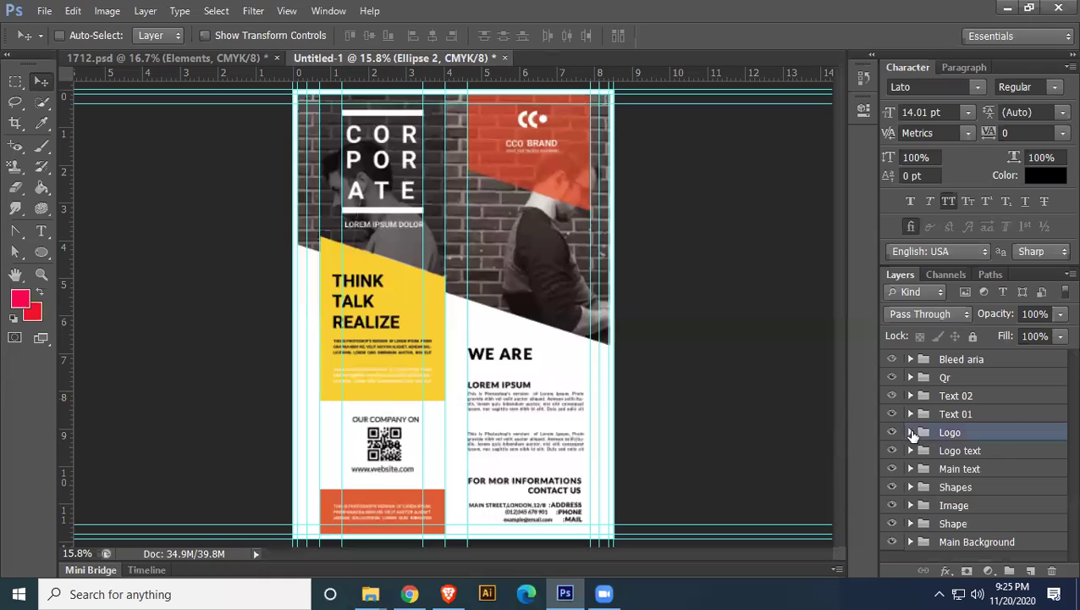
Set the text color of all three layers in the Logo text group to white (ffffff) and collapse the group
{"action": "left_click", "coordinate": [910, 451]}
{"action": "left_click", "coordinate": [954, 479]}
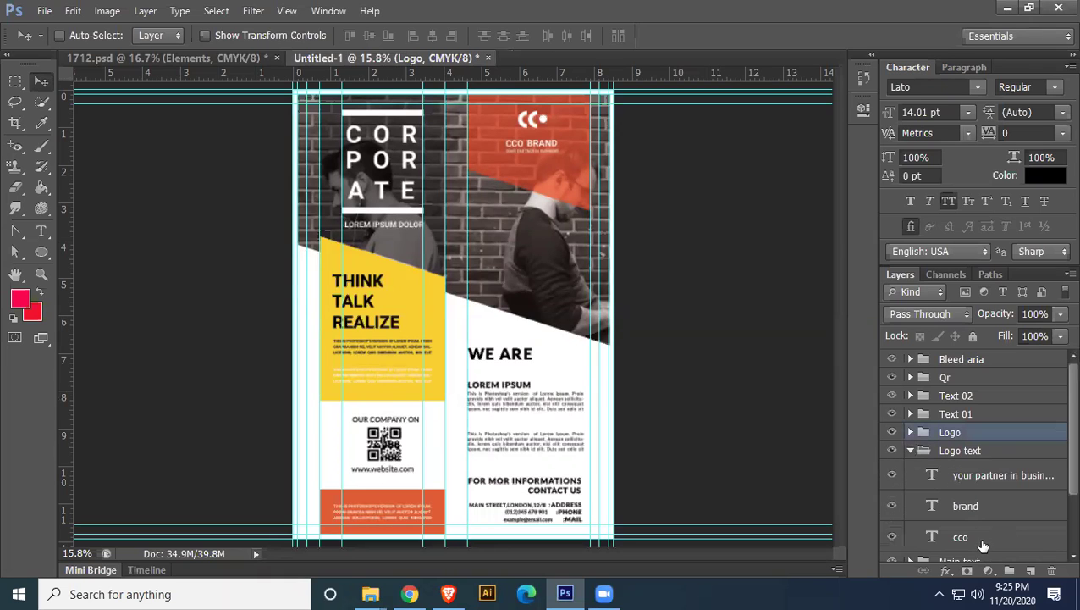
{"action": "left_click", "coordinate": [974, 536], "text": "shift"}
{"action": "left_click", "coordinate": [1041, 175]}
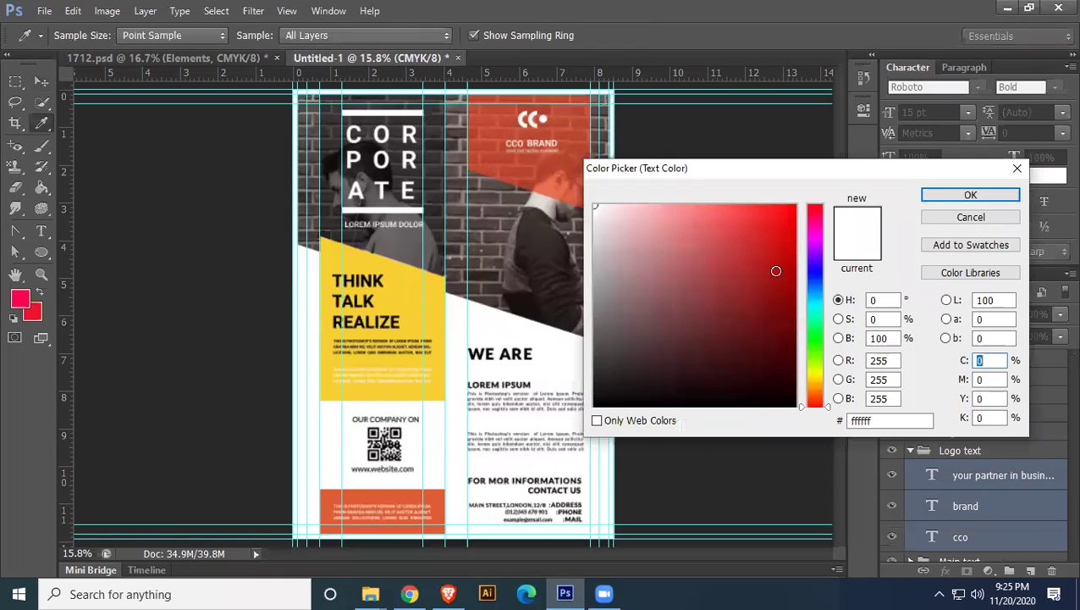
{"action": "left_click", "coordinate": [965, 195]}
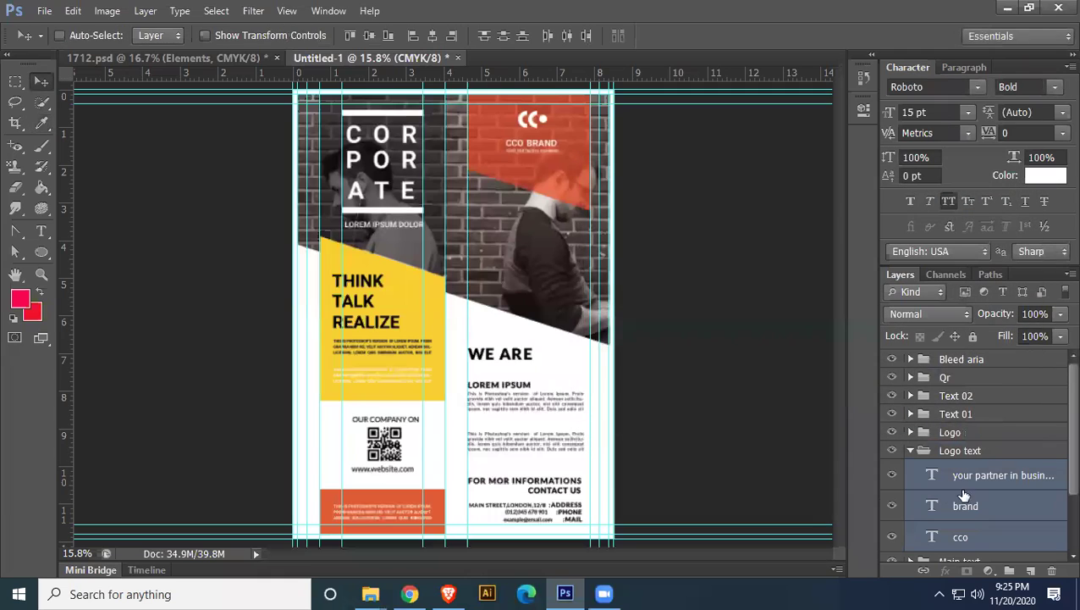
{"action": "left_click", "coordinate": [911, 450]}
Combine the Logo and Logo text groups into one parent group and name it Logo
{"action": "left_click", "coordinate": [972, 434], "text": "shift"}
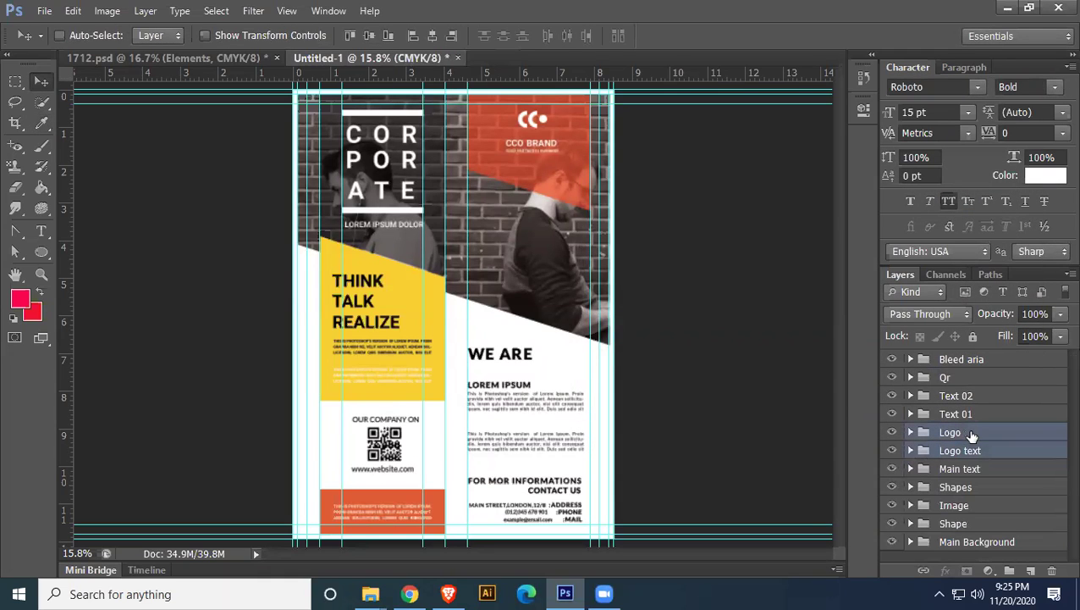
{"action": "key", "text": "ctrl+g"}
{"action": "double_click", "coordinate": [957, 432]}
{"action": "type", "text": "Logo"}
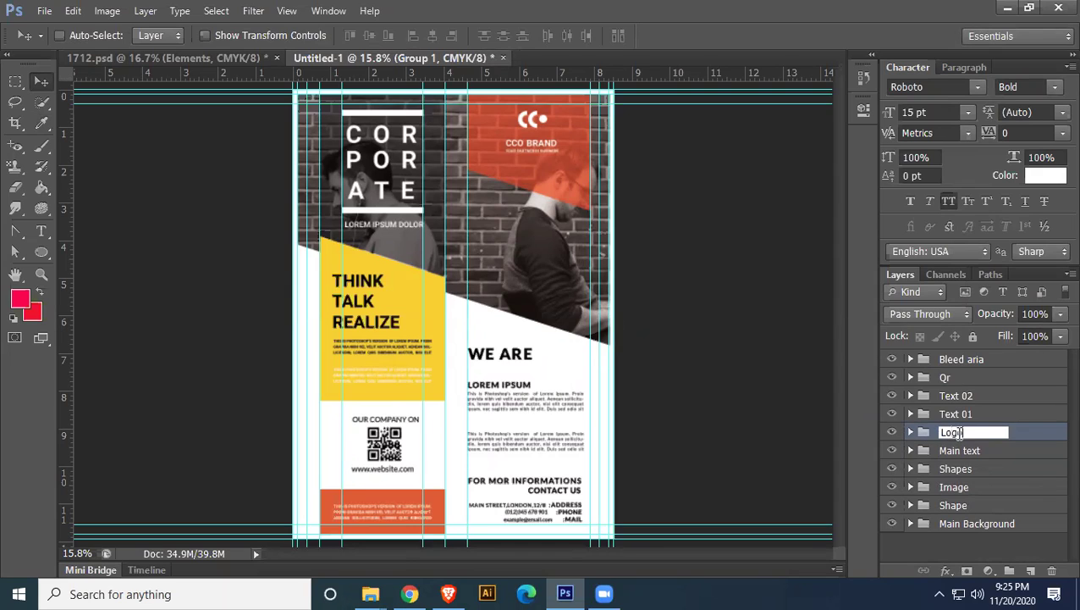
{"action": "key", "text": "Return"}
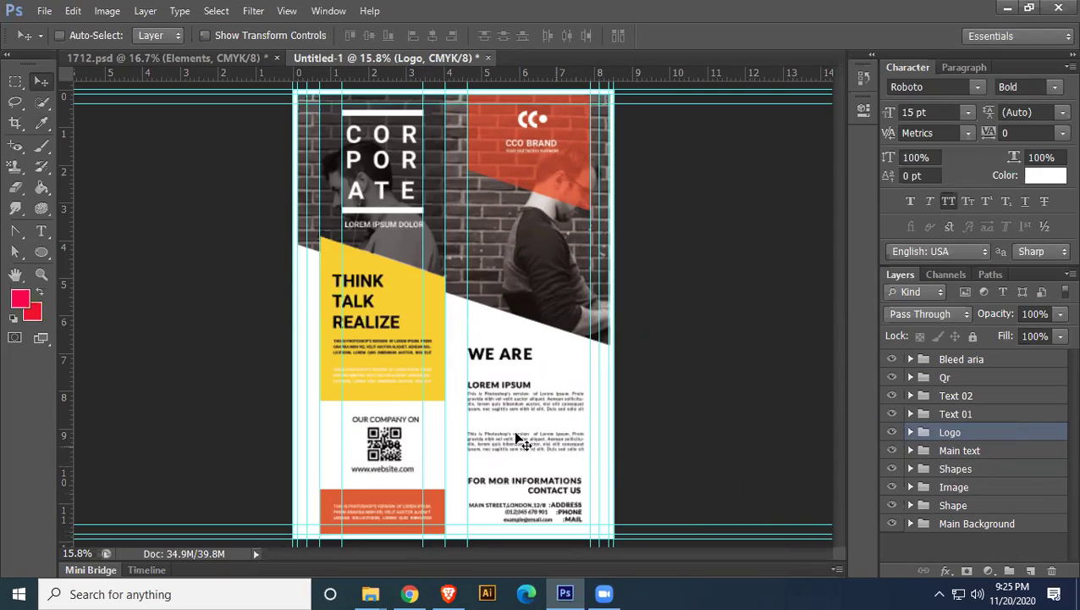
Expand the Shapes group and set the fill of the Rectangle 7 copy divider line to near-black (191919)
{"action": "left_click", "coordinate": [891, 468]}
{"action": "left_click", "coordinate": [891, 469]}
{"action": "left_click", "coordinate": [911, 468]}
{"action": "scroll", "coordinate": [1037, 475], "scroll_direction": "down", "scroll_amount": 4}
{"action": "left_click", "coordinate": [890, 473]}
{"action": "left_click", "coordinate": [891, 470]}
{"action": "left_click", "coordinate": [928, 471]}
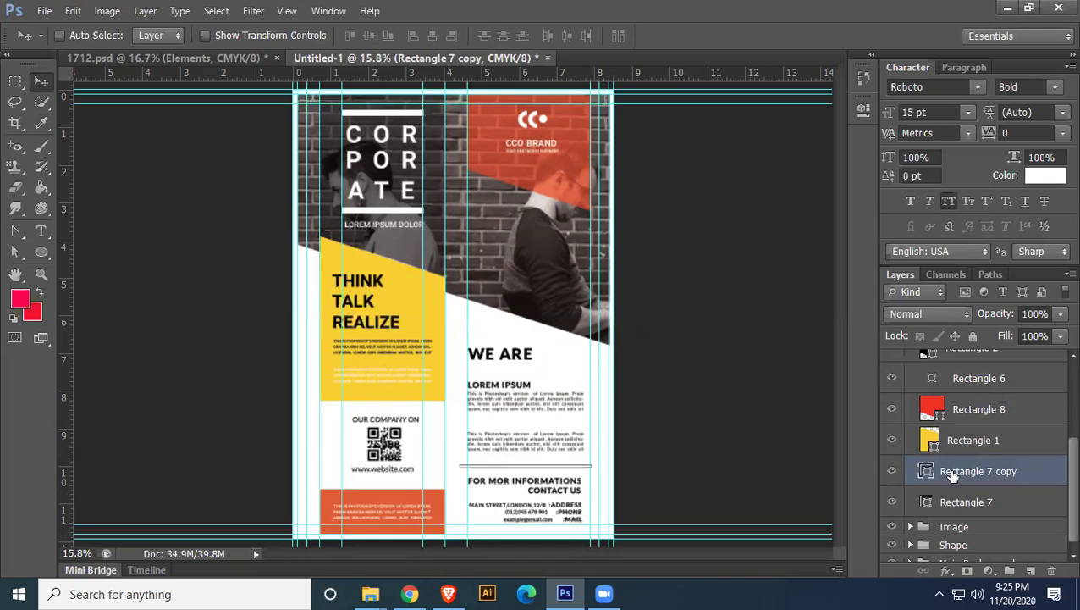
{"action": "double_click", "coordinate": [927, 470]}
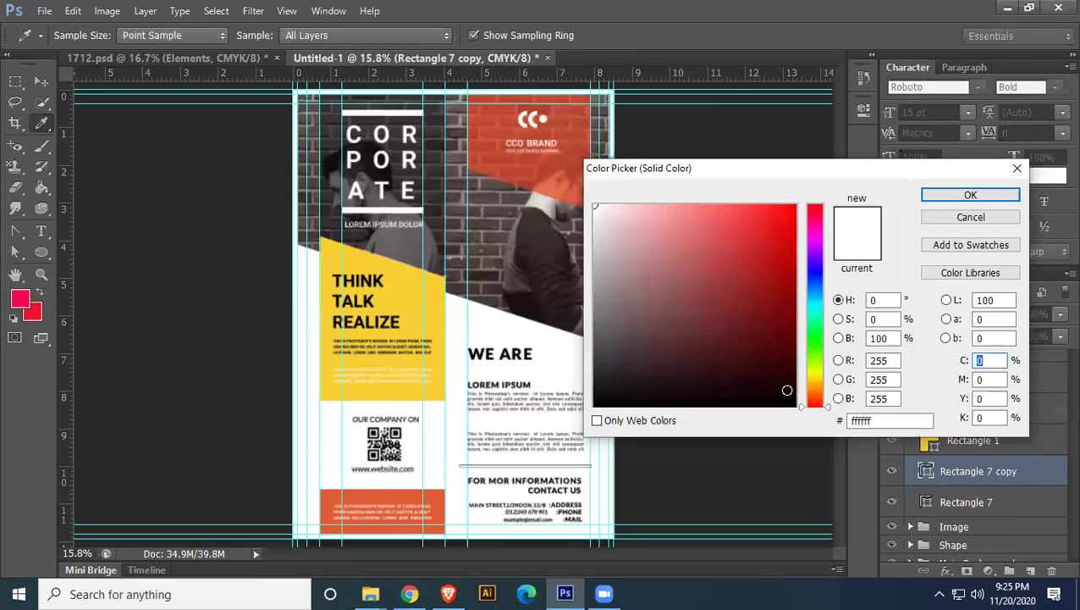
{"action": "left_click", "coordinate": [585, 315]}
{"action": "left_click_drag", "start_coordinate": [585, 314], "coordinate": [588, 386]}
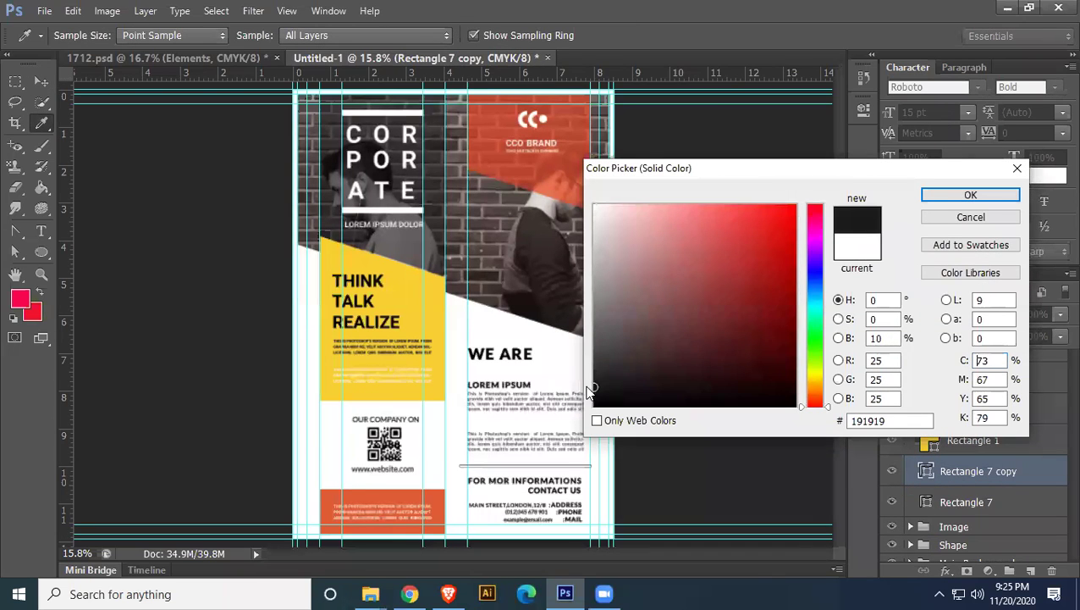
{"action": "left_click", "coordinate": [939, 198]}
Recolor the Rectangle 7 divider line under the WE ARE heading to near-black and collapse the Shapes group
{"action": "left_click", "coordinate": [955, 505]}
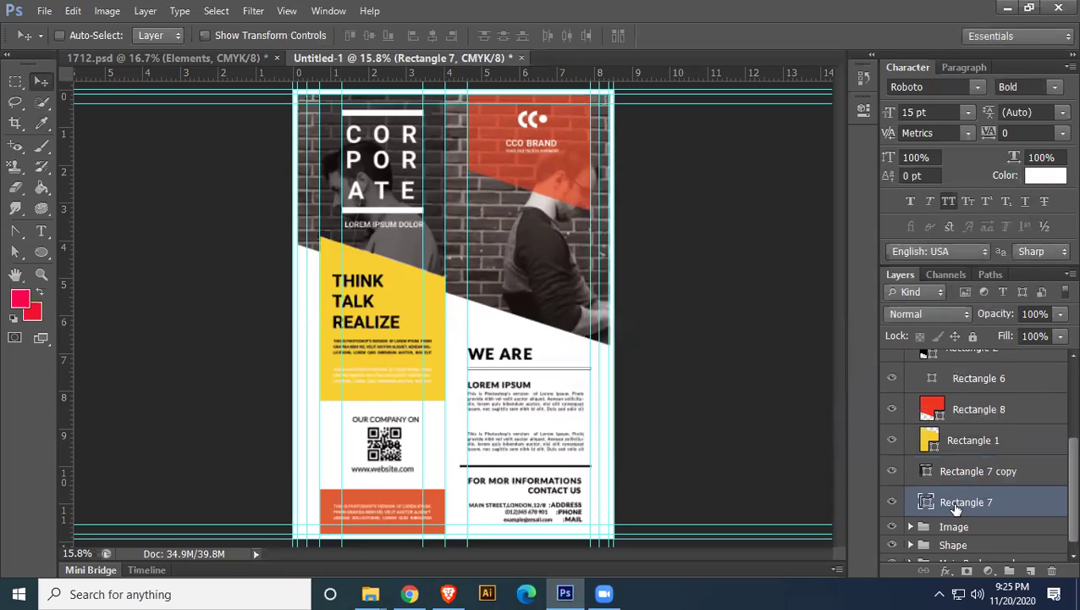
{"action": "key", "text": "i"}
{"action": "double_click", "coordinate": [926, 503]}
{"action": "left_click", "coordinate": [583, 362]}
{"action": "left_click", "coordinate": [594, 369]}
{"action": "key", "text": "v"}
{"action": "left_click", "coordinate": [939, 195]}
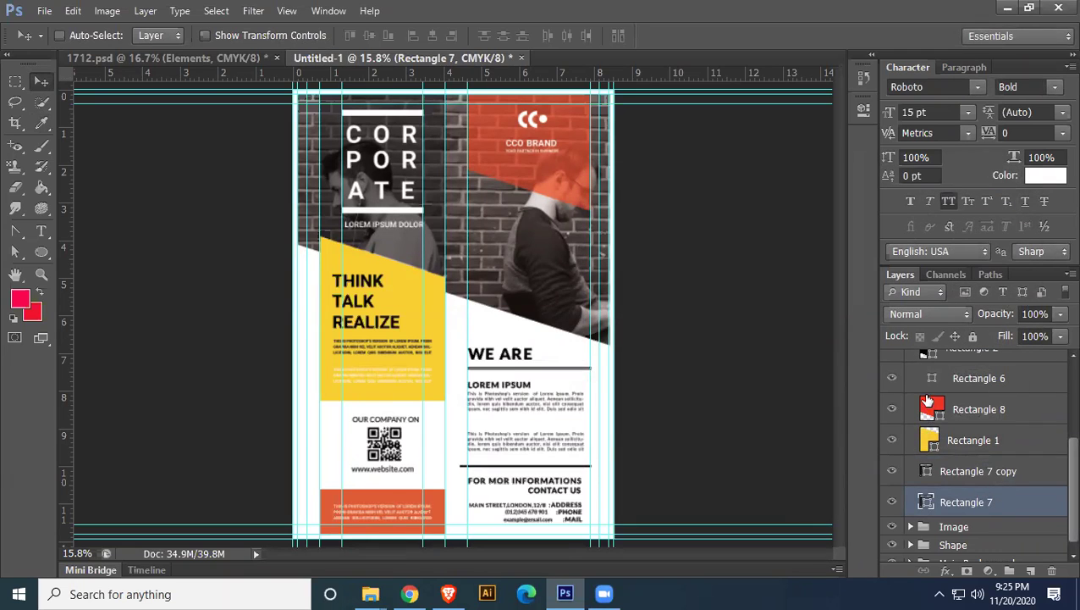
{"action": "scroll", "coordinate": [942, 428], "scroll_direction": "up", "scroll_amount": 2}
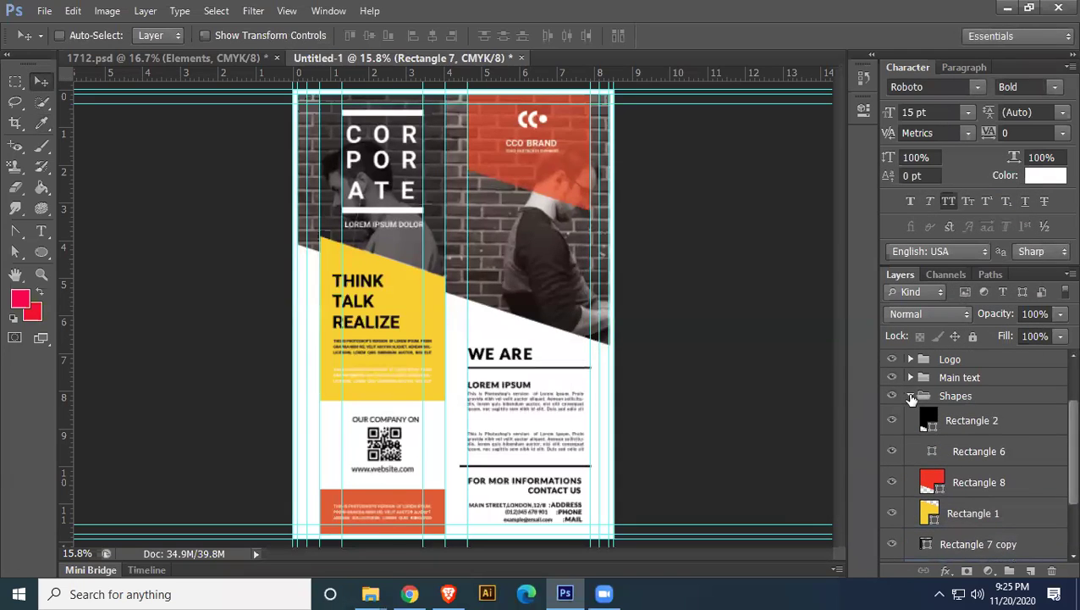
{"action": "left_click", "coordinate": [912, 395]}
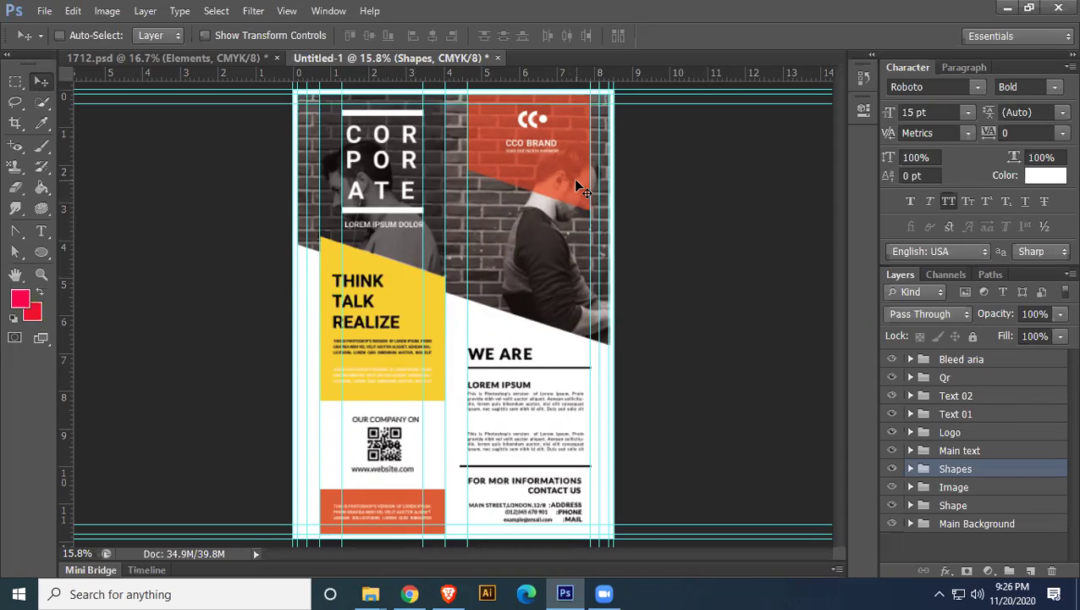
Save the document to the Desktop as a Photoshop file named Flyer
{"action": "key", "text": "ctrl+s"}
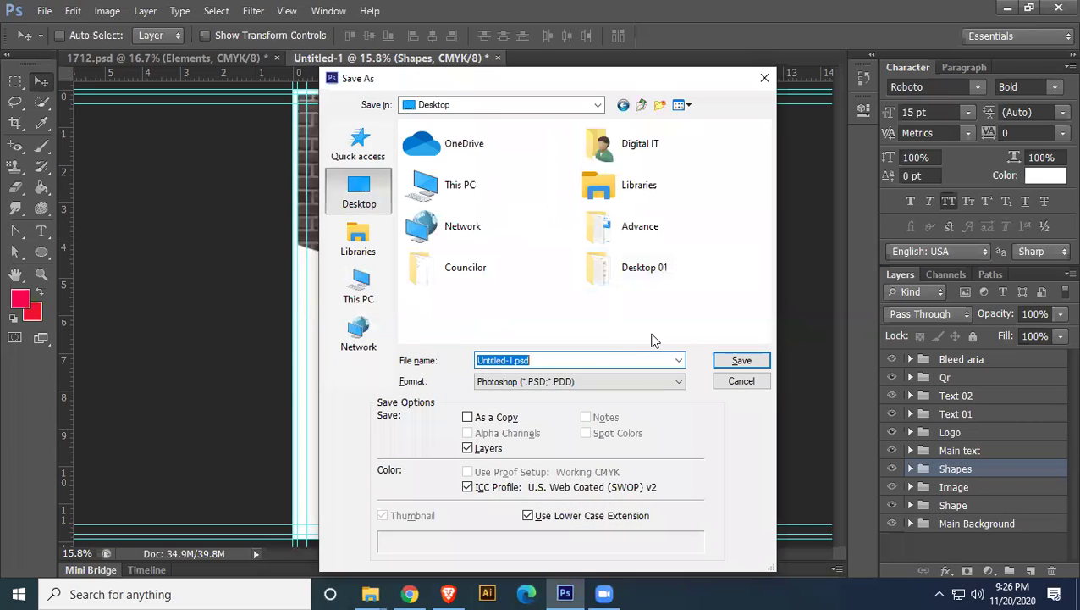
{"action": "type", "text": "Flyer"}
{"action": "key", "text": "Return"}
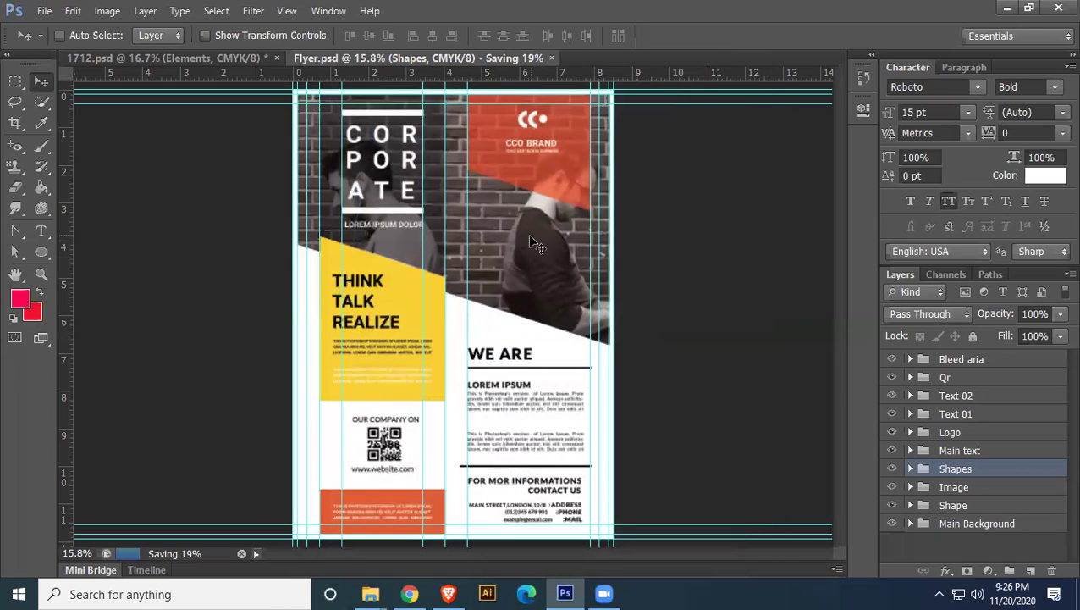
{"action": "left_click", "coordinate": [966, 314]}
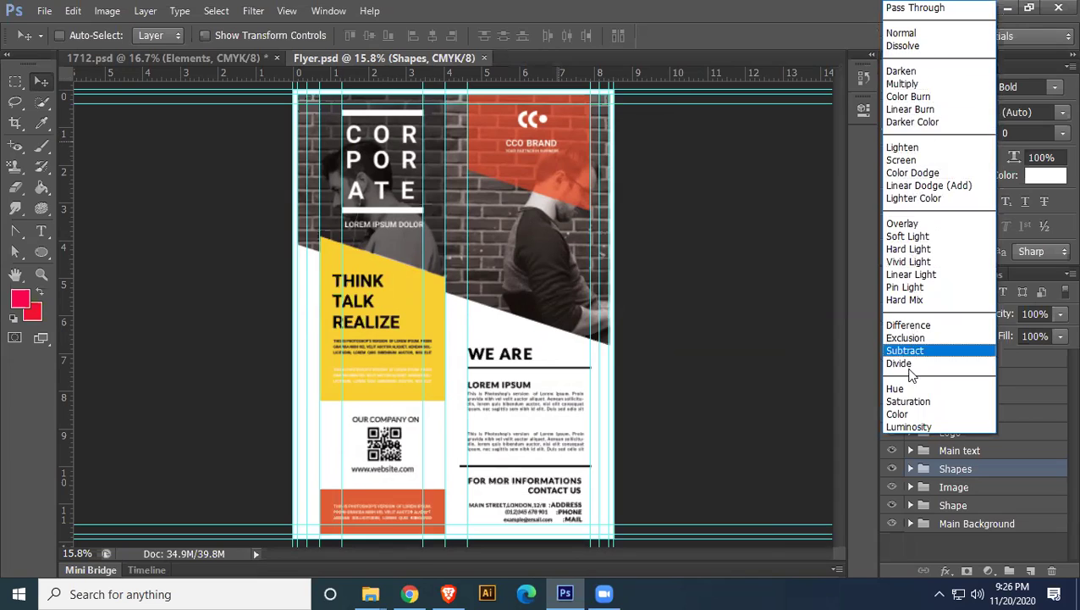
{"action": "left_click", "coordinate": [957, 482]}
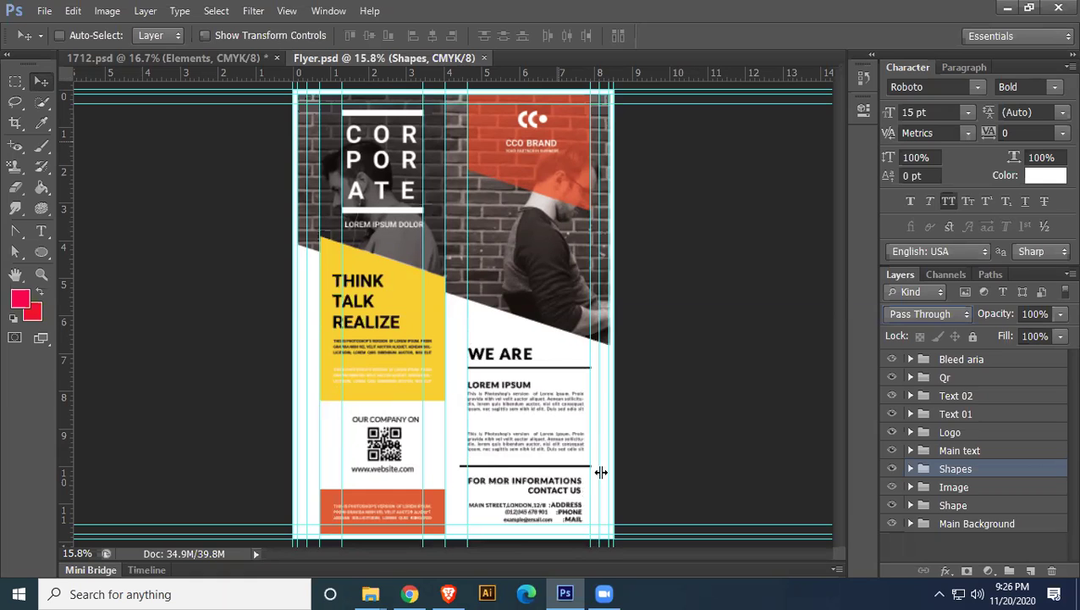
Group the phone number layer and the :phone label layer inside the Text 02 group
{"action": "scroll", "coordinate": [551, 417], "scroll_direction": "down", "scroll_amount": 1}
{"action": "scroll", "coordinate": [552, 416], "scroll_direction": "up", "scroll_amount": 3}
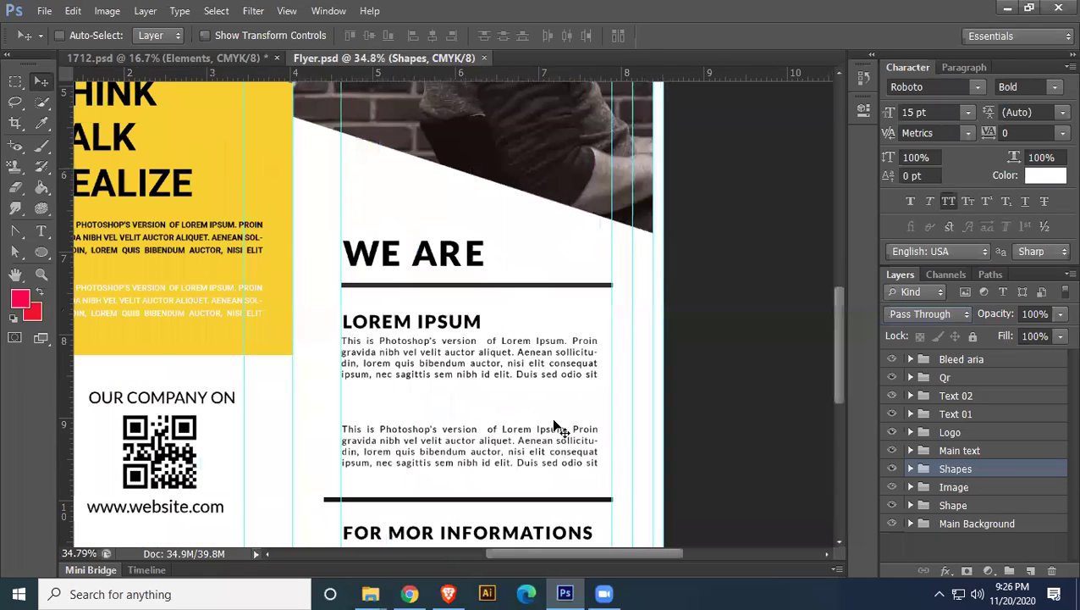
{"action": "scroll", "coordinate": [555, 421], "scroll_direction": "down", "scroll_amount": 5}
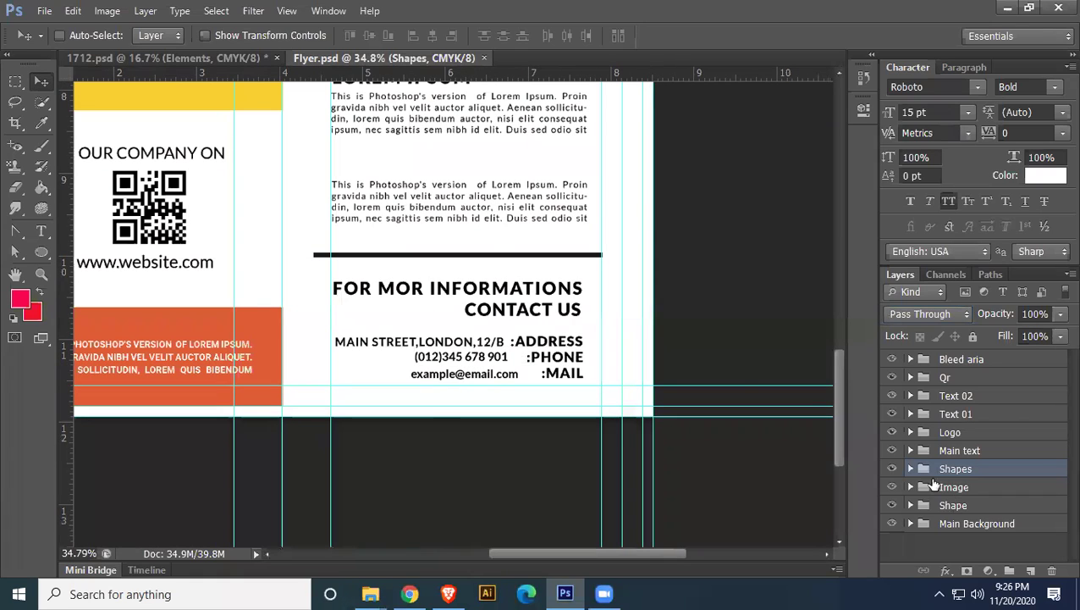
{"action": "left_click", "coordinate": [891, 395]}
{"action": "left_click", "coordinate": [891, 395]}
{"action": "left_click", "coordinate": [911, 397]}
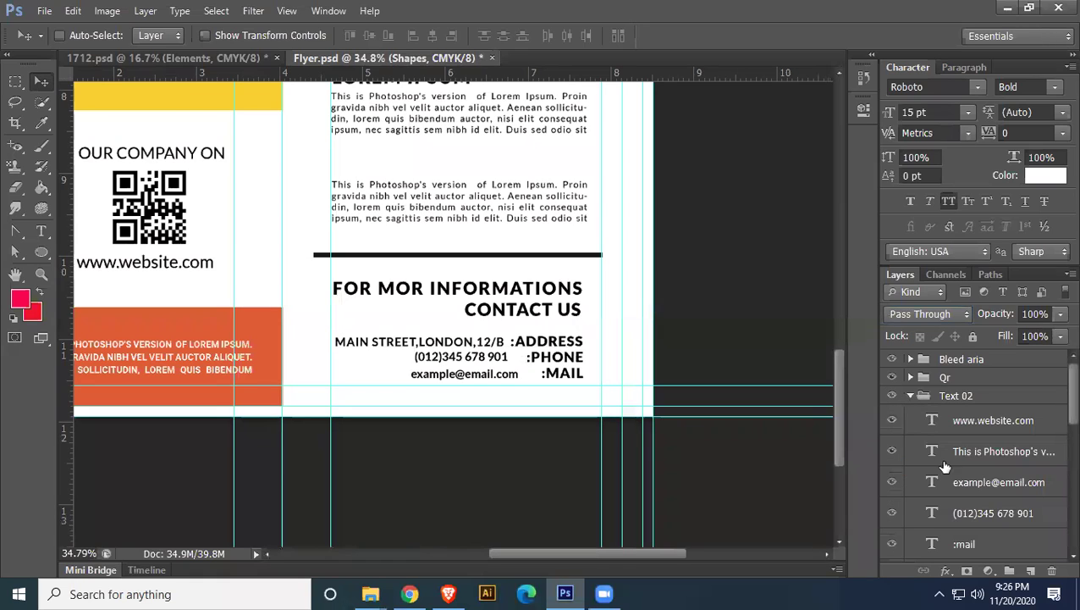
{"action": "left_click", "coordinate": [1002, 519]}
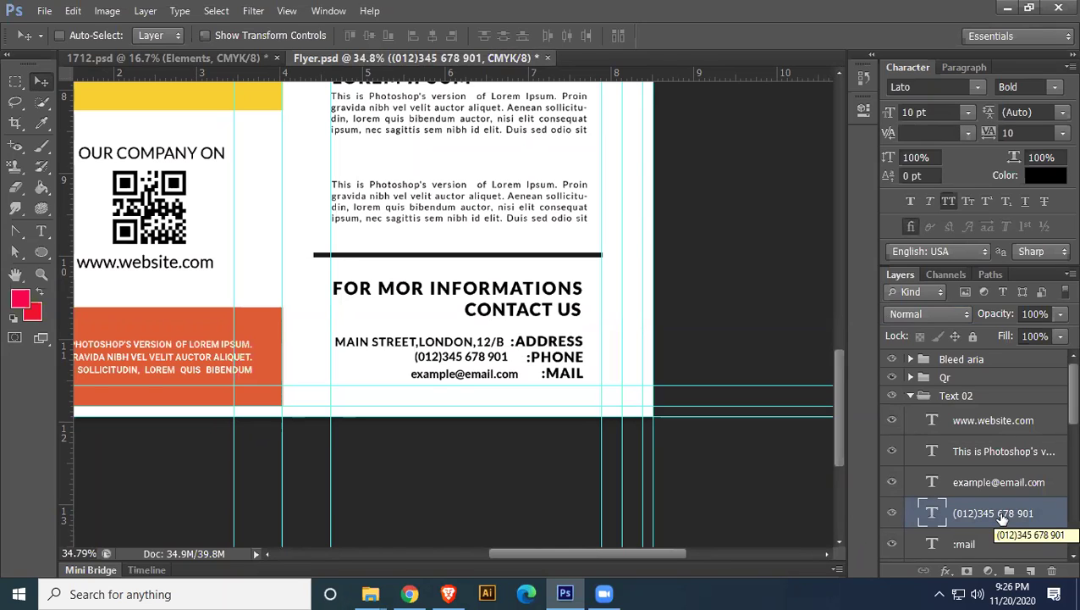
{"action": "scroll", "coordinate": [1006, 483], "scroll_direction": "down", "scroll_amount": 3}
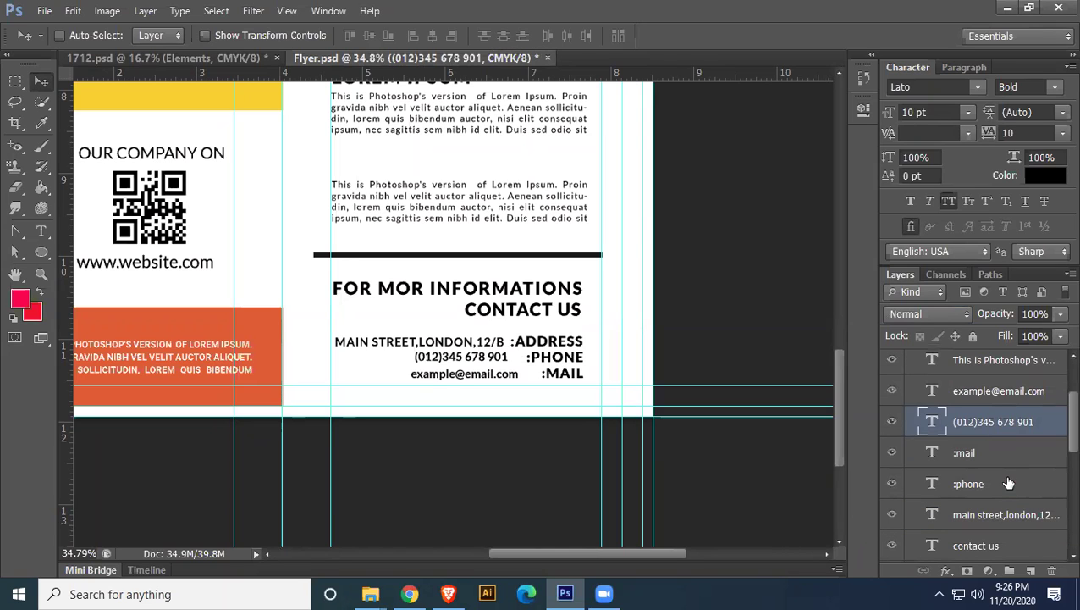
{"action": "left_click", "coordinate": [1008, 484], "text": "ctrl"}
{"action": "key", "text": "ctrl+g"}
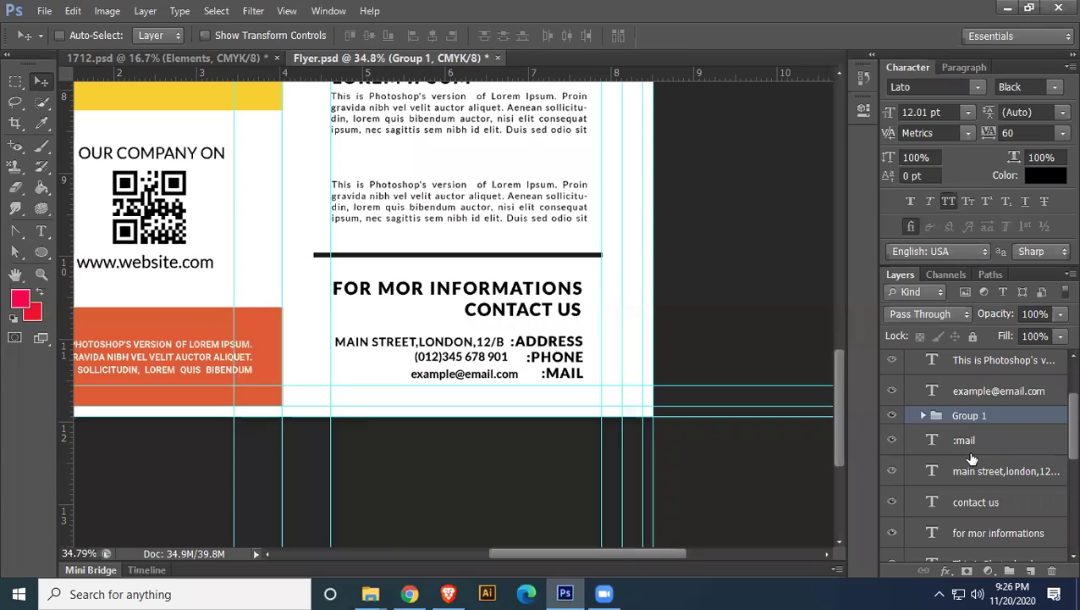
Nudge the grouped phone line slightly down between the address and mail lines, and collapse the Text 02 group
{"action": "key", "text": "Down"}
{"action": "key", "text": "Down"}
{"action": "key", "text": "Down"}
{"action": "key", "text": "Down"}
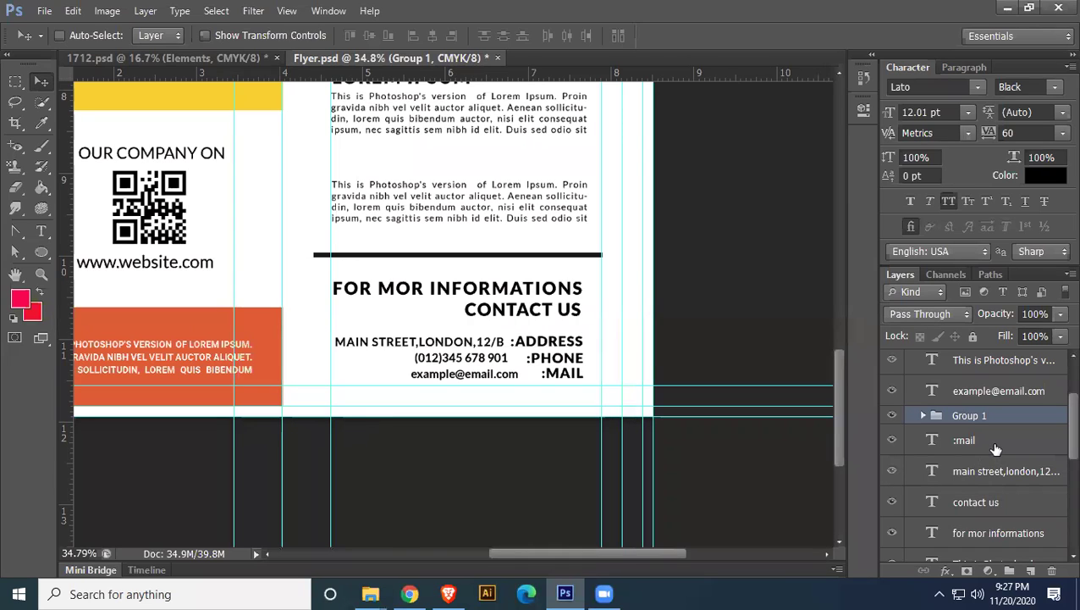
{"action": "scroll", "coordinate": [963, 498], "scroll_direction": "up", "scroll_amount": 1}
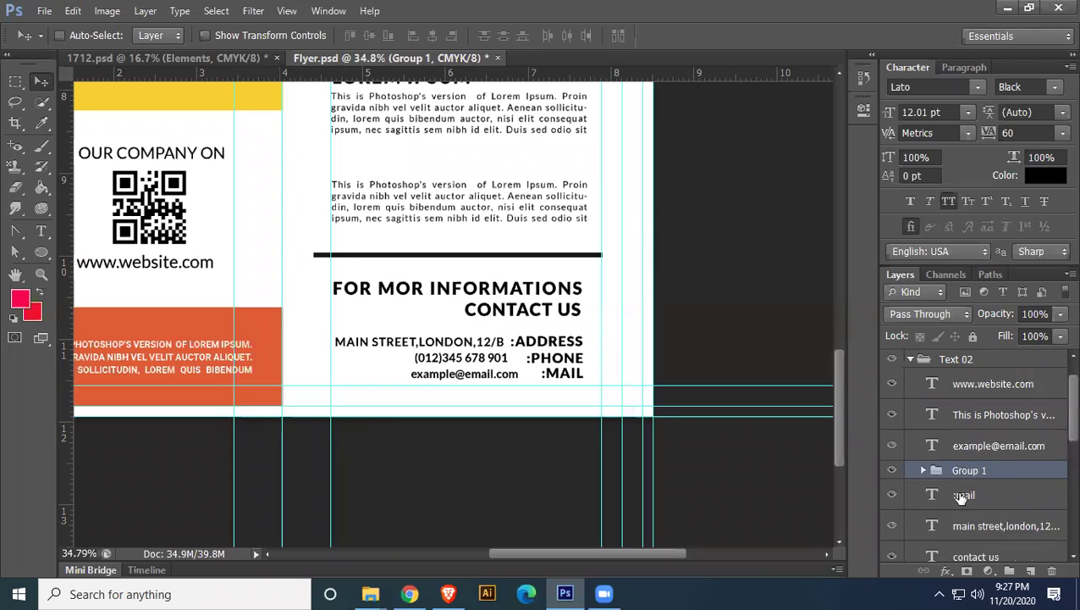
{"action": "scroll", "coordinate": [963, 498], "scroll_direction": "up", "scroll_amount": 1}
{"action": "left_click", "coordinate": [910, 396]}
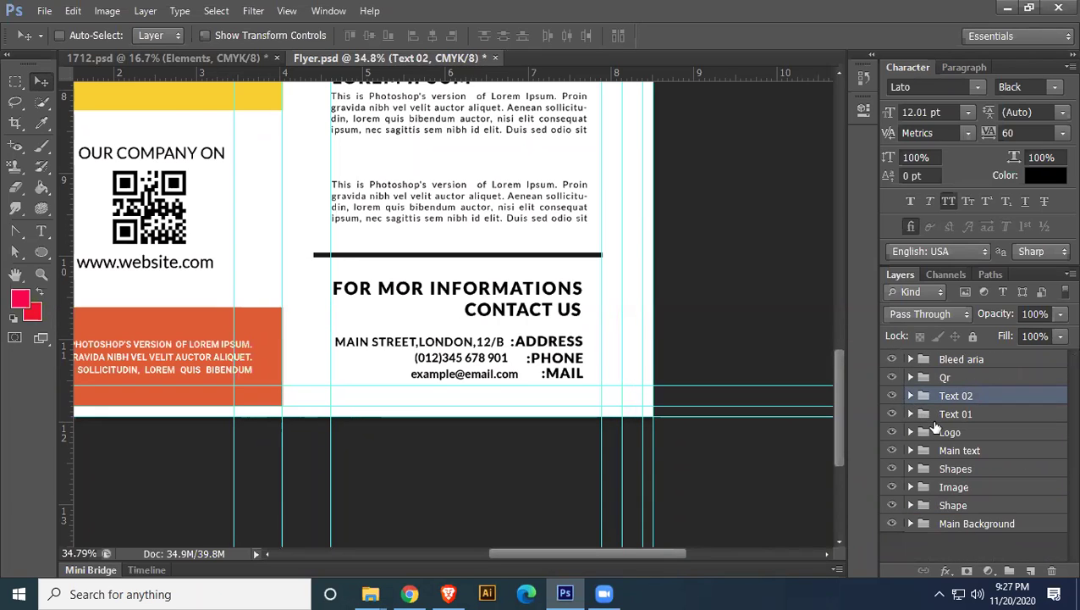
{"action": "key", "text": "ctrl+0"}
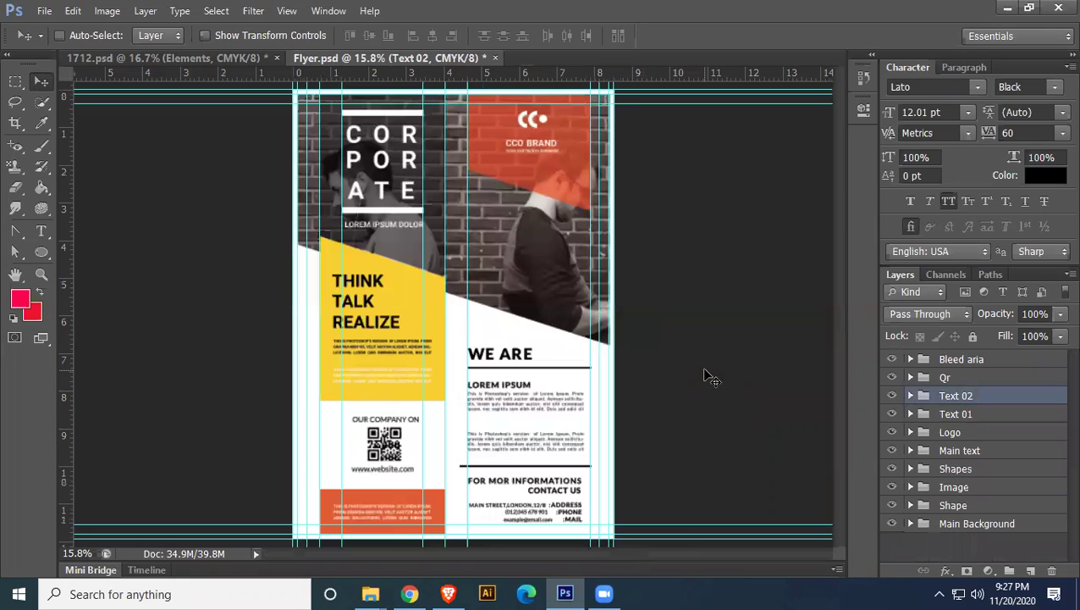
Save the changes to the Flyer document
{"action": "key", "text": "ctrl+s"}
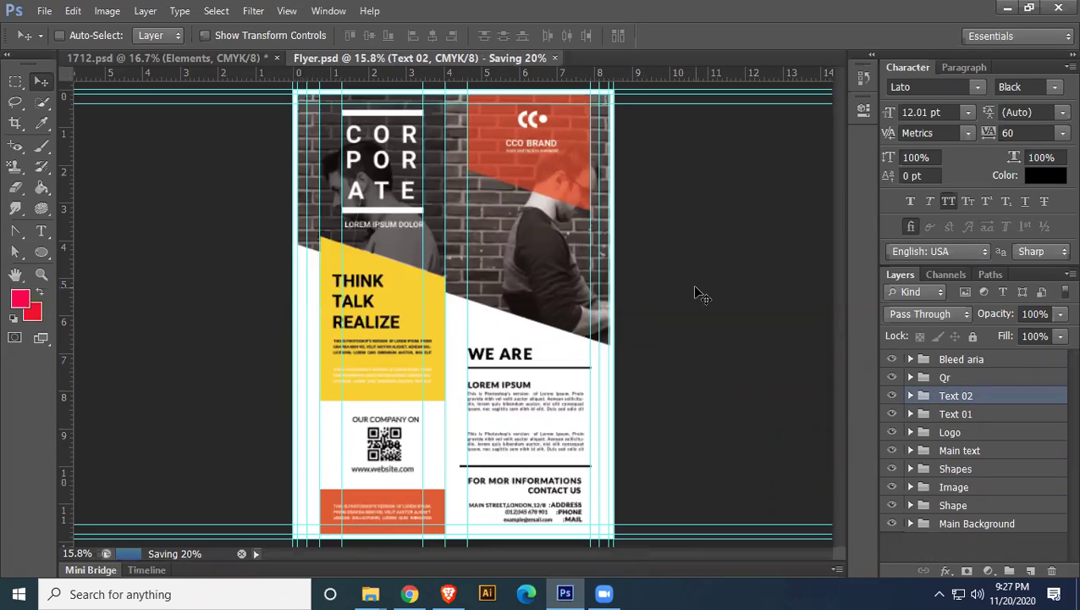
Compare the recreated flyer with the original 1712 document, hiding the flyer's guides for the comparison and showing them again
{"action": "left_click", "coordinate": [252, 59]}
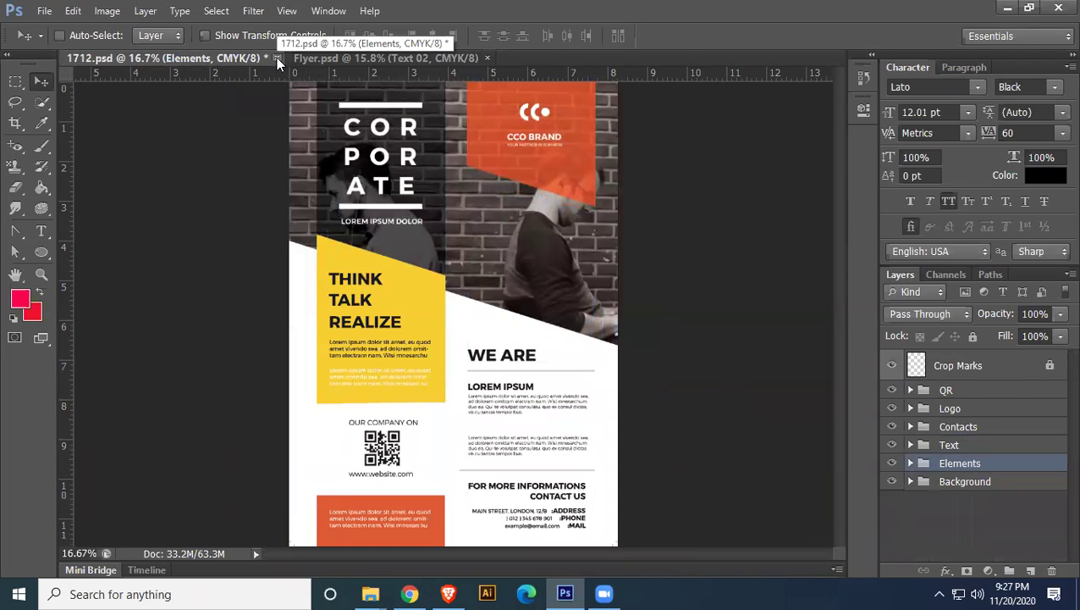
{"action": "left_click", "coordinate": [358, 56]}
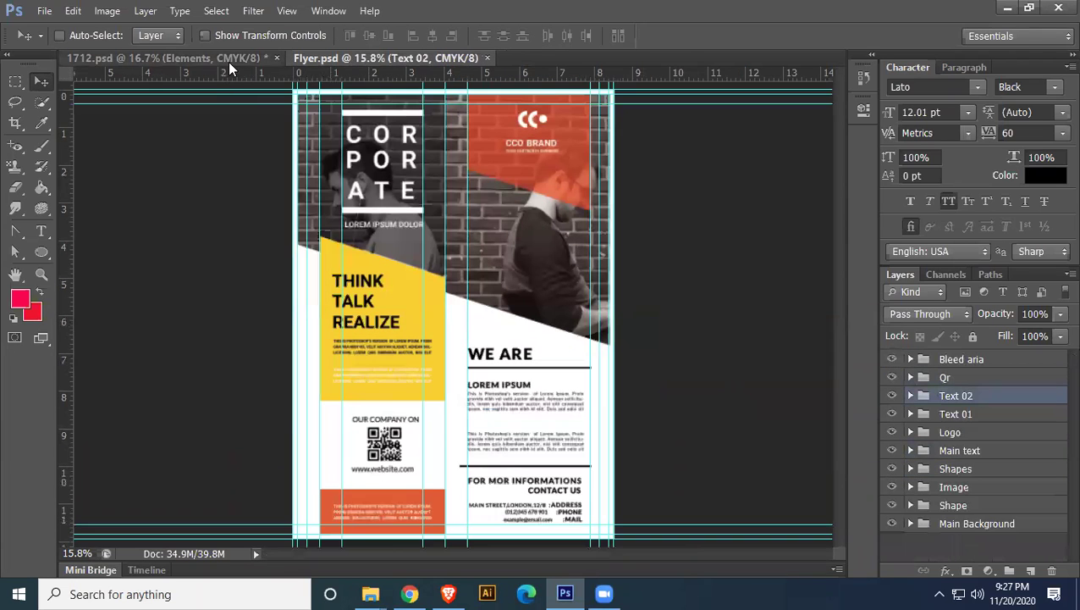
{"action": "key", "text": "ctrl+semicolon"}
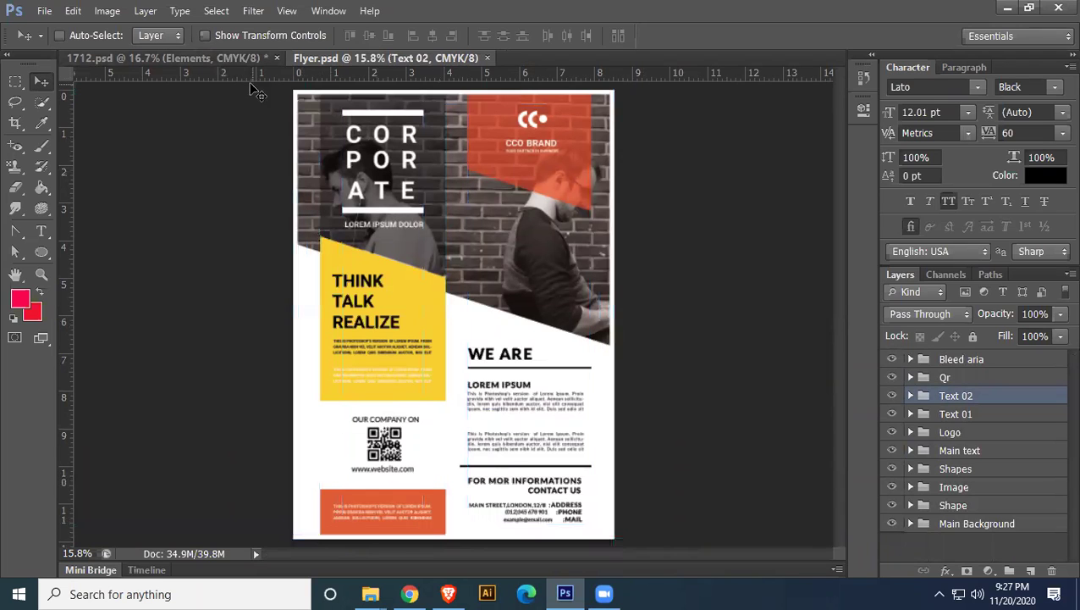
{"action": "left_click", "coordinate": [248, 61]}
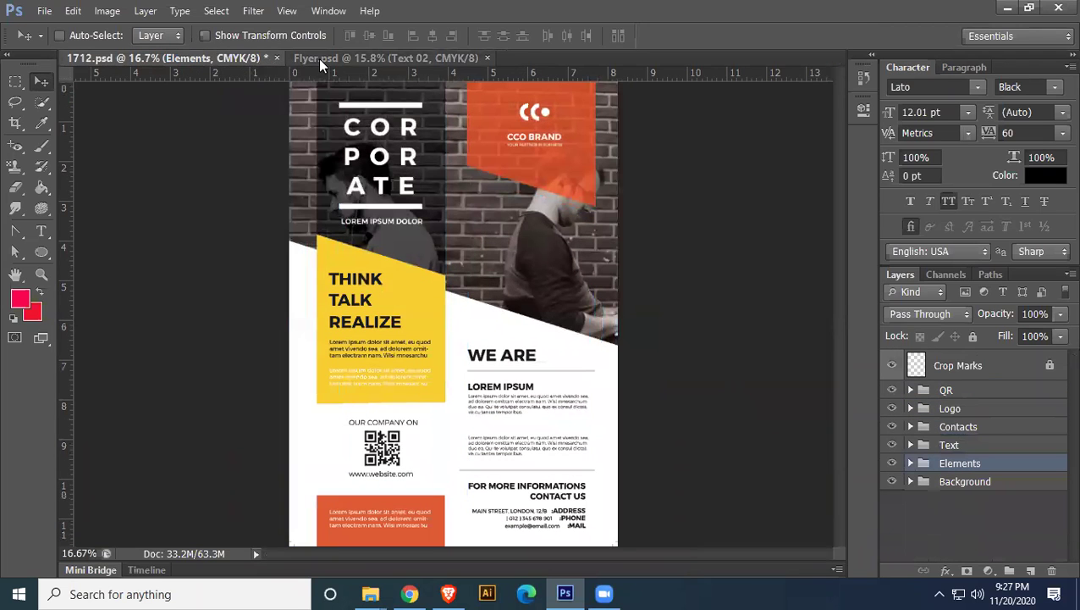
{"action": "left_click", "coordinate": [319, 59]}
{"action": "left_click", "coordinate": [240, 57]}
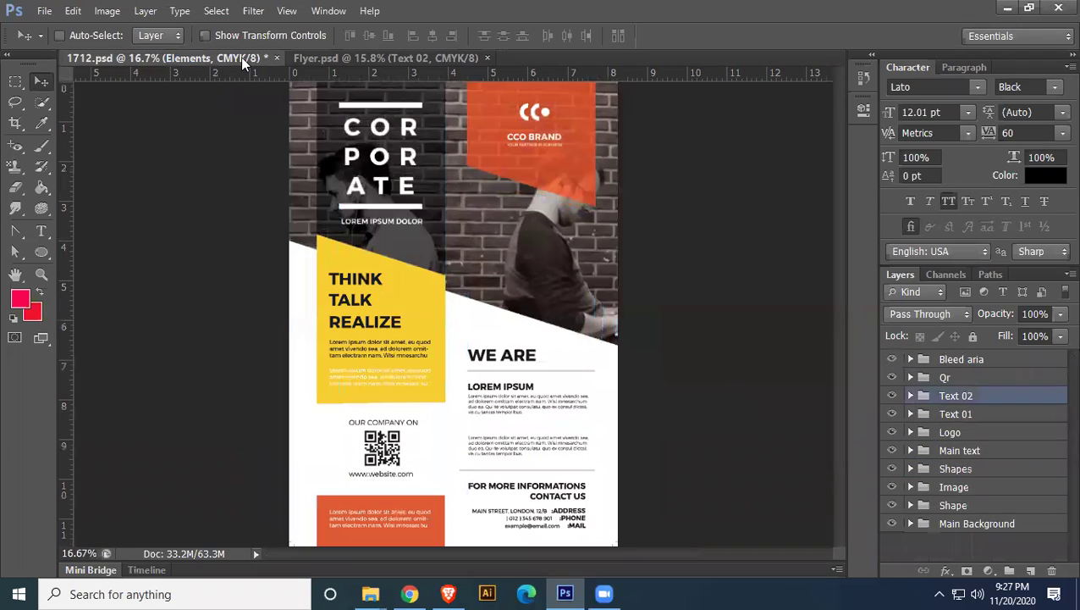
{"action": "left_click", "coordinate": [310, 58]}
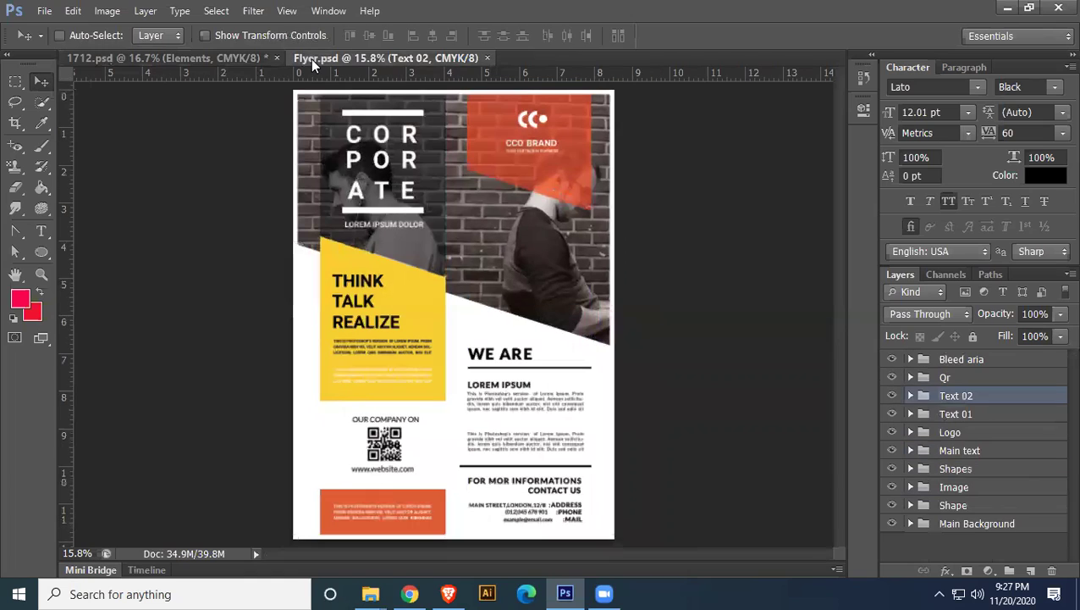
{"action": "left_click", "coordinate": [251, 56]}
{"action": "left_click", "coordinate": [380, 57]}
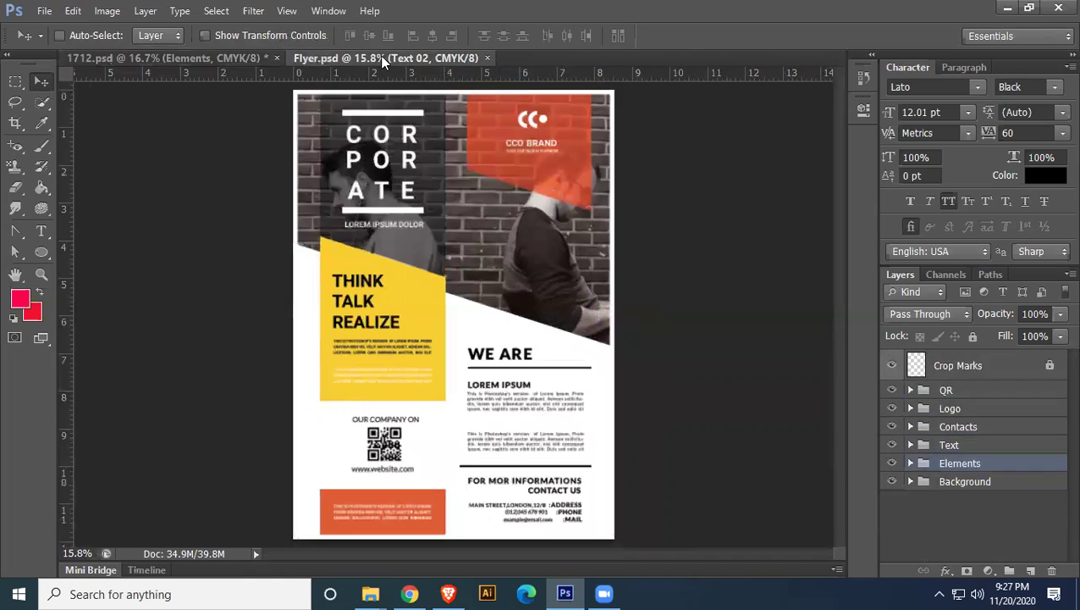
{"action": "key", "text": "ctrl+semicolon"}
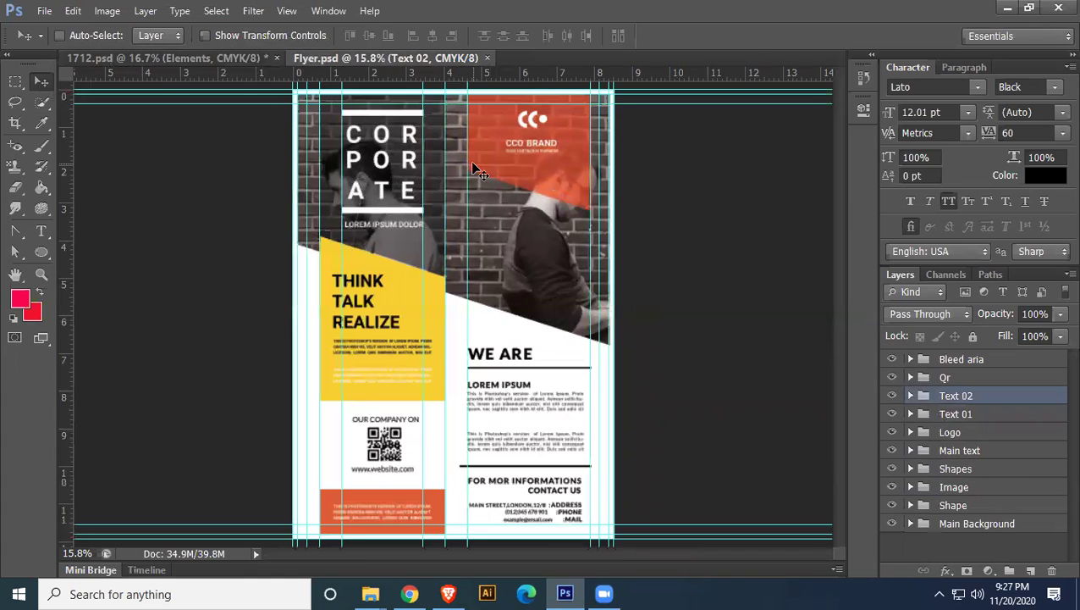